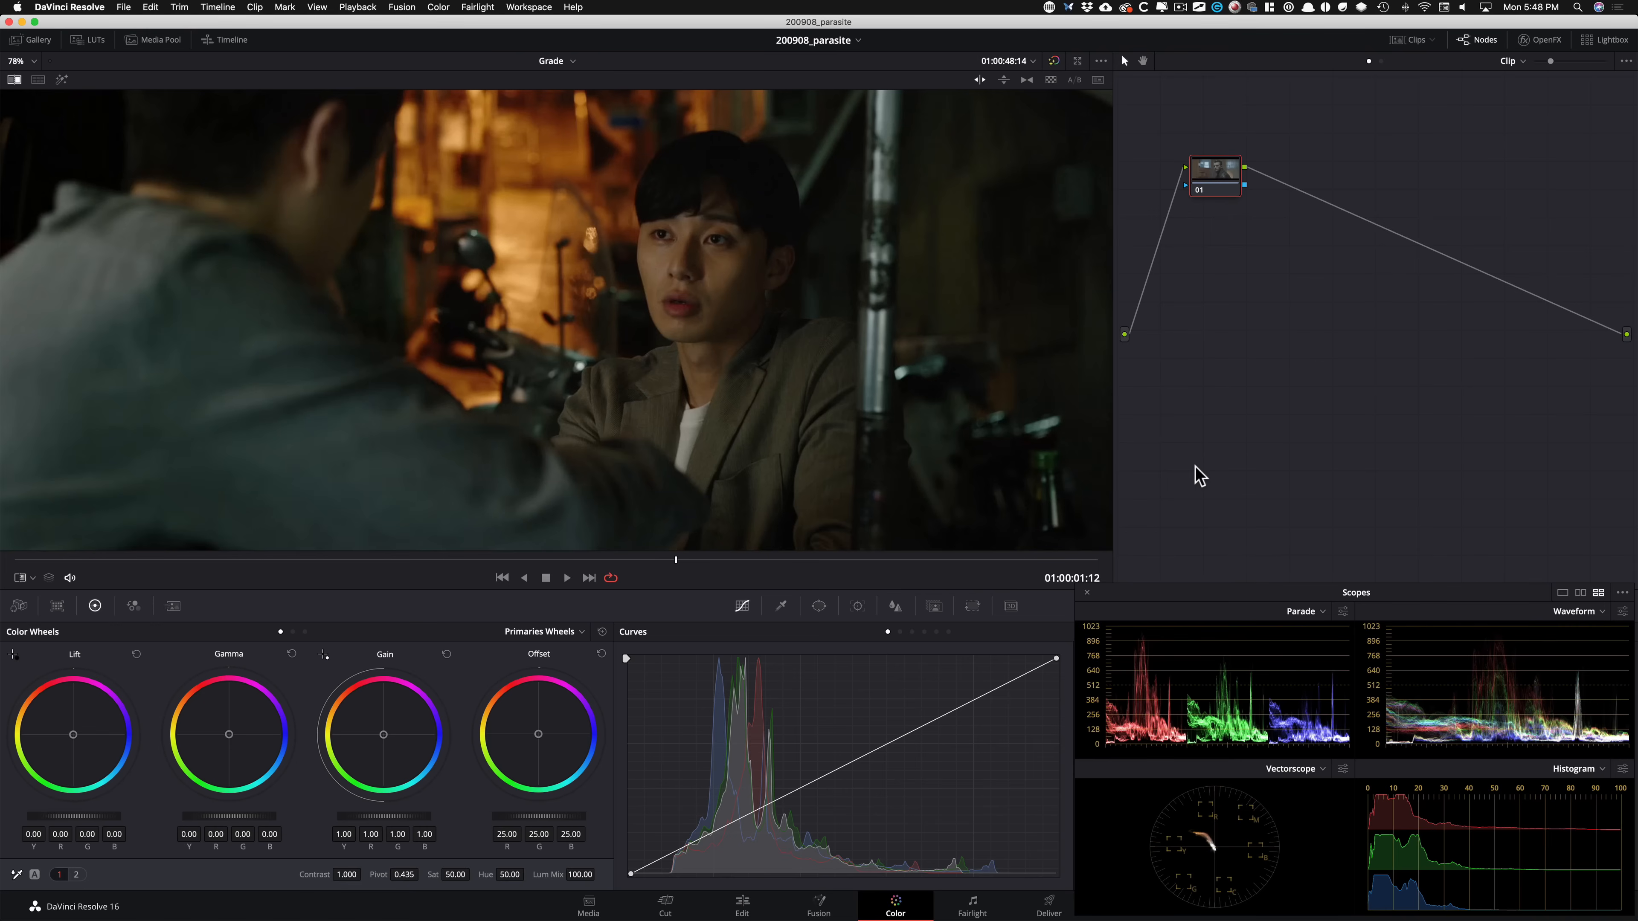
Switch off the reference wipe, go to the following clip with the color swatches, and check its Color Palette effect settings.
key("super+w")
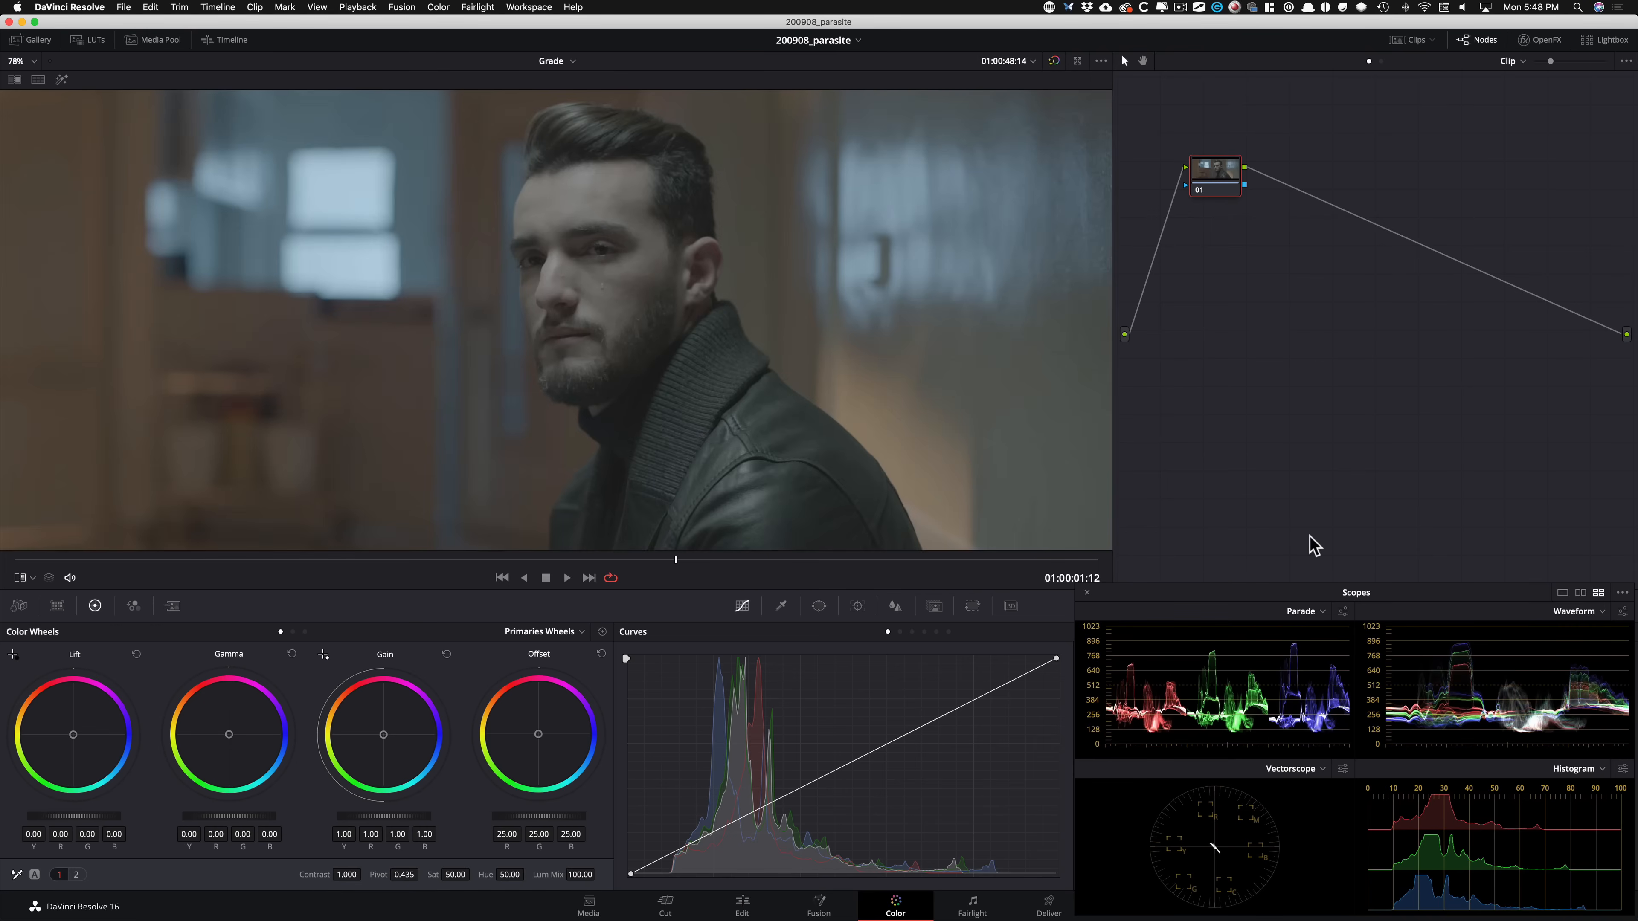
key("Down")
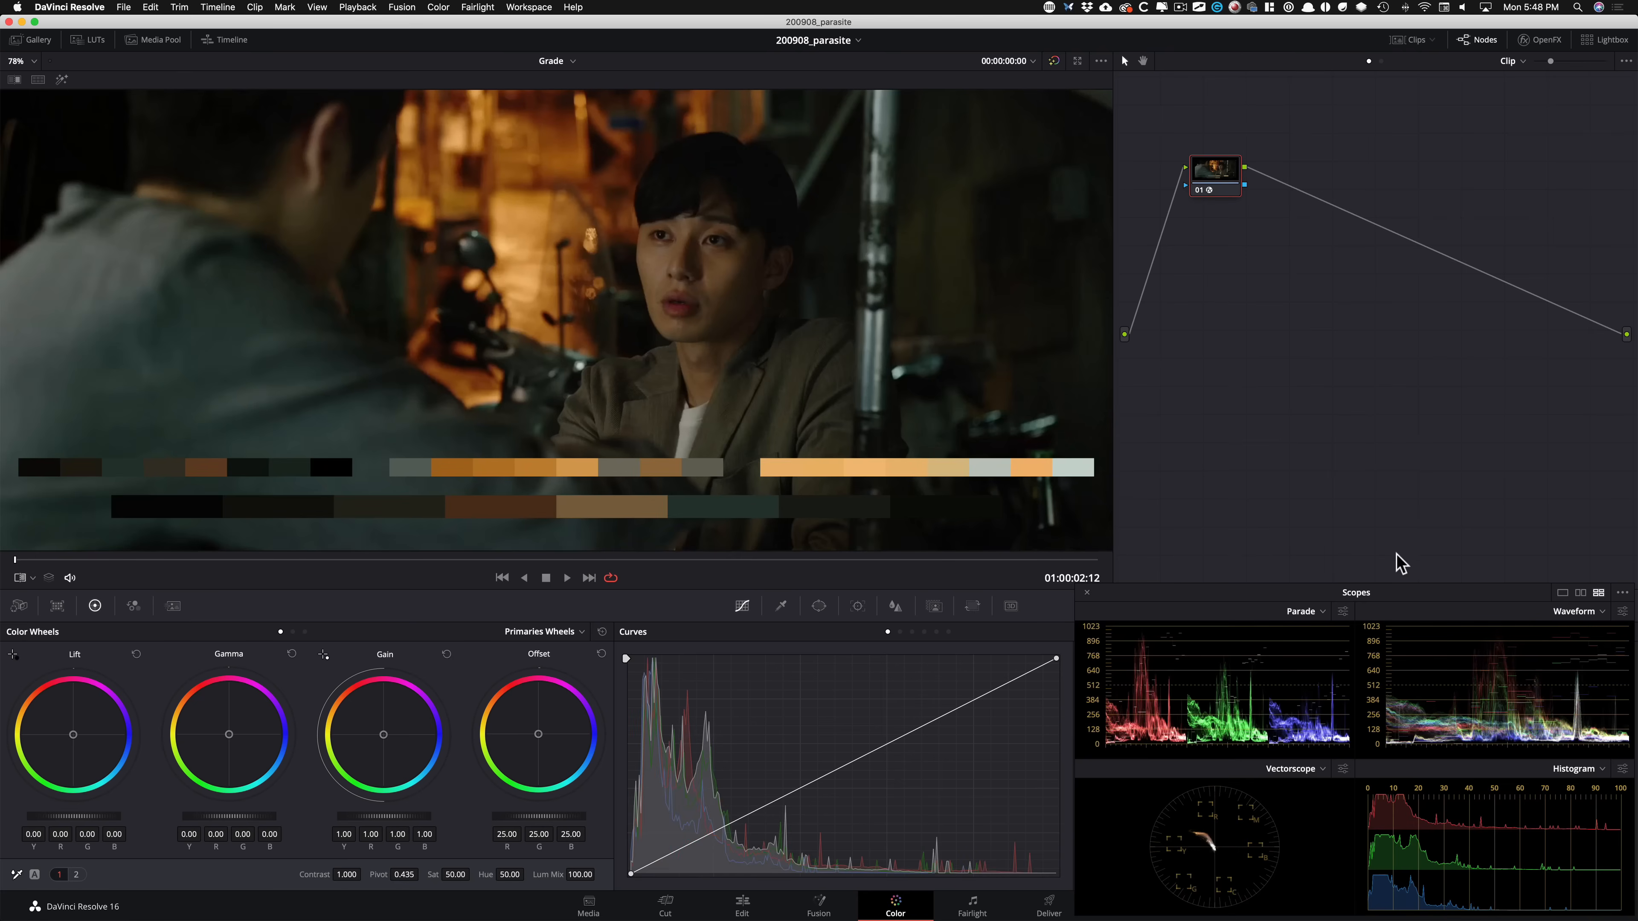
left_click(1536, 39)
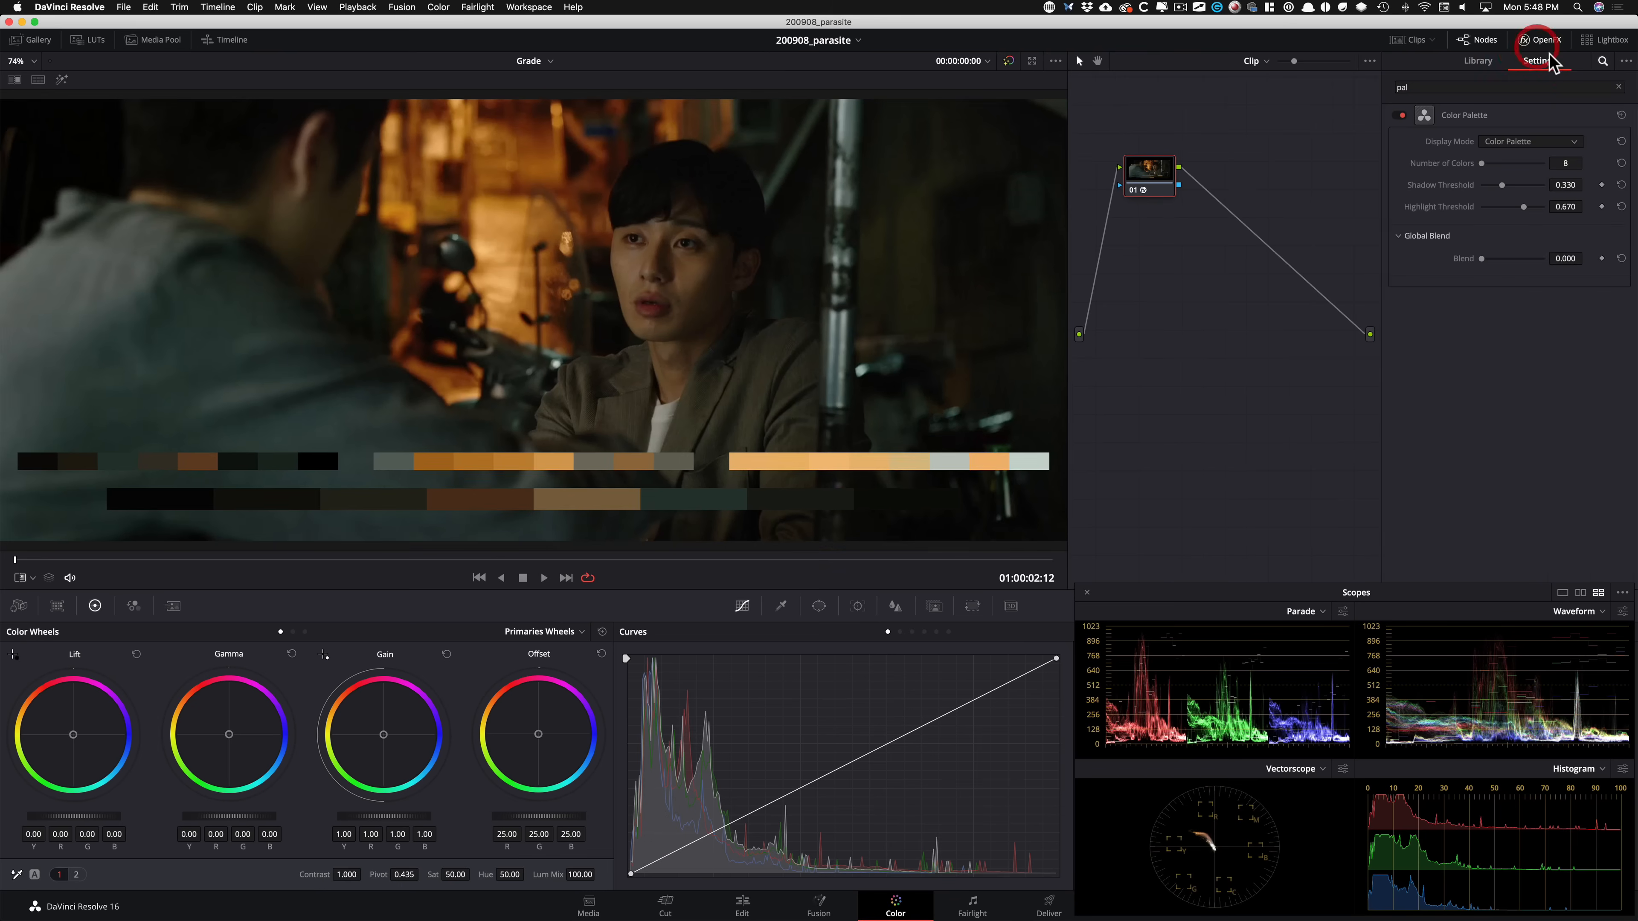
left_click(1535, 40)
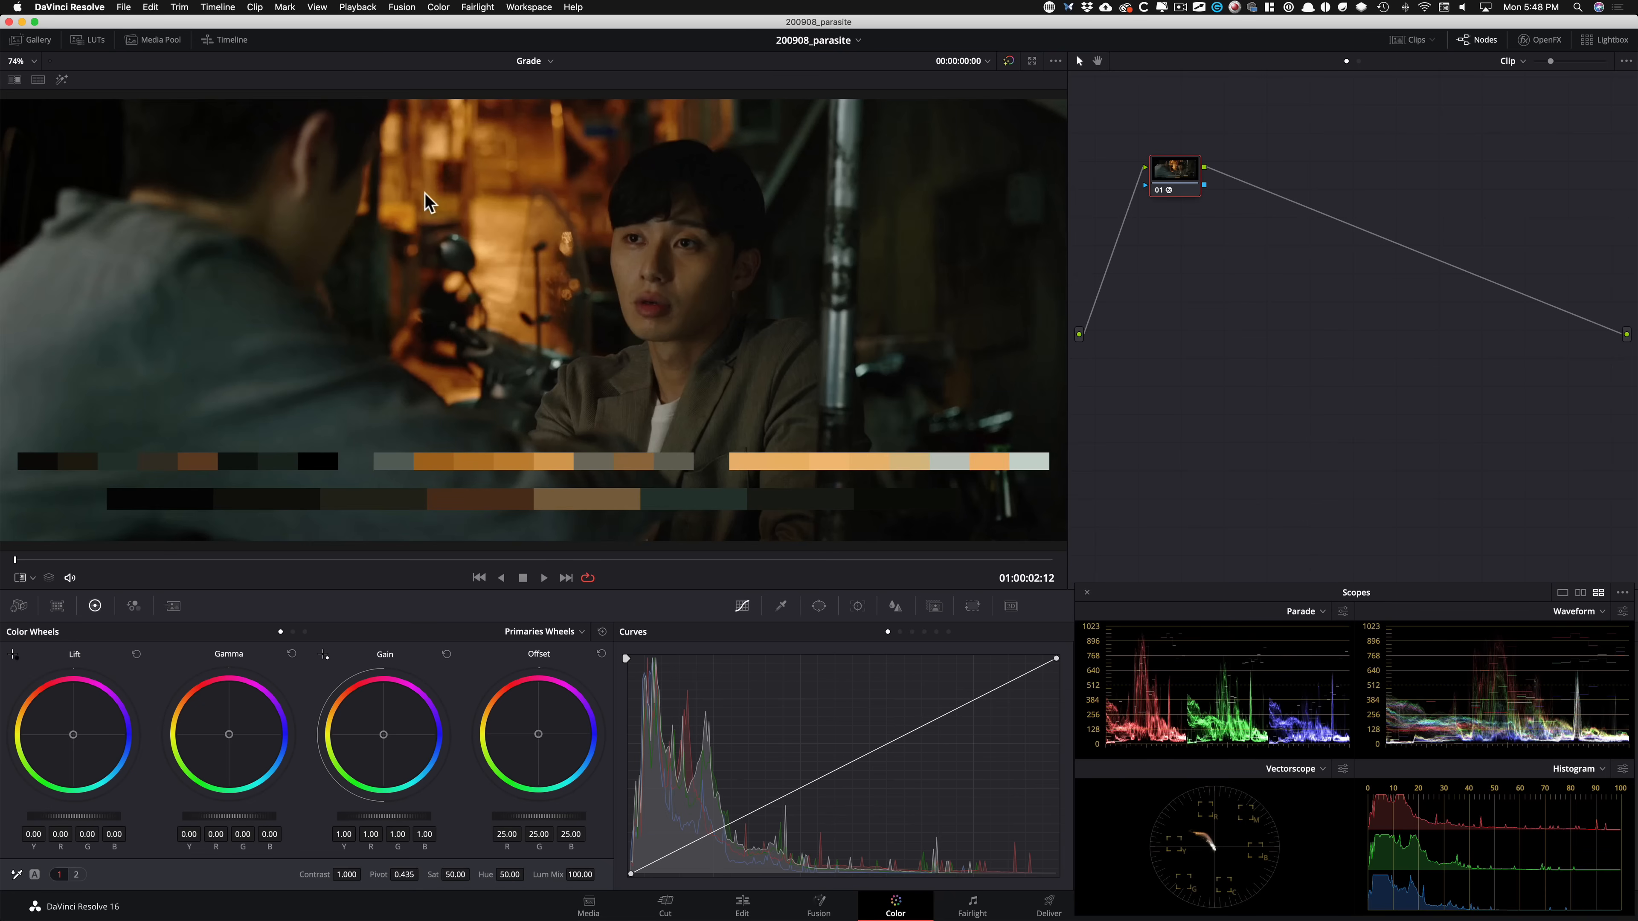
Wipe the Joker_00078 gallery still across the Parasite frame to compare their color palettes.
left_click(40, 40)
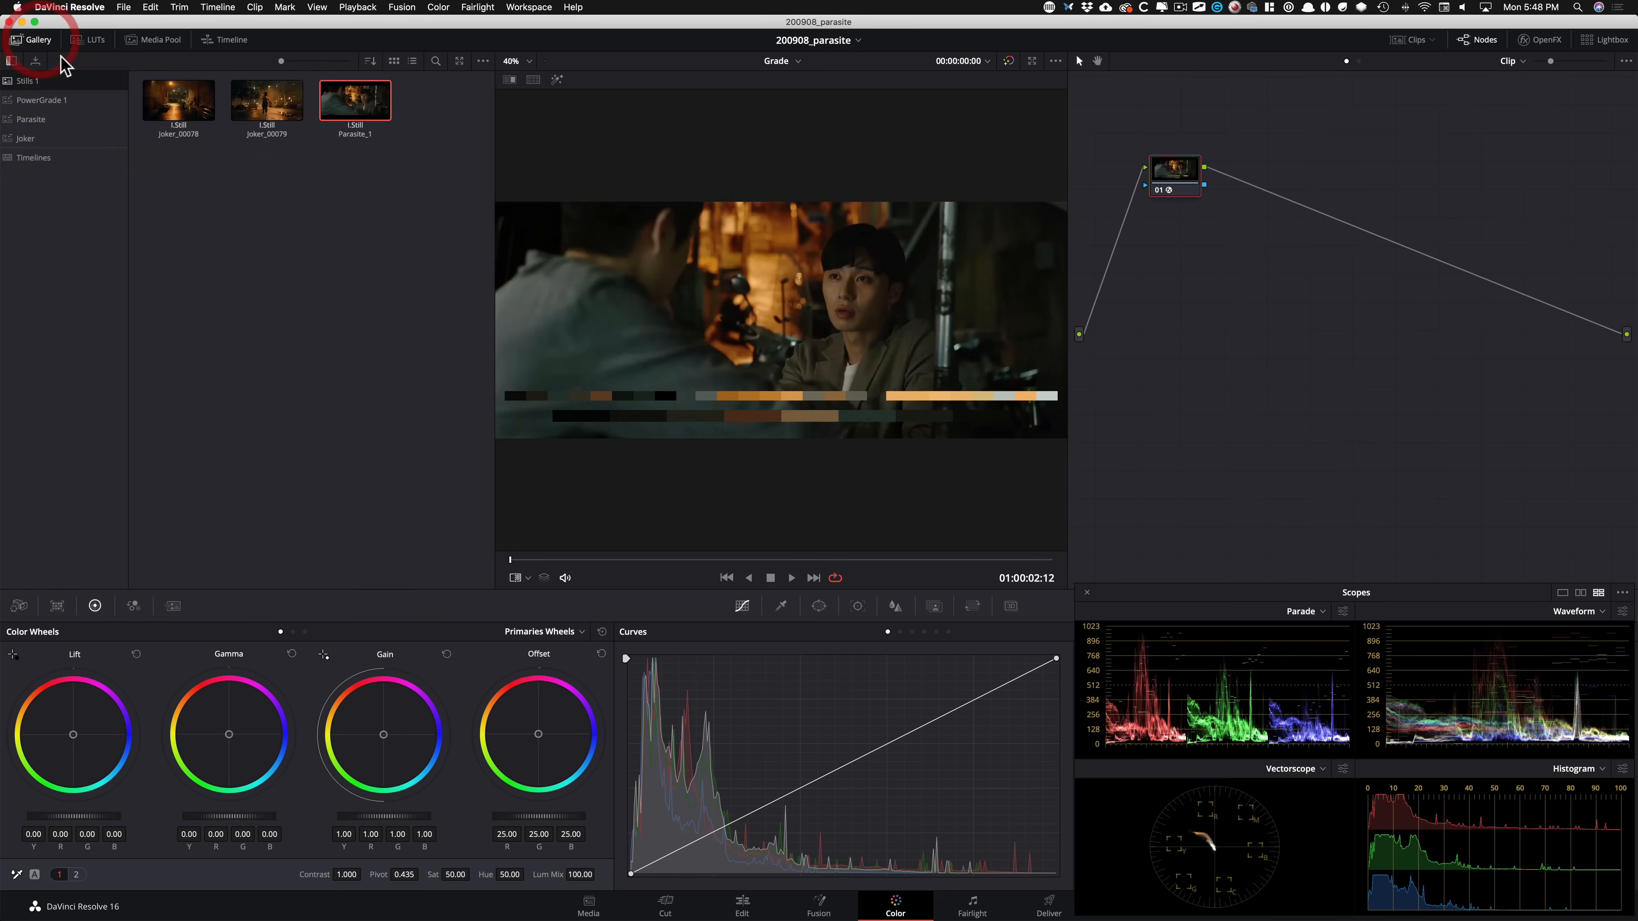
left_click(251, 204)
left_click_drag(177, 102, 123, 121)
key("super+w")
left_click(31, 39)
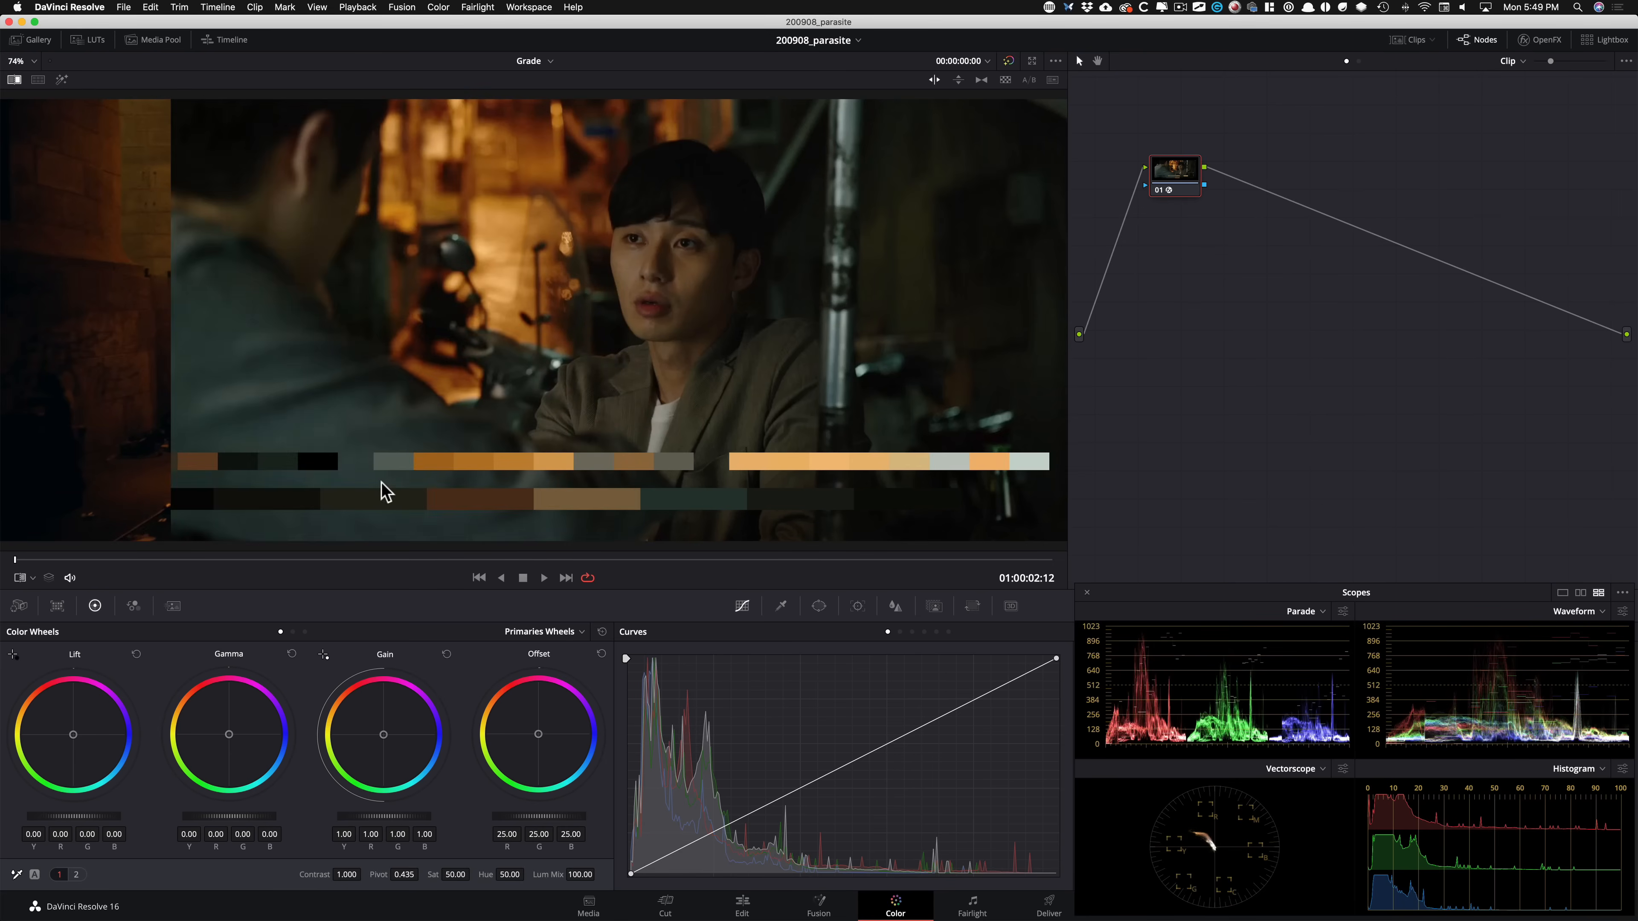
left_click_drag(849, 436, 1209, 408)
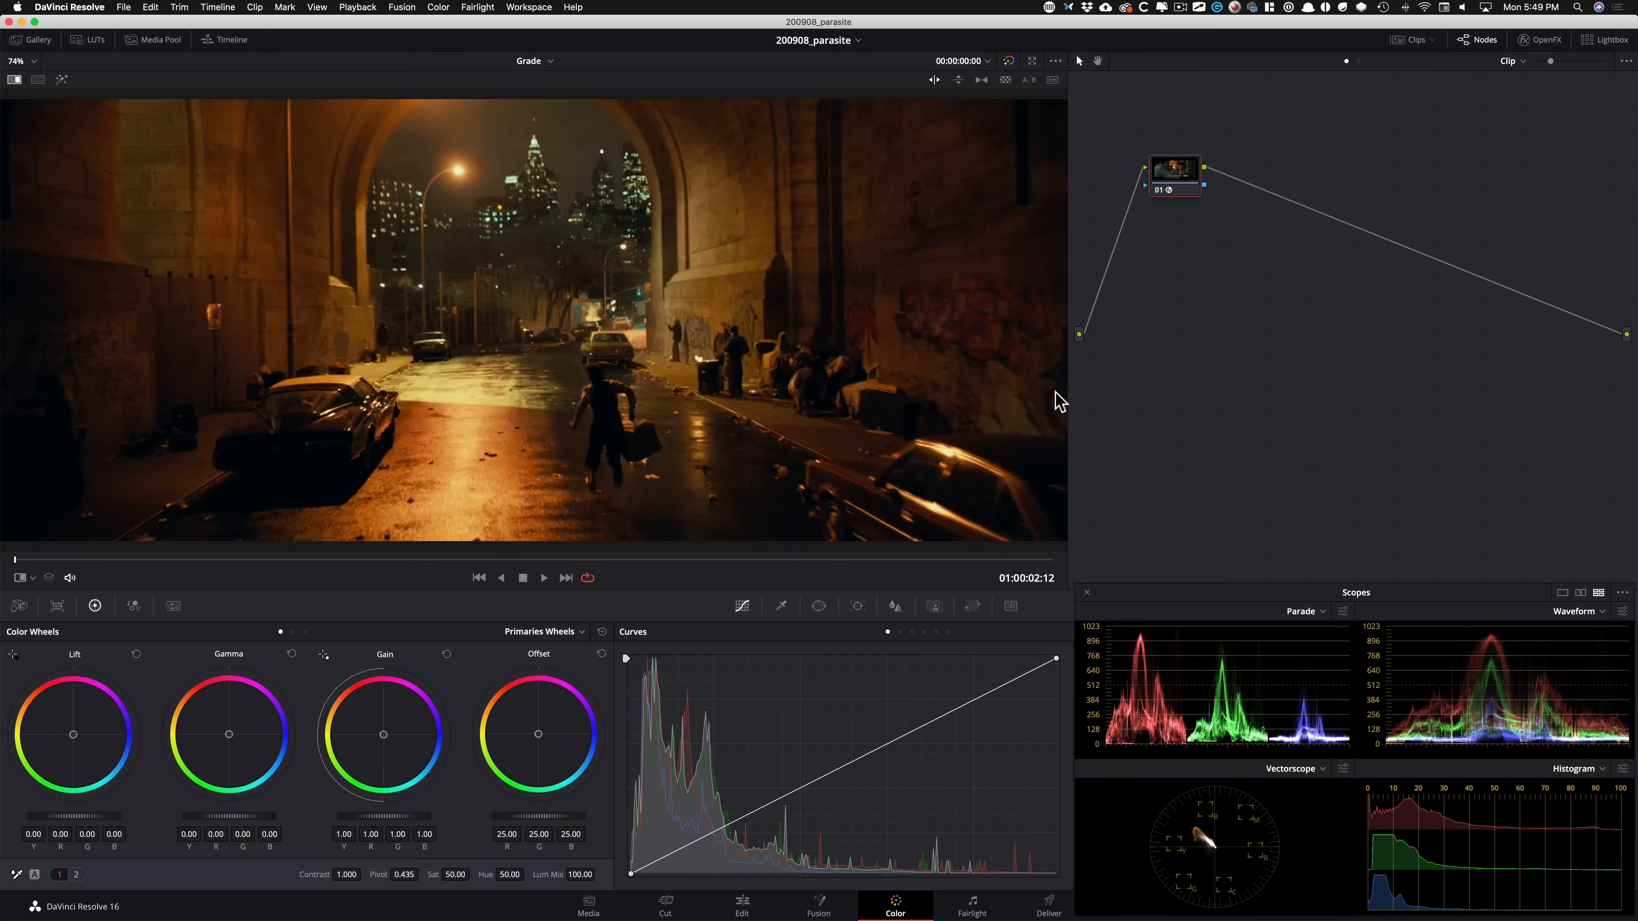
left_click_drag(1088, 413, 841, 376)
Compare the Parasite frame with the Joker street still showing the running figure, and switch off the wipe.
key("super+w")
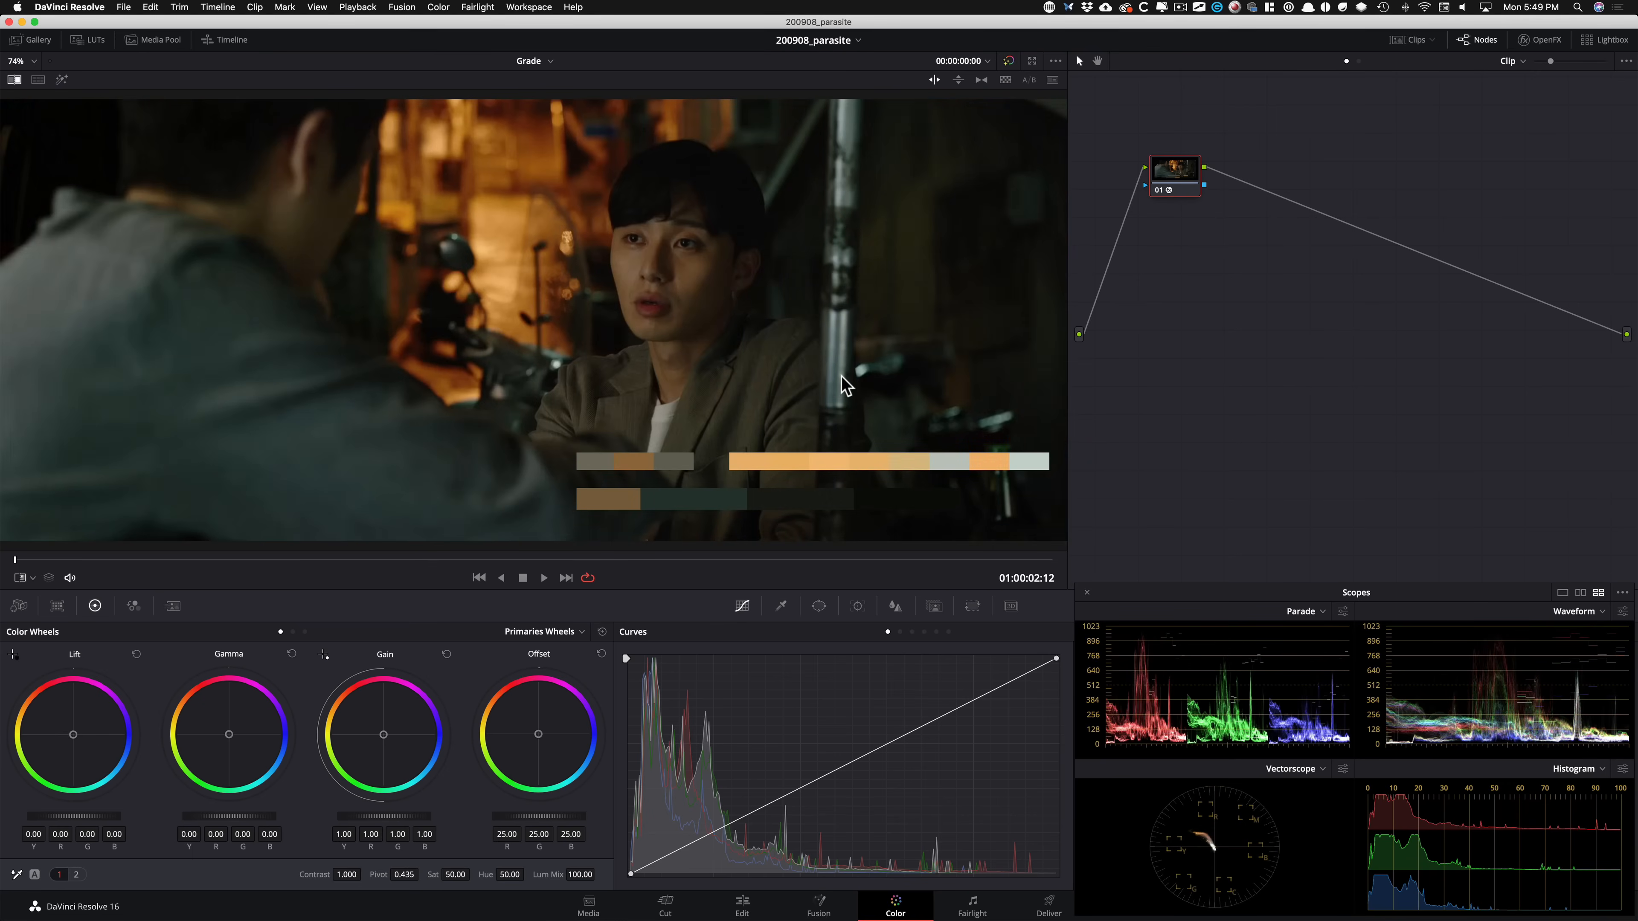
key("super+w")
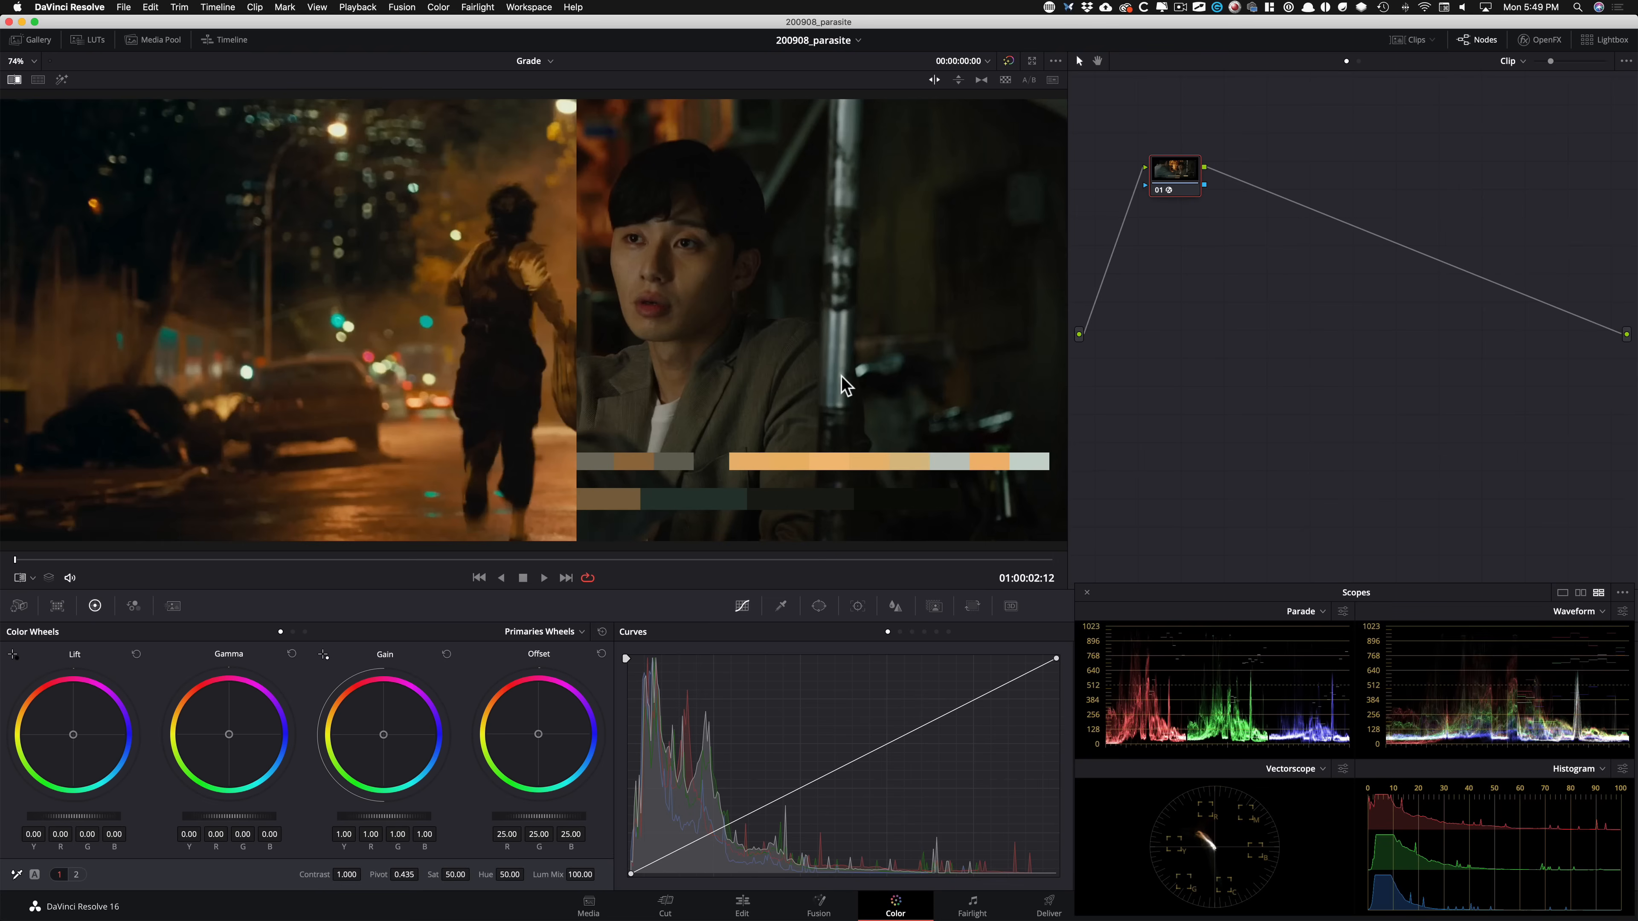
left_click_drag(1019, 314, 523, 323)
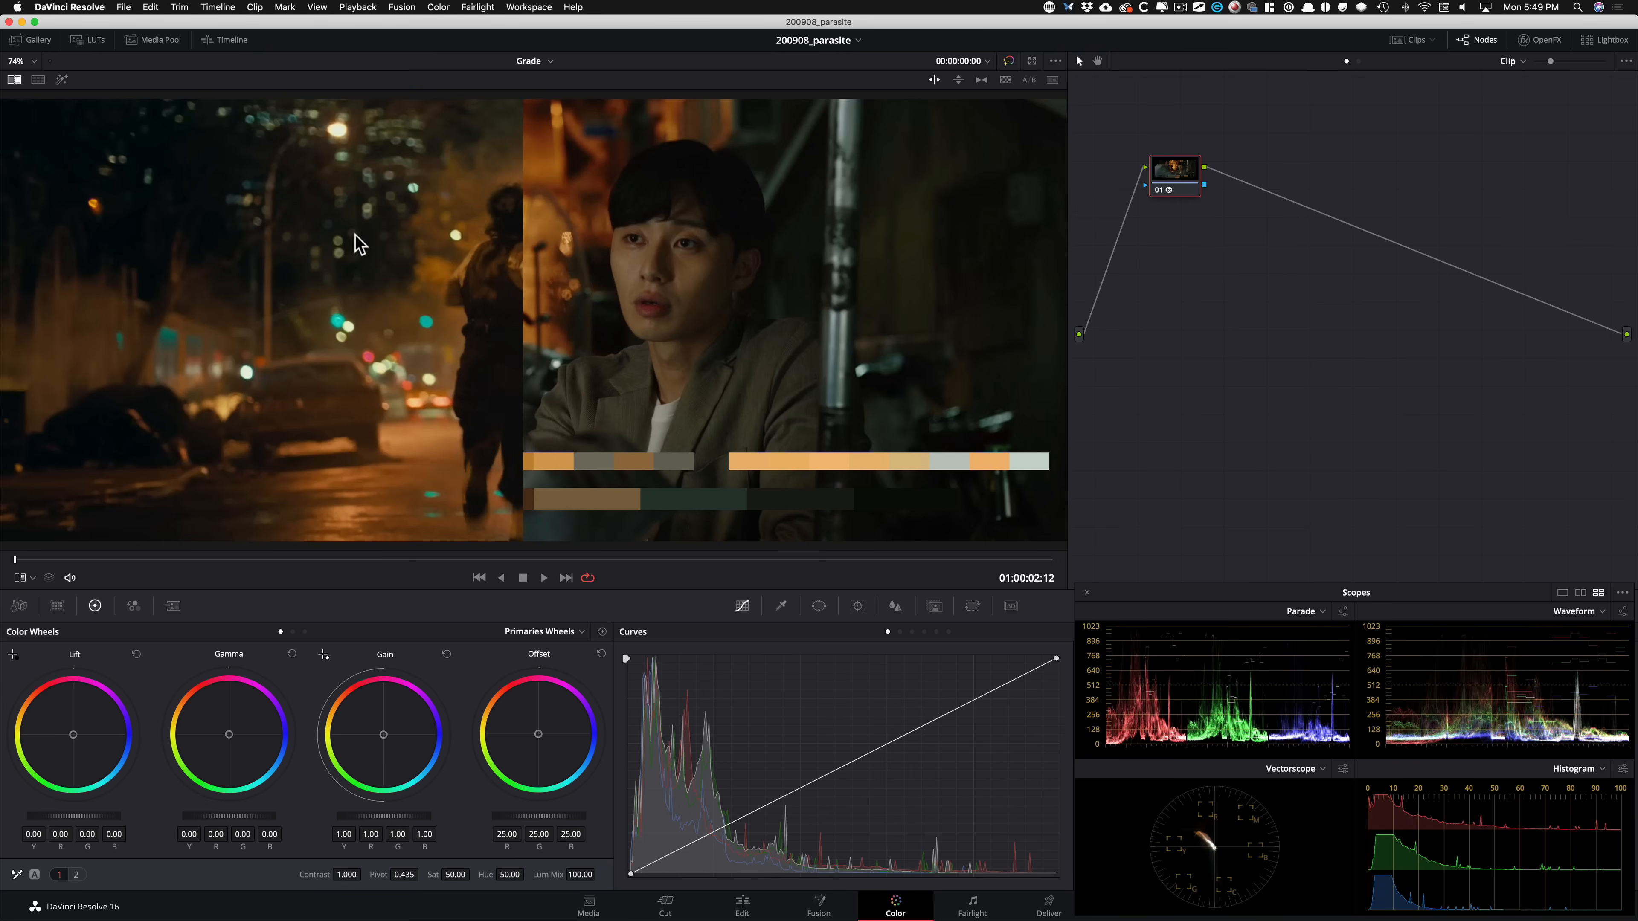
left_click_drag(1009, 344, 1087, 427)
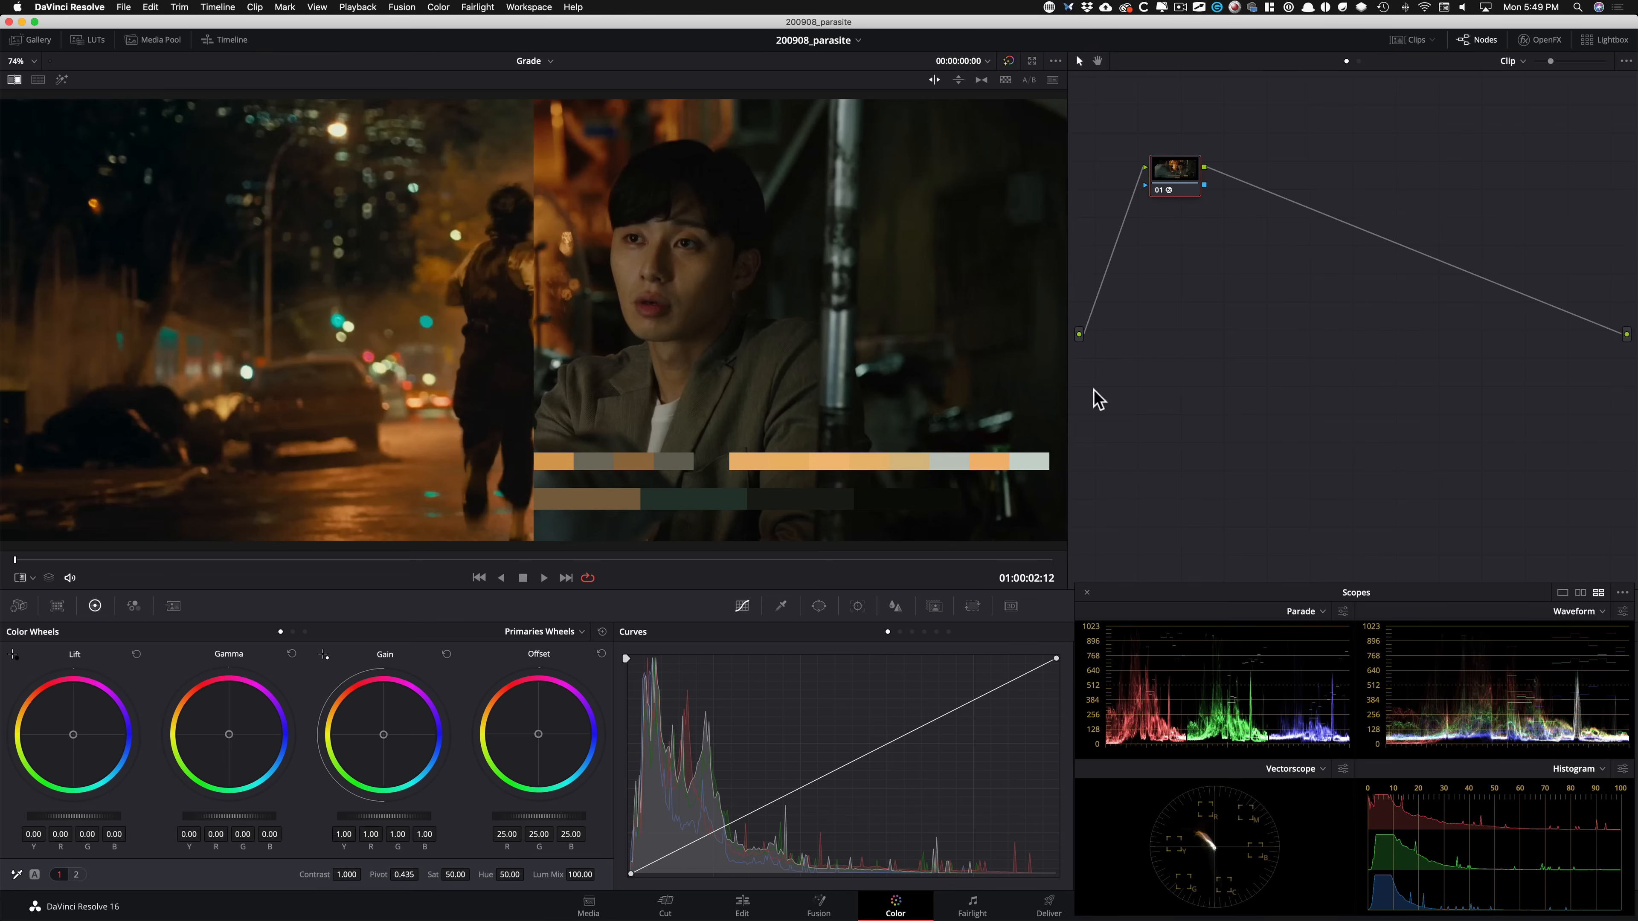
left_click_drag(430, 324, 1363, 407)
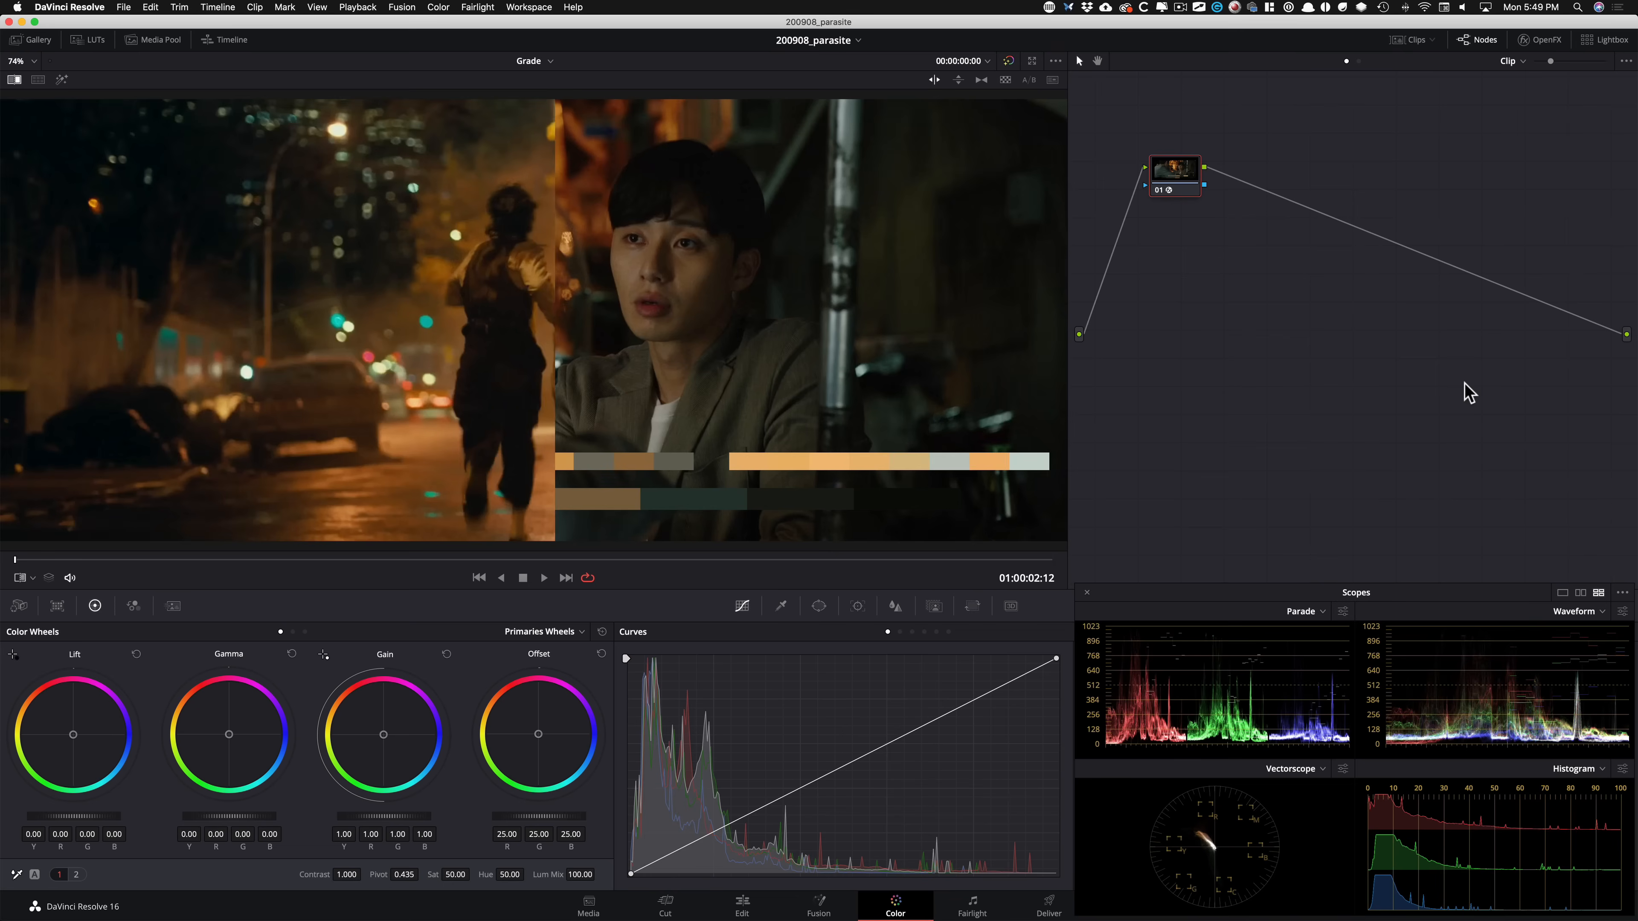
key("super+w")
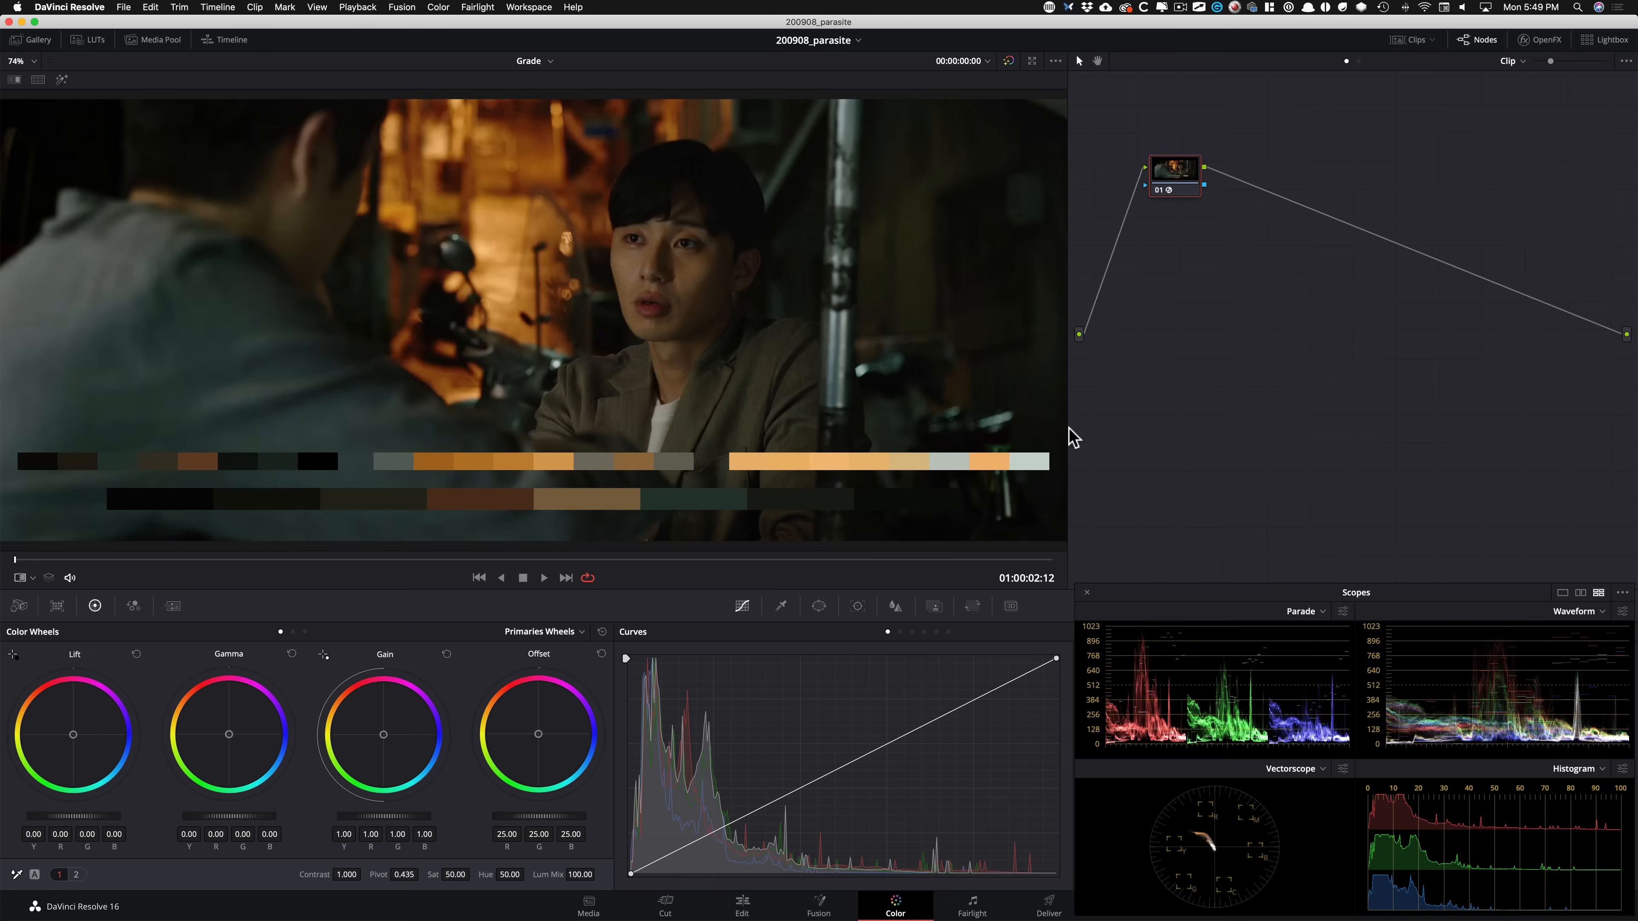
Return to the ungraded portrait clip at 01:00:01:12 and apply the Arri Alexa LogC to Rec709 LUT to node 01.
key("Up")
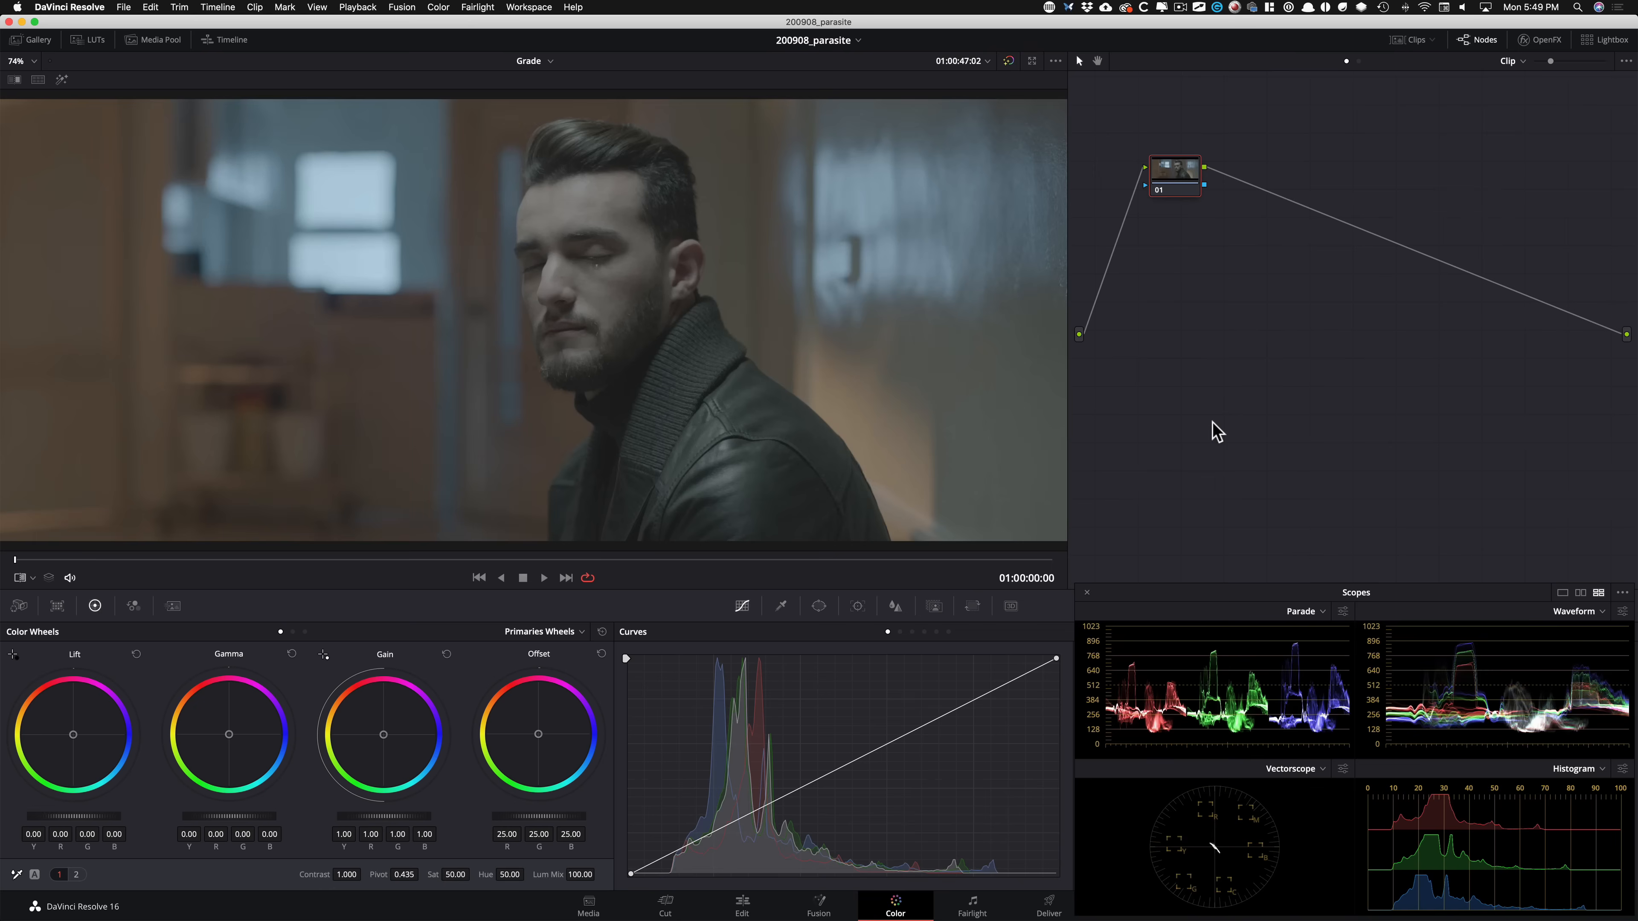
left_click_drag(42, 560, 613, 563)
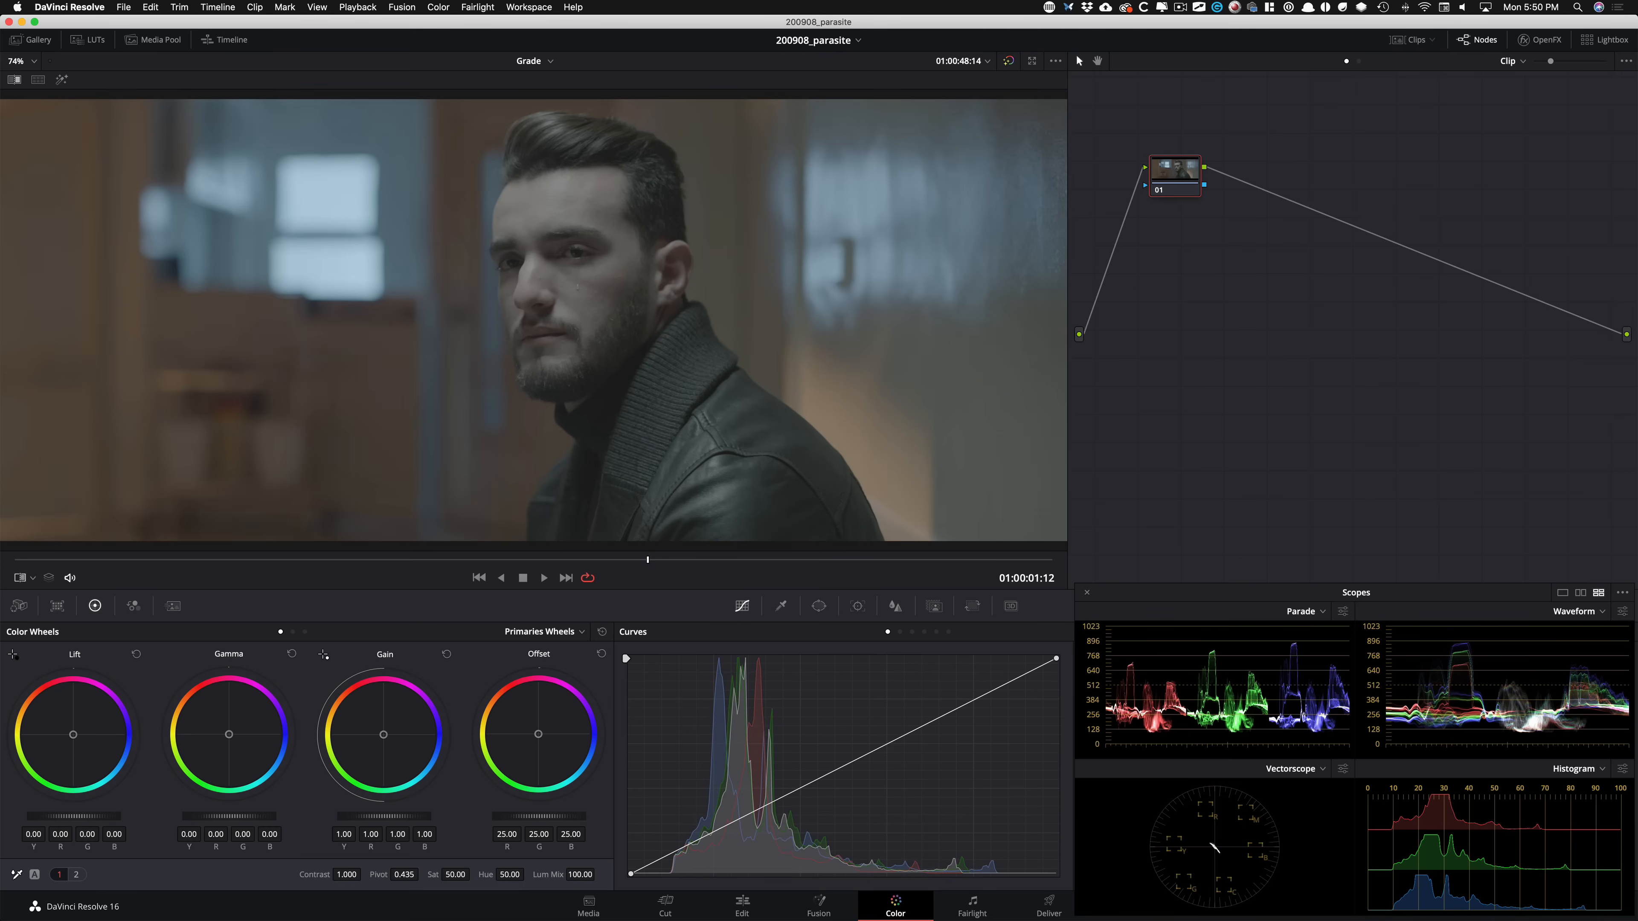
left_click(32, 40)
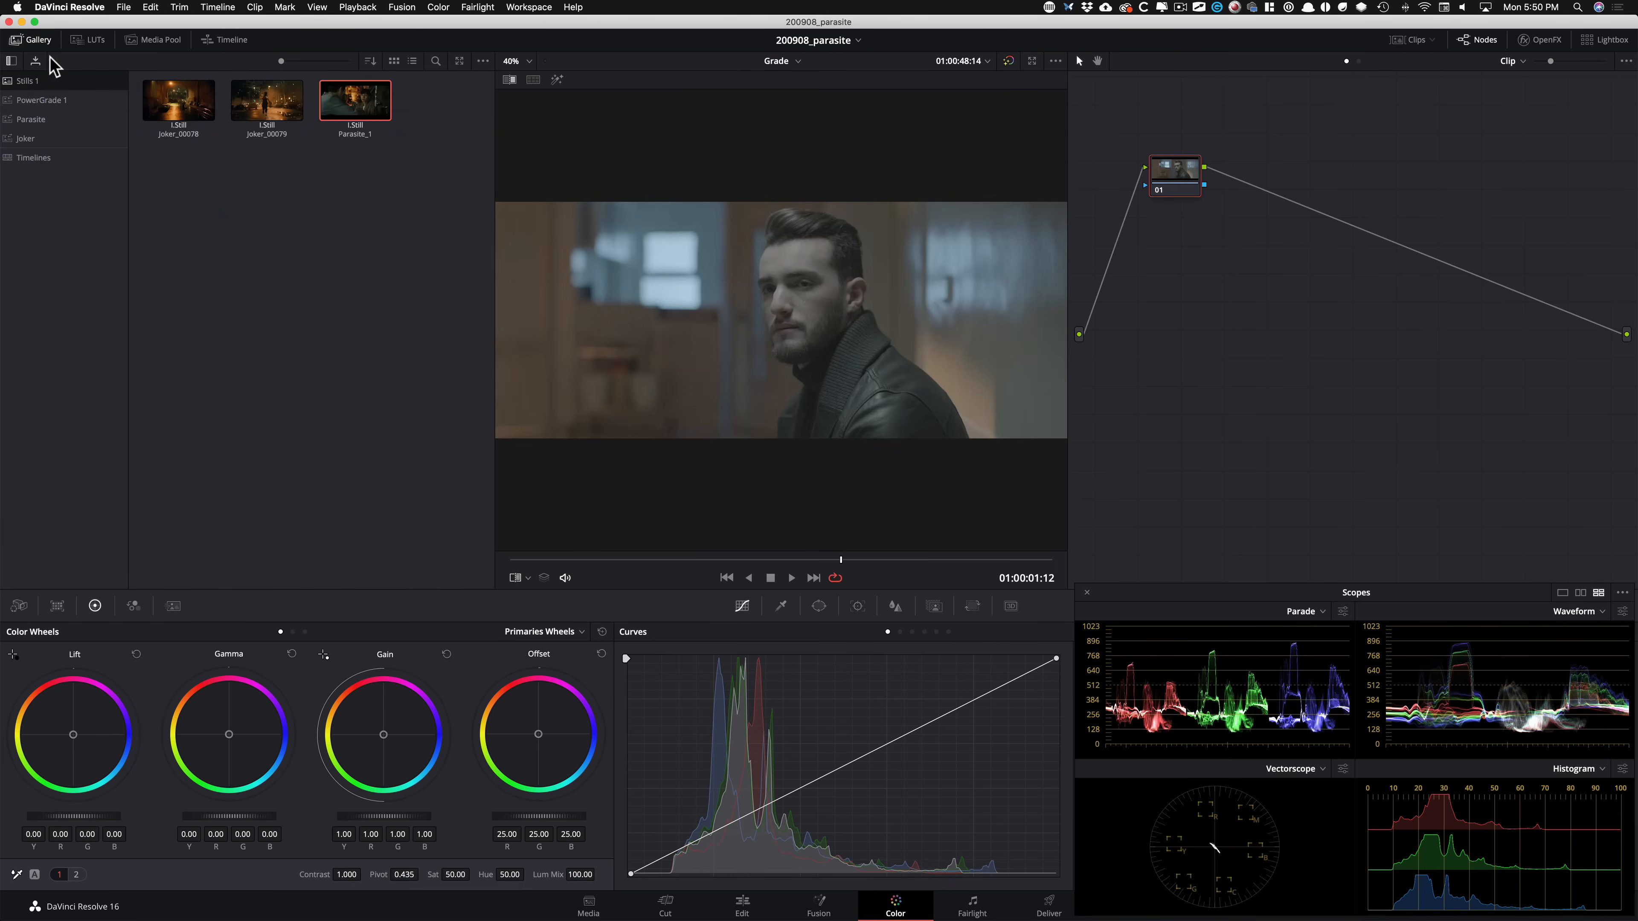
left_click(97, 40)
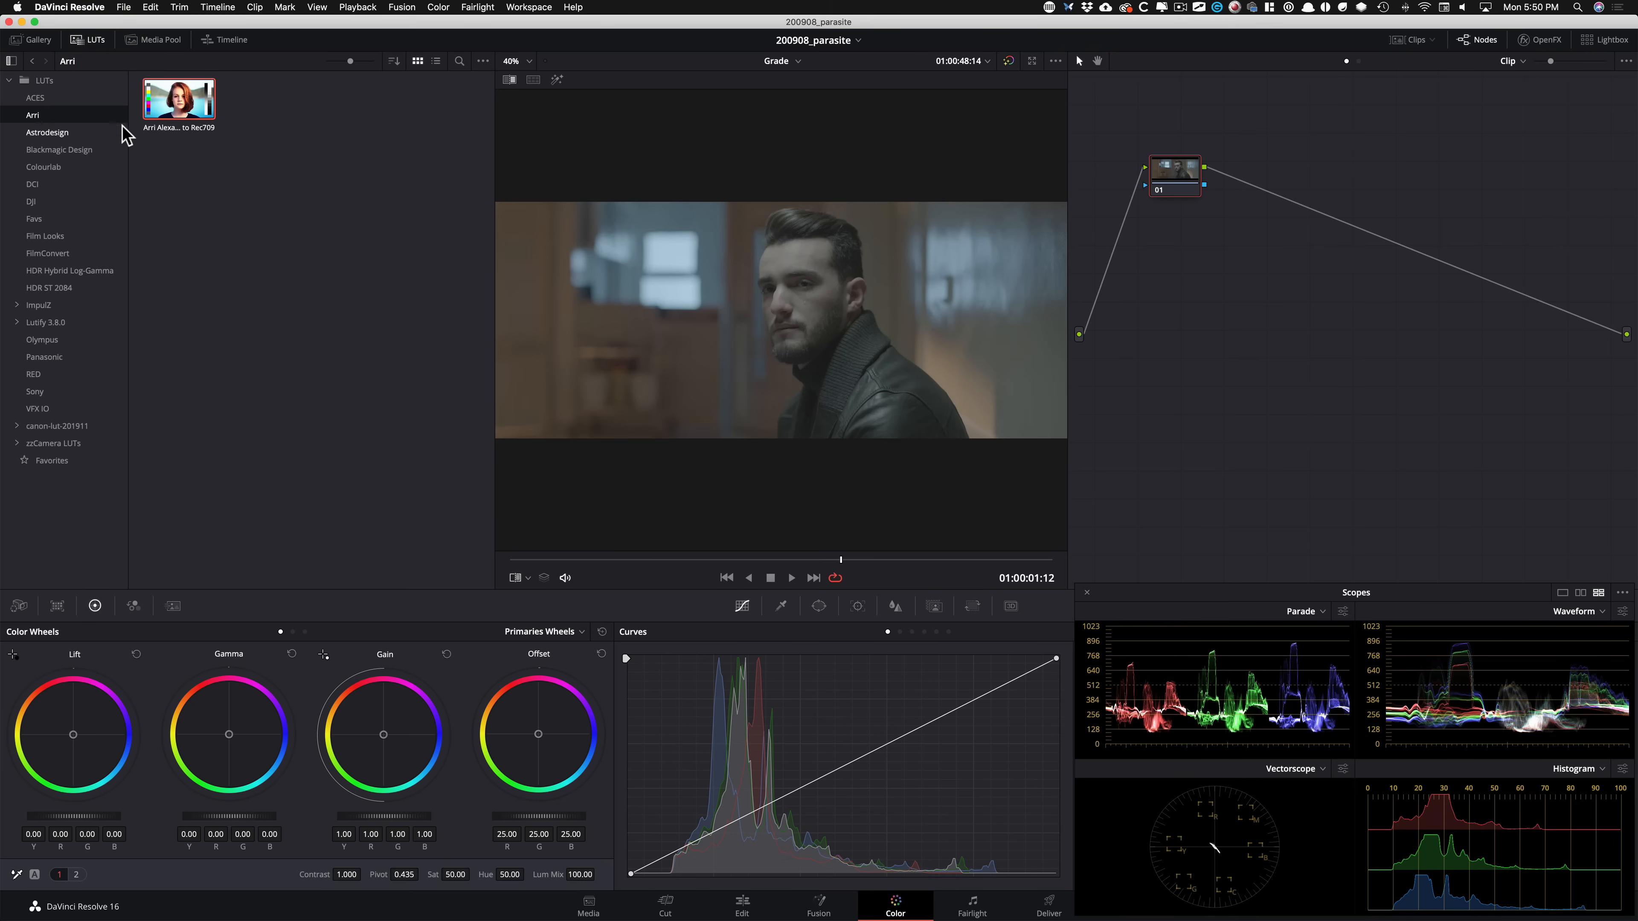
double_click(203, 123)
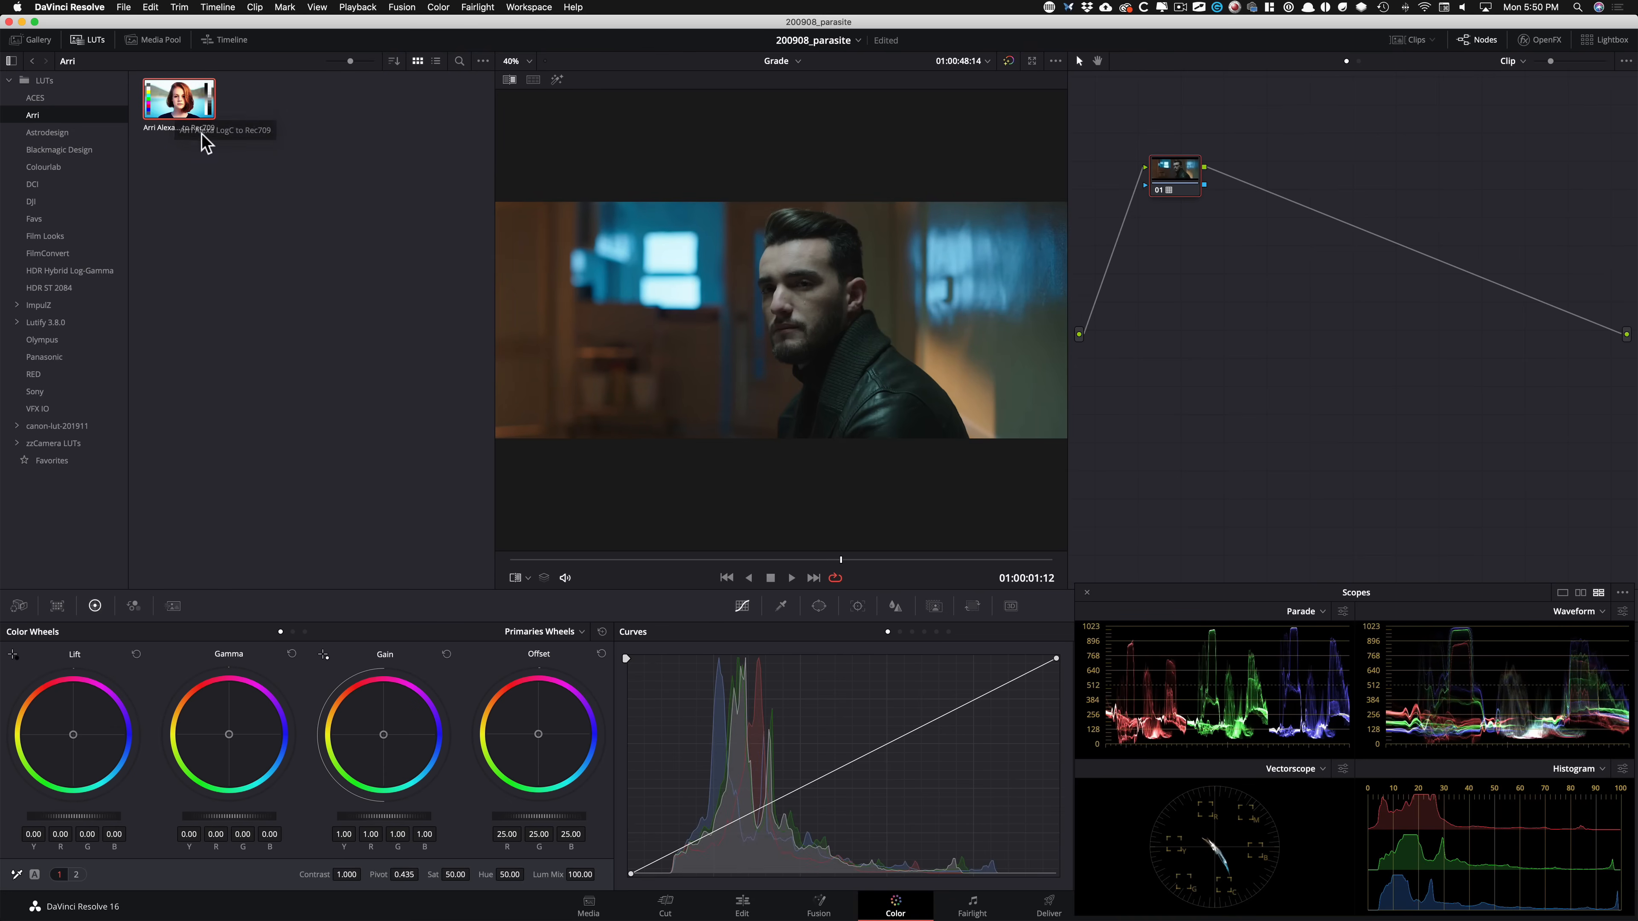
left_click(87, 39)
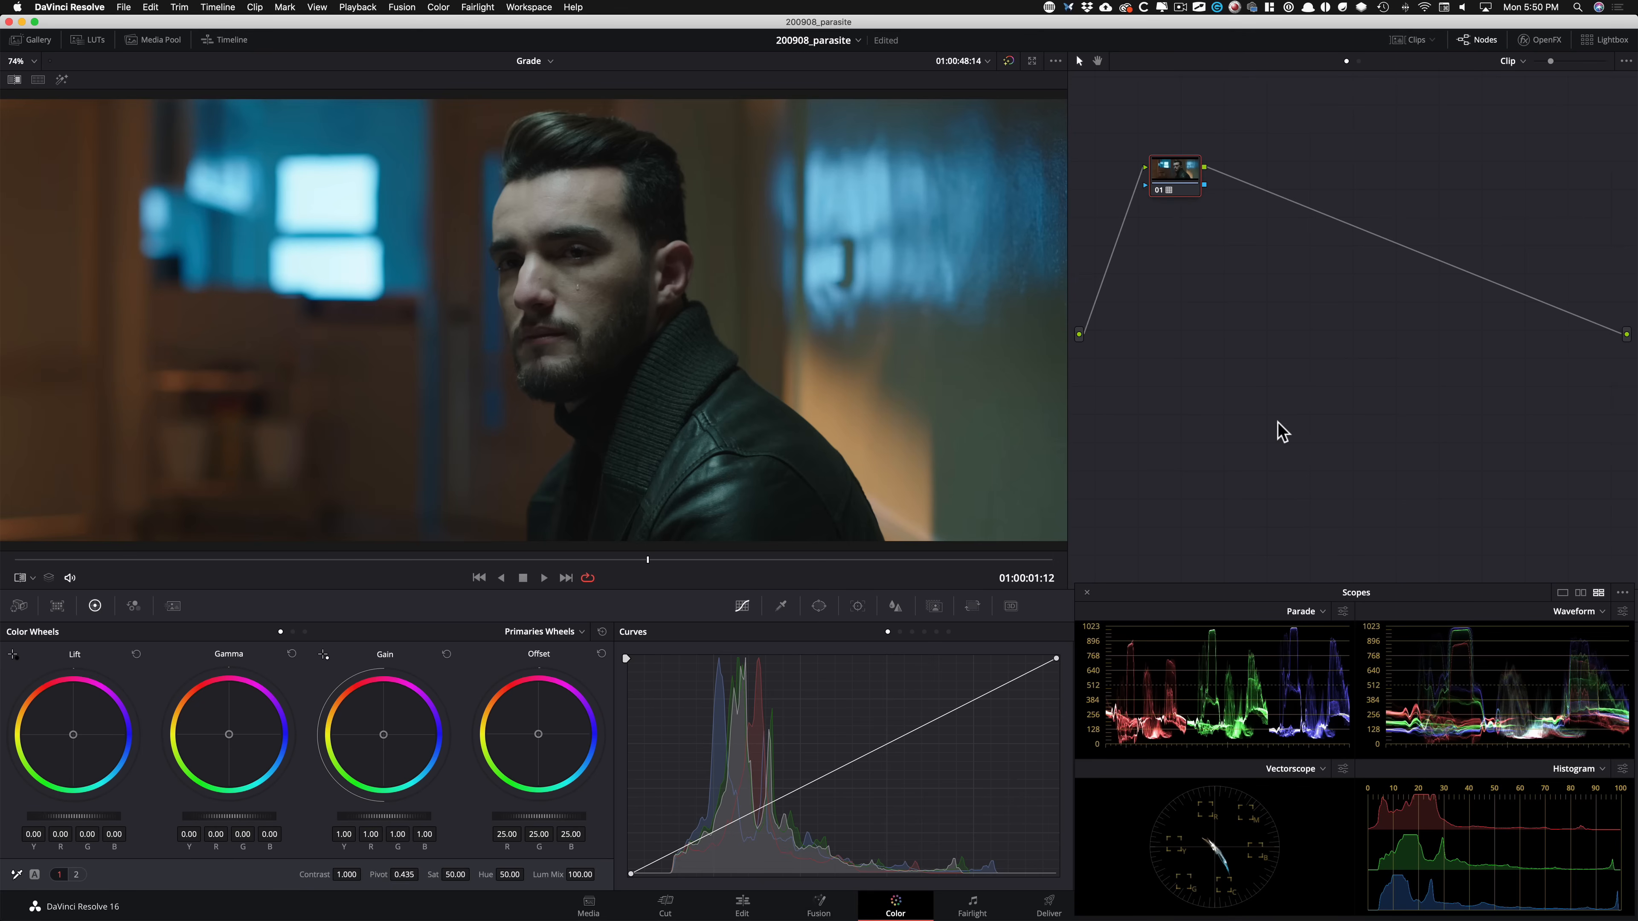
Toggle the wipe to compare the LUT-converted portrait with the Parasite_1 reference still.
key("super+w")
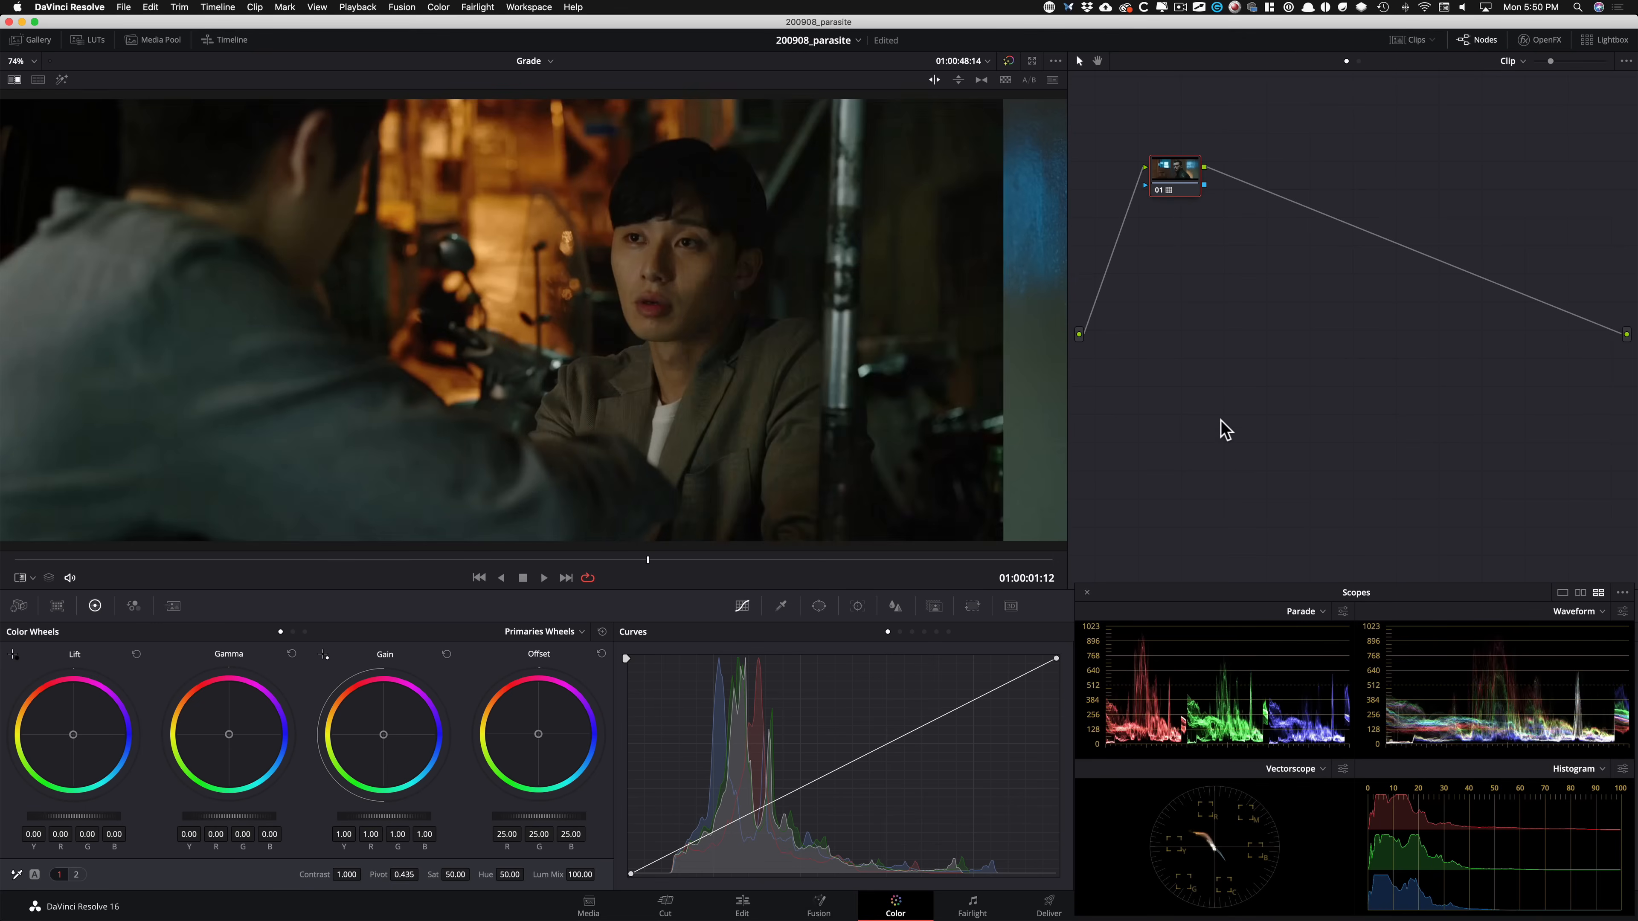
key("super+w")
key("super+w")
key("super+w")
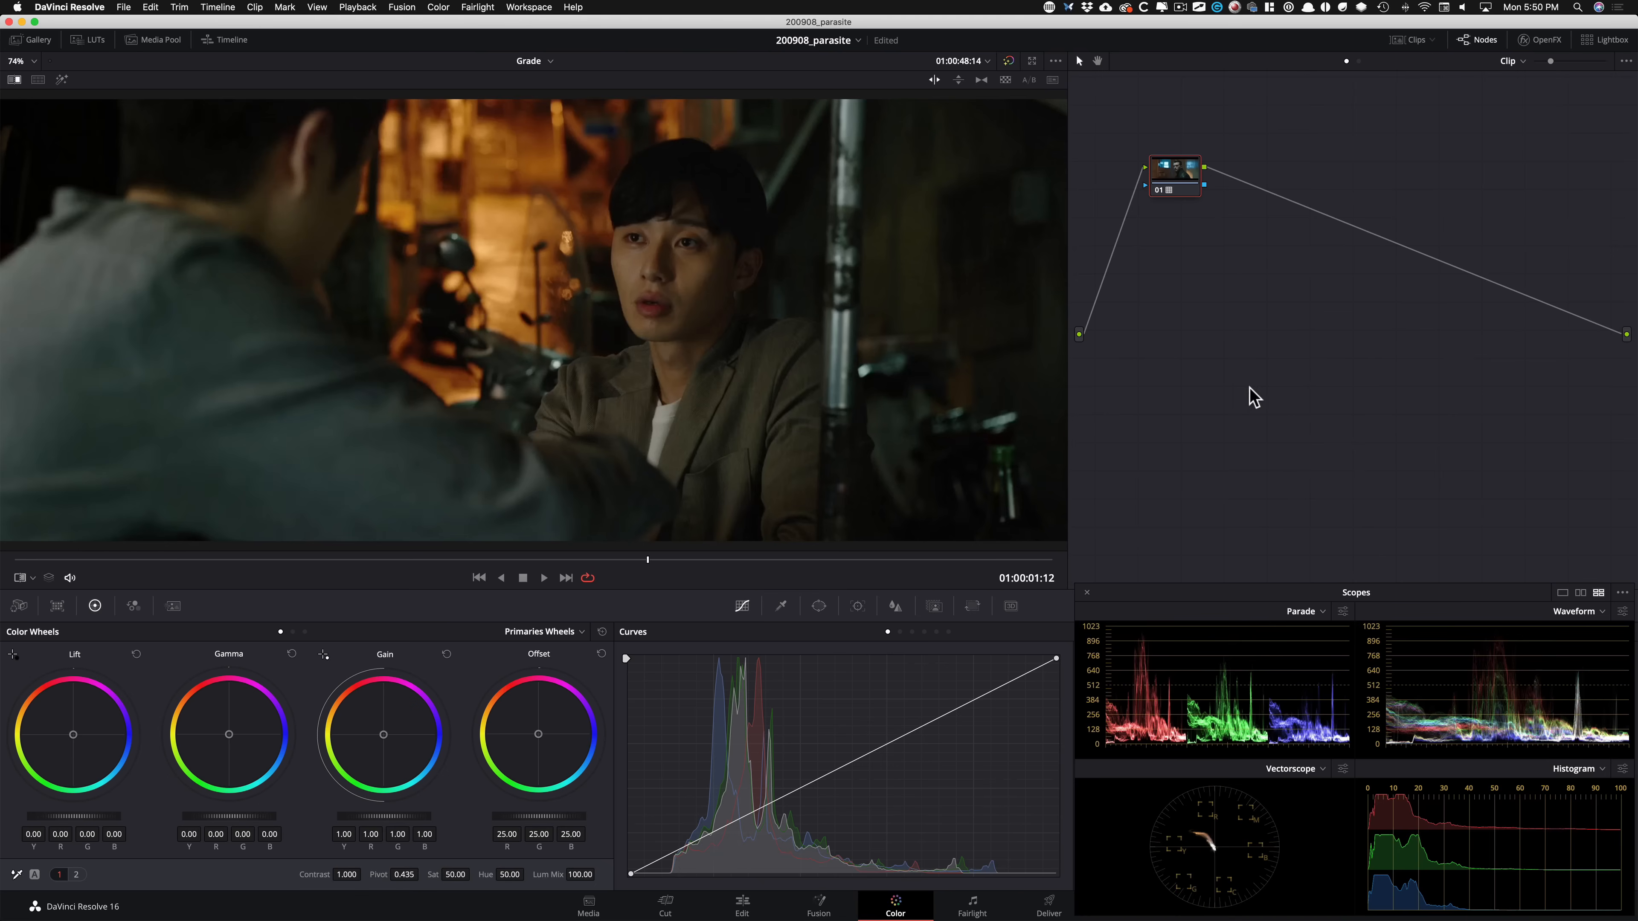
Move node 01 further down the node graph and label it "rec709 lut".
left_click_drag(1172, 186, 1215, 303)
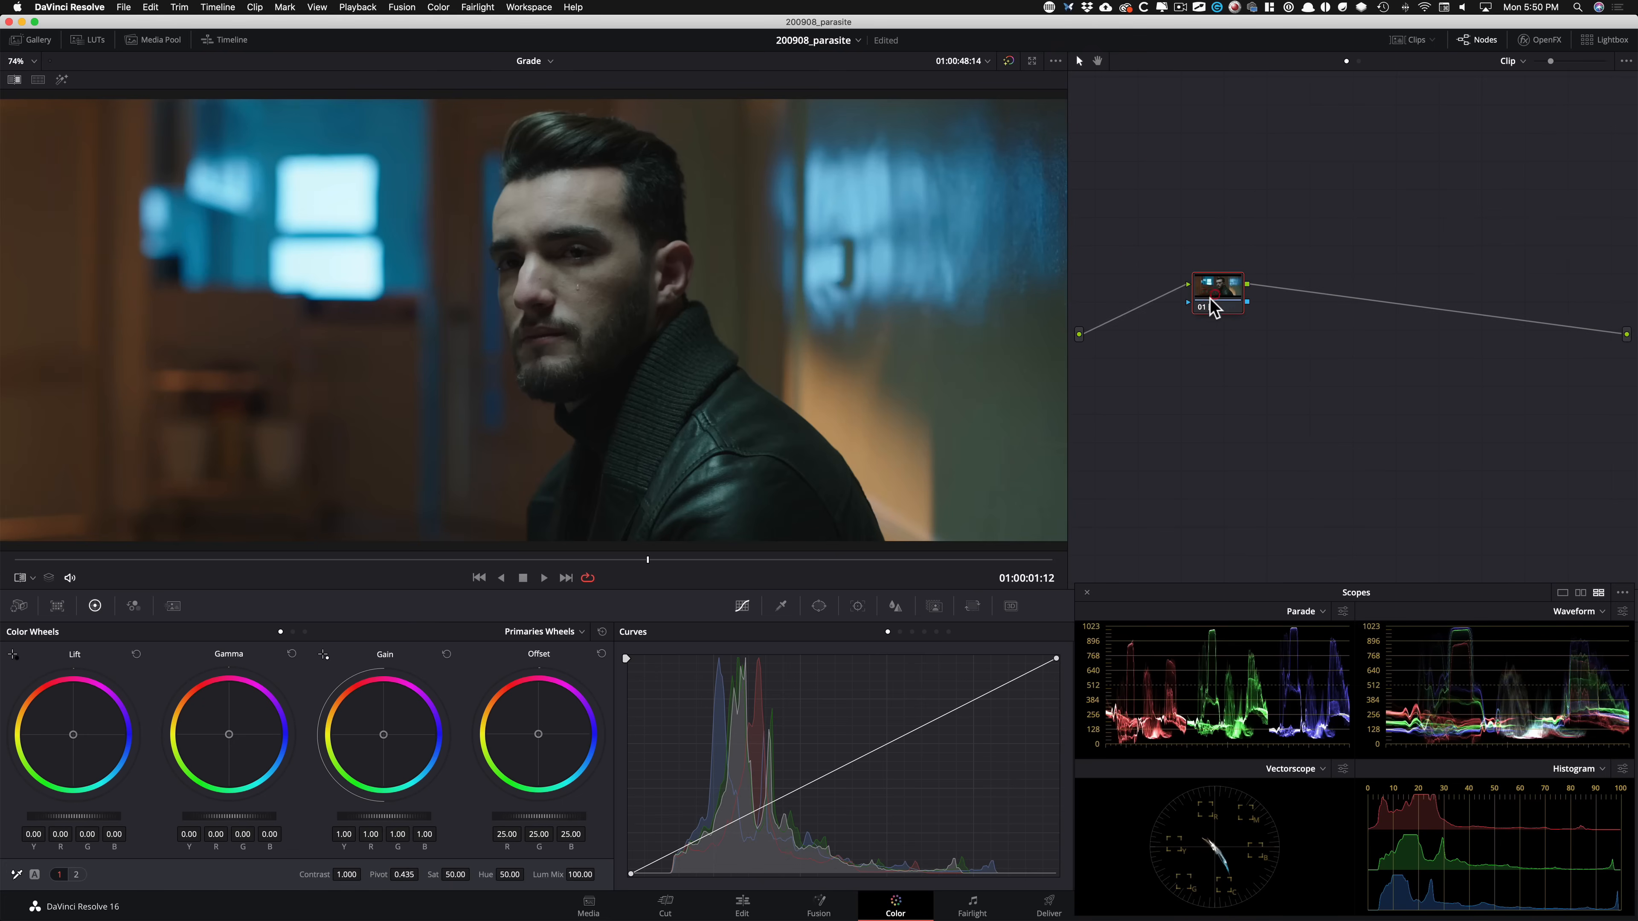
key("Tab")
type("rec709 lut")
key("Return")
Insert a serial node before the rec709 lut node and label it "primaries".
key("shift+s")
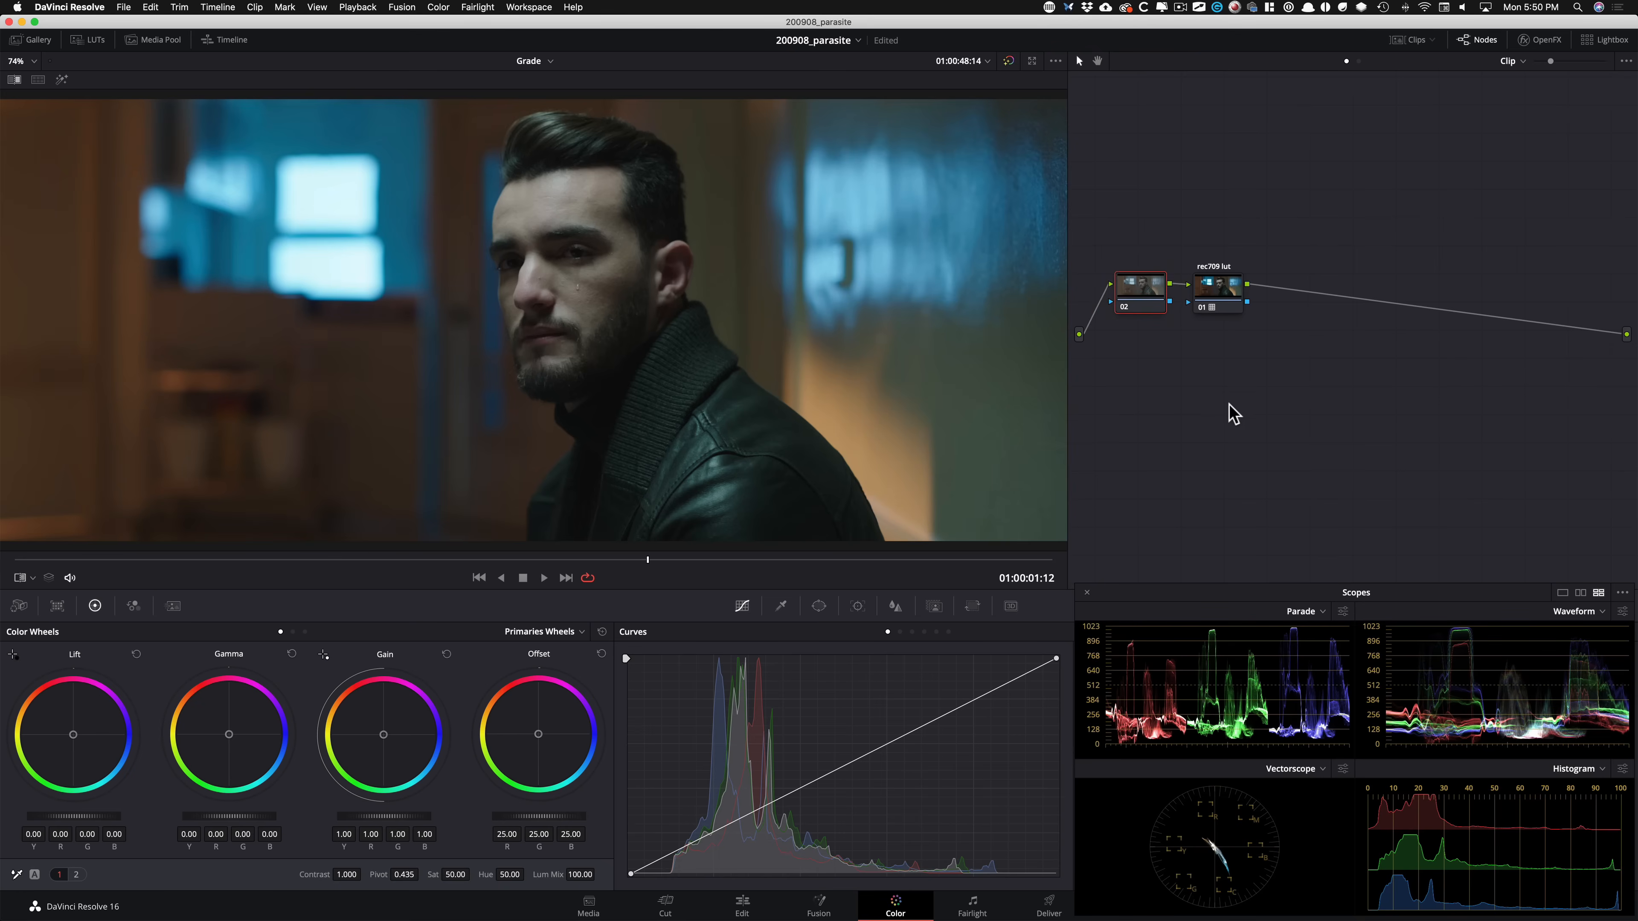
key("Tab")
type("primaries")
key("Return")
Show the portrait beside the Parasite still in a split screen of Selected Still Images and enlarge the viewer.
left_click(38, 79)
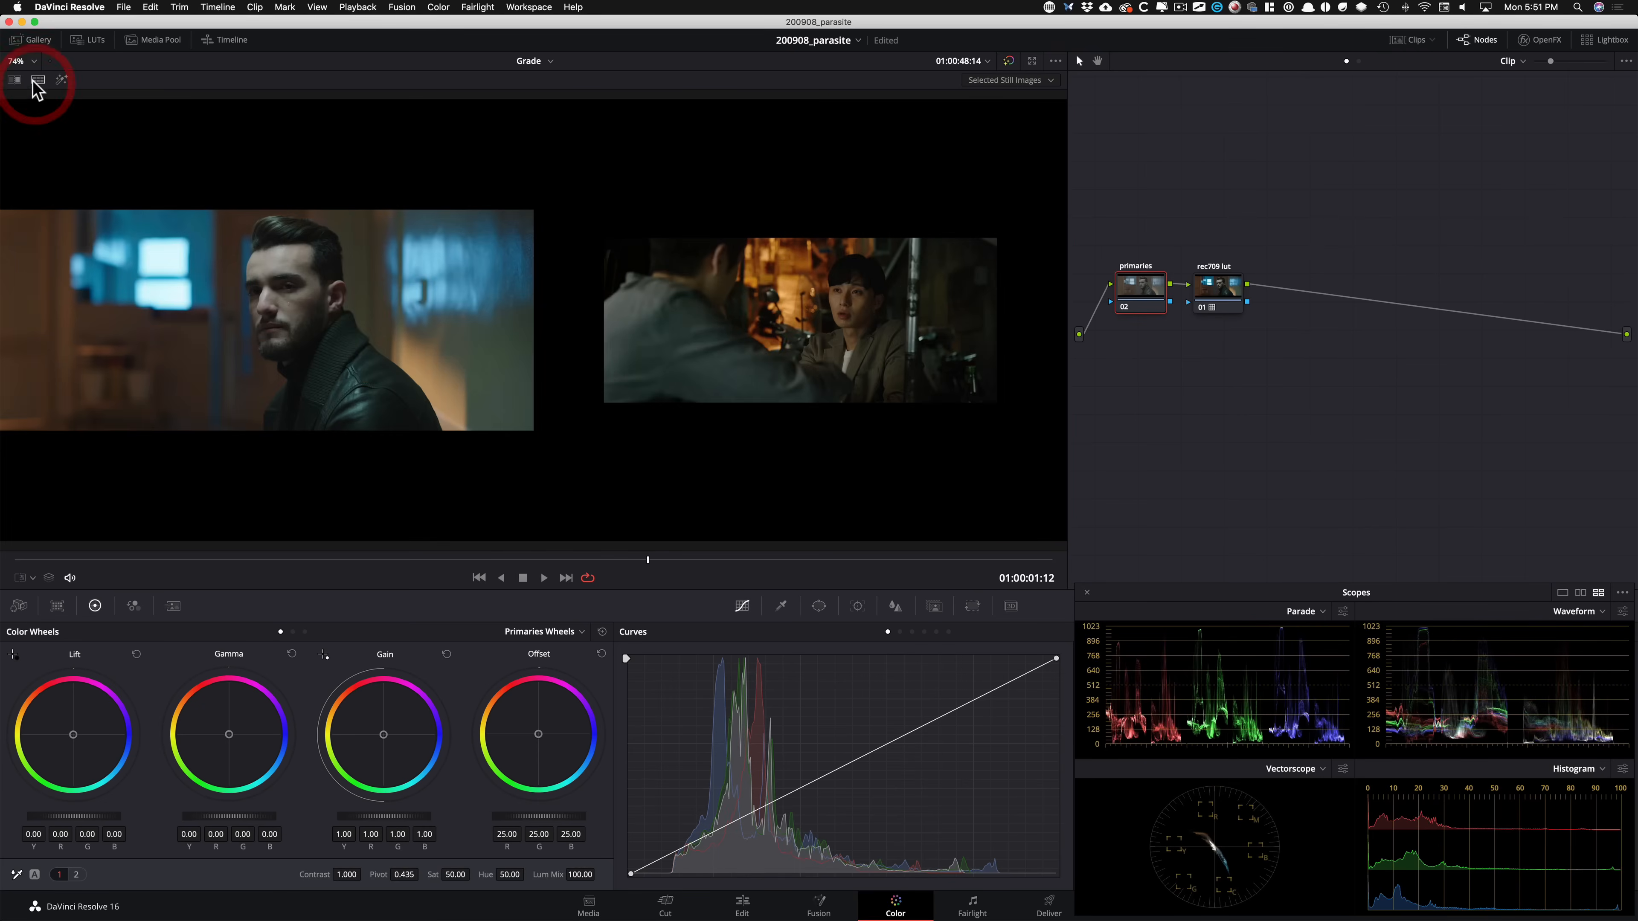
left_click(1006, 79)
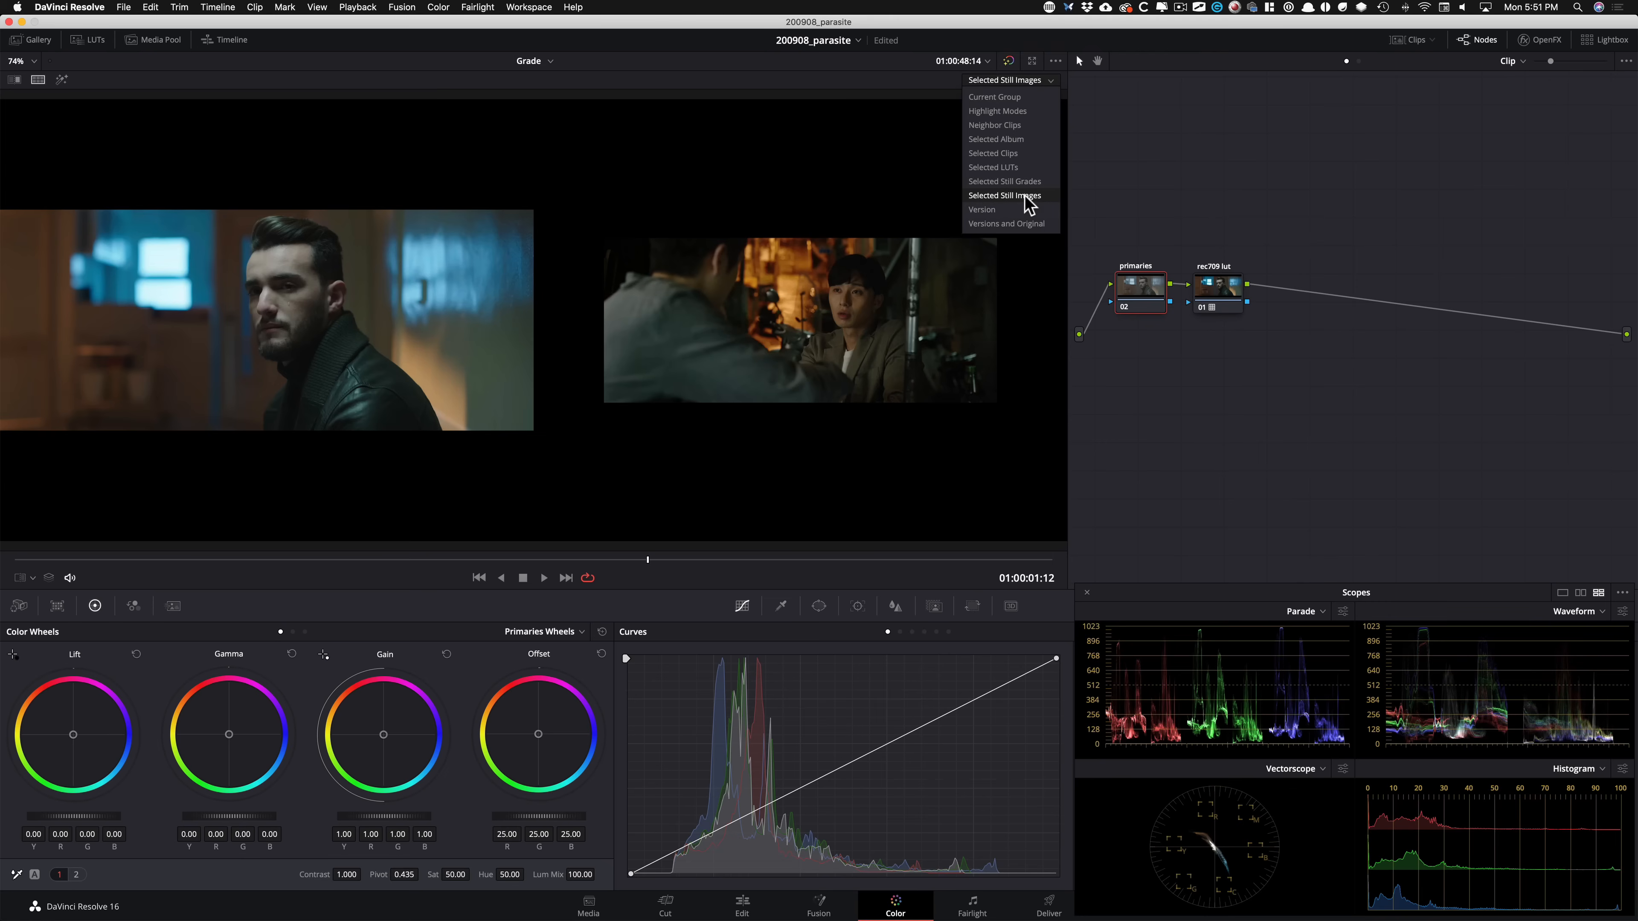
left_click(1217, 190)
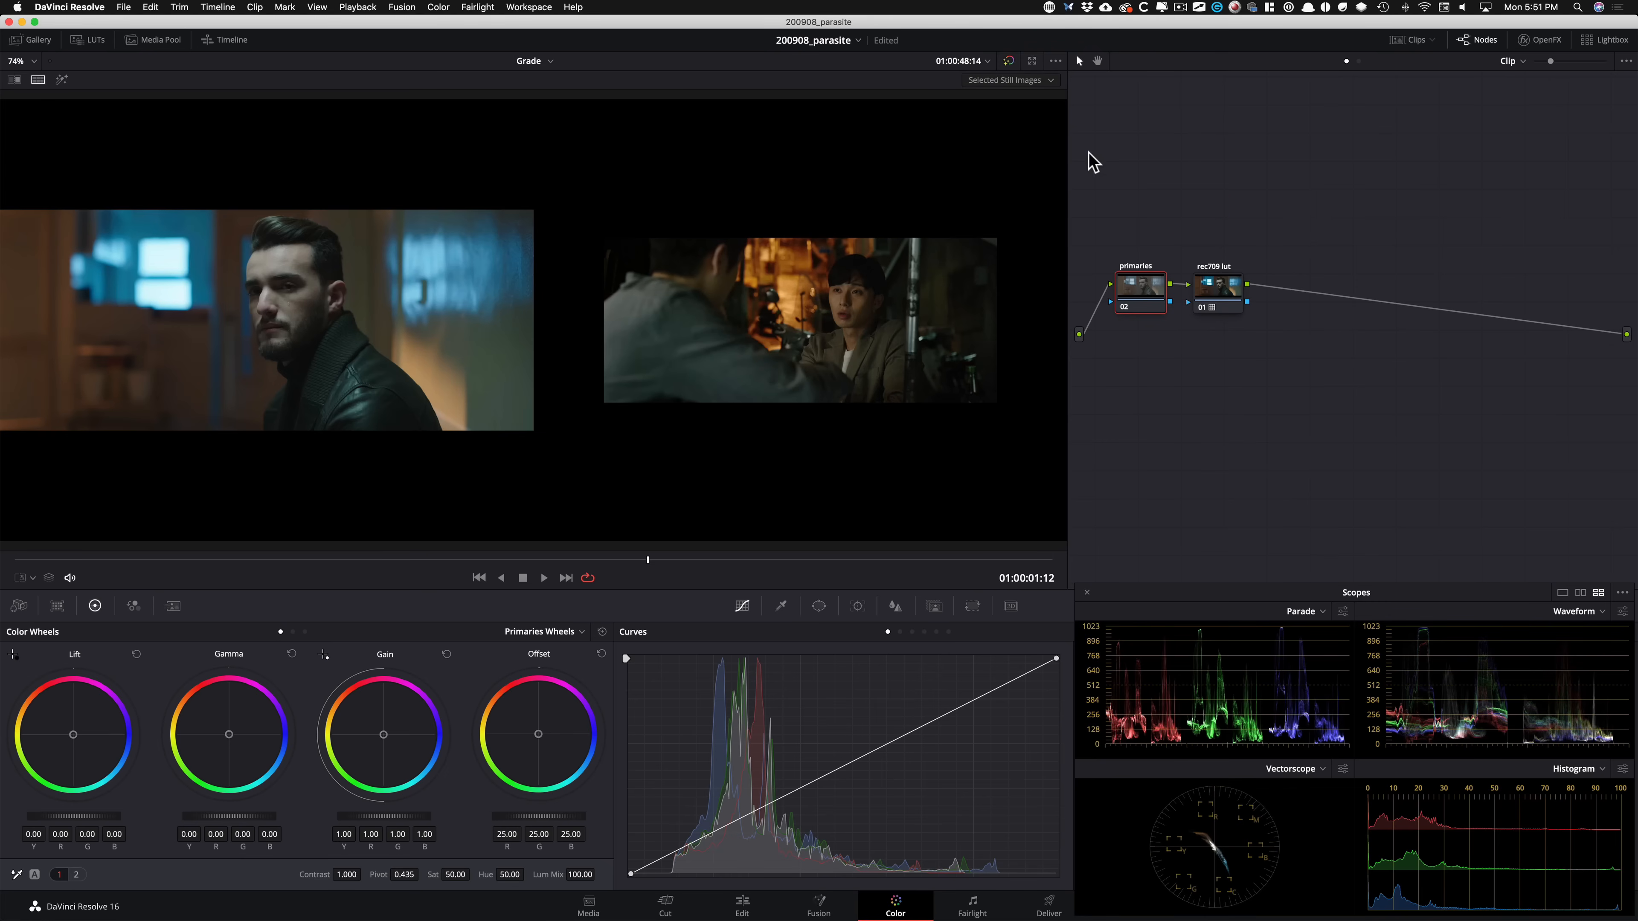
left_click_drag(1069, 165, 1399, 166)
key("super+equal")
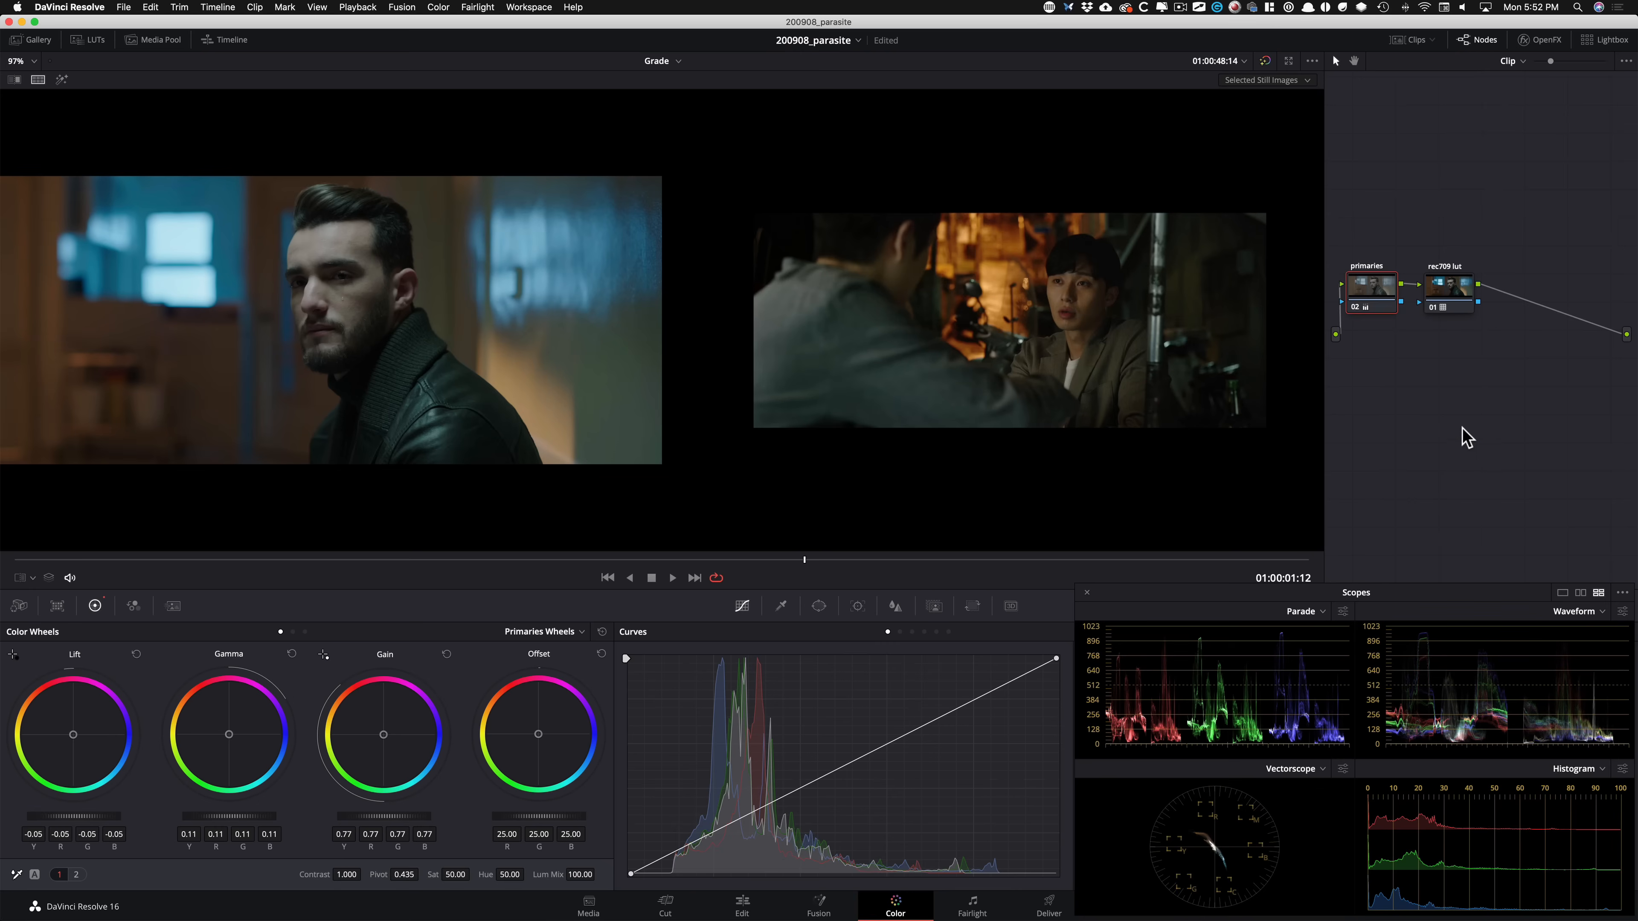
Add a serial node labelled "look" after the rec709 lut node and switch its color wheels to Log mode.
key("alt+s")
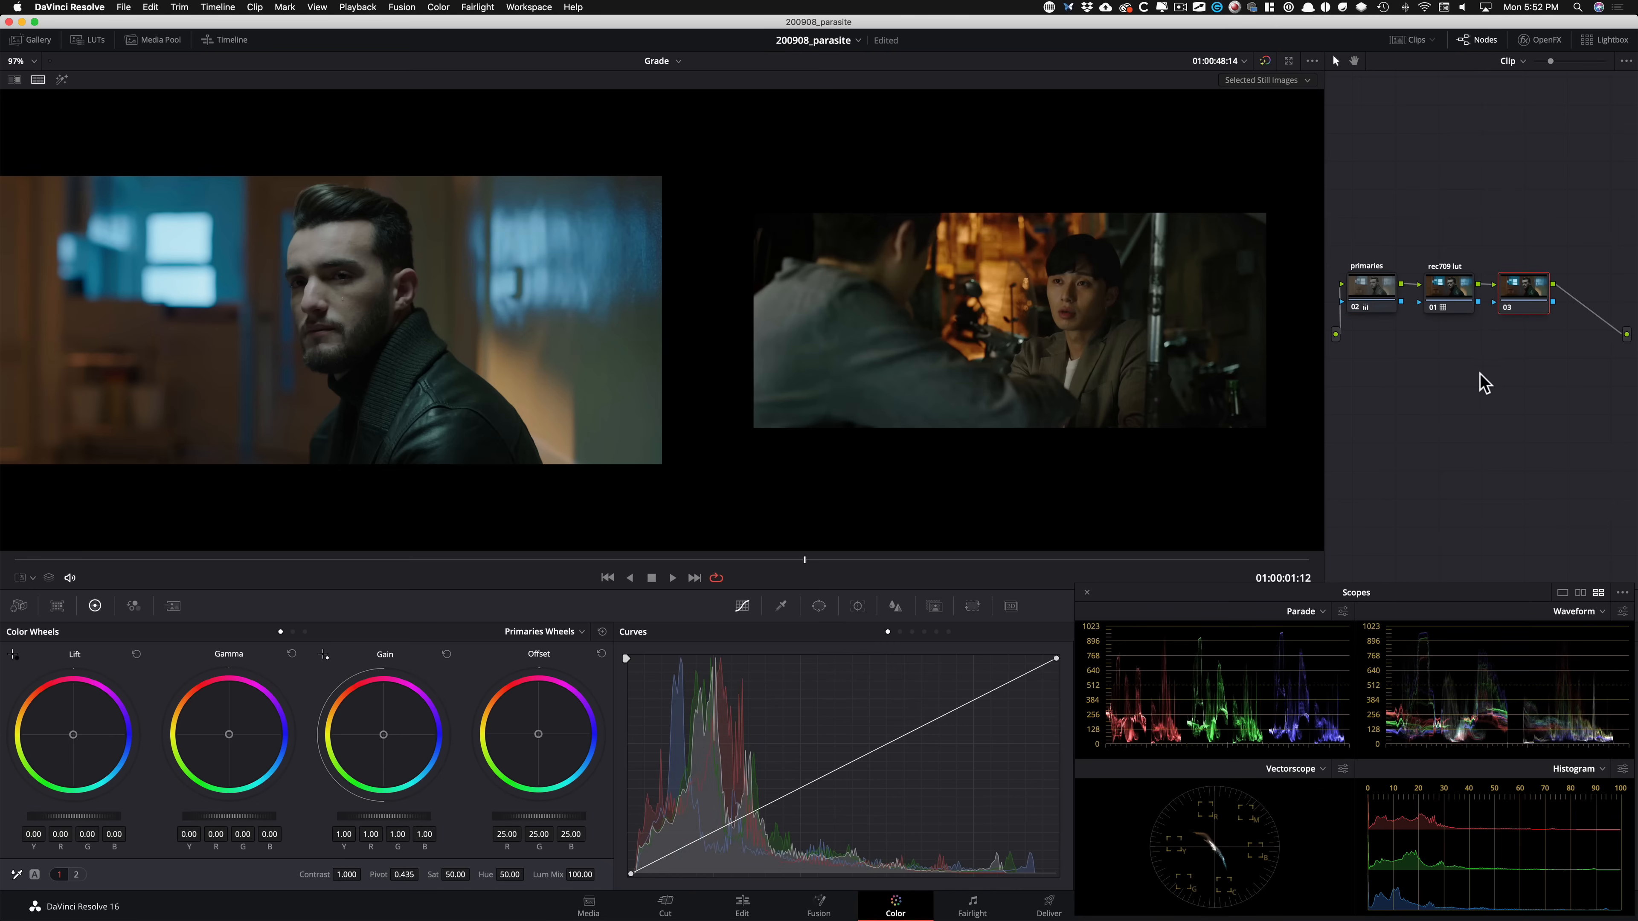
key("Tab")
type("look")
key("Return")
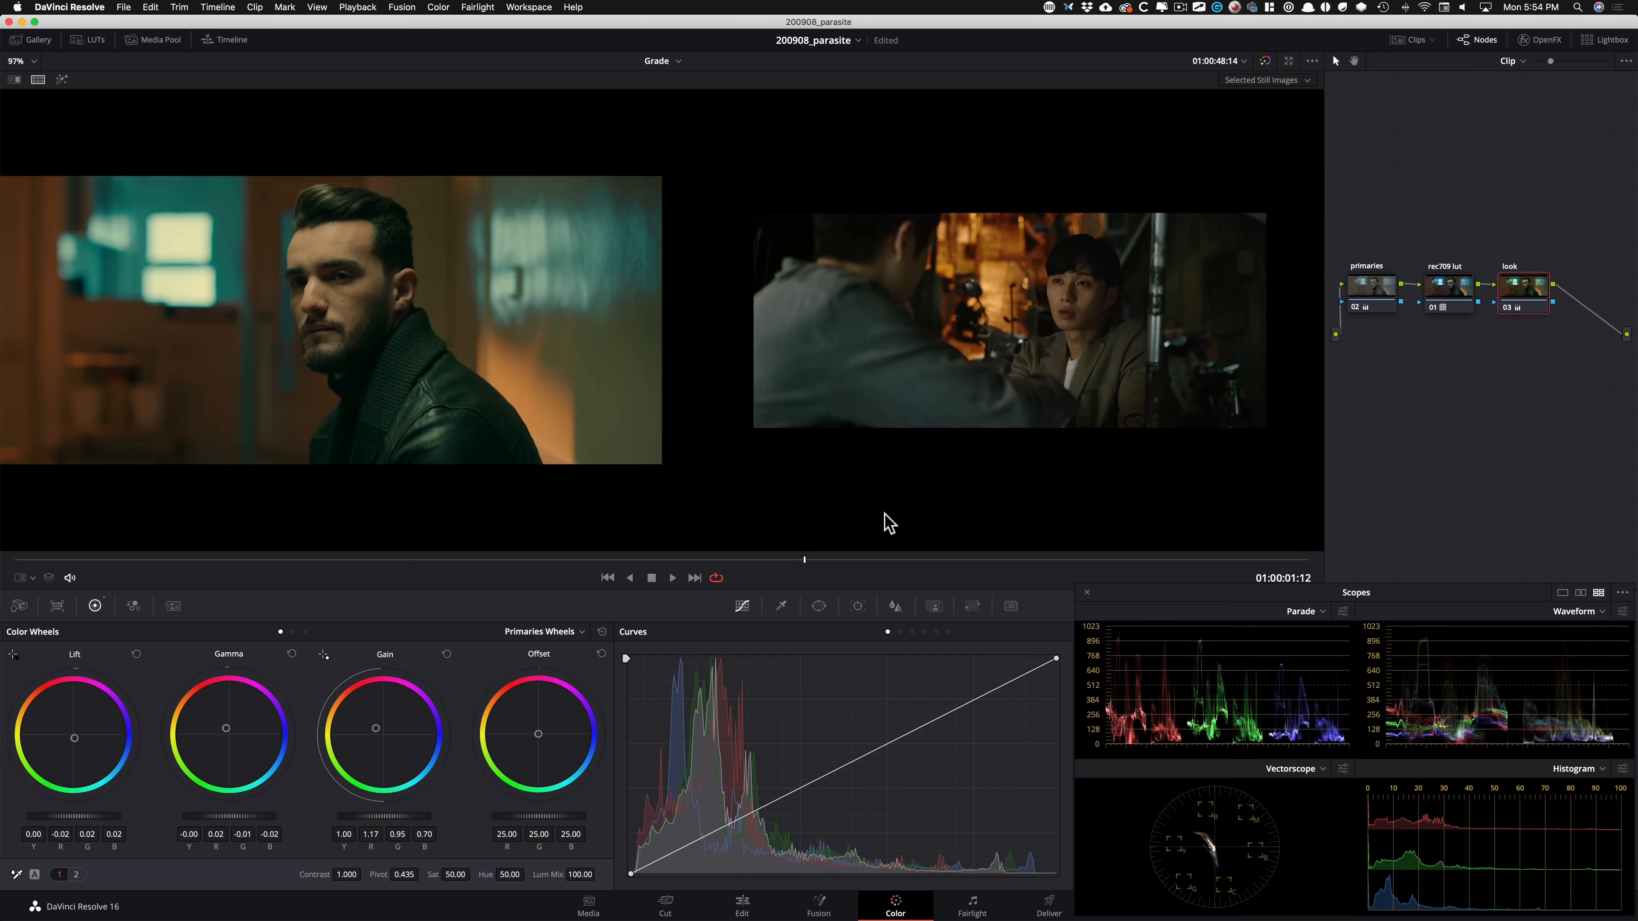
key("alt+z")
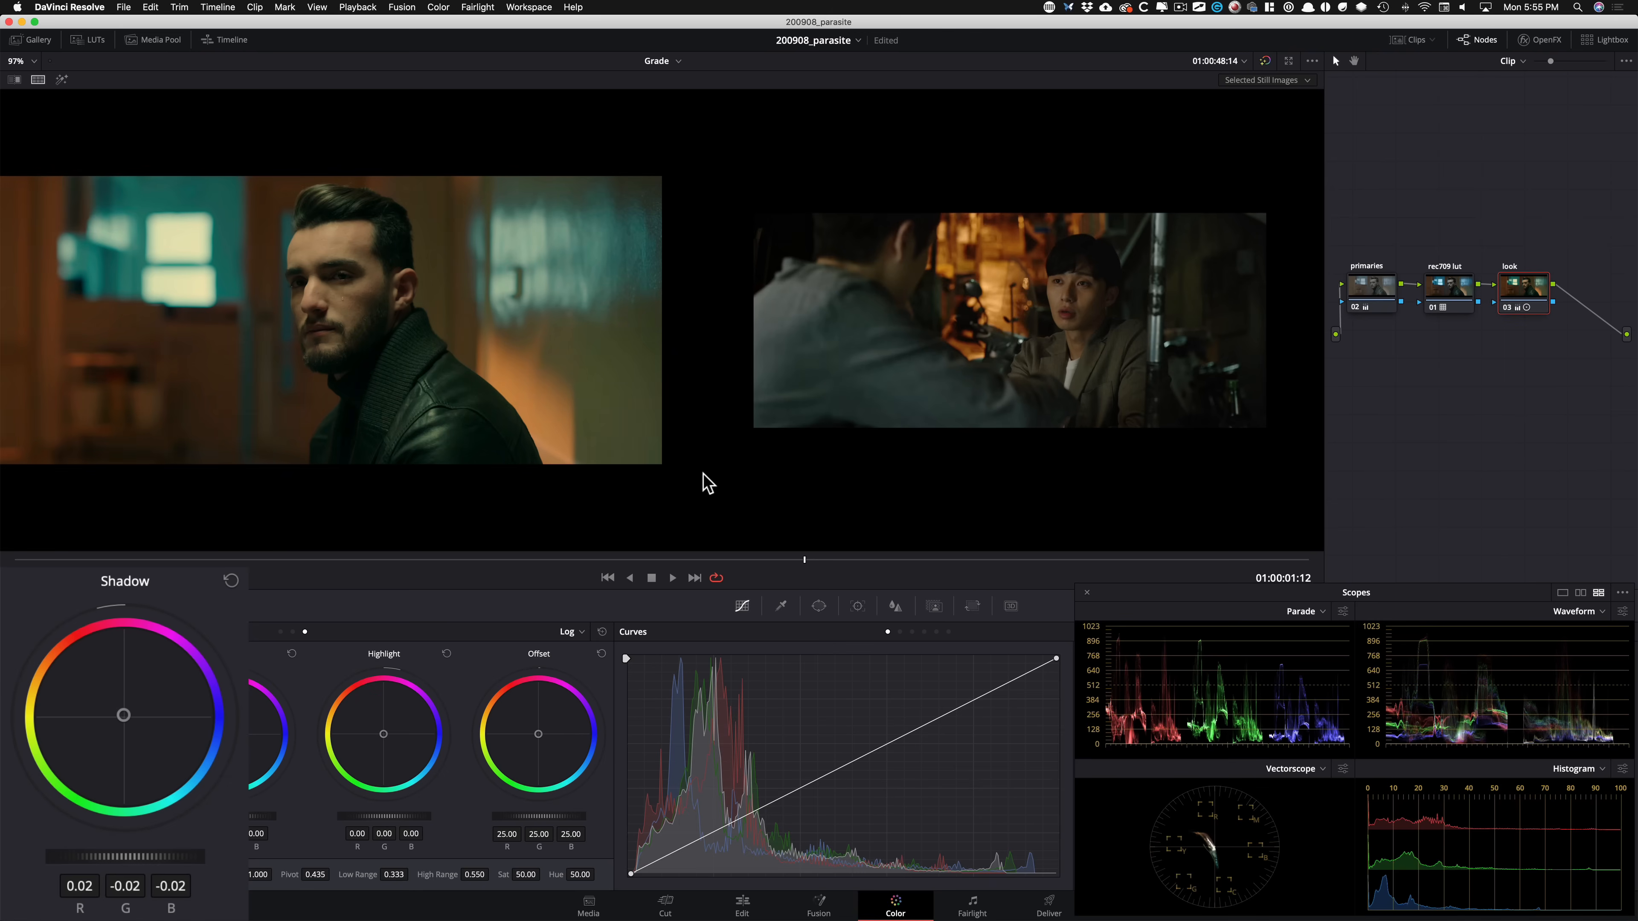
left_click_drag(750, 472, 758, 463)
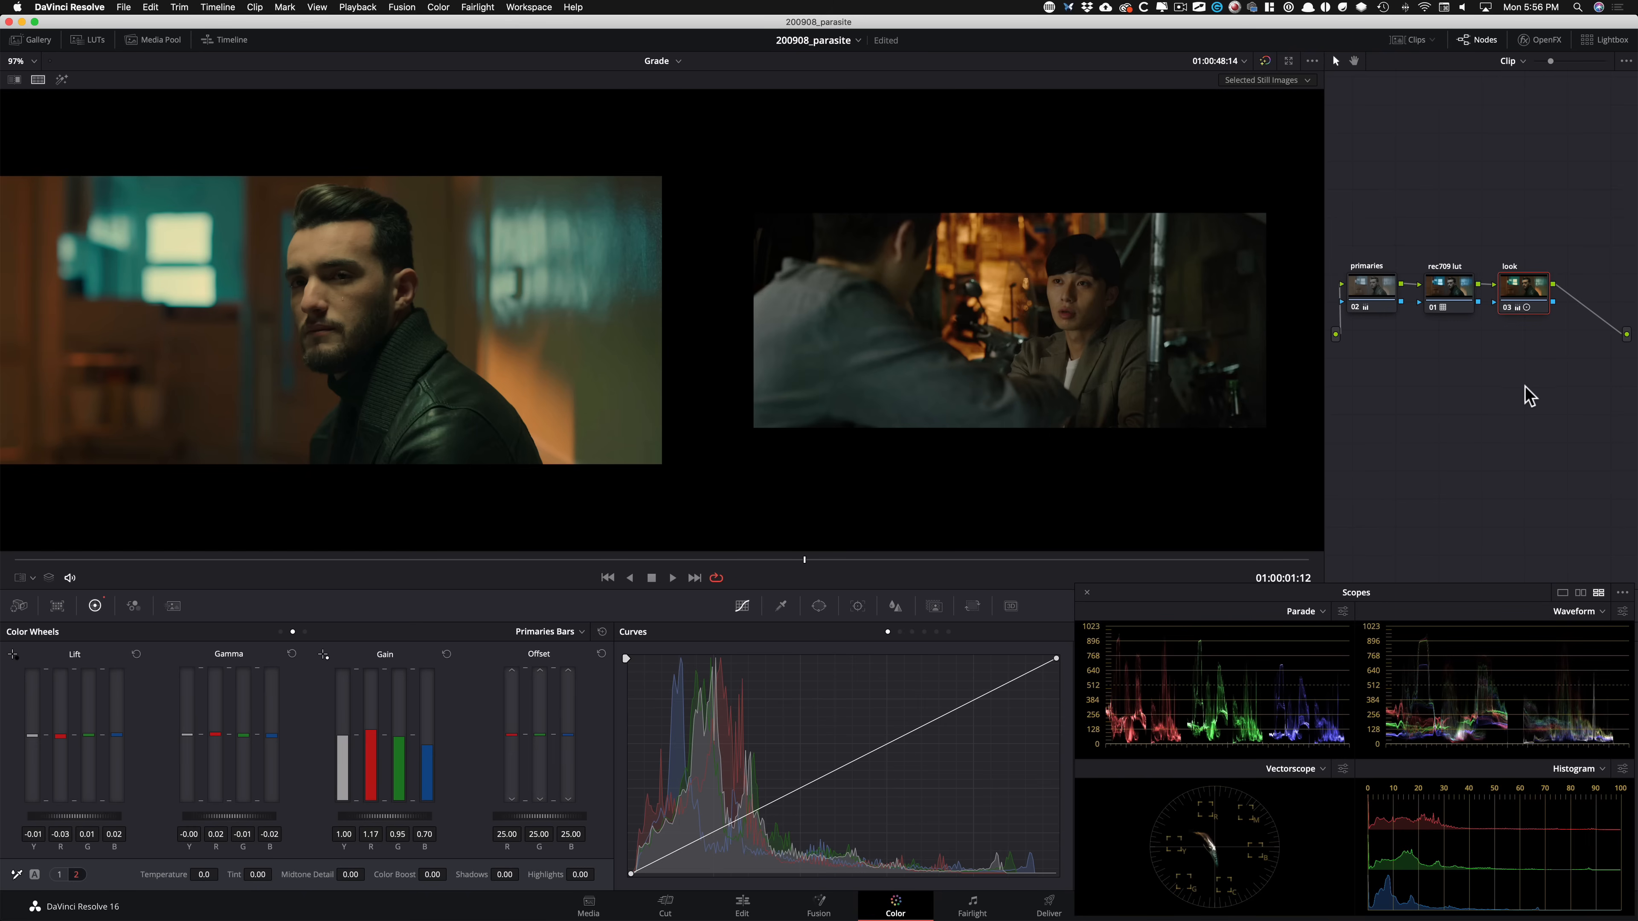
Append a serial node after the look node and label it "look adj".
key("alt+s")
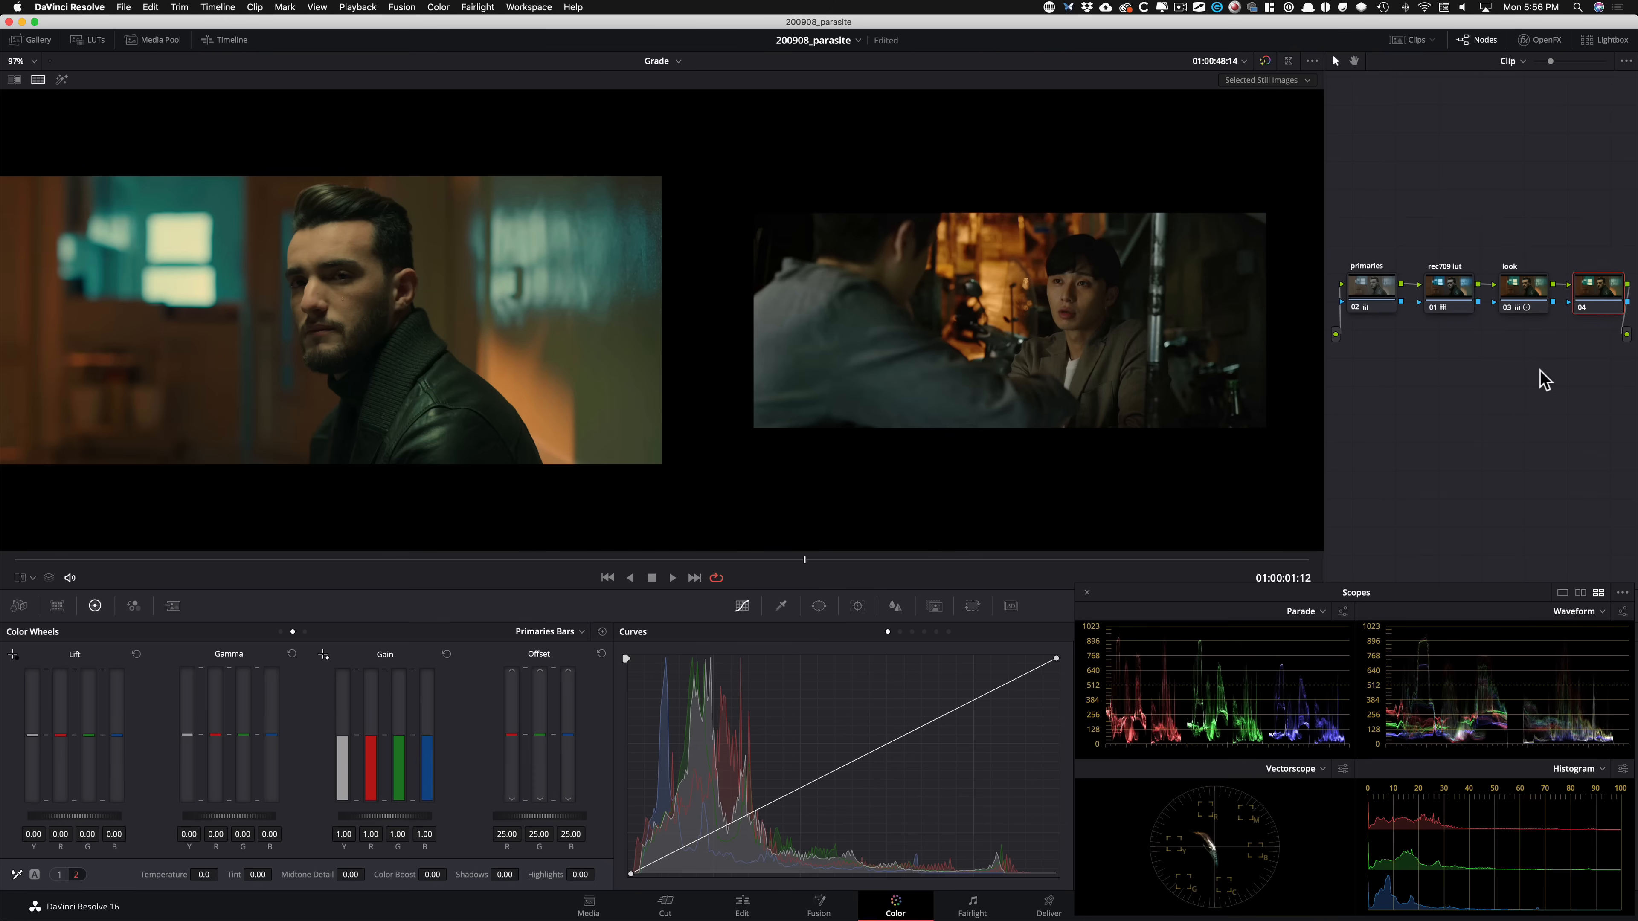
type("look adj")
key("Return")
Enable Editable Splines on the look adj node's custom curve and raise the white-point handle to bow its upper part upward.
left_click_drag(1168, 592, 1078, 166)
left_click(1215, 631)
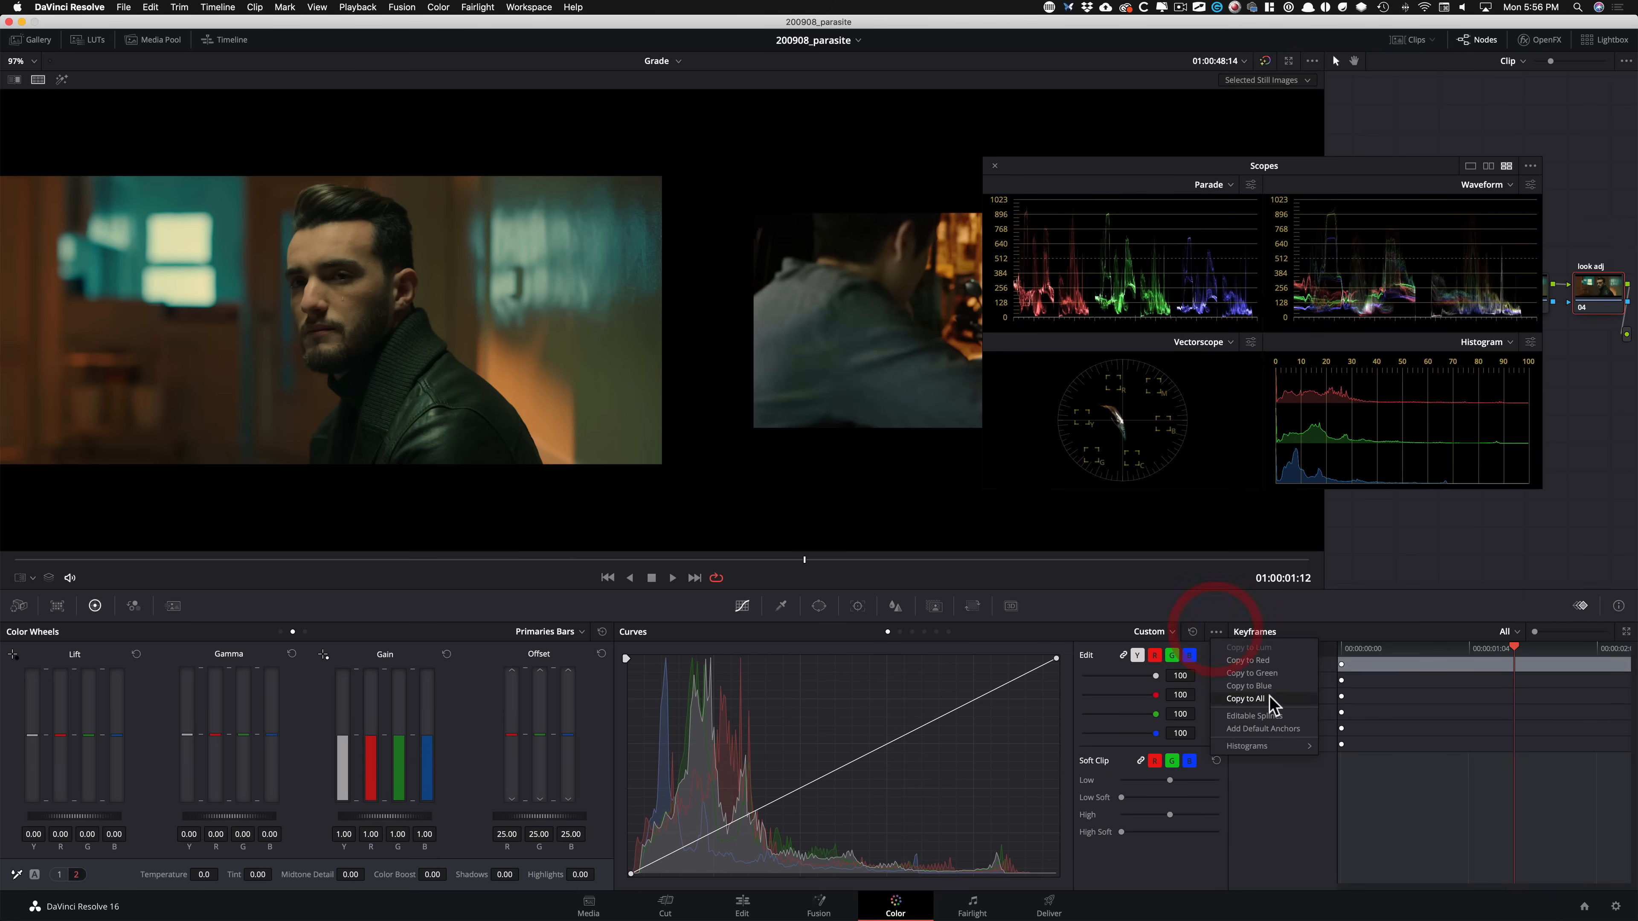
left_click(1261, 719)
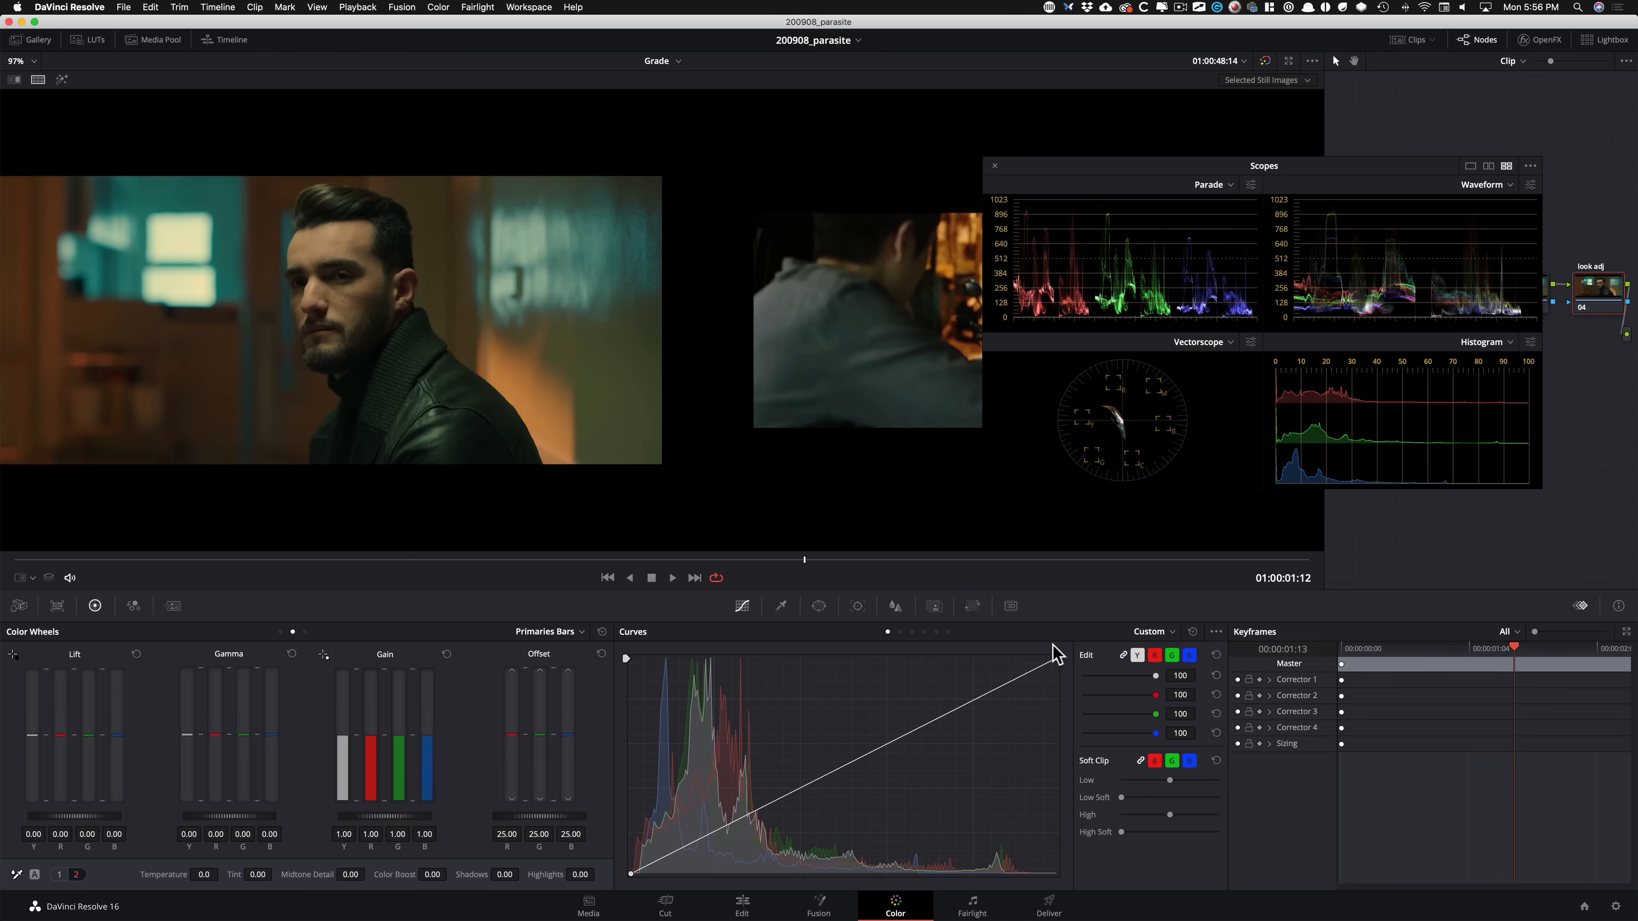
left_click_drag(914, 730, 913, 686)
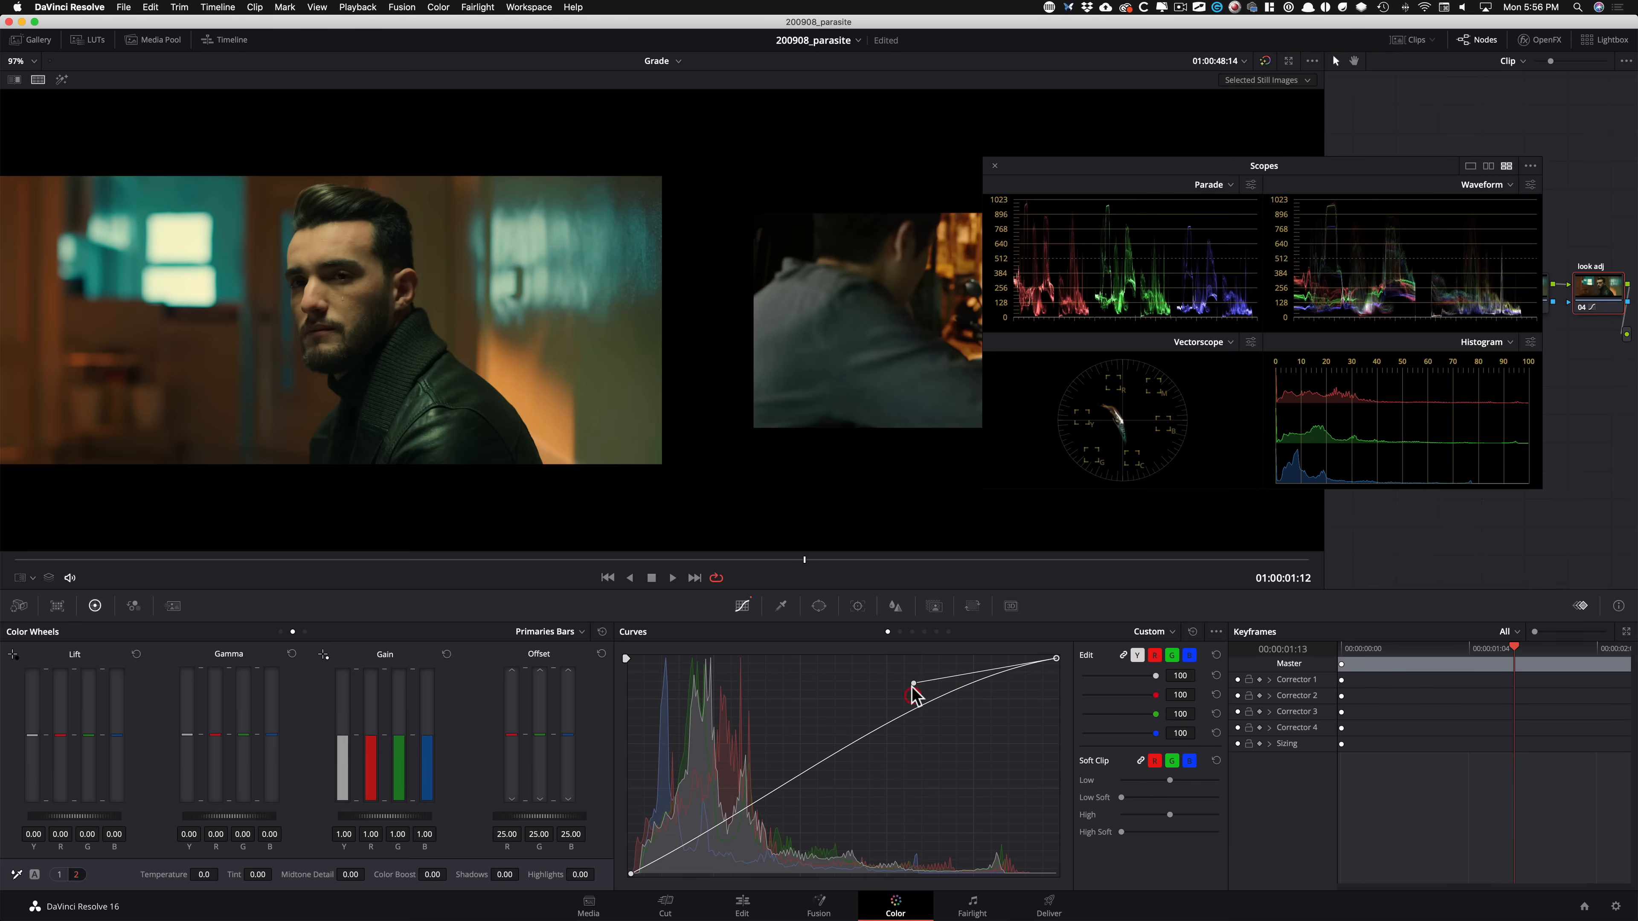
Lower the black-point handle on the look adj node's custom curve to bow its lower part downward, keeping the scopes clear of the viewer.
left_click(630, 873)
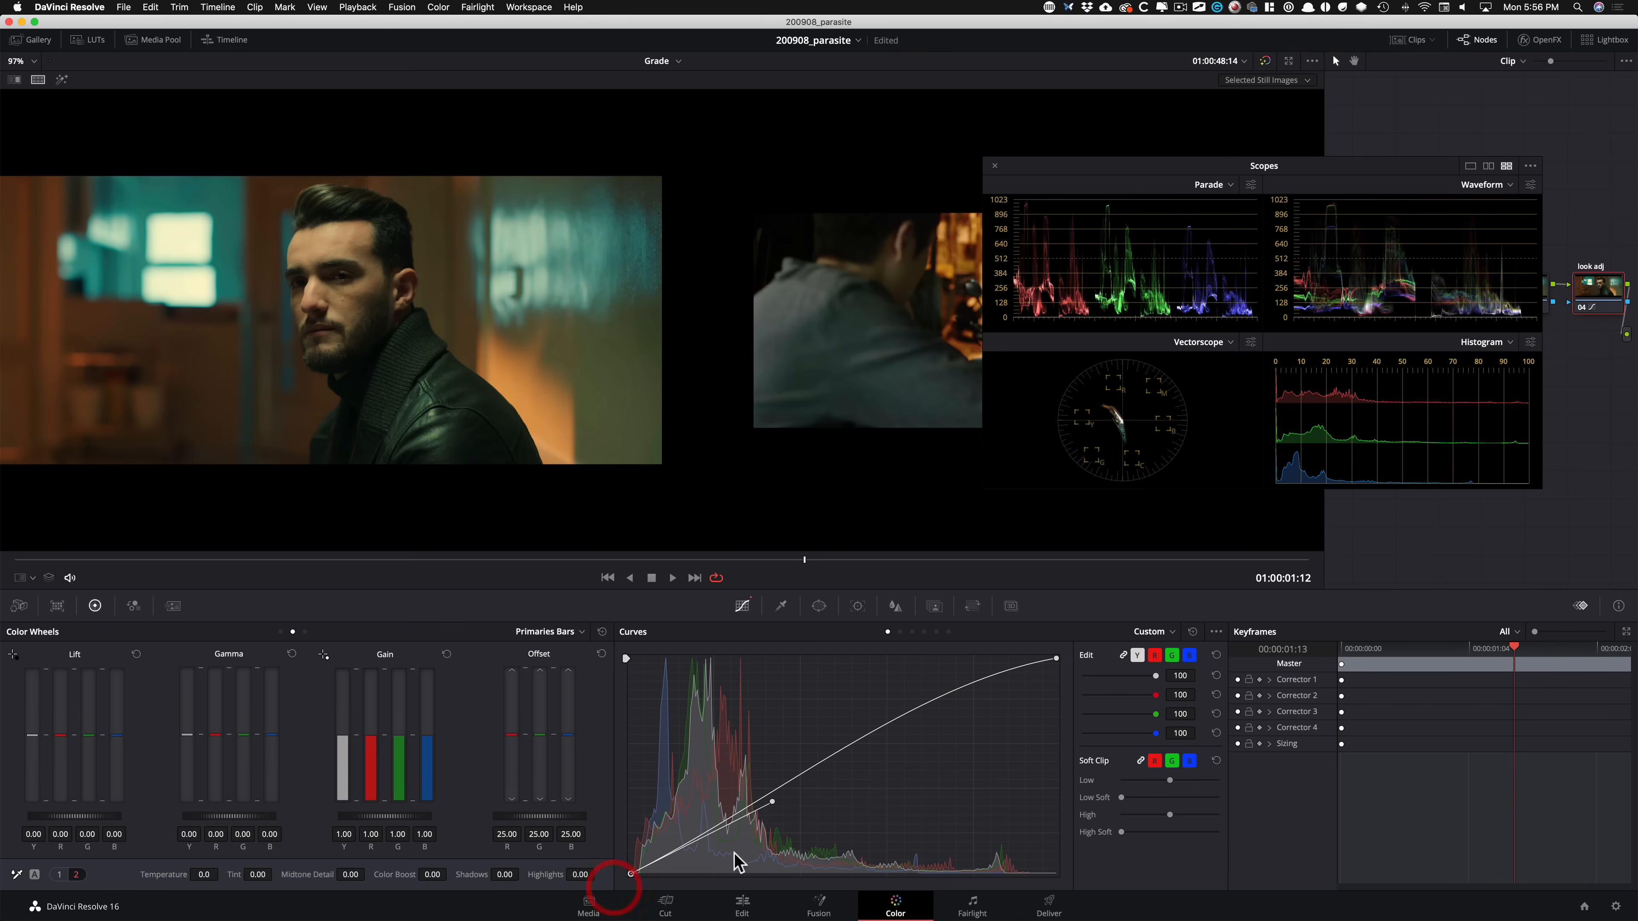
left_click_drag(772, 802, 686, 859)
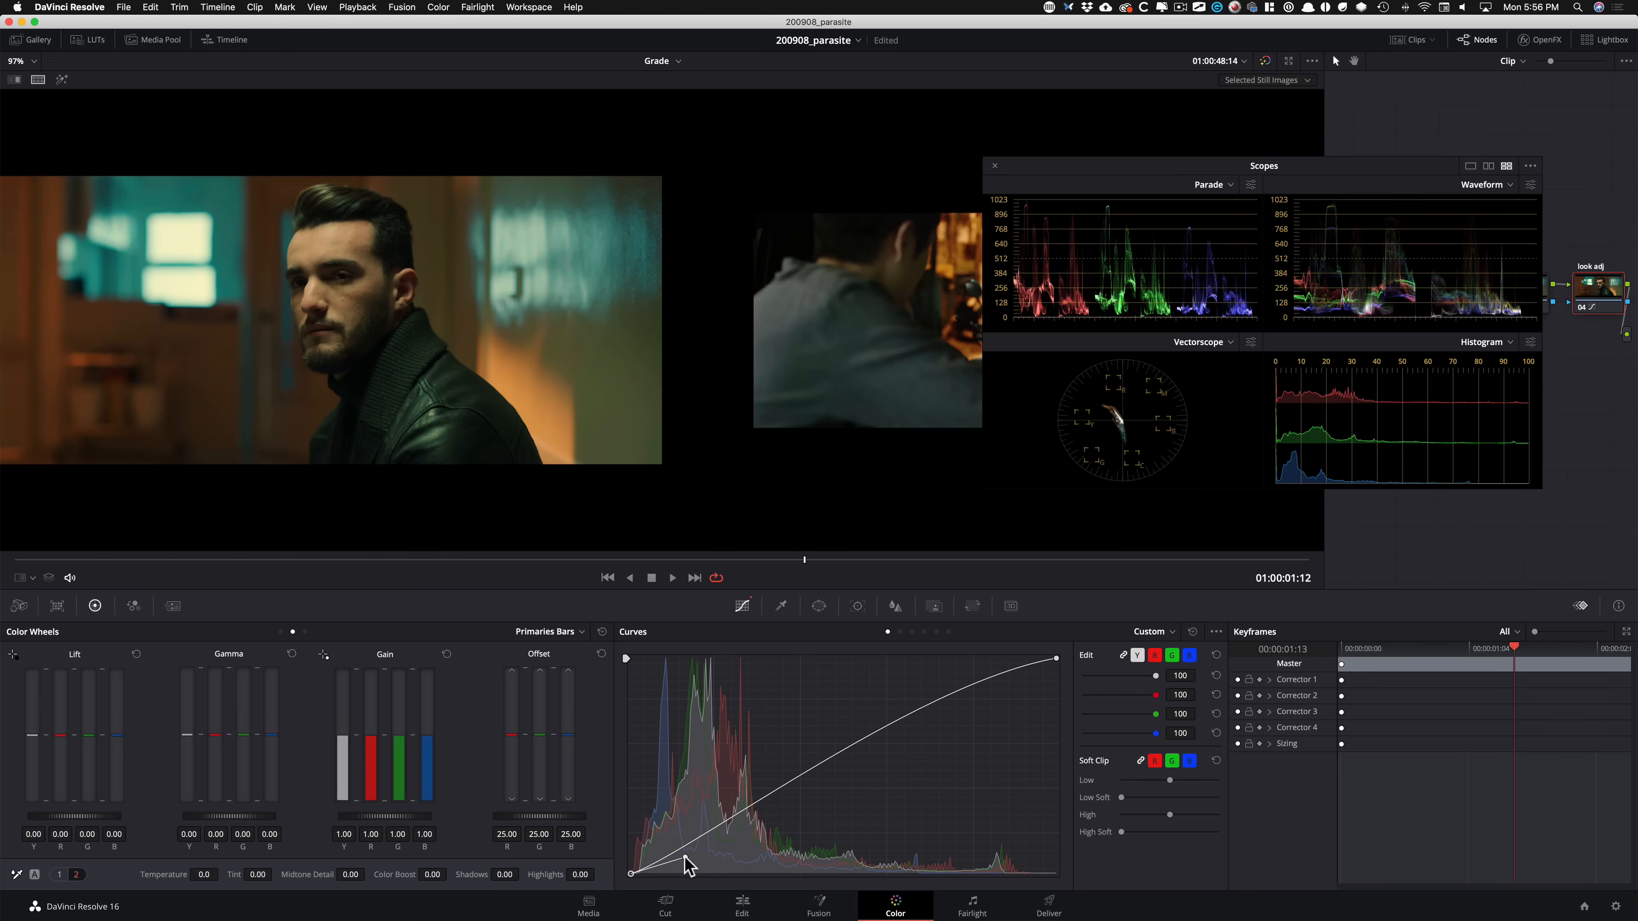
left_click_drag(1136, 168, 1223, 603)
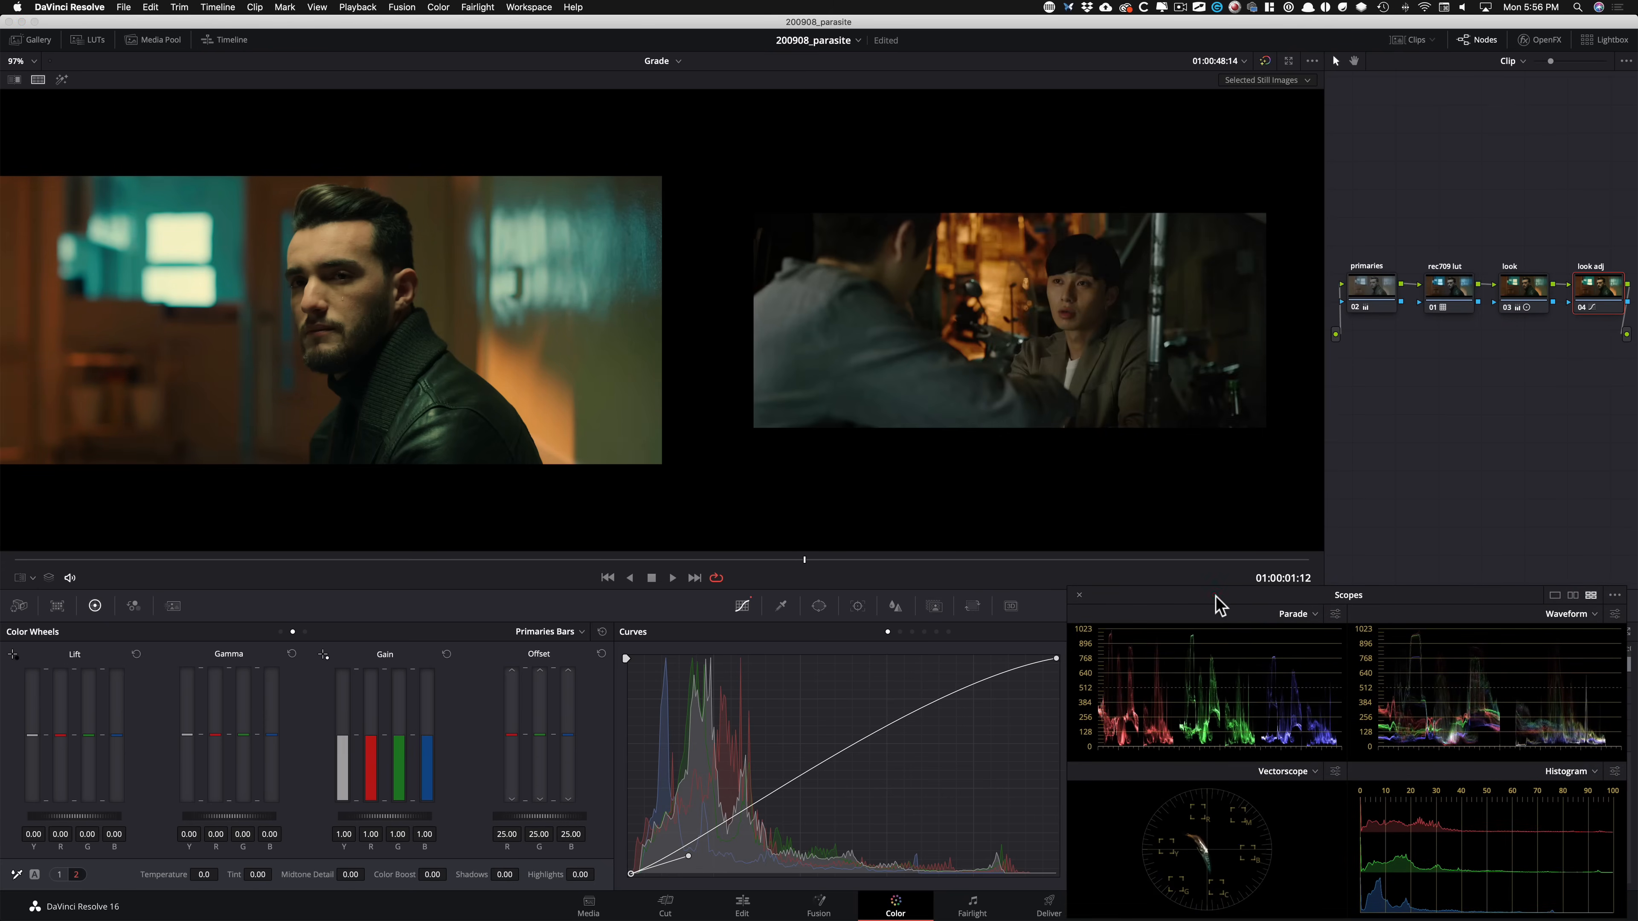
Leave the split screen and compare the portrait with the look adj node switched off and on.
key("ctrl+d")
key("ctrl+d")
key("ctrl+d")
key("ctrl+d")
key("ctrl+d")
key("ctrl+d")
key("ctrl+d")
key("ctrl+d")
key("ctrl+d")
key("ctrl+d")
key("ctrl+d")
key("ctrl+d")
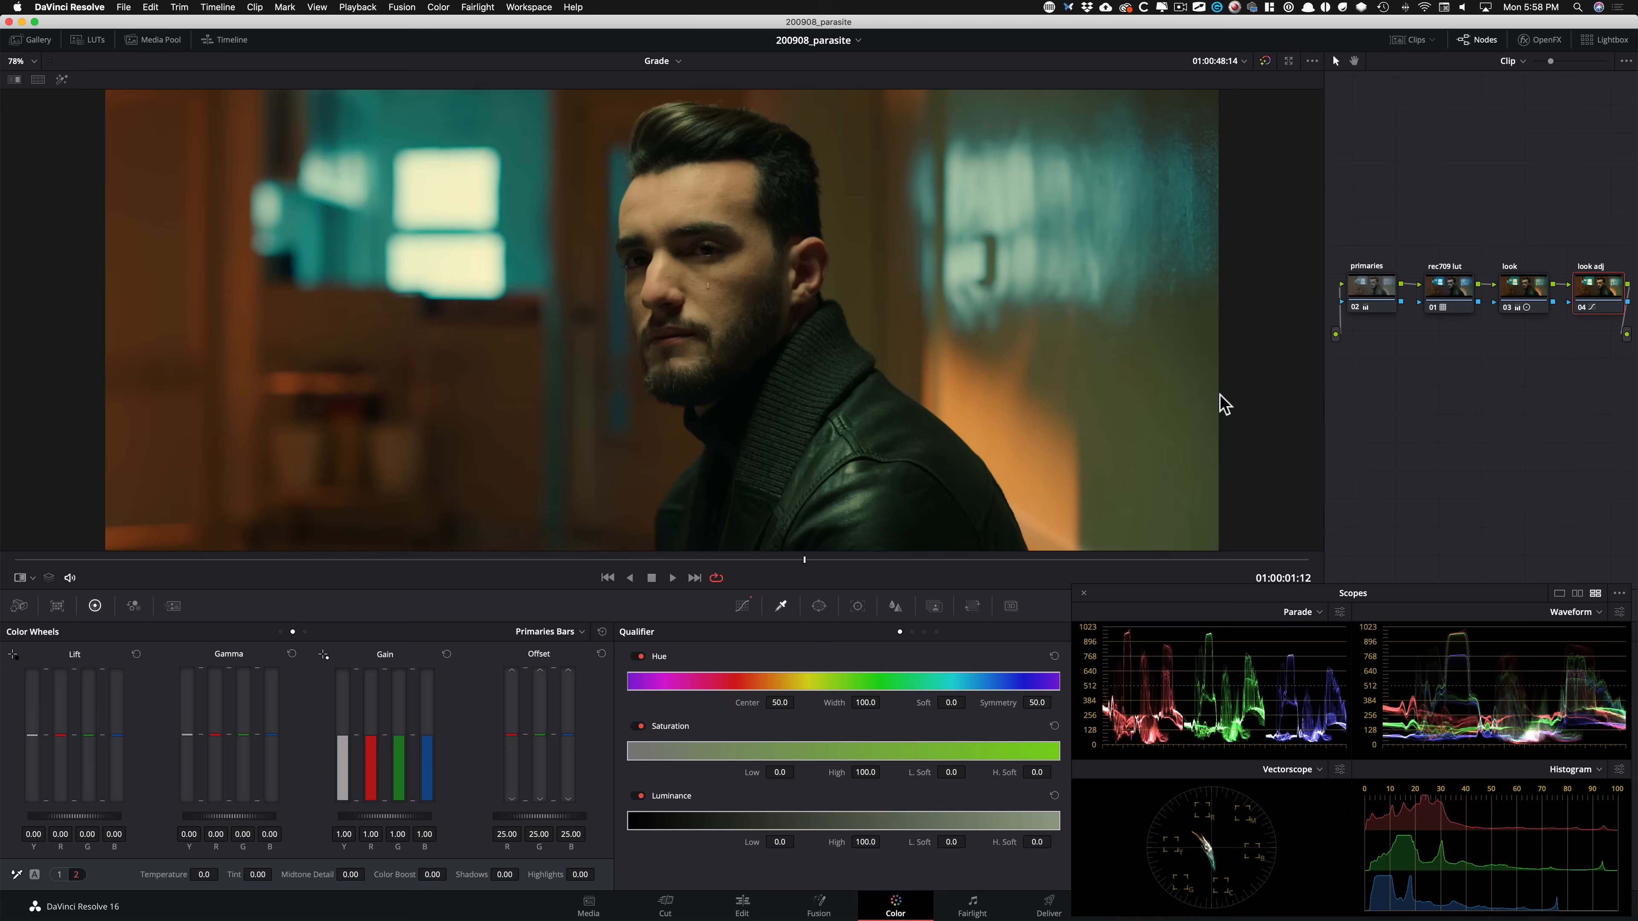
Add a serial node before the primaries node and qualify its highlights by luminance, Low 61.4 and Low Soft 11.2, checking the matte.
left_click(1355, 289)
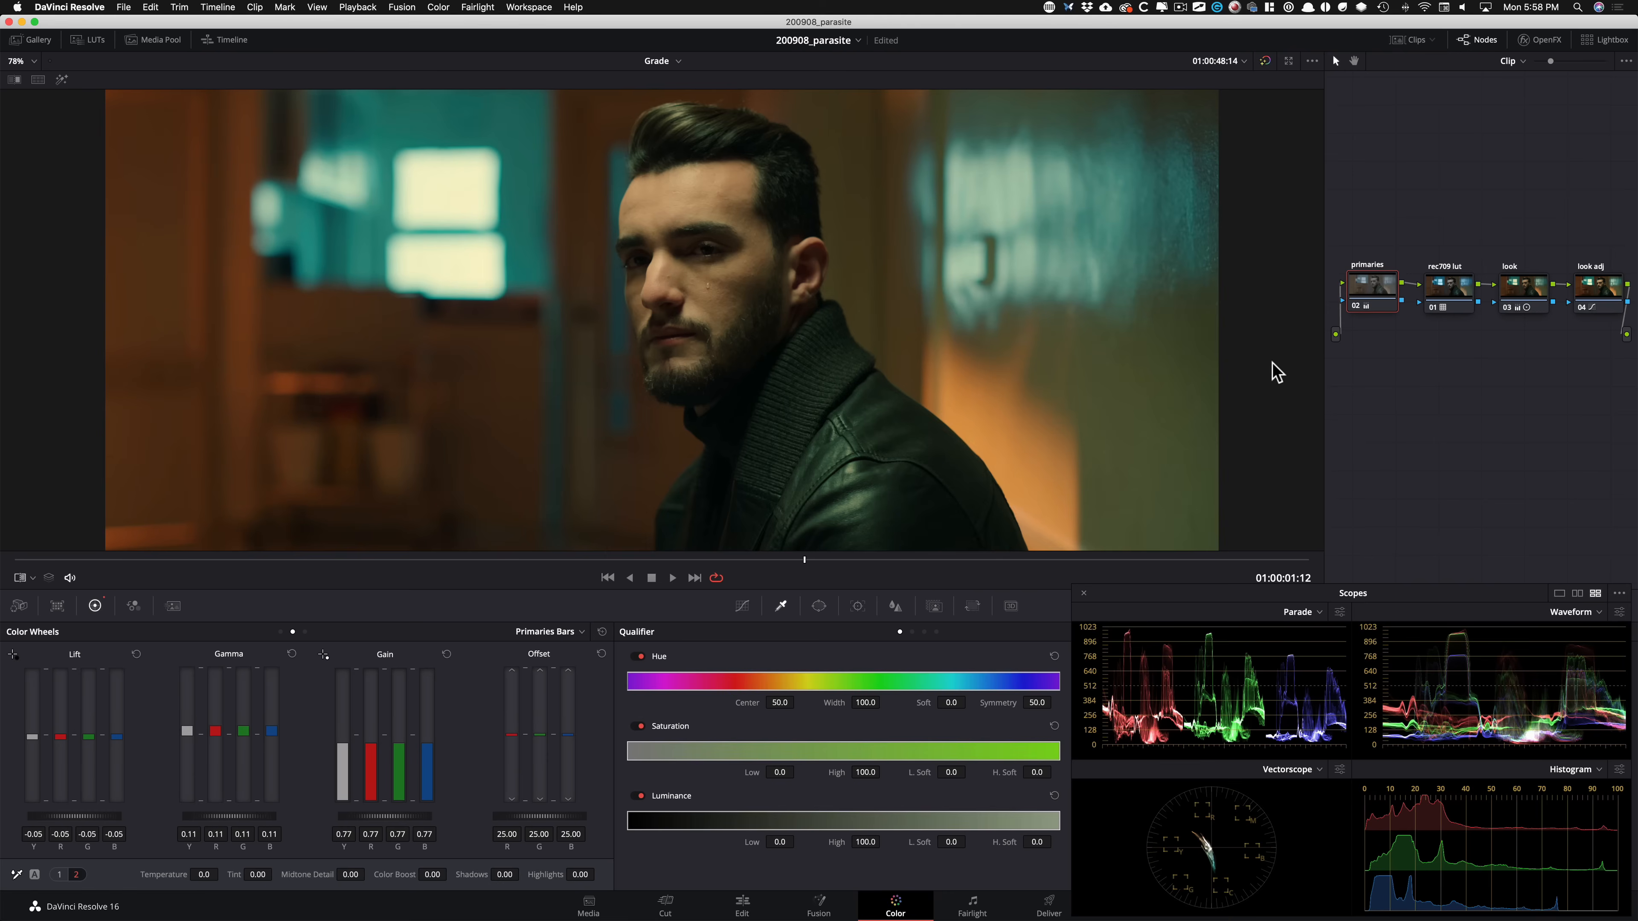
key("shift+s")
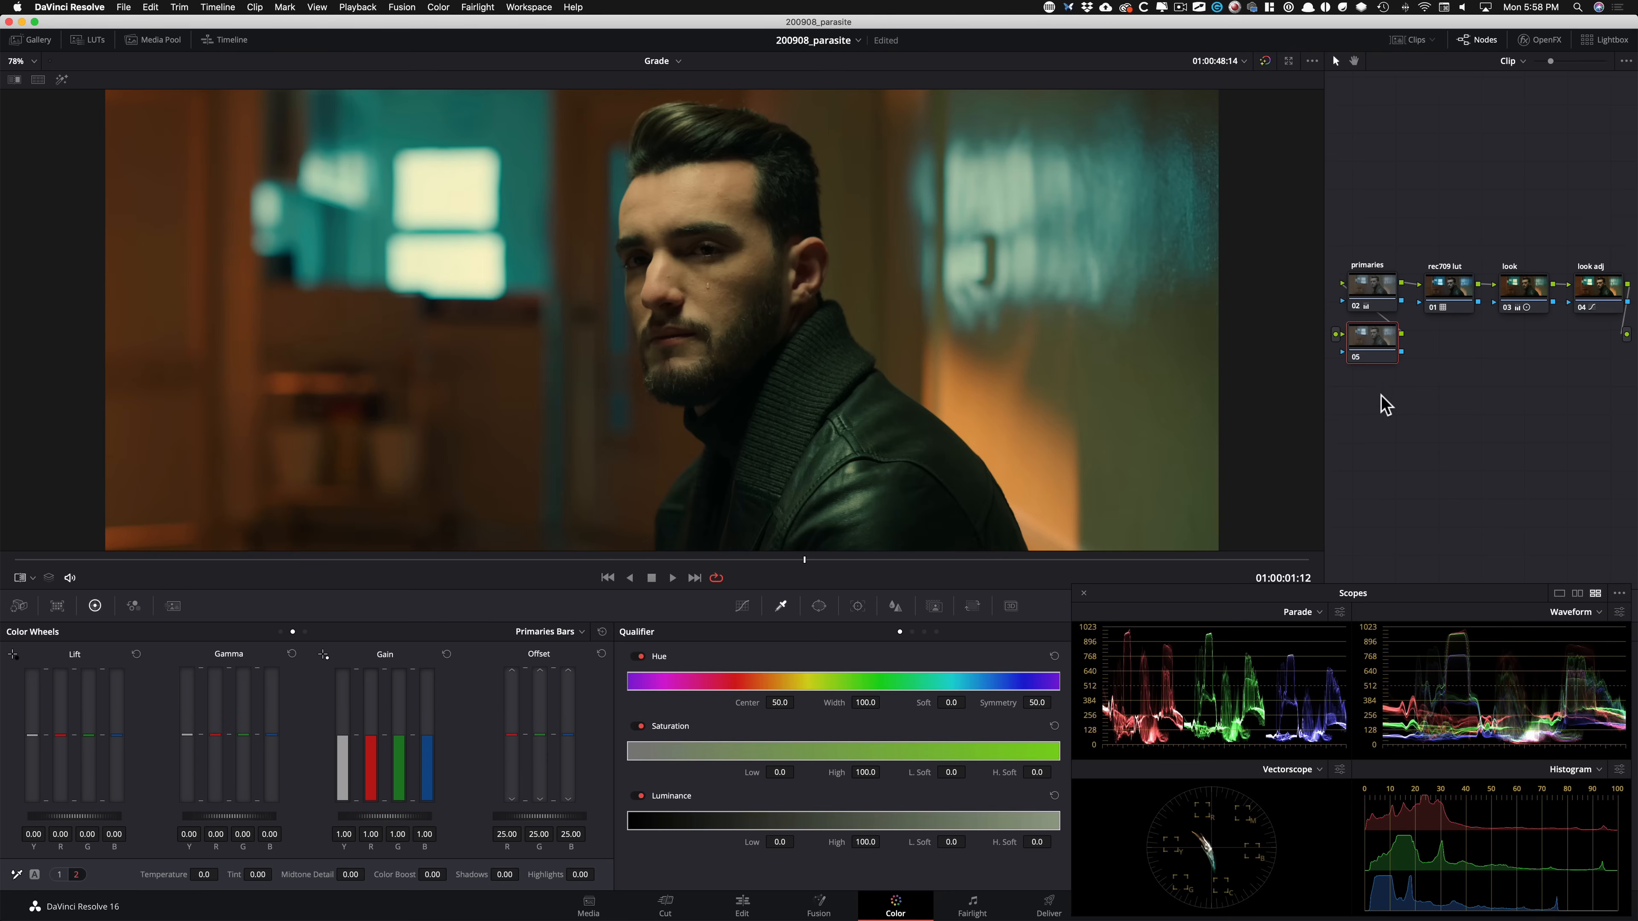
left_click_drag(951, 842, 989, 842)
key("shift+h")
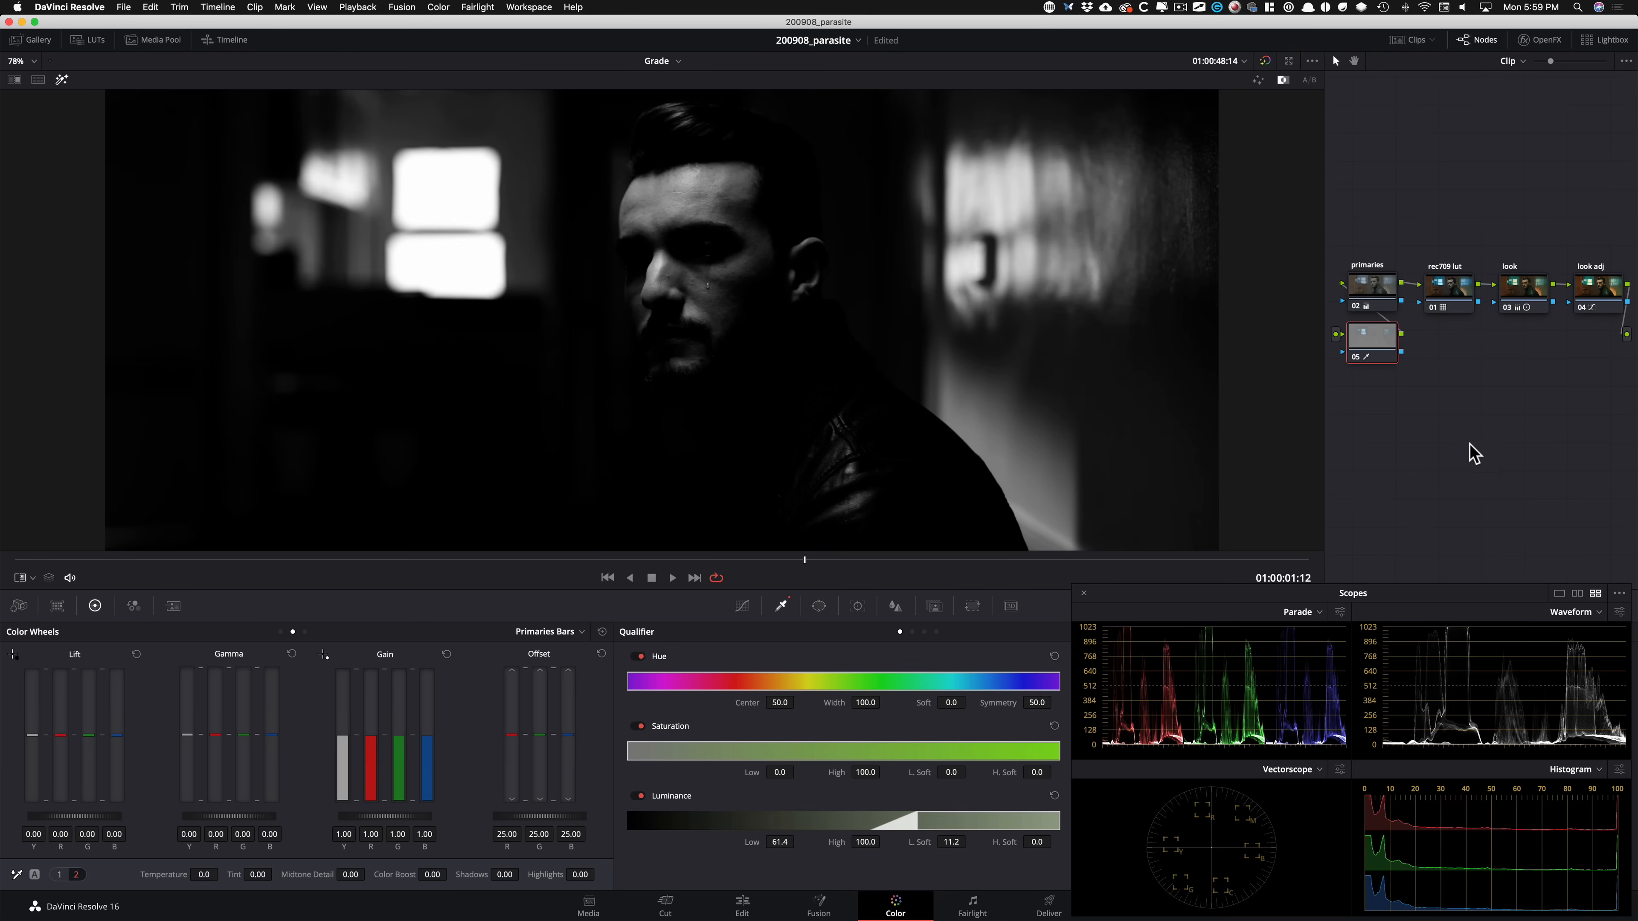
key("shift+h")
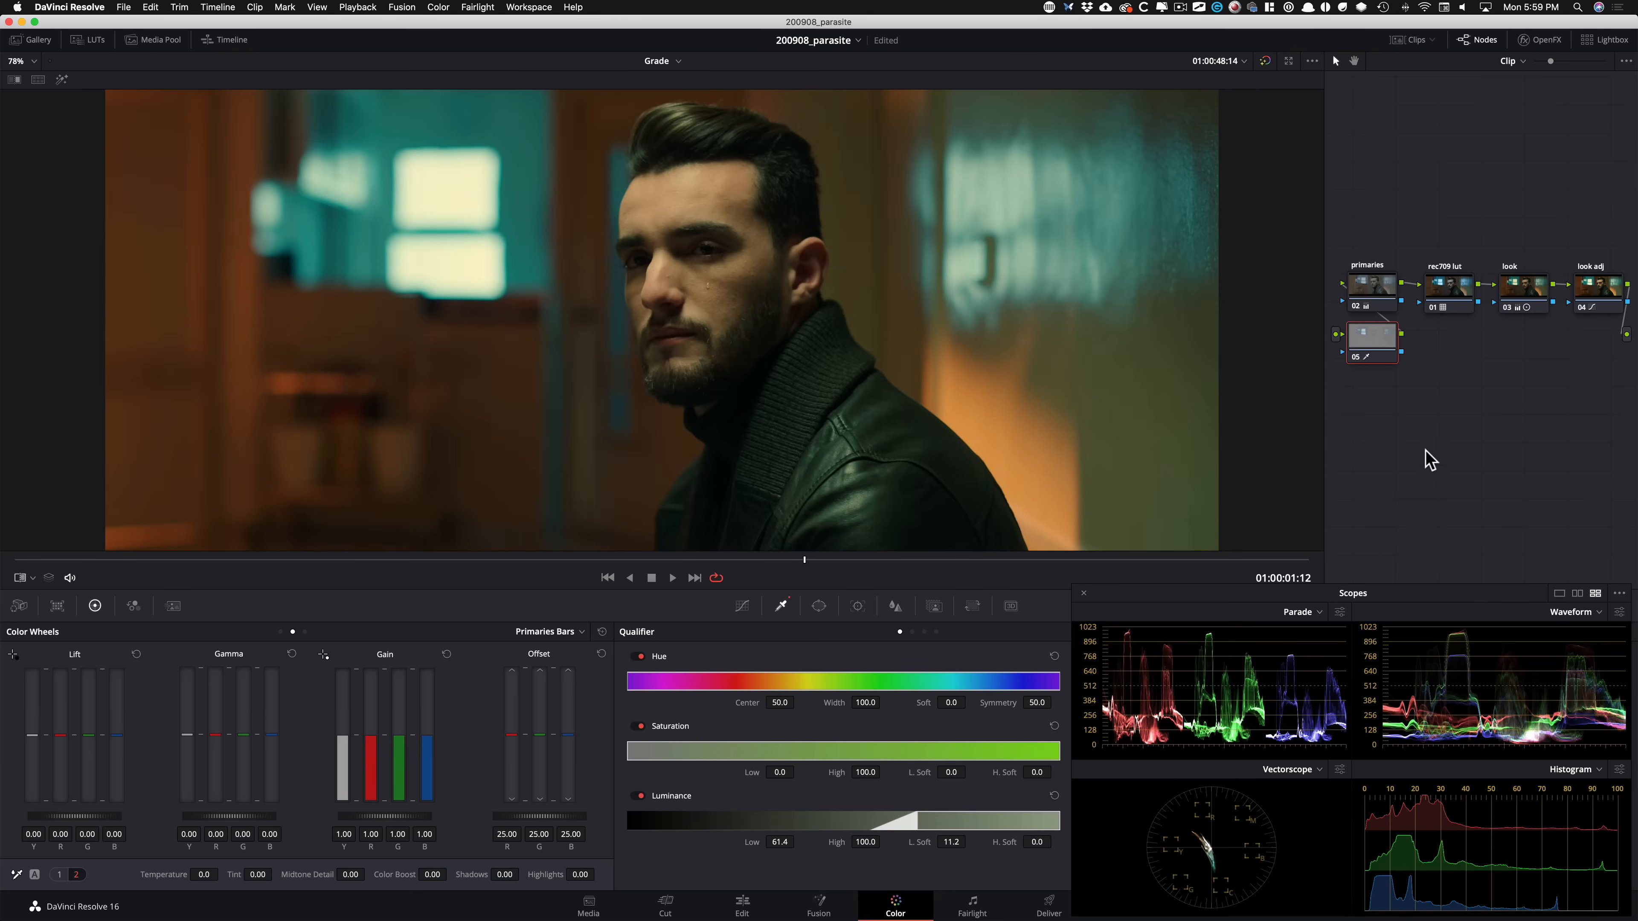
Set the new node's Highlights to -66.32 and compare the image with that node off and on.
key("shift+c")
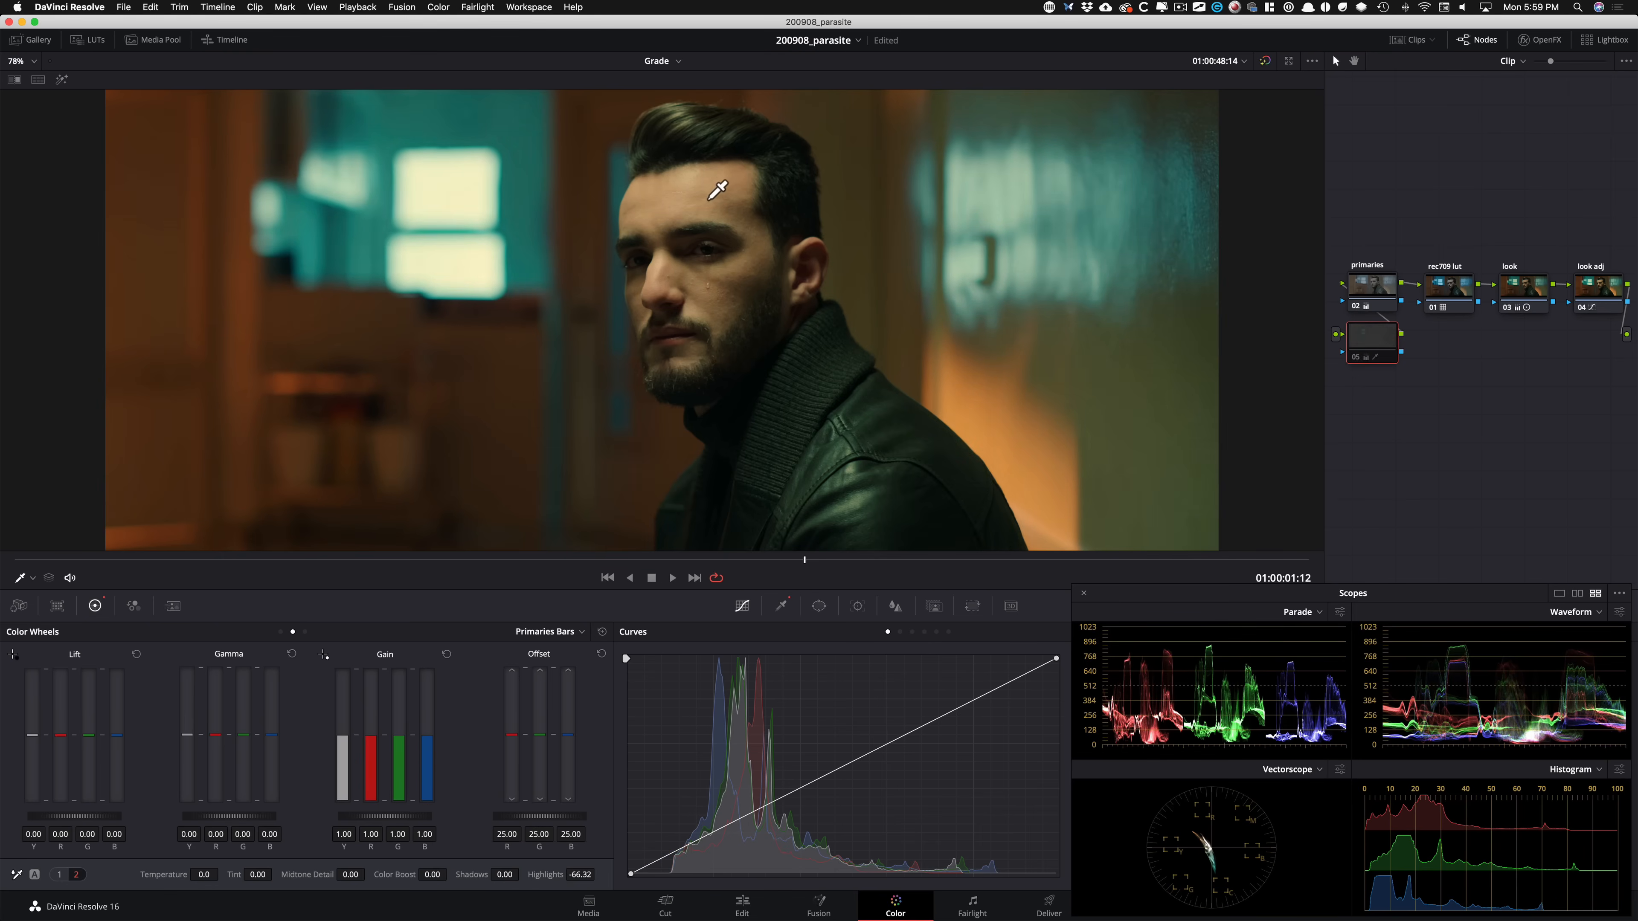
key("super+d")
key("super+d")
Add a tilted, soft-edged circular power window around the man's face to the highlight node and check its selection.
key("alt+w")
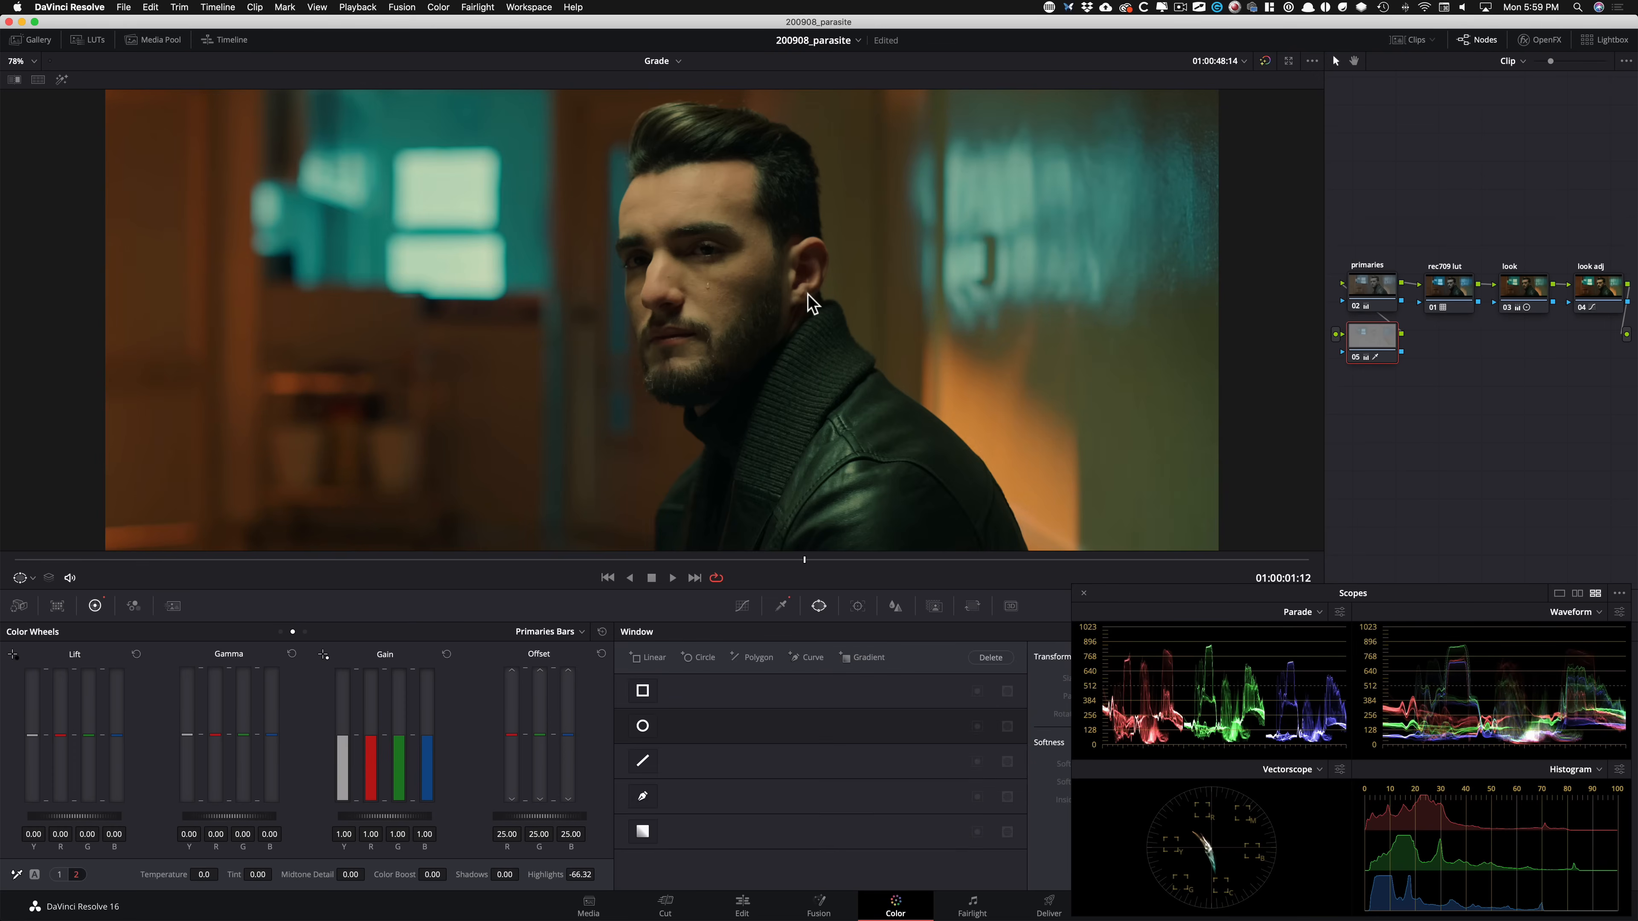
key("alt+c")
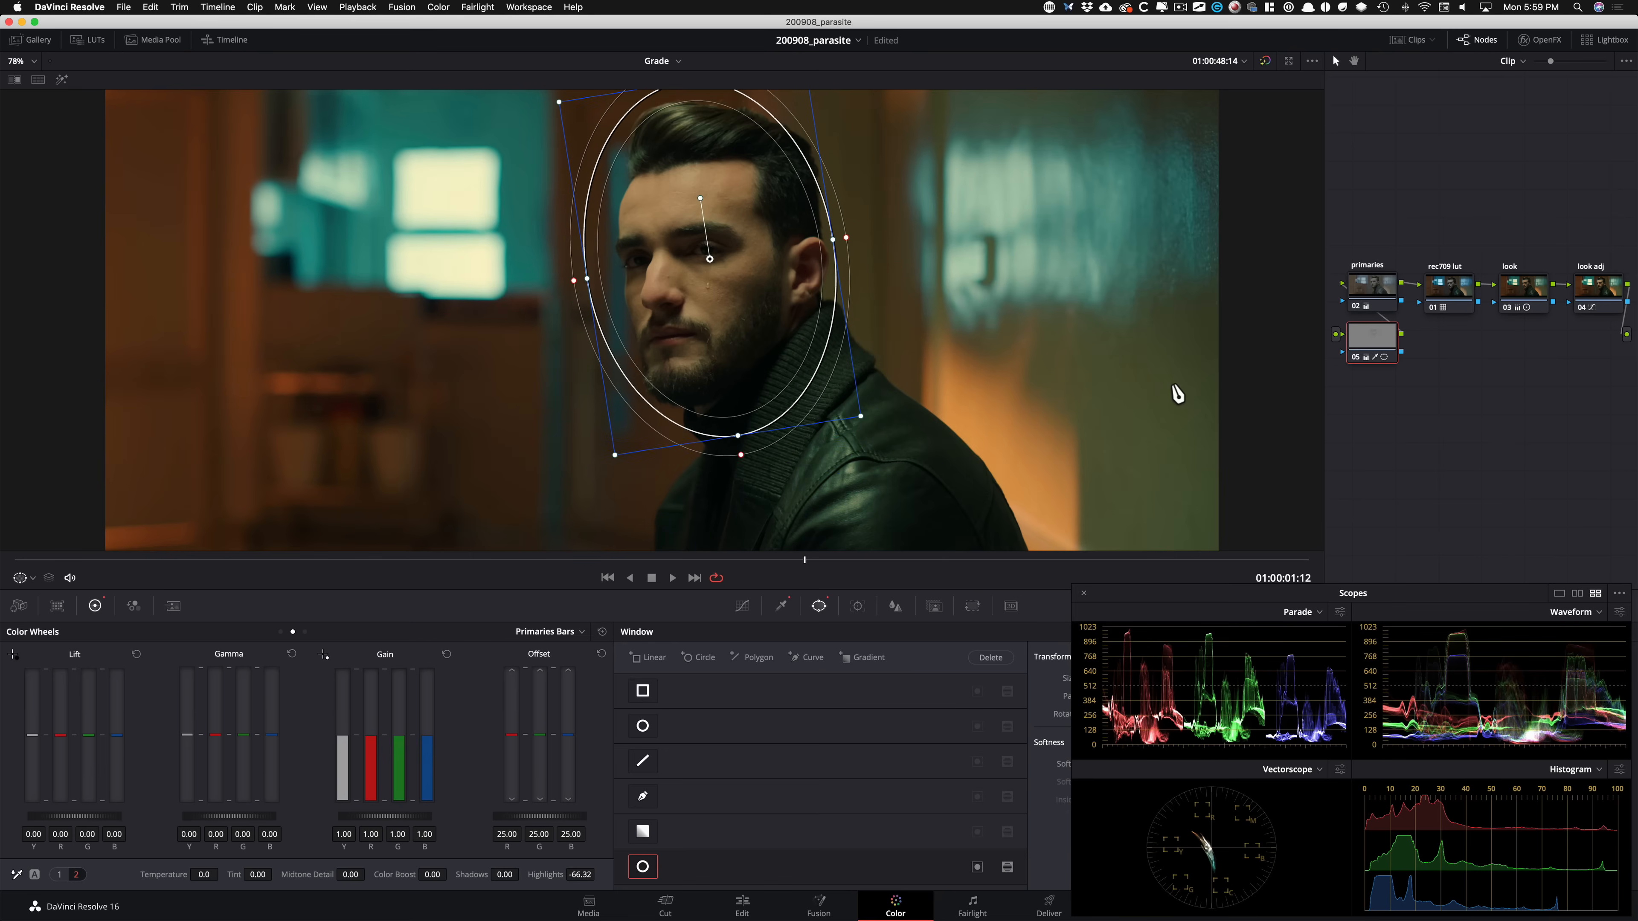
key("shift+h")
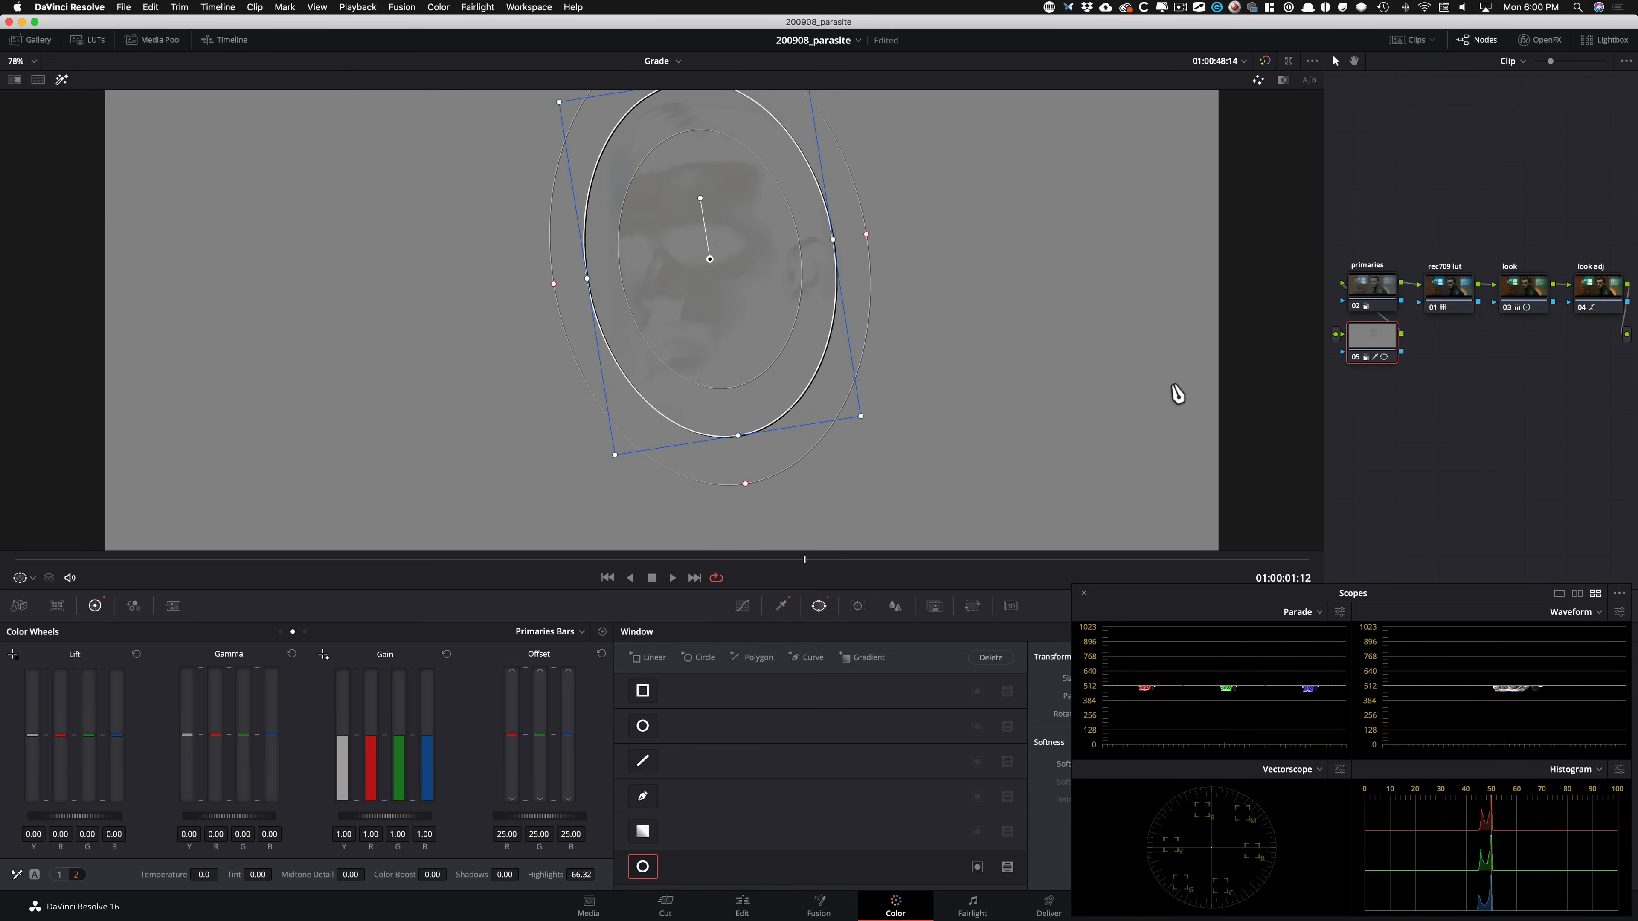
key("shift+h")
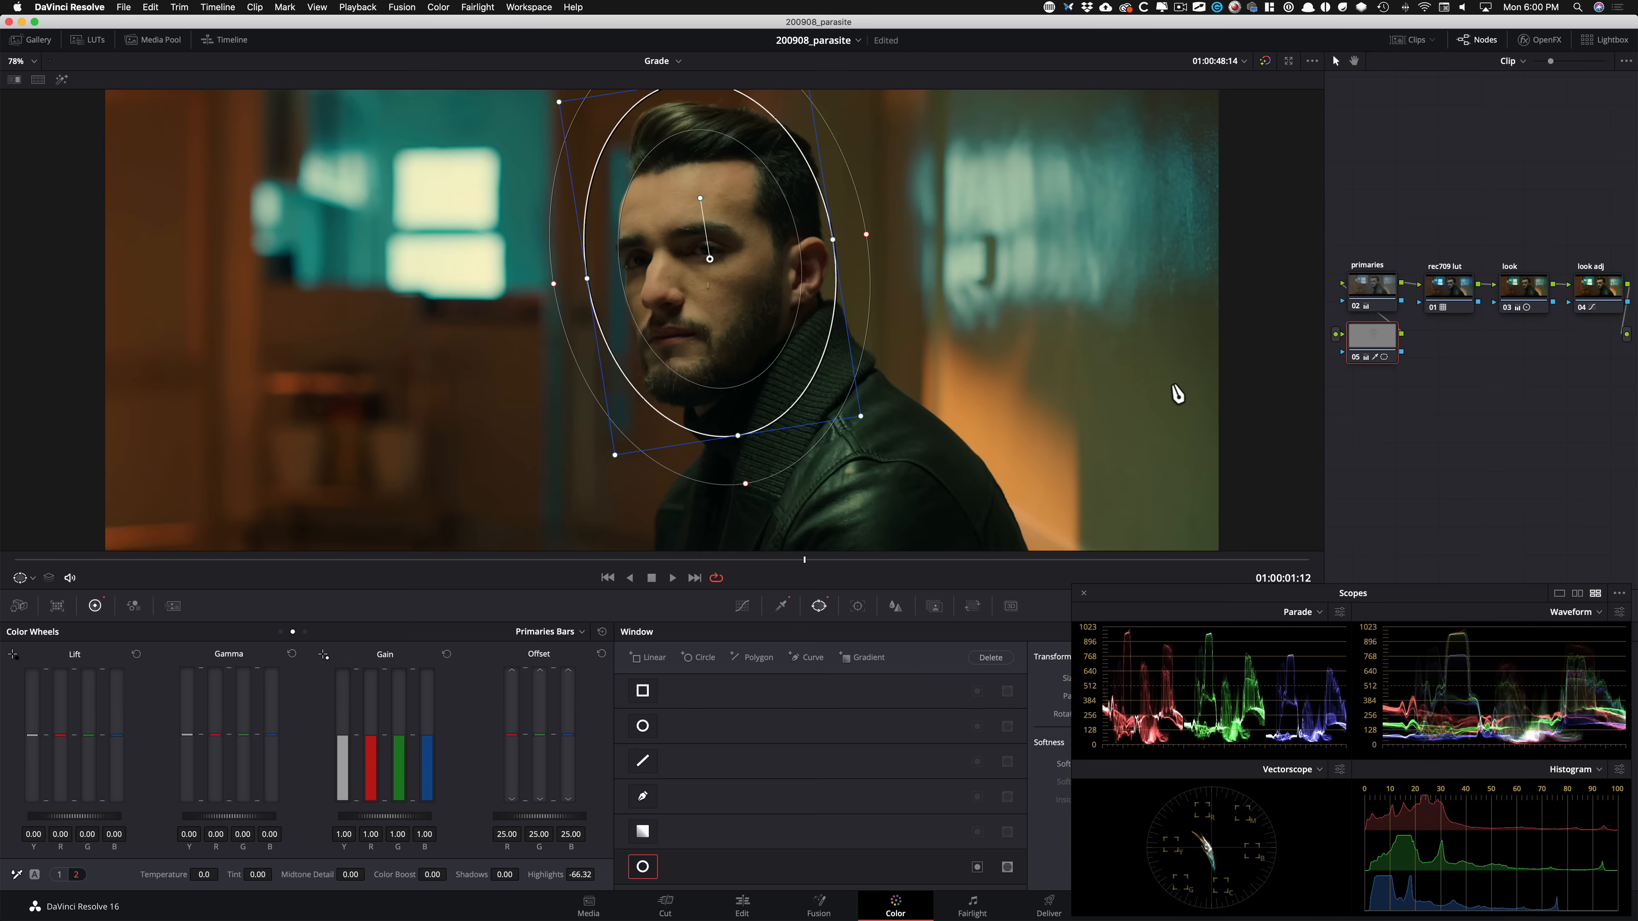
Track the face window forward and in reverse from the current frame, then scrub through the clip to check it.
key("super+t")
left_click_drag(1151, 583, 1048, 216)
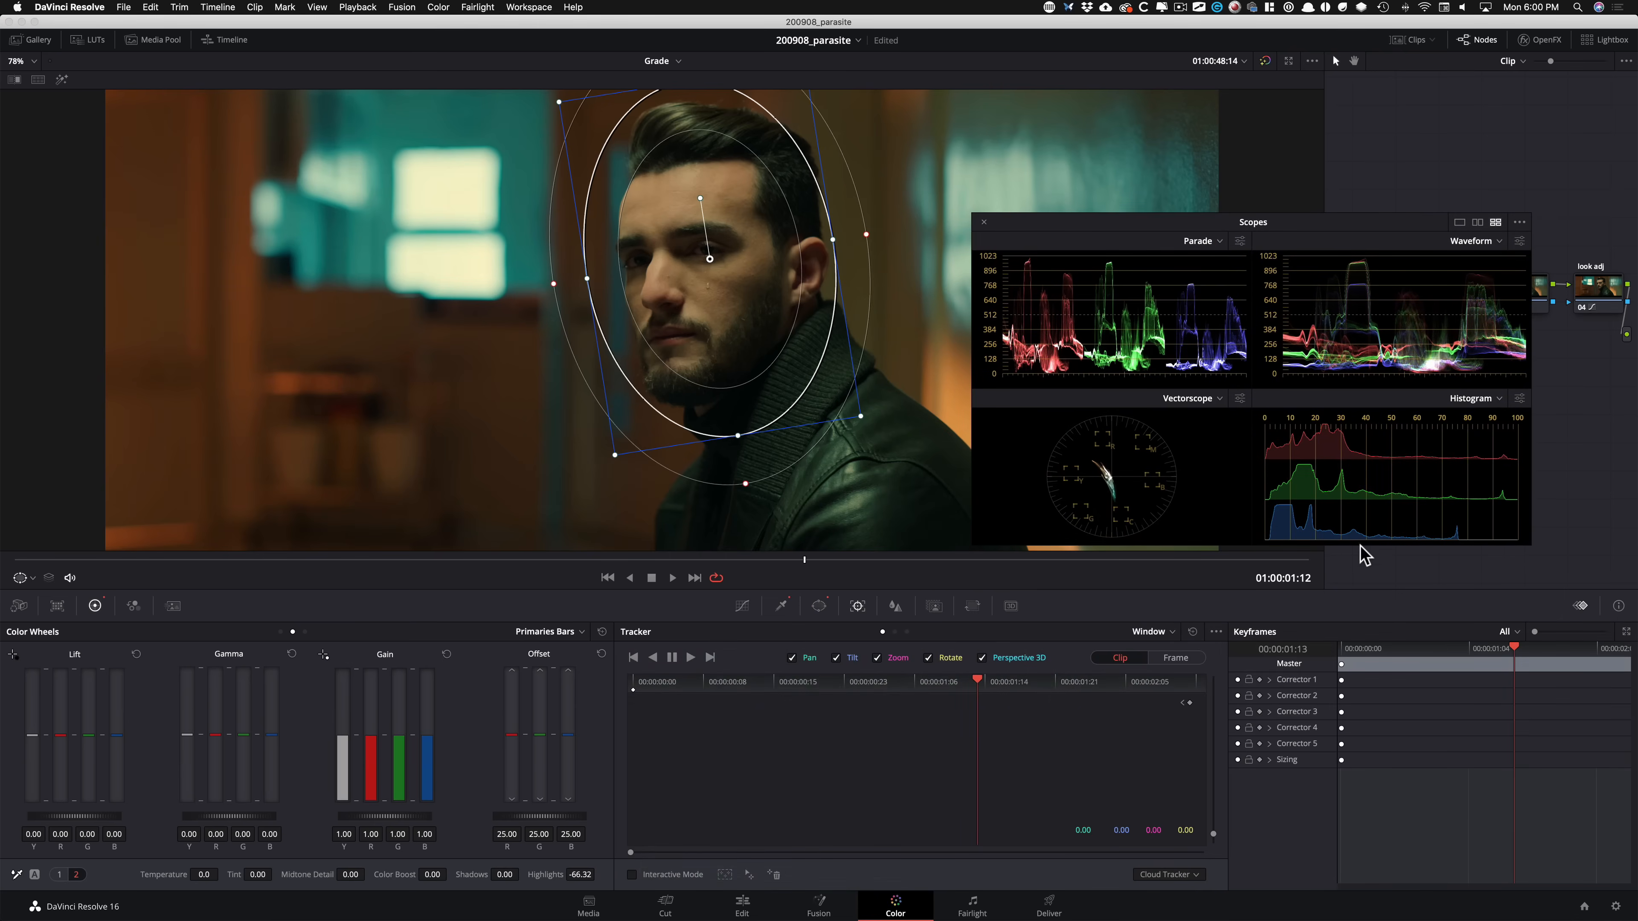
key("super+t")
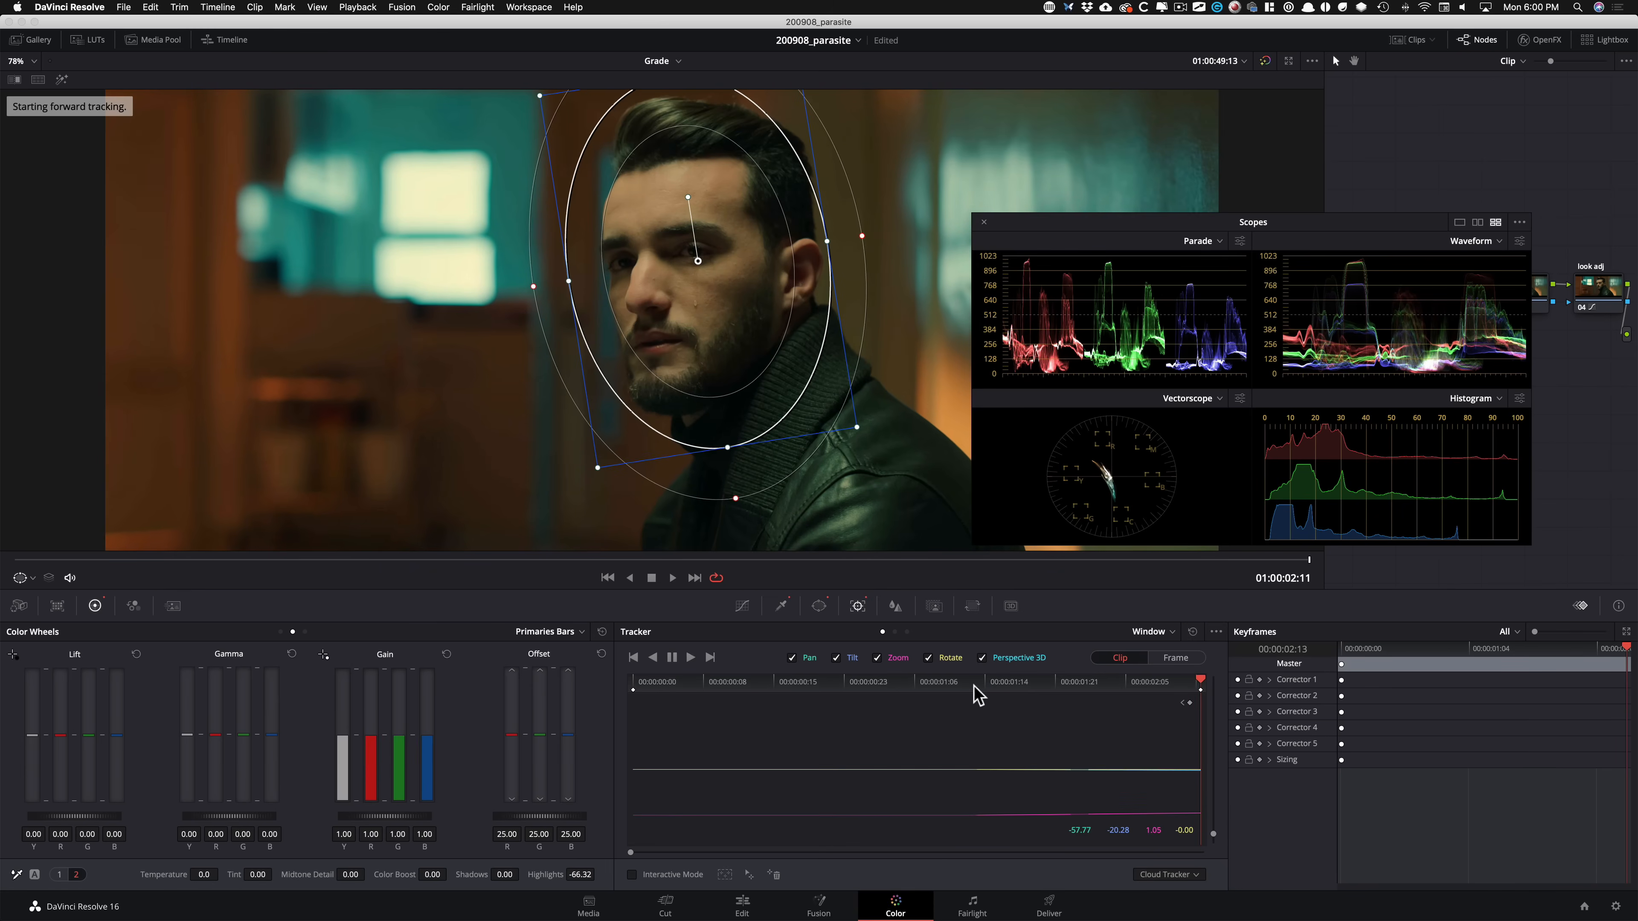
left_click(986, 681)
key("alt+super+t")
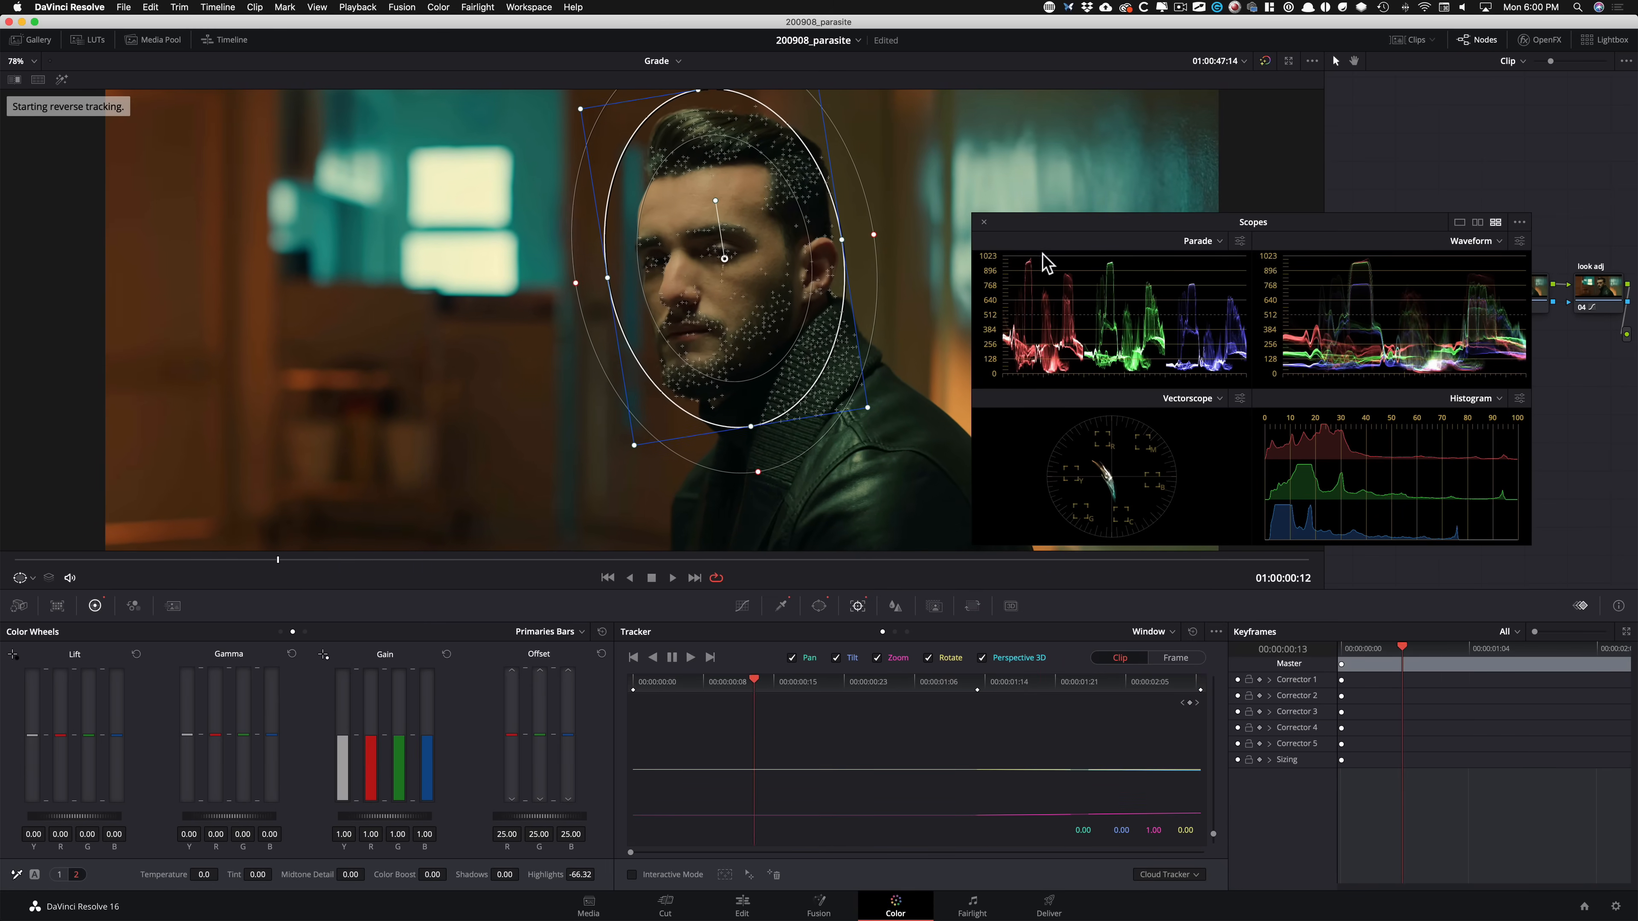
left_click_drag(1067, 224, 1186, 599)
left_click_drag(636, 560, 963, 556)
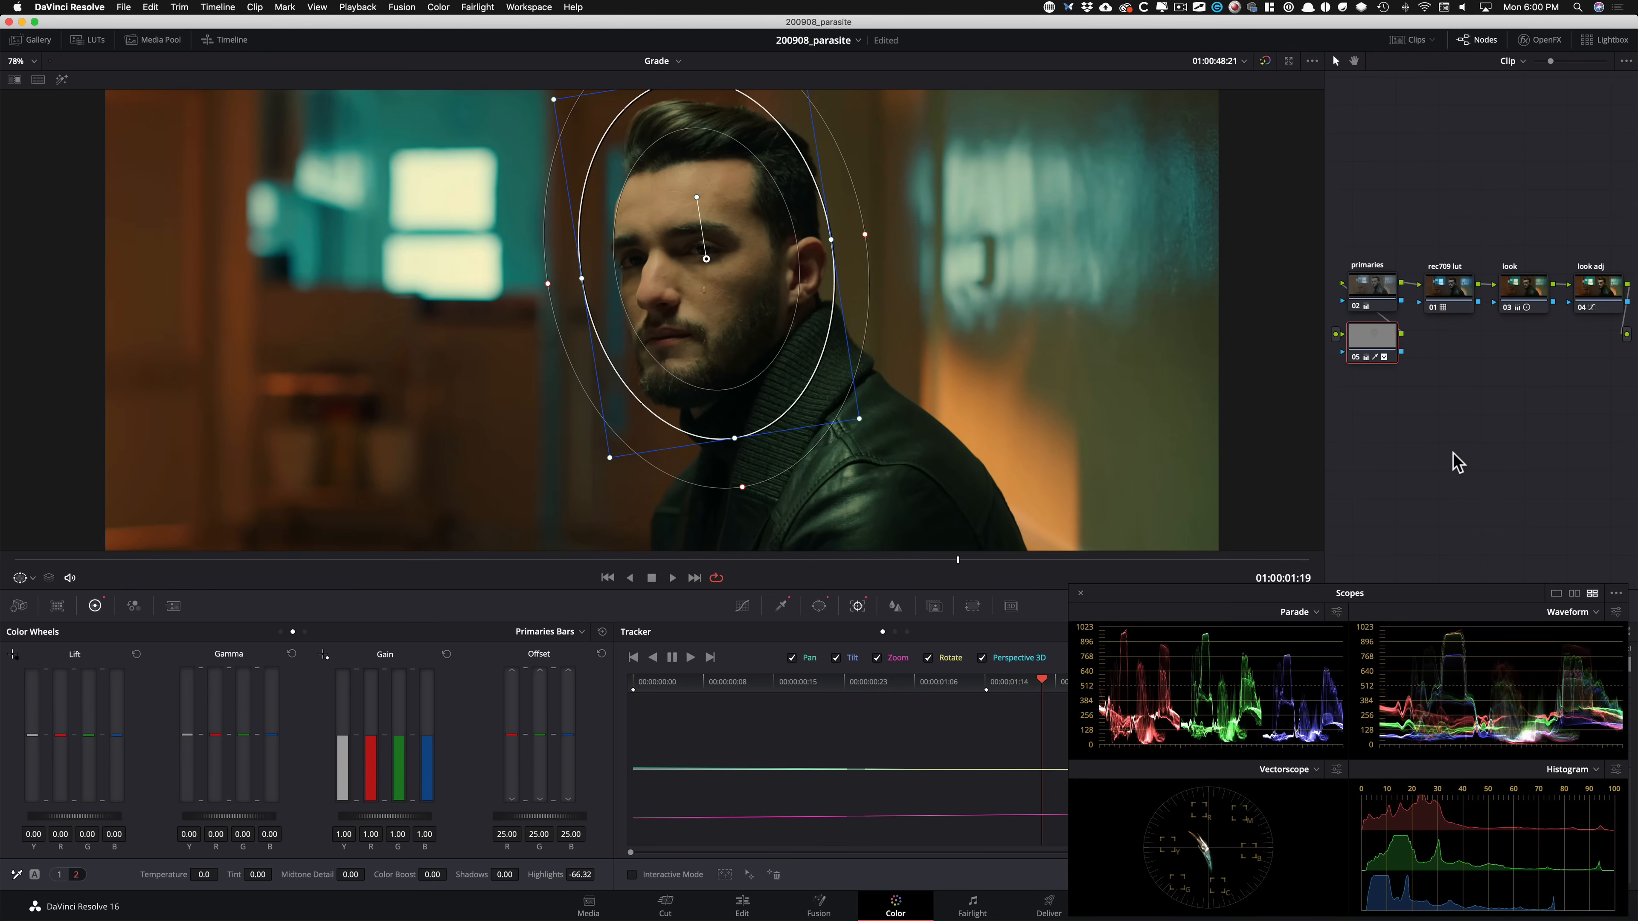
Inspect the tracked highlight selection as a black-and-white matte and return to frame 01:00:01:13.
key("shift+h")
key("shift+h")
key("shift+h")
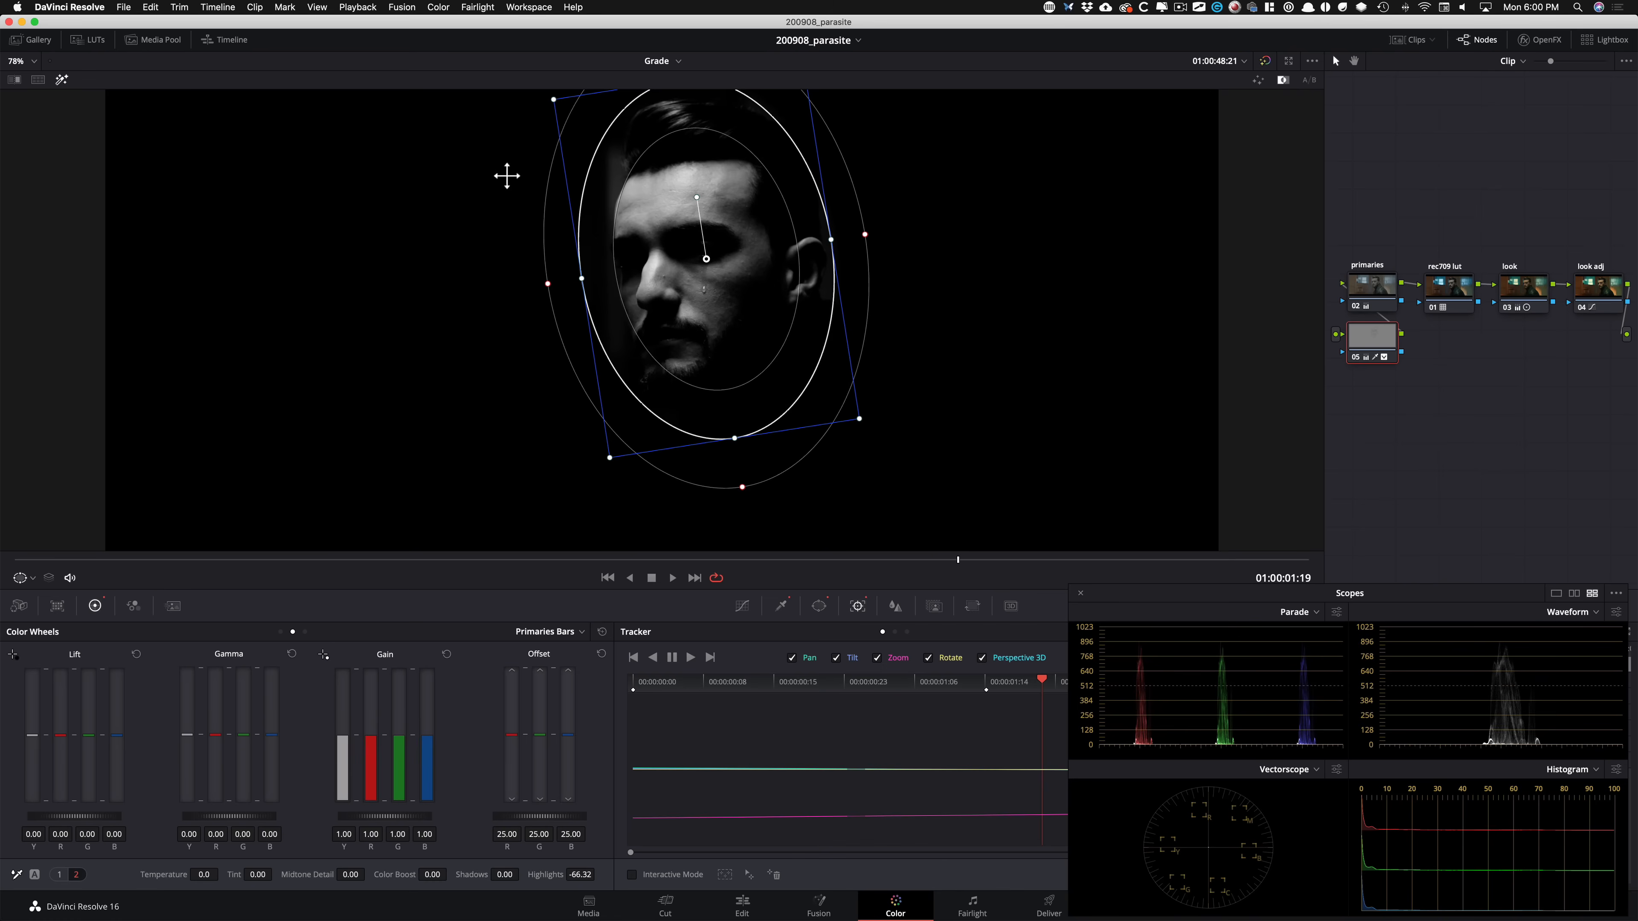
key("shift+h")
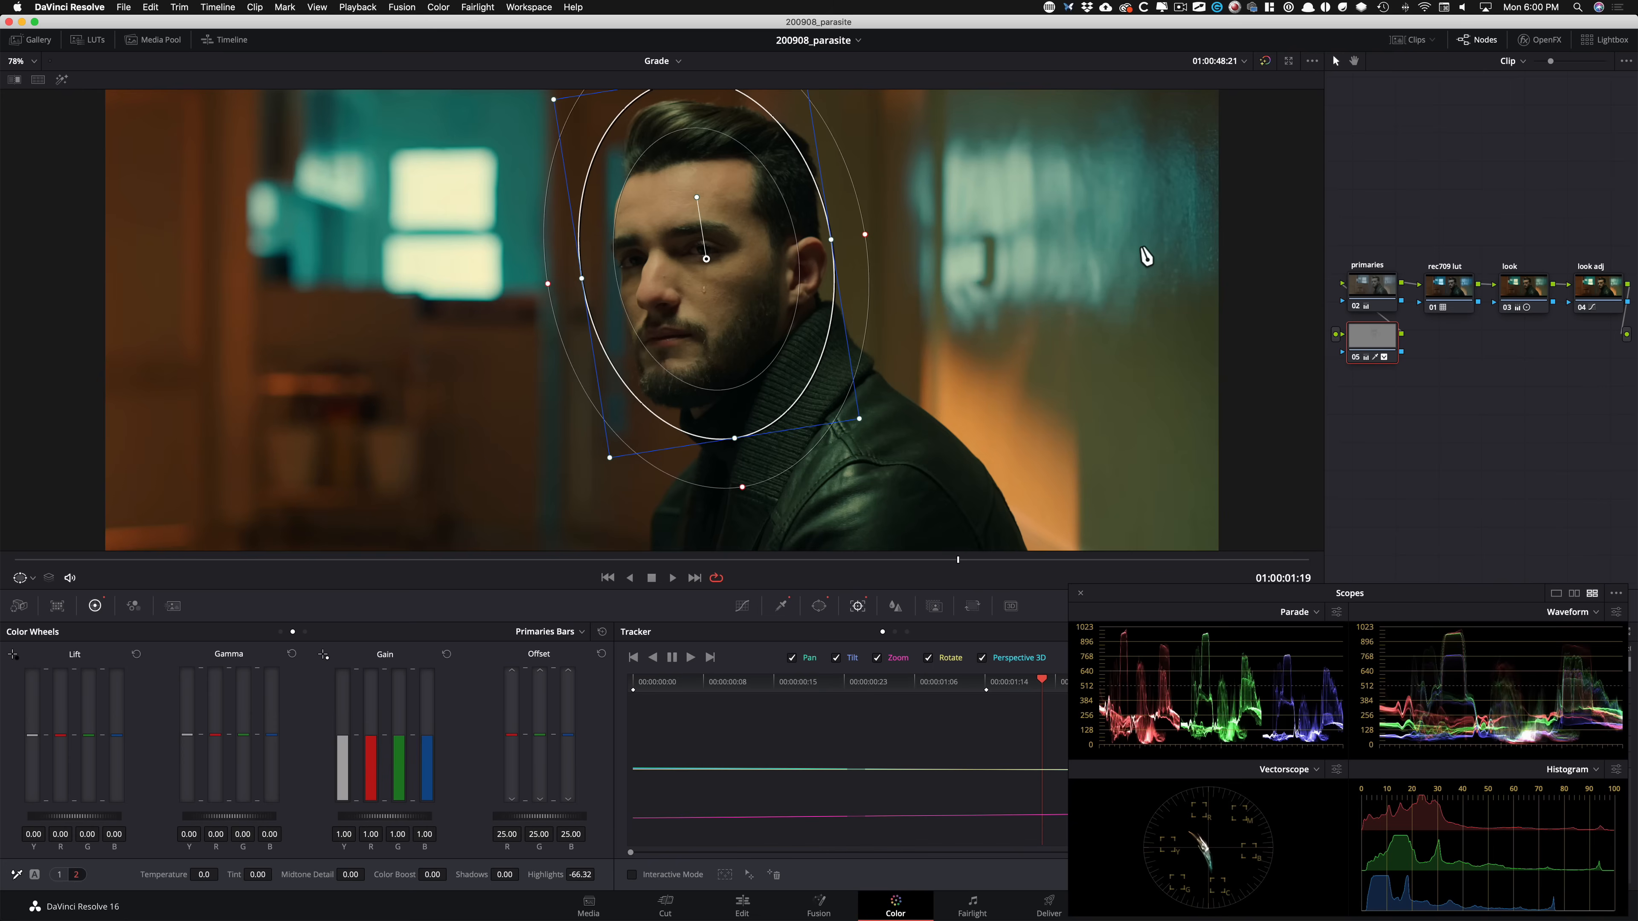
mouse_move(806, 568)
left_mouse_down()
mouse_move(193, 568)
mouse_move(825, 561)
left_mouse_up()
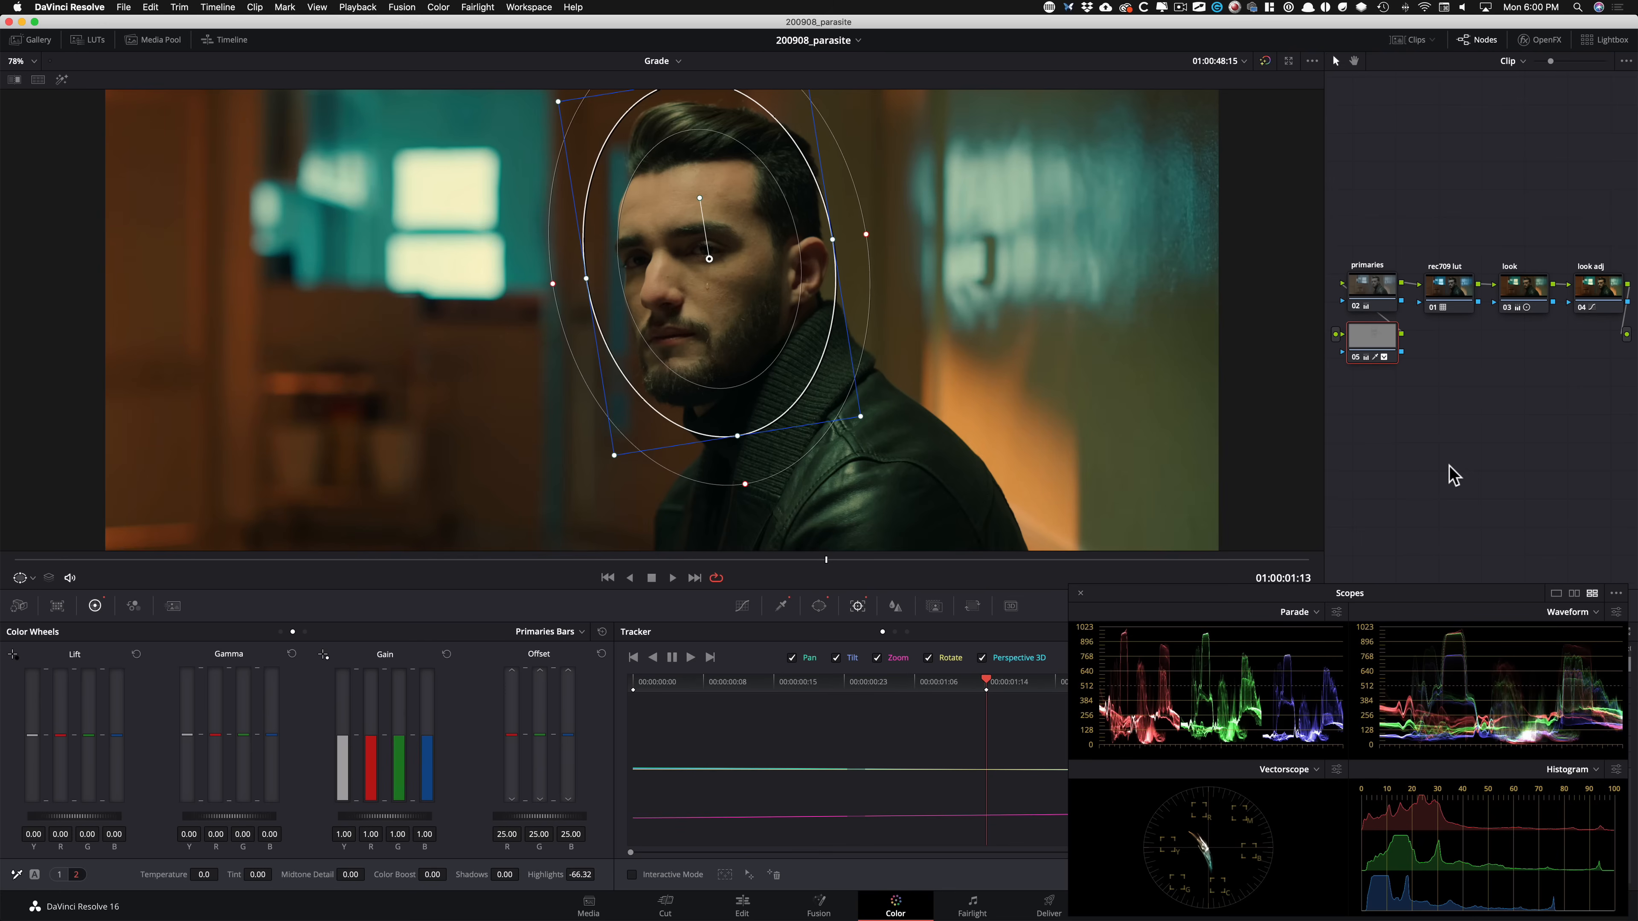
Wipe the portrait against the Parasite still, mirrored horizontally and zoomed to 1.374, and compare with the highlight node off and on.
key("super+d")
key("super+d")
key("super+w")
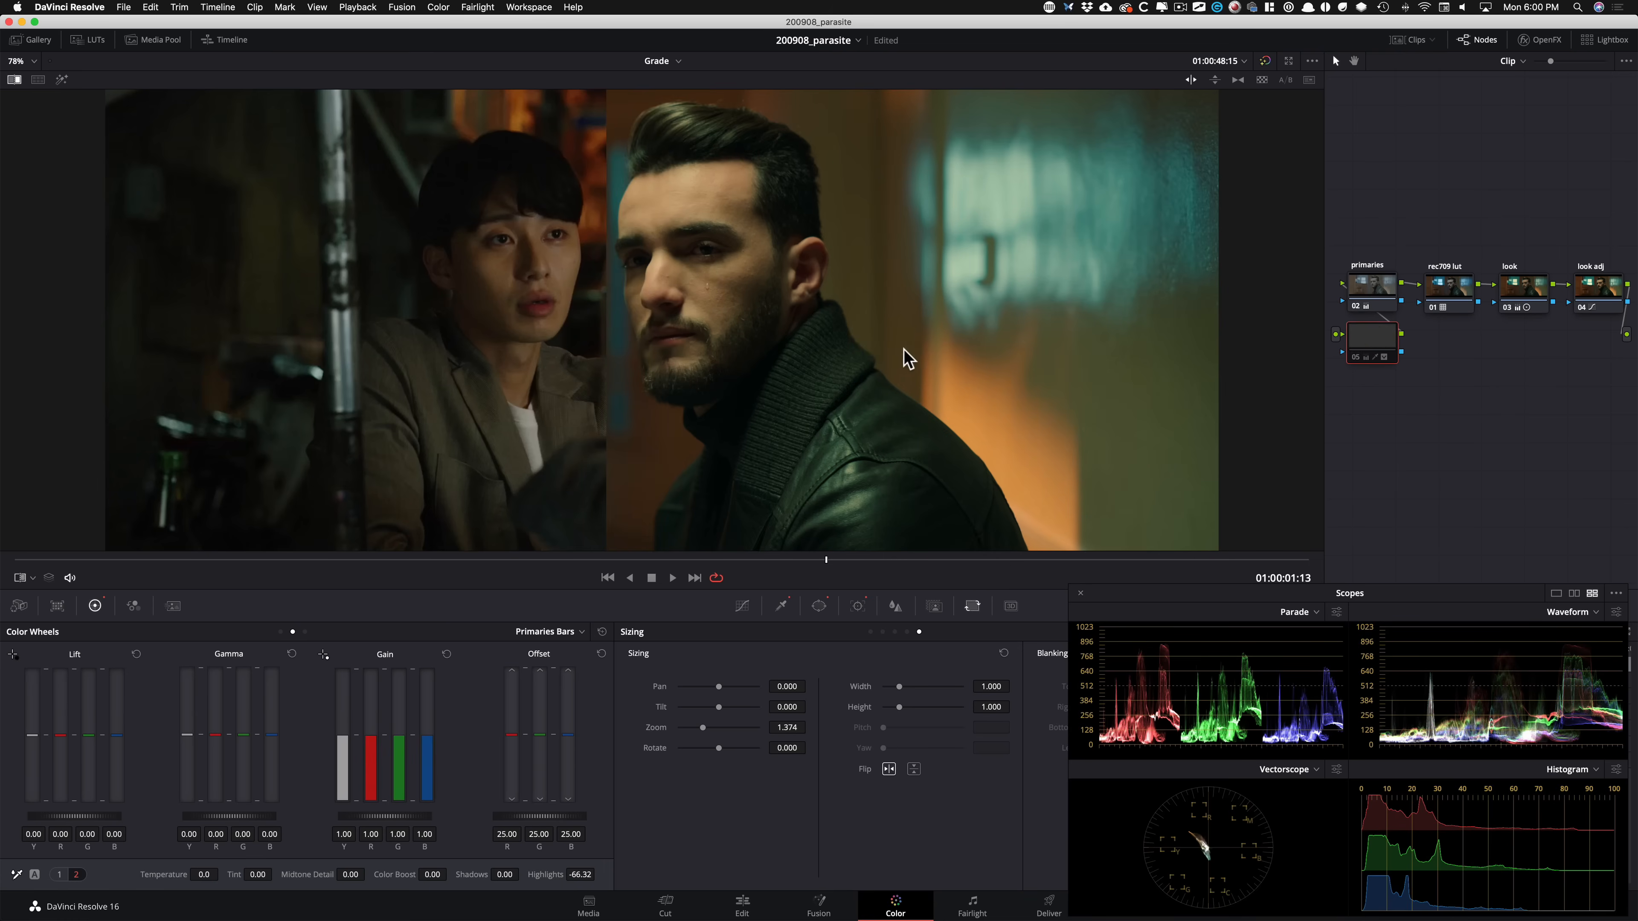
left_click(1386, 357)
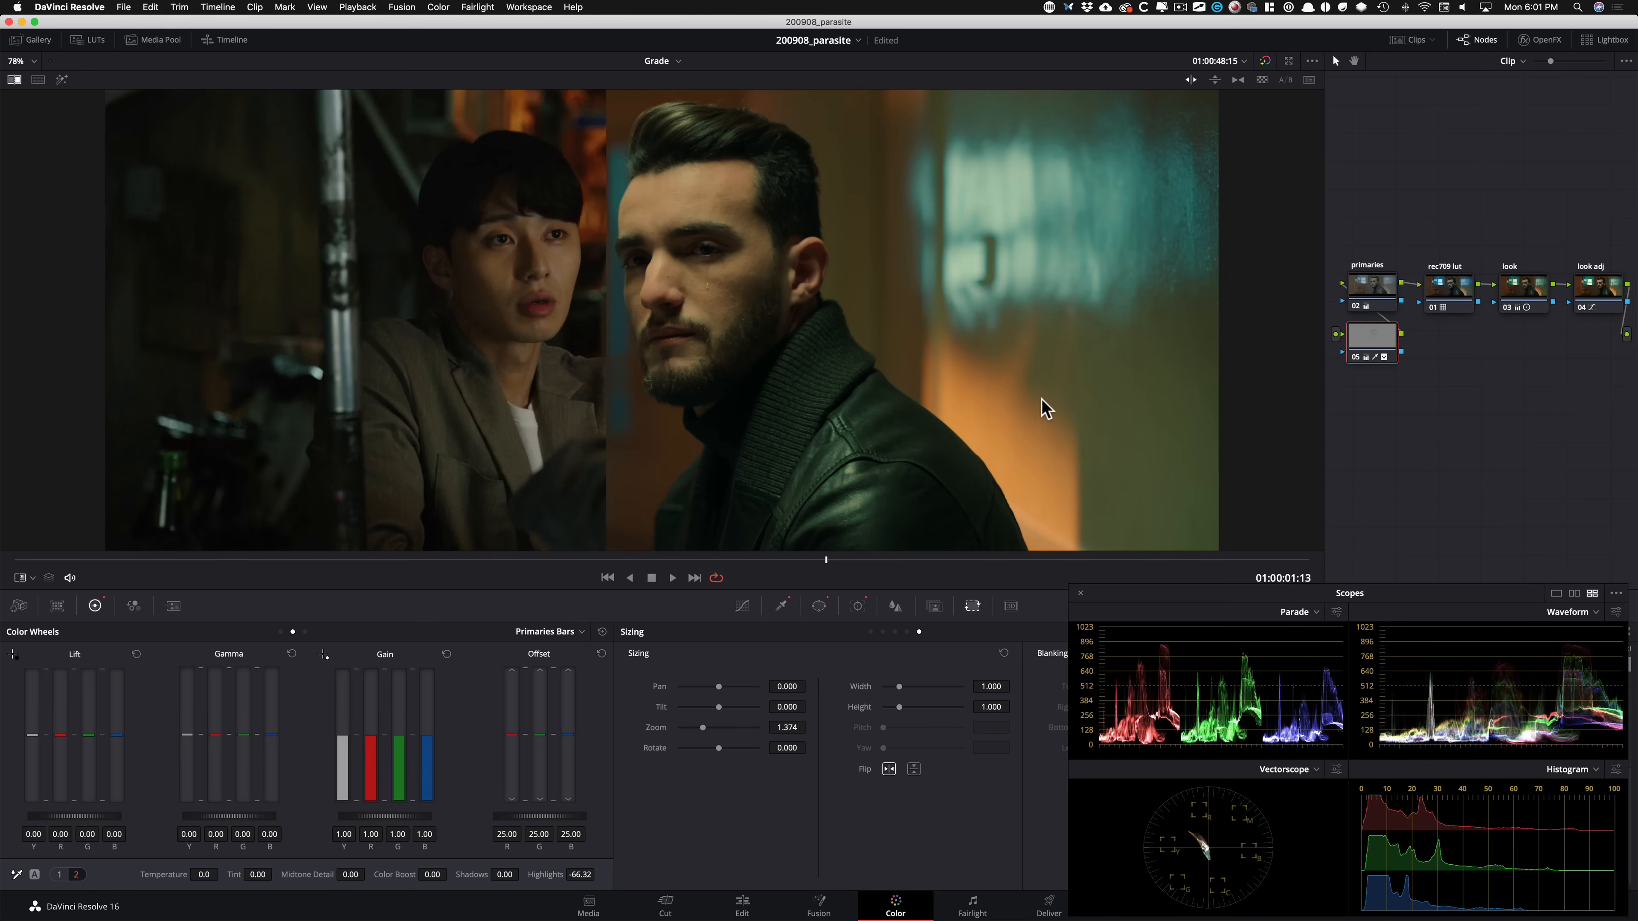
Set the primaries node's Gamma to 0.16 and Gain to 0.65, checking the match against the still with the wipe.
key("super+w")
left_click(1359, 285)
left_click(1373, 342)
left_click(1381, 294)
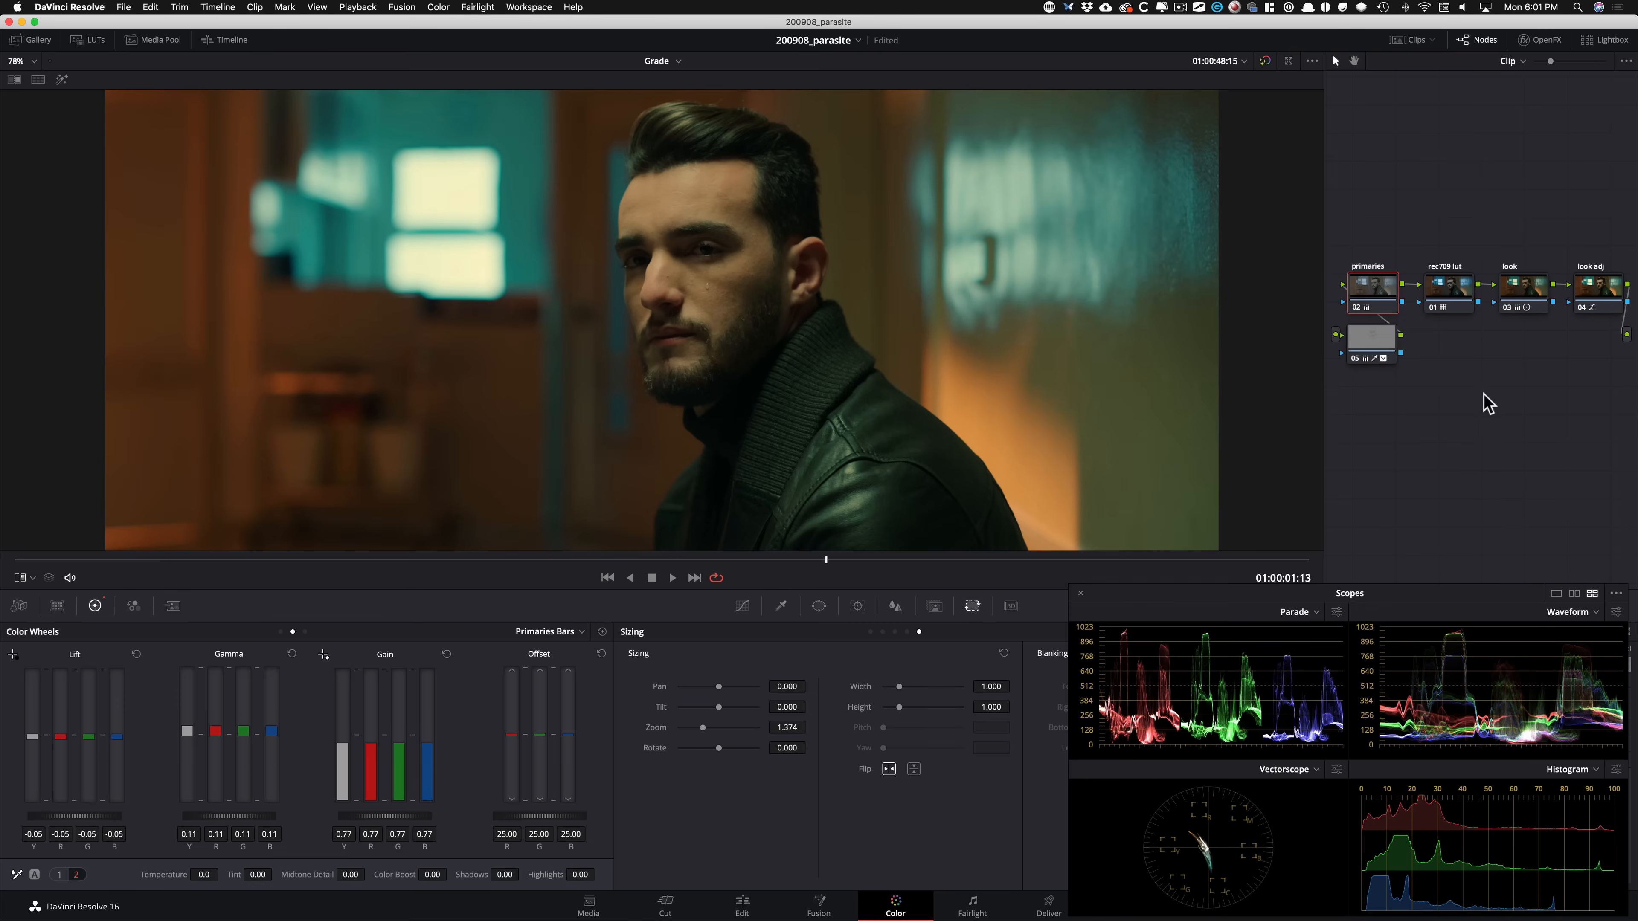
key("super+w")
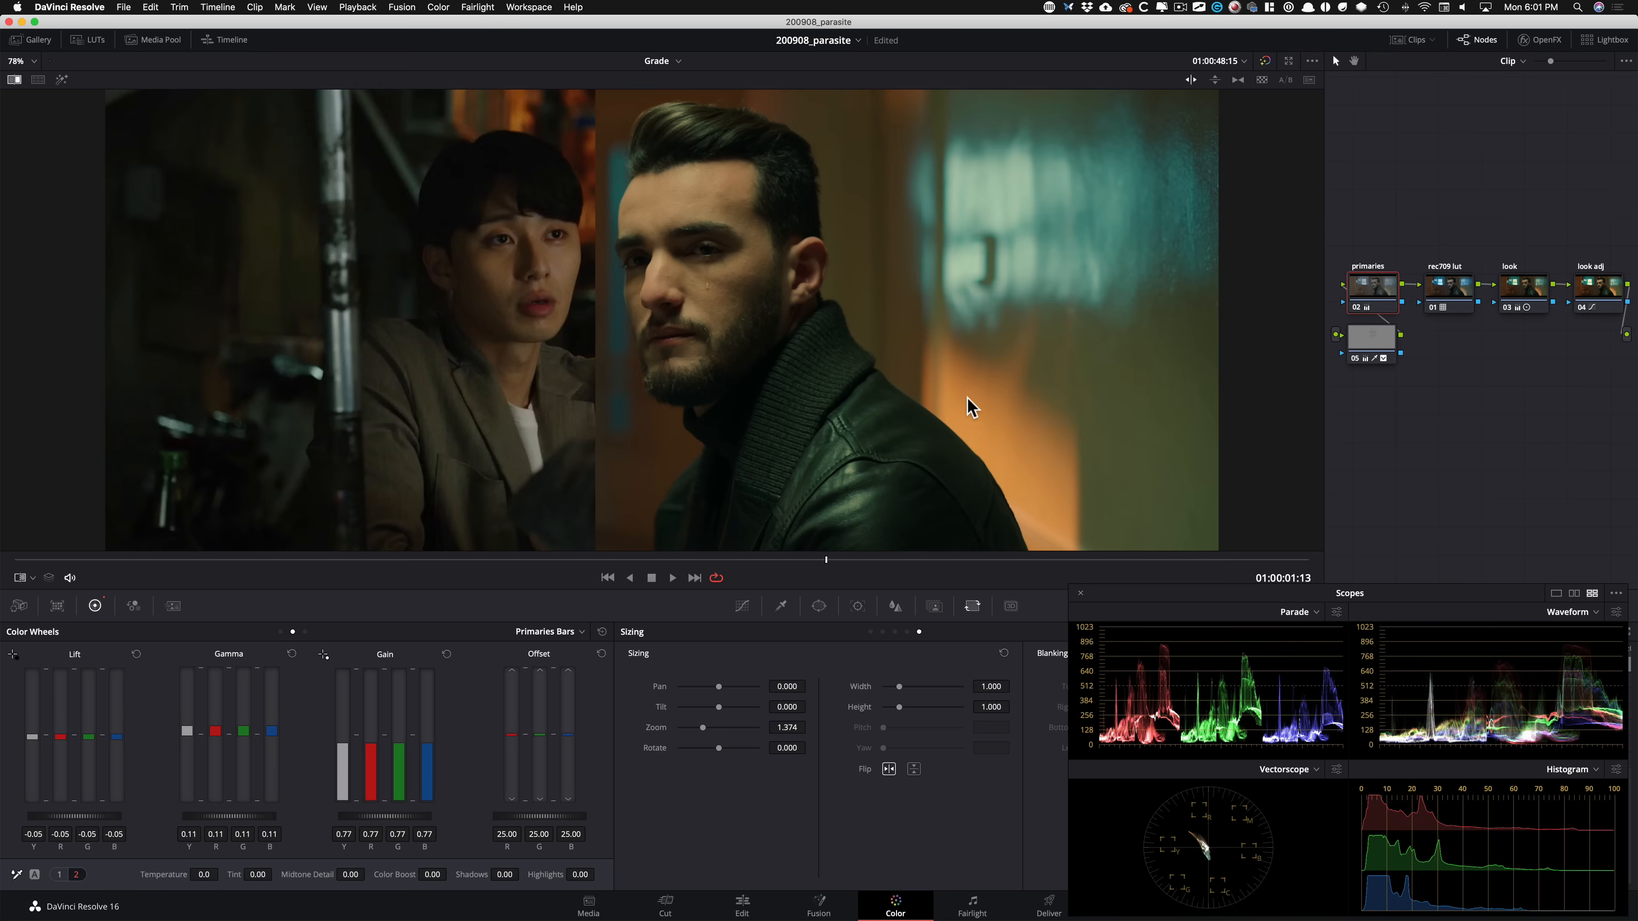
key("ctrl+w")
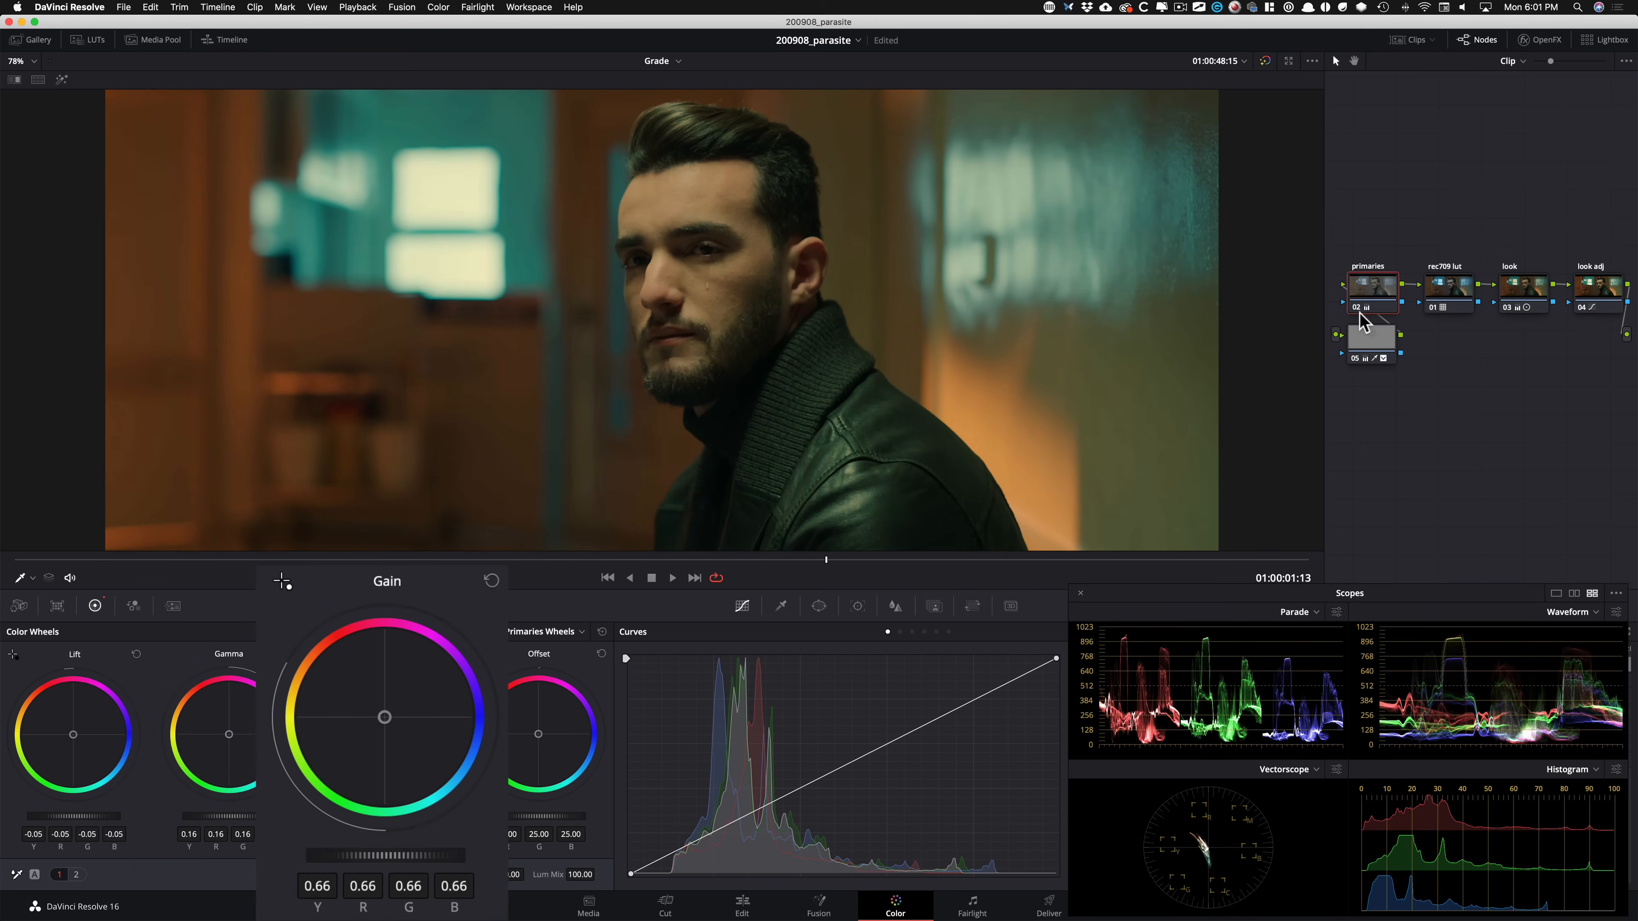
key("ctrl+w")
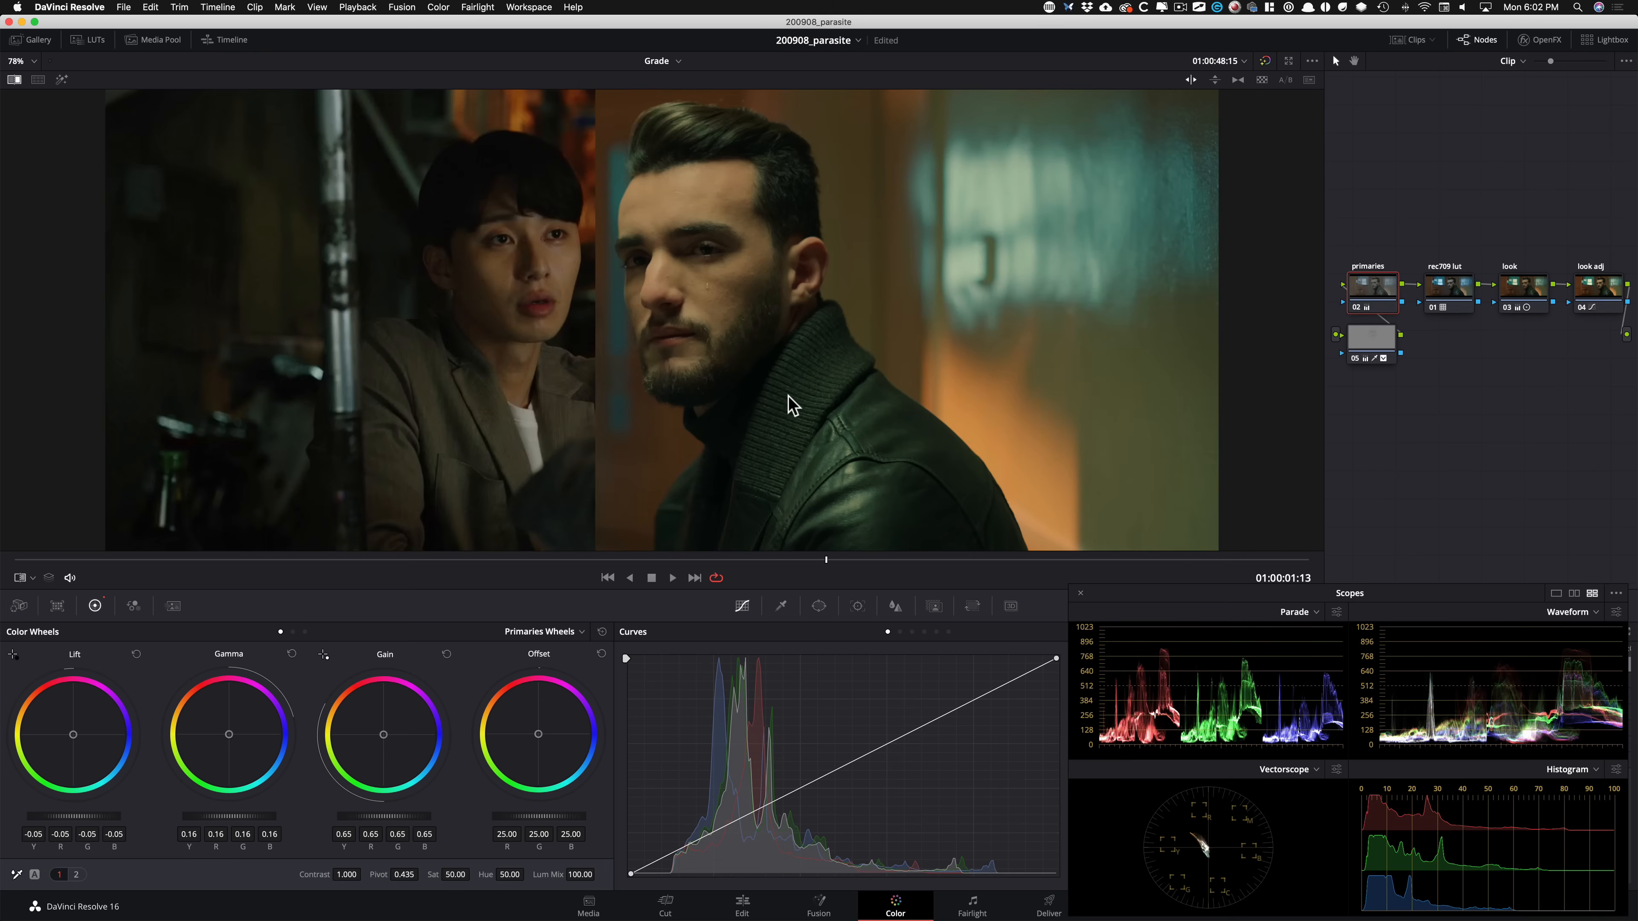
left_click_drag(788, 395, 801, 396)
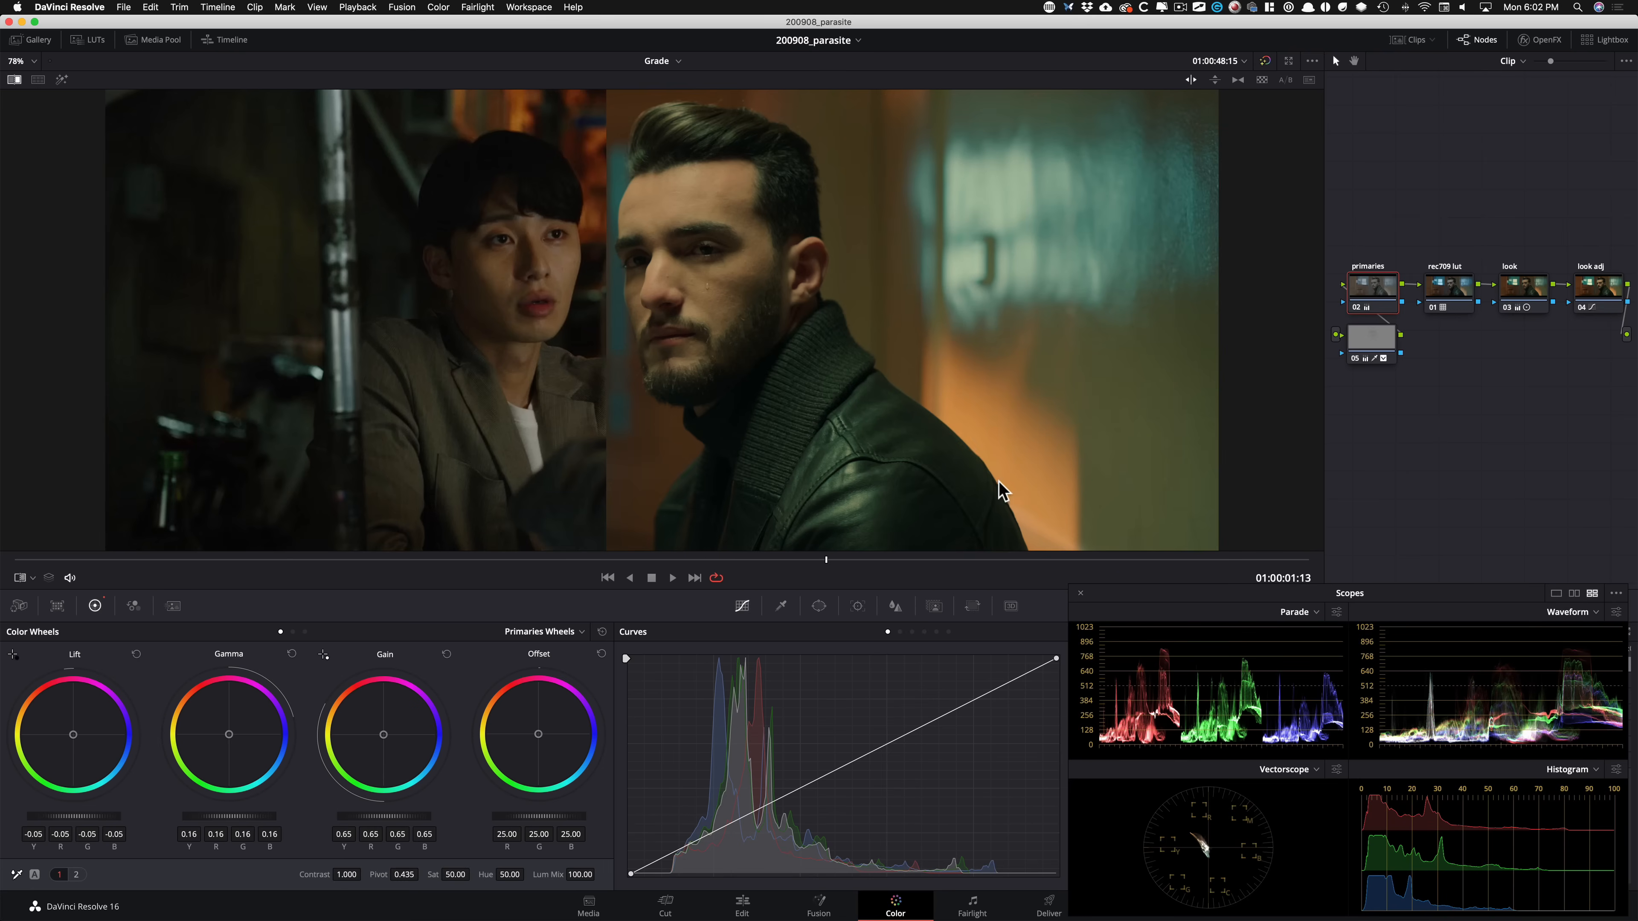
Invert the wipe and reframe the mirrored still so its orange background and grey jacket sit beside the portrait's teal window.
key("alt+shift+z")
key("alt+super+n")
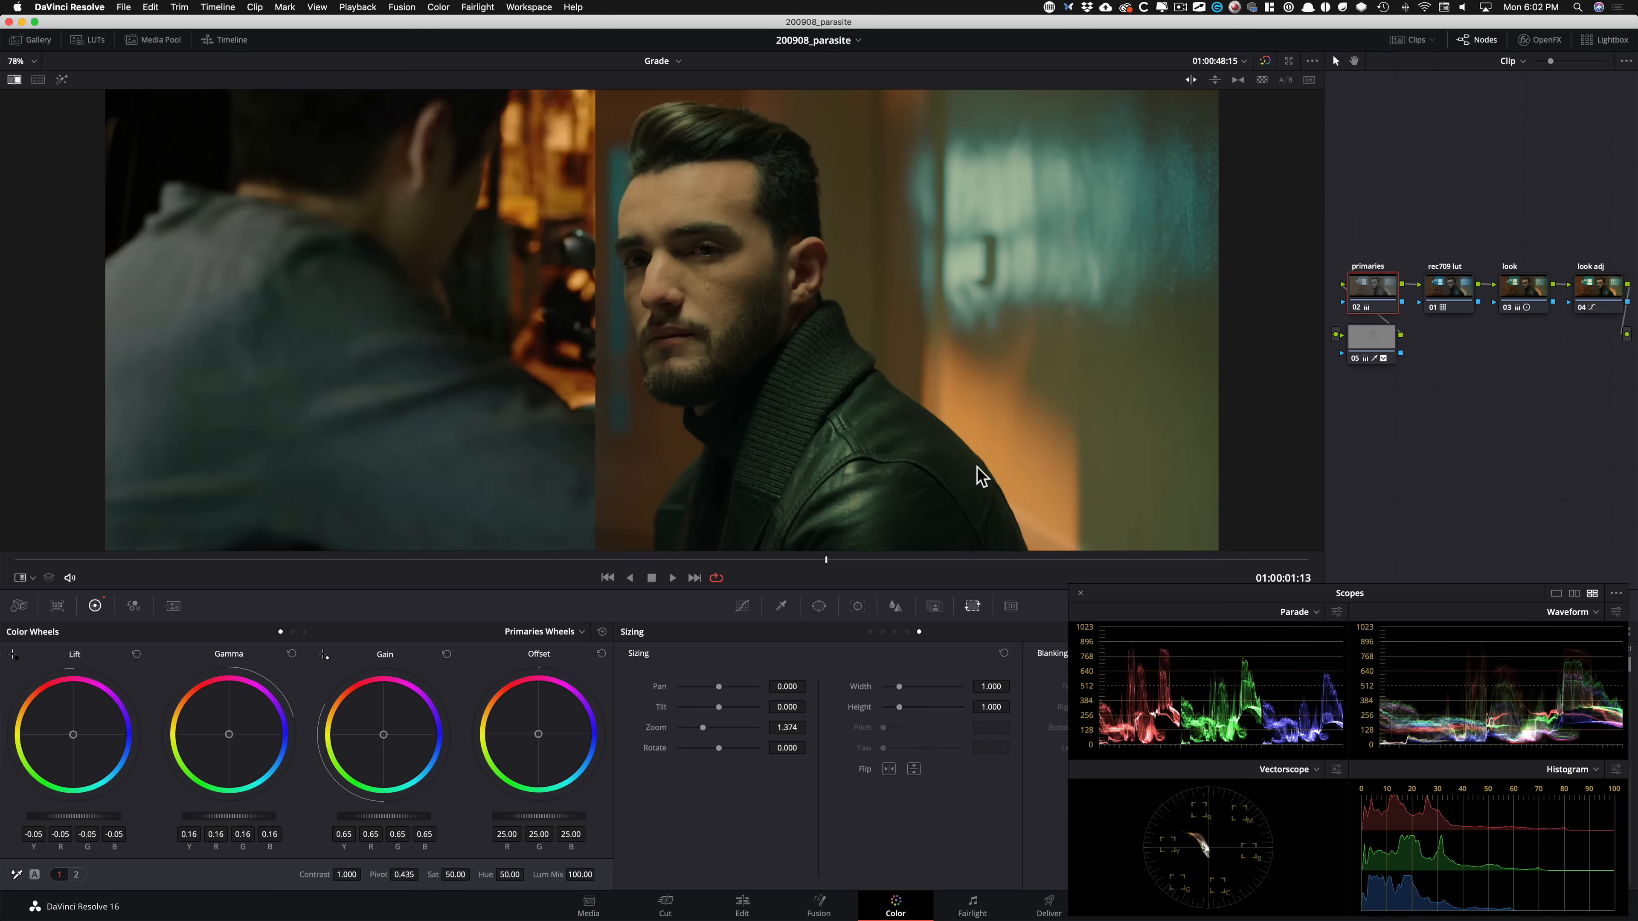
key("alt+super+n")
key("alt+super+n")
key("alt+super+n")
left_click_drag(1300, 314, 1378, 321)
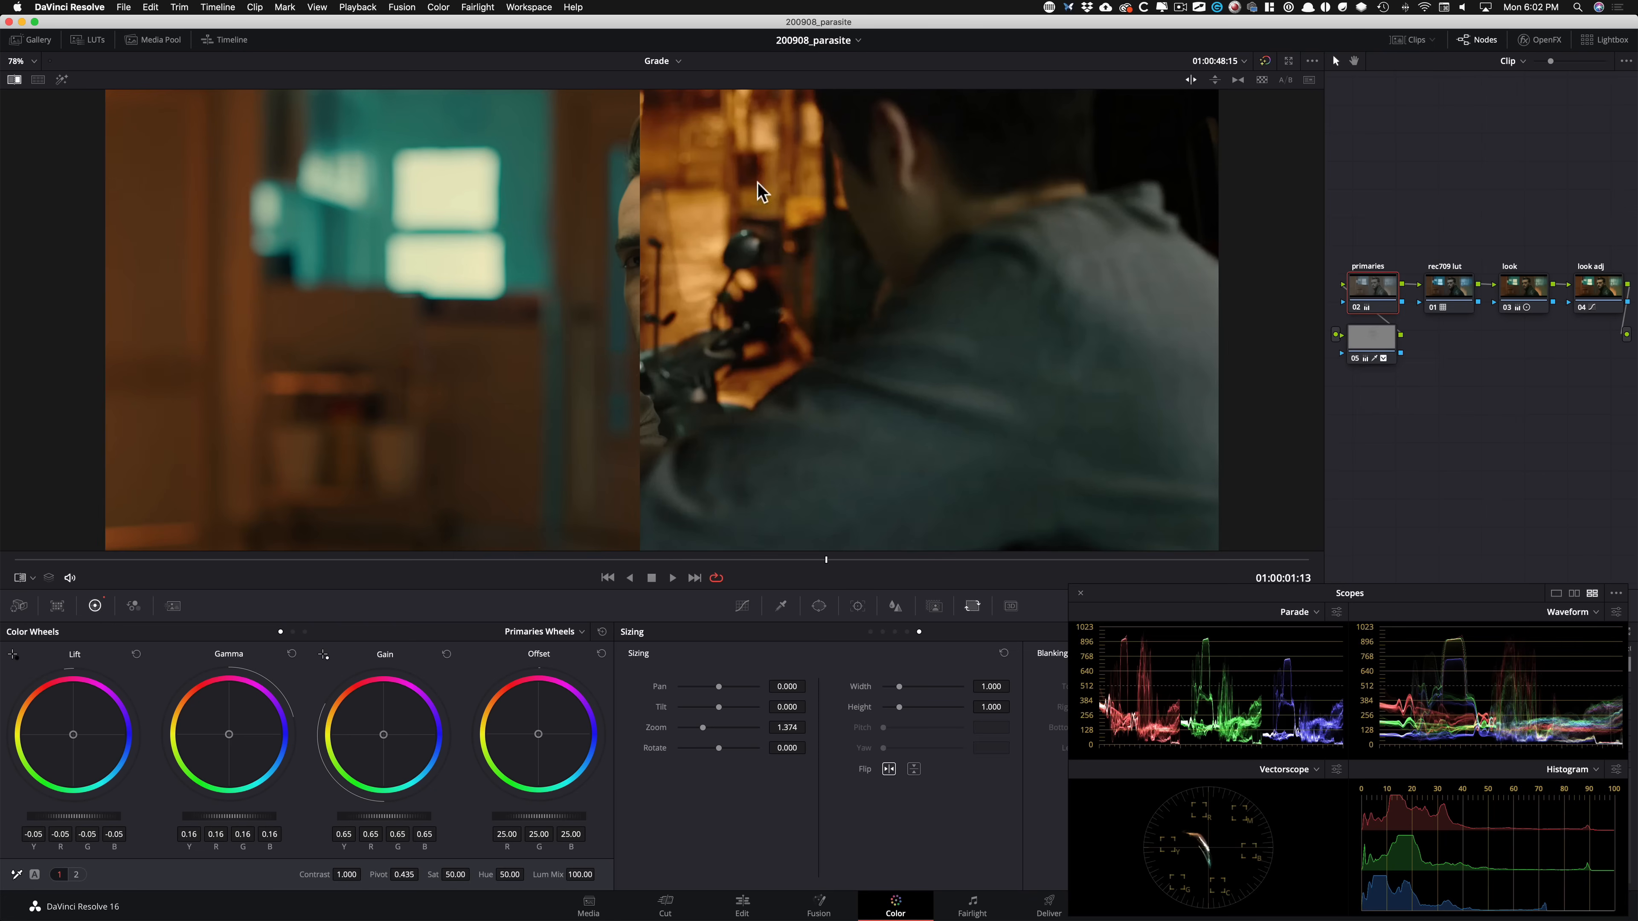
Add a layer node beneath look adj and lower the sampled teal slightly on its Hue Vs Hue curve to shift it toward blue.
left_click(1599, 298)
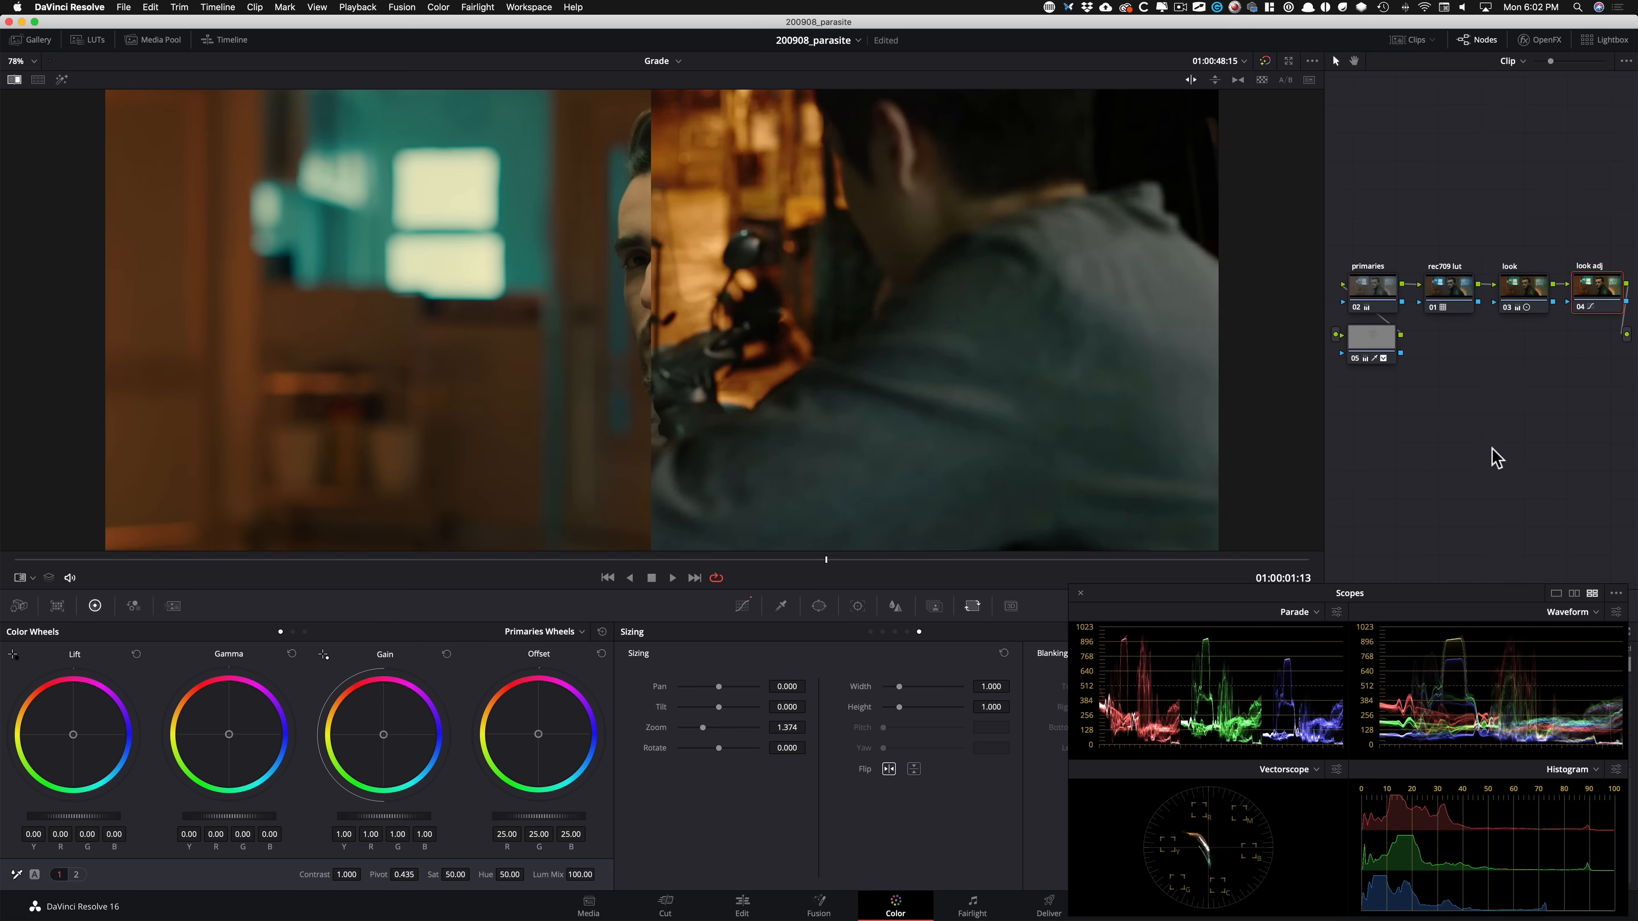
key("alt+l")
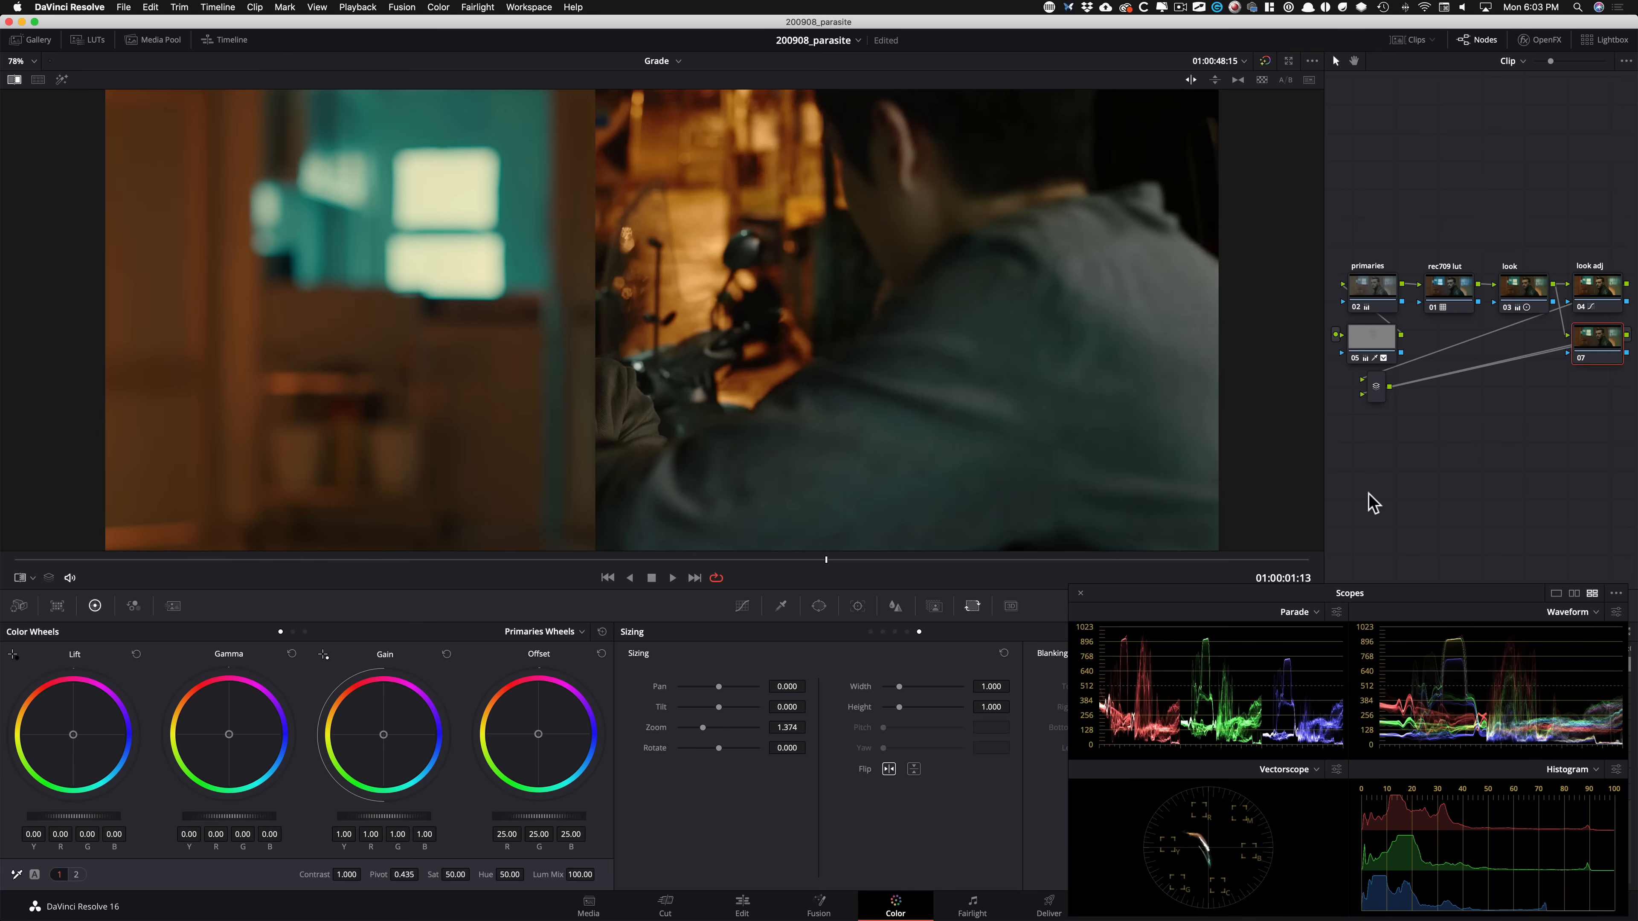
key("alt+c")
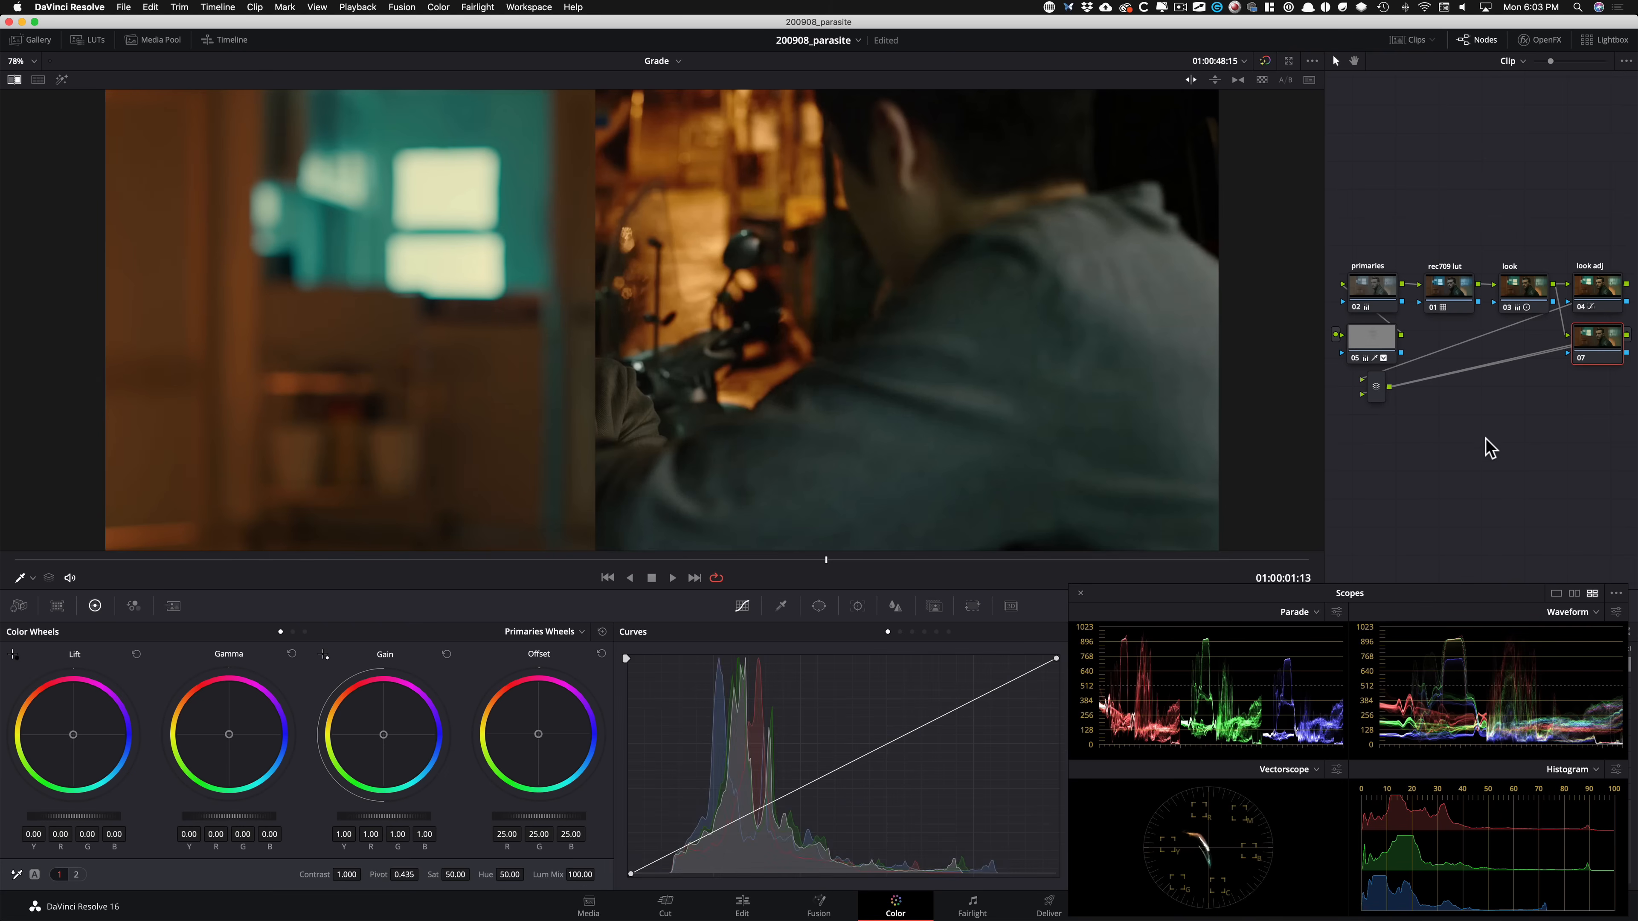
key("alt+c")
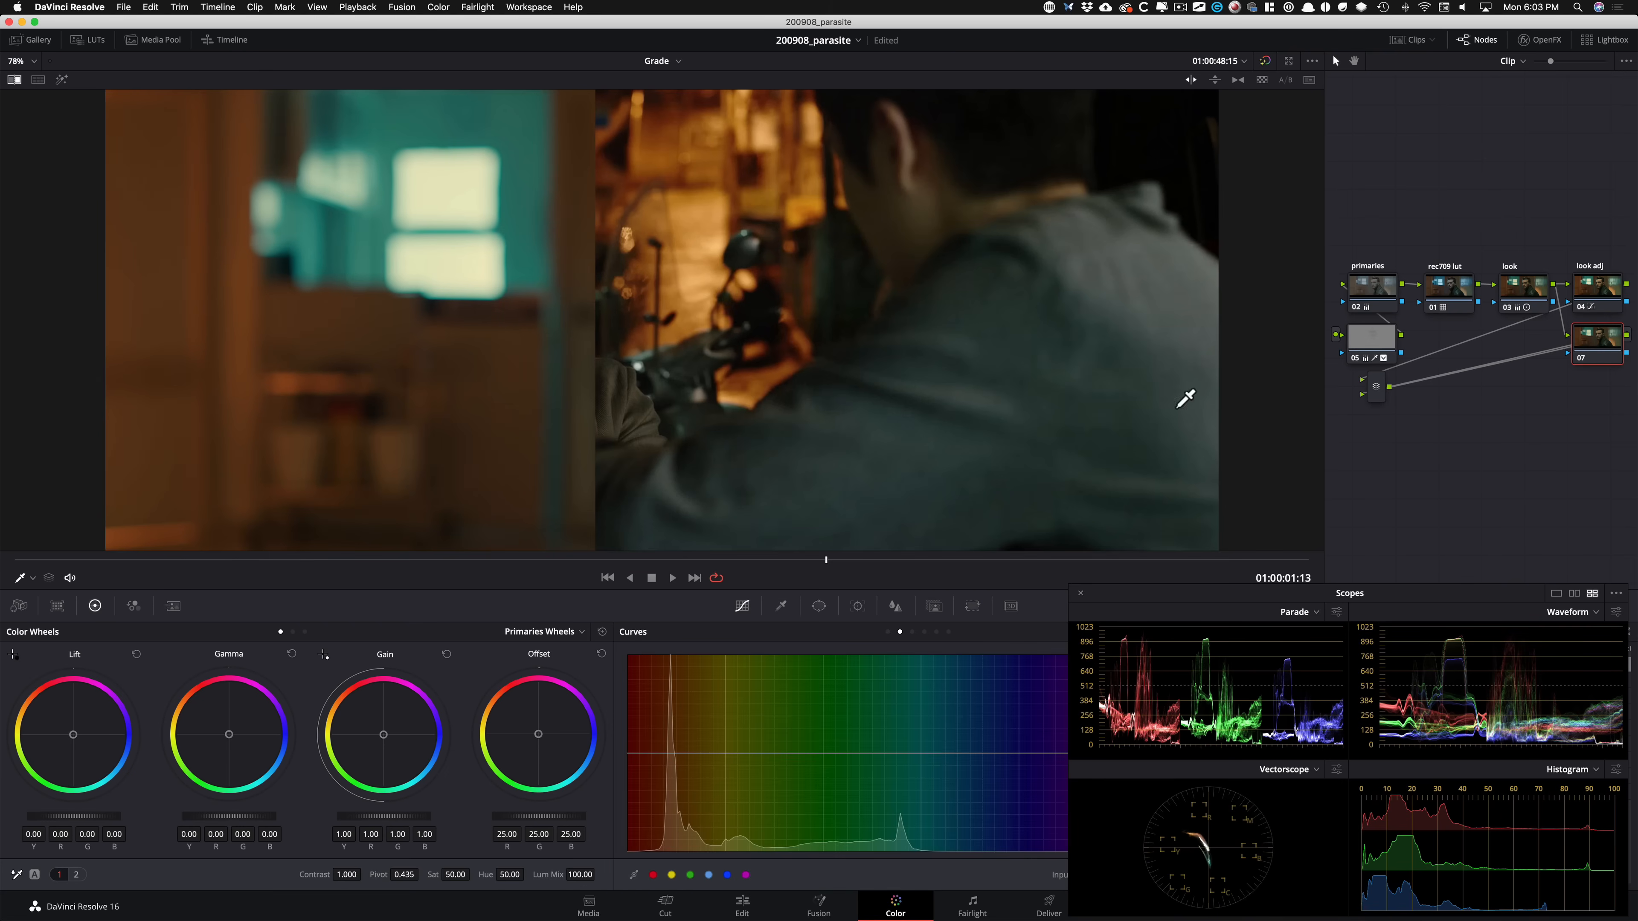
left_click_drag(1246, 596, 1178, 598)
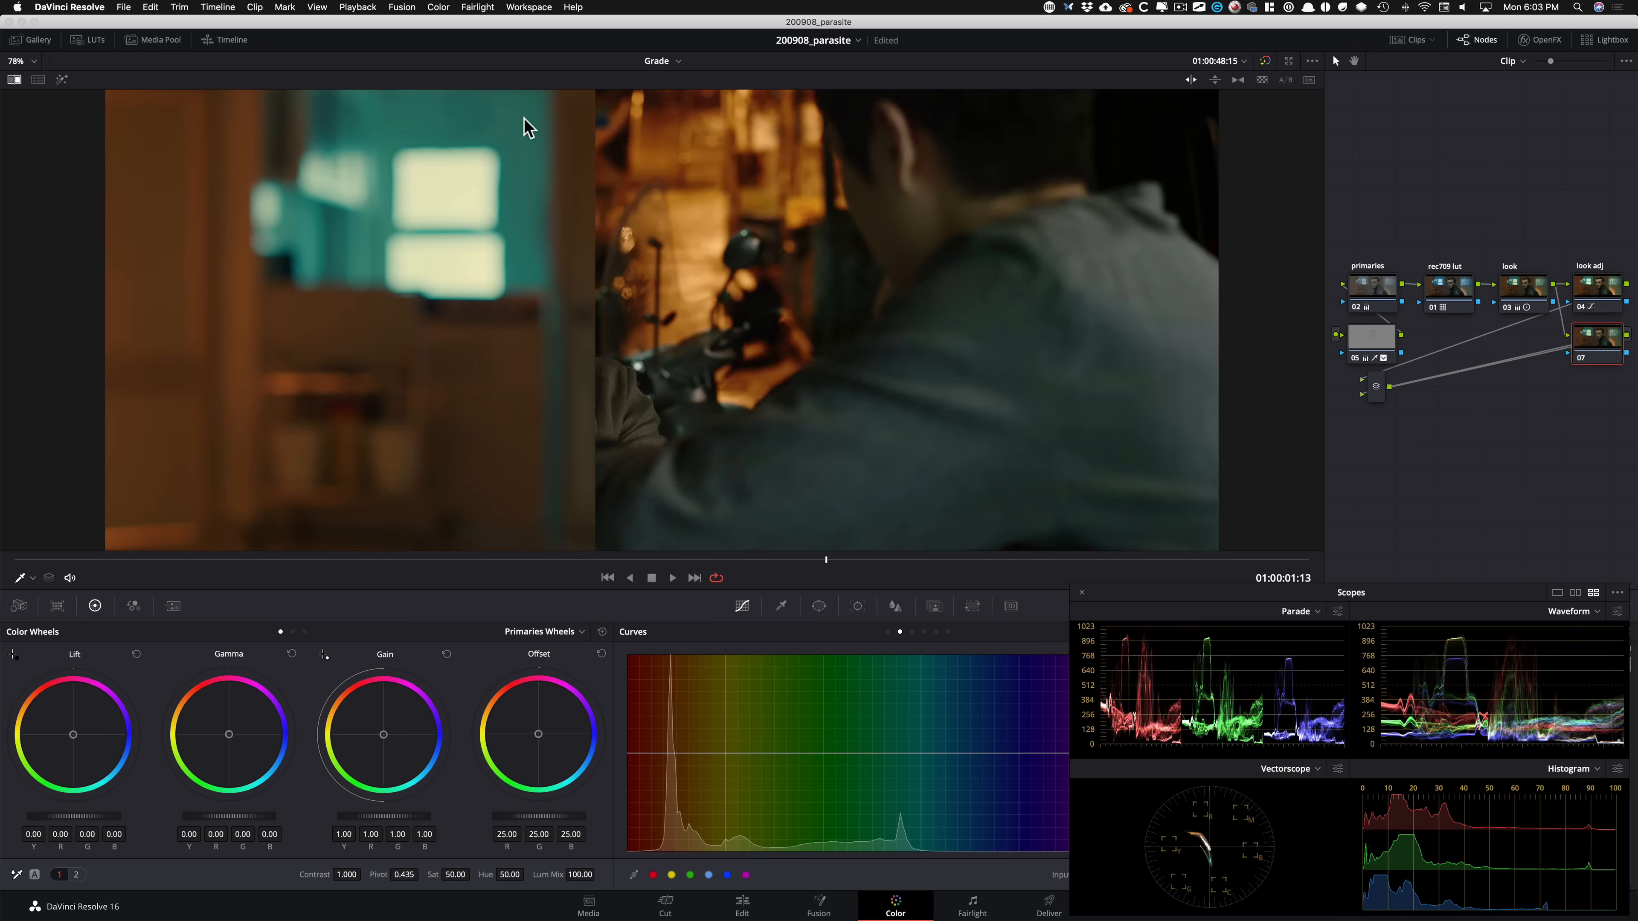
left_click_drag(520, 133, 517, 135)
left_click_drag(917, 413, 956, 401)
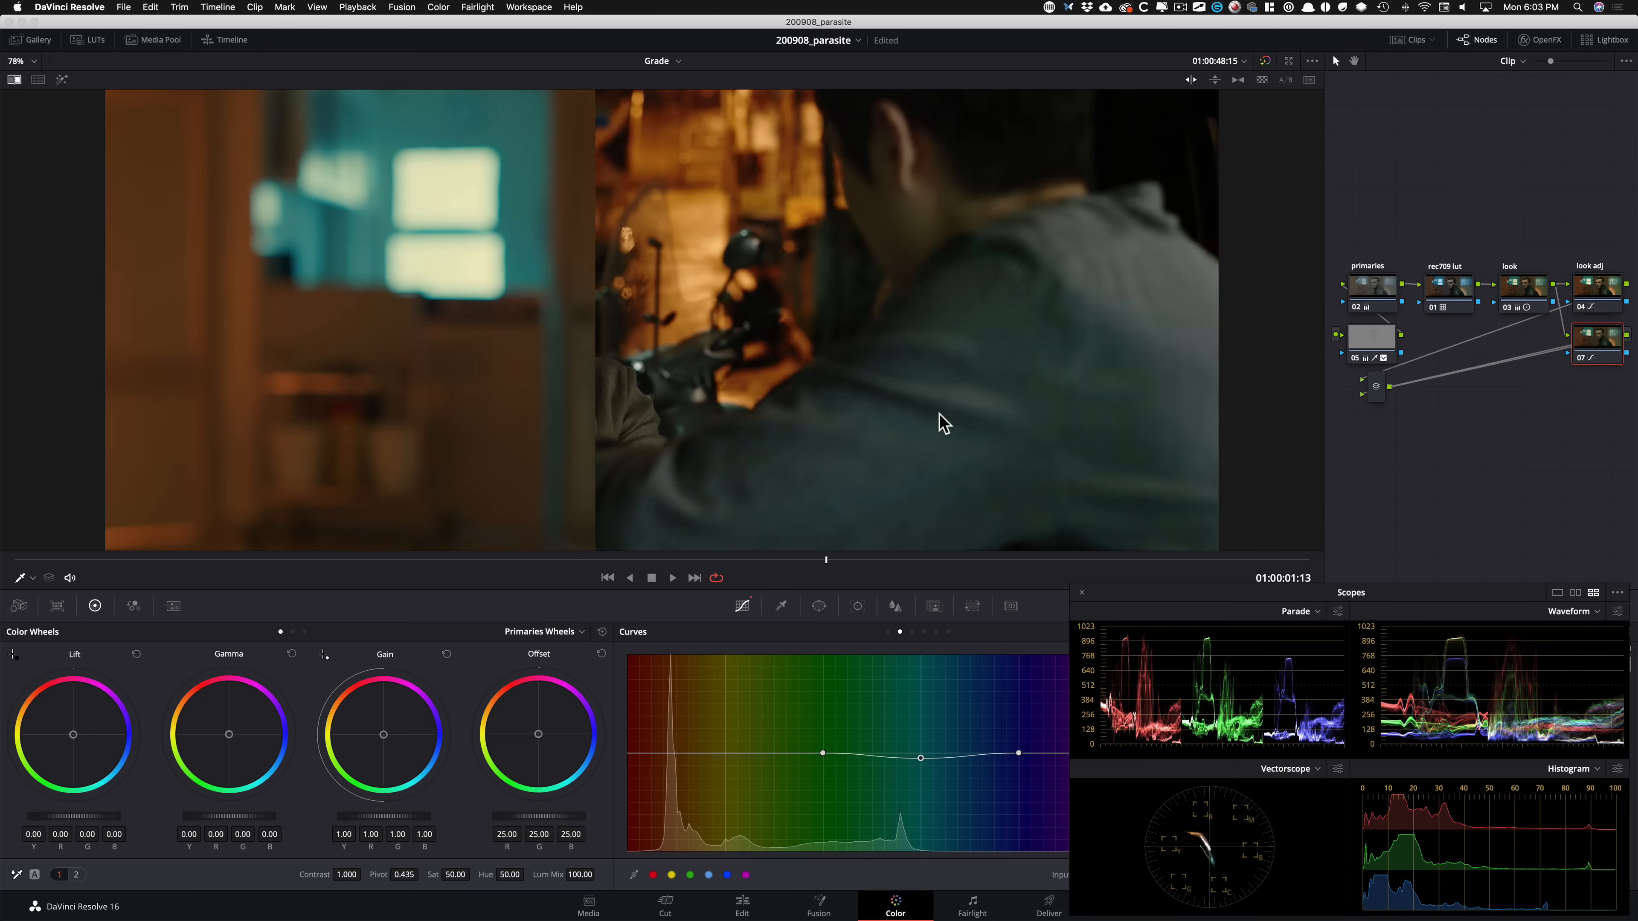
Ease the teal point on the Hue Vs Hue curve to a Hue Rotate of -4.86, checking it in the scopes.
key("super+z")
left_click_drag(1133, 602, 1077, 184)
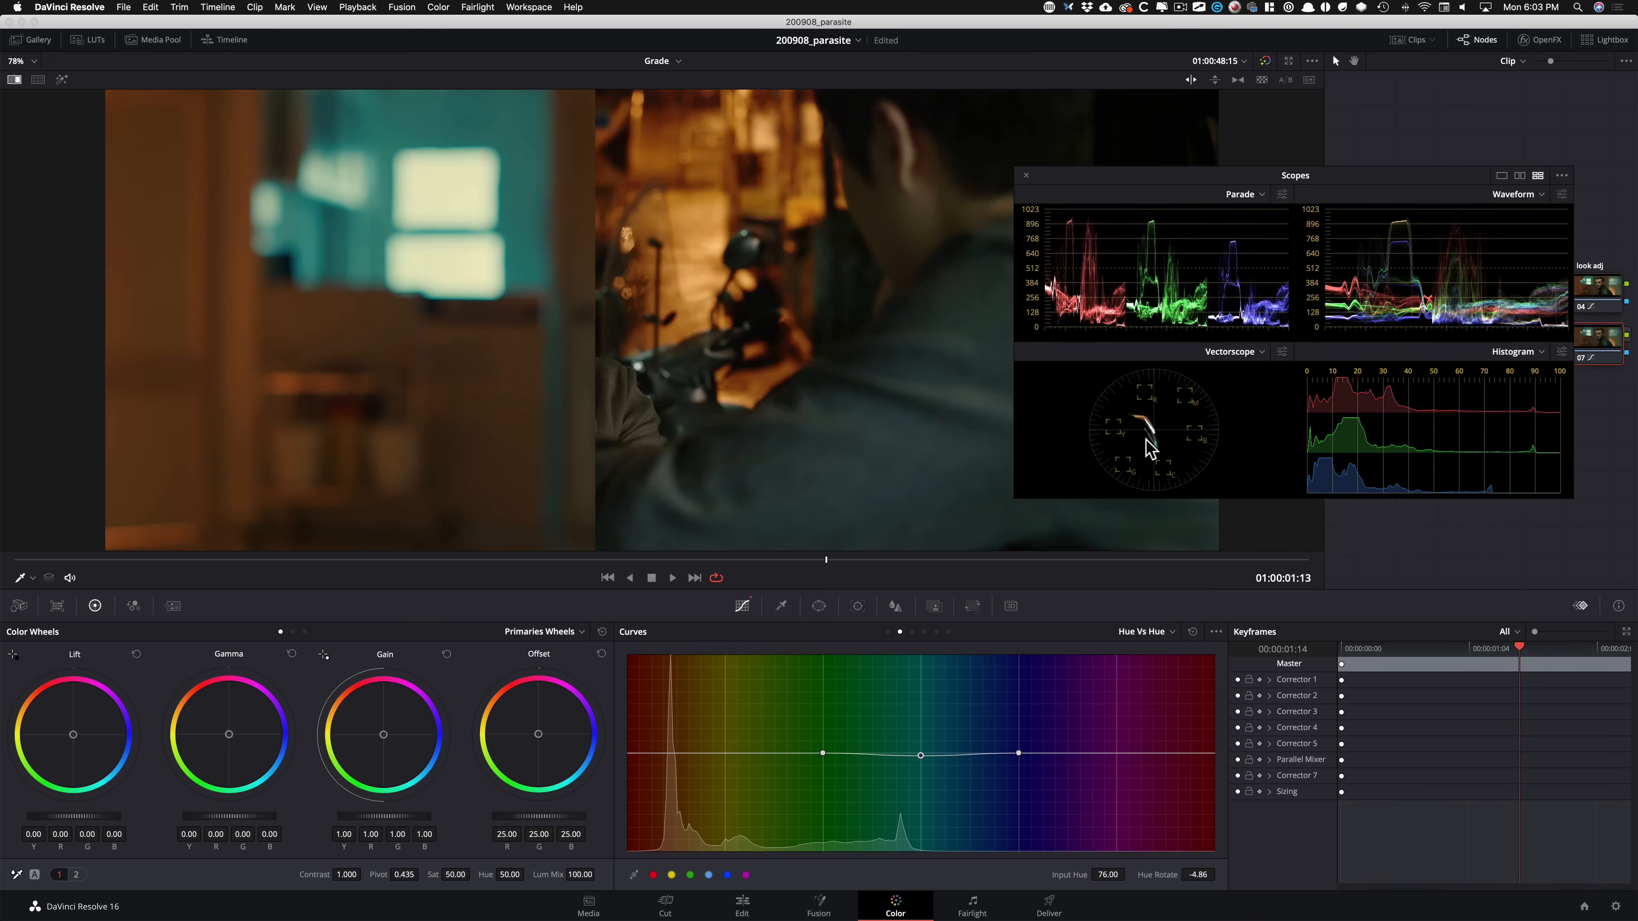
left_click_drag(1128, 198, 1207, 602)
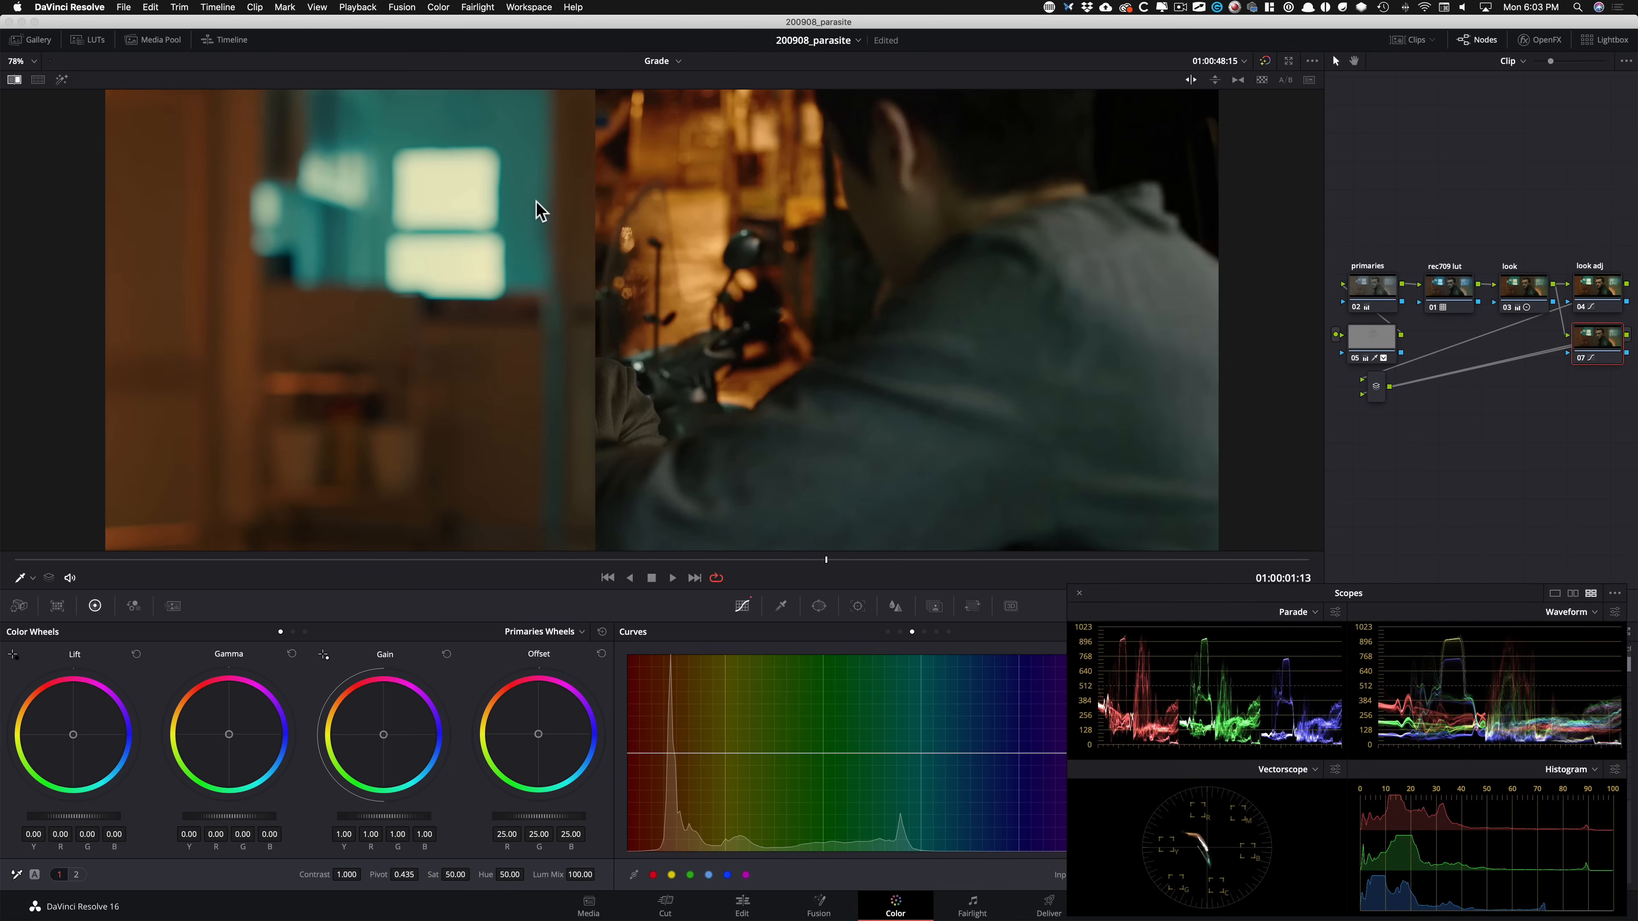
Sample the teal window for the Hue Vs Sat curve and lower that point to a Saturation of 0.51.
left_click_drag(552, 209, 538, 200)
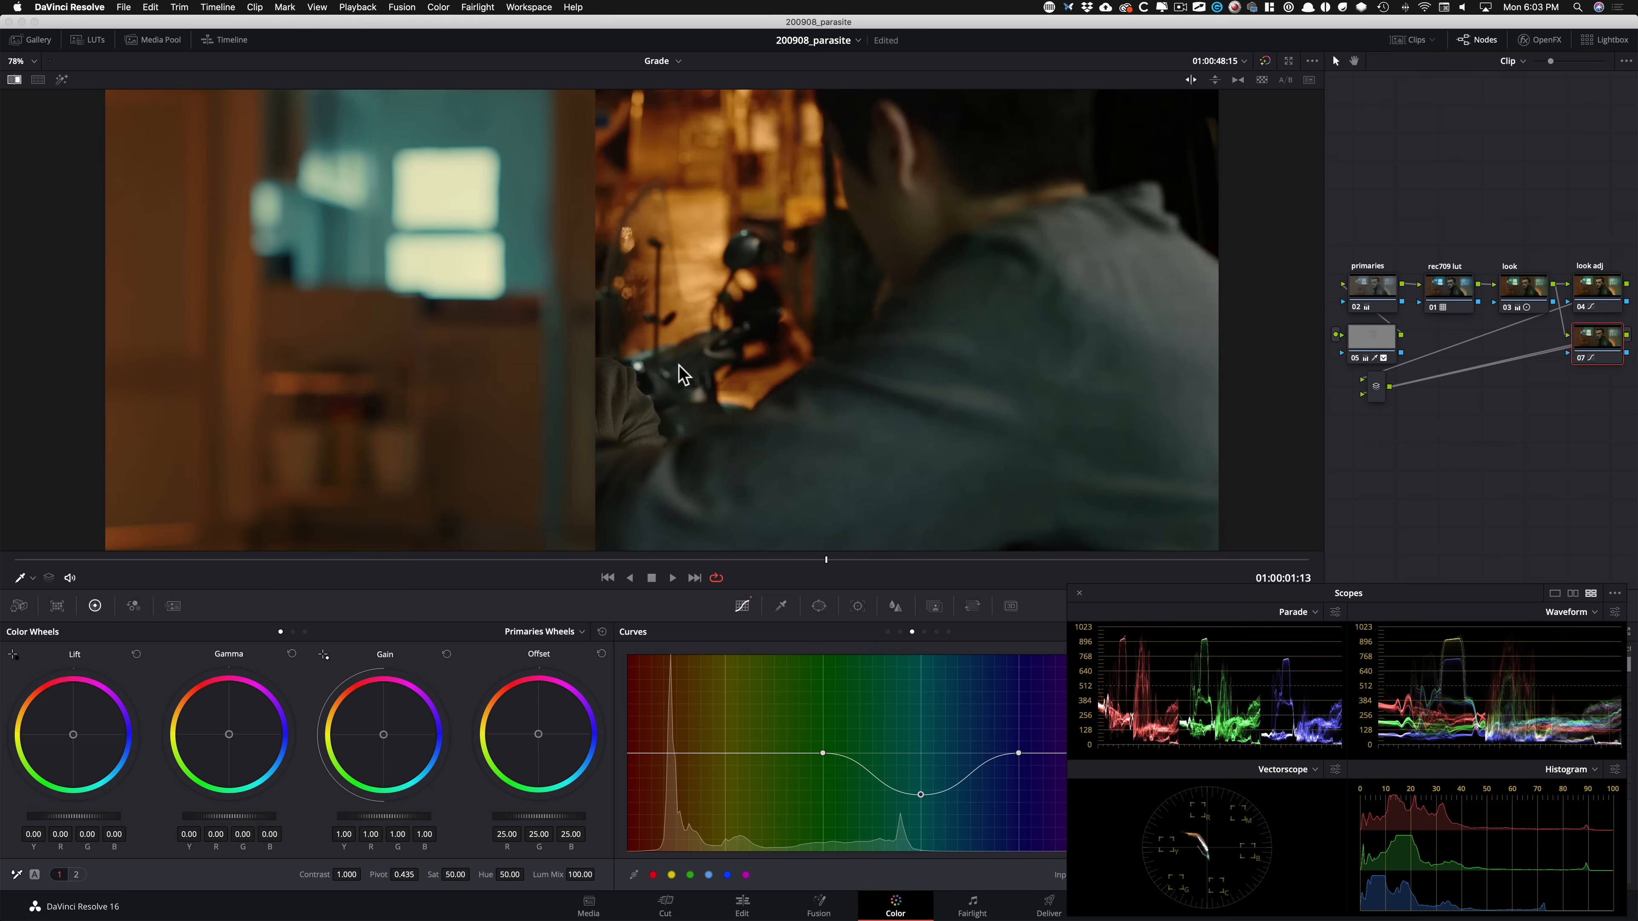
left_click_drag(523, 224, 543, 221)
key("super+z")
key("super+z")
key("super+z")
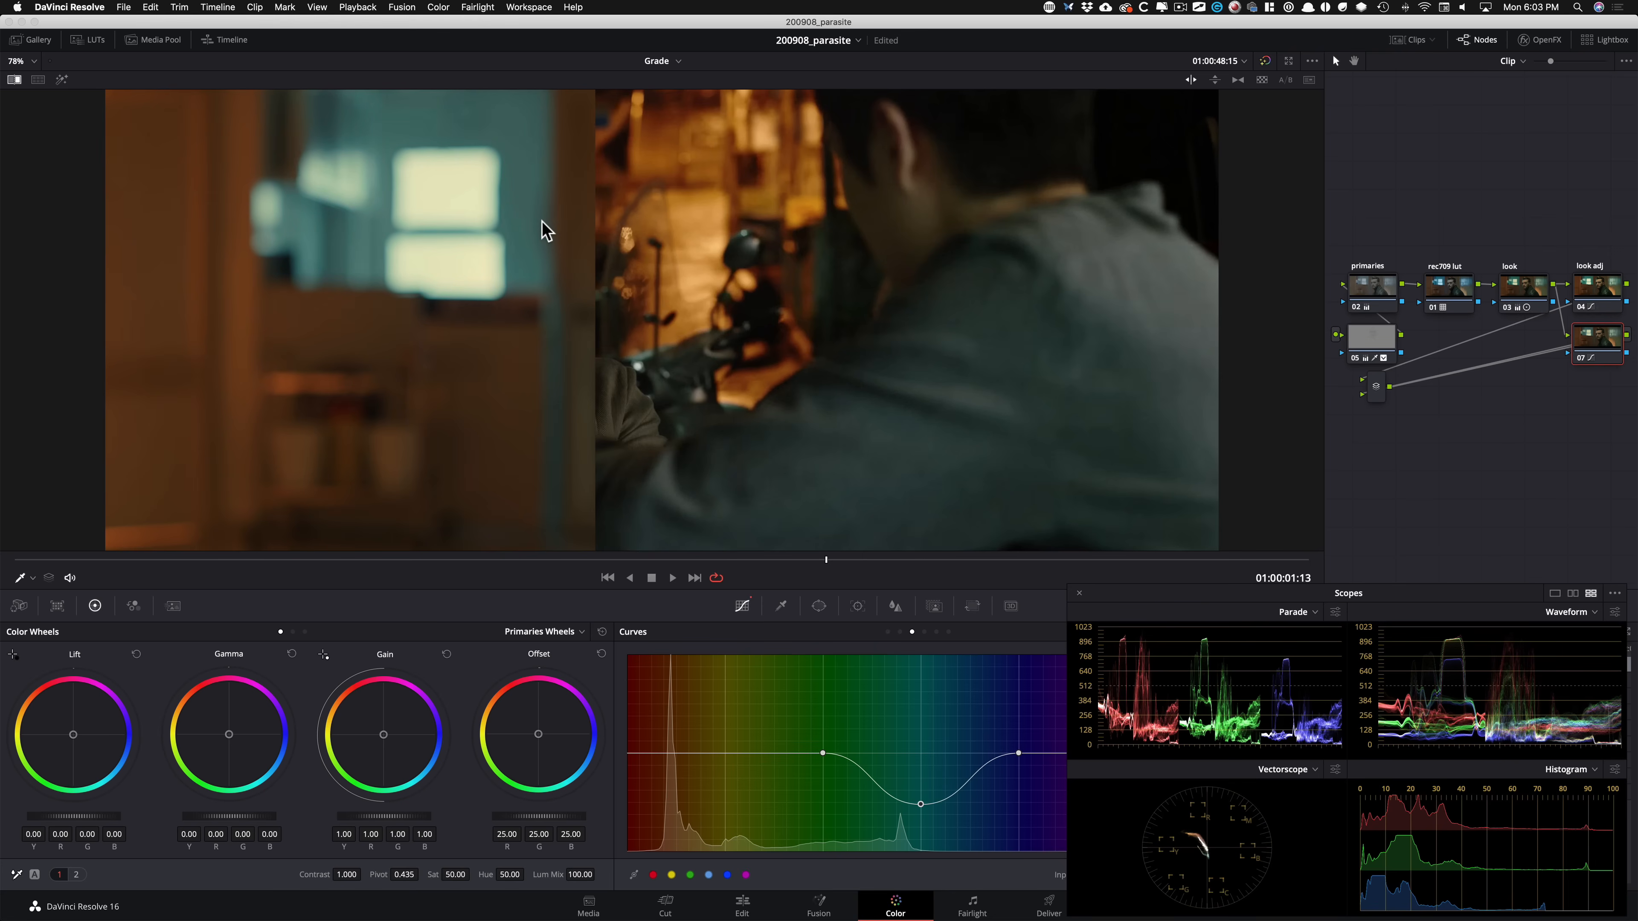
left_click_drag(1328, 592, 1228, 202)
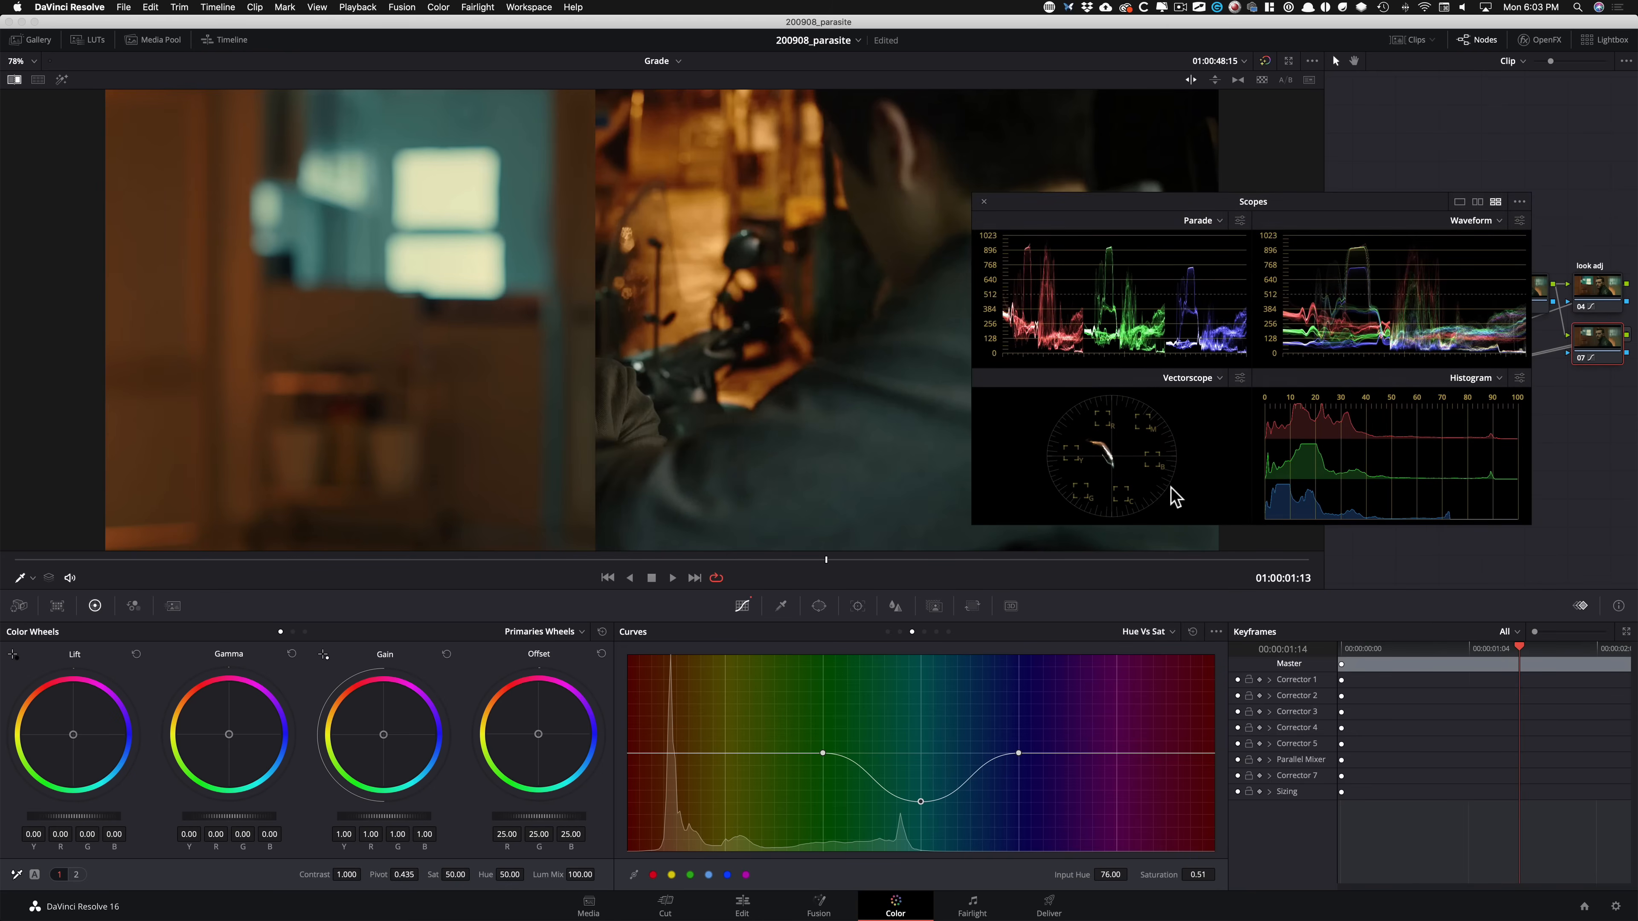
Bring the teal point on the Hue Vs Hue curve back close to neutral and compare the node off and on.
key("super+z")
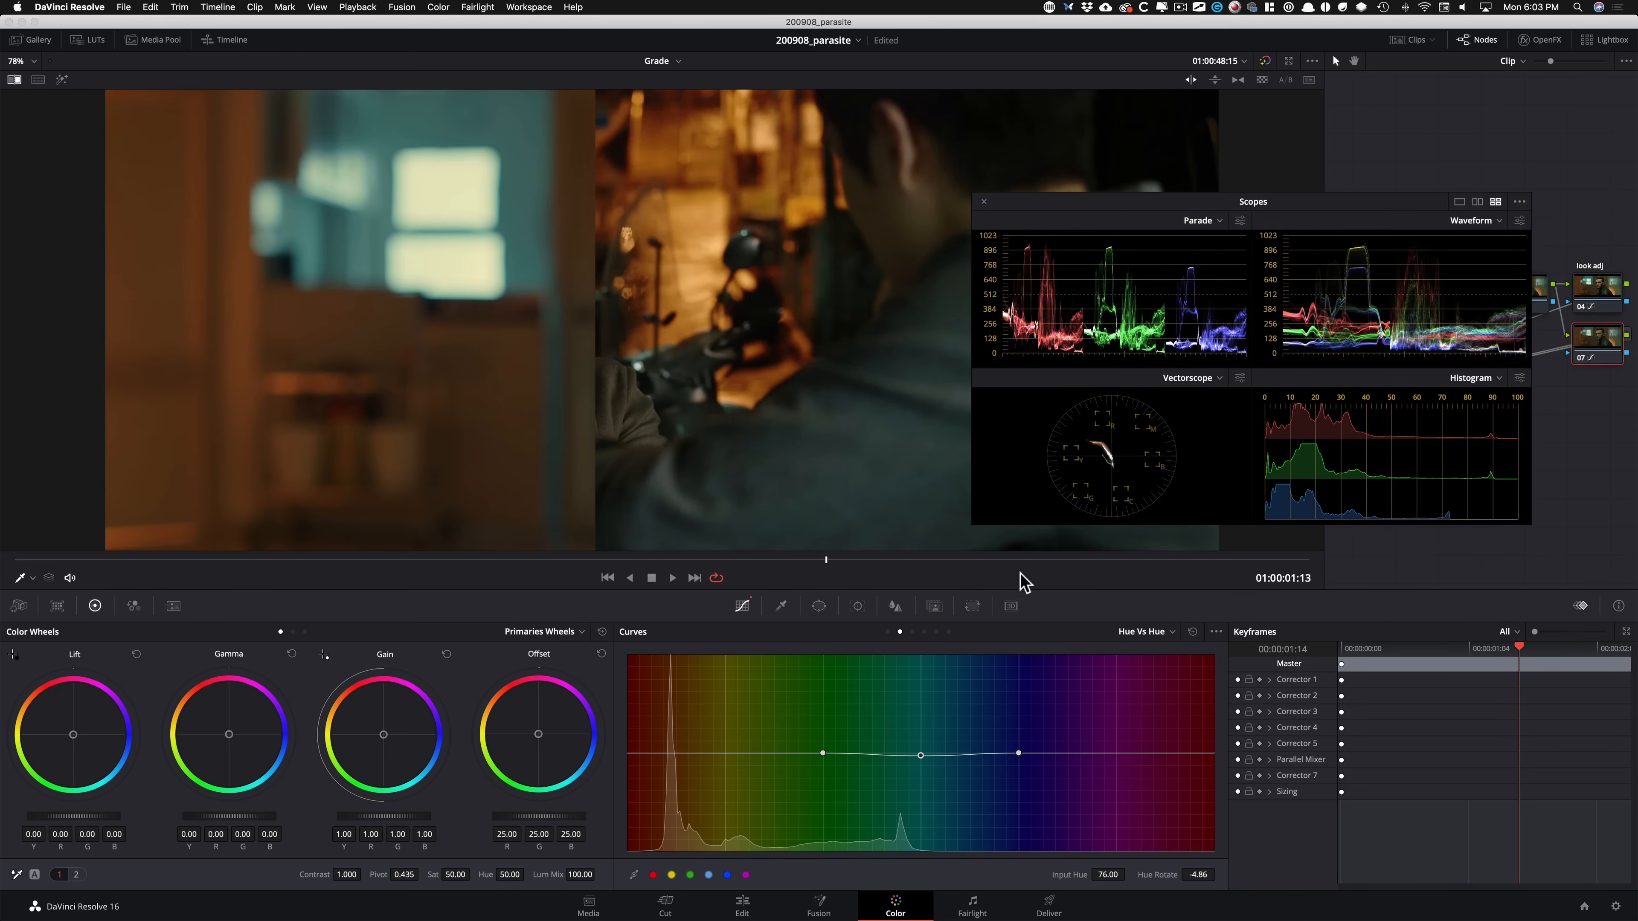
key("super+z")
key("super+d")
key("super+d")
key("super+d")
key("super+d")
left_click_drag(1142, 218, 1242, 612)
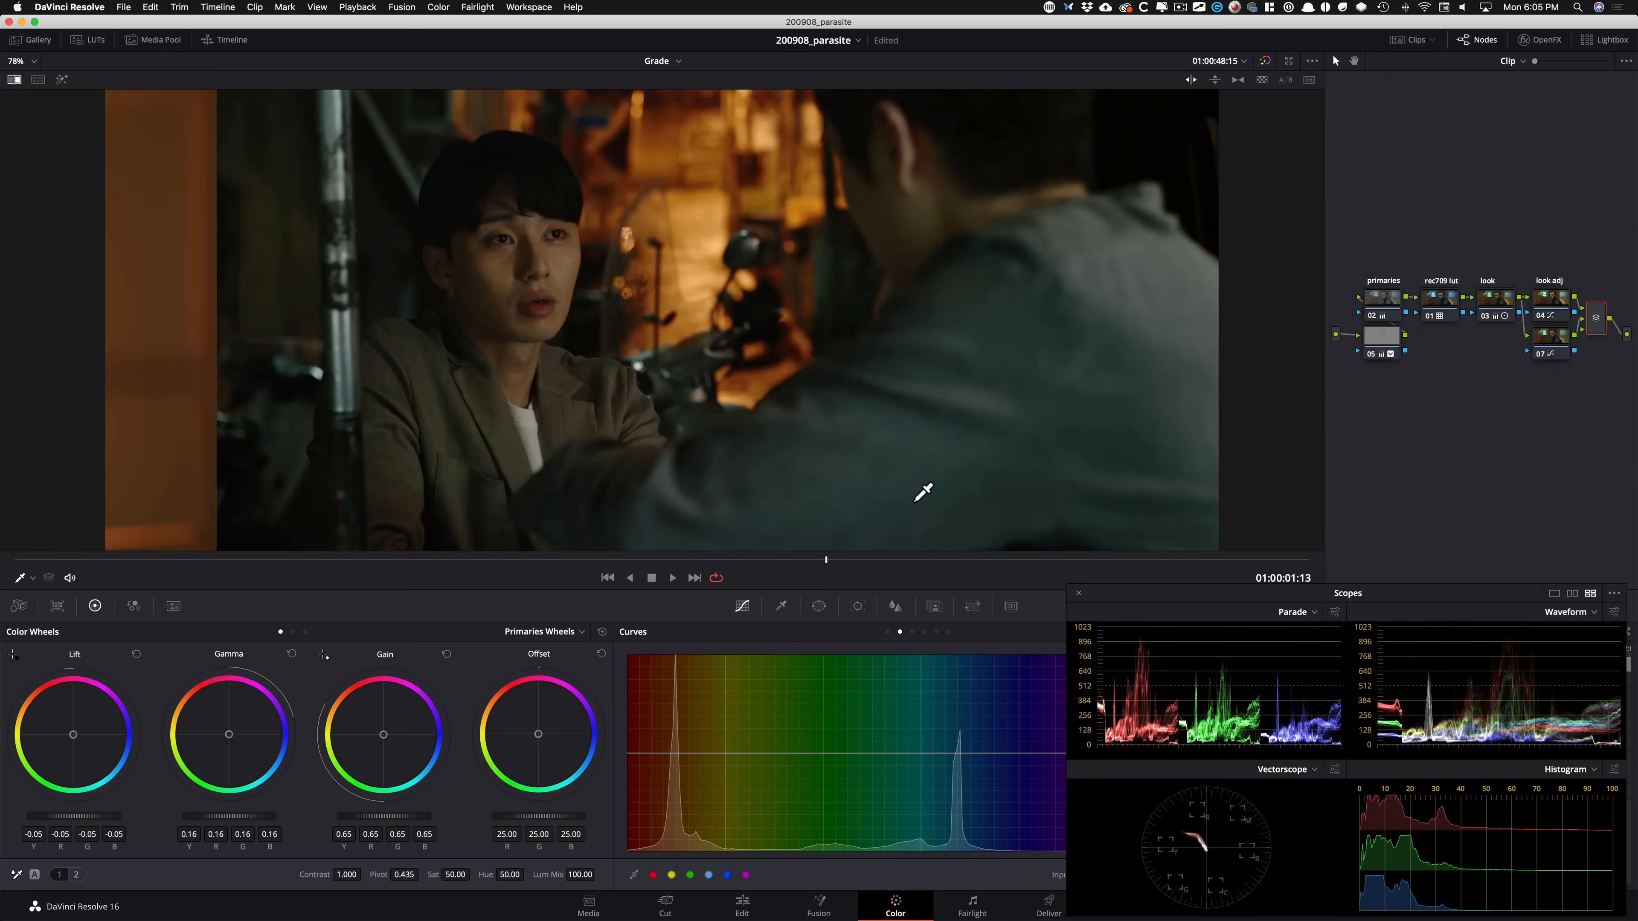
Lower the green point on node 07's Hue Vs Sat curve and raise the neighbouring teal point slightly, checking against the wiped still.
left_click(1553, 348)
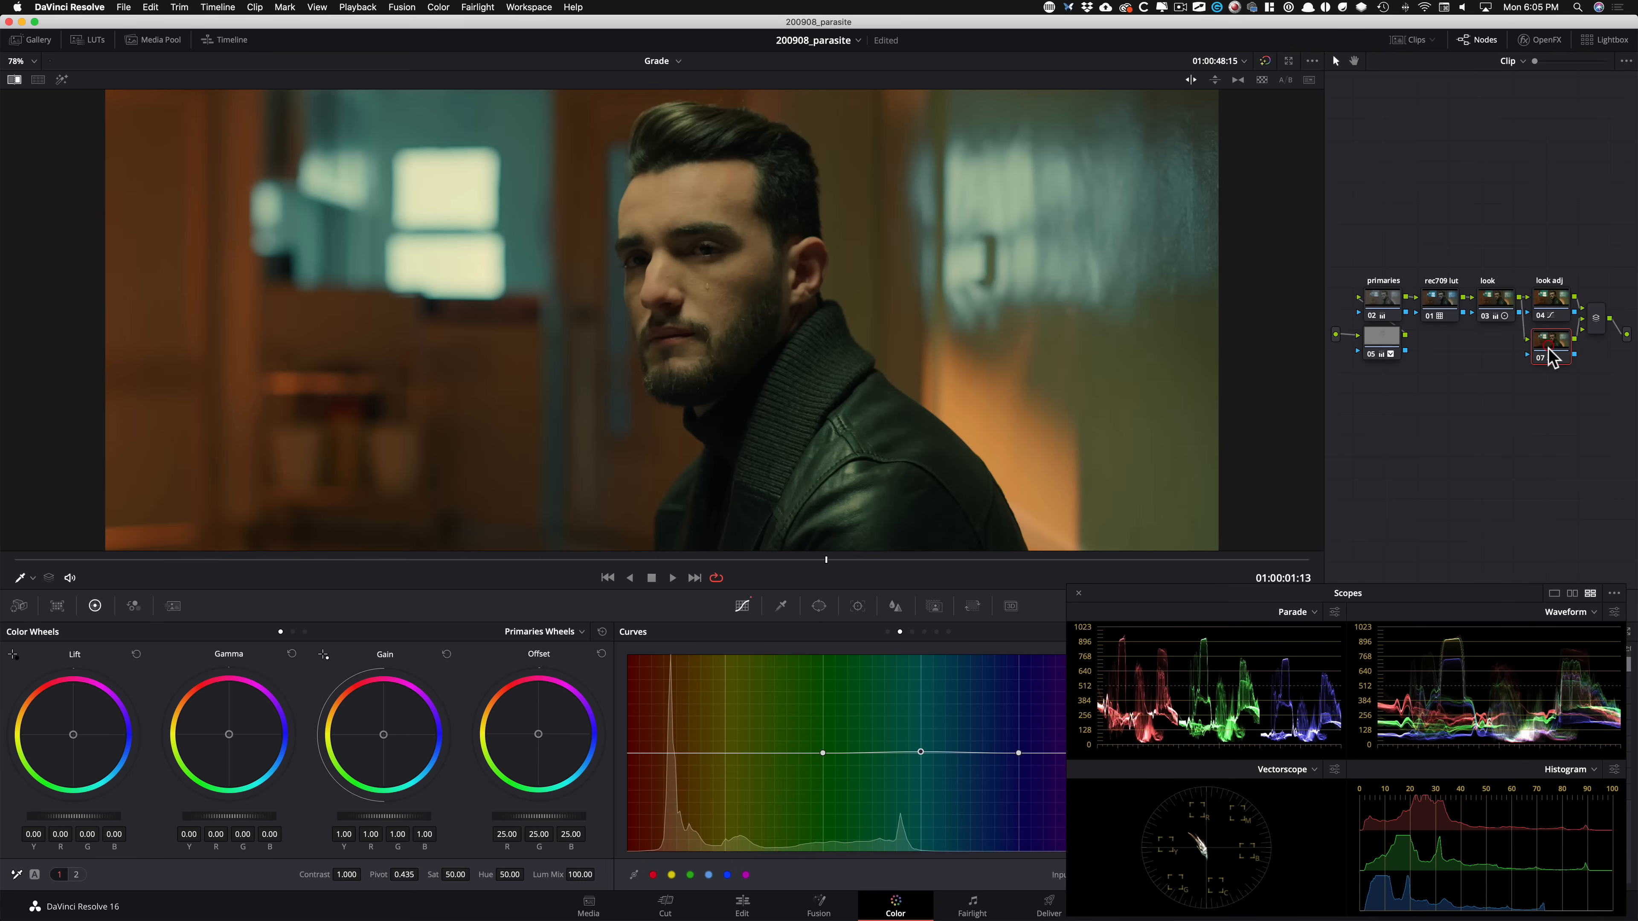
left_click(912, 631)
left_click_drag(851, 763, 848, 772)
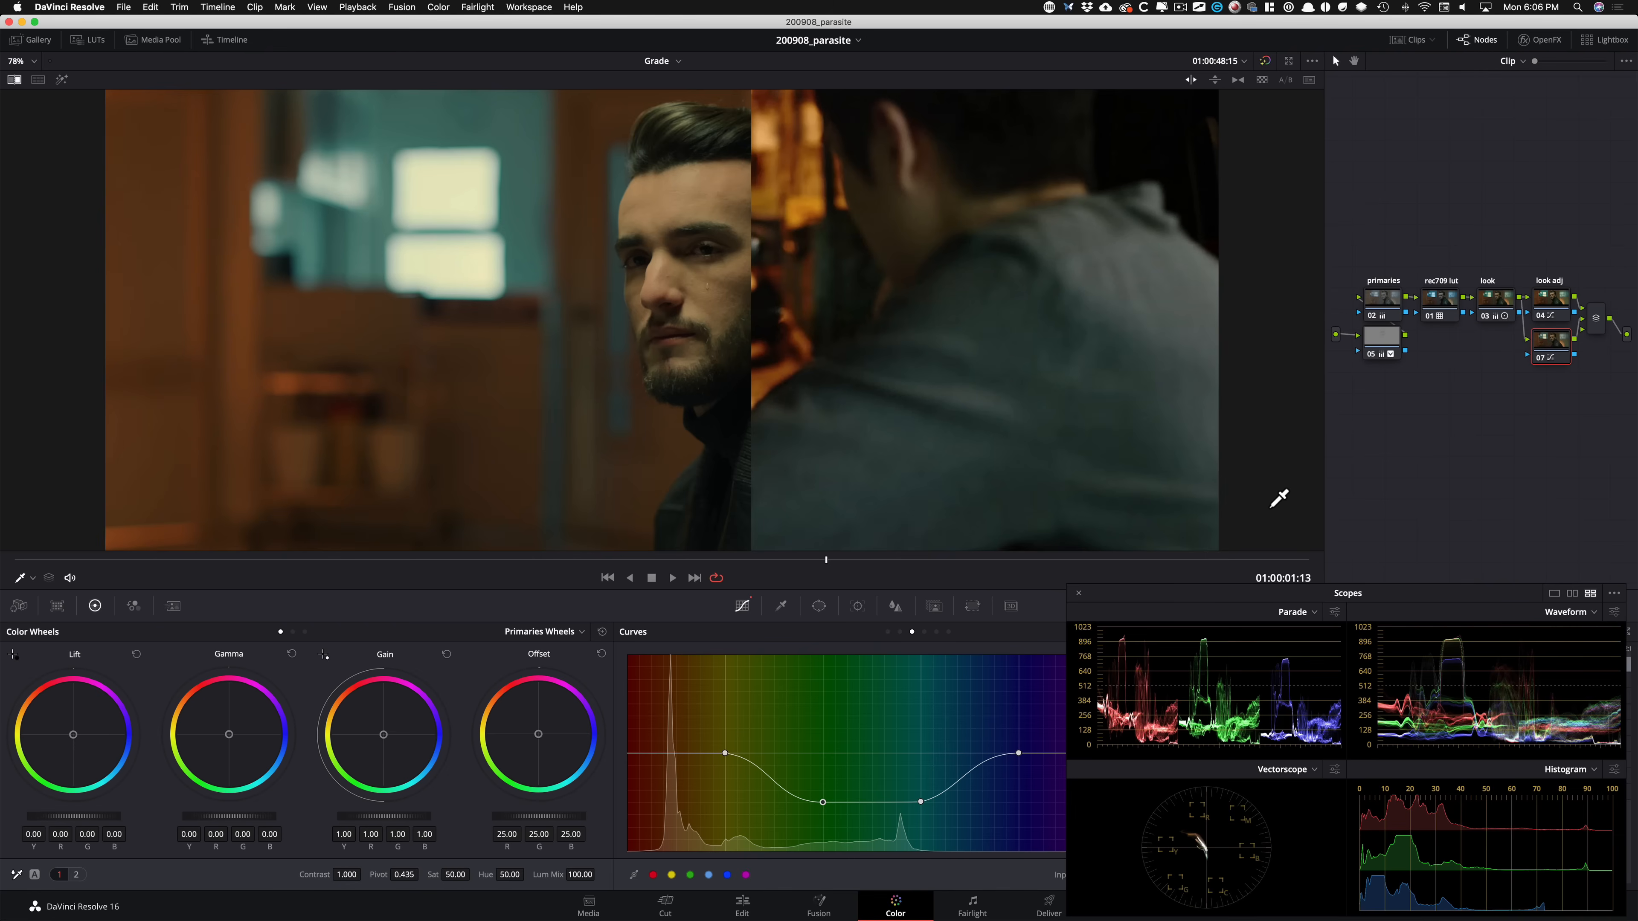
left_click_drag(921, 807, 924, 805)
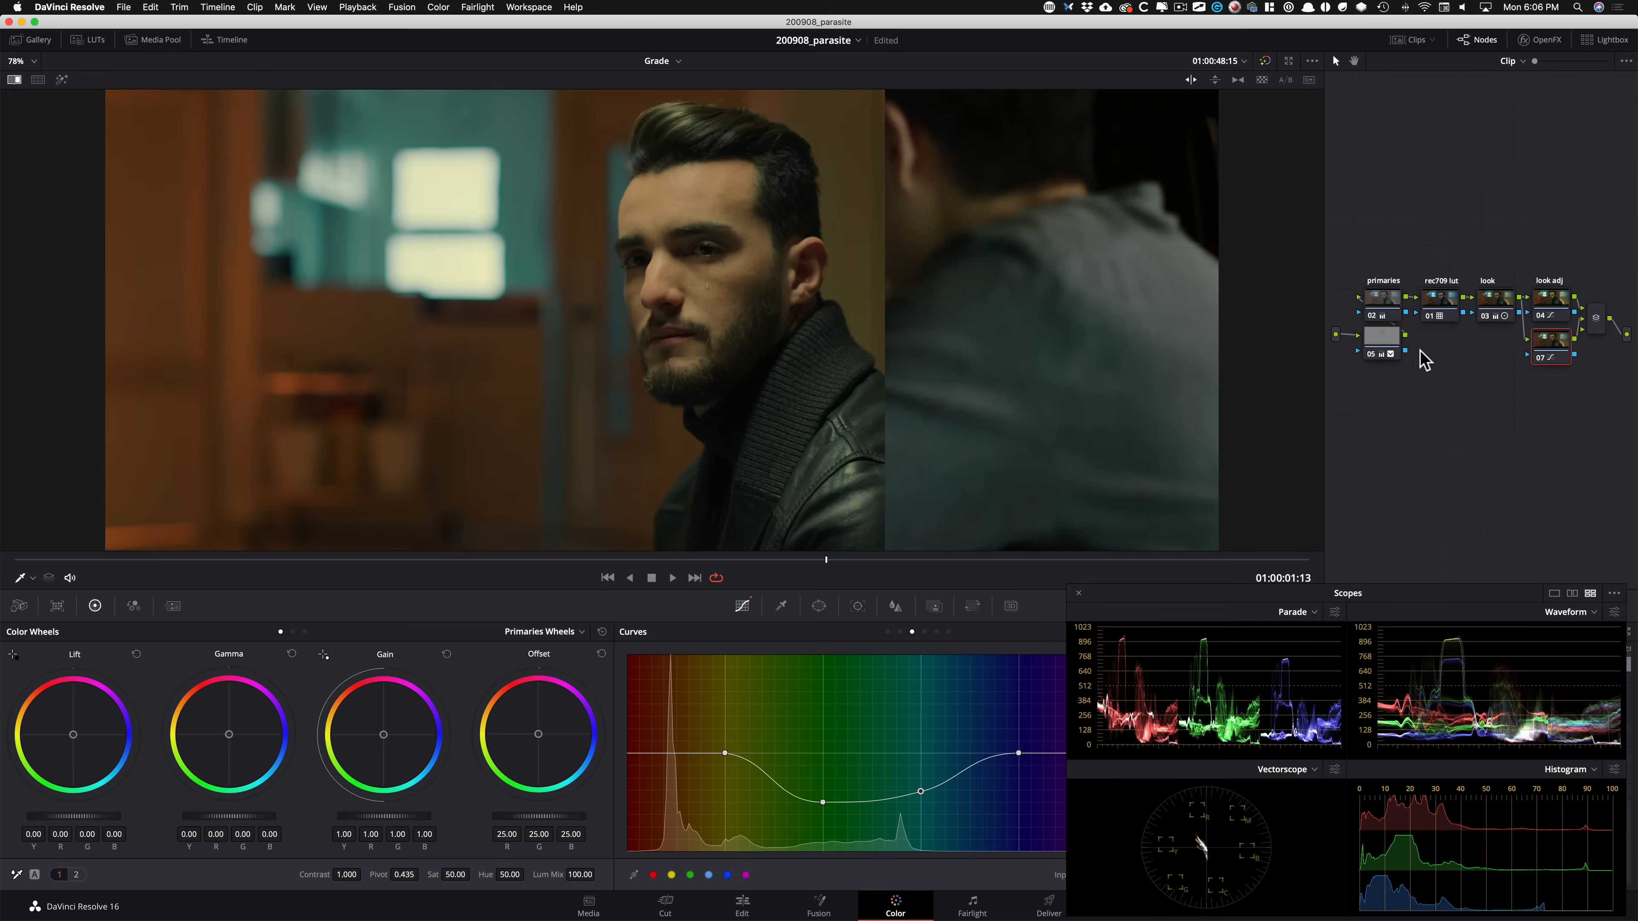
Add a serial node after the layer mixer and place it beneath the highlight node 05.
left_click(1598, 320)
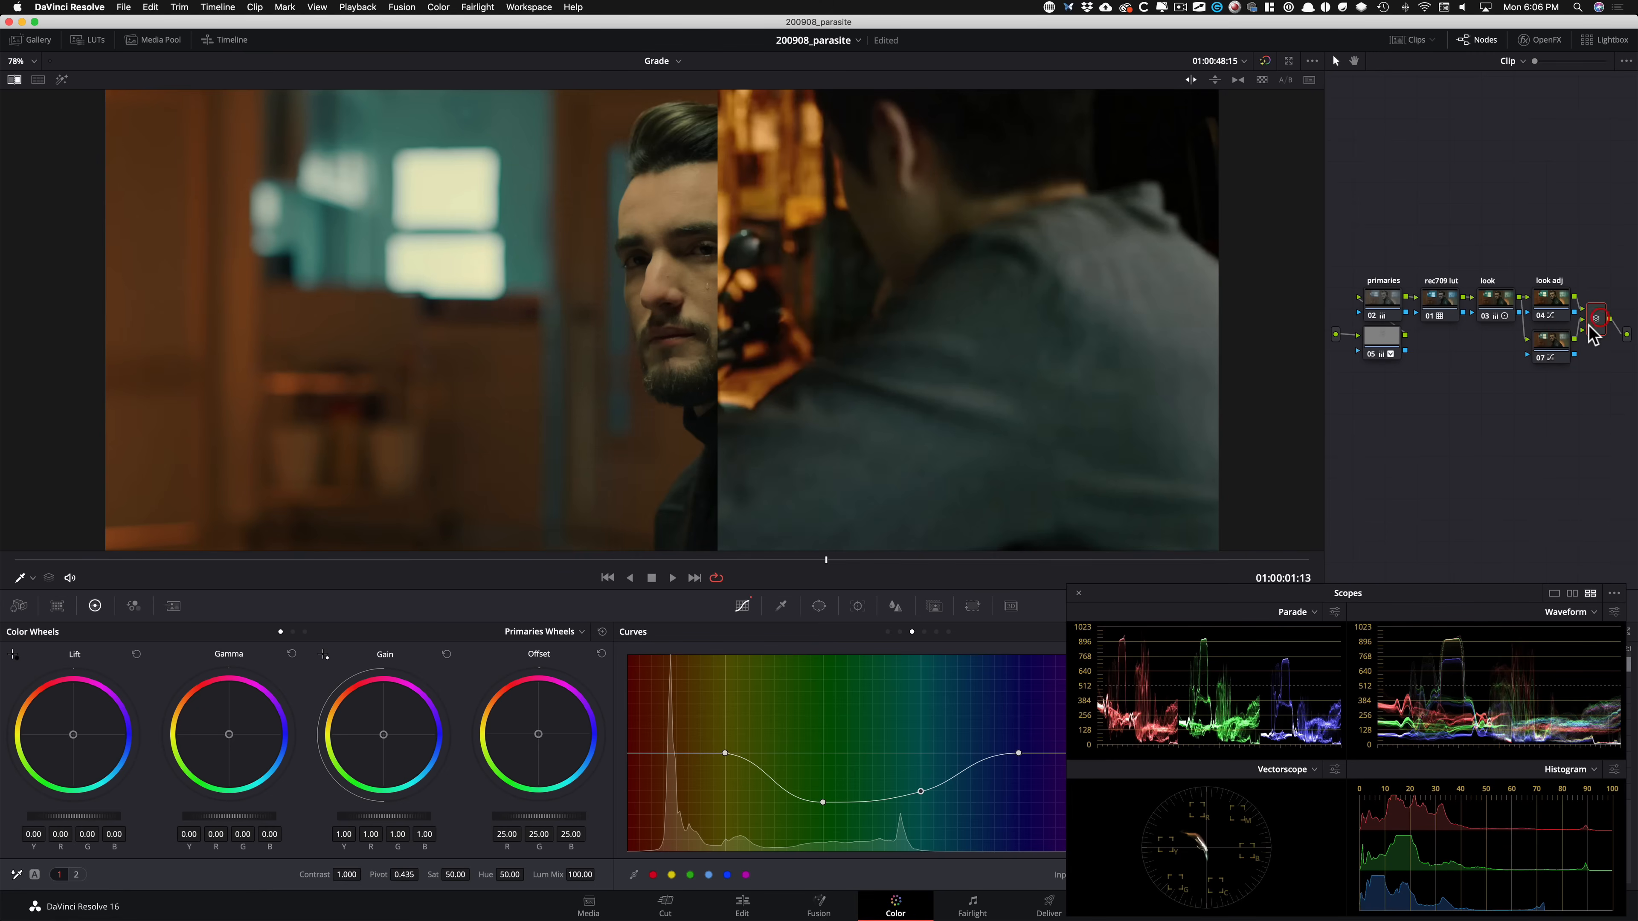
key("alt+s")
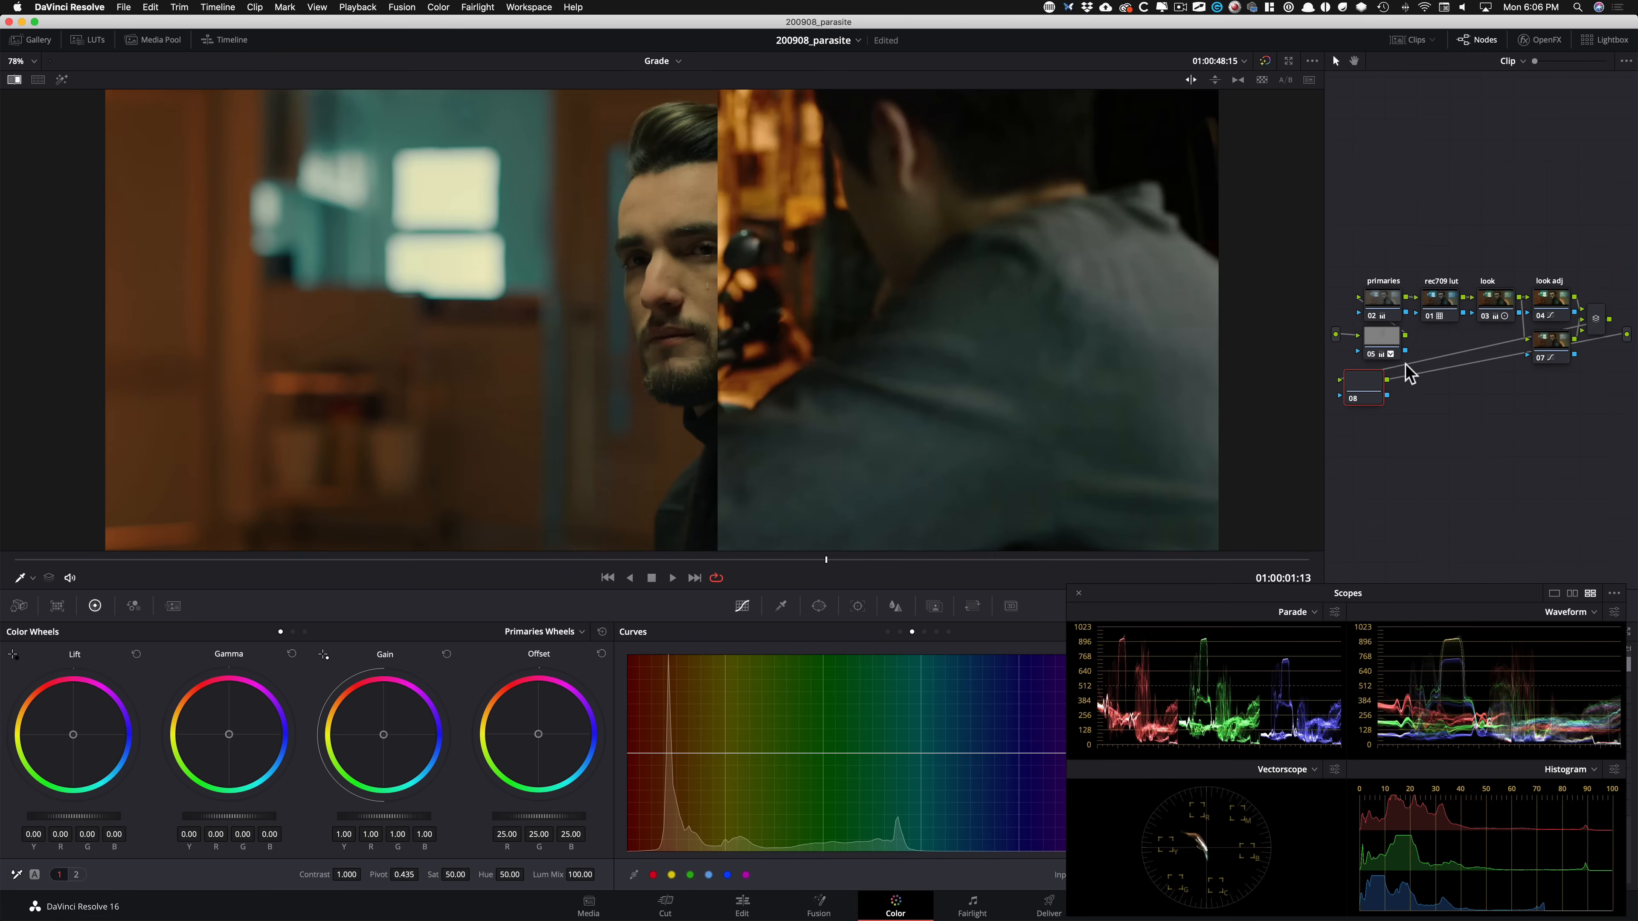
left_click_drag(1372, 383, 1394, 403)
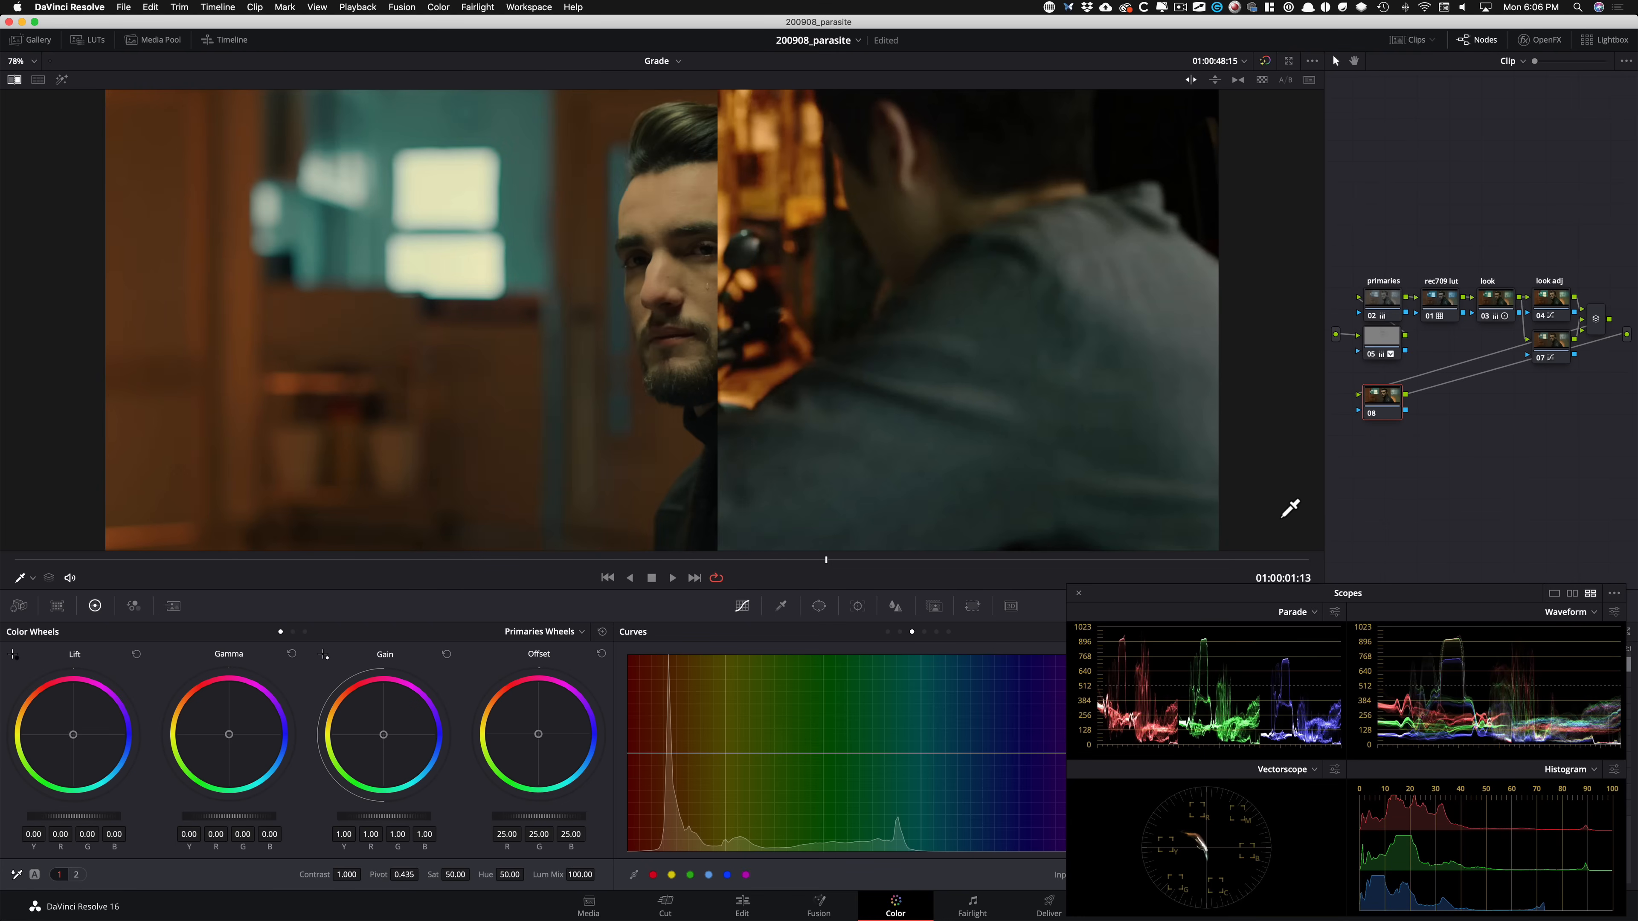
Turn off the wipe and qualify the man's forehead skin tones on node 08 with a matte Denoise of 10.7.
key("super+w")
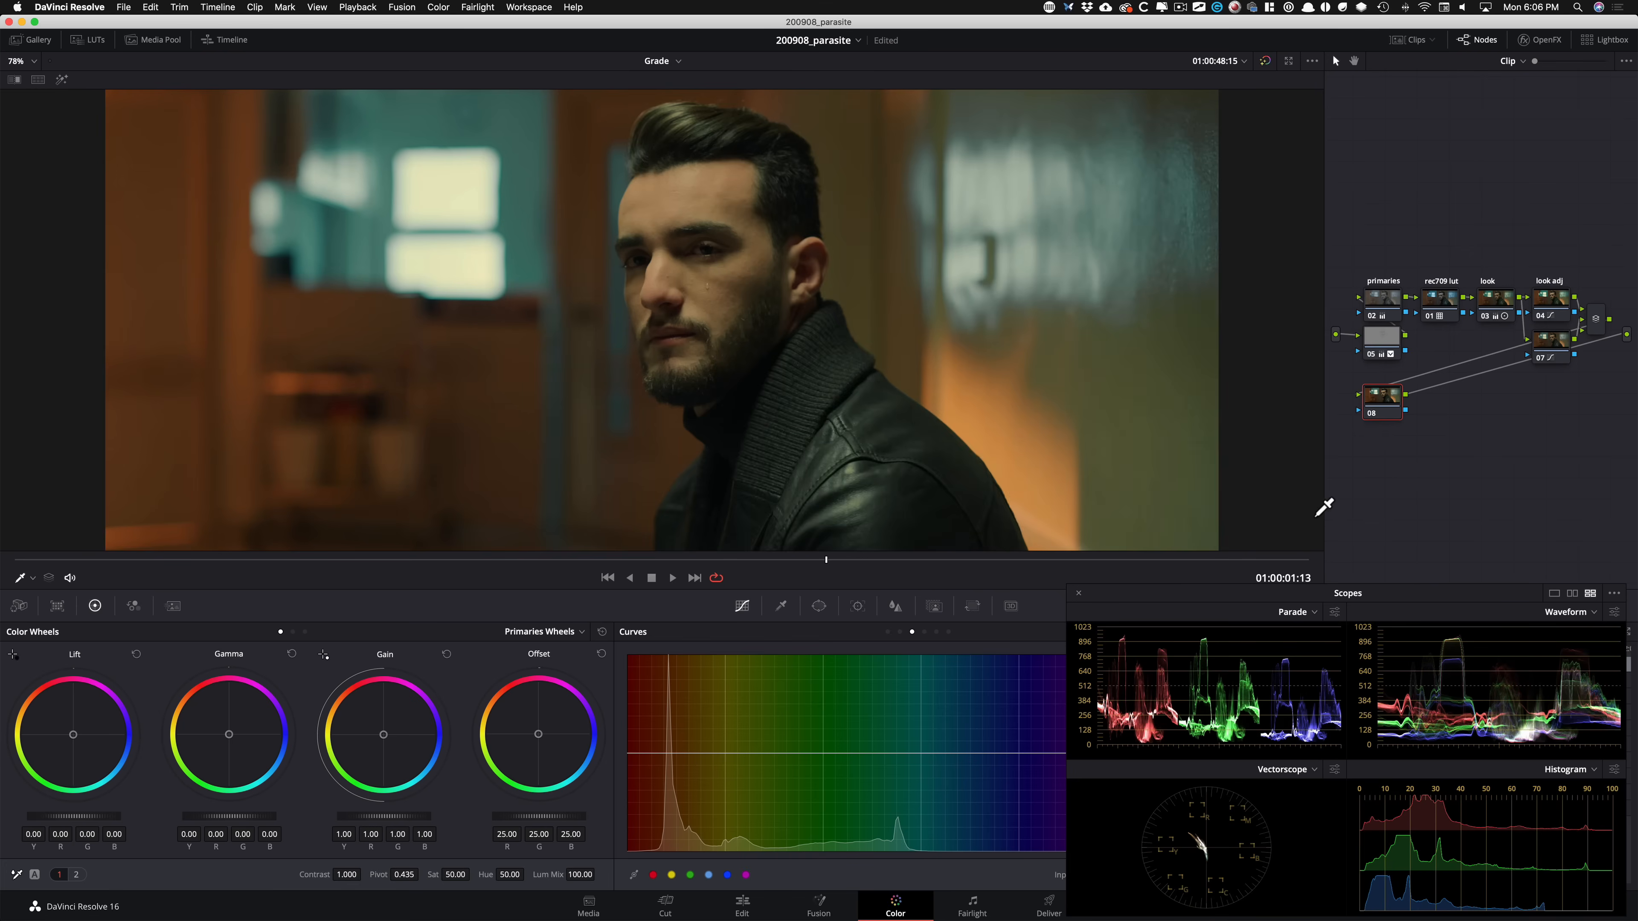
key("q")
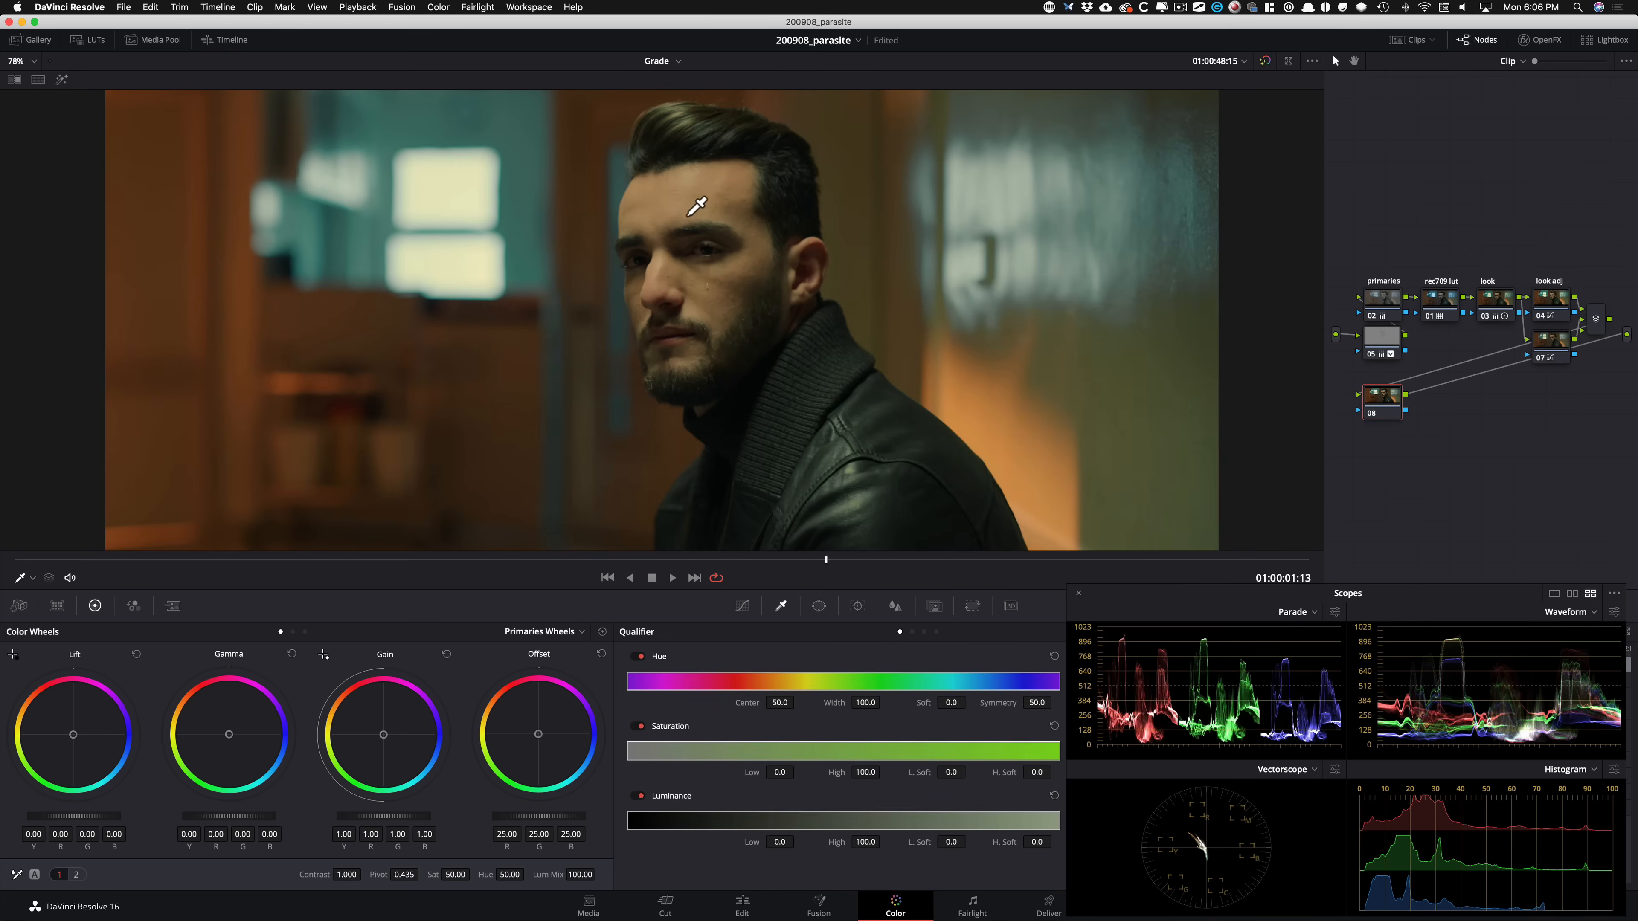
mouse_move(707, 200)
left_mouse_down()
mouse_move(731, 202)
mouse_move(723, 322)
mouse_move(677, 219)
mouse_move(726, 194)
mouse_move(700, 193)
mouse_move(749, 223)
mouse_move(724, 183)
mouse_move(742, 217)
mouse_move(704, 178)
mouse_move(730, 198)
mouse_move(701, 204)
mouse_move(731, 180)
mouse_move(684, 186)
mouse_move(725, 187)
mouse_move(713, 195)
left_mouse_up()
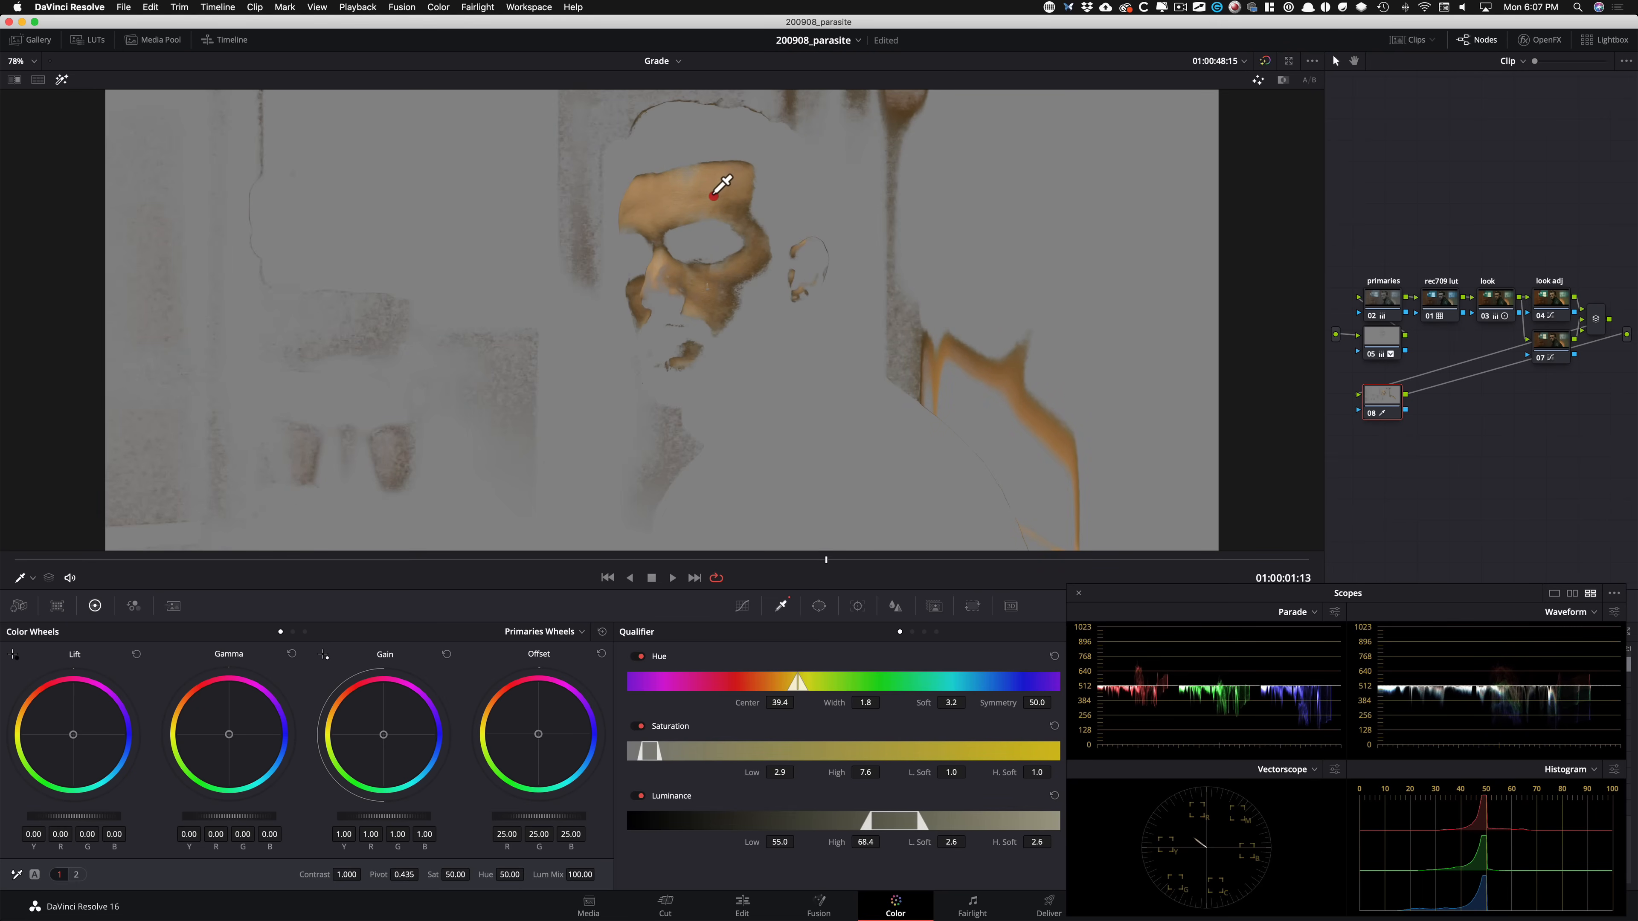
mouse_move(714, 192)
left_mouse_down()
mouse_move(677, 201)
mouse_move(691, 200)
left_mouse_up()
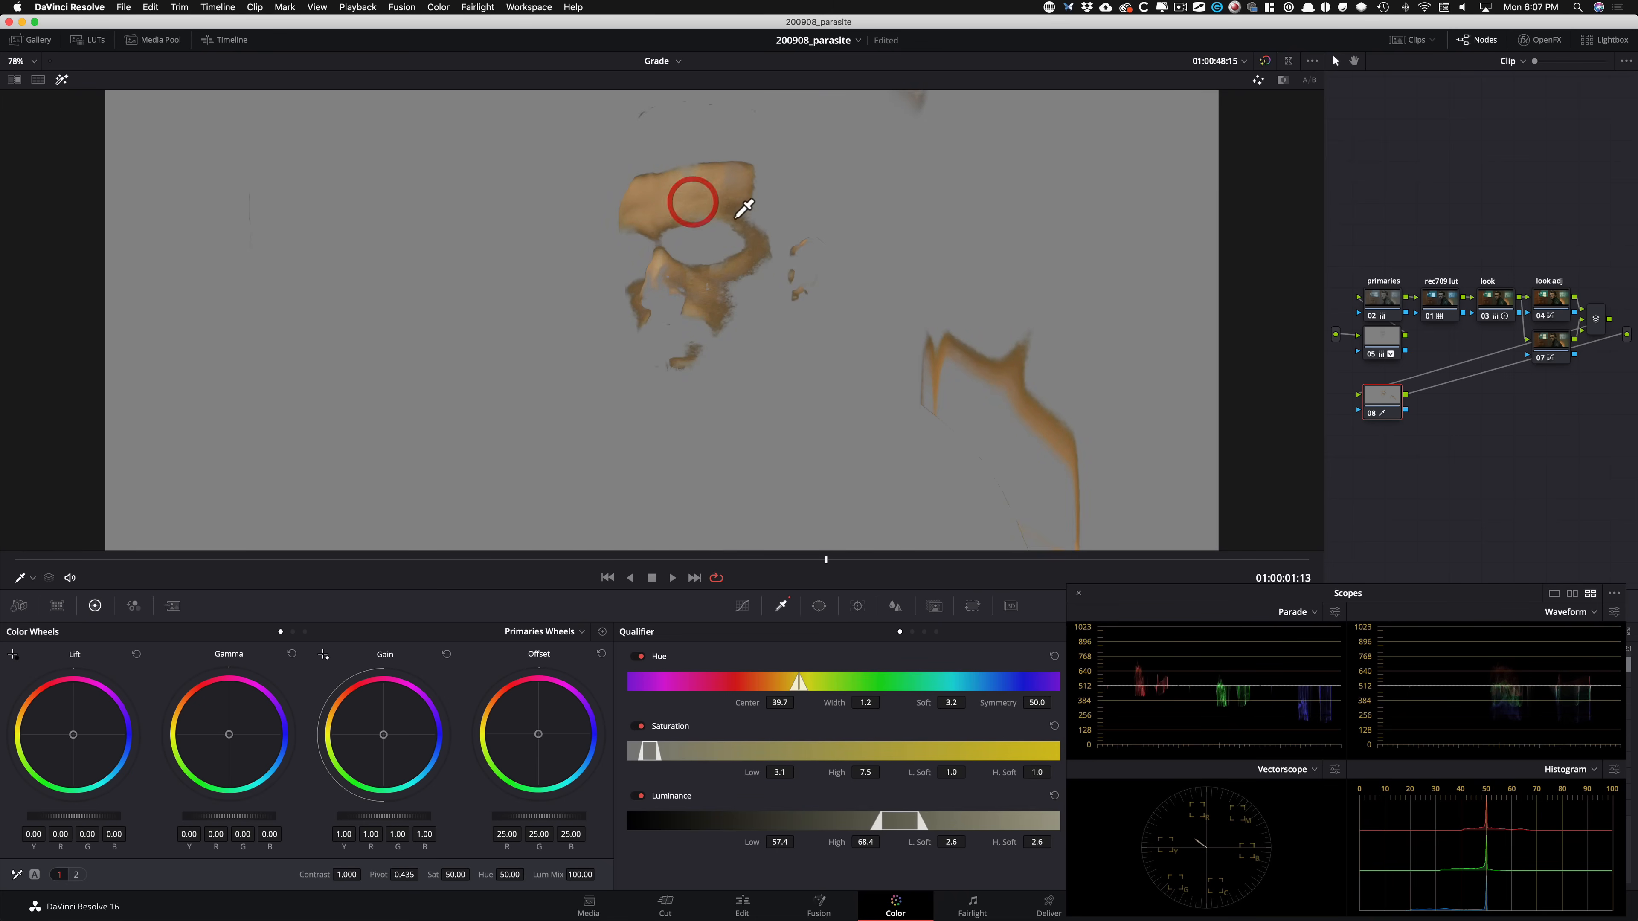
left_click_drag(1167, 589, 1124, 229)
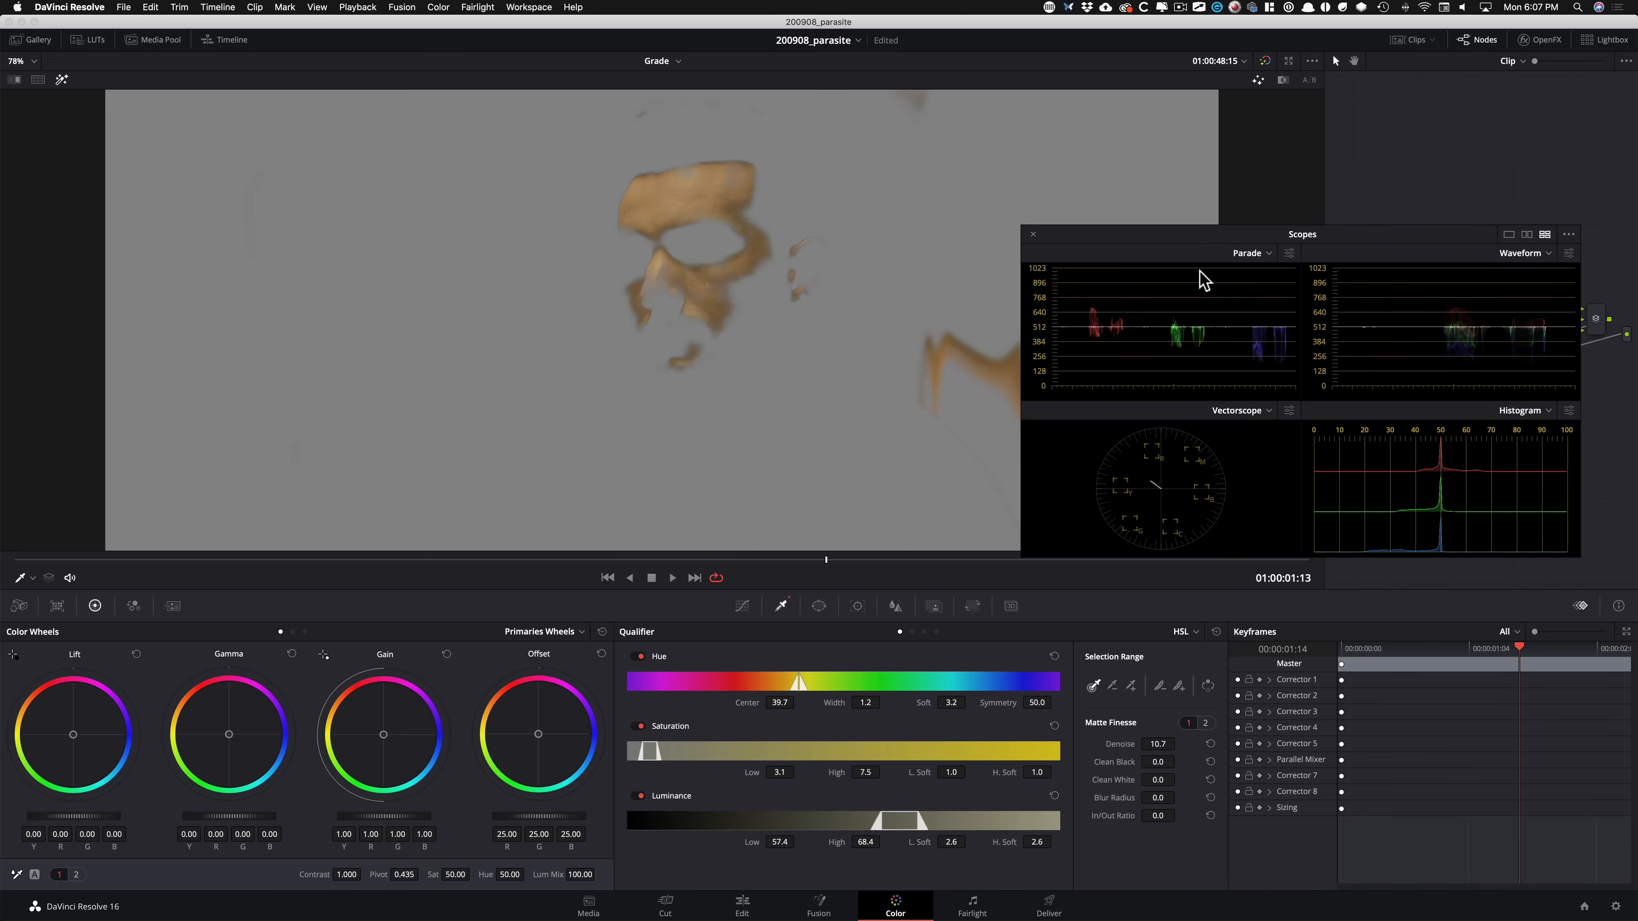
left_click_drag(1143, 243, 1154, 572)
left_click_drag(1270, 575, 1305, 605)
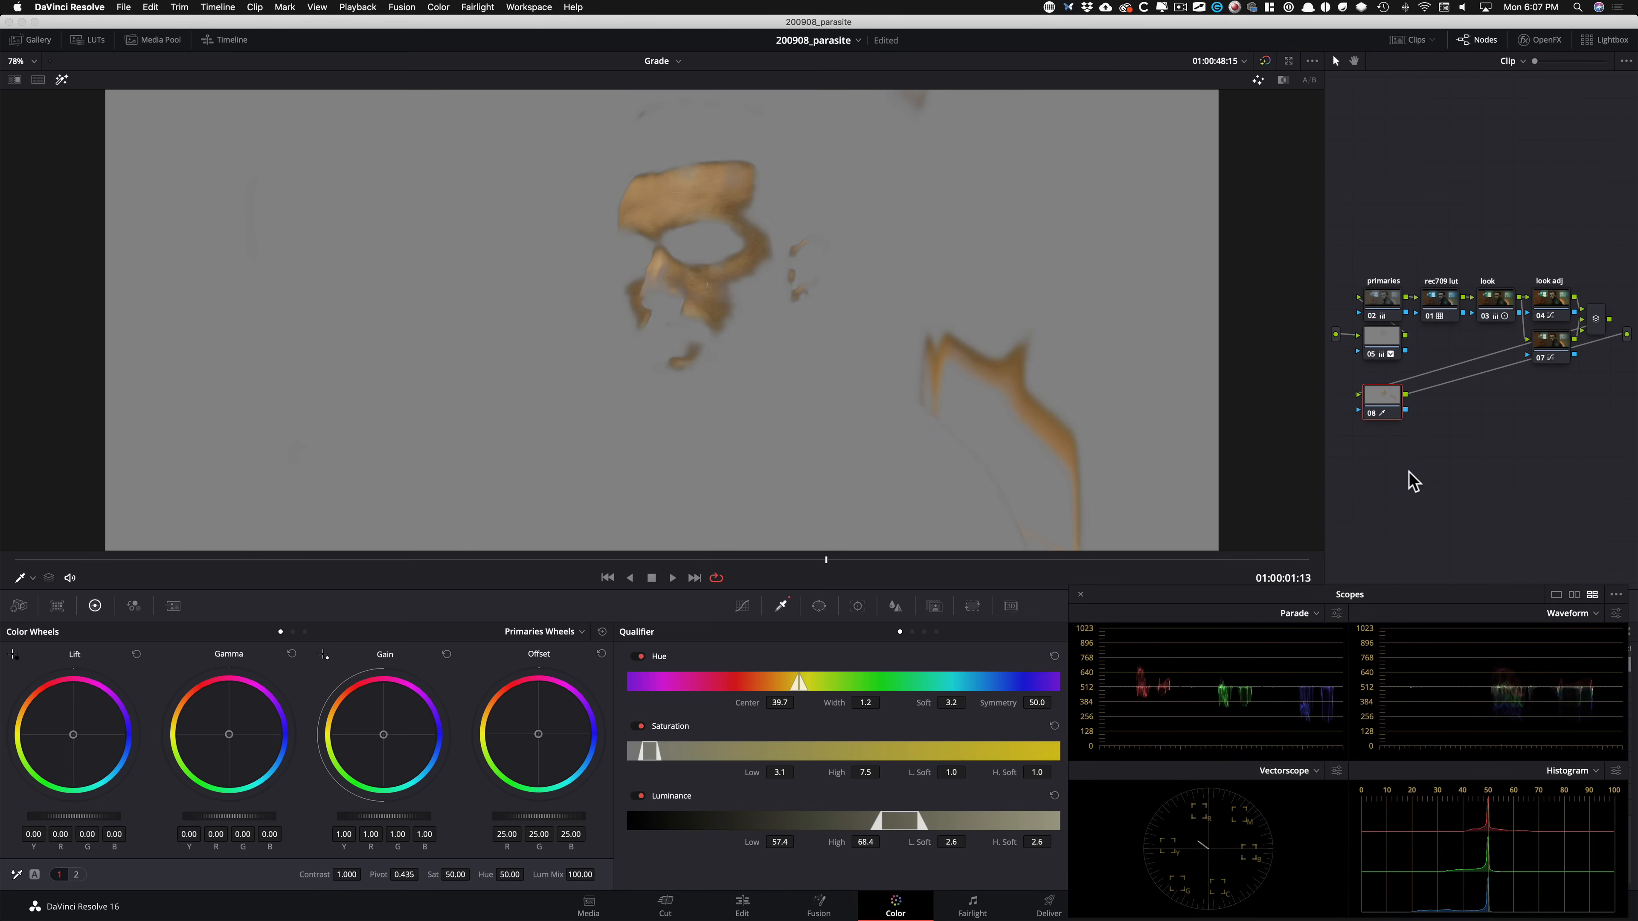
Fit a tilted circular window around the face on node 08 and track it forward and in reverse.
key("alt+shift+w")
key("alt+c")
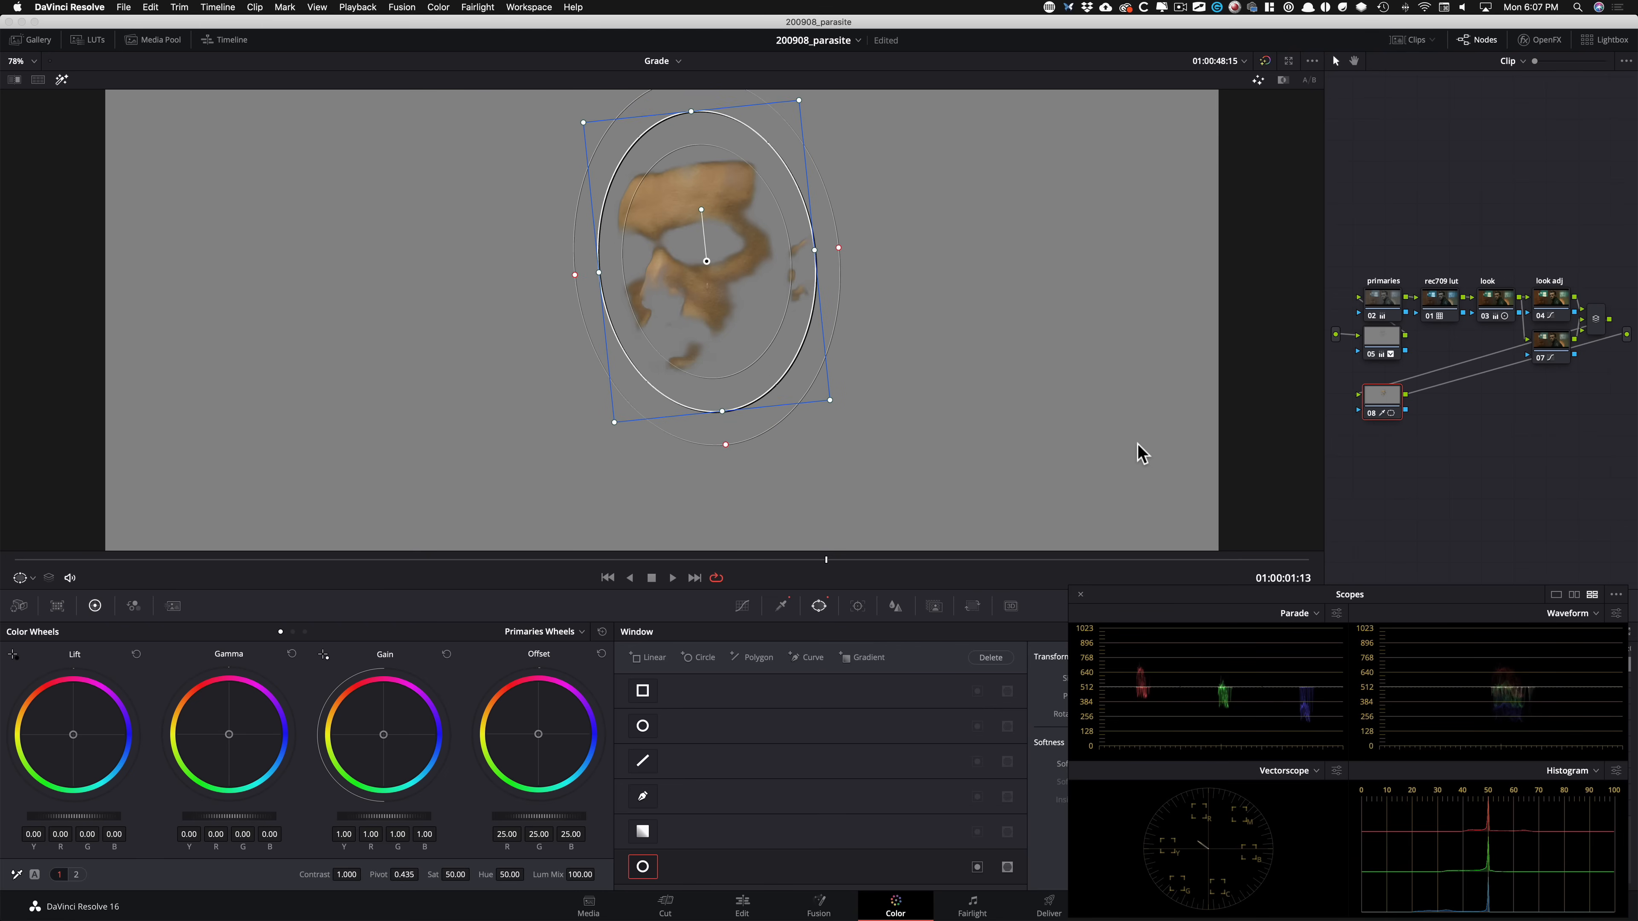
key("super+t")
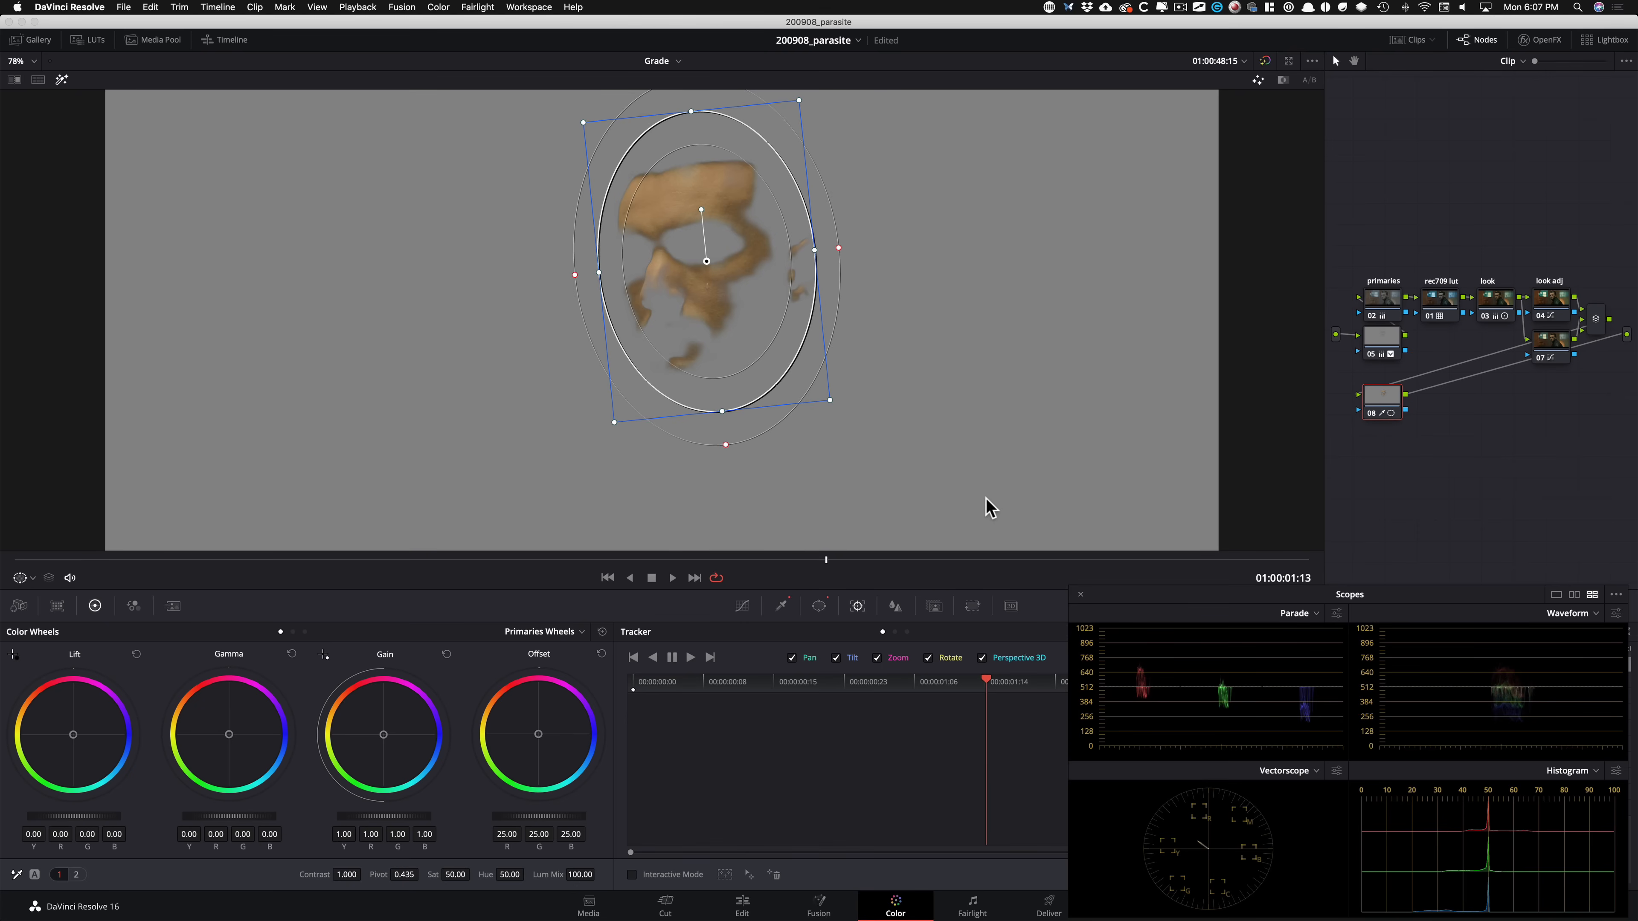
key("super+t")
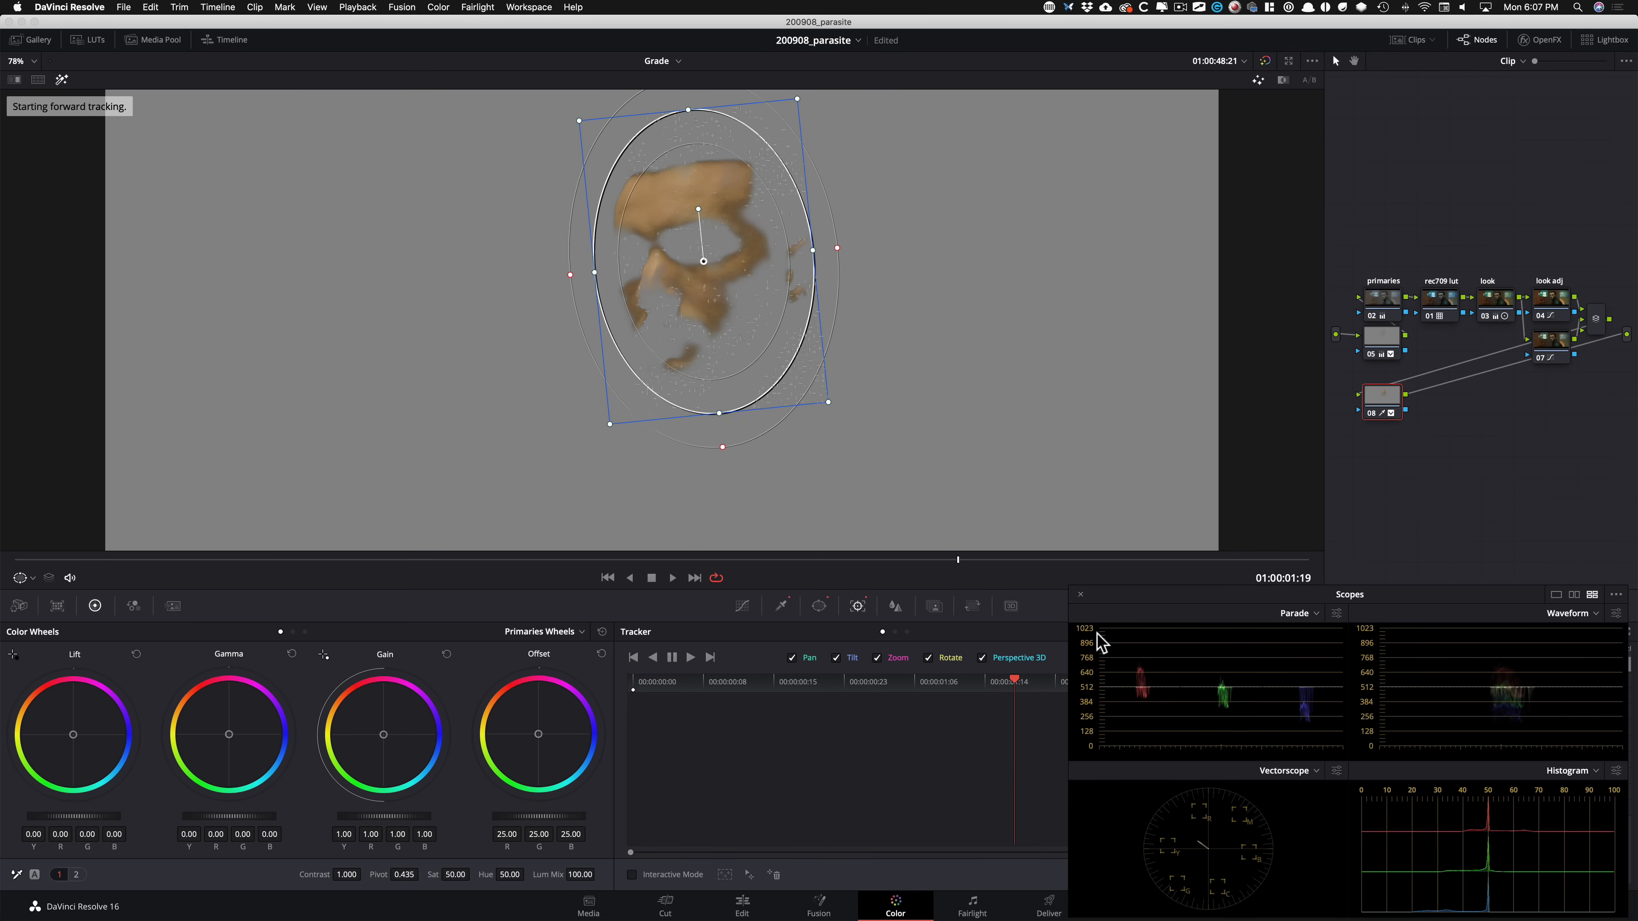
left_click(995, 679)
key("alt+t")
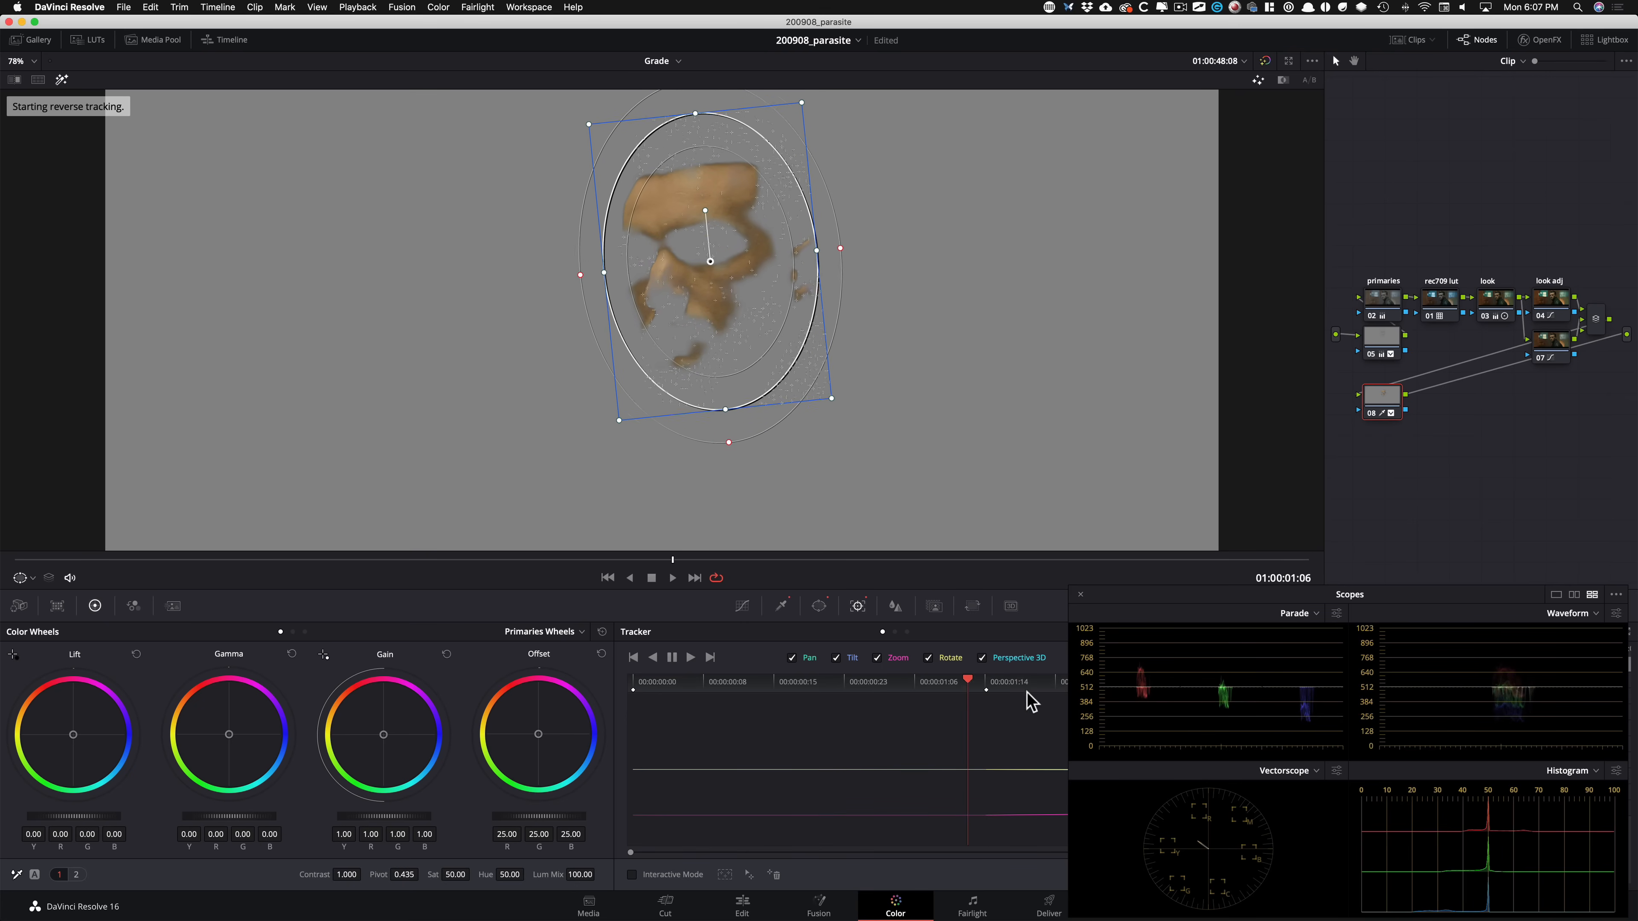
Scrub through the clip to check that the tracked window follows the face, toggling the highlight view.
key("shift+h")
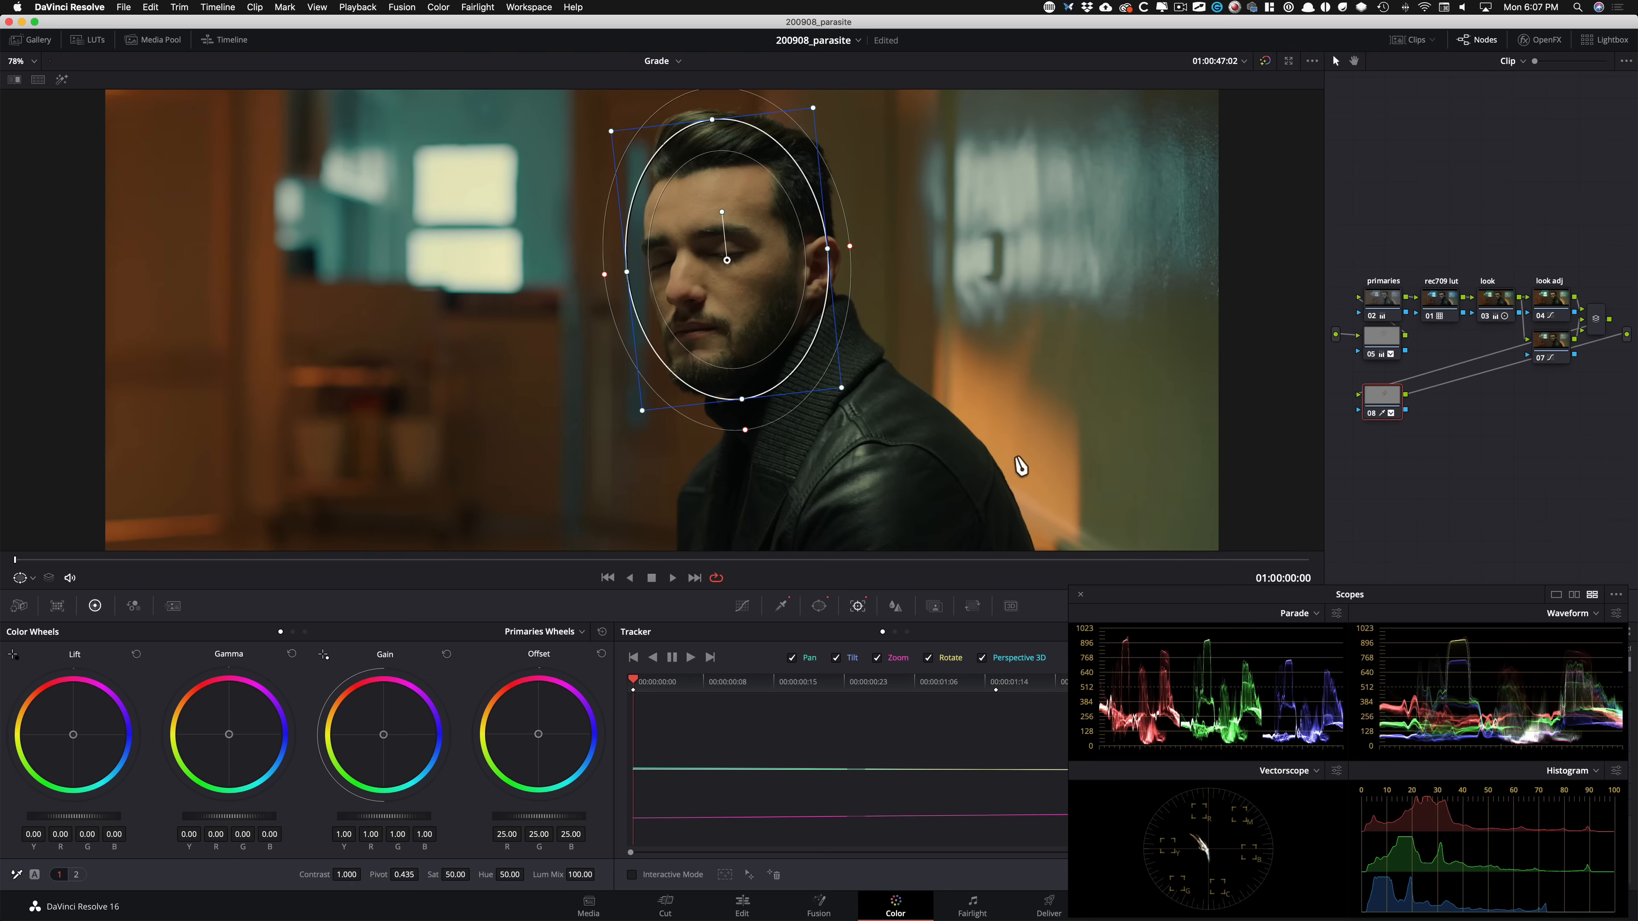
left_click_drag(563, 560, 935, 571)
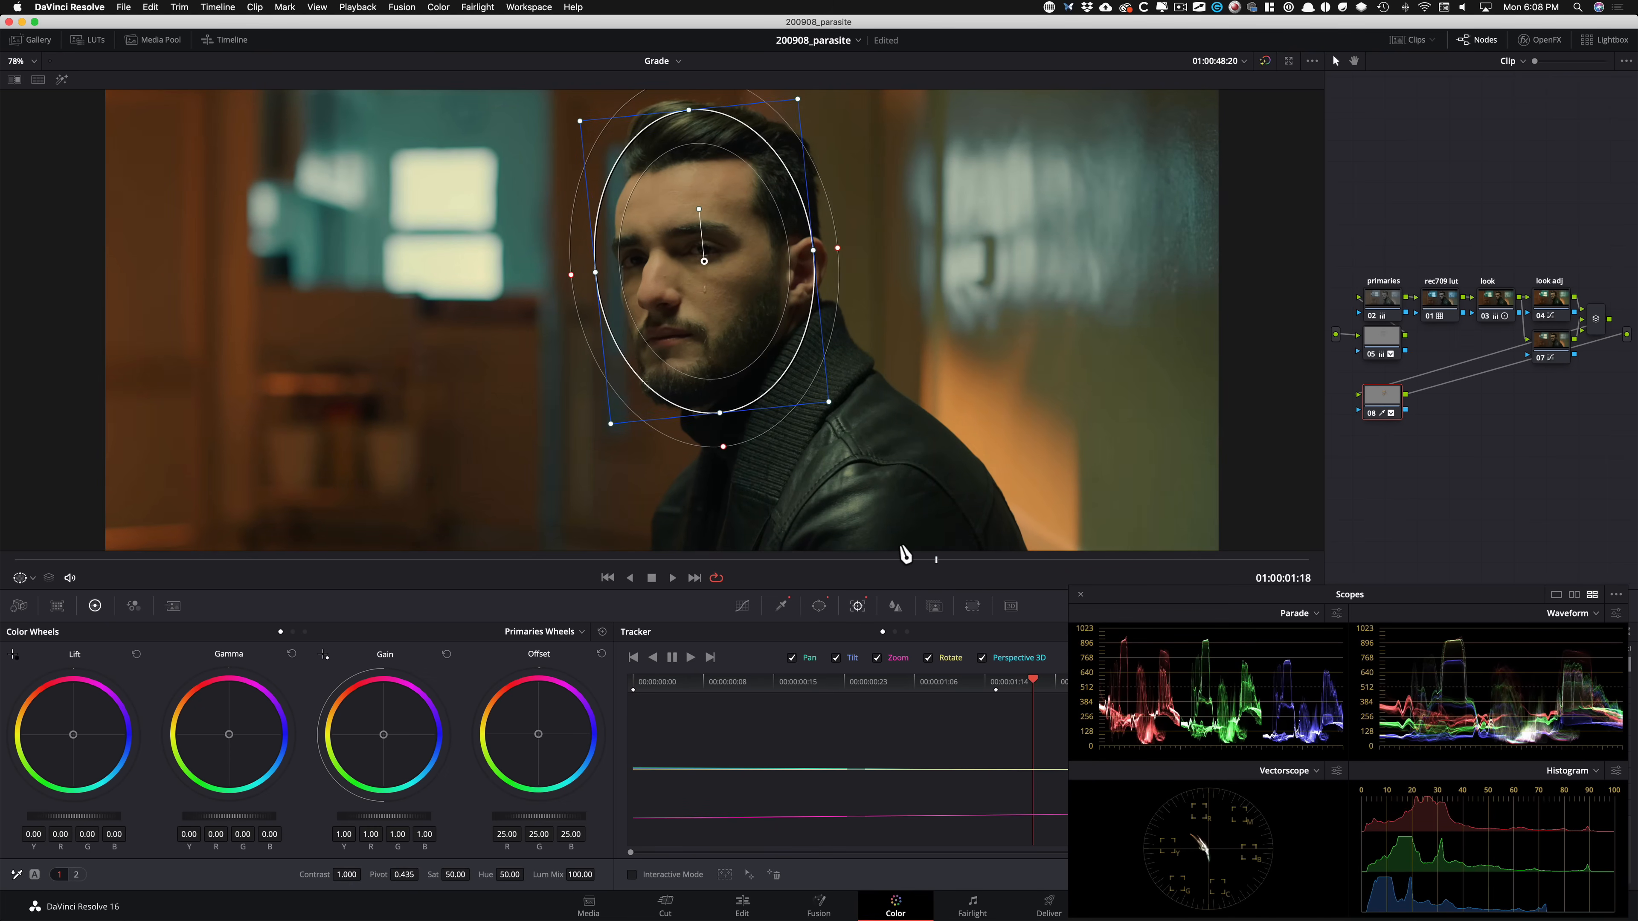
key("shift+h")
left_click_drag(936, 561, 738, 559)
key("shift+h")
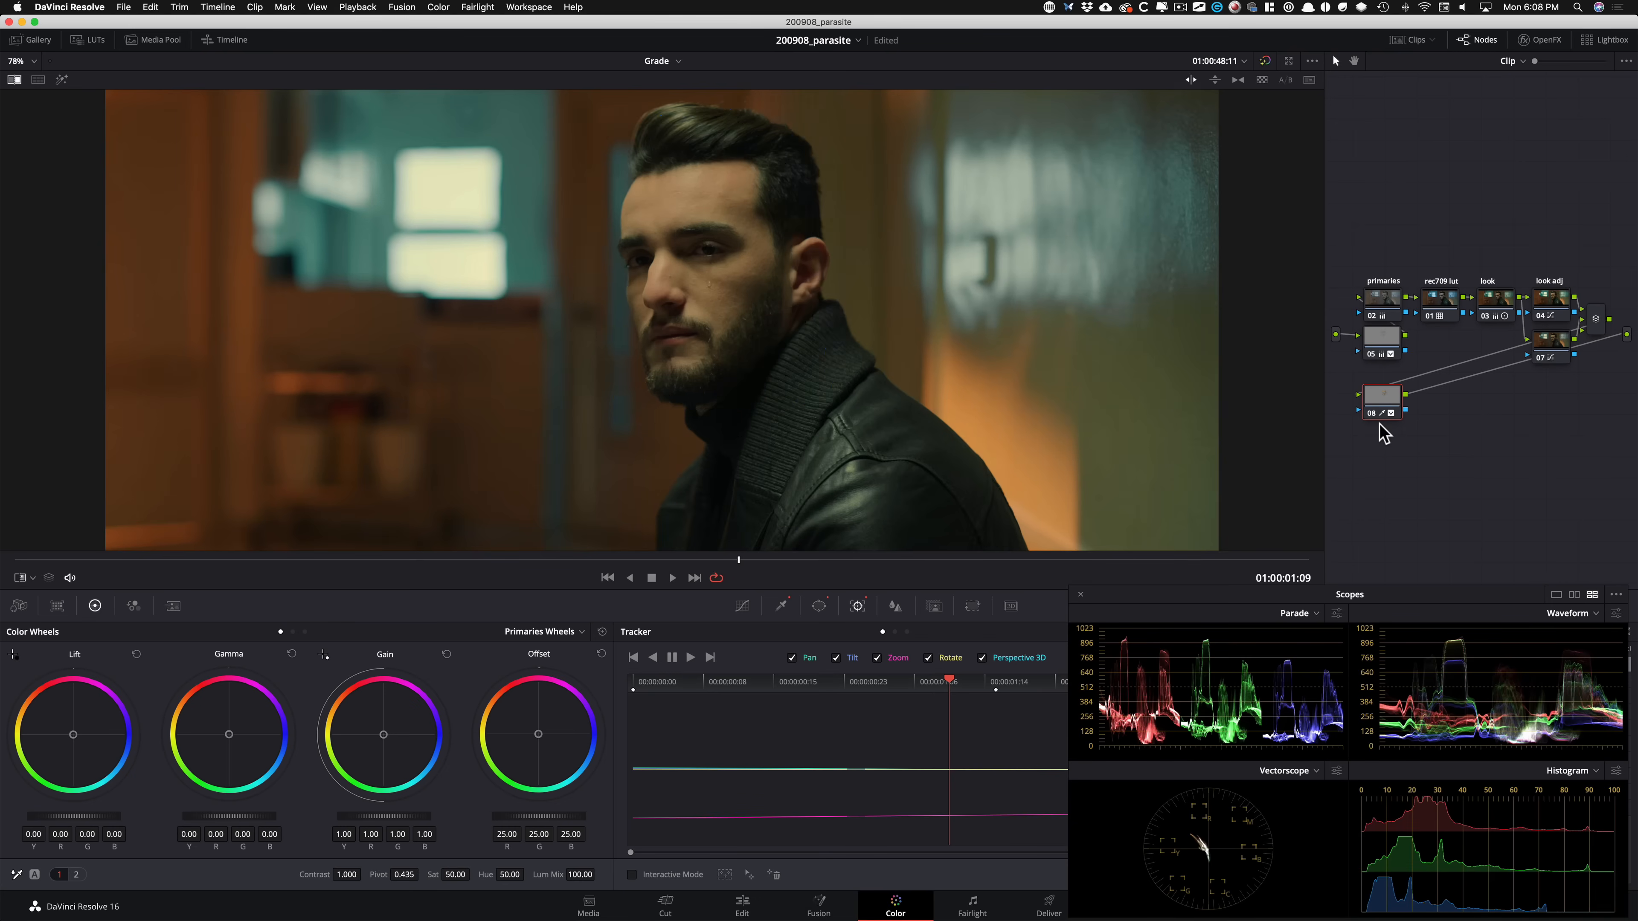
Invert the wipe to compare both faces and set the skin node's Gain to Y 0.98, R 1.00, G 0.95, B 0.96.
key("super+w")
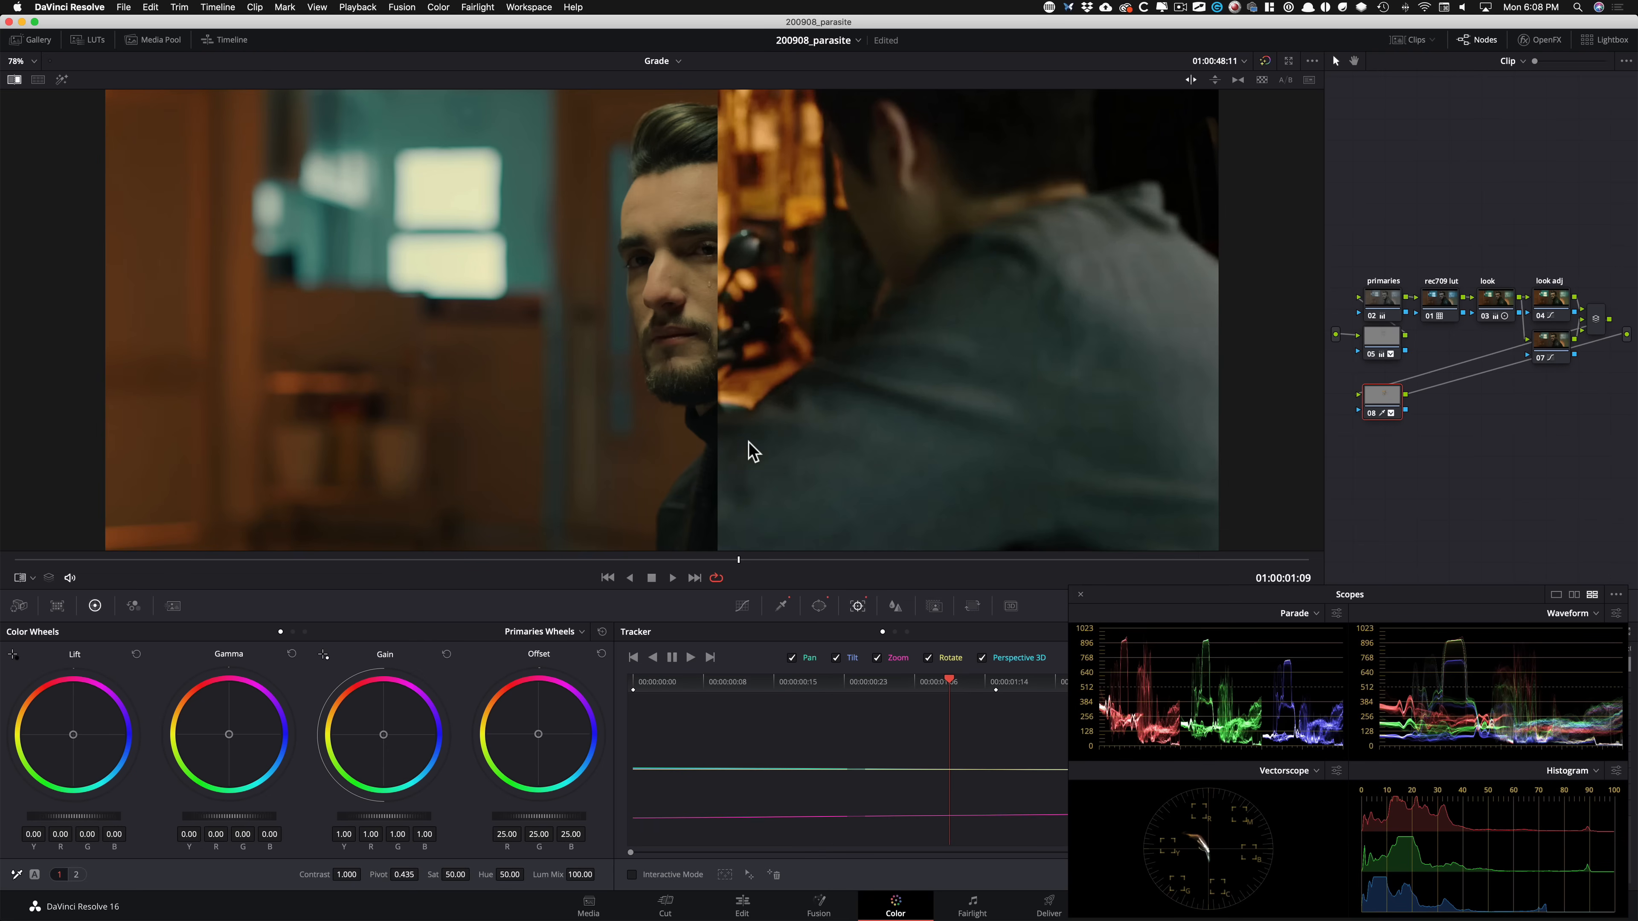
key("alt+w")
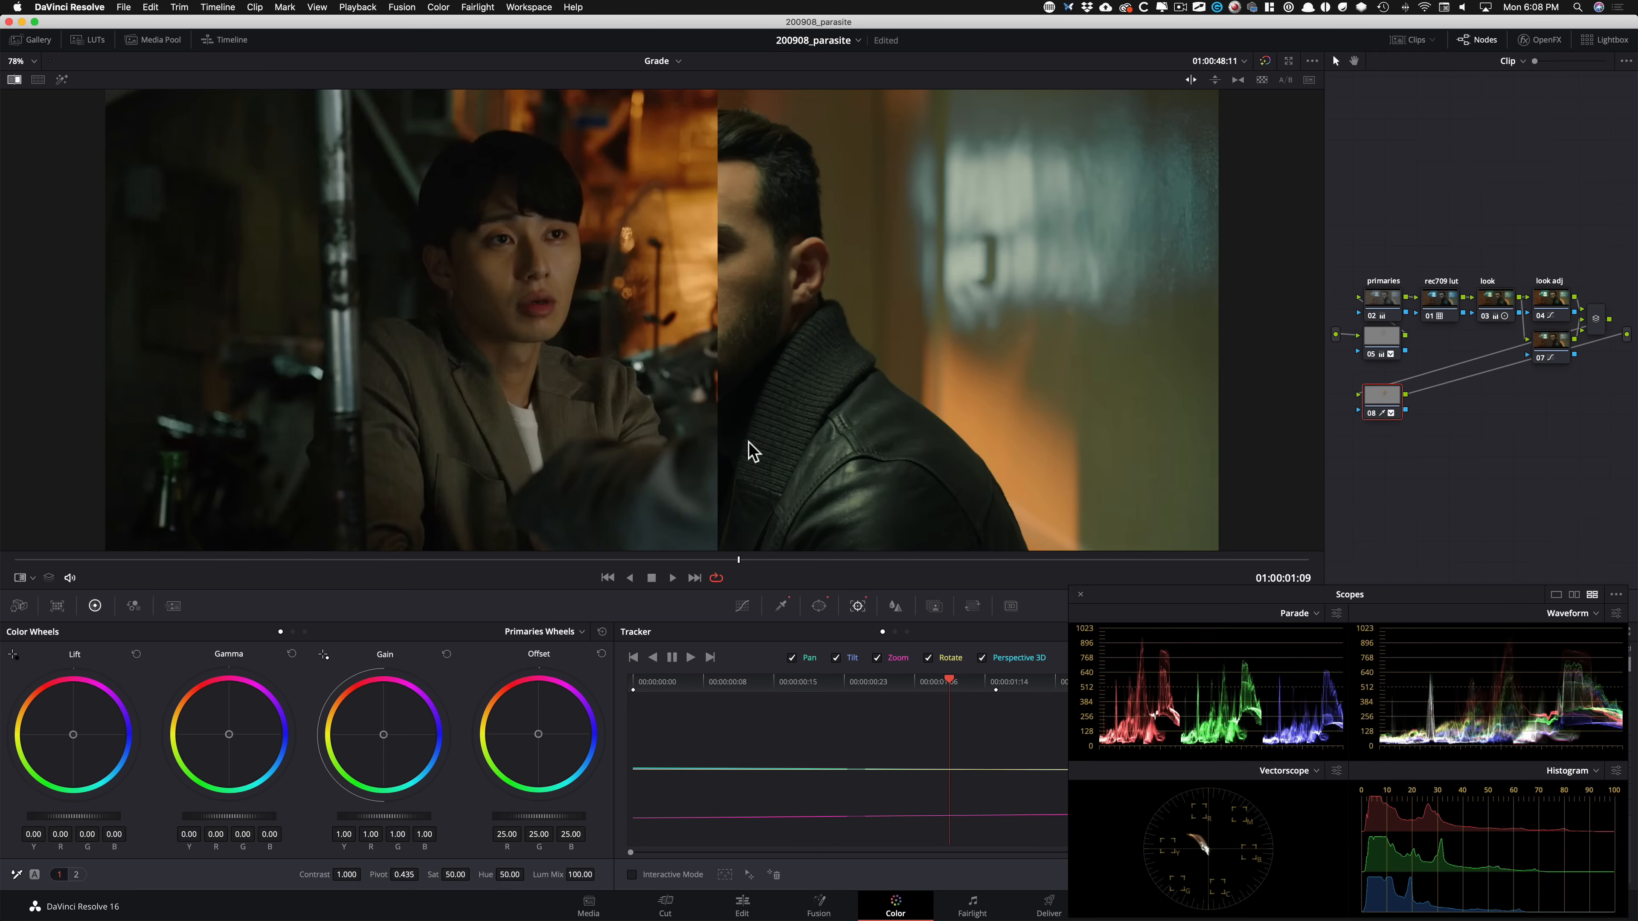
left_click_drag(1044, 233, 1197, 312)
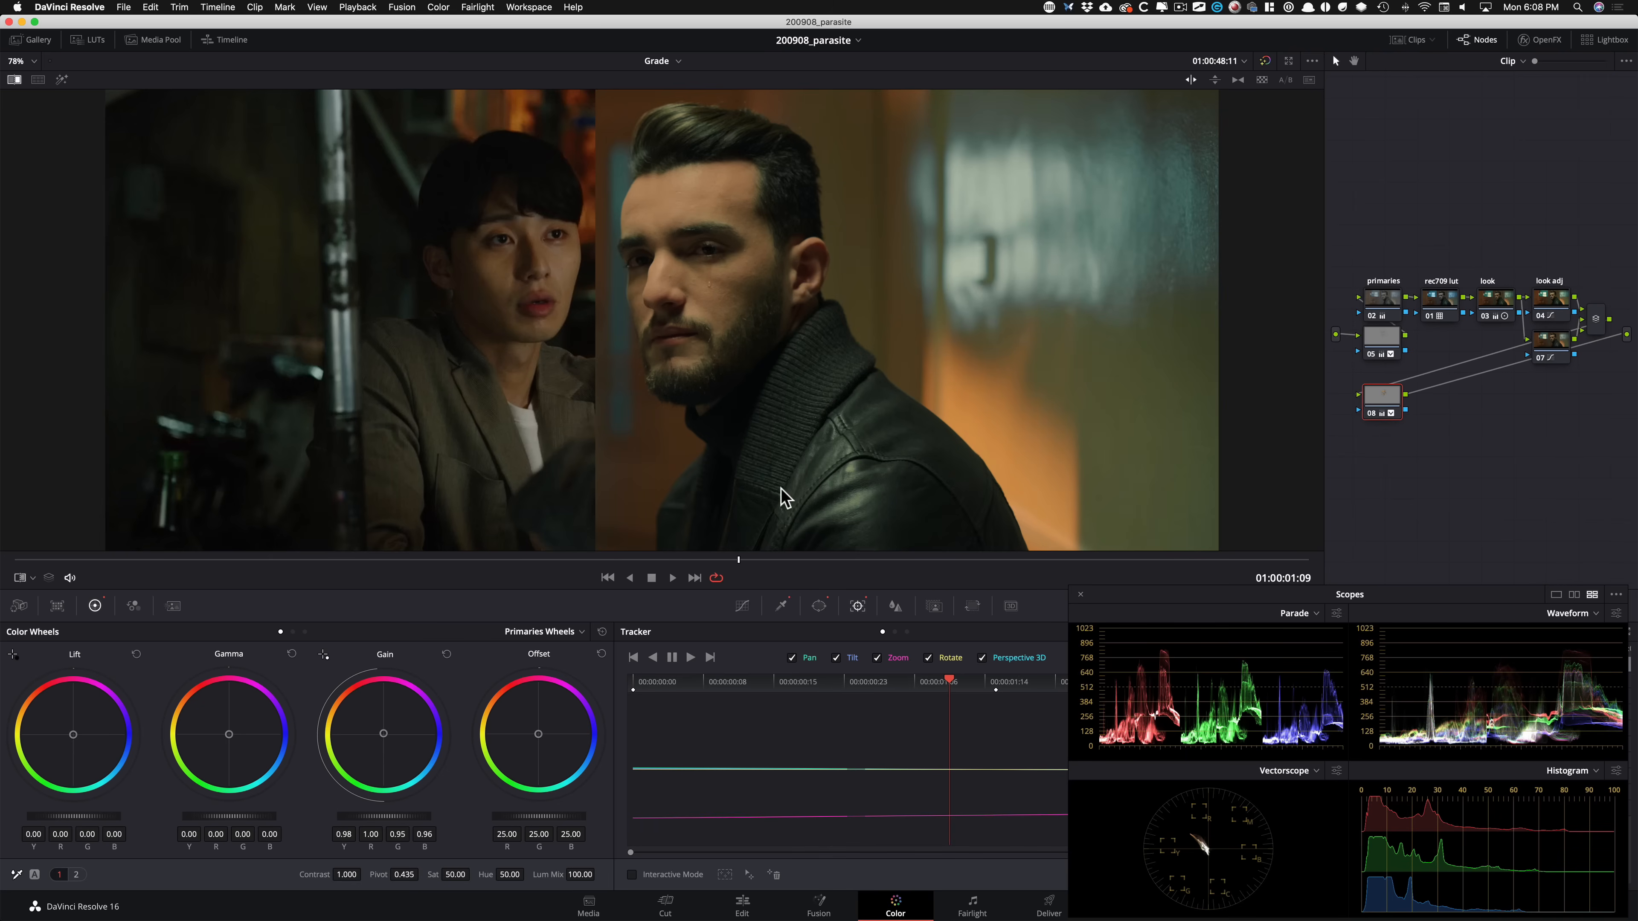
Set the skin node's Gamma to R -0.01, G 0.01, B 0.01 and its Saturation to 57.20, checking against the wiped still.
key("alt+shift+c")
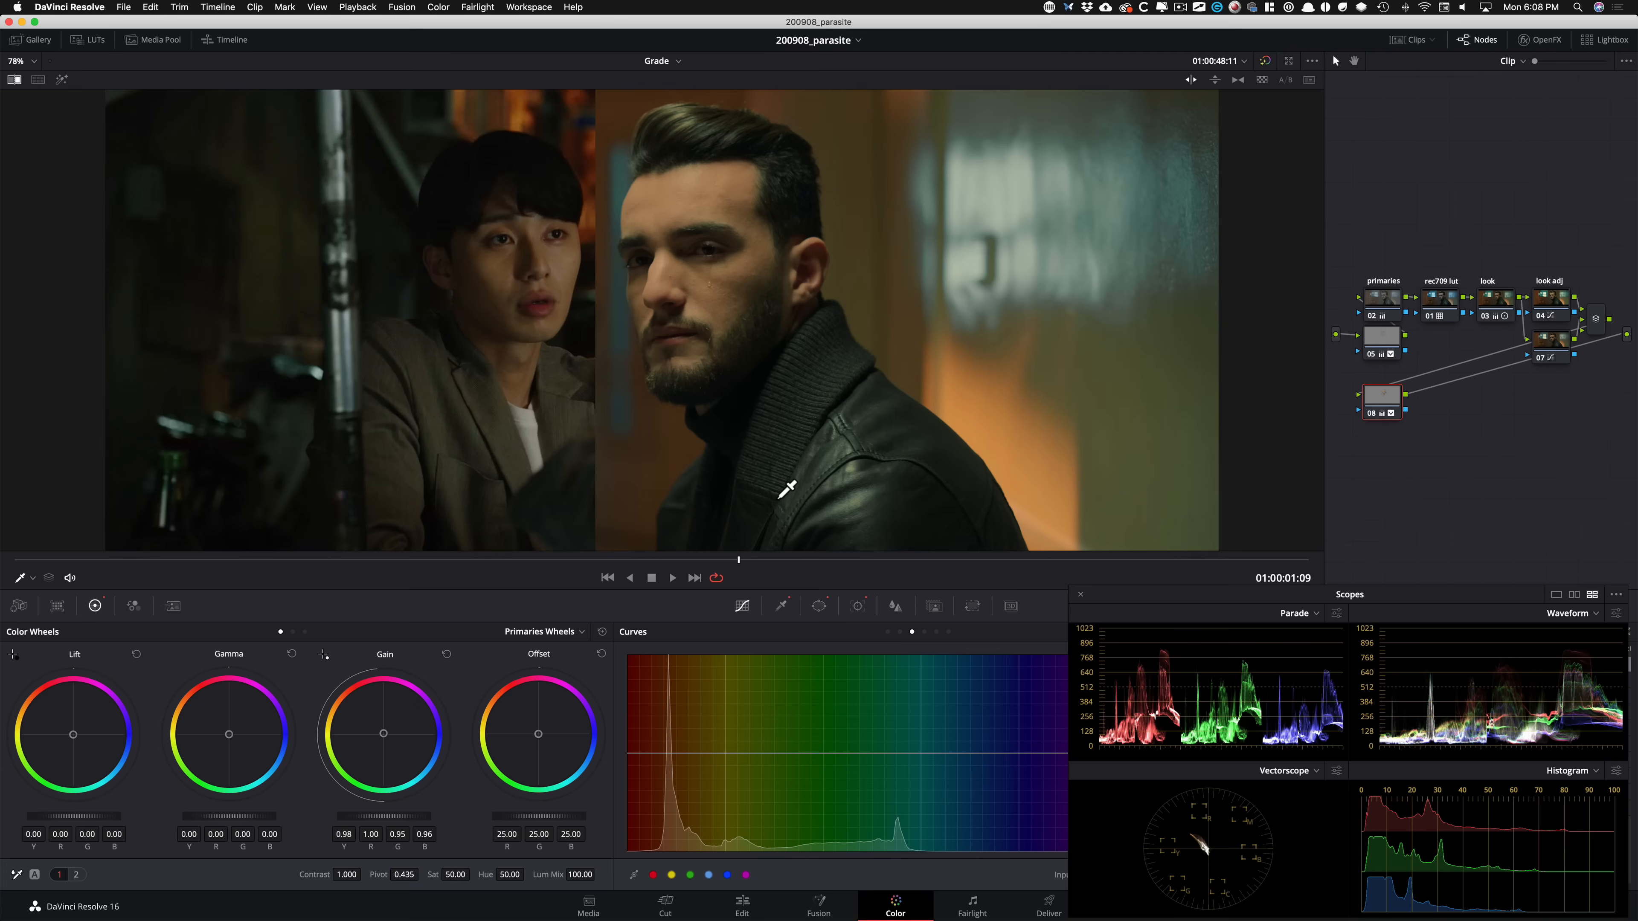
key("alt+shift+c")
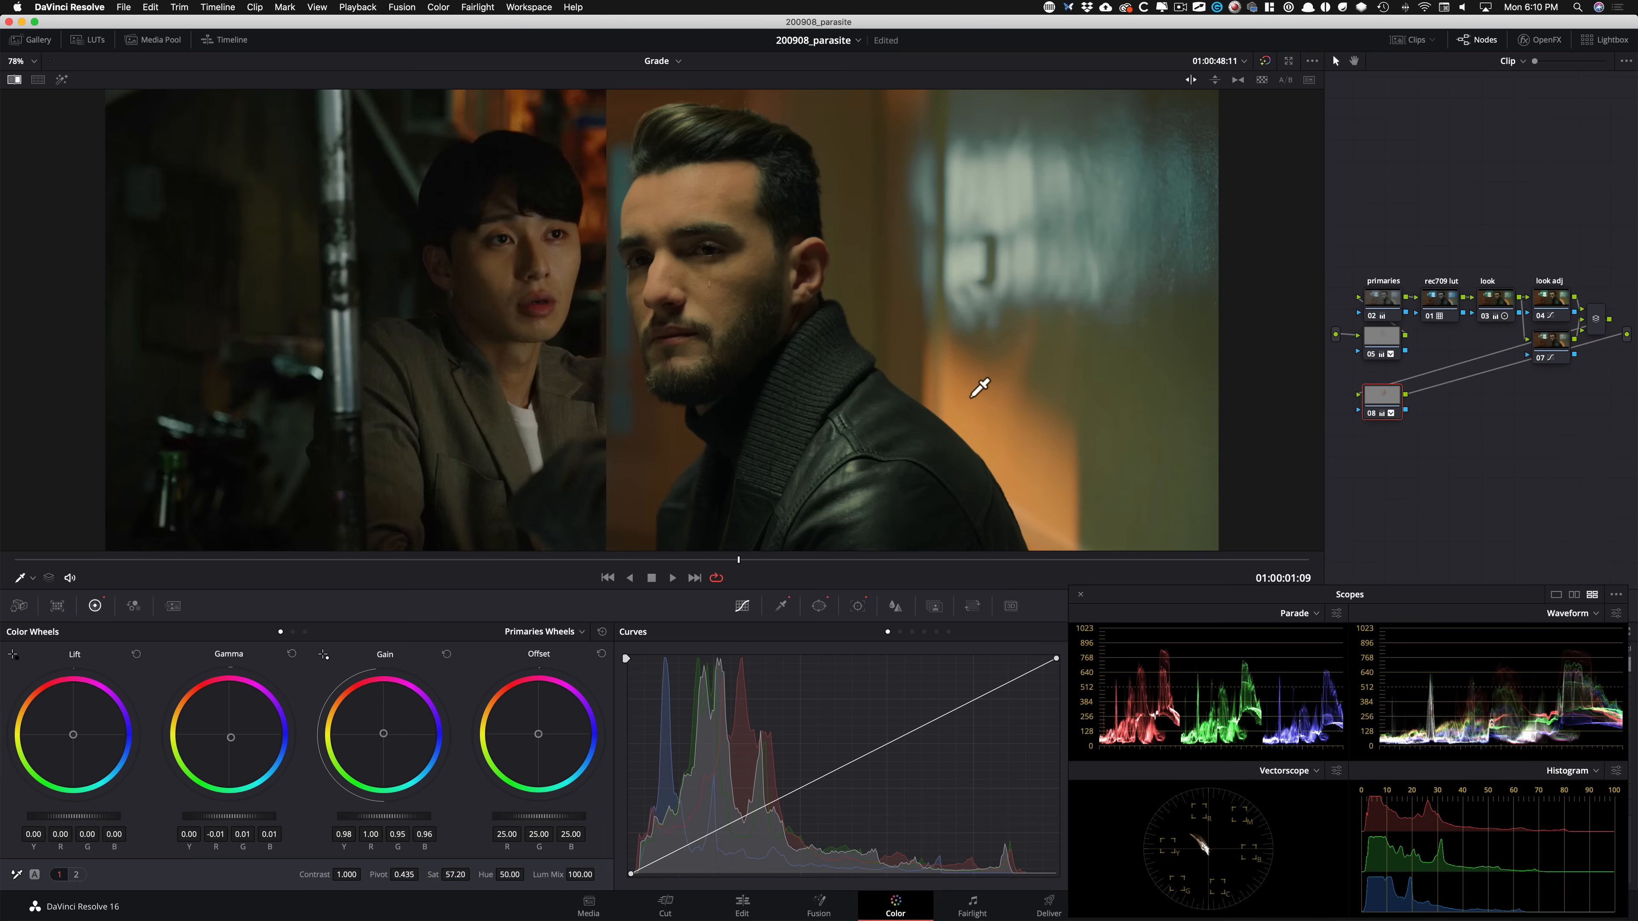
left_click_drag(1052, 388, 1140, 412)
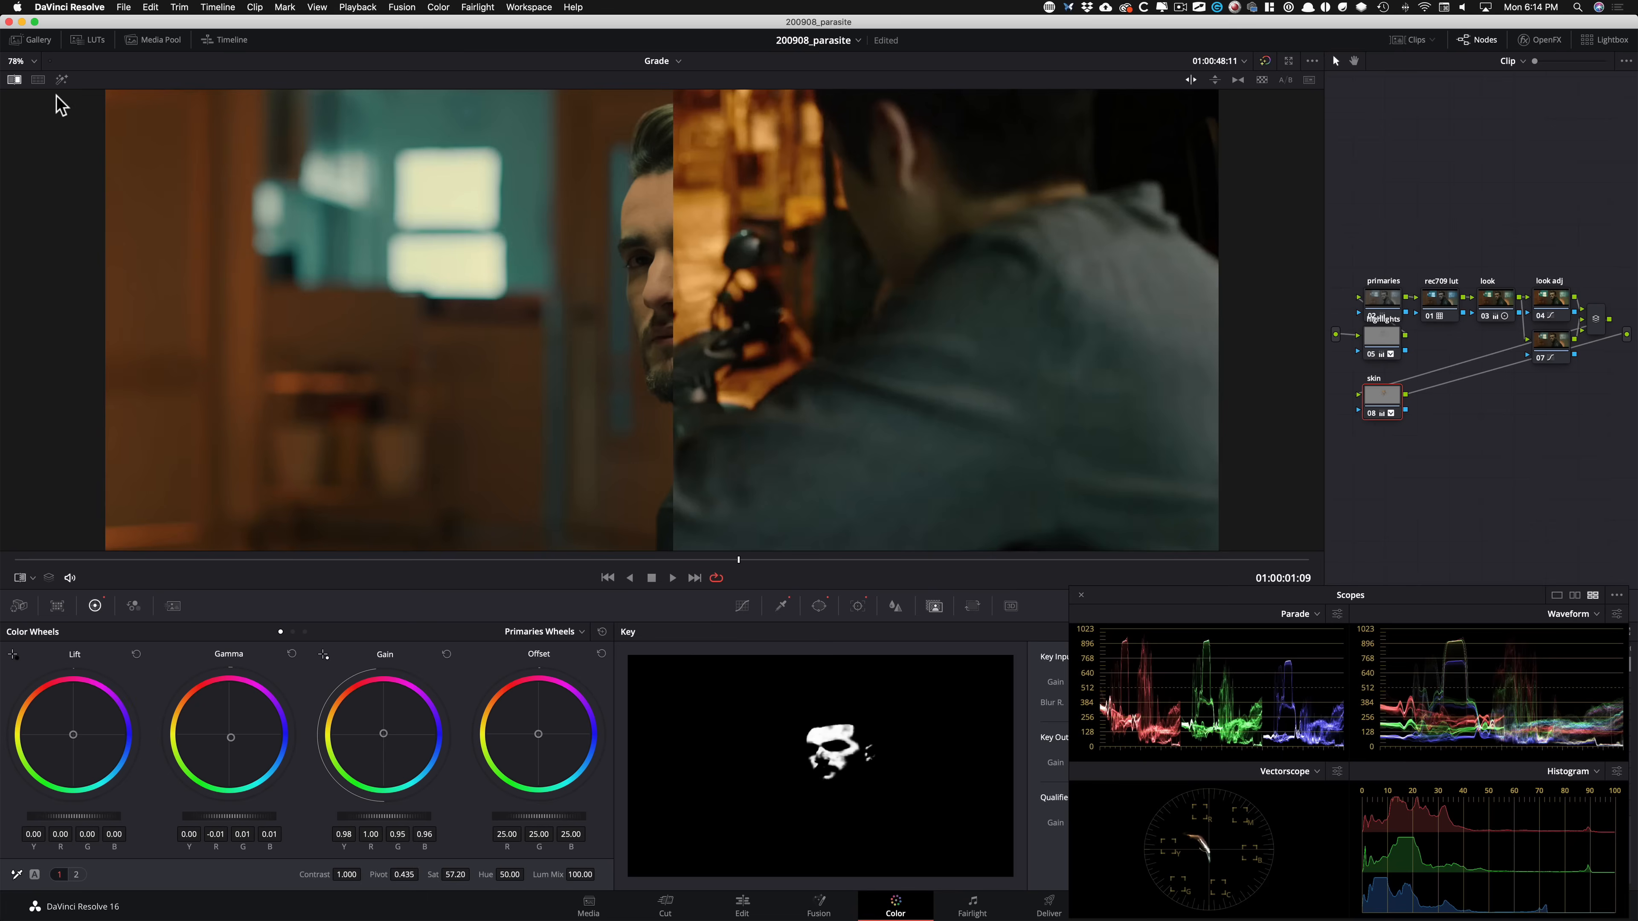
Replace the wipe with a split-screen view of the portrait beside the selected Parasite still.
left_click(38, 80)
left_click(38, 80)
left_click(38, 79)
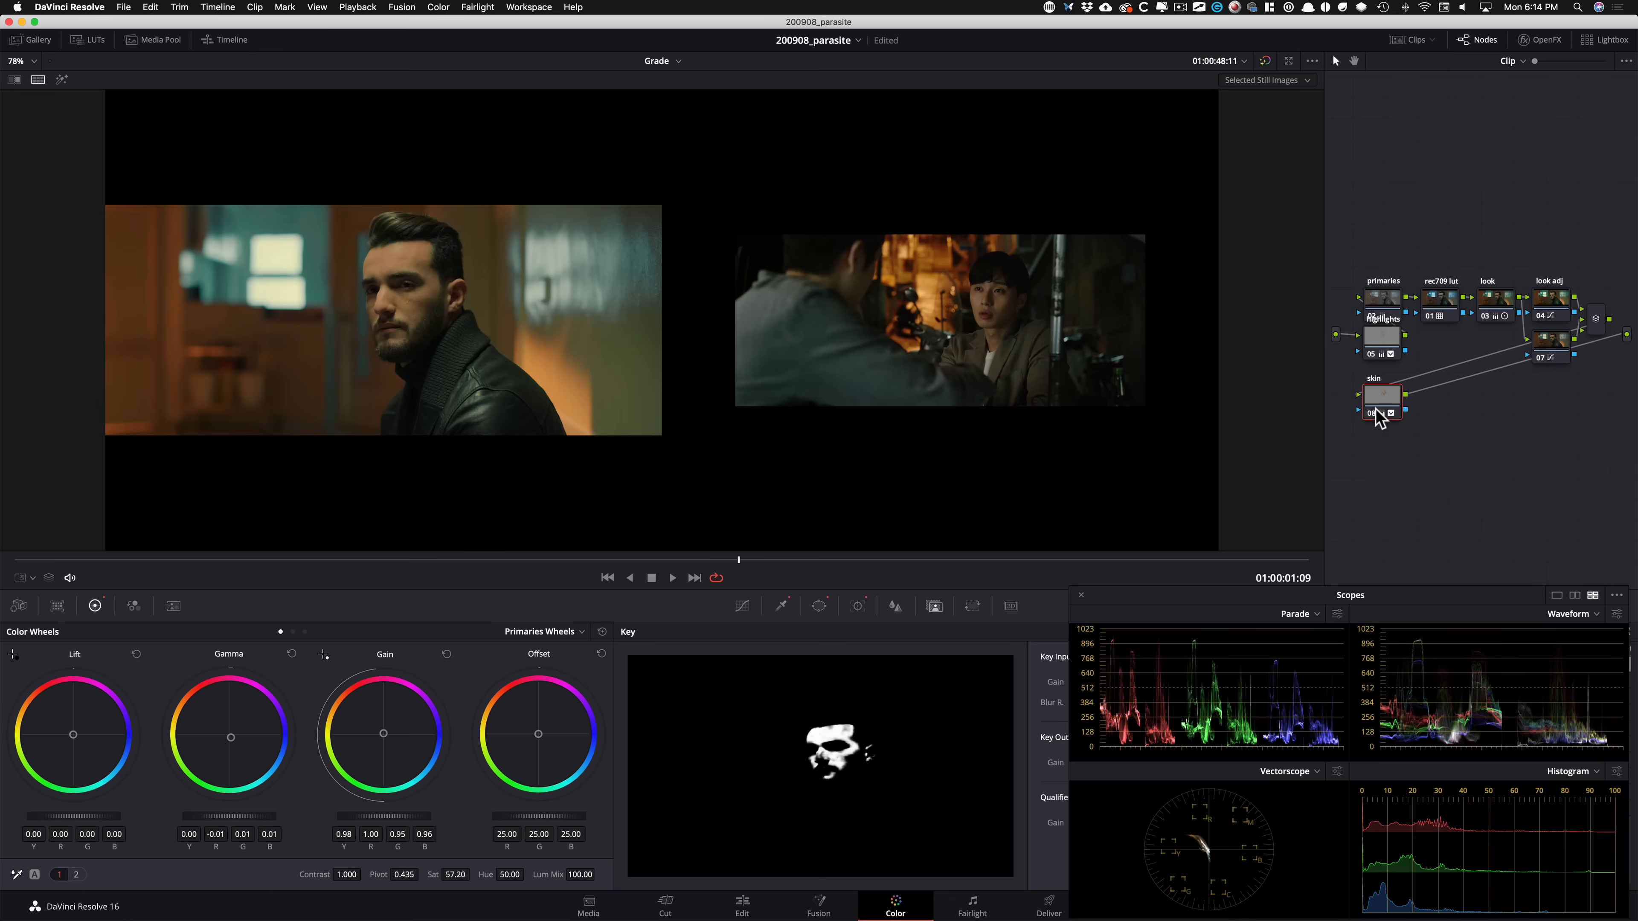
Add a serial node after the skin node with Temperature -629 and Tint 5.50, and compare it off and on.
key("alt+s")
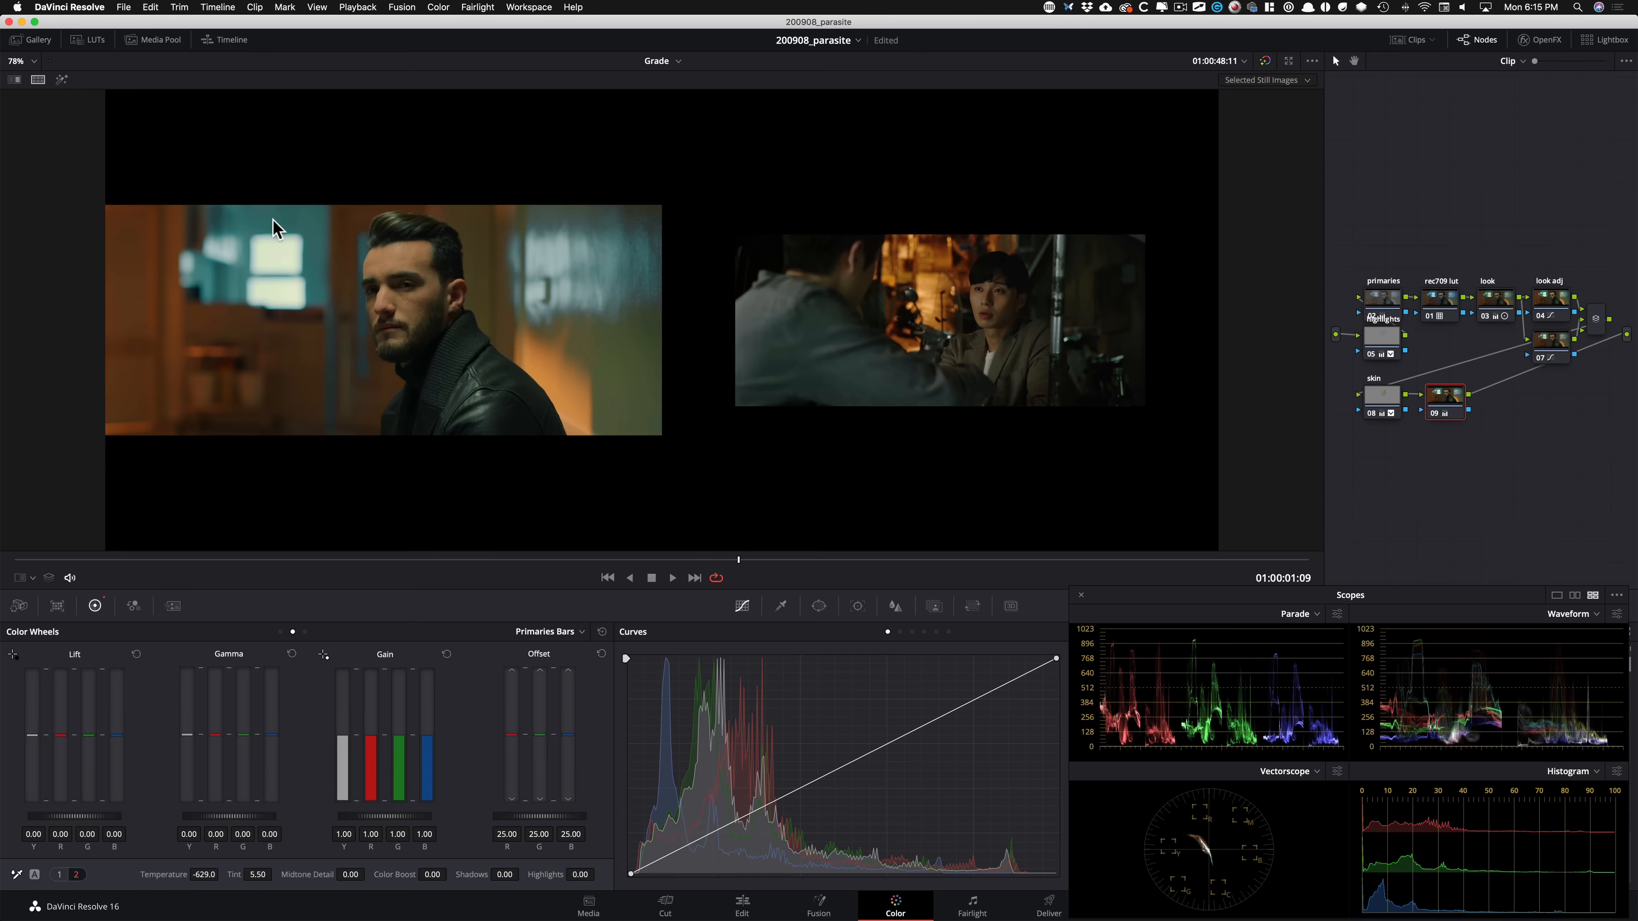
key("super+d")
key("super+d")
left_click(1551, 351)
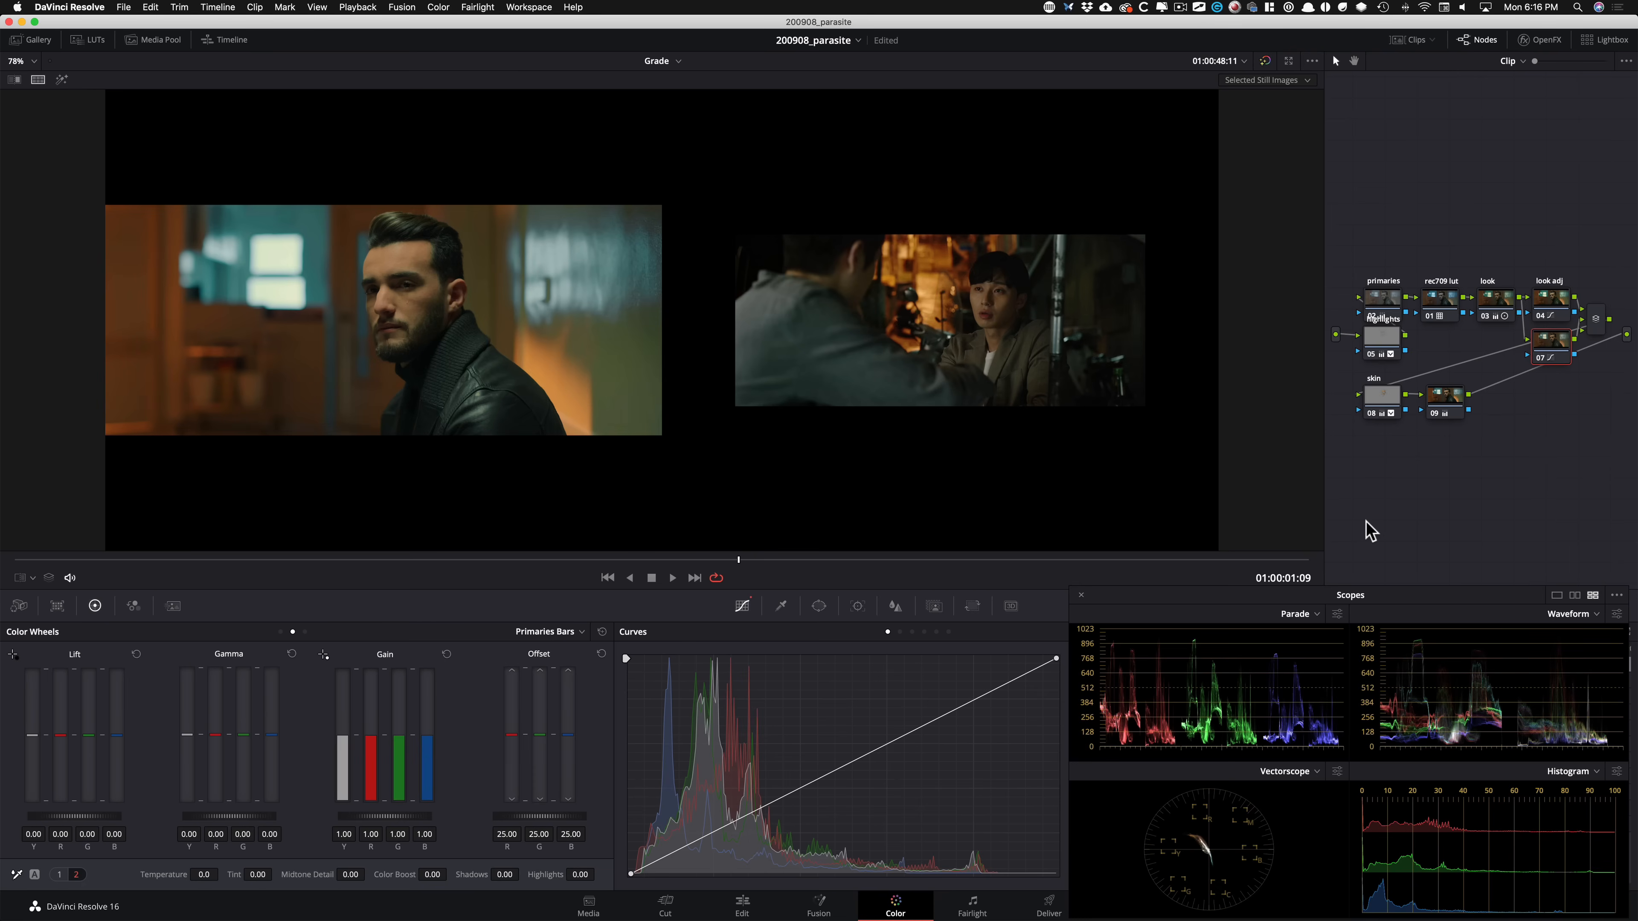
Compare the cooler temperature node after the skin node off and on against the Parasite still.
key("alt+2")
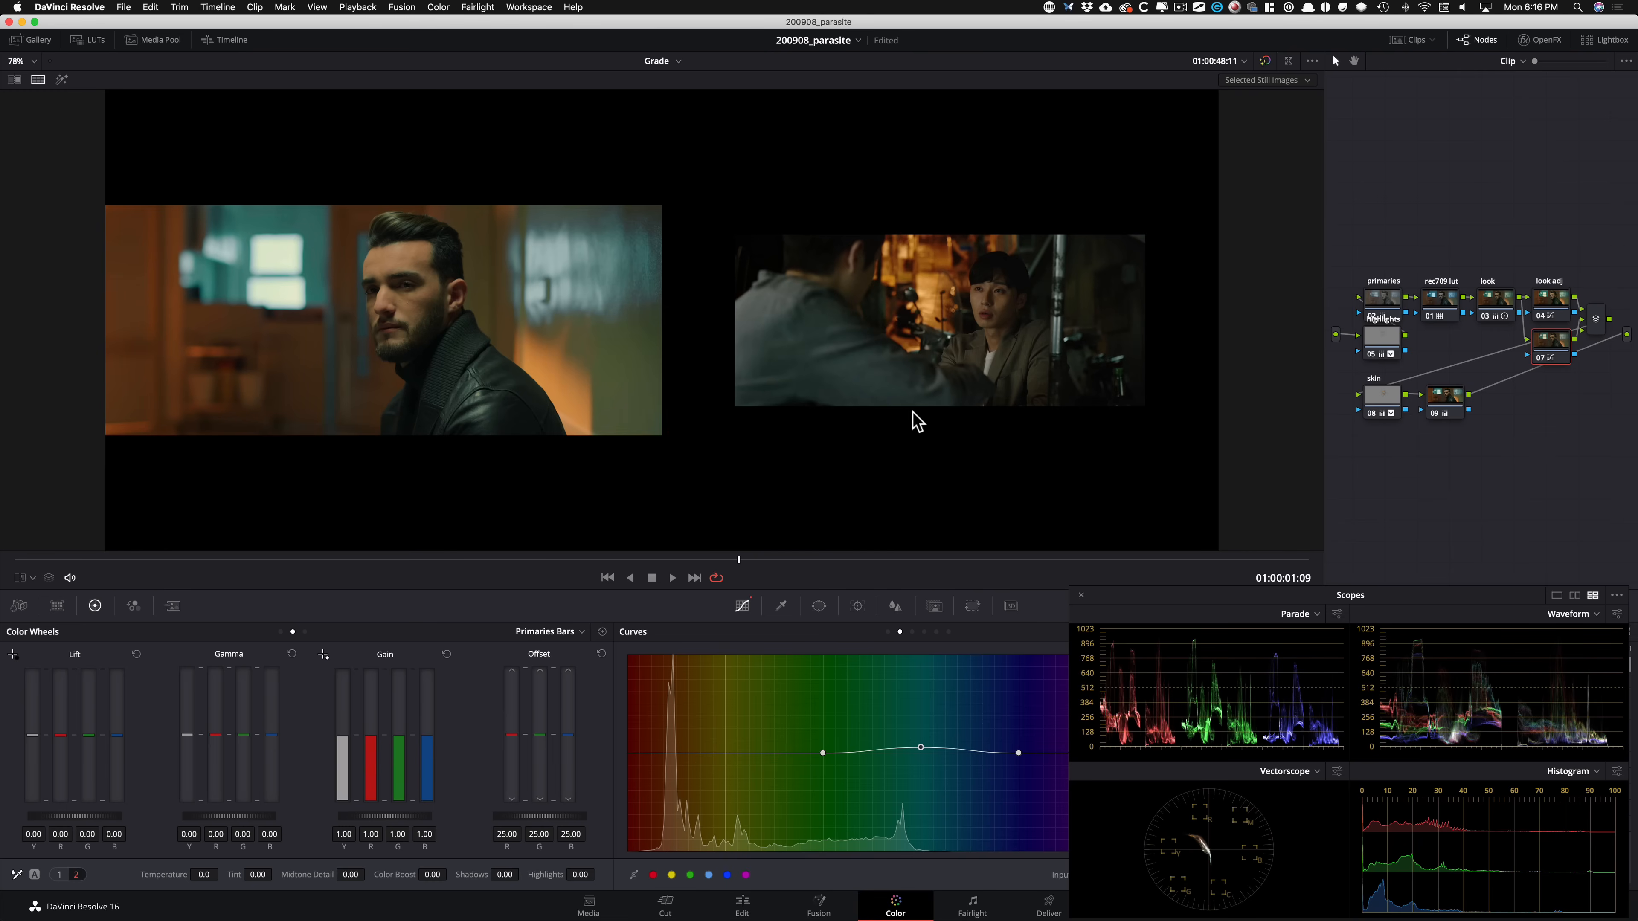
left_click(1451, 403)
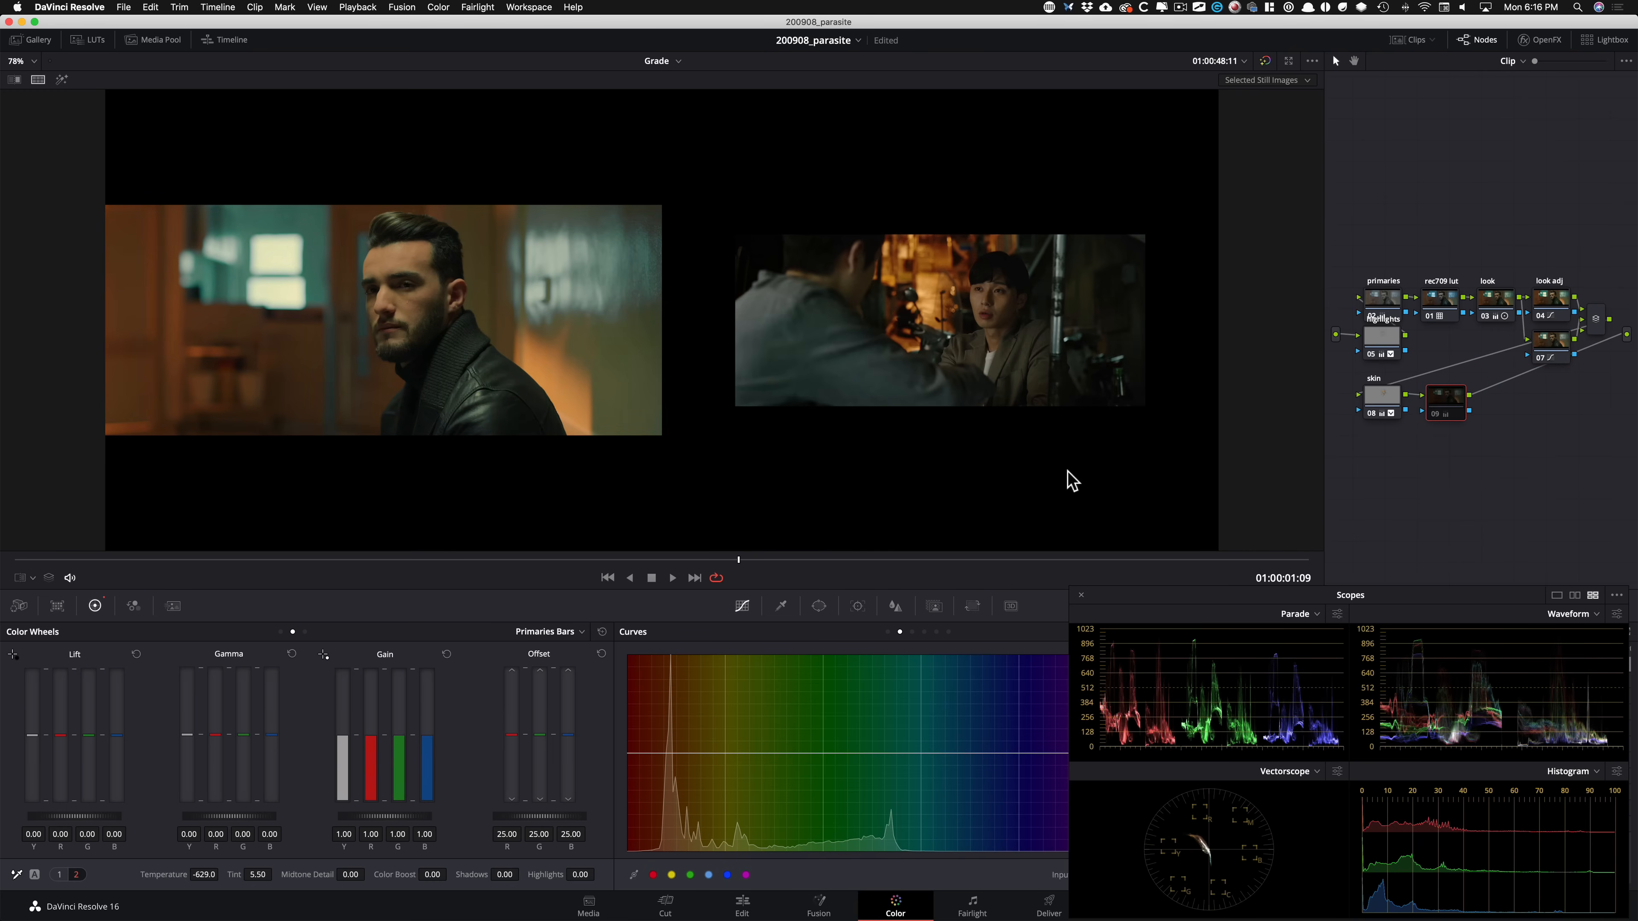
key("ctrl+d")
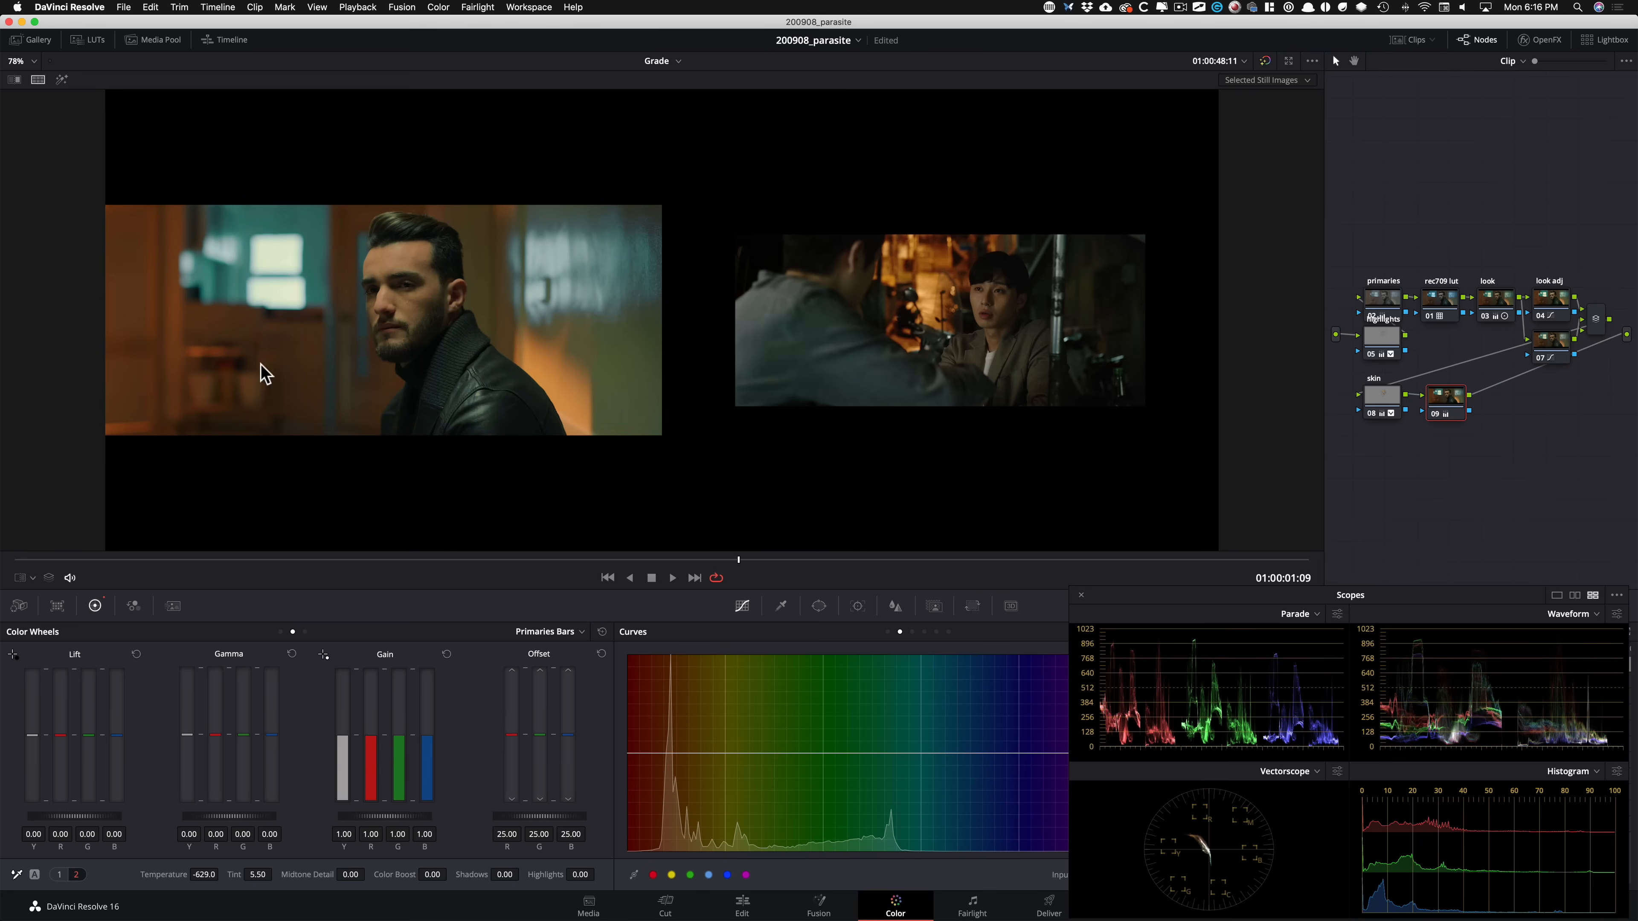
key("ctrl+d")
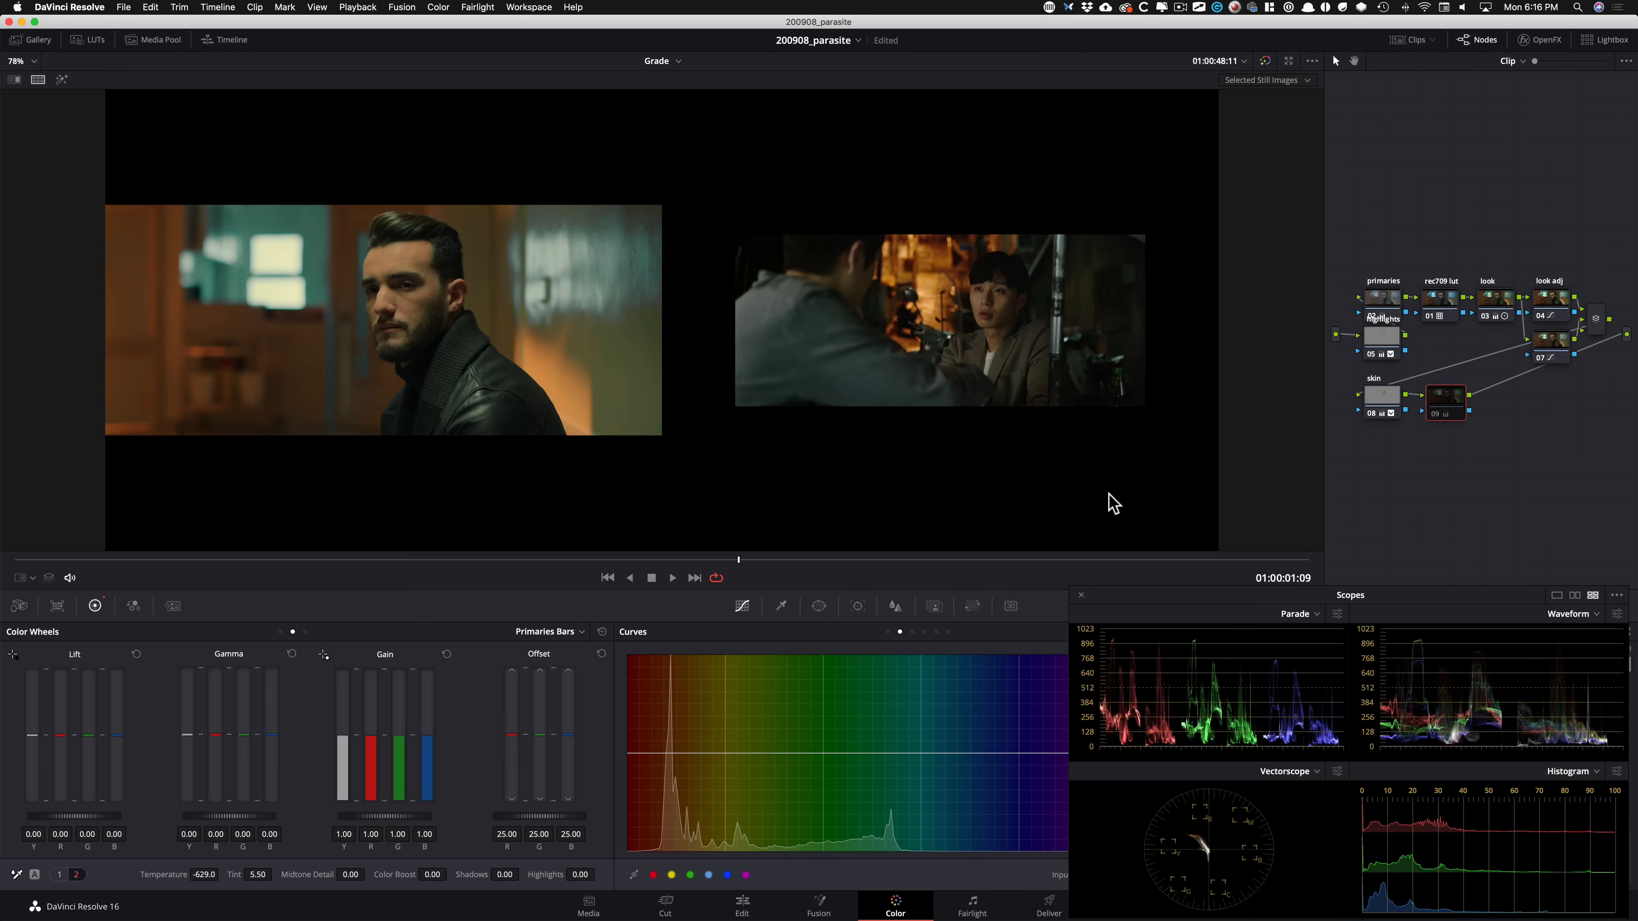
key("ctrl+d")
key("ctrl+d")
key("ctrl+d")
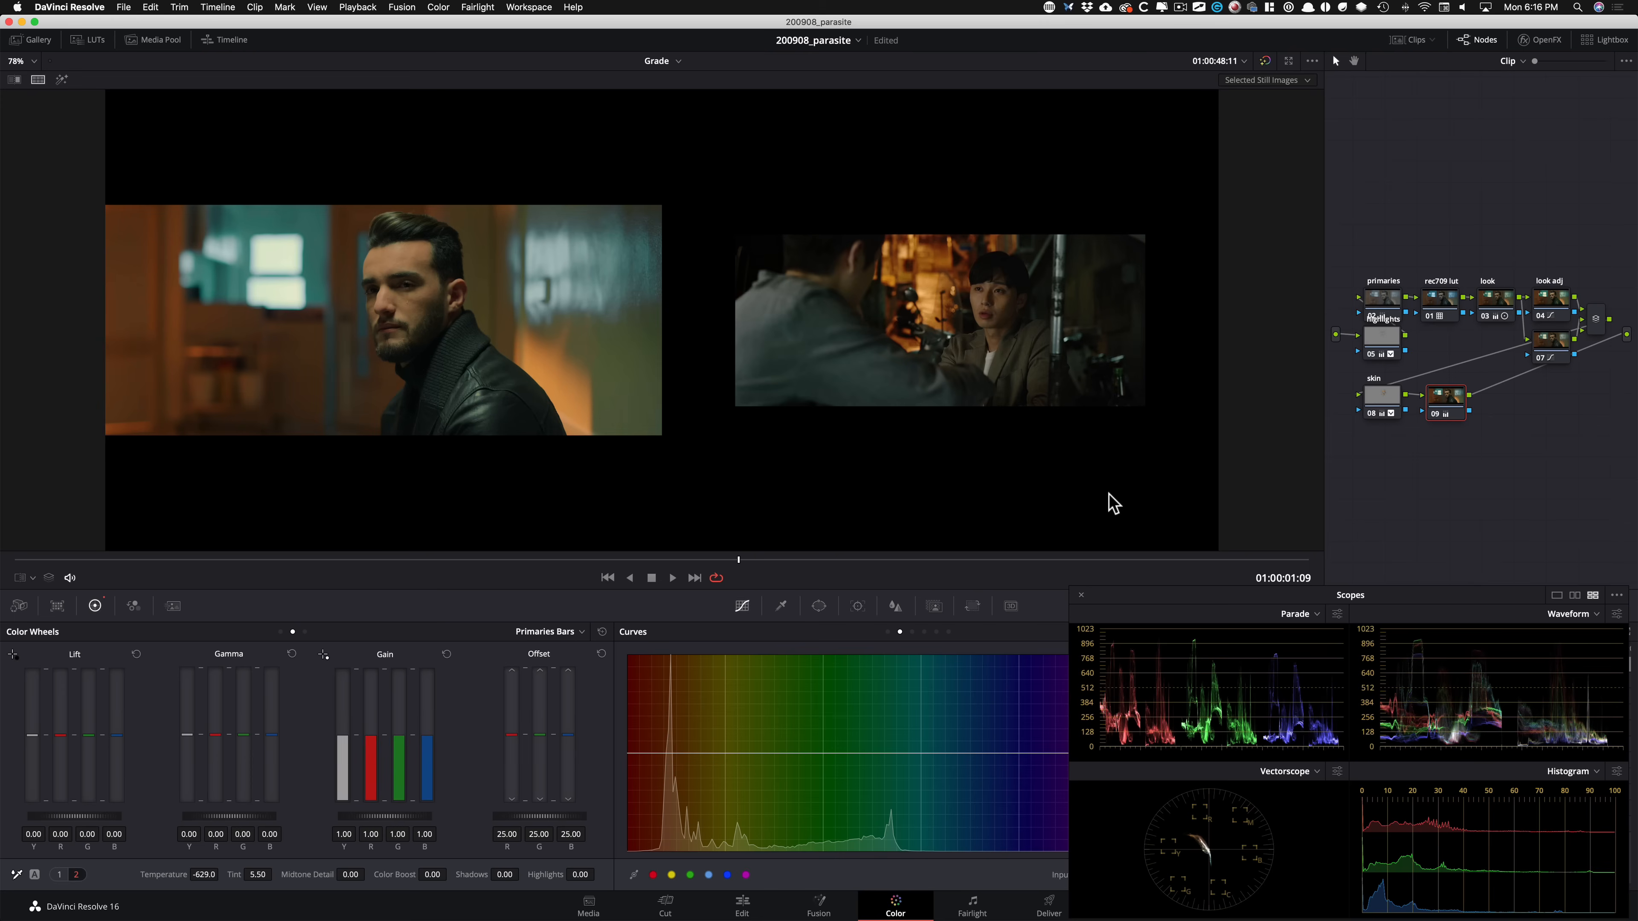
Reduce the temperature node's strength by setting its Key Output Gain to 0.542.
key("alt+shift+q")
key("alt+shift+k")
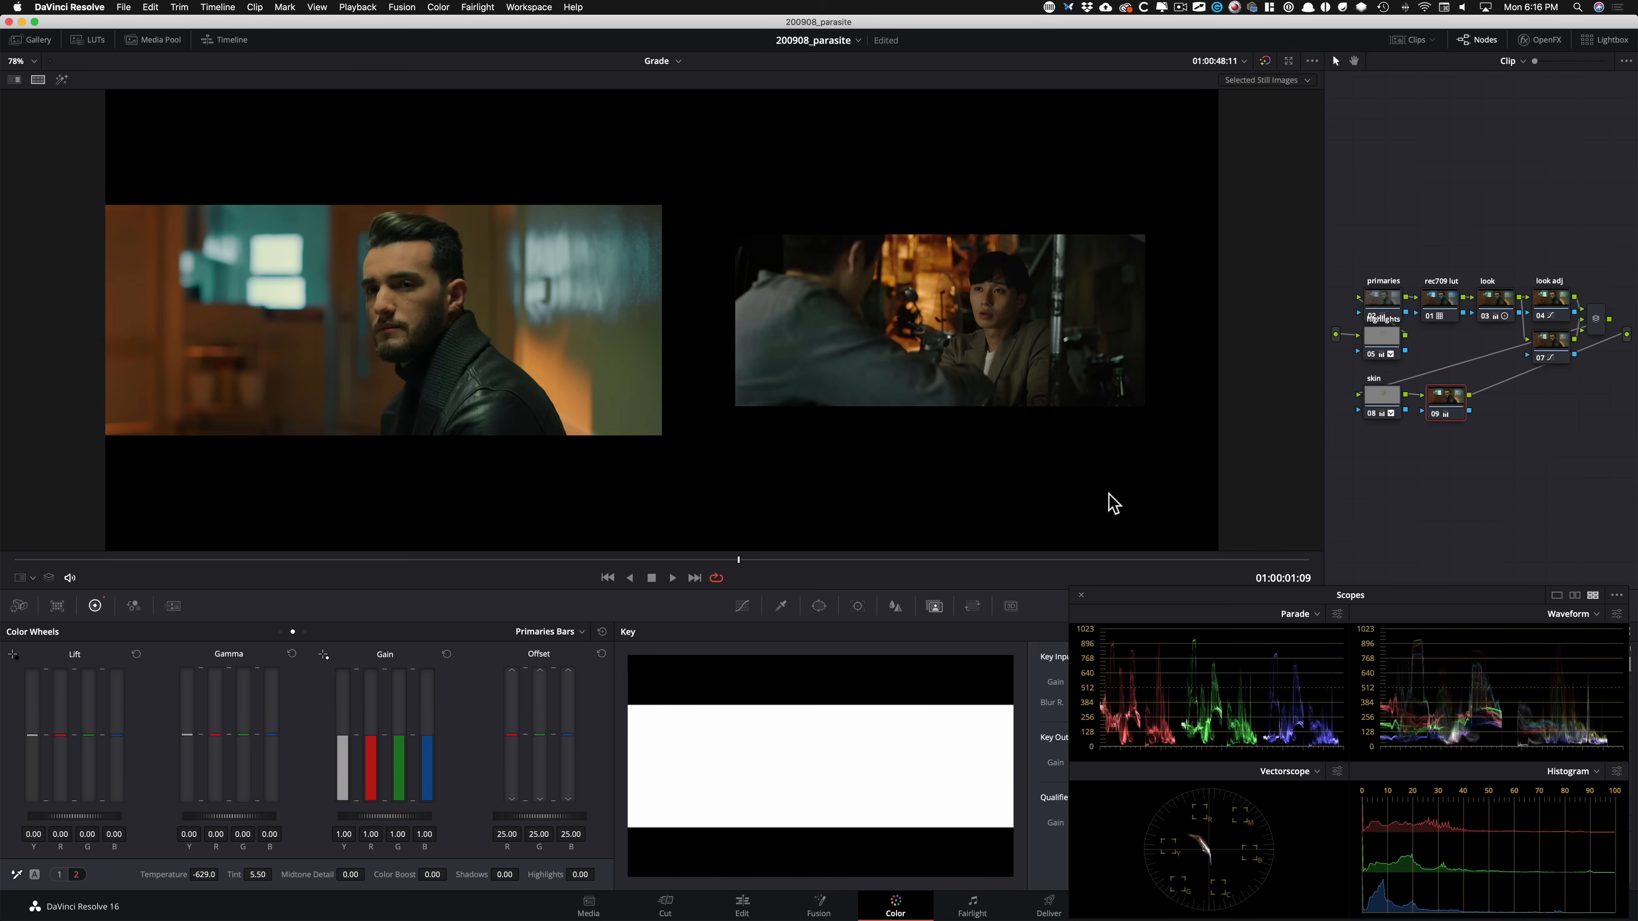
left_click_drag(1203, 599, 1406, 844)
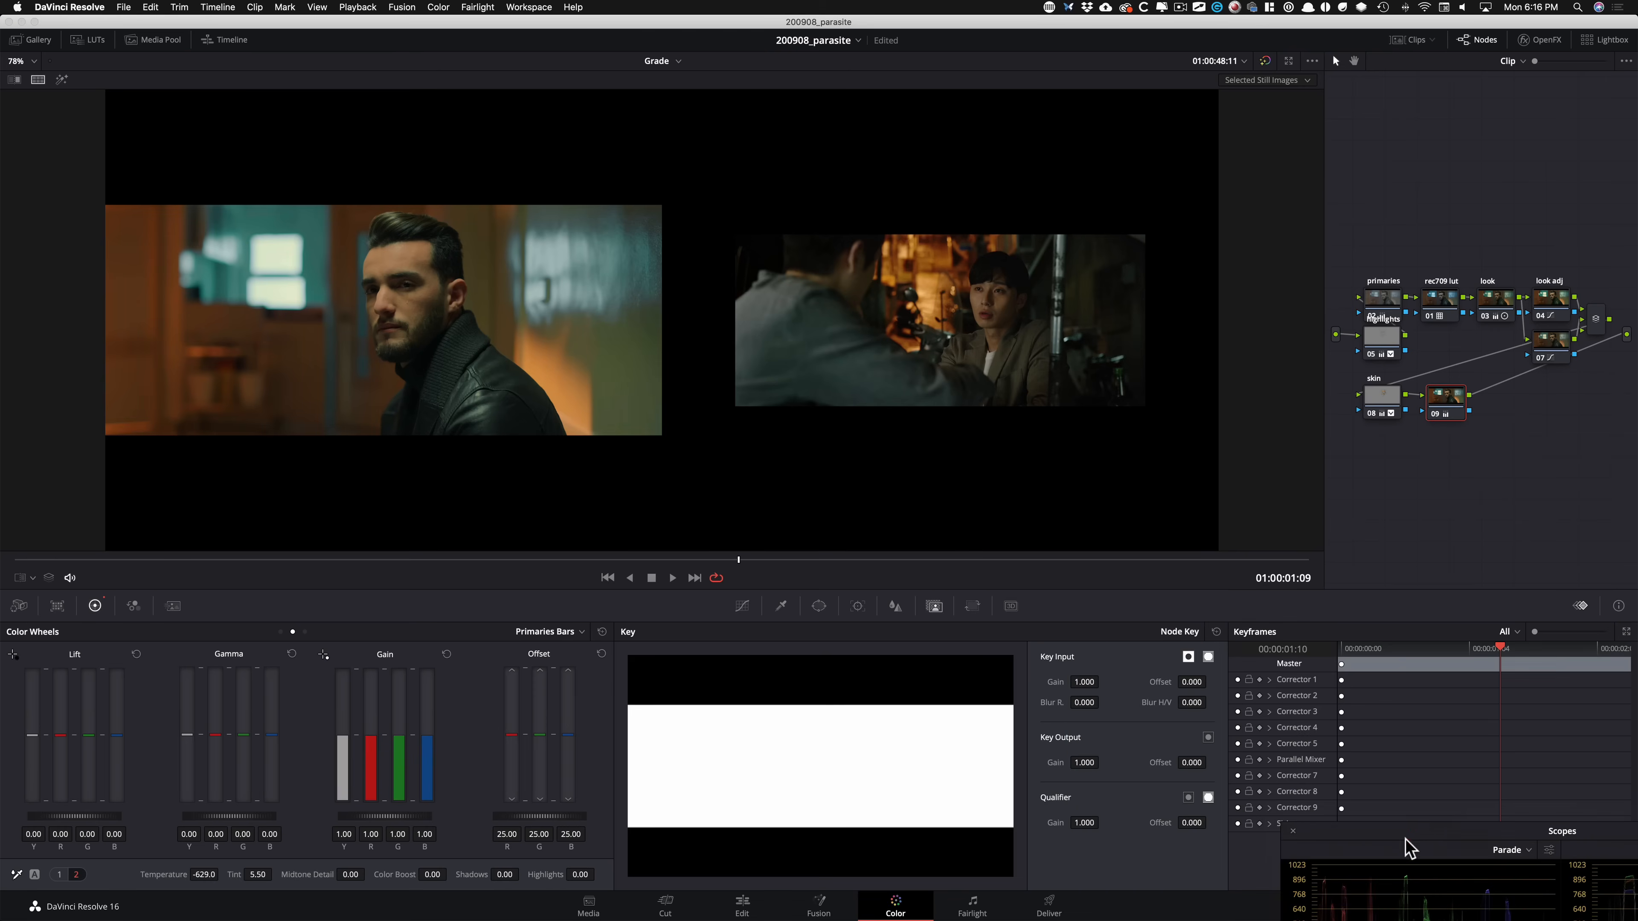
left_click_drag(1084, 762, 484, 365)
left_click_drag(837, 401, 778, 364)
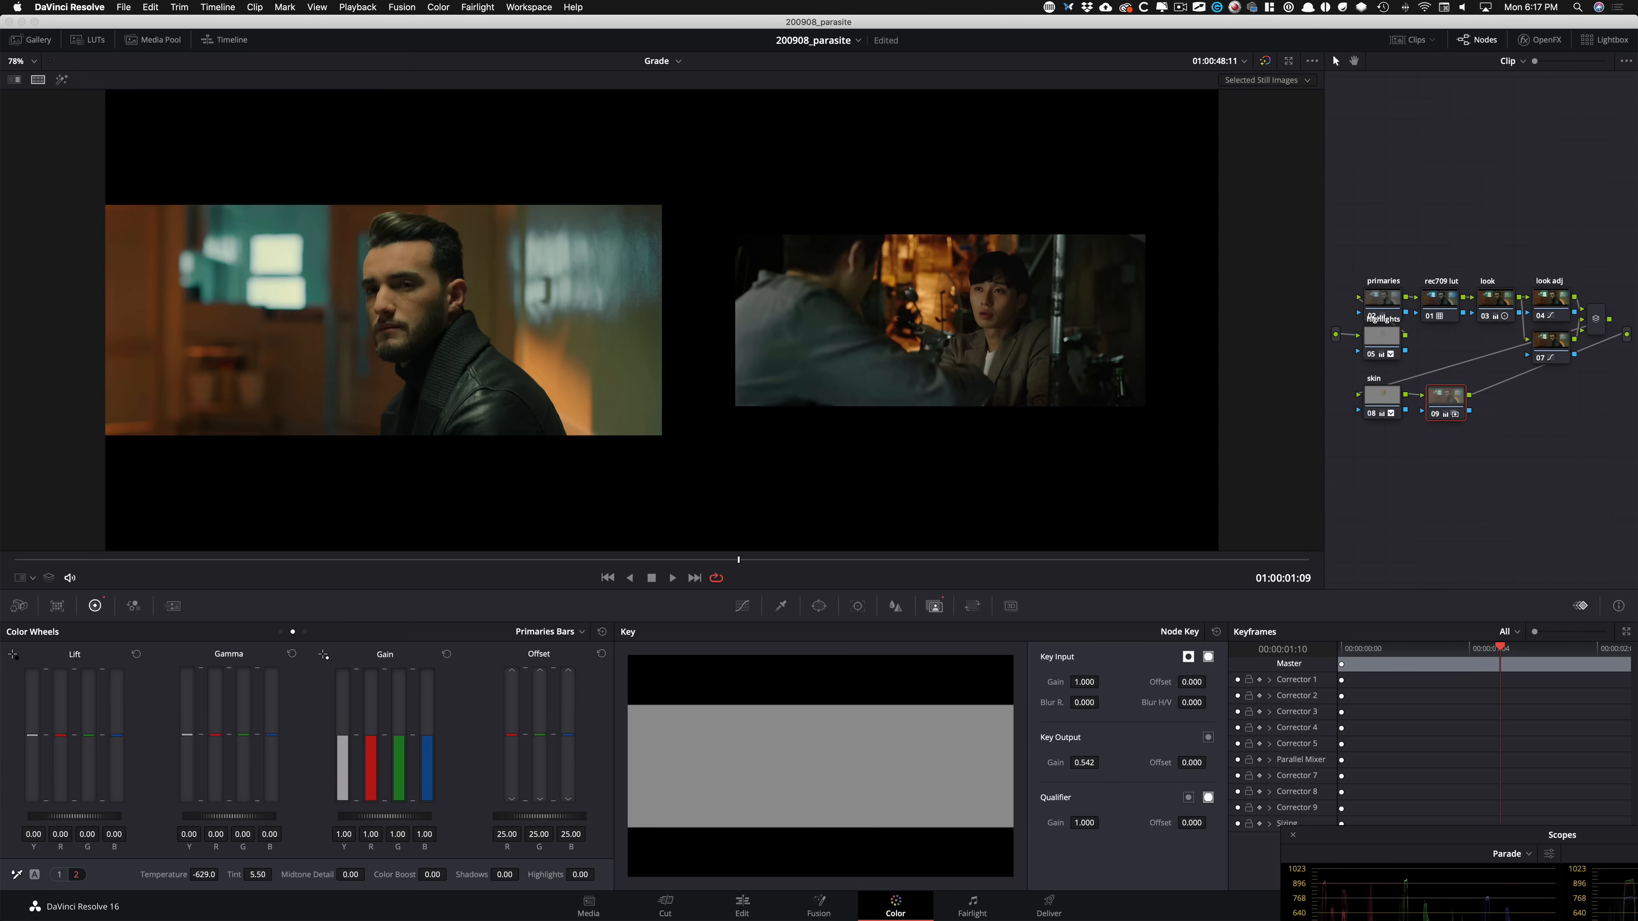
On node 07, reduce the Hue Rotate of the teal Hue Vs Hue point at input hue 76.00 to about 2.
left_click(1559, 355)
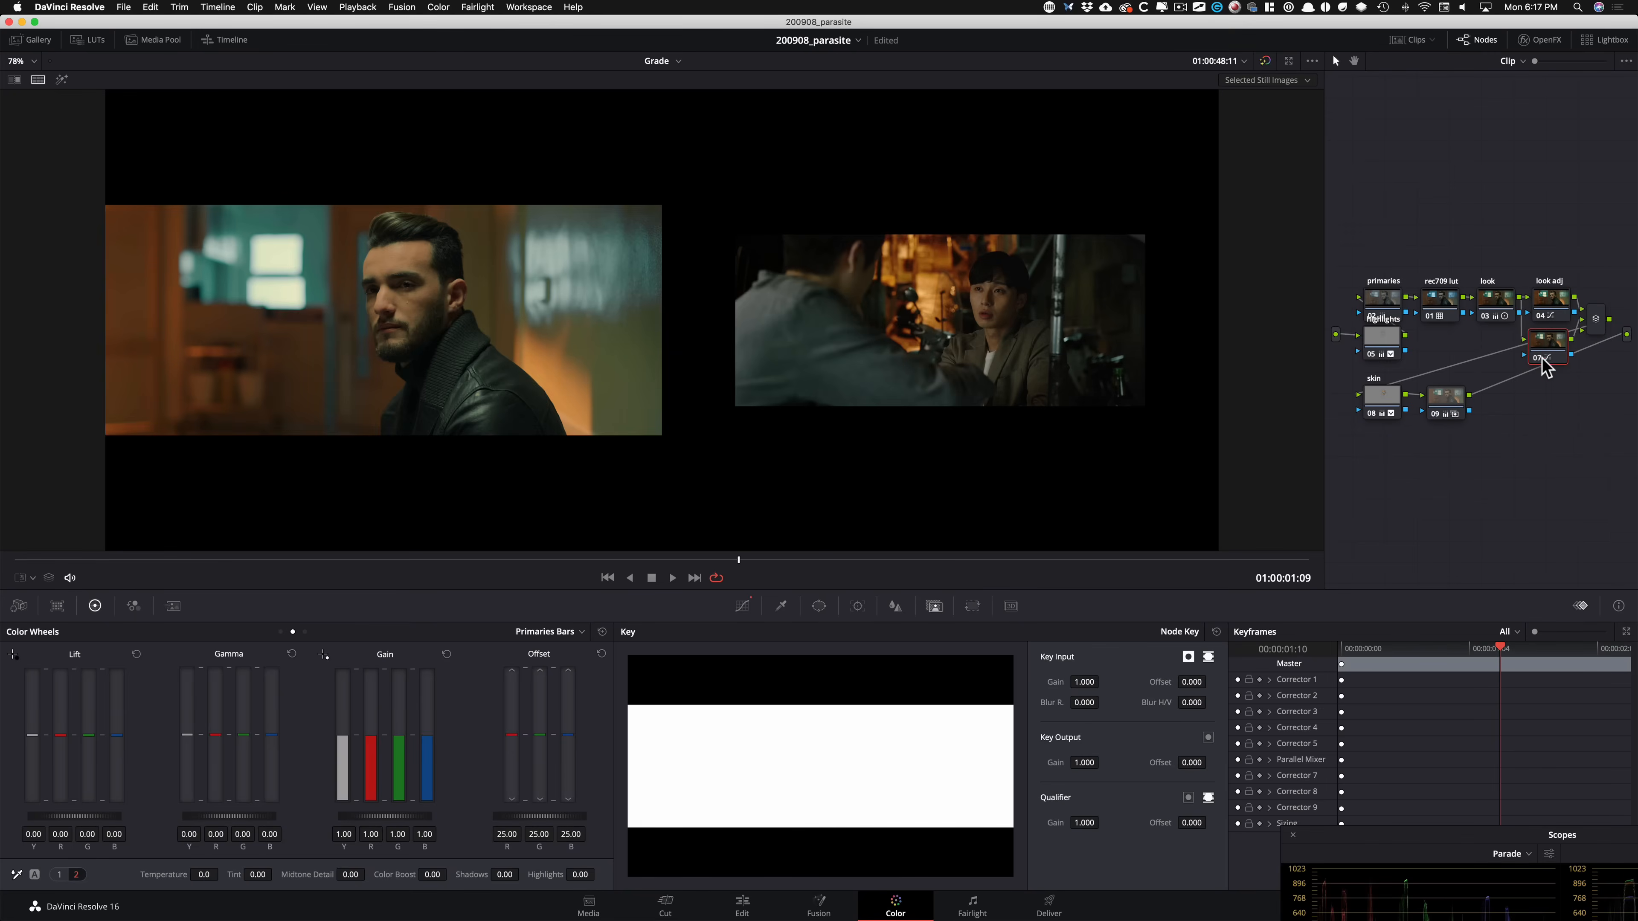
key("q")
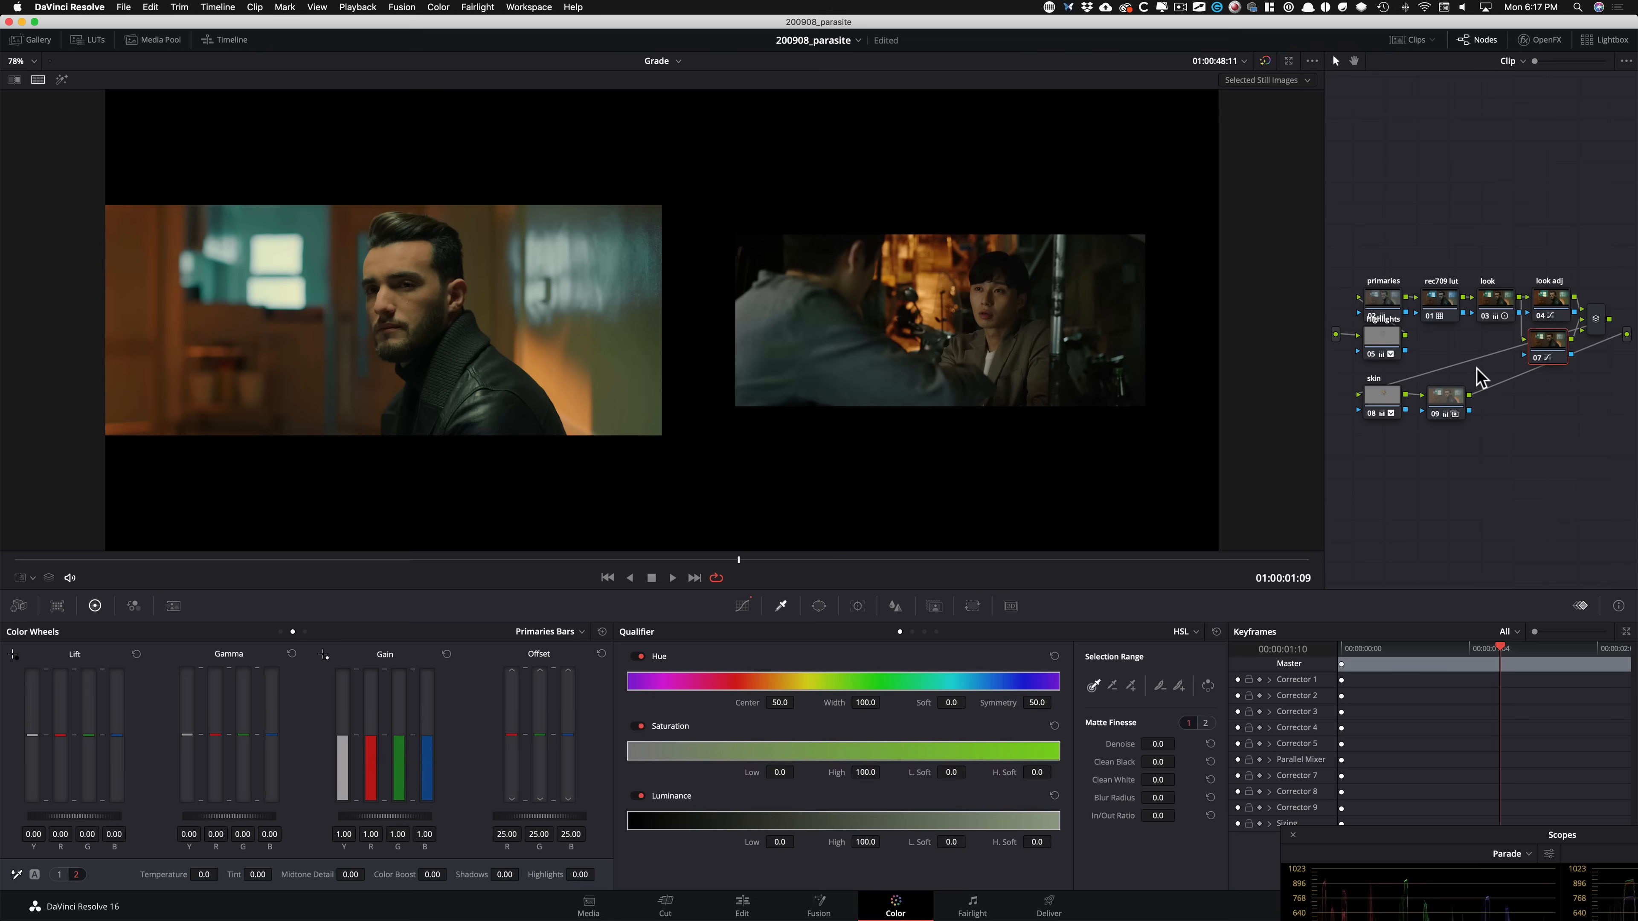
key("c")
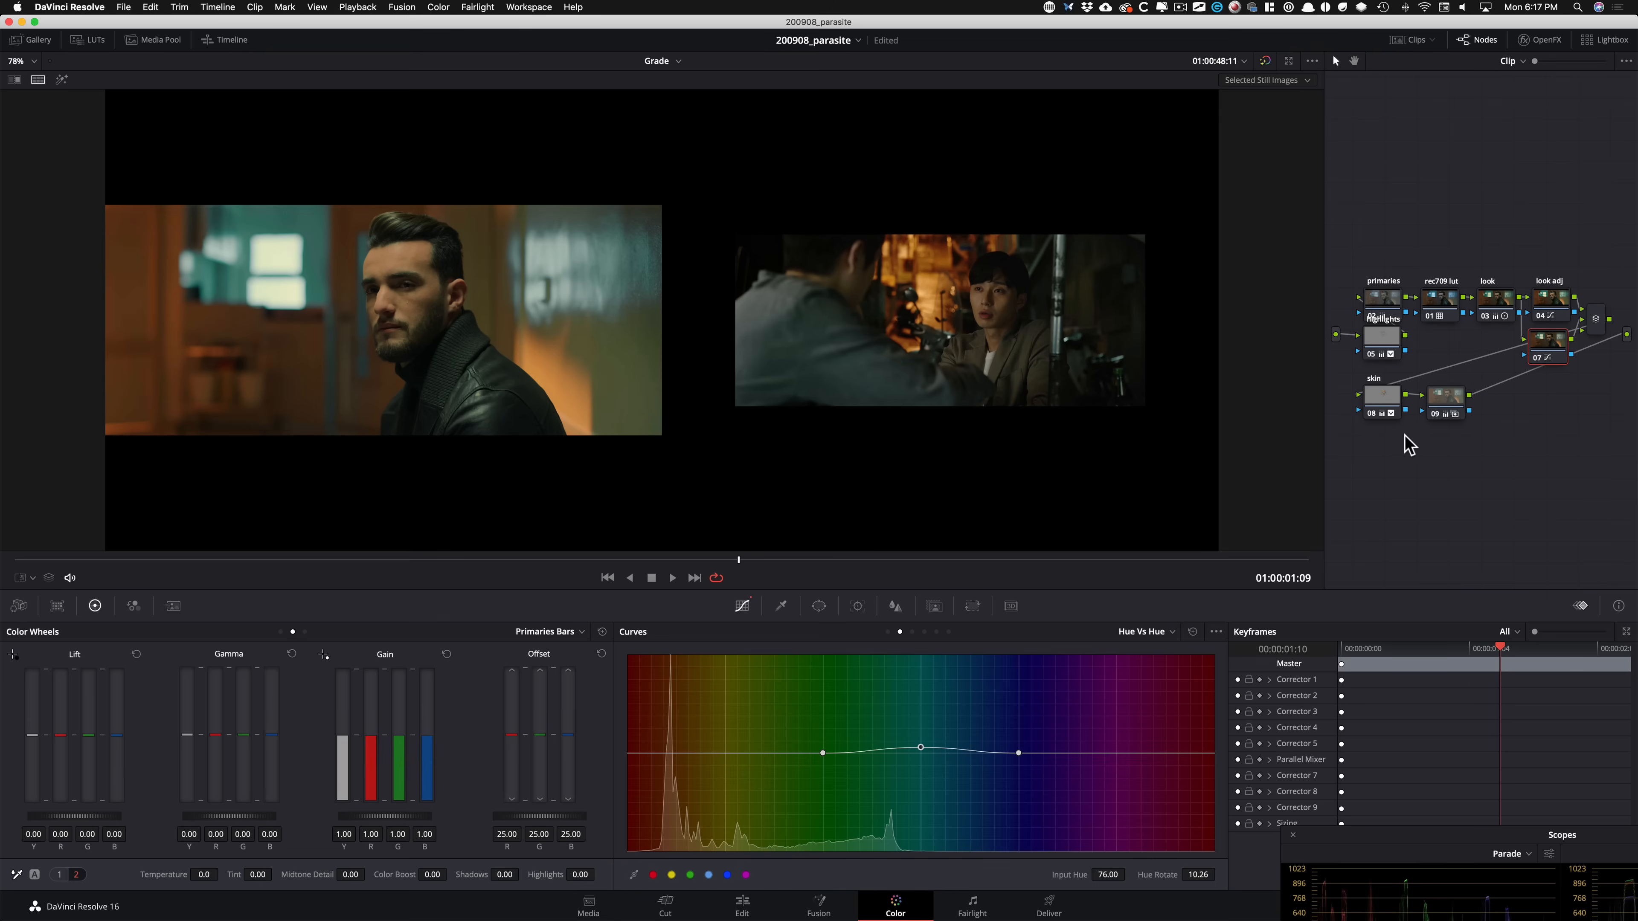
key("super+s")
key("super+z")
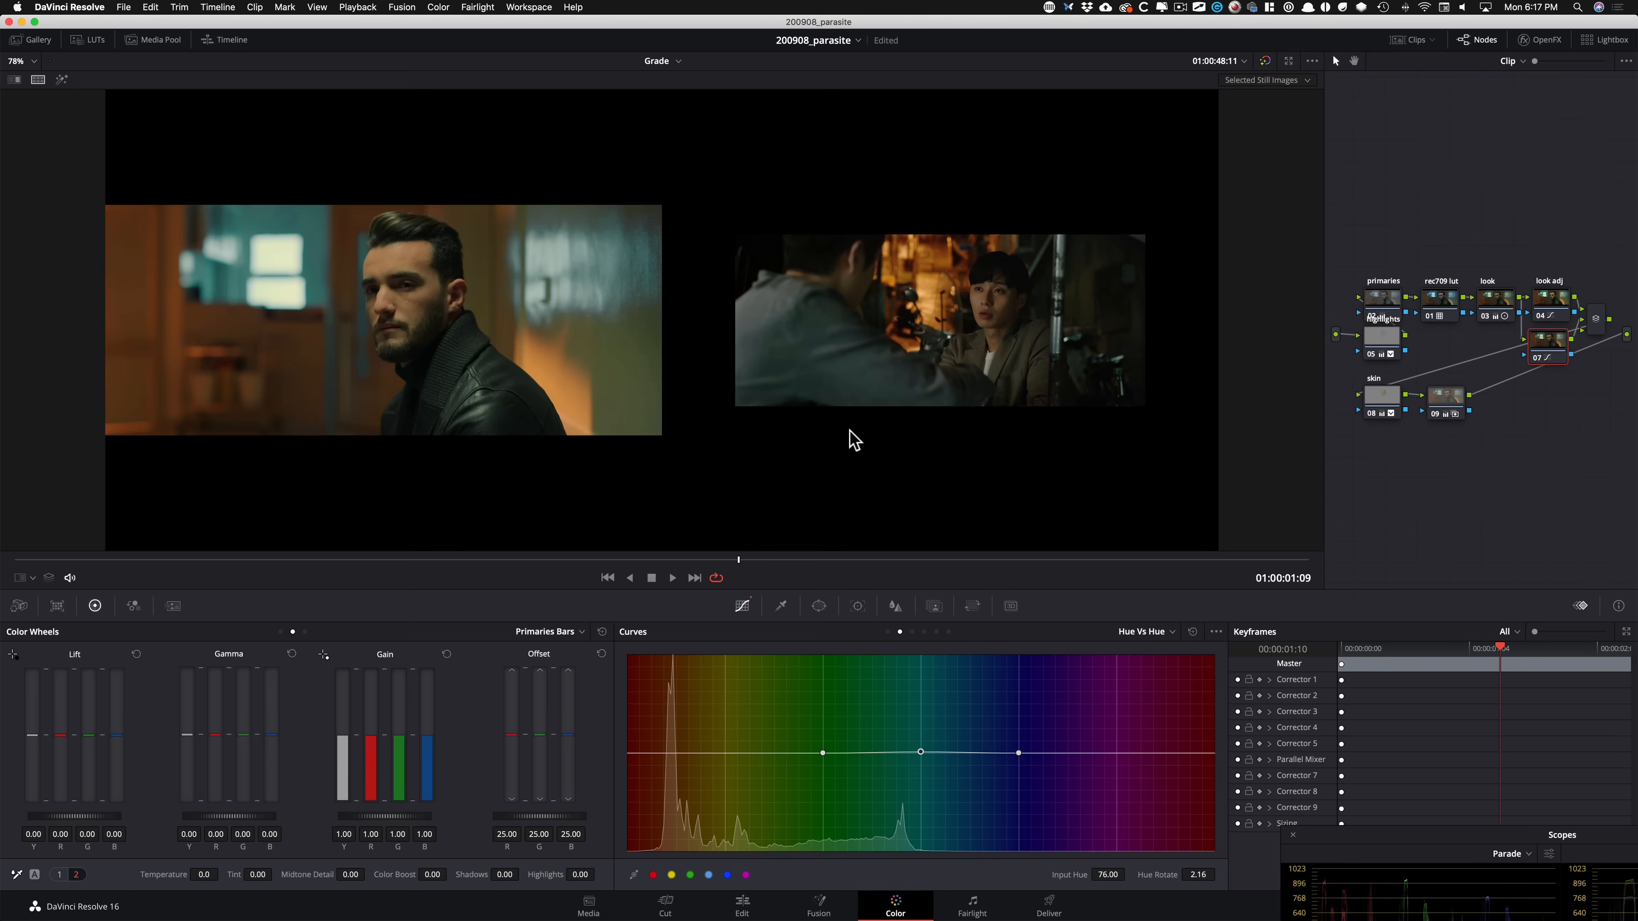
key("super+z")
key("super+z")
key("super+z")
key("super+z")
key("super+z")
key("super+z")
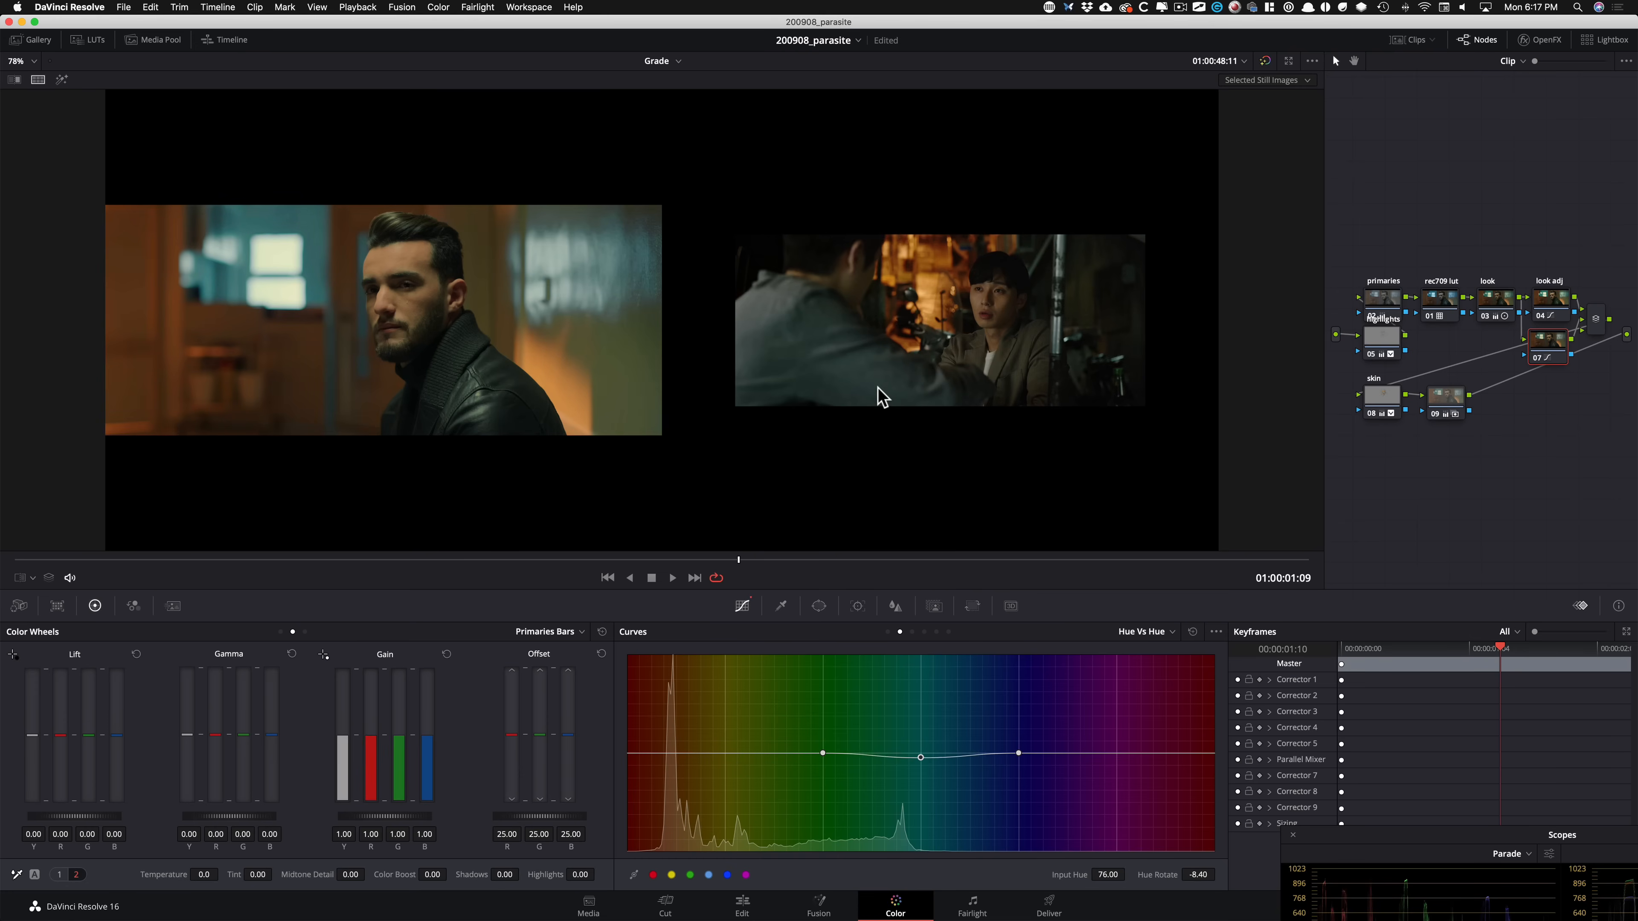
key("super+z")
left_click_drag(1405, 841, 1195, 603)
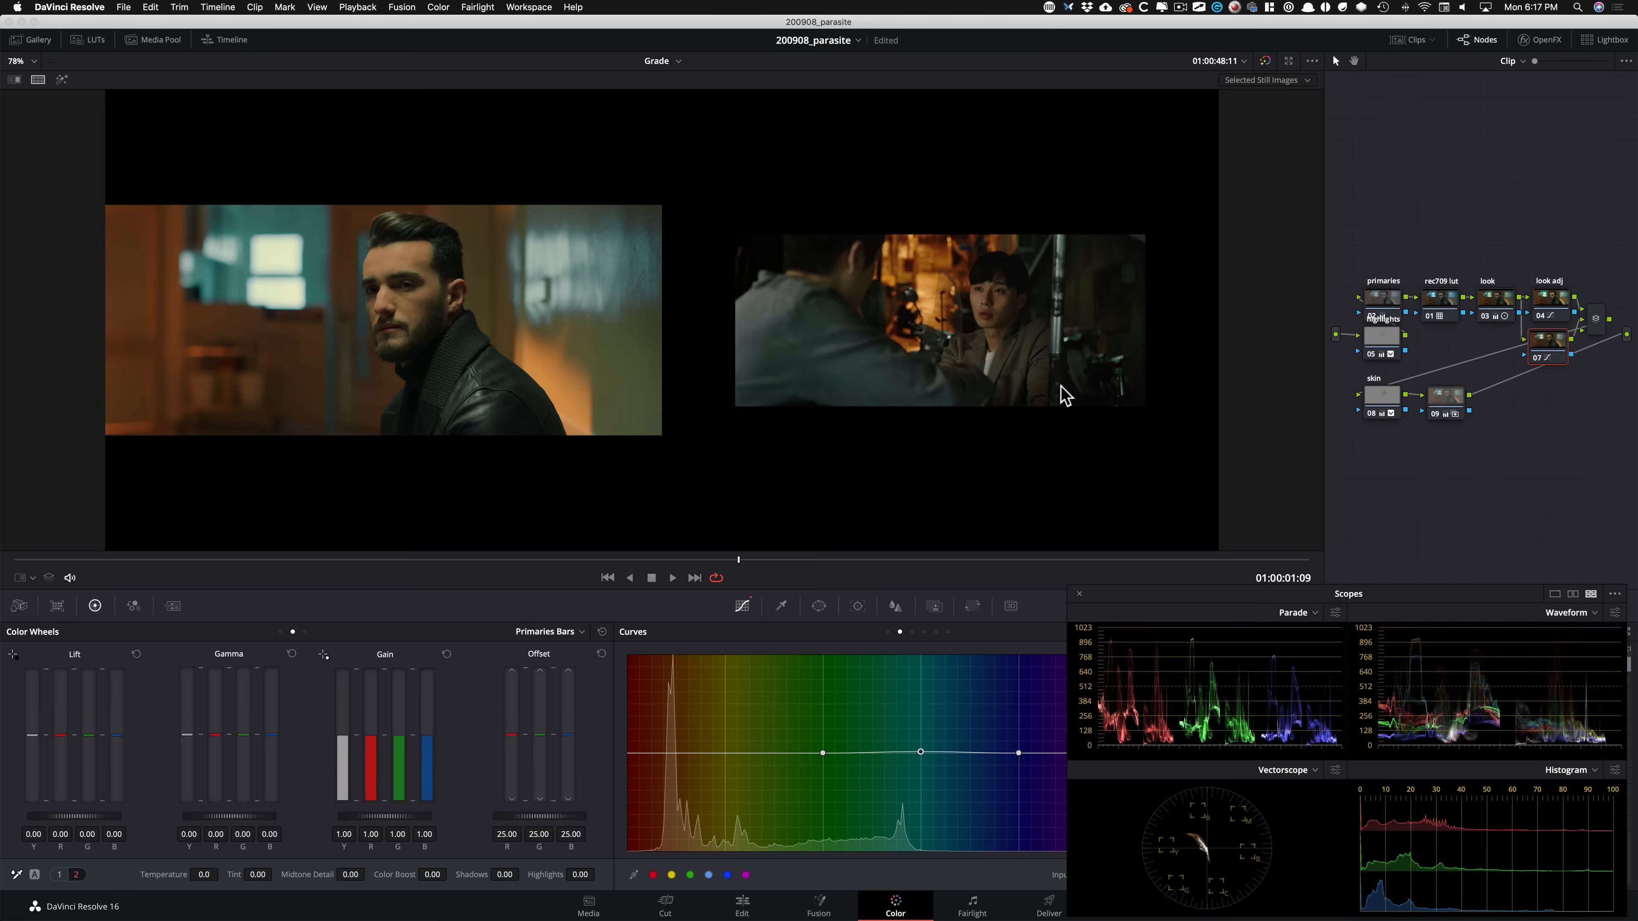
Label the temperature node after the skin node "look adj".
left_click(1442, 405)
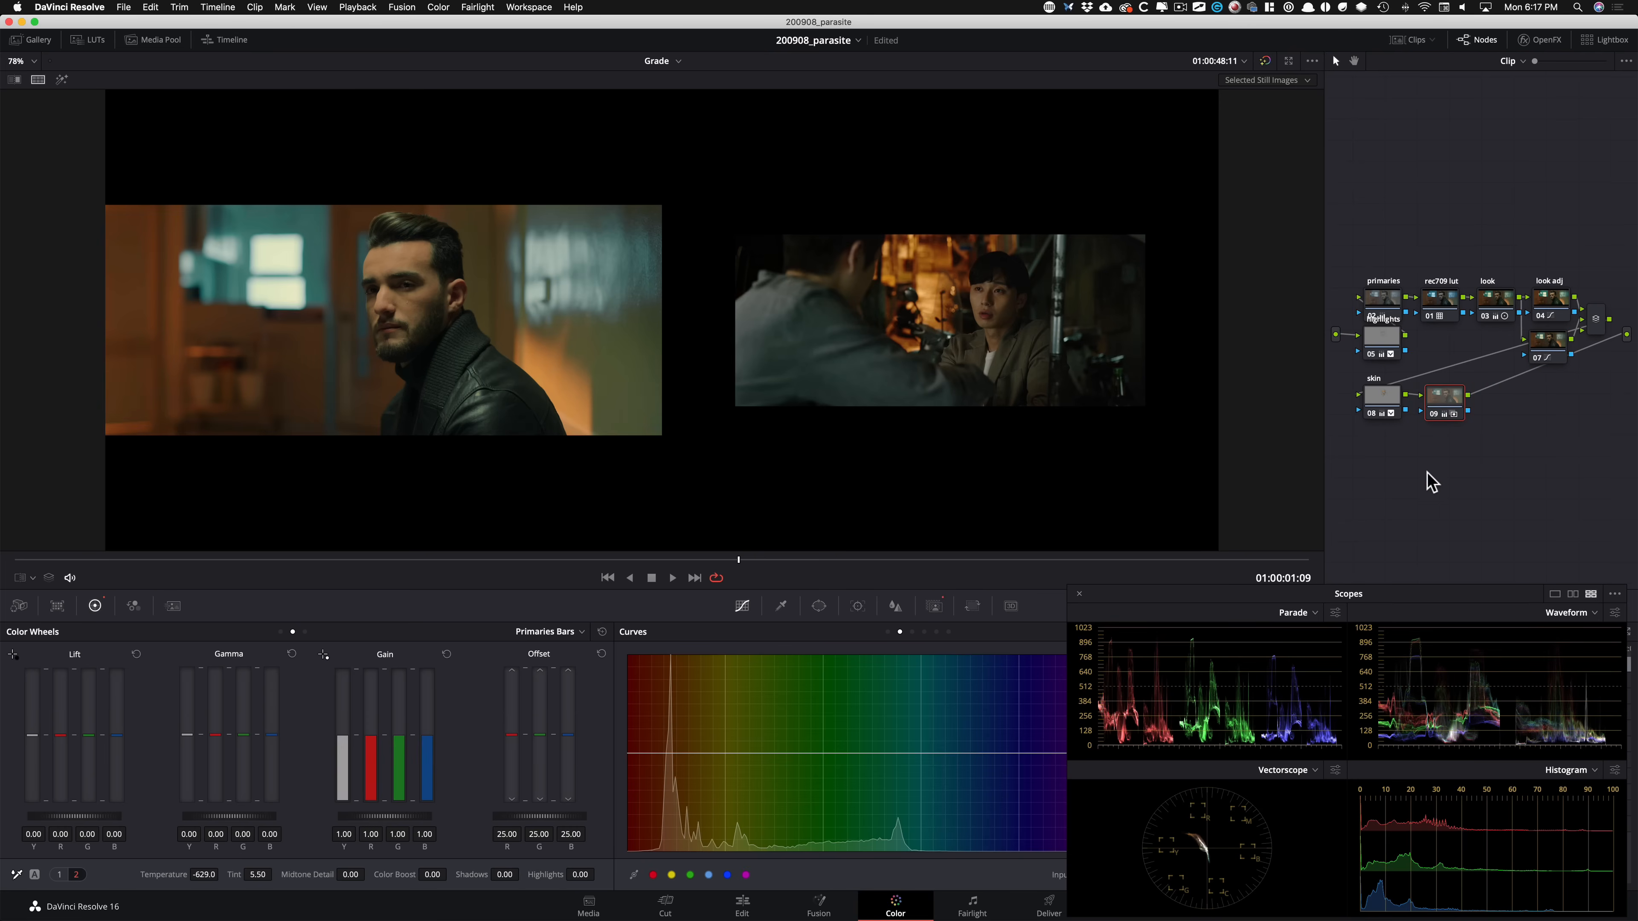
key("Tab")
type("globa")
key("BackSpace")
key("BackSpace")
key("BackSpace")
key("BackSpace")
key("BackSpace")
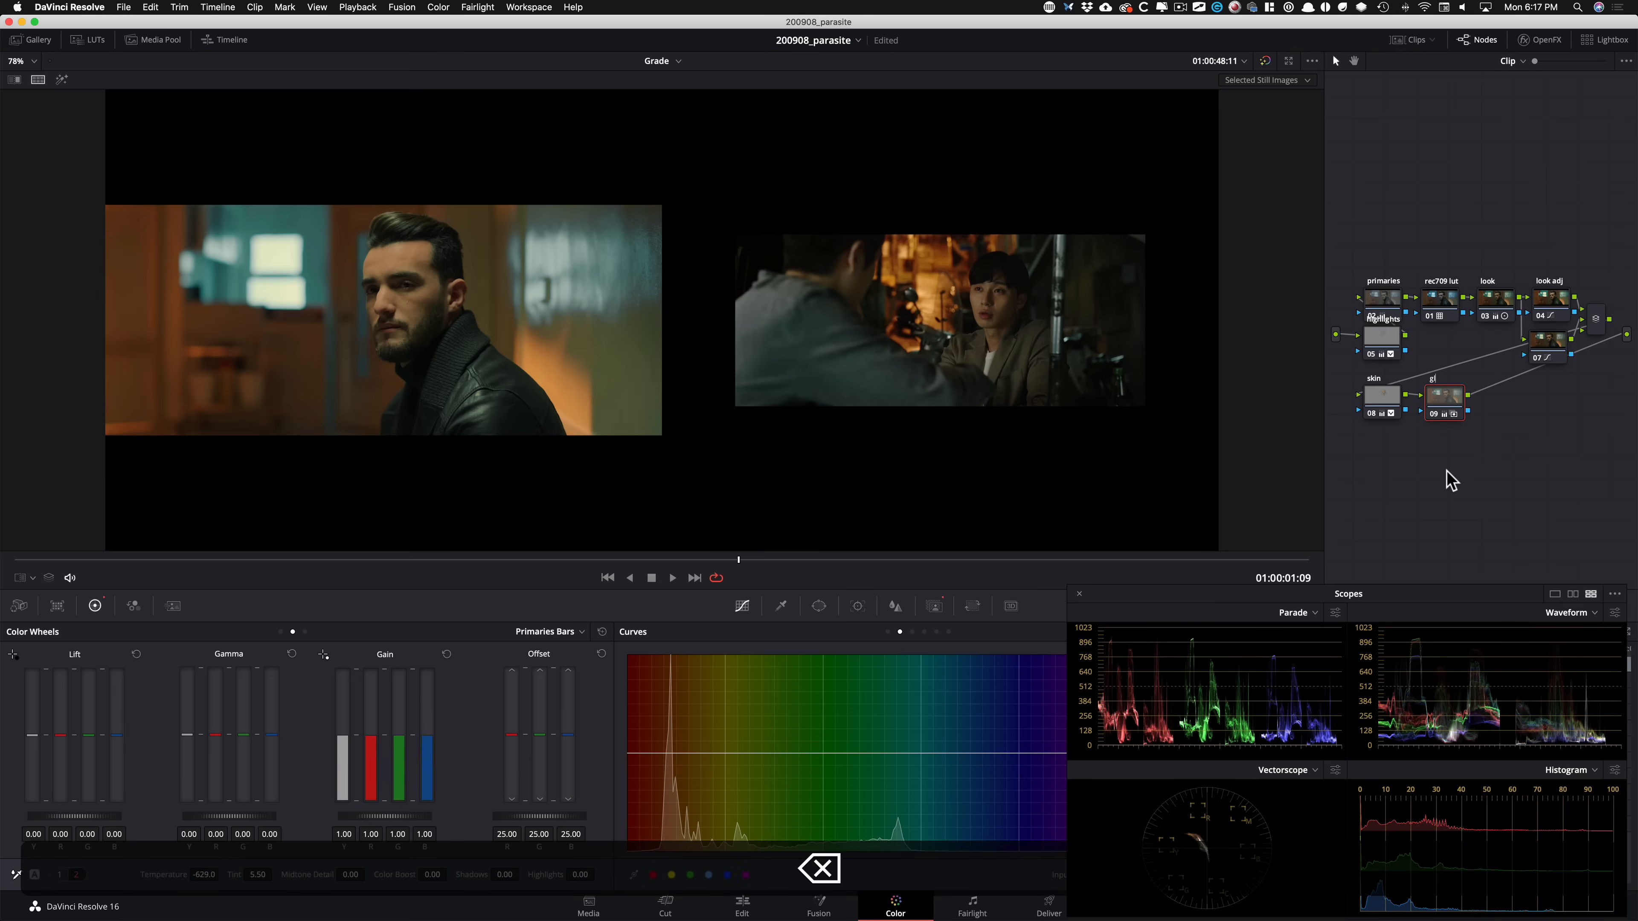
type("look adj")
key("Return")
Add a serial node after the new look adj node and label it "vignette".
key("alt+s")
key("Tab")
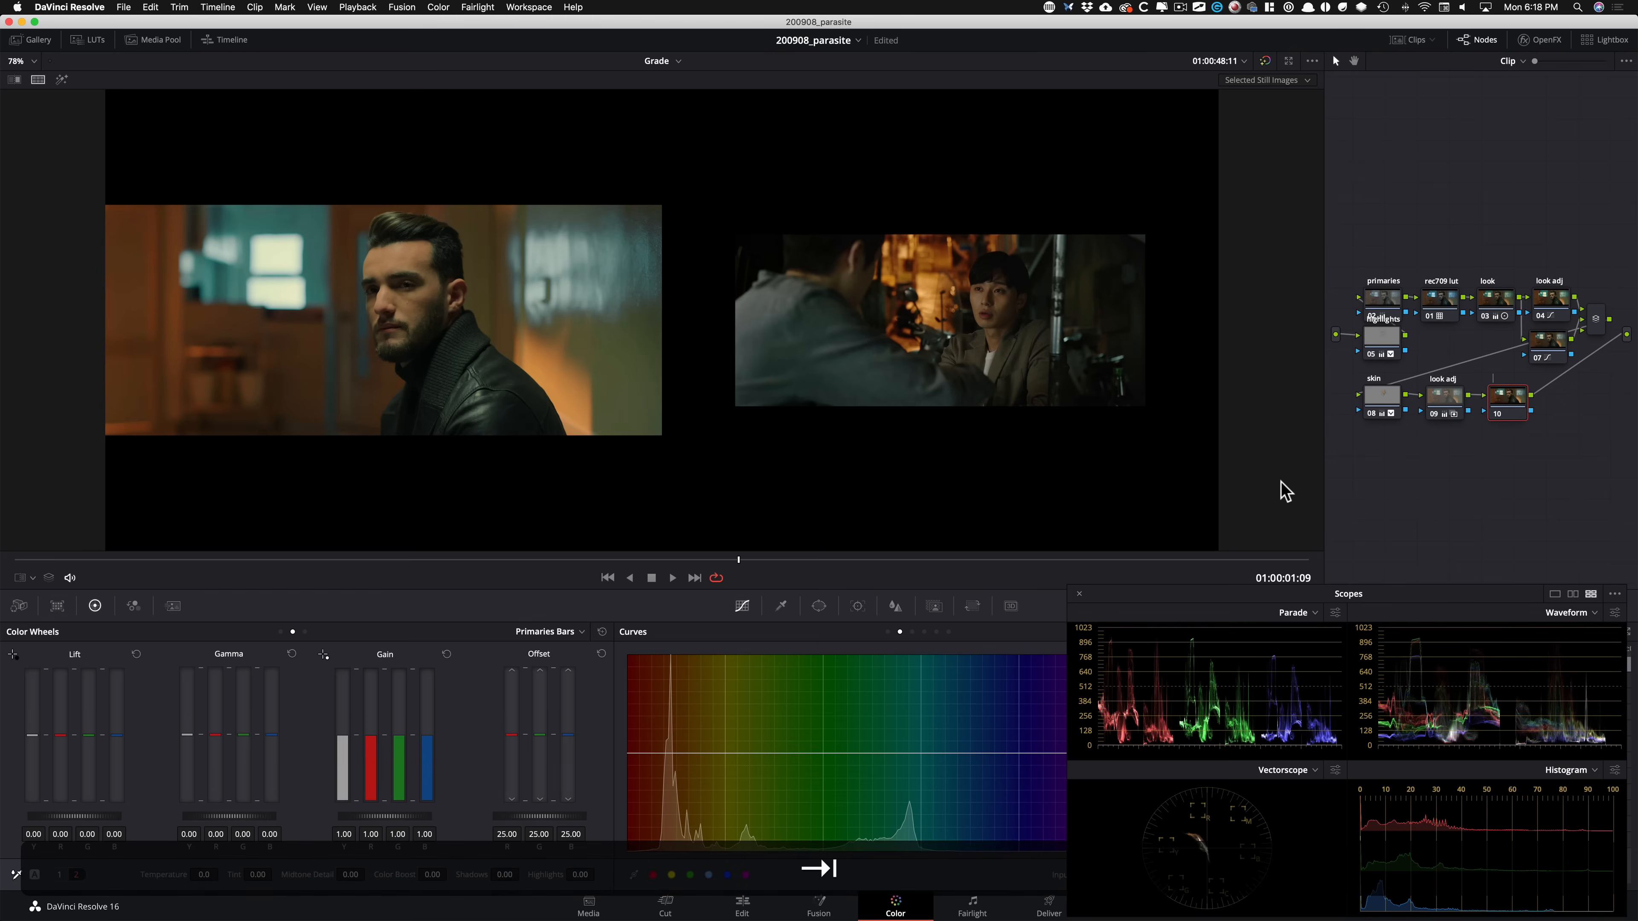
type("vignette")
key("Return")
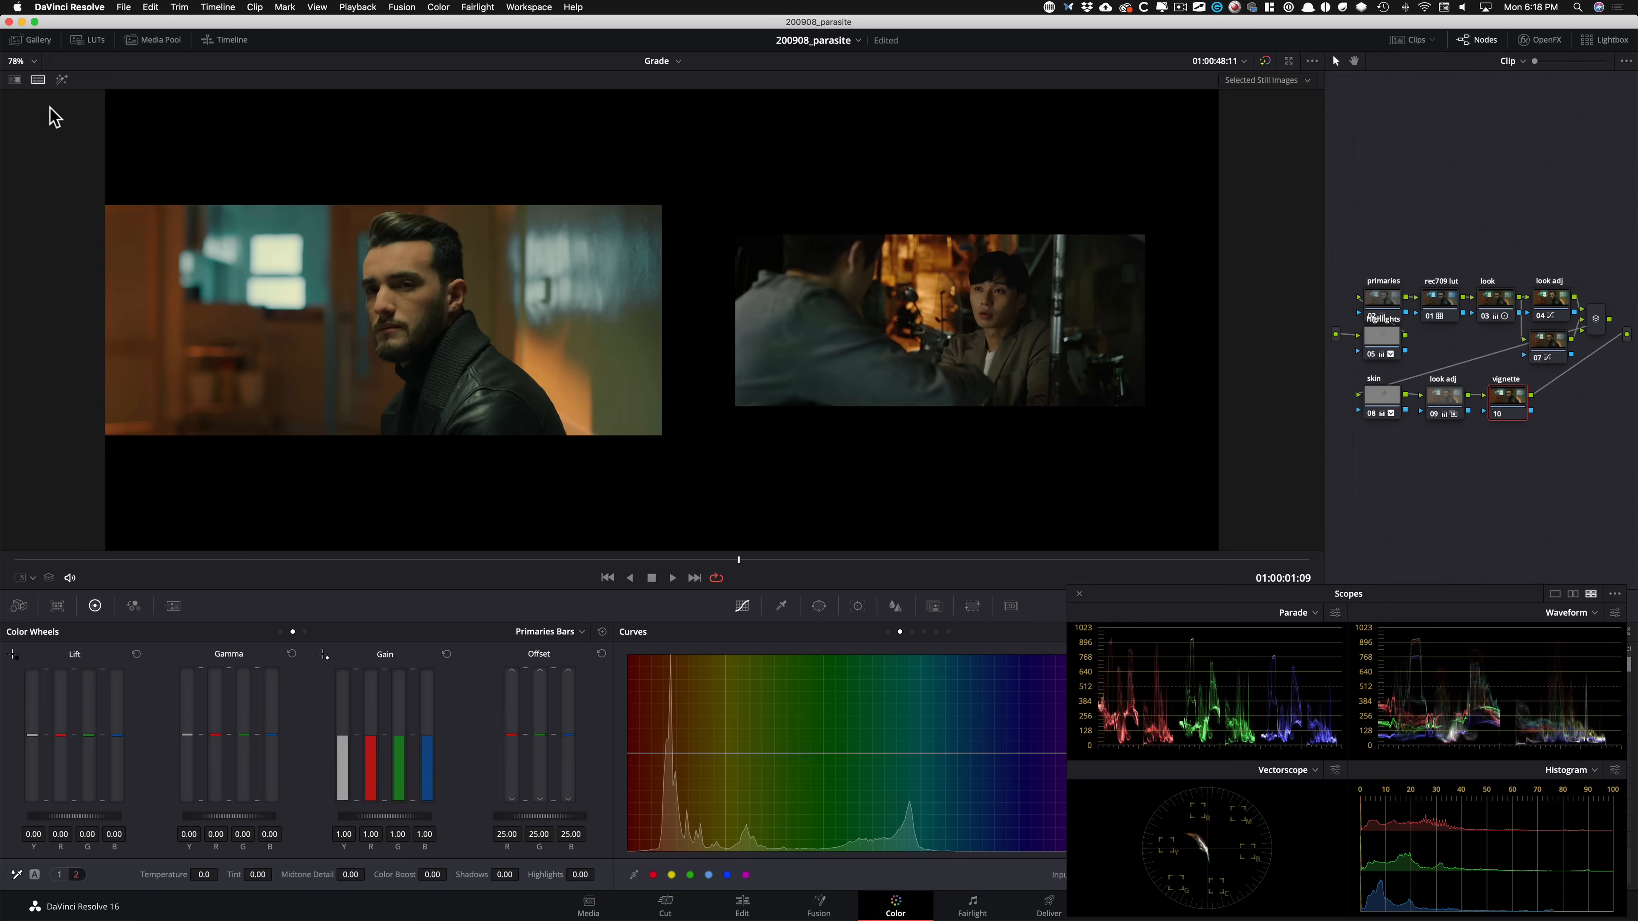
Turn off the still comparison and add an enlarged circle window around the man's face on the vignette node.
left_click(13, 81)
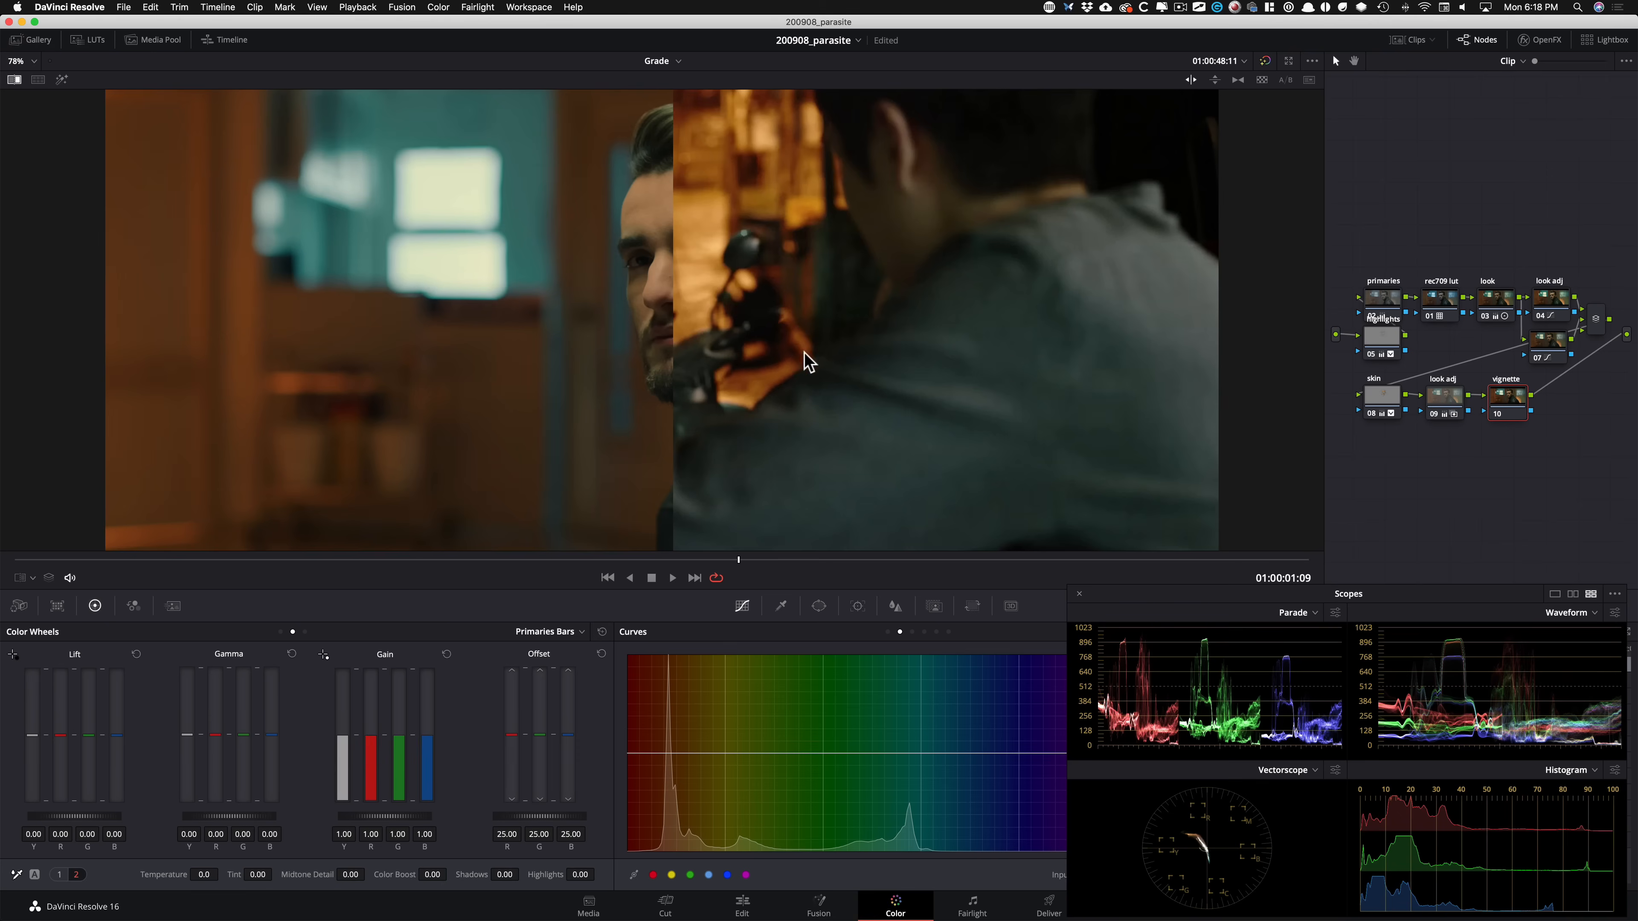
key("super+w")
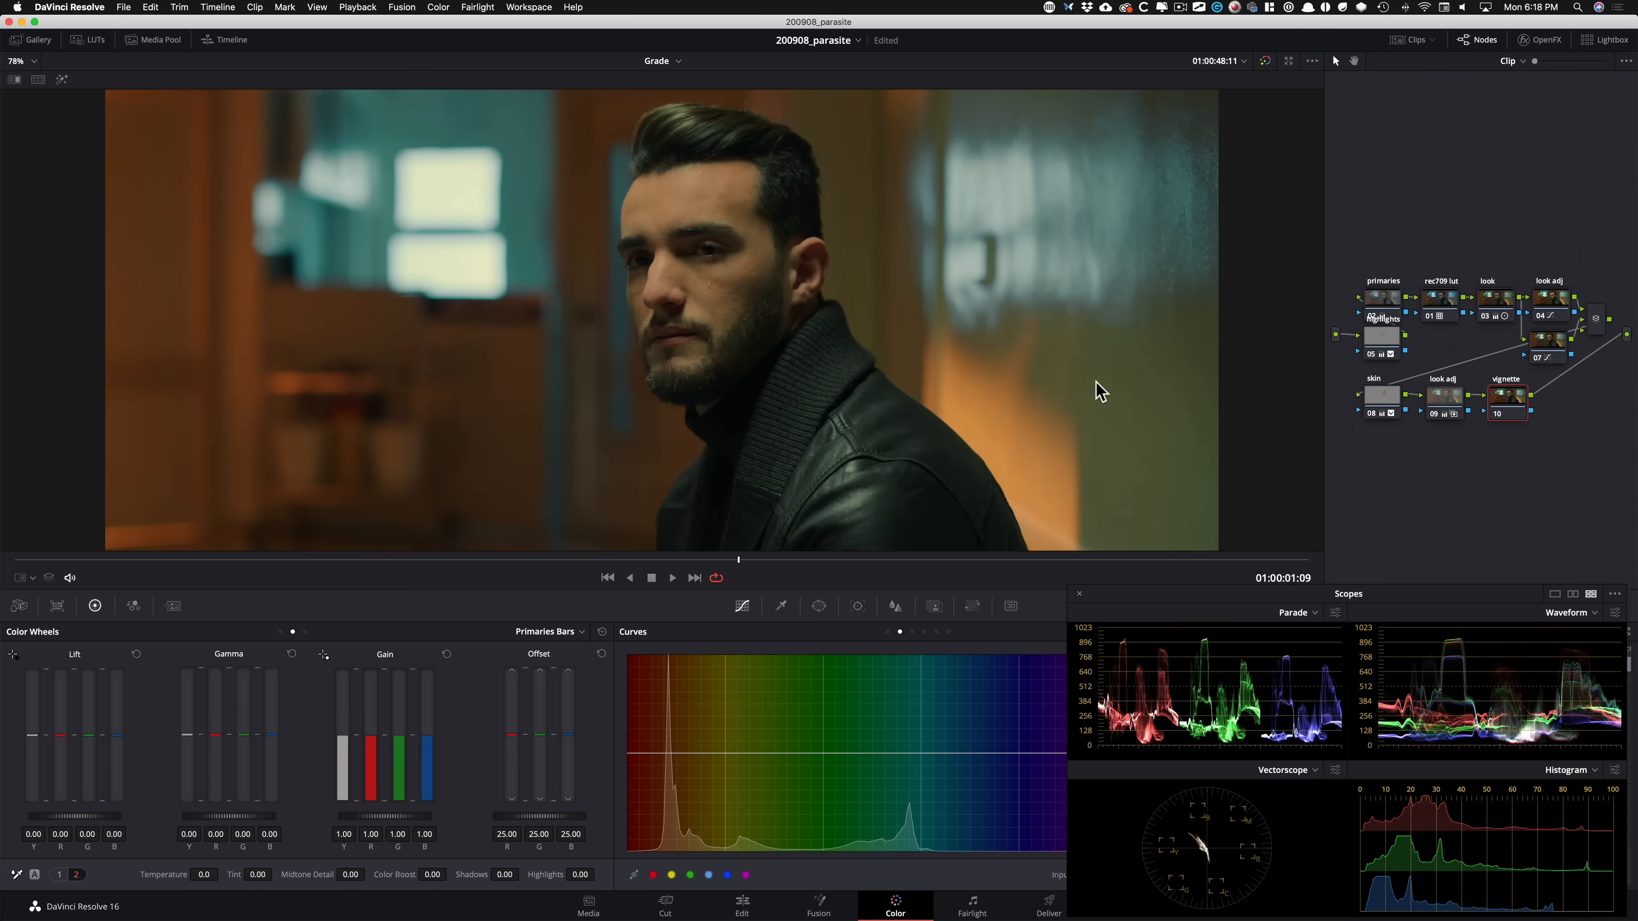
key("shift+w")
key("alt+c")
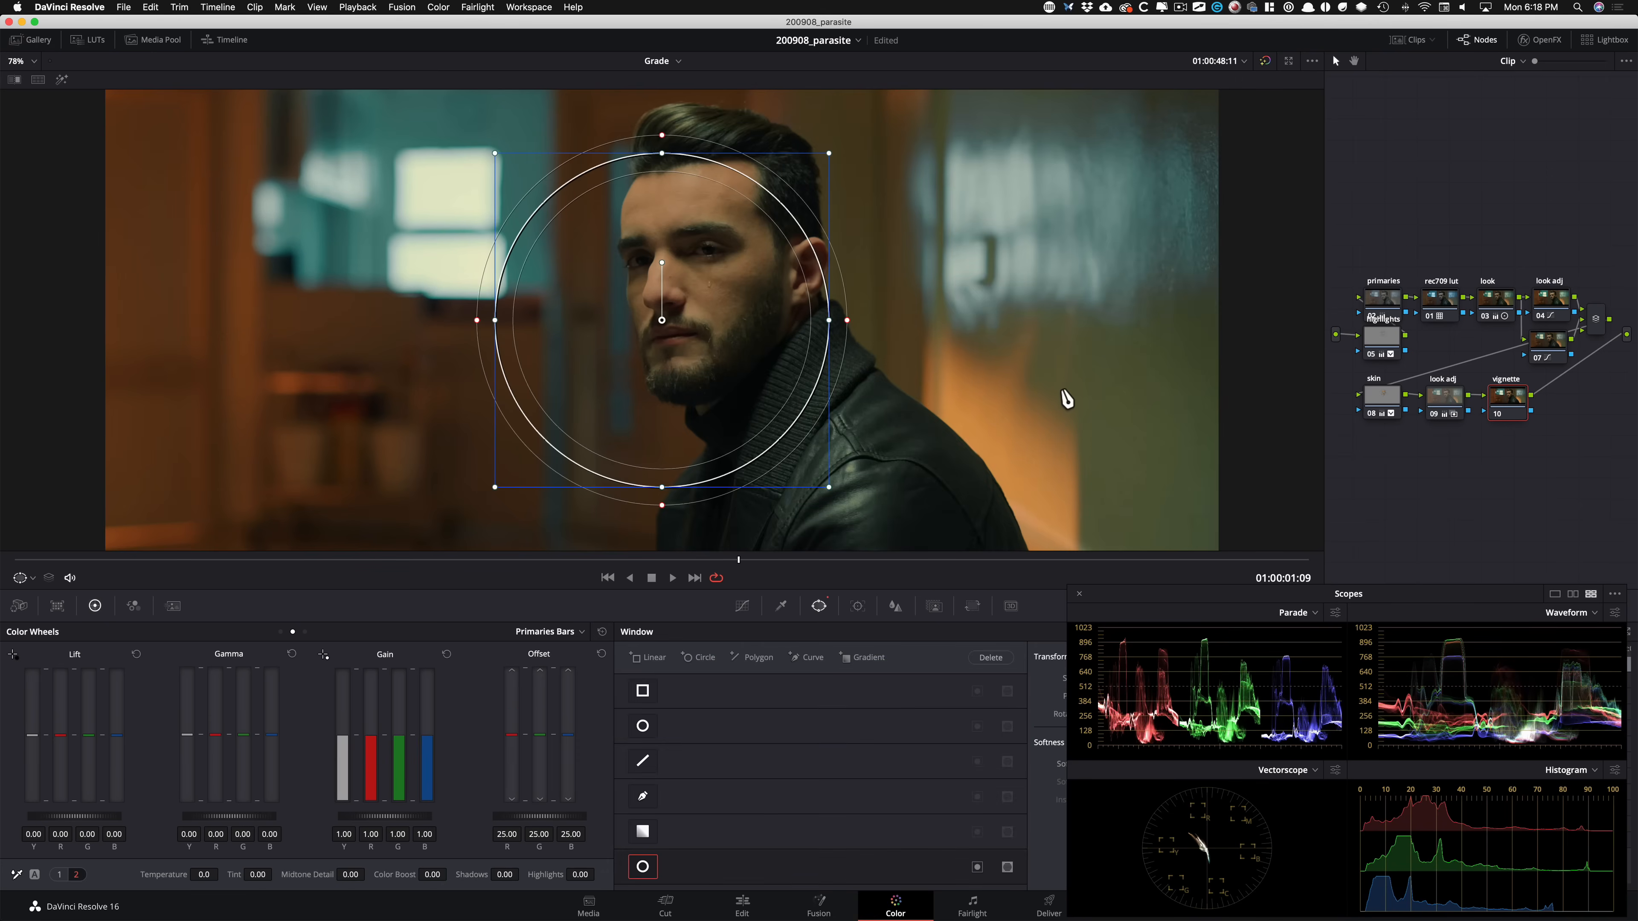
scroll(1065, 391, "up", 5)
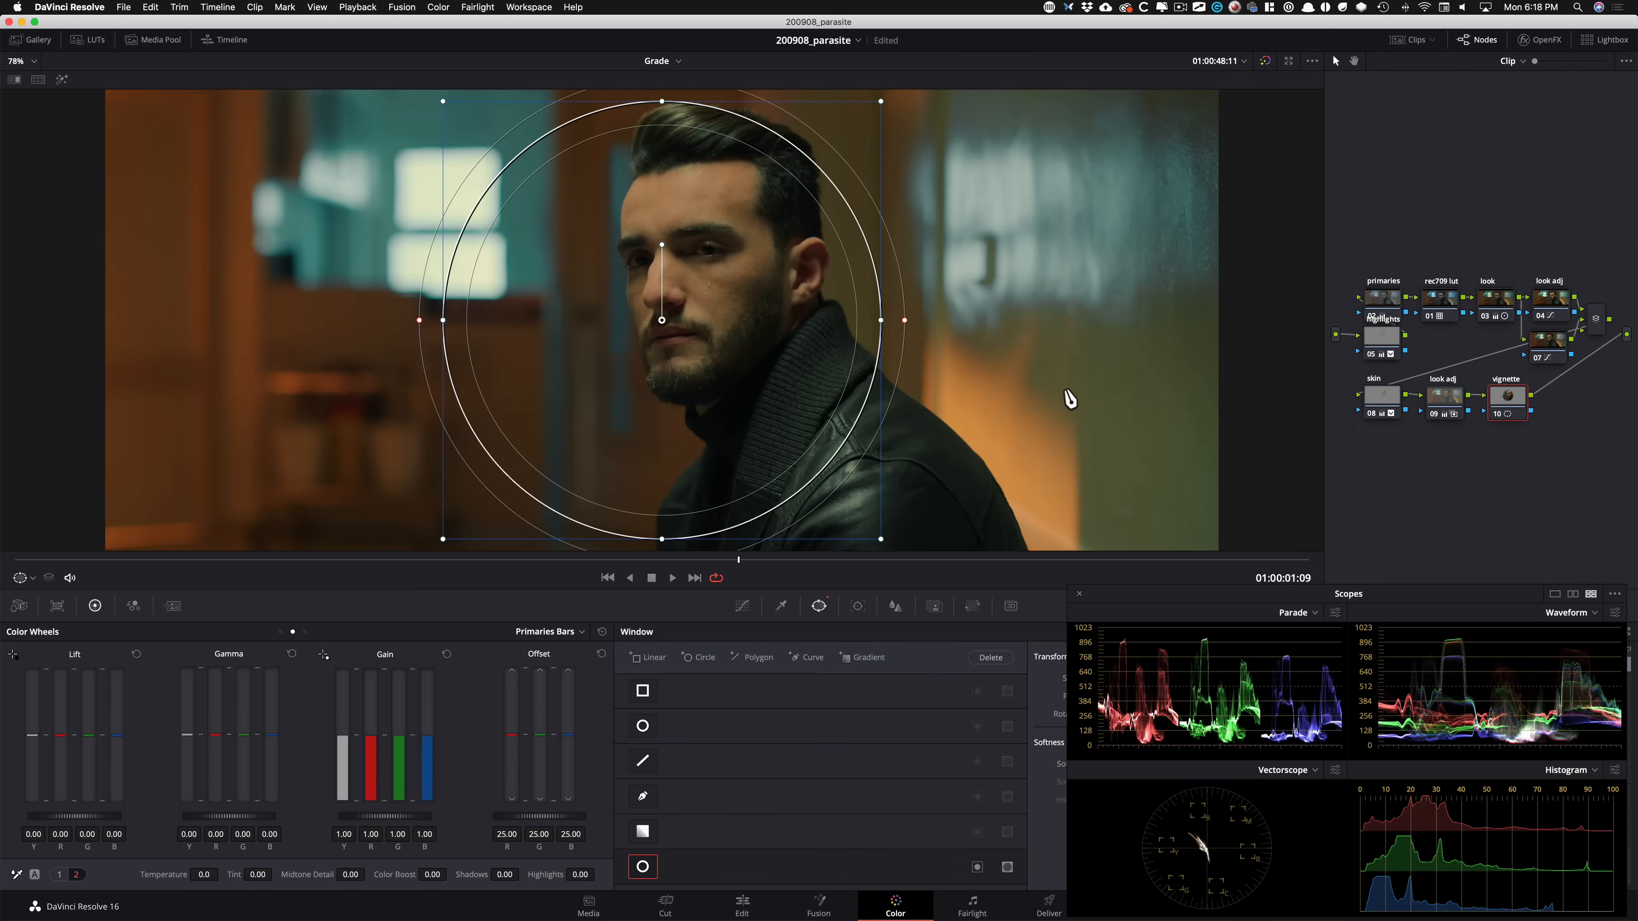
scroll(1065, 391, "up", 8)
scroll(1069, 397, "up", 3)
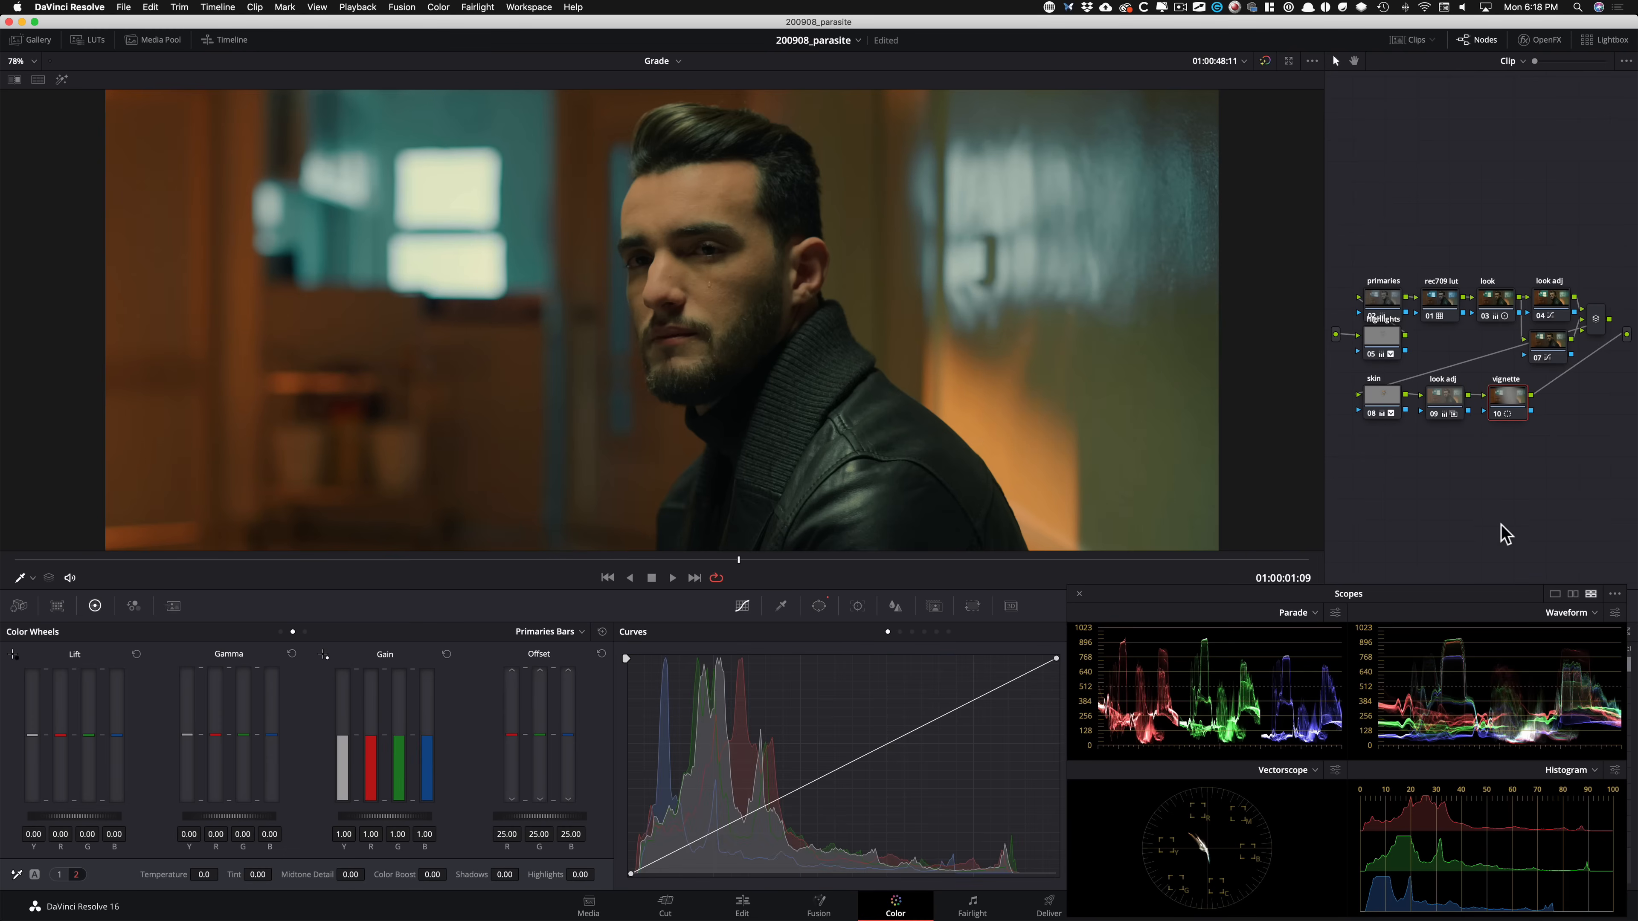
Try a midtone dip in the vignette node's custom curve, compare it off and on, and reset it to a gentler single-point dip.
left_click(801, 803)
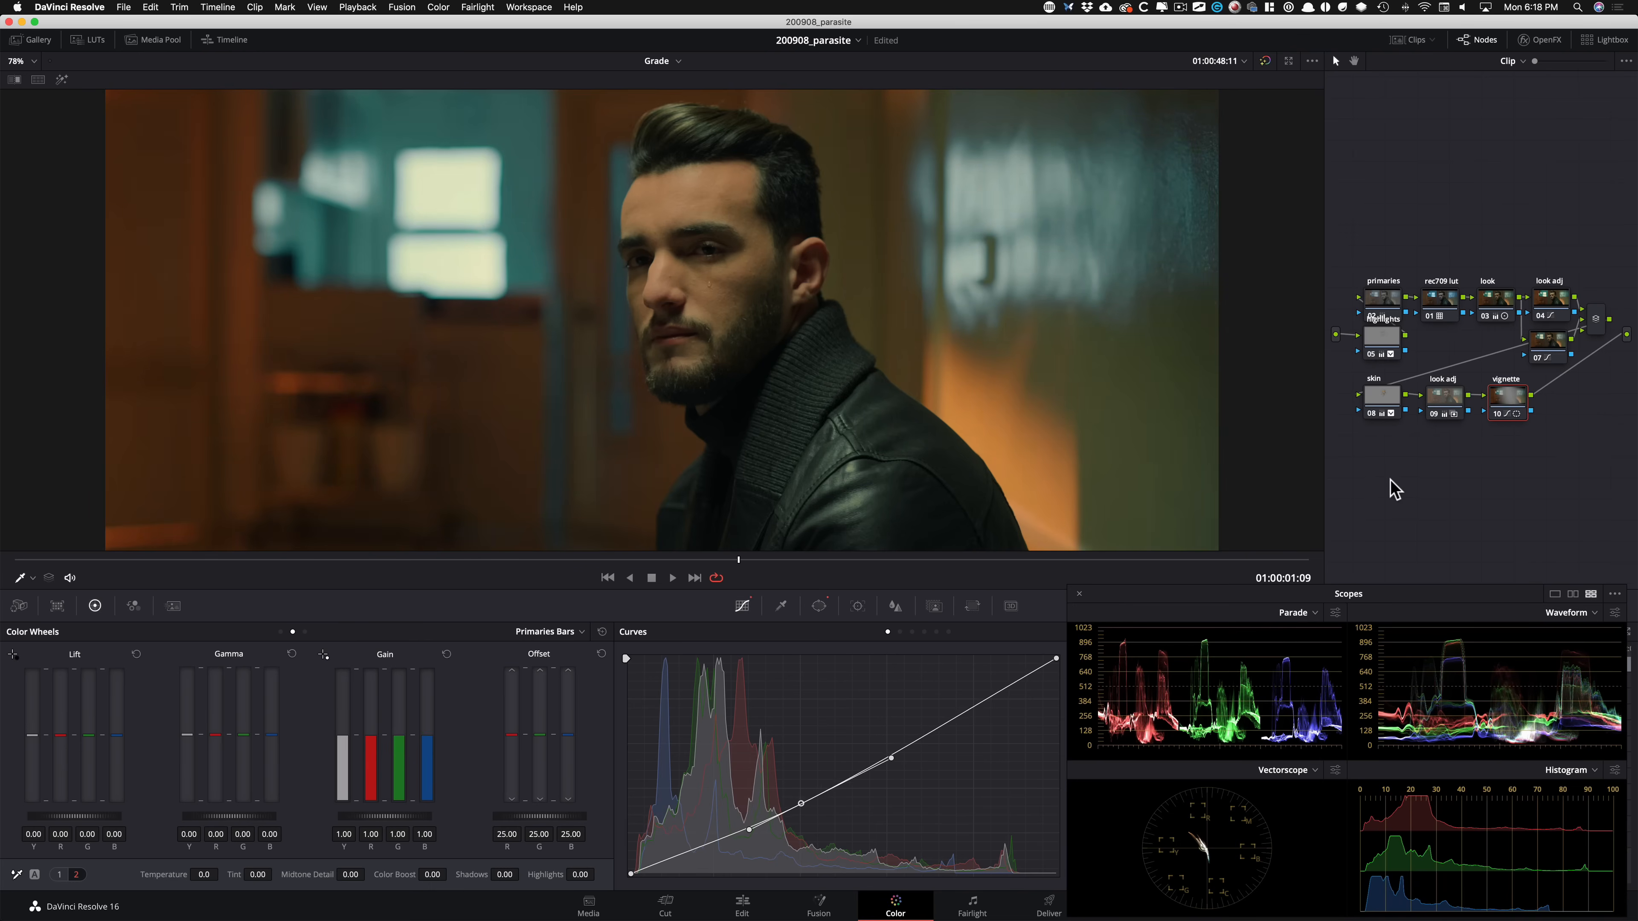
key("ctrl+d")
key("ctrl+d")
key("ctrl+d")
key("ctrl+d")
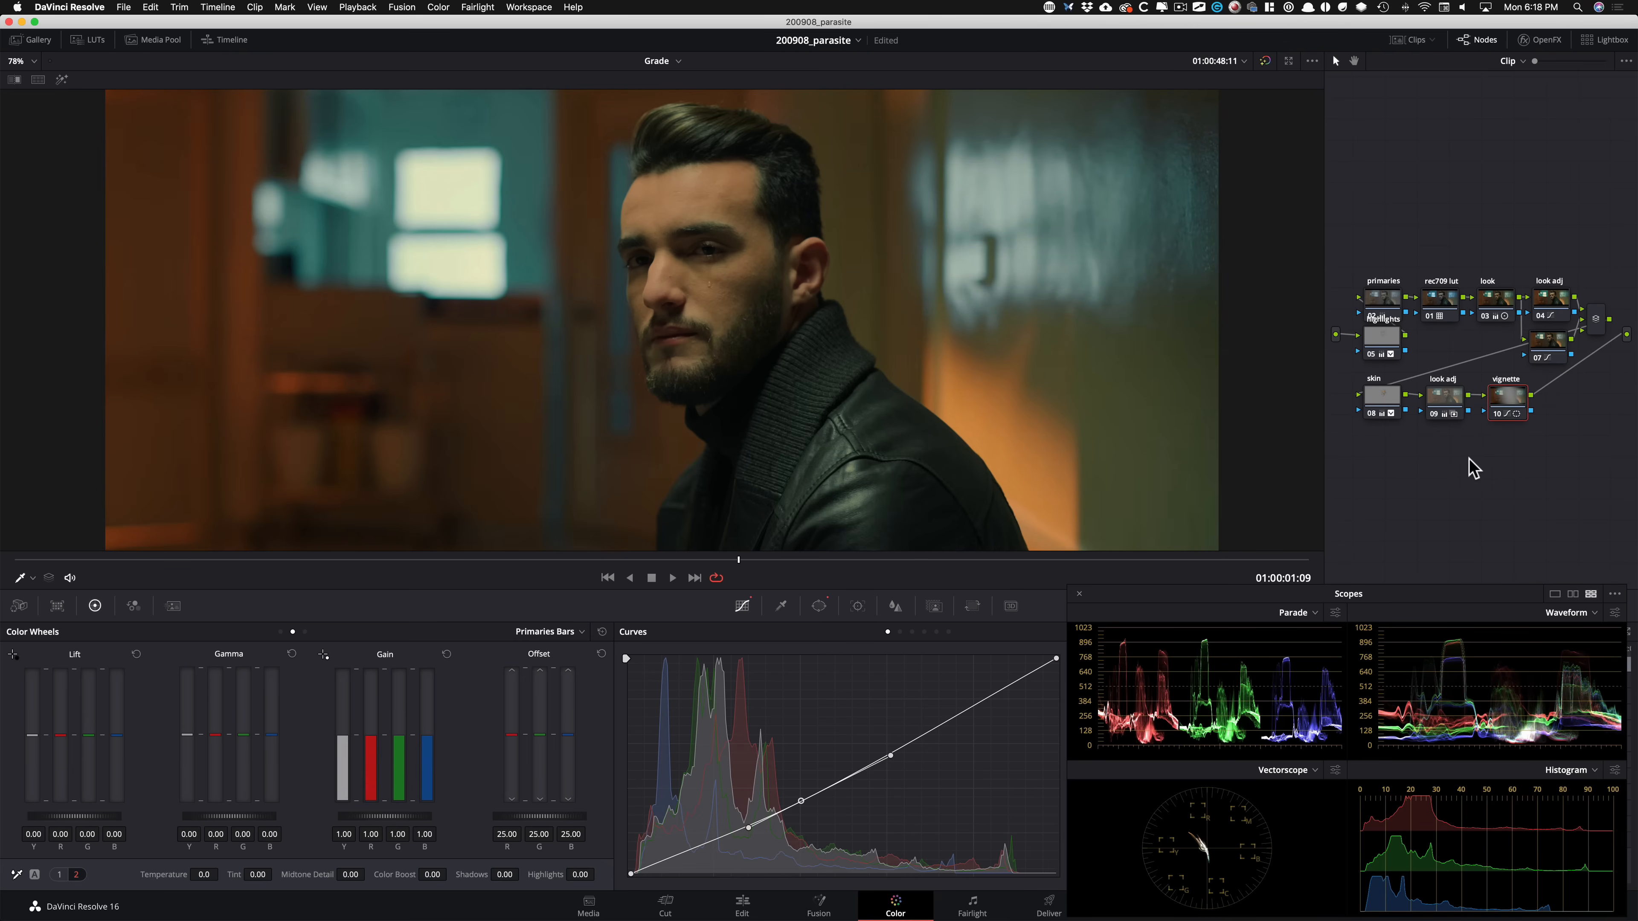
left_click_drag(1206, 598, 1481, 819)
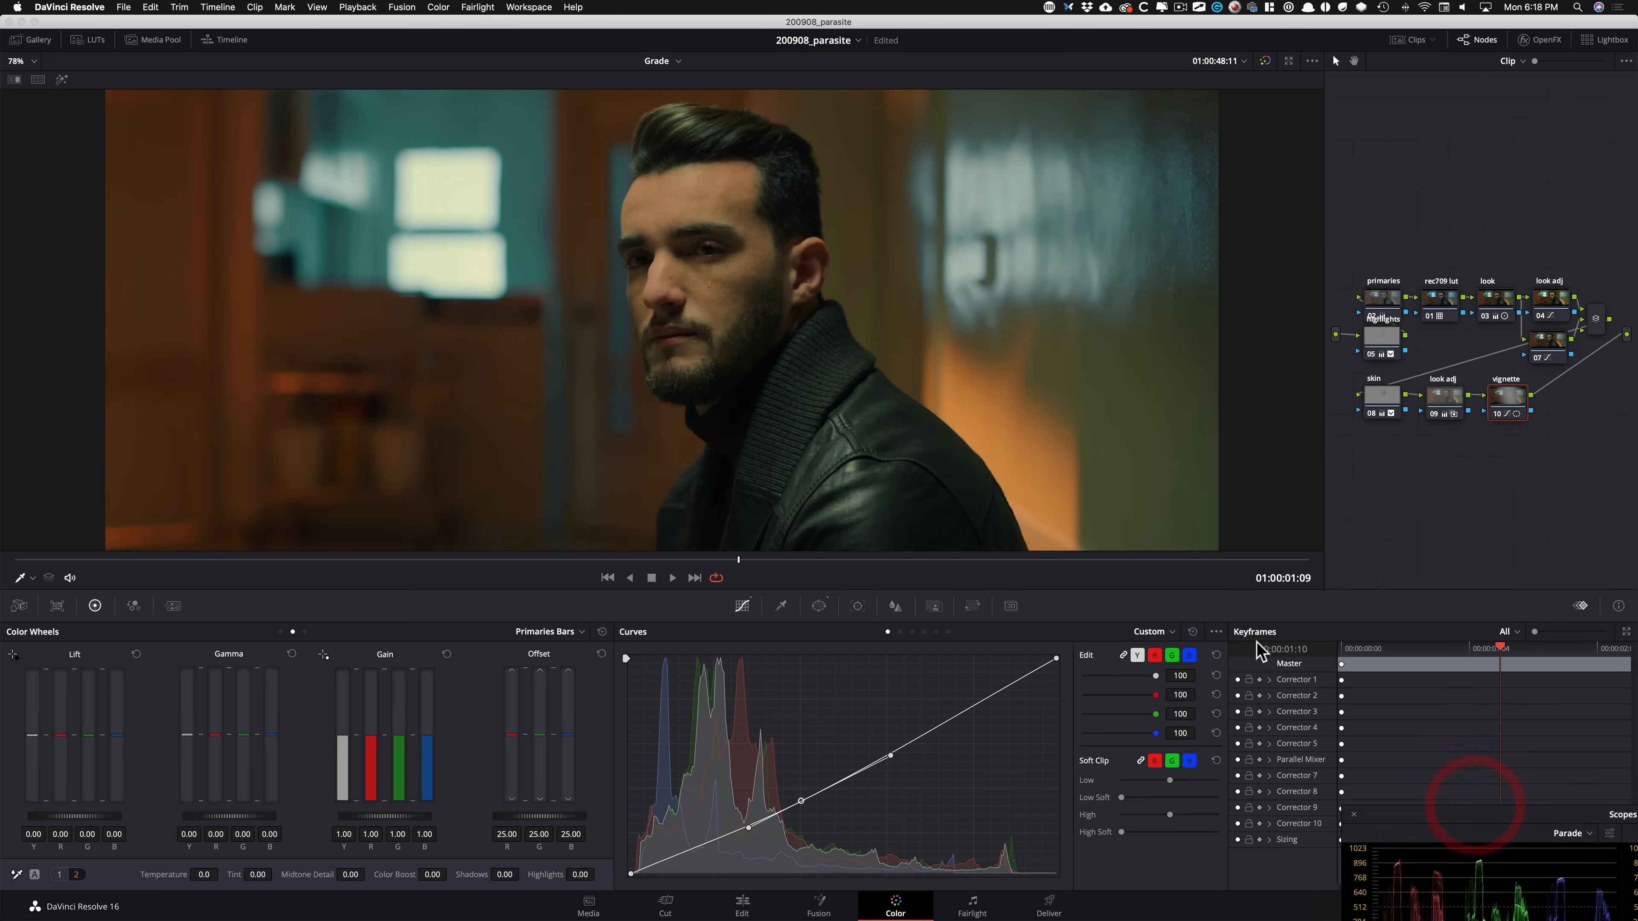
left_click(1191, 632)
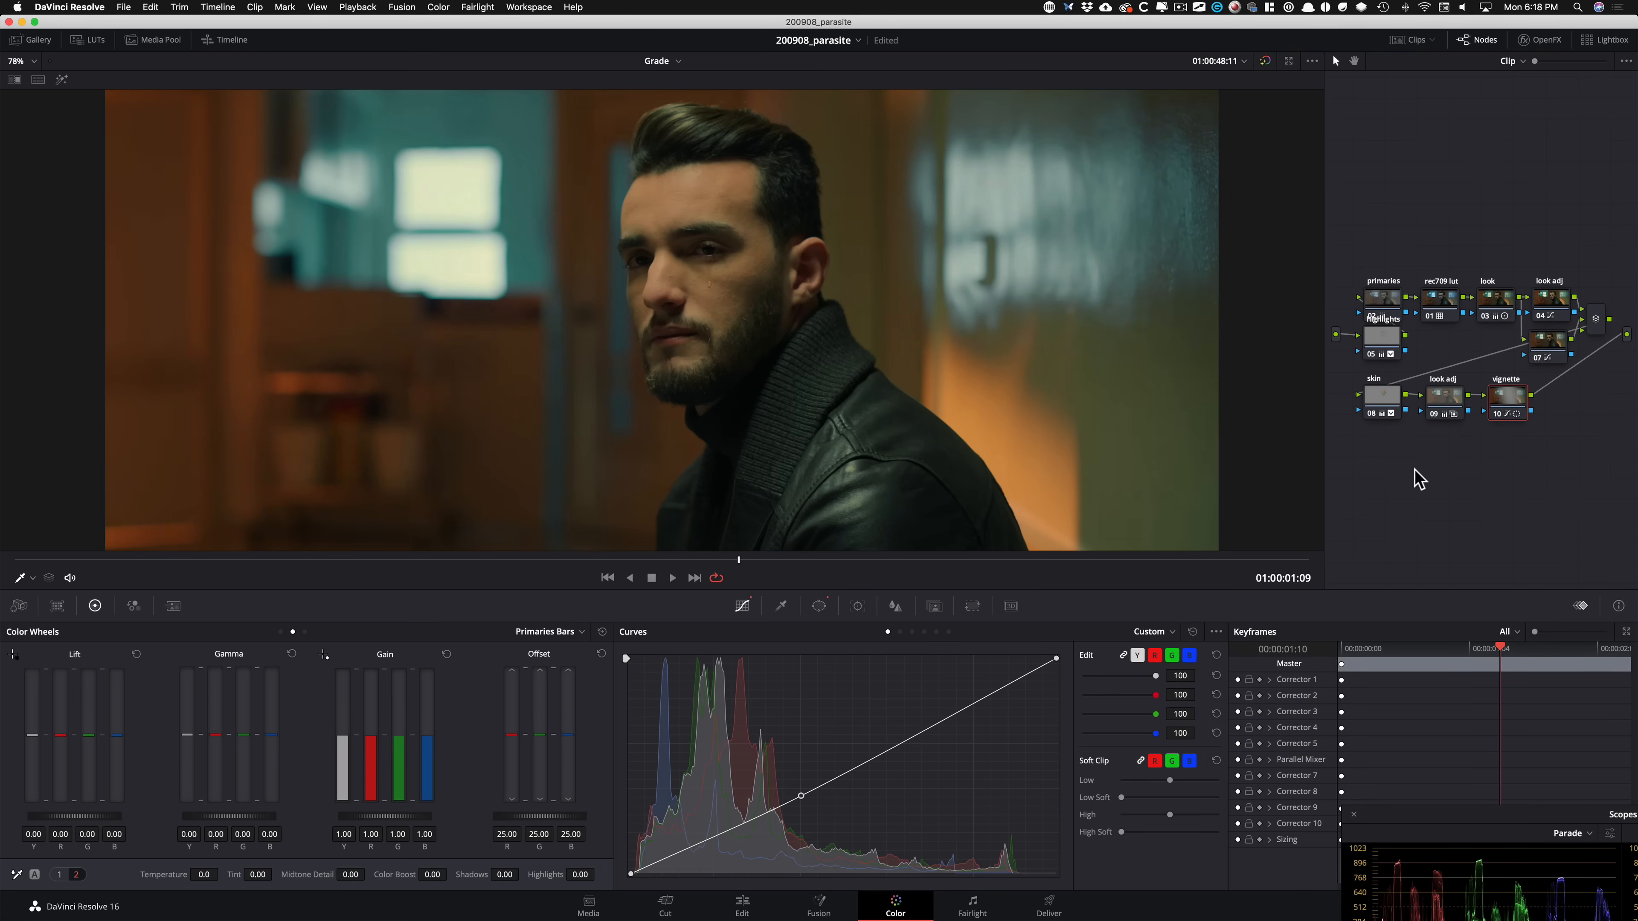
Add a node after the vignette node for the area inside the window and label it "inside".
key("alt+s")
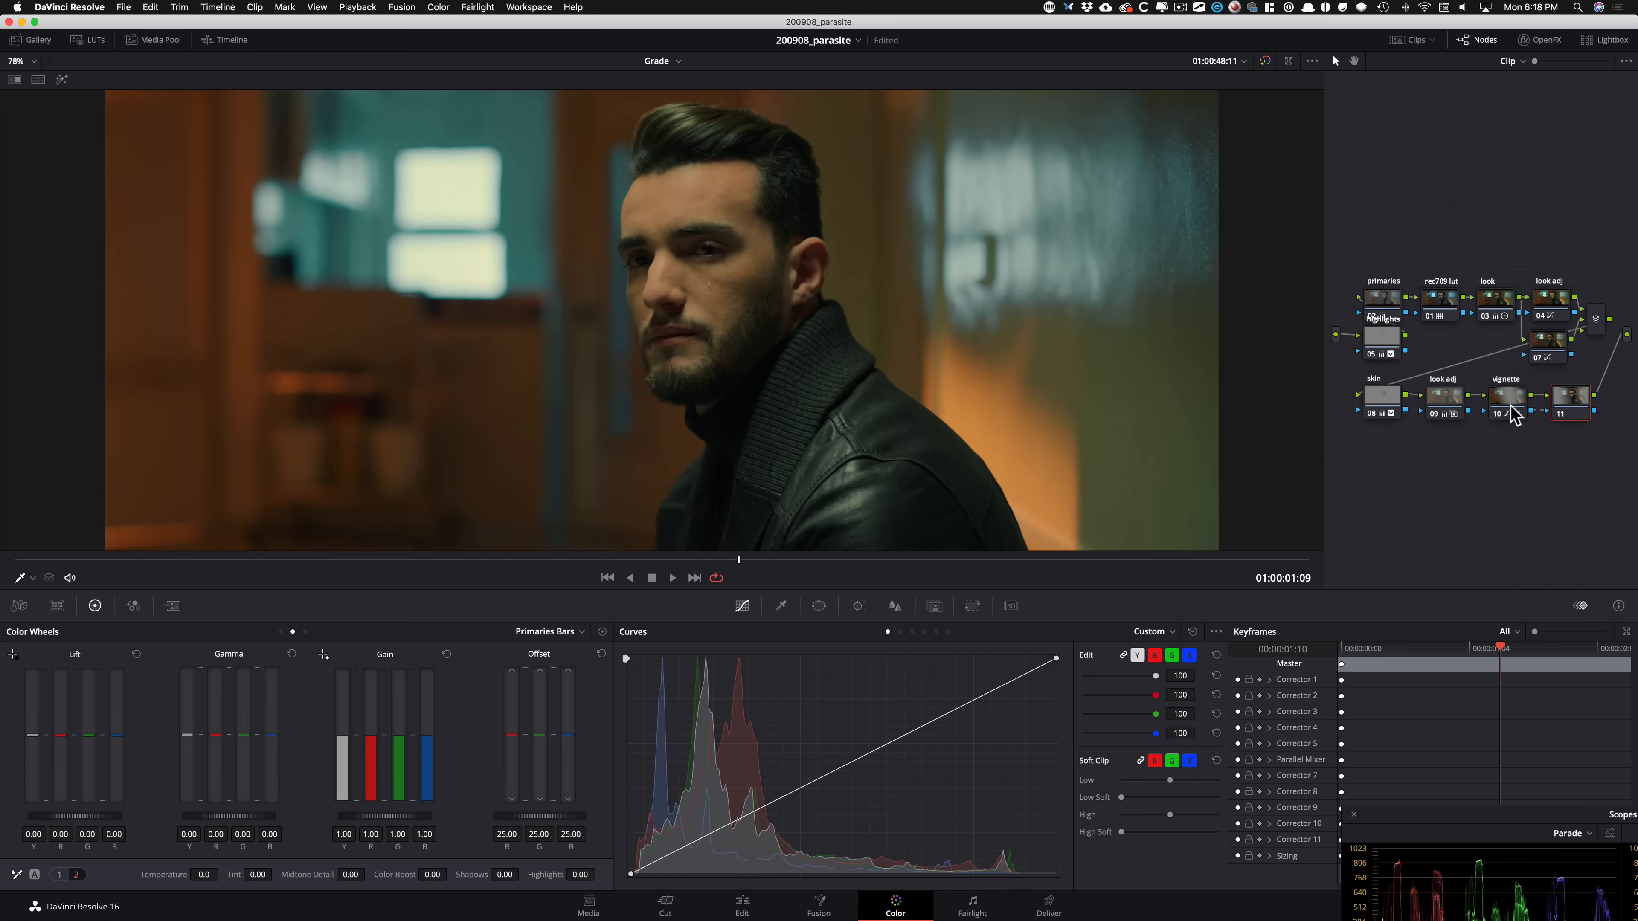
right_click(1509, 397)
mouse_move(1571, 465)
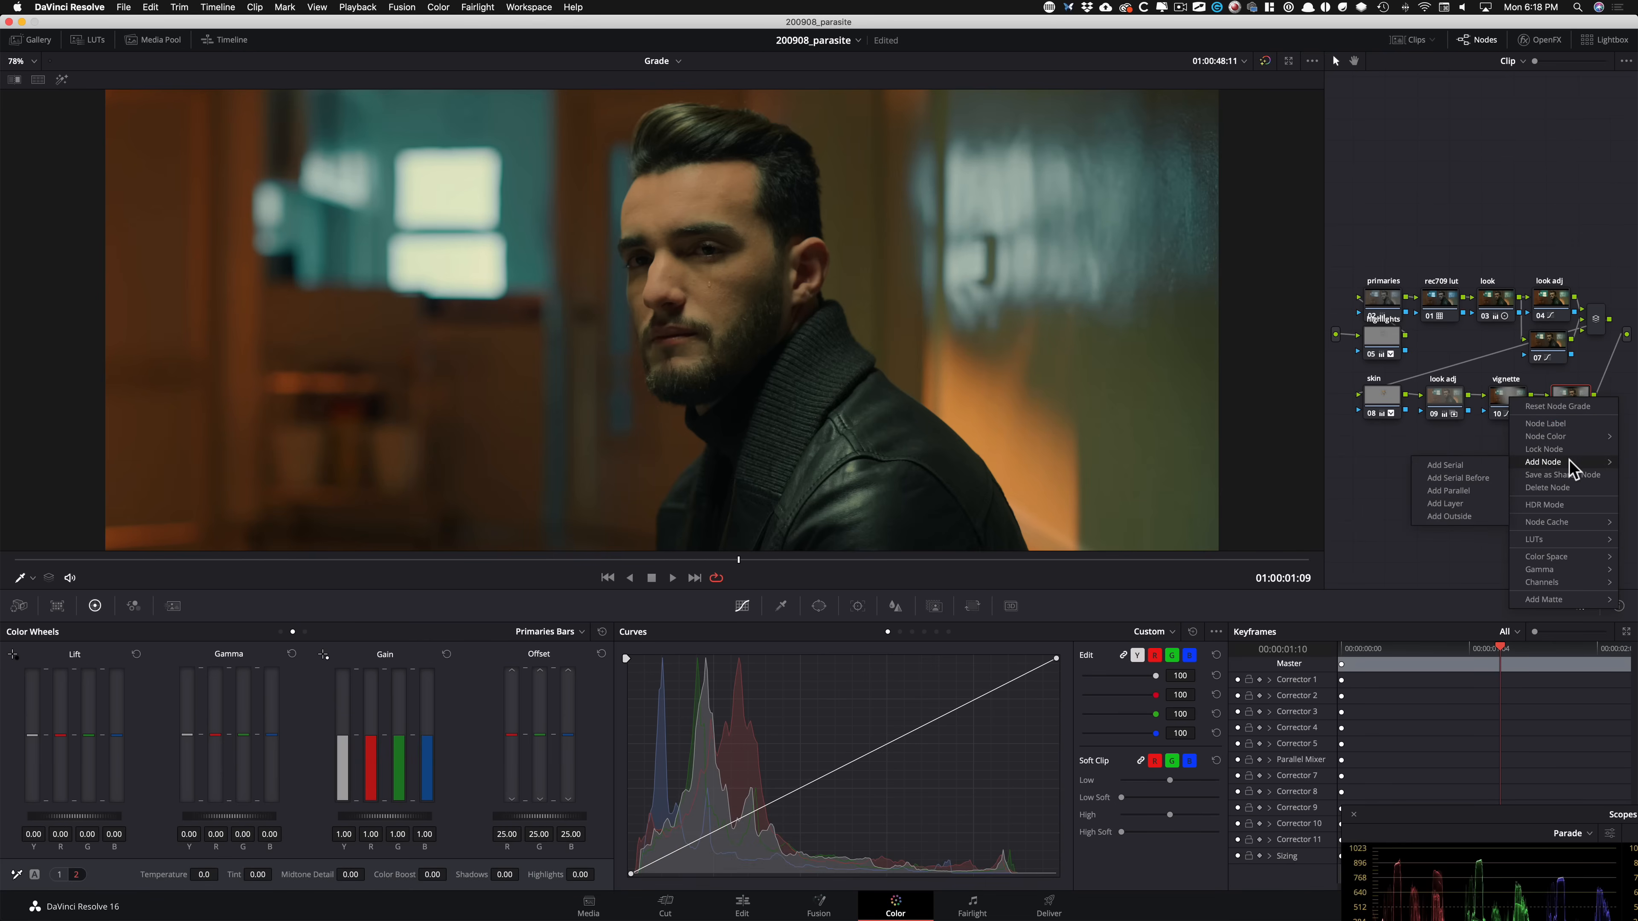
left_click(1567, 396)
key("Tab")
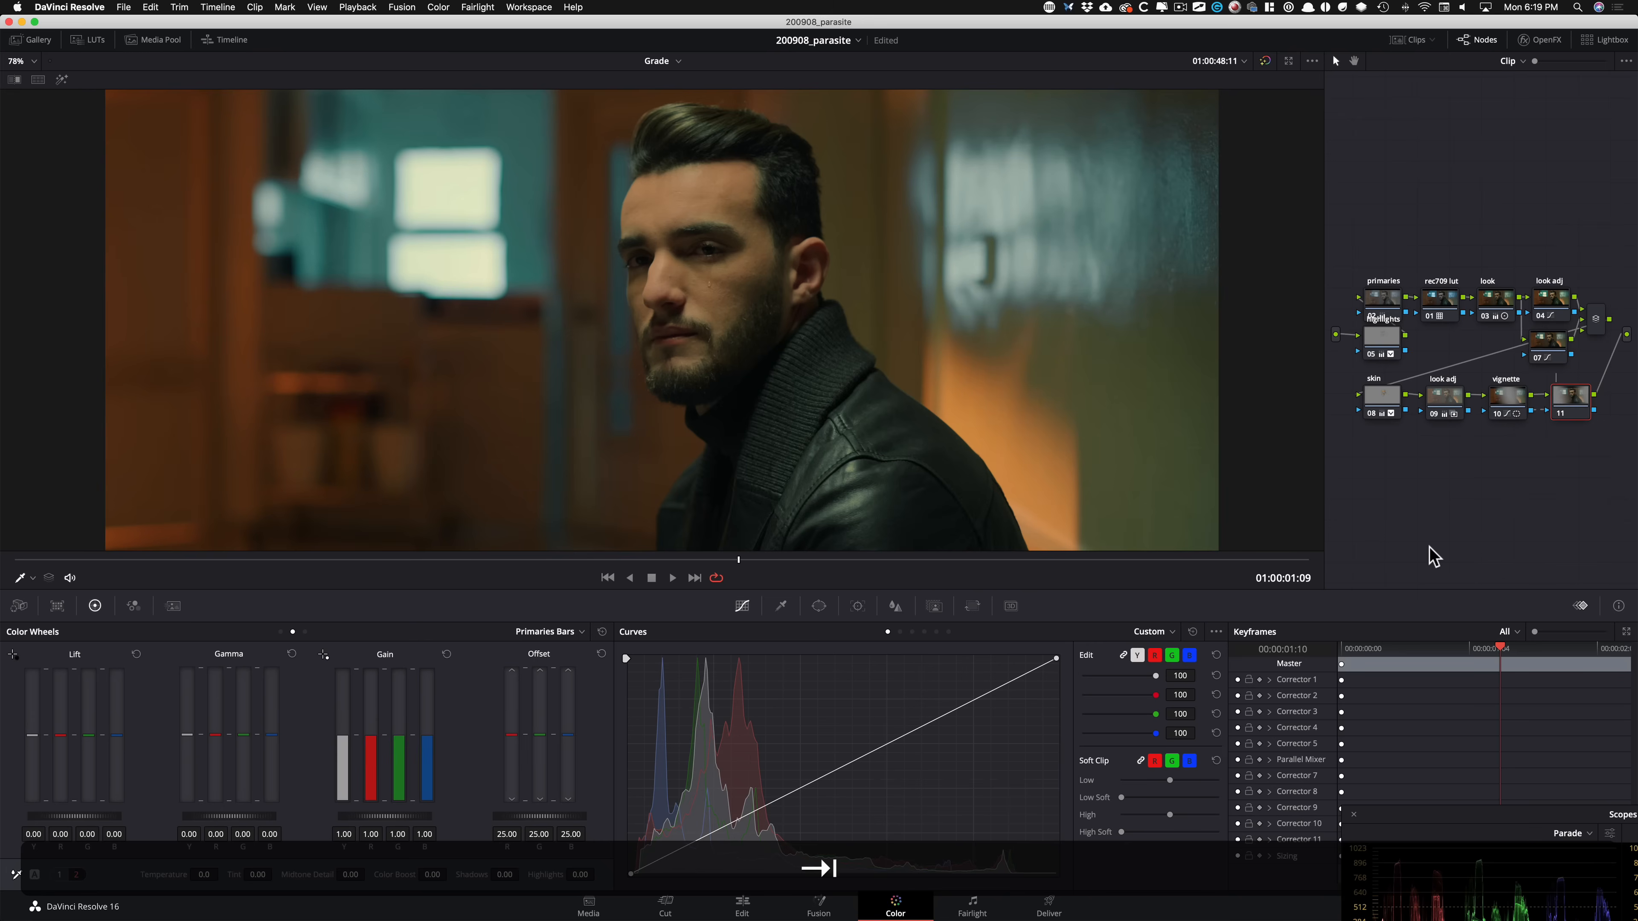
type("inside")
key("Return")
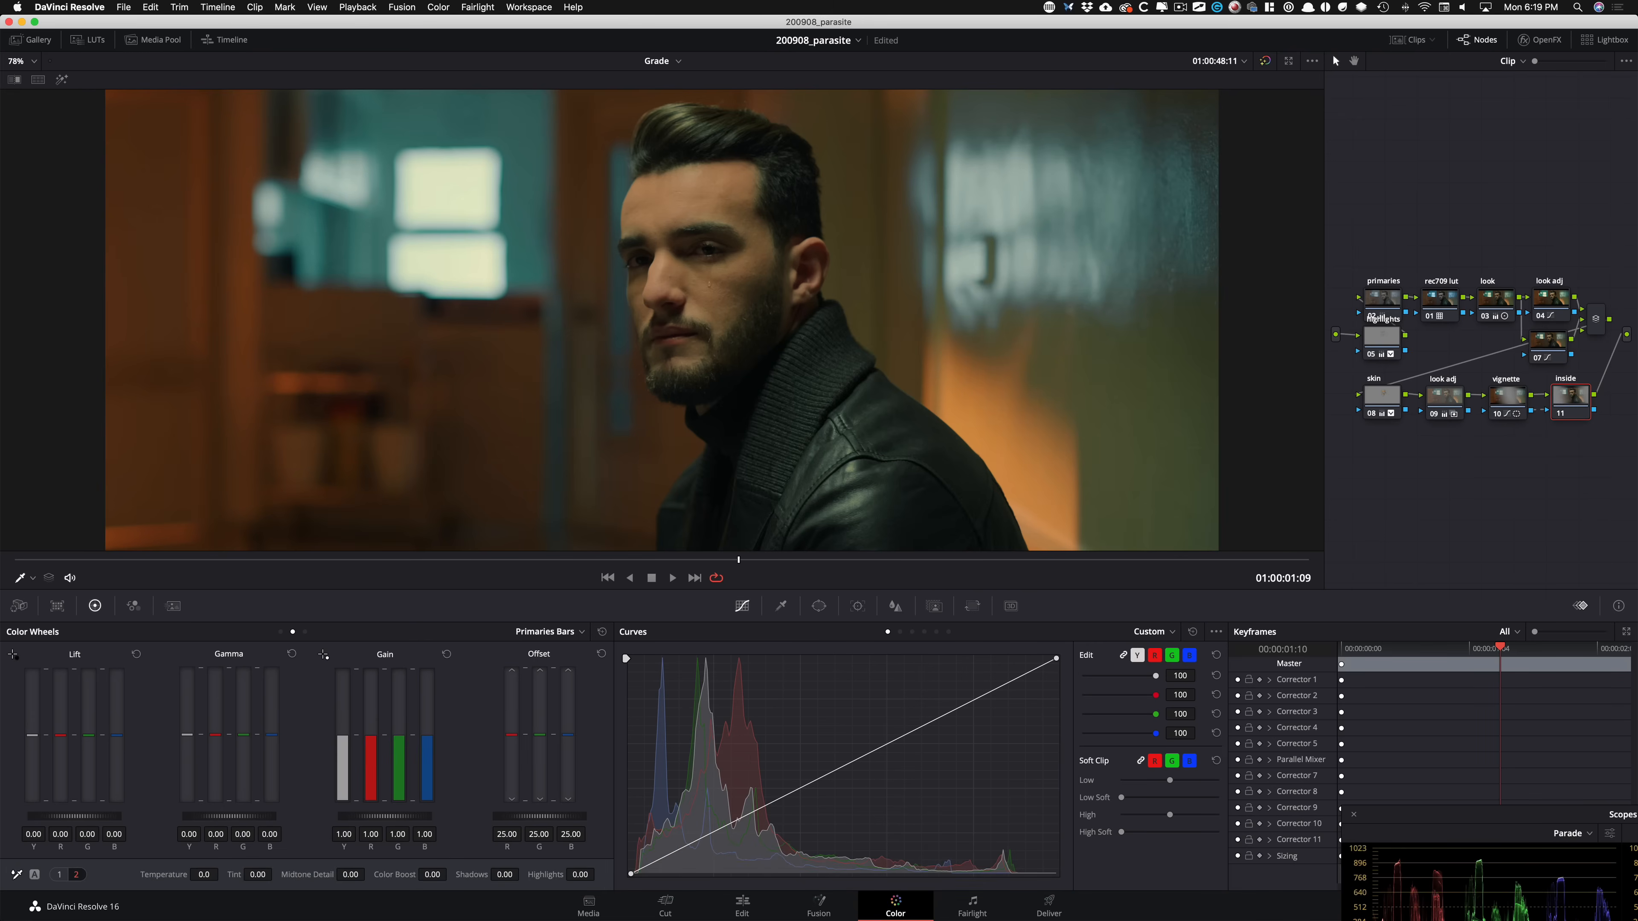
Slightly raise the lower midtones of the inside node's custom curve with a single point.
left_click(716, 829)
left_click_drag(741, 827, 743, 810)
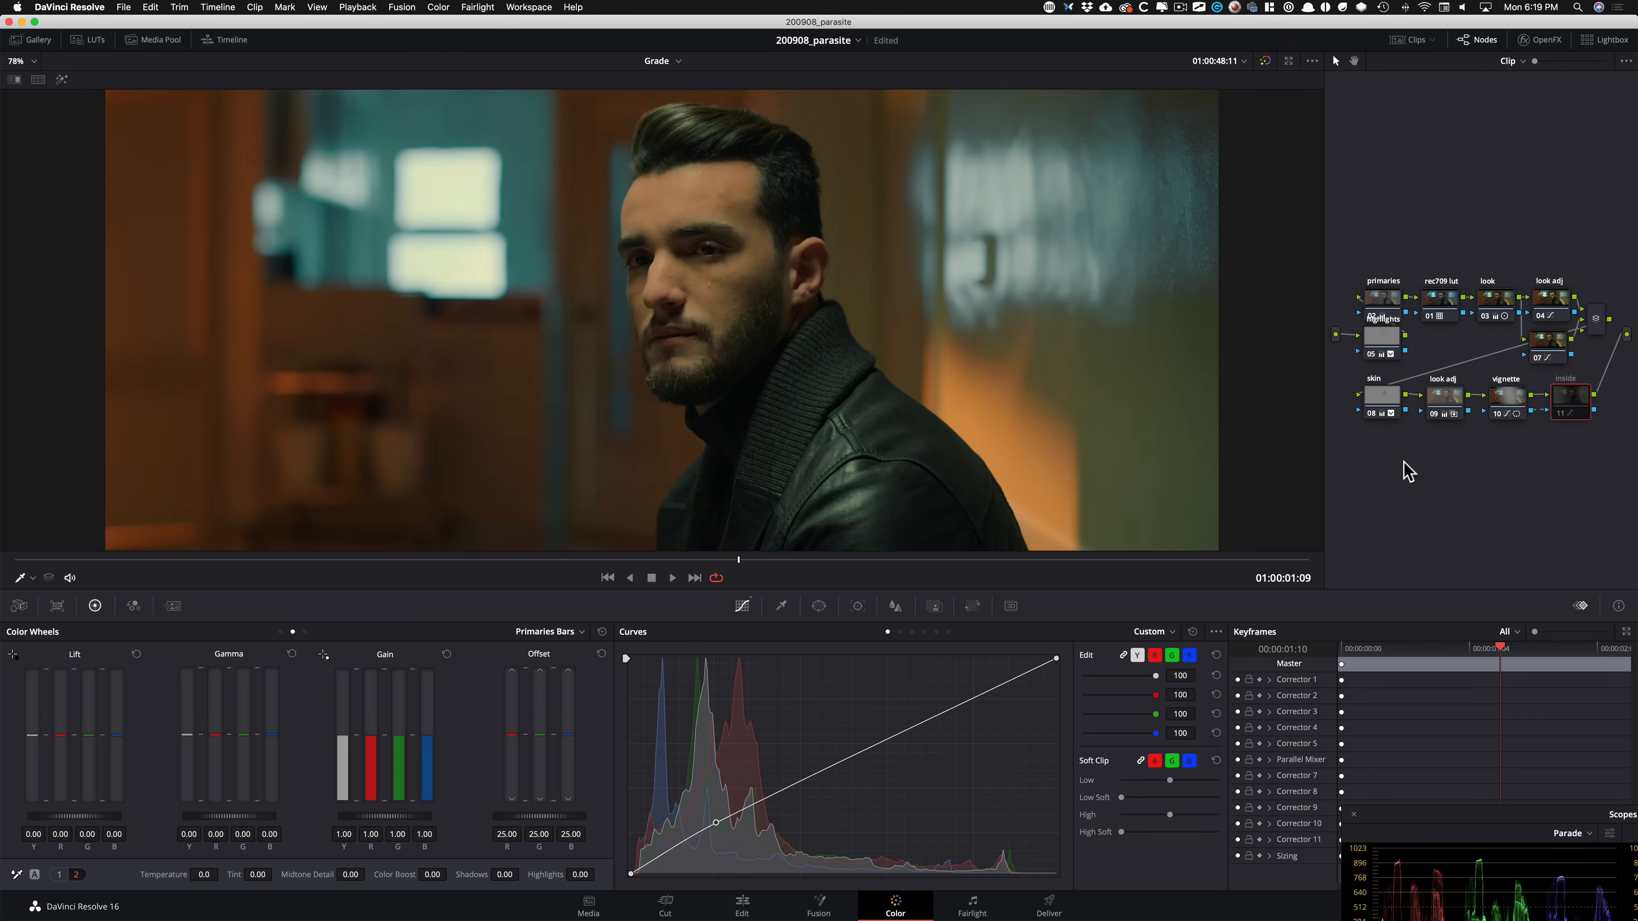
Select the vignette and inside nodes together and compare their combined effect on the portrait off and on.
left_click_drag(1491, 443, 1583, 387)
key("ctrl+d")
key("ctrl+d")
key("ctrl+d")
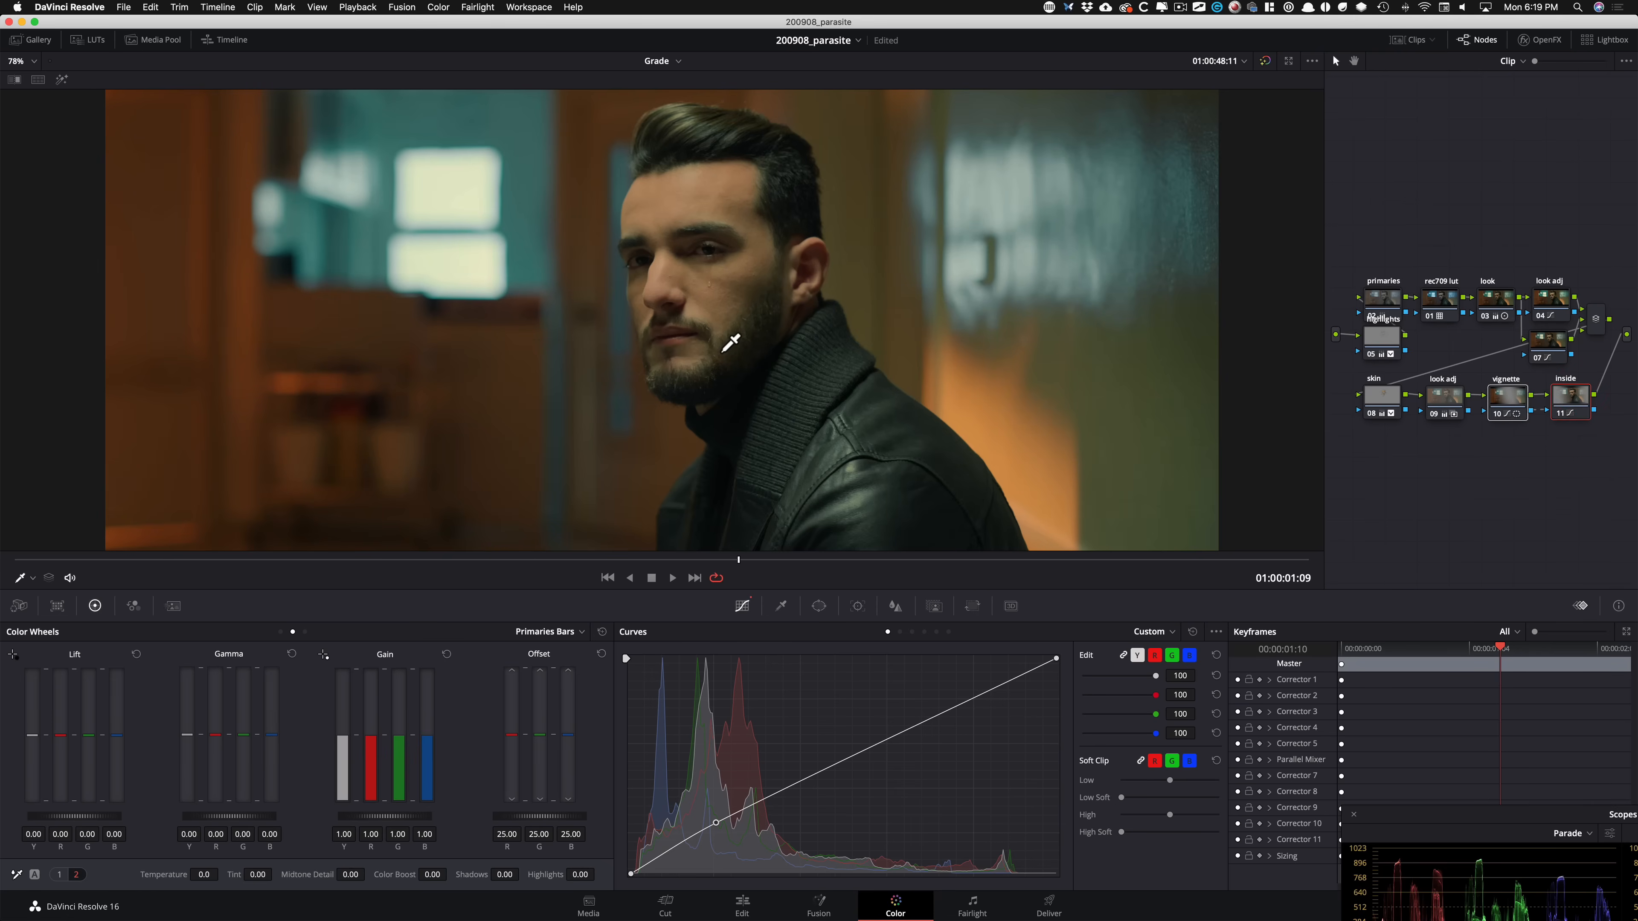
key("ctrl+d")
key("ctrl+d")
key("ctrl+d")
key("ctrl+d")
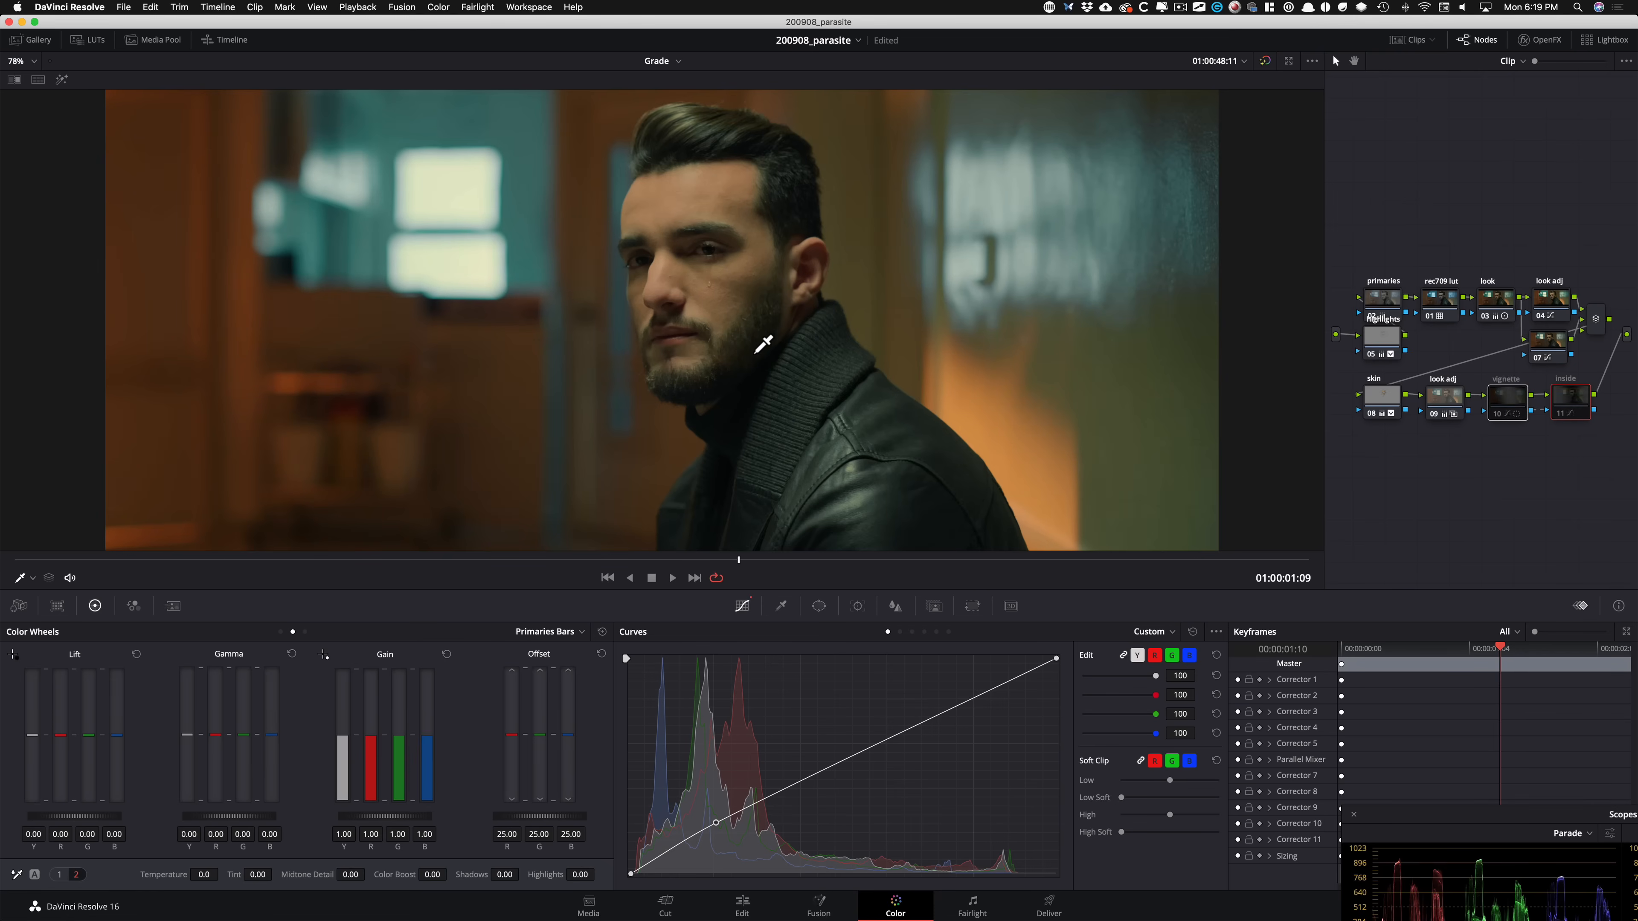
key("ctrl+d")
key("ctrl+d")
key("ctrl+d")
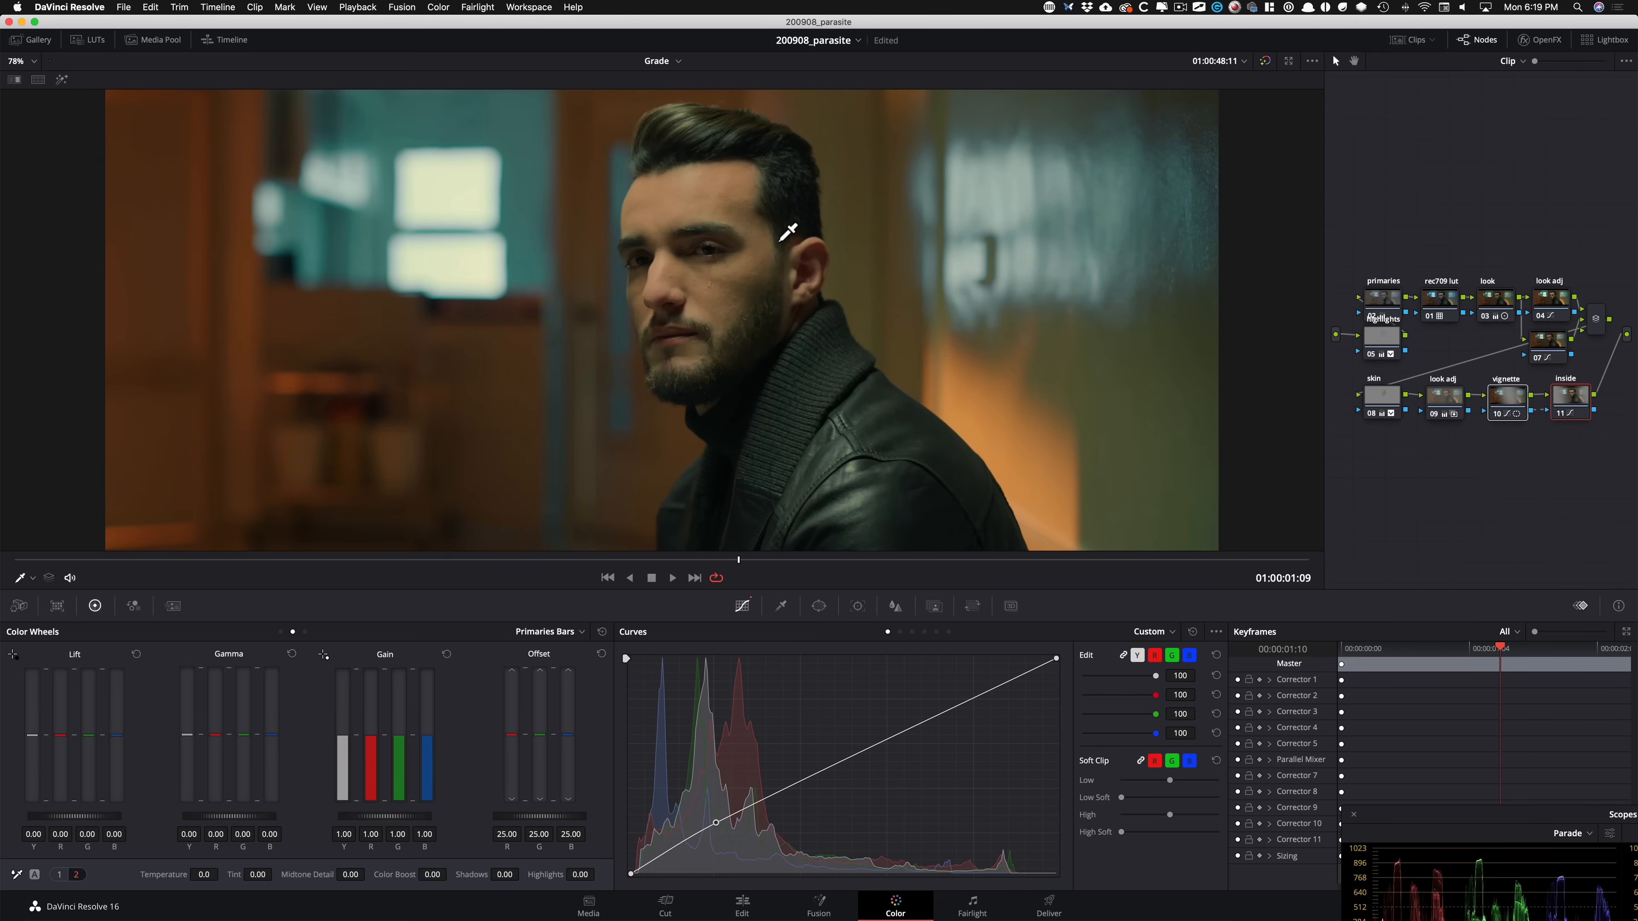
Add a serial node after the inside node and arrange the vignette, inside and new nodes in a third row.
key("ctrl+d")
key("ctrl+d")
left_click(1496, 489)
key("alt+s")
mouse_move(1363, 444)
left_mouse_down()
mouse_move(1510, 451)
mouse_move(1375, 445)
left_mouse_up()
left_click(1477, 407)
left_click(1396, 490)
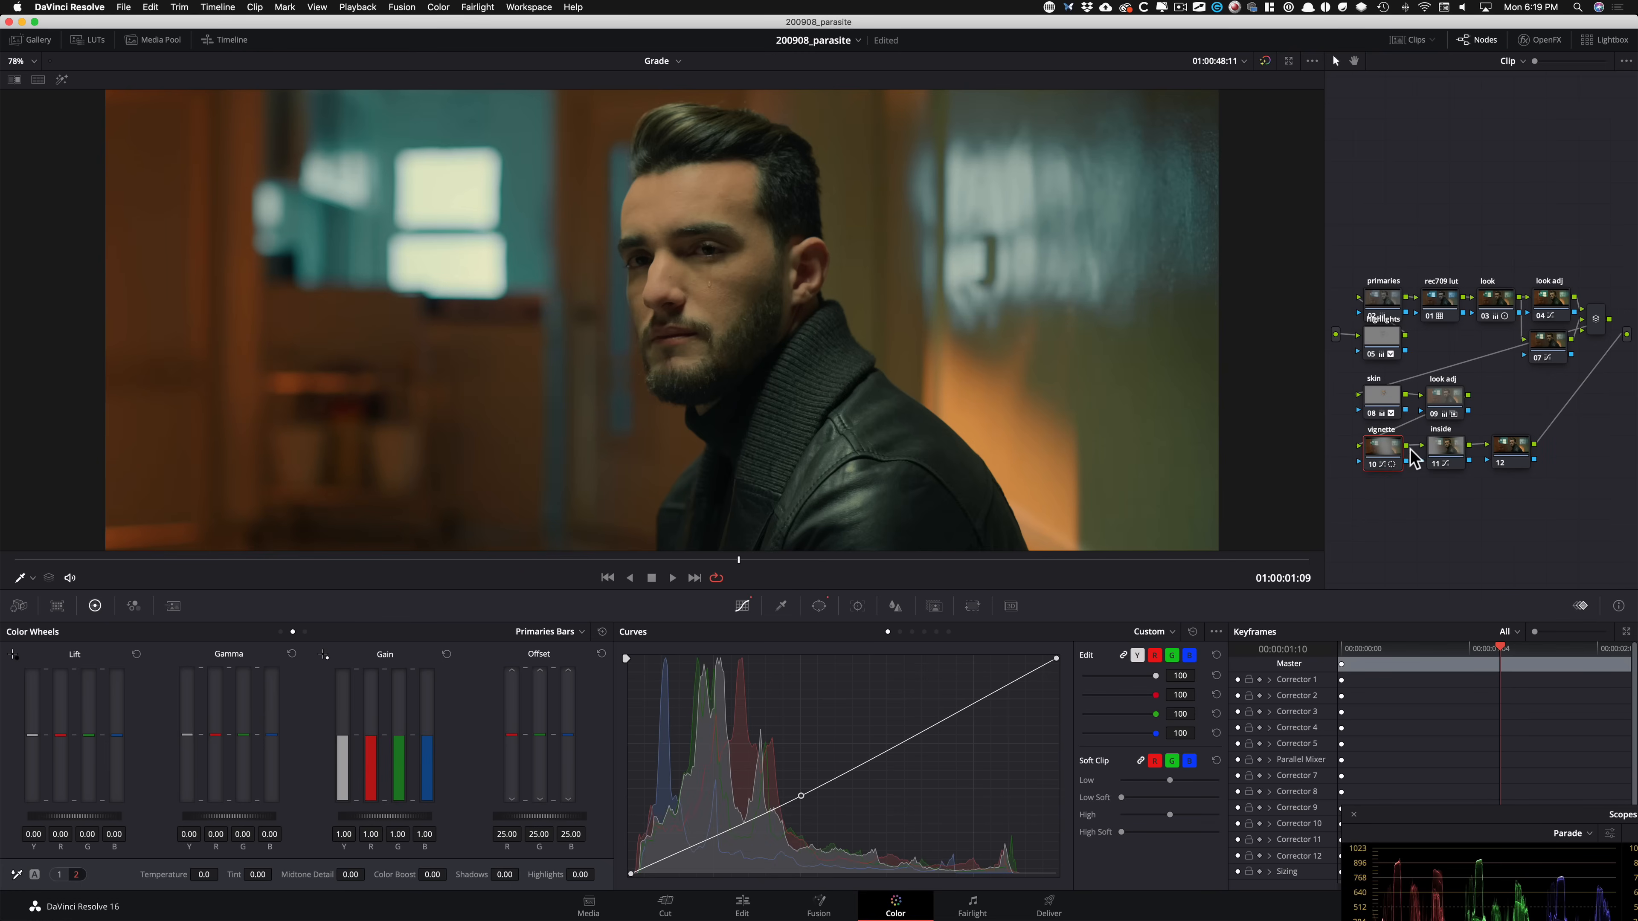
left_click(1515, 459)
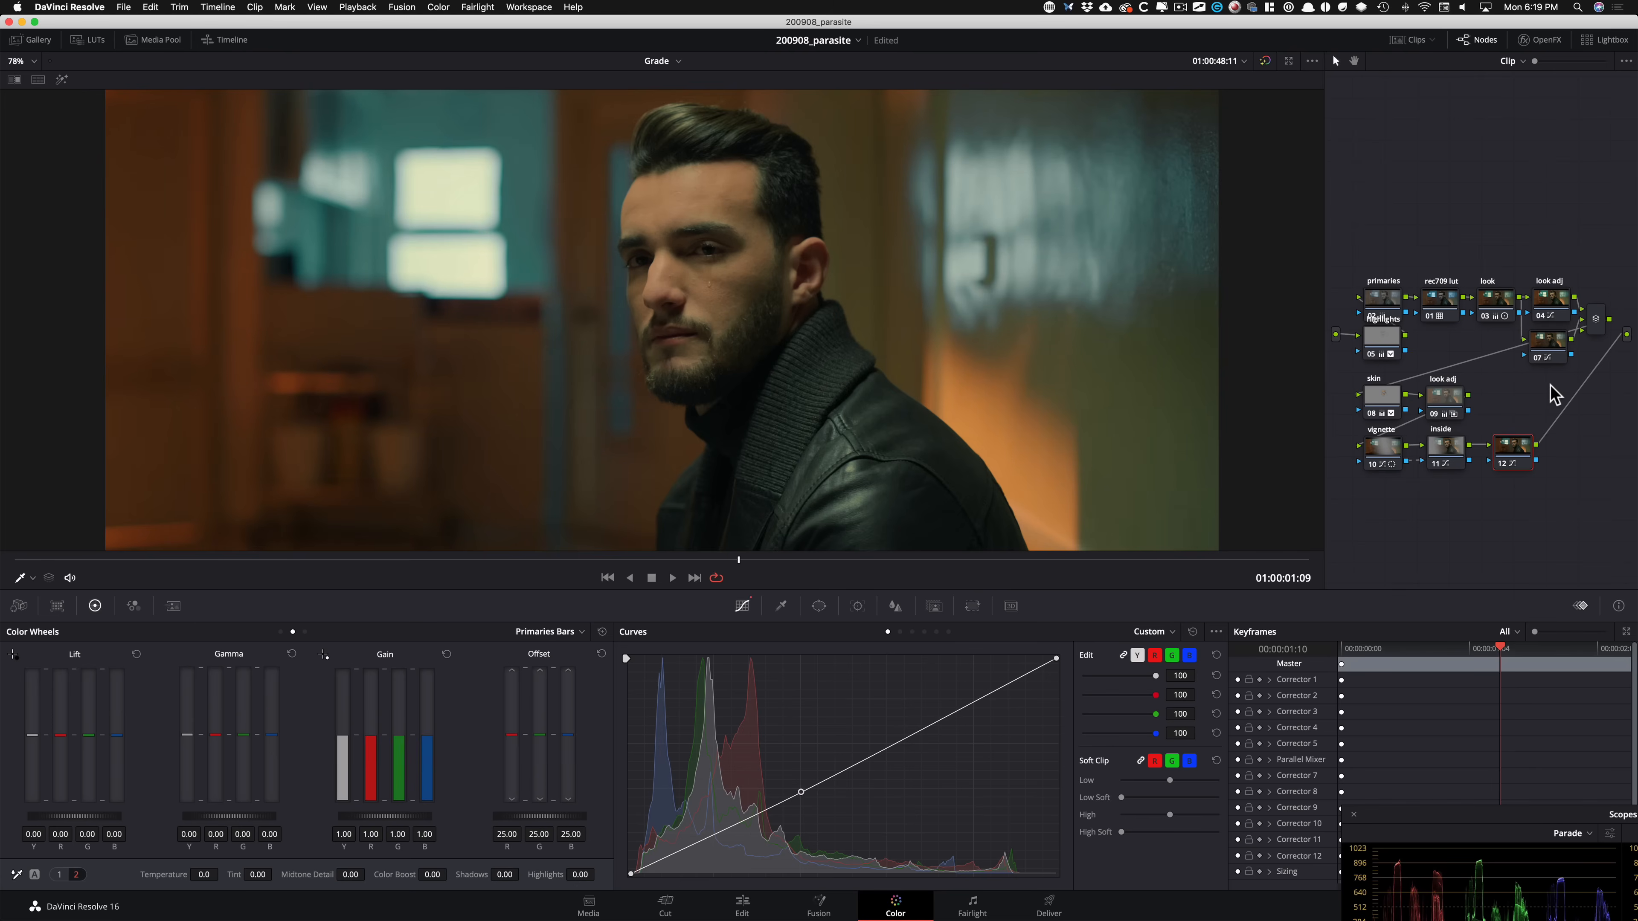
Wipe the portrait against the Parasite reference still and bring the full scopes into view for comparison.
key("super+w")
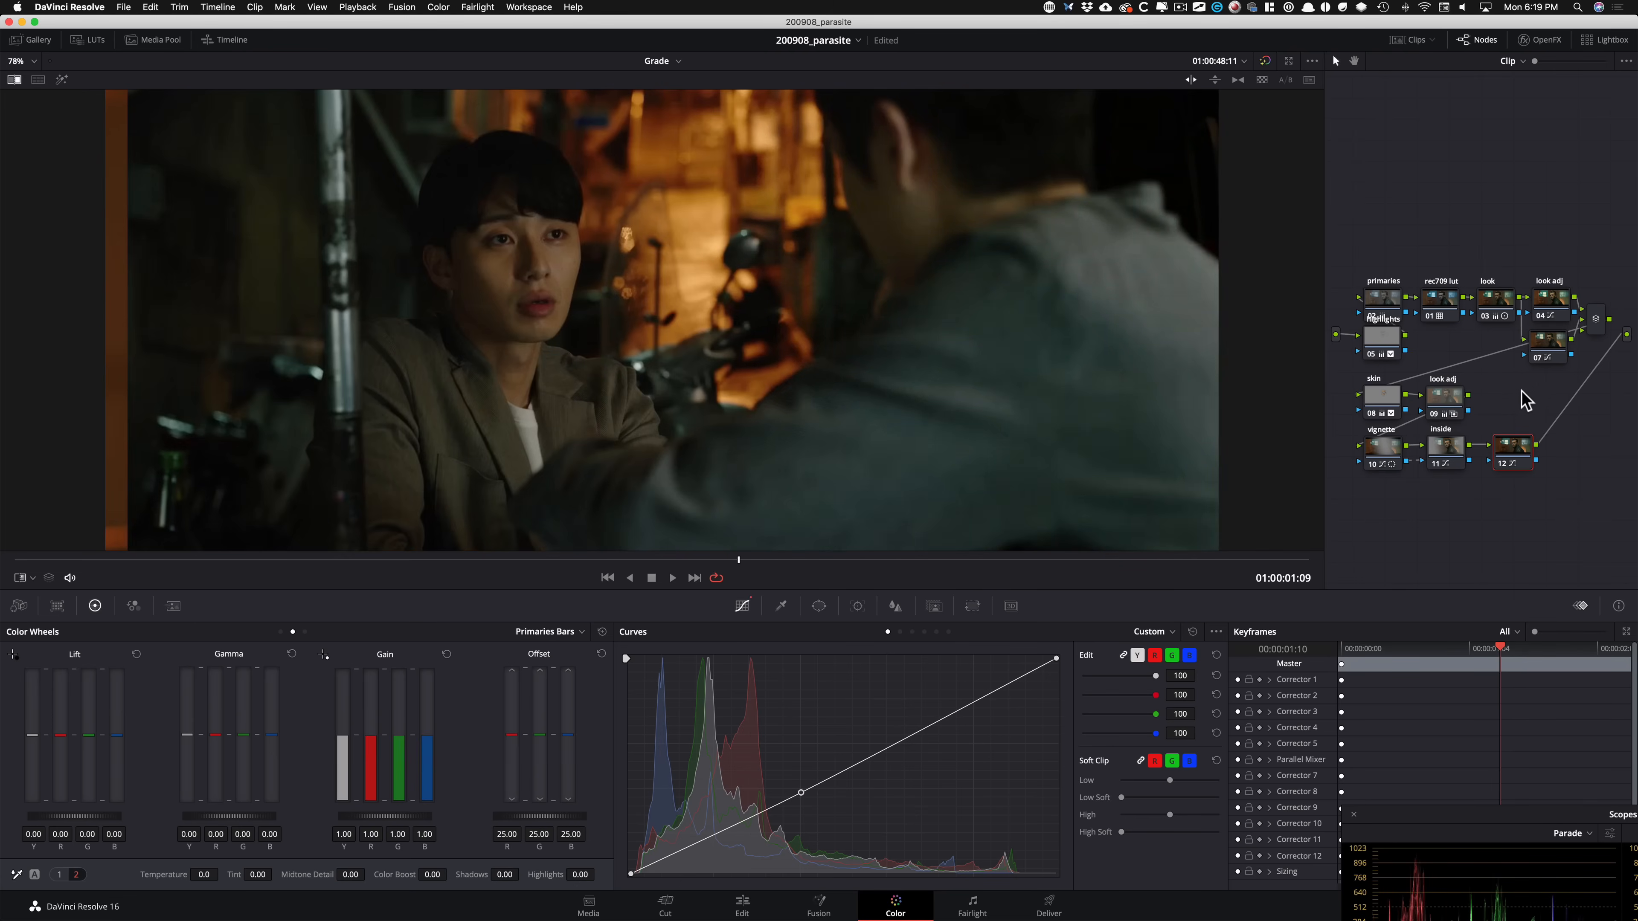
key("alt+z")
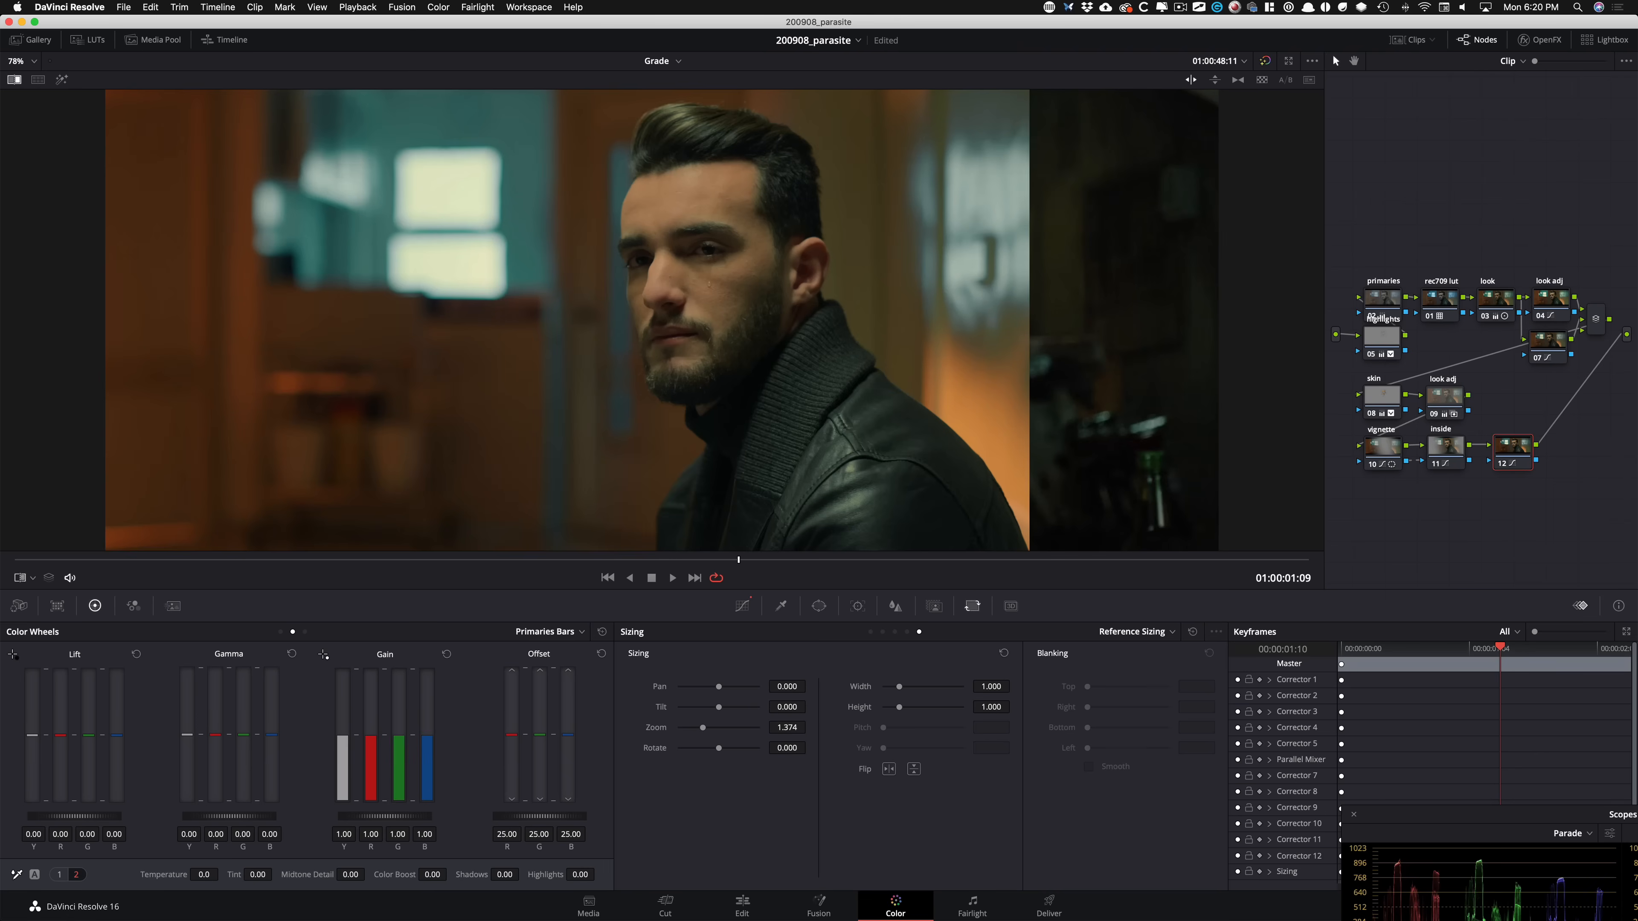
left_click_drag(1537, 826, 1266, 605)
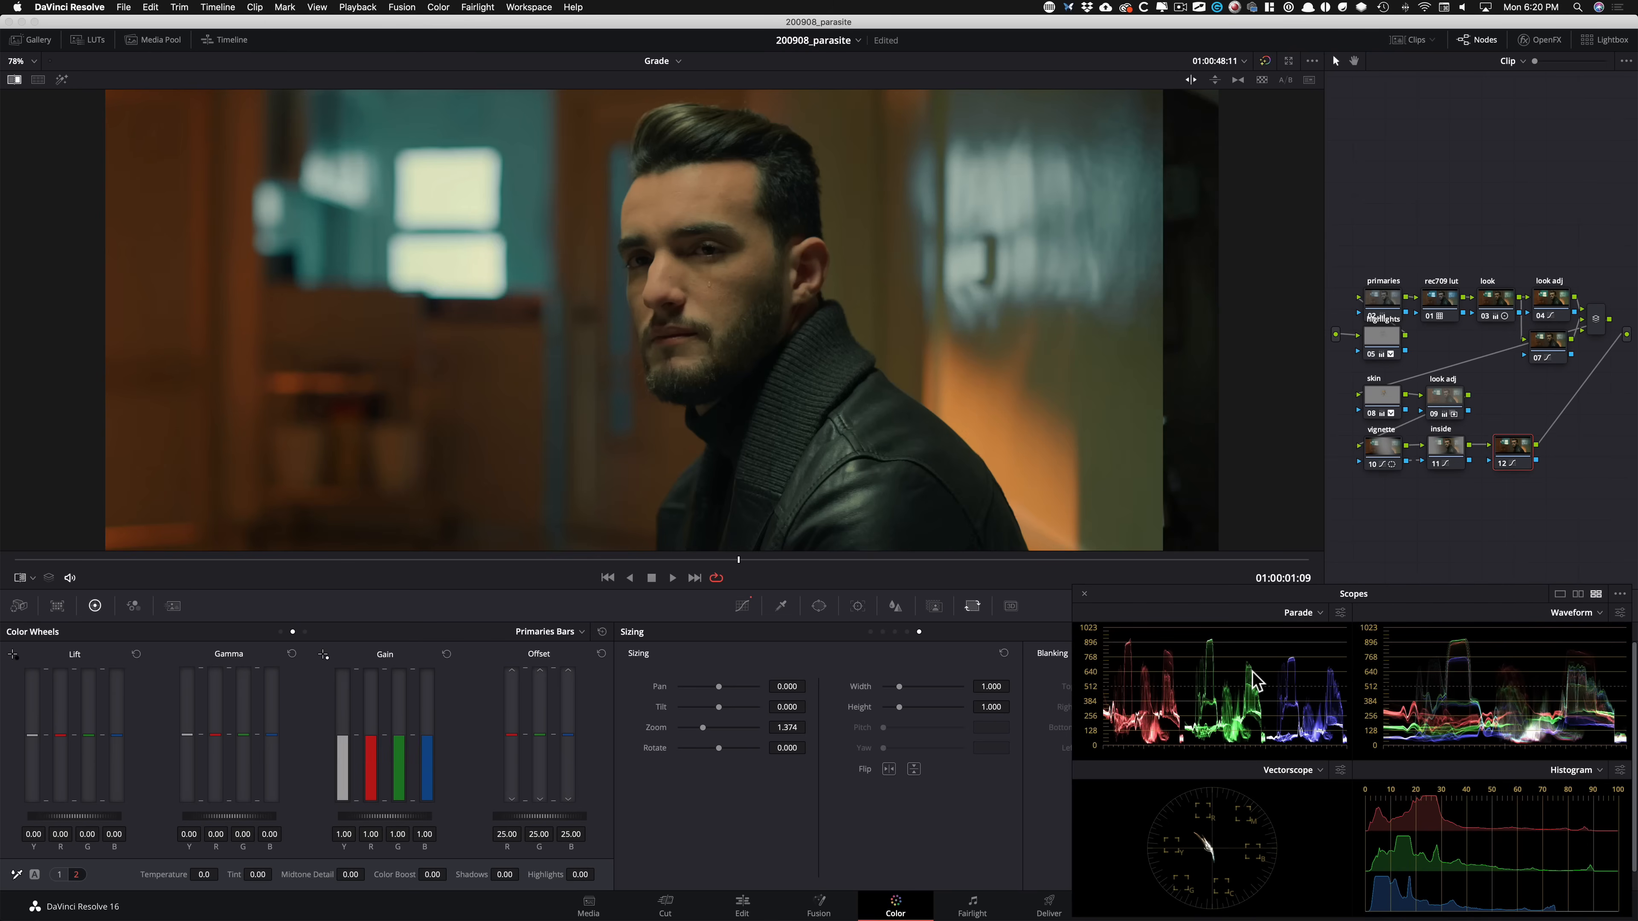
key("alt+shift+c")
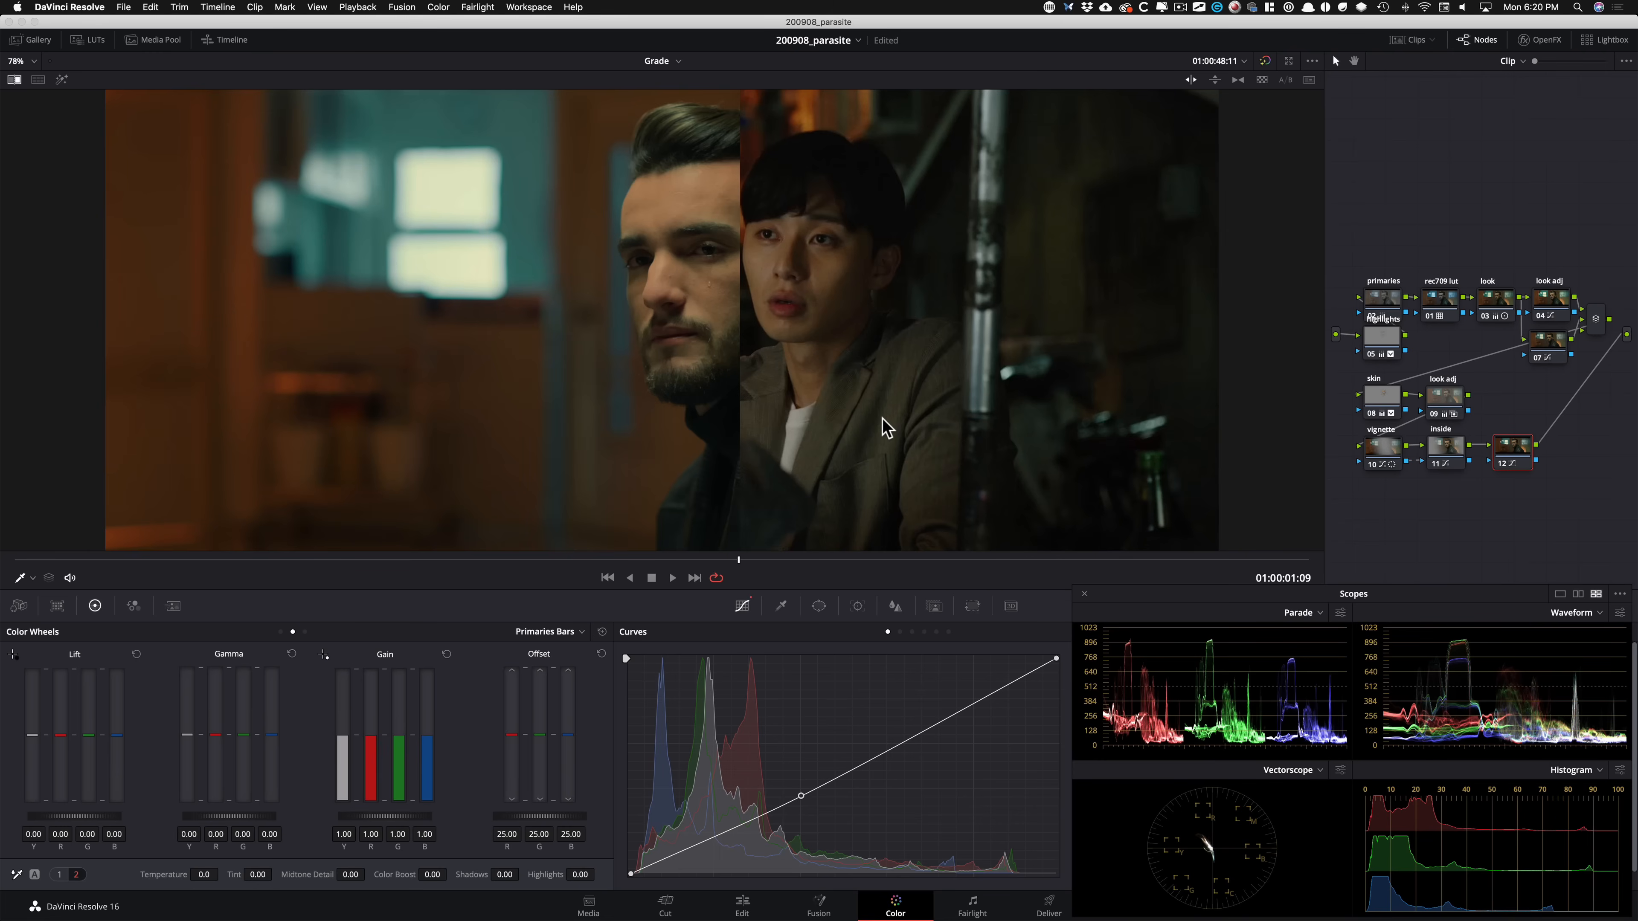
Swap the sides of the reference wipe, mirror the still horizontally and move the wipe edge to the portrait's face.
key("alt+w")
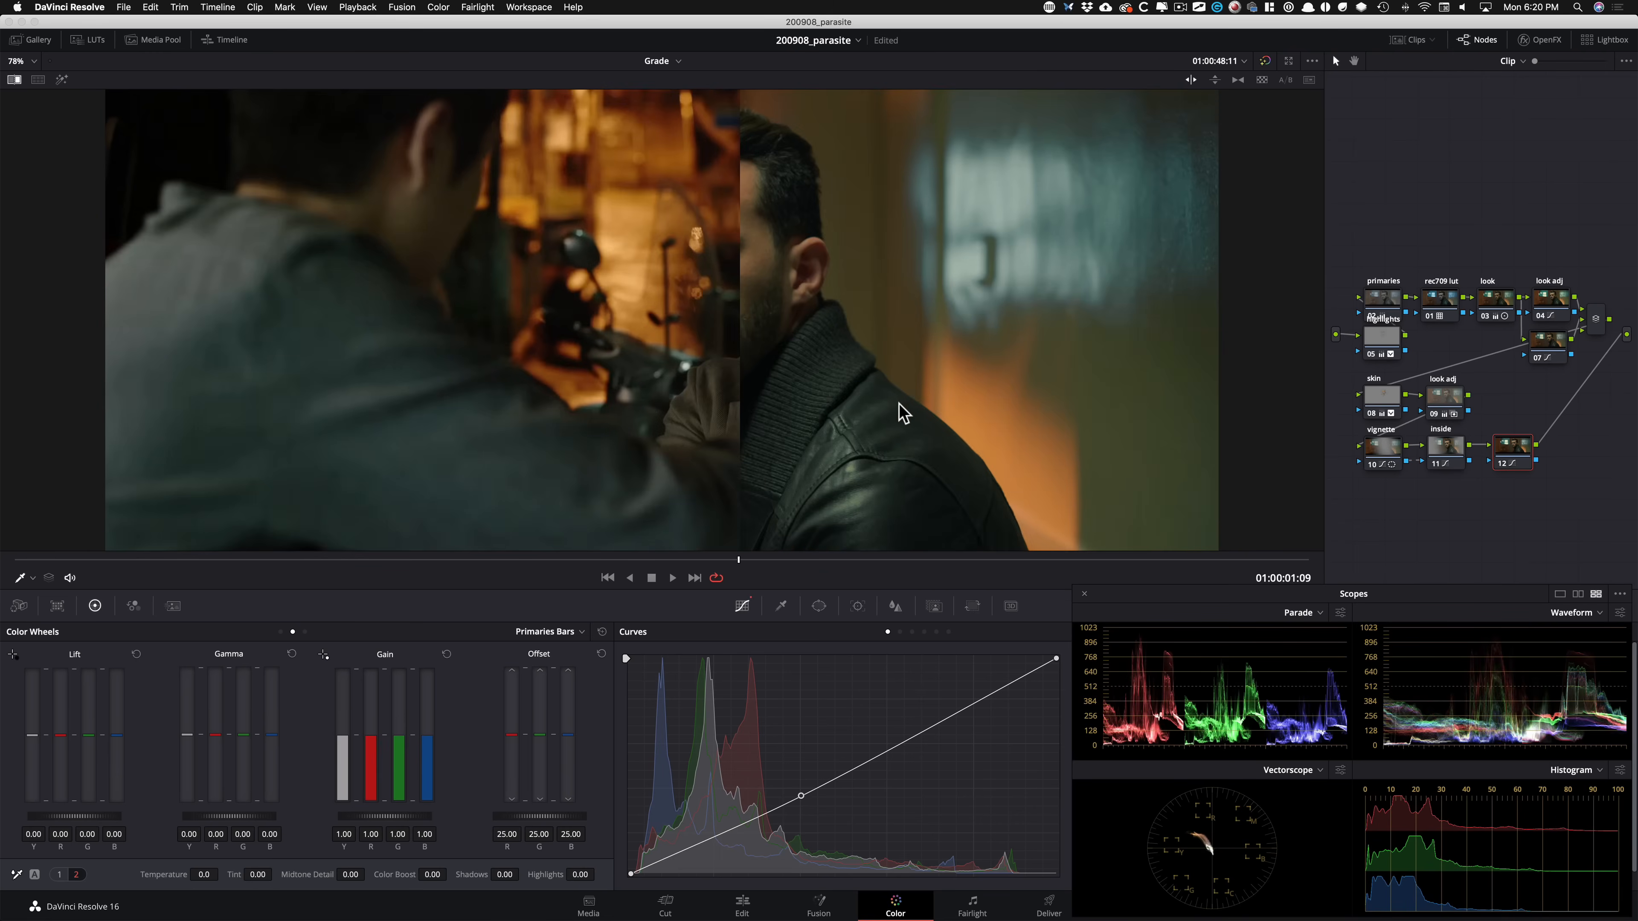
key("alt+shift+z")
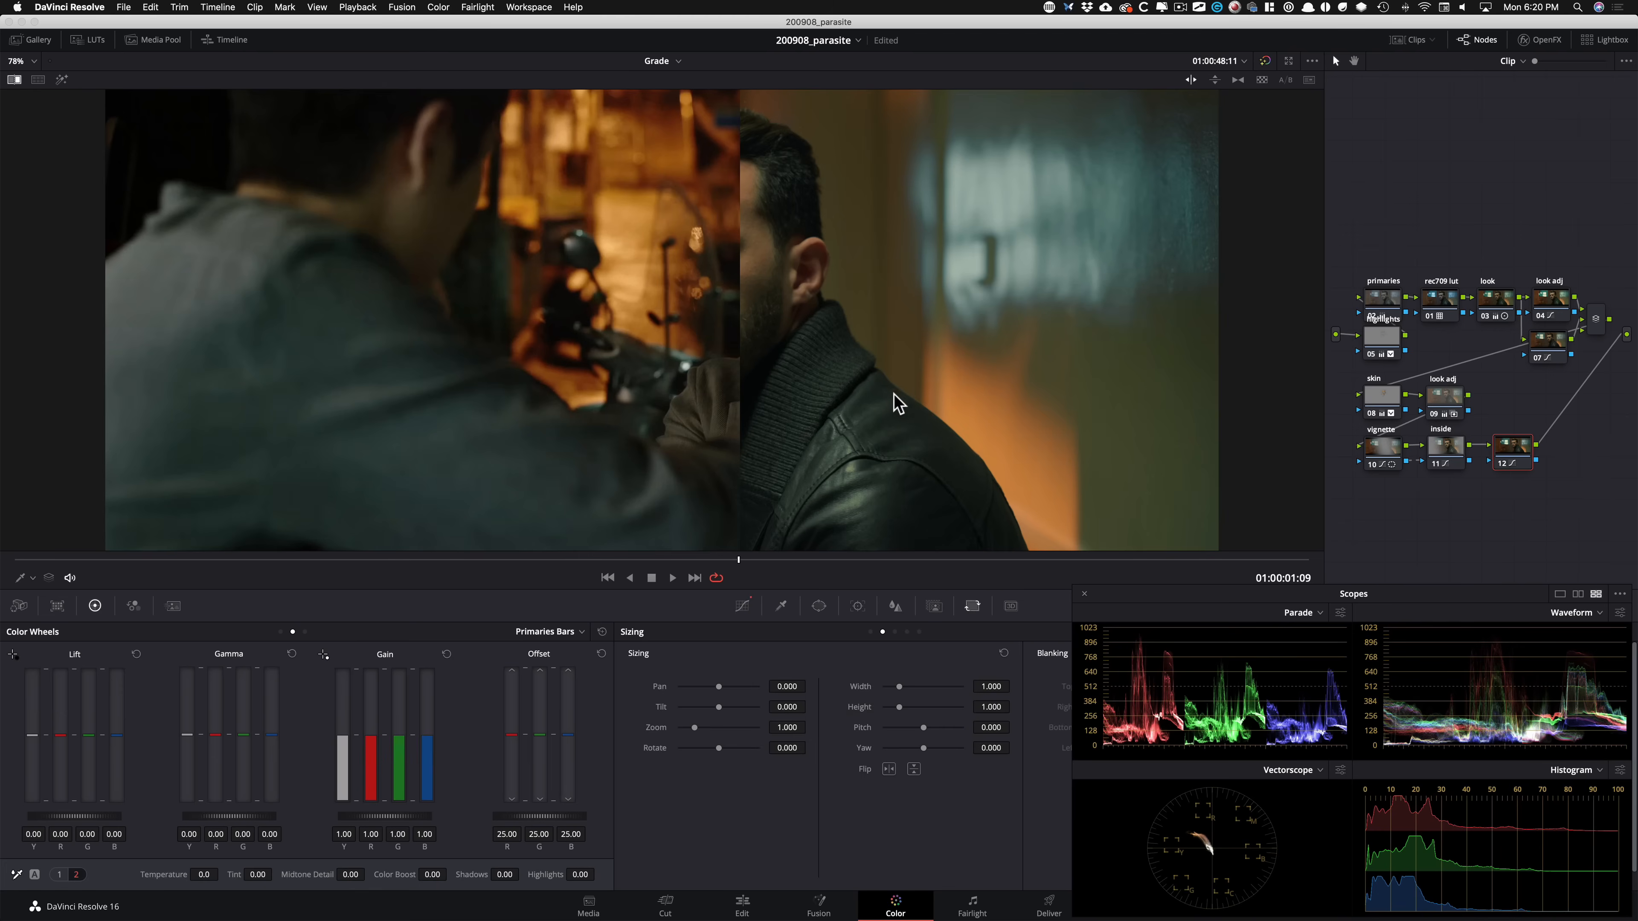
key("super+z")
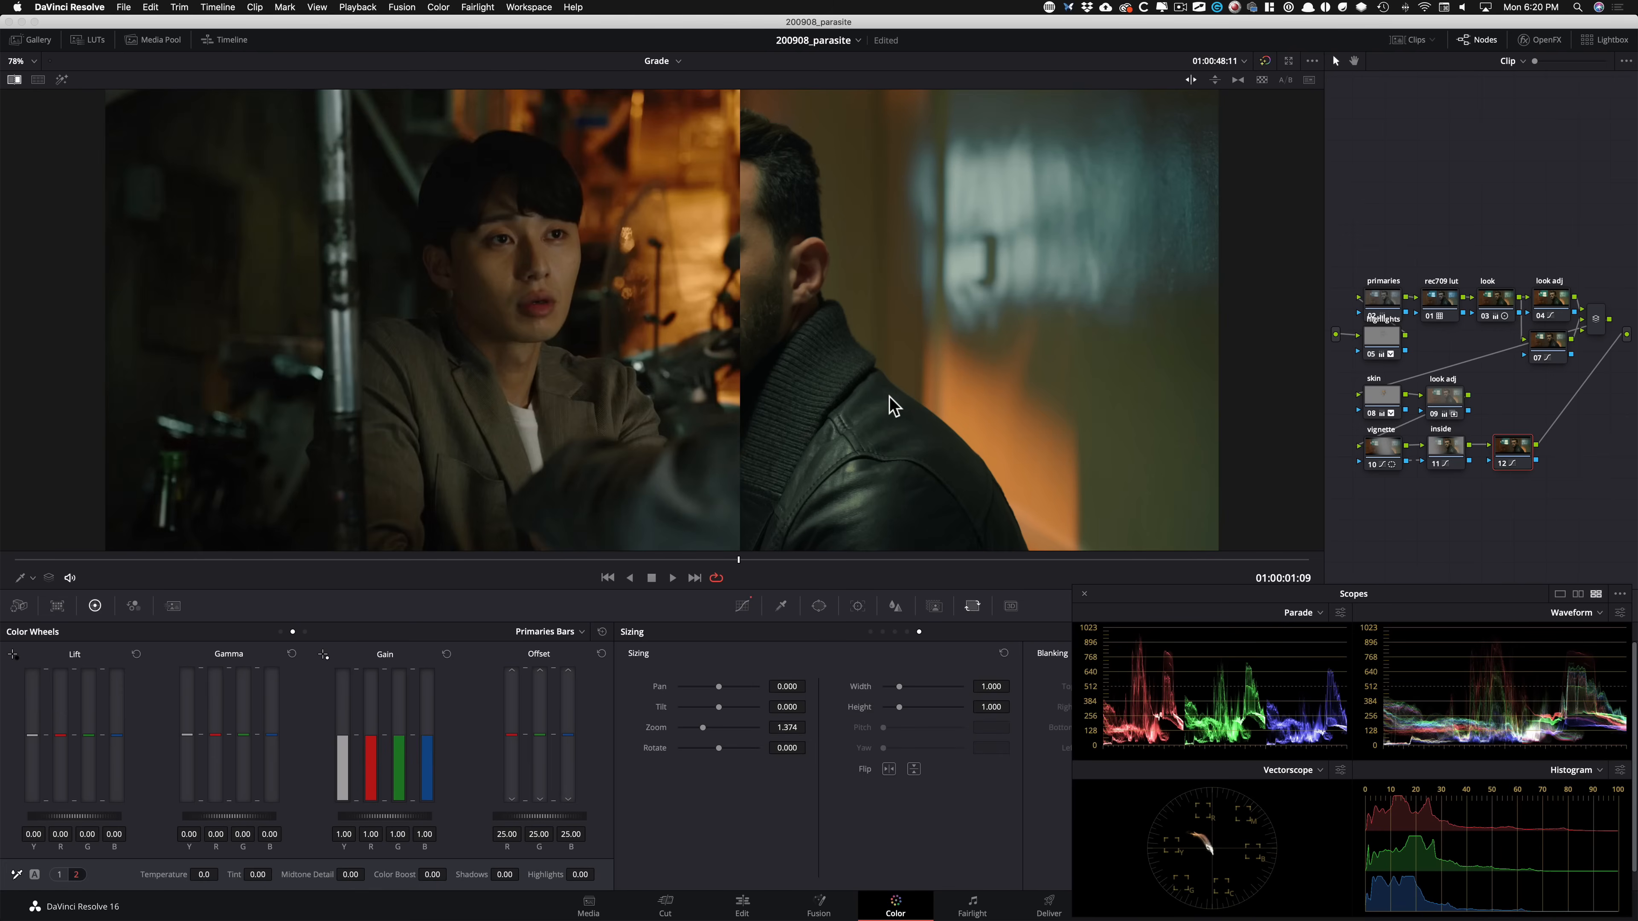
left_click_drag(885, 383, 881, 376)
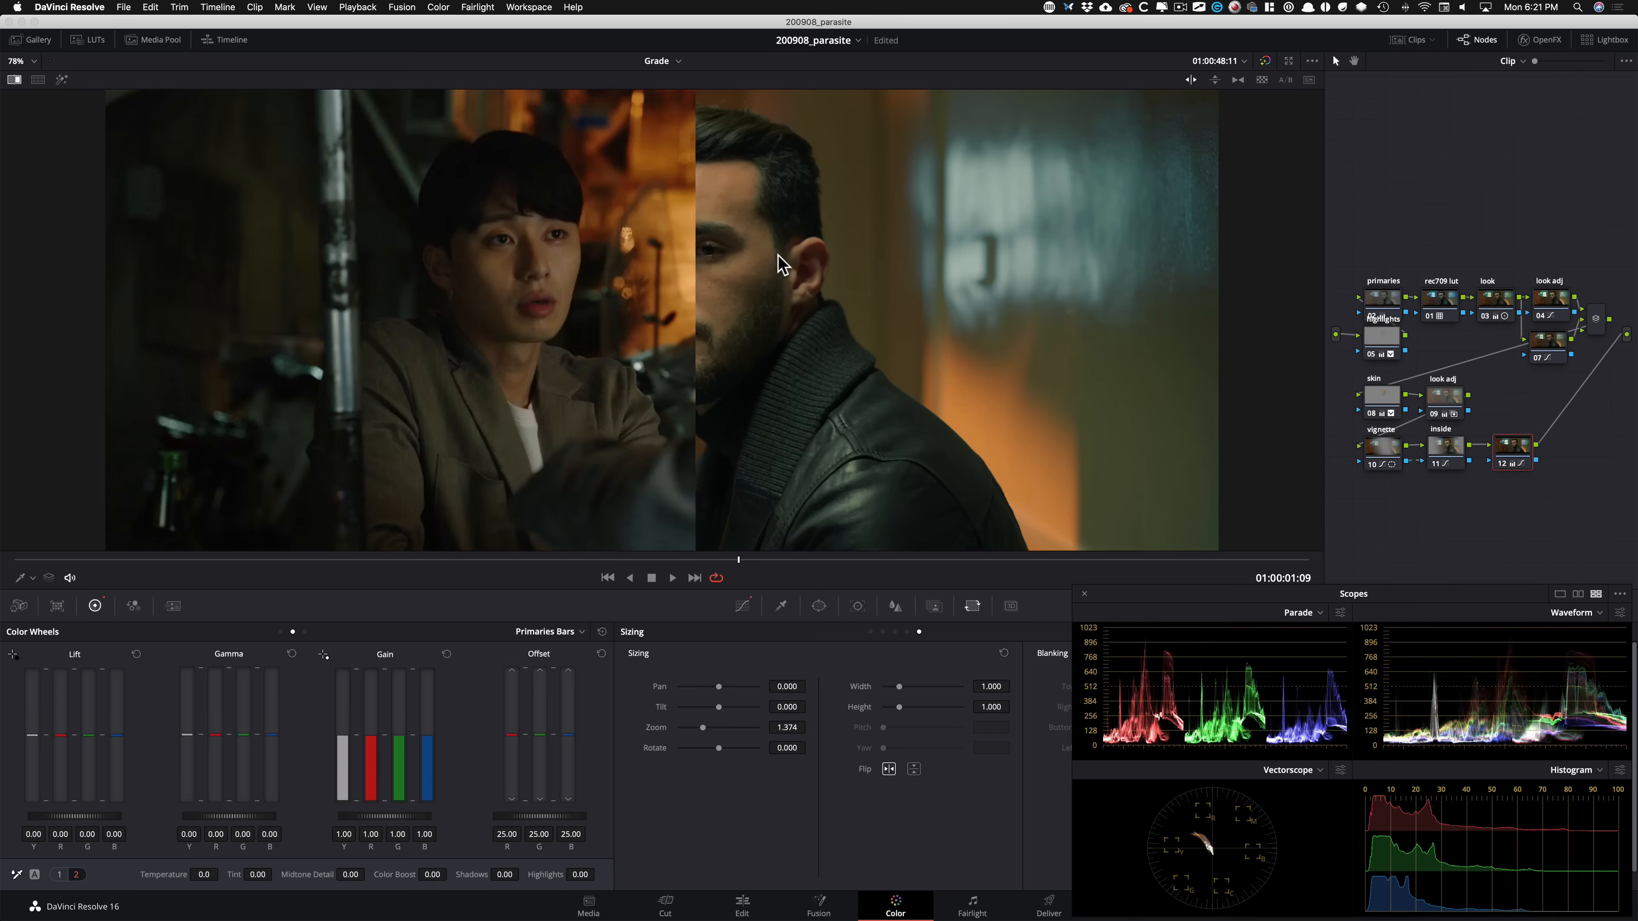
View the portrait and reference still side by side and slightly raise the reds and oranges in the global adj node's Hue vs Sat curve.
left_click(38, 79)
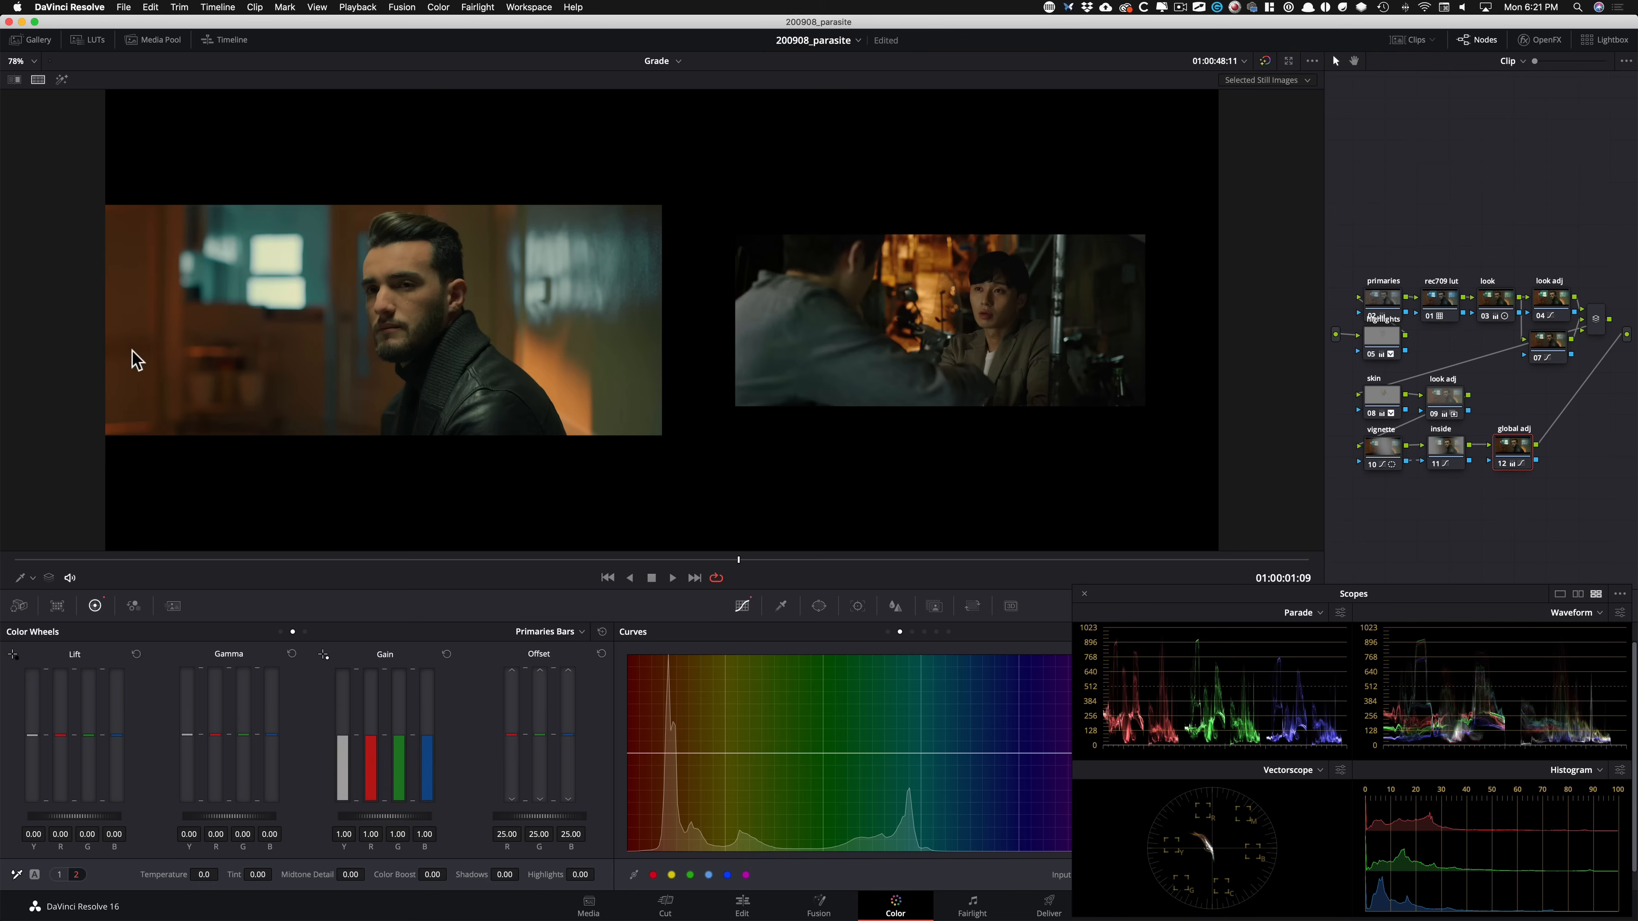
left_click(814, 394)
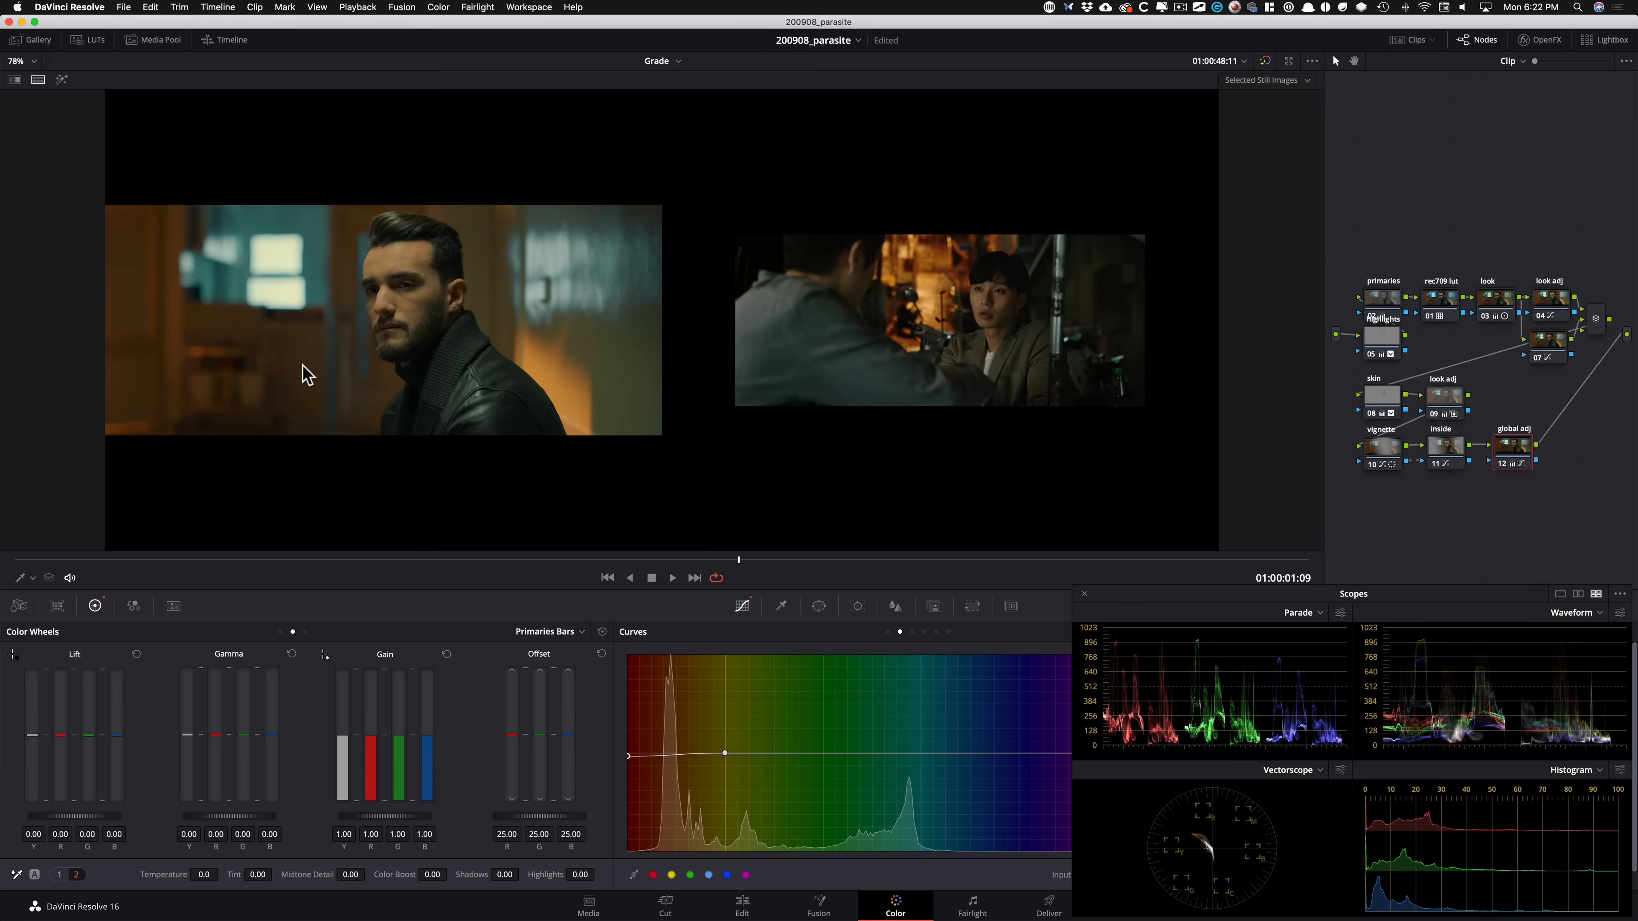
key("super+z")
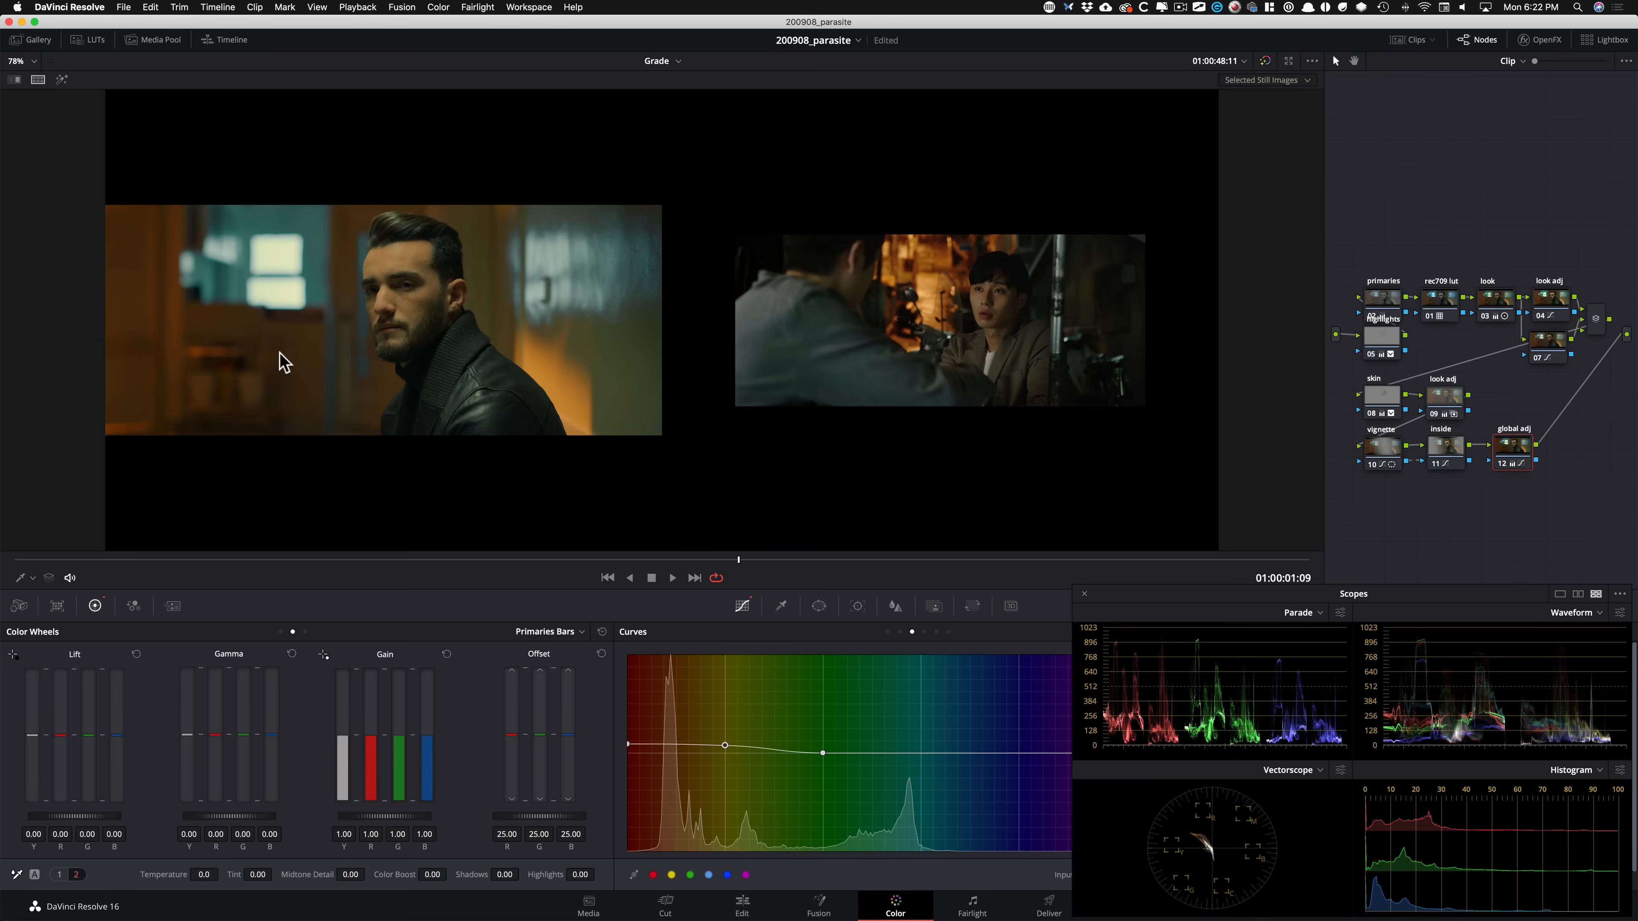
Compare the global adj node off and on against the reference still.
key("super+d")
key("super+d")
key("super+d")
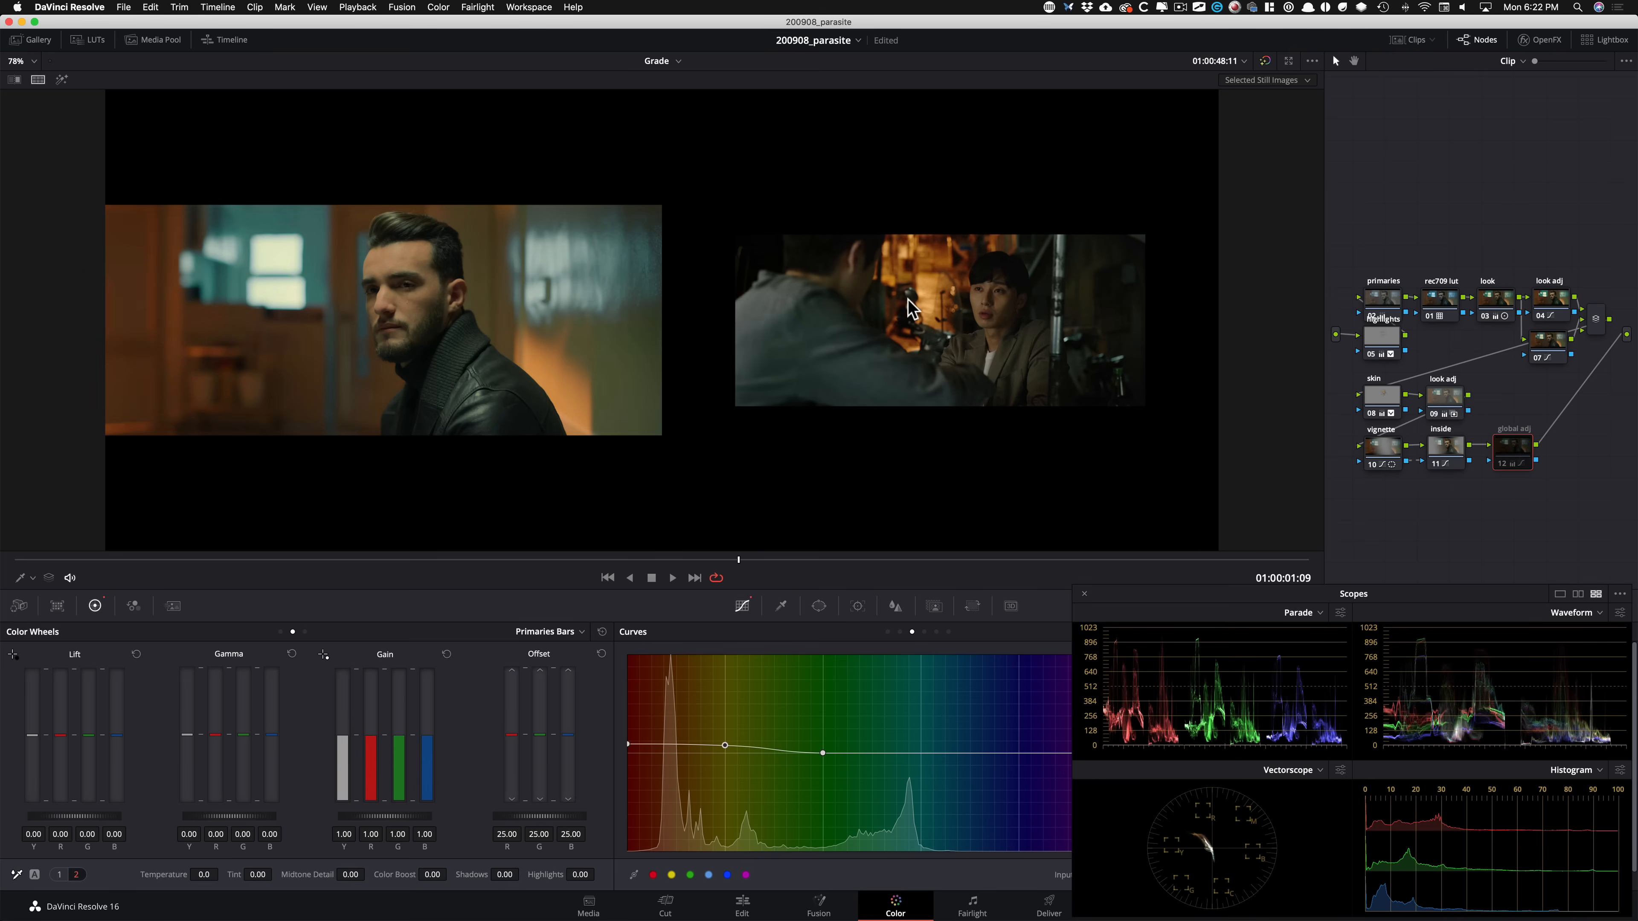
key("super+d")
key("super+d")
key("super+d")
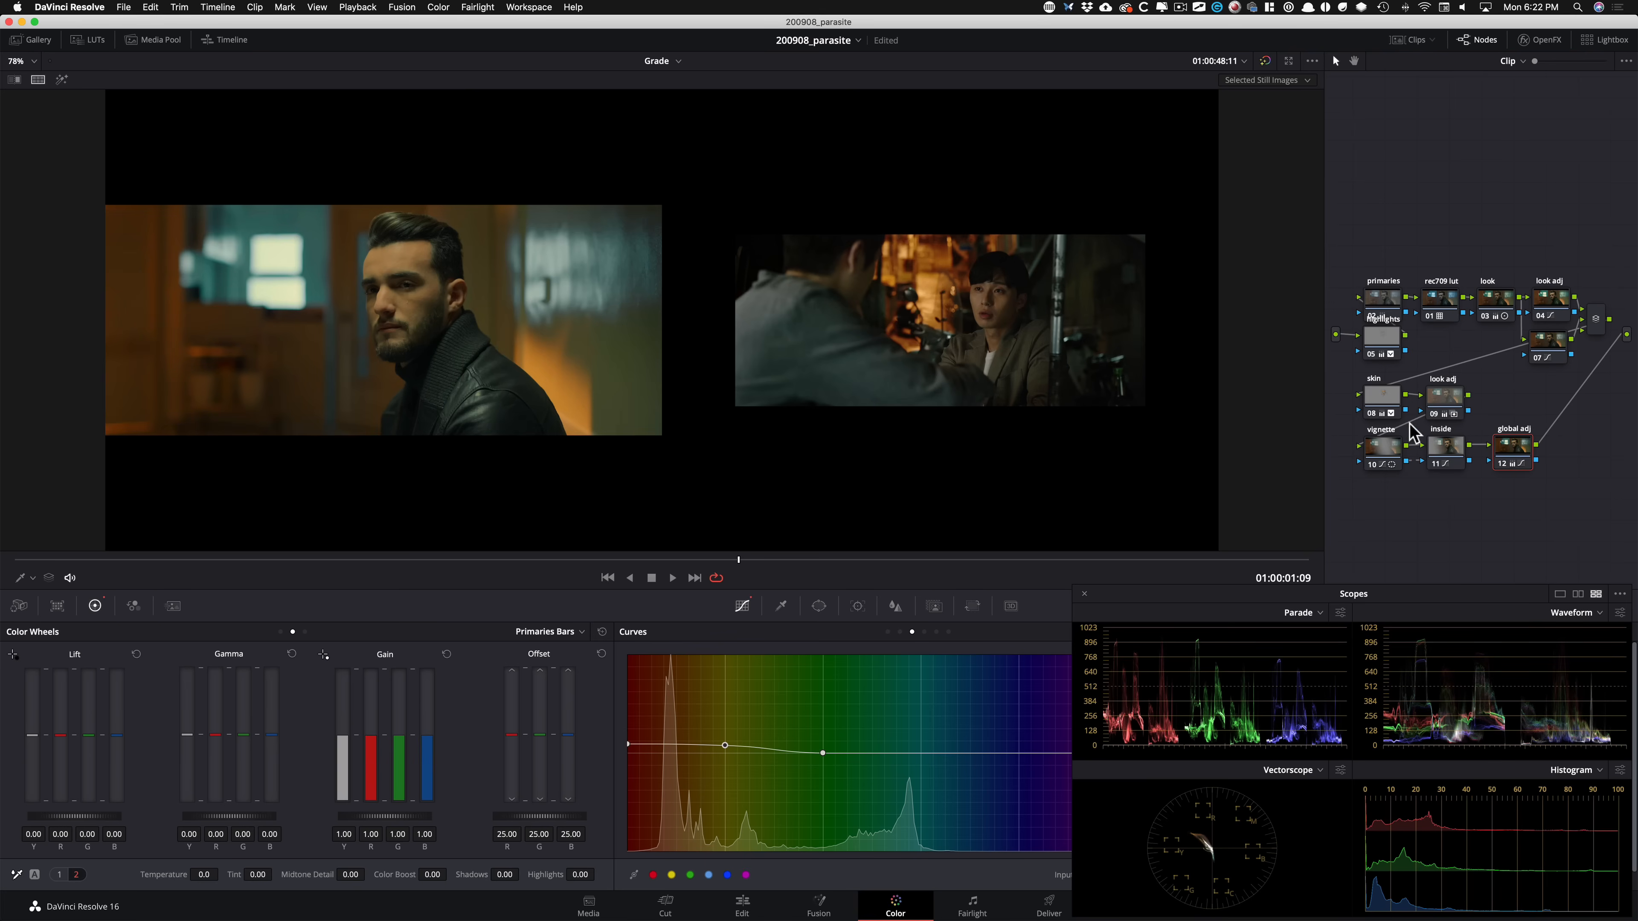
Feed the skin node's key into the global adj node and invert it to exclude the skin.
left_click_drag(1405, 412, 1420, 412)
left_click_drag(1483, 459, 1484, 460)
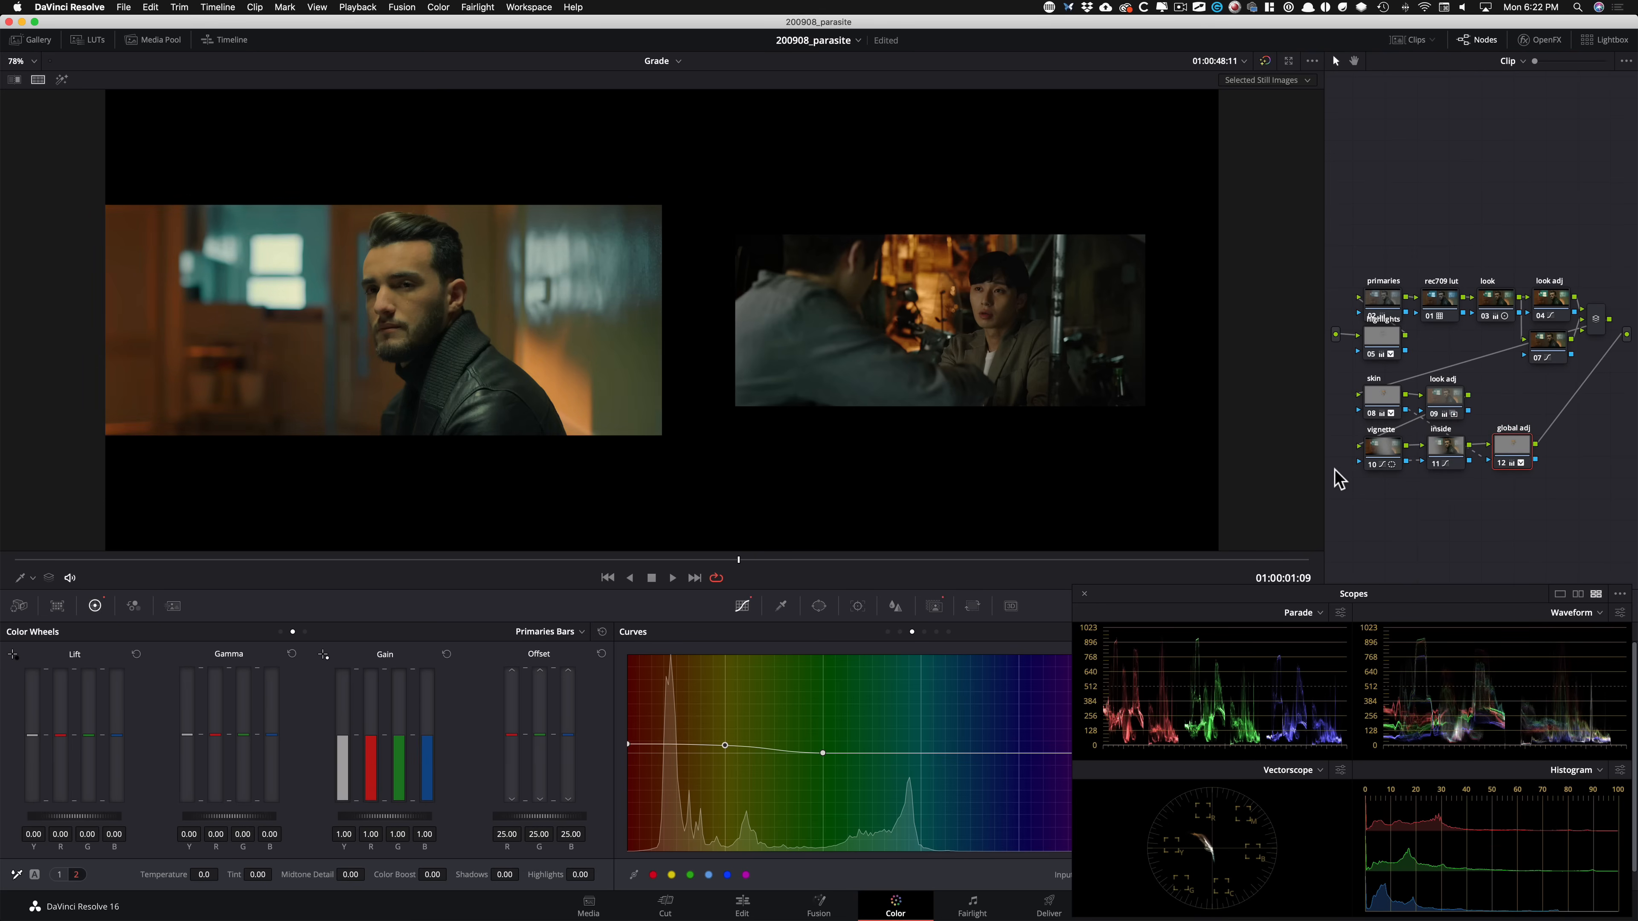
key("q")
key("k")
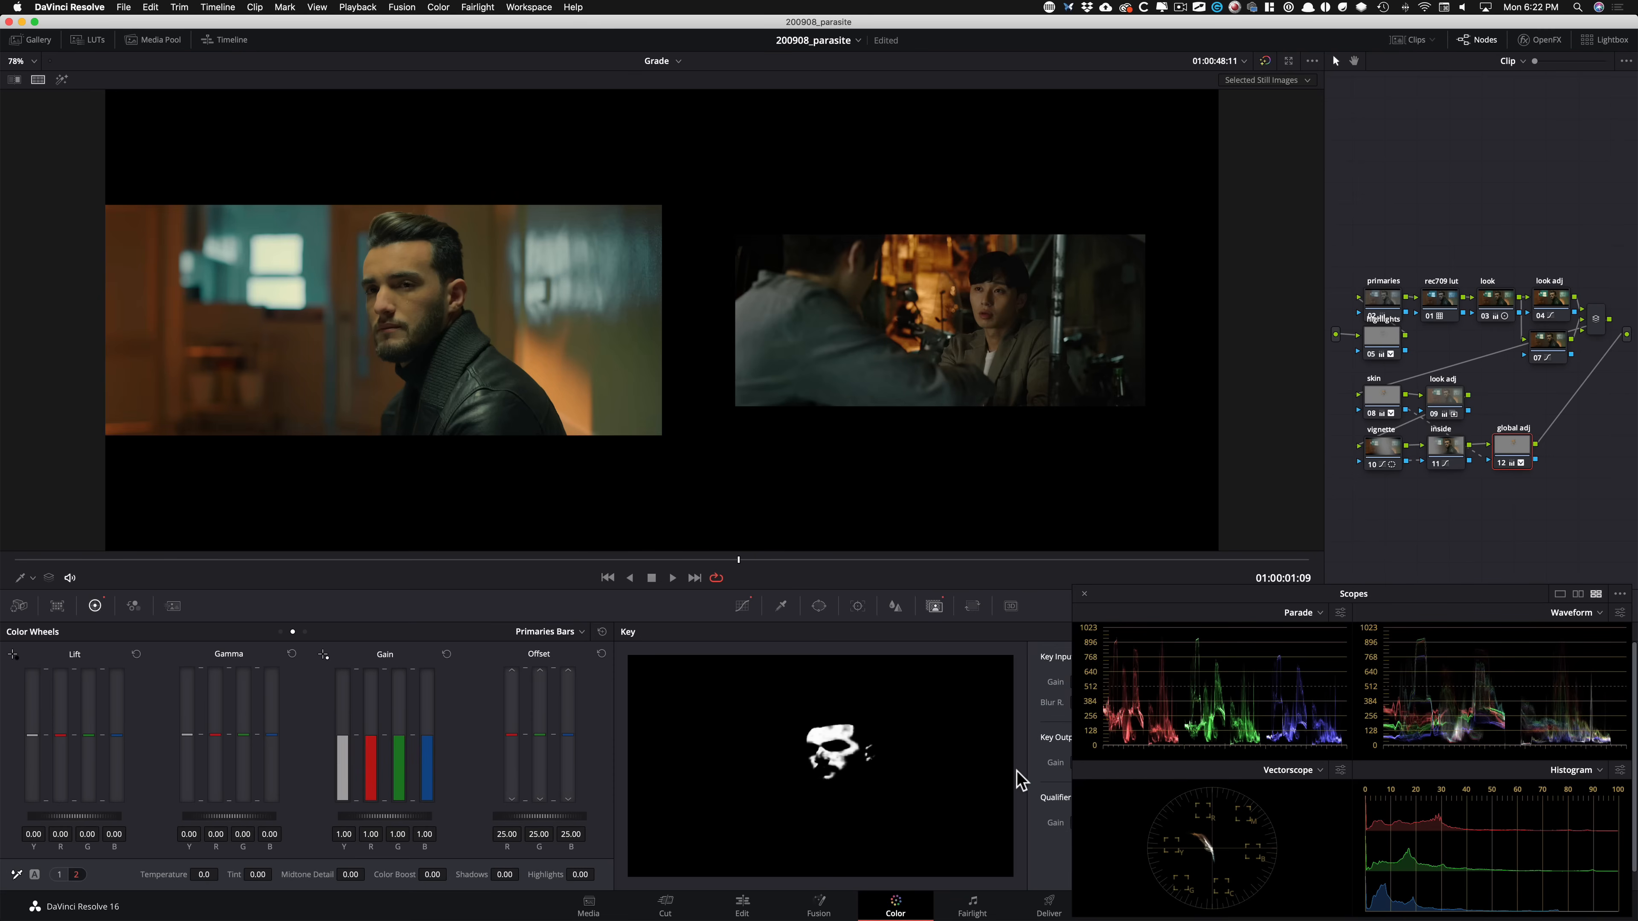
key("super+z")
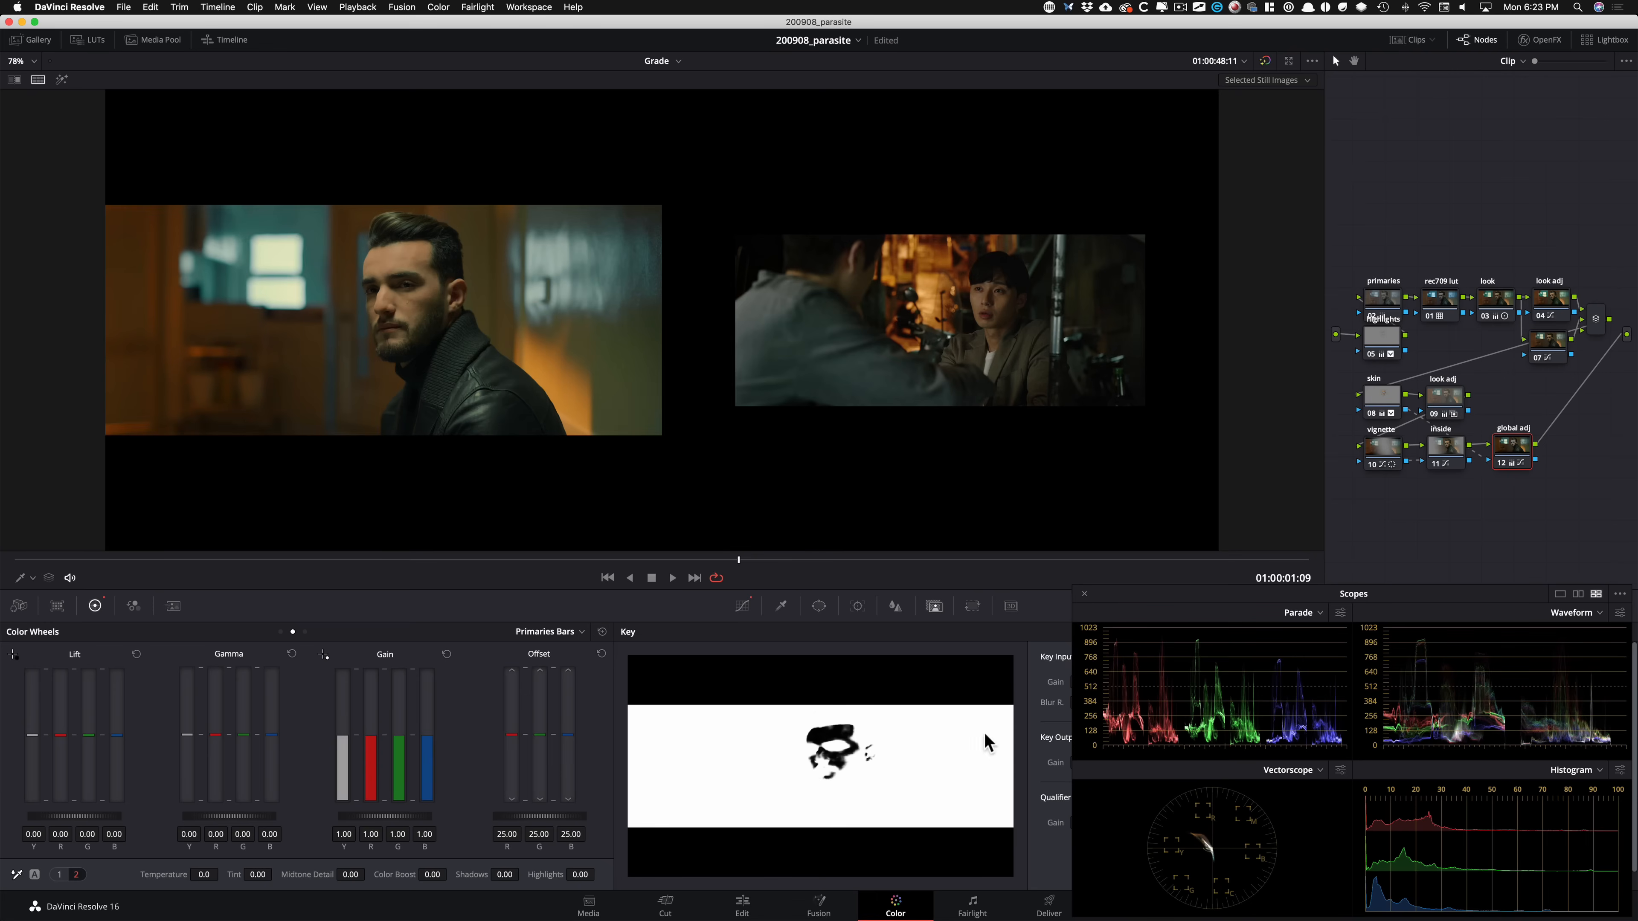
Compare the global adj node off and on with the skin excluded, and return to the single full-size view.
key("super+d")
key("super+d")
key("super+d")
key("super+d")
key("super+d")
key("super+d")
key("super+d")
key("super+d")
key("super+d")
key("super+d")
key("super+d")
key("super+d")
left_click(38, 79)
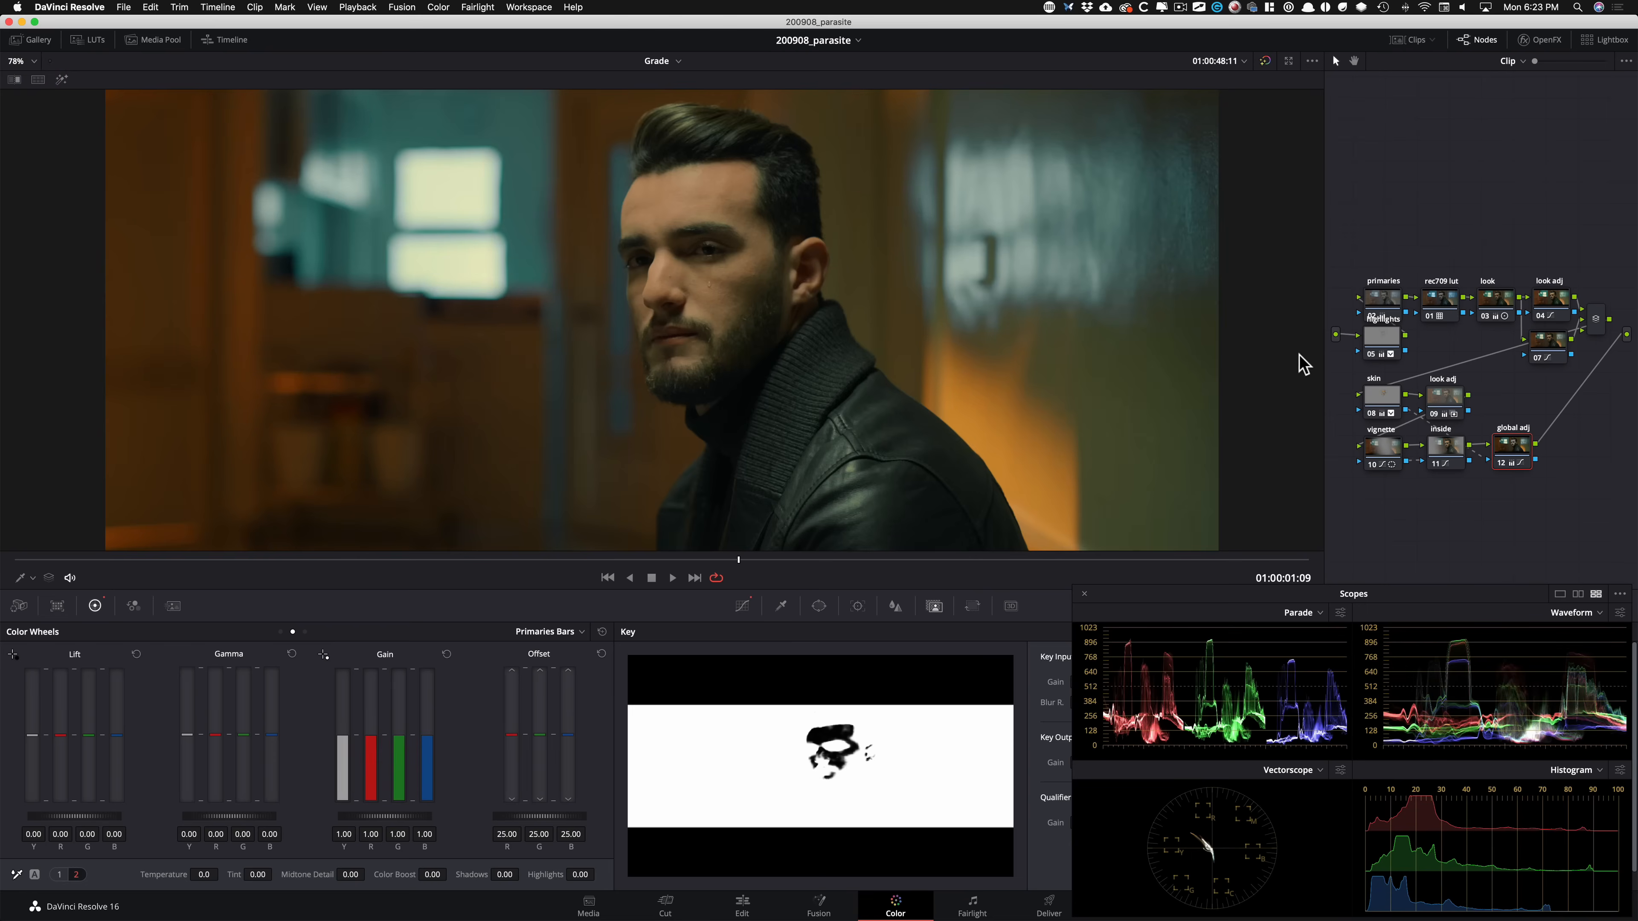
Add a circular window over the face on the global adj node, highlight its area and invert the window.
key("alt+w")
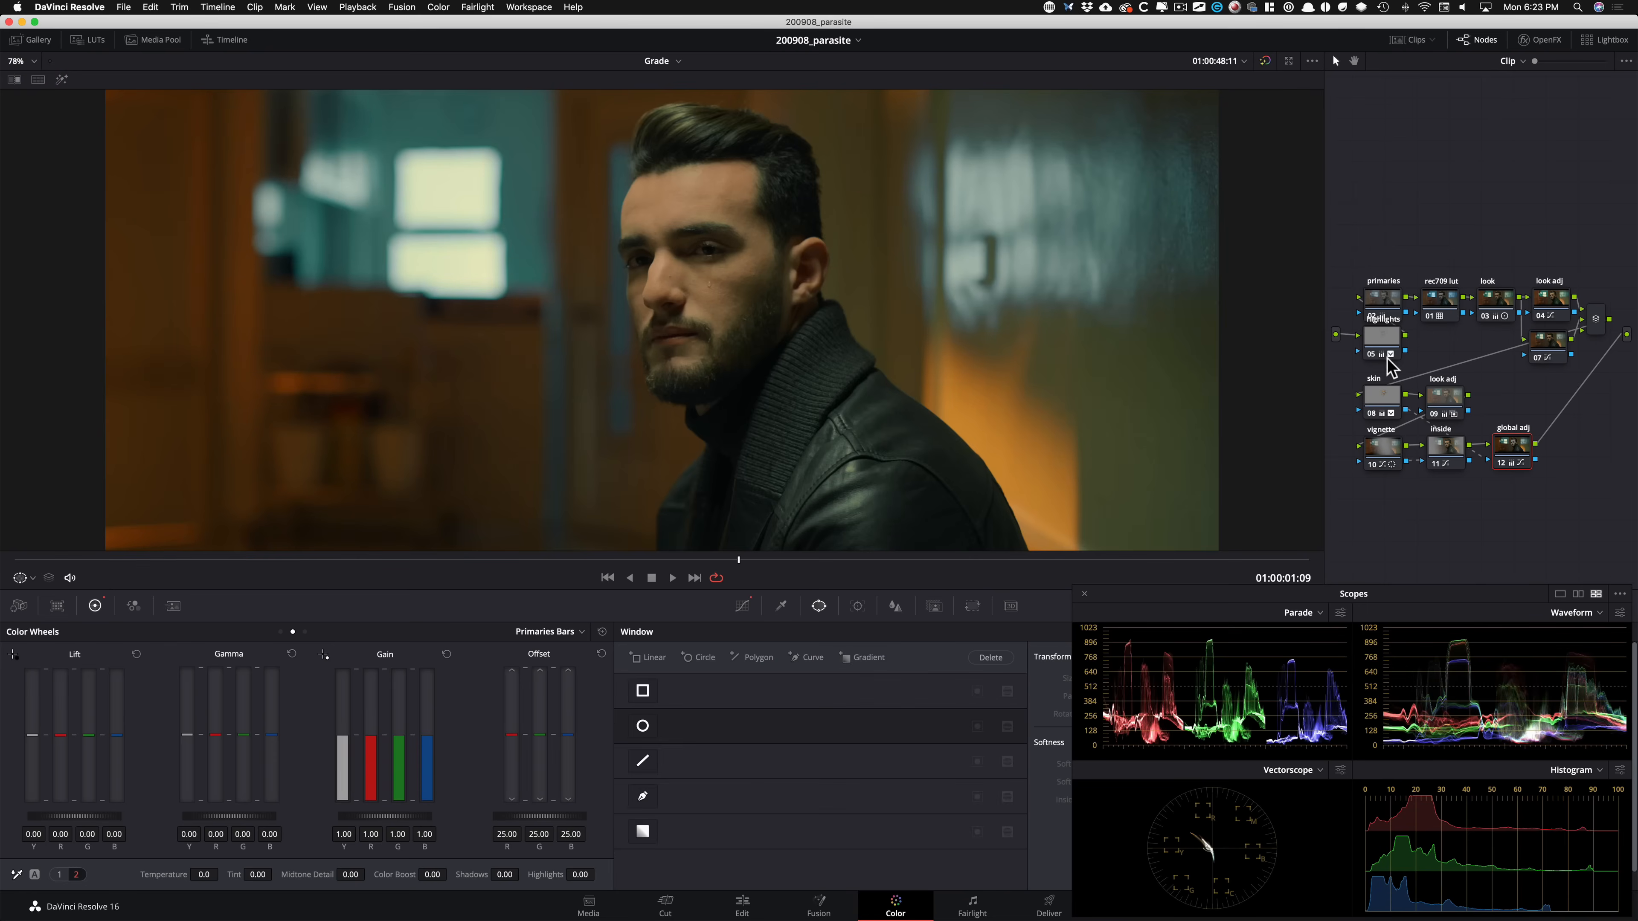
key("alt+c")
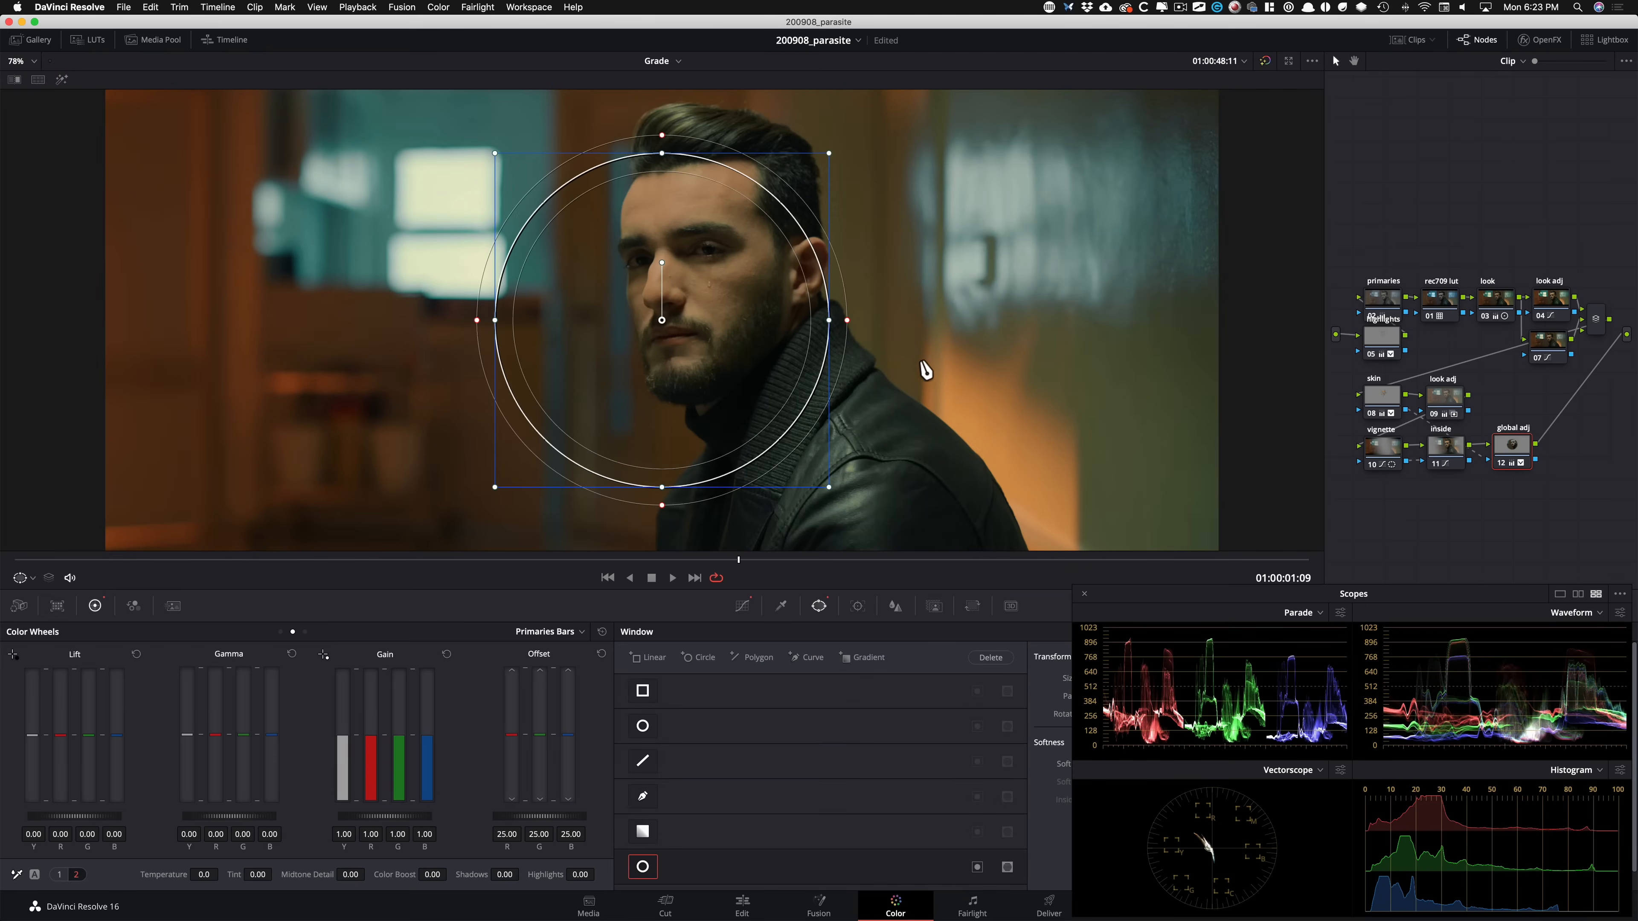
key("shift+h")
left_click_drag(655, 329, 704, 279)
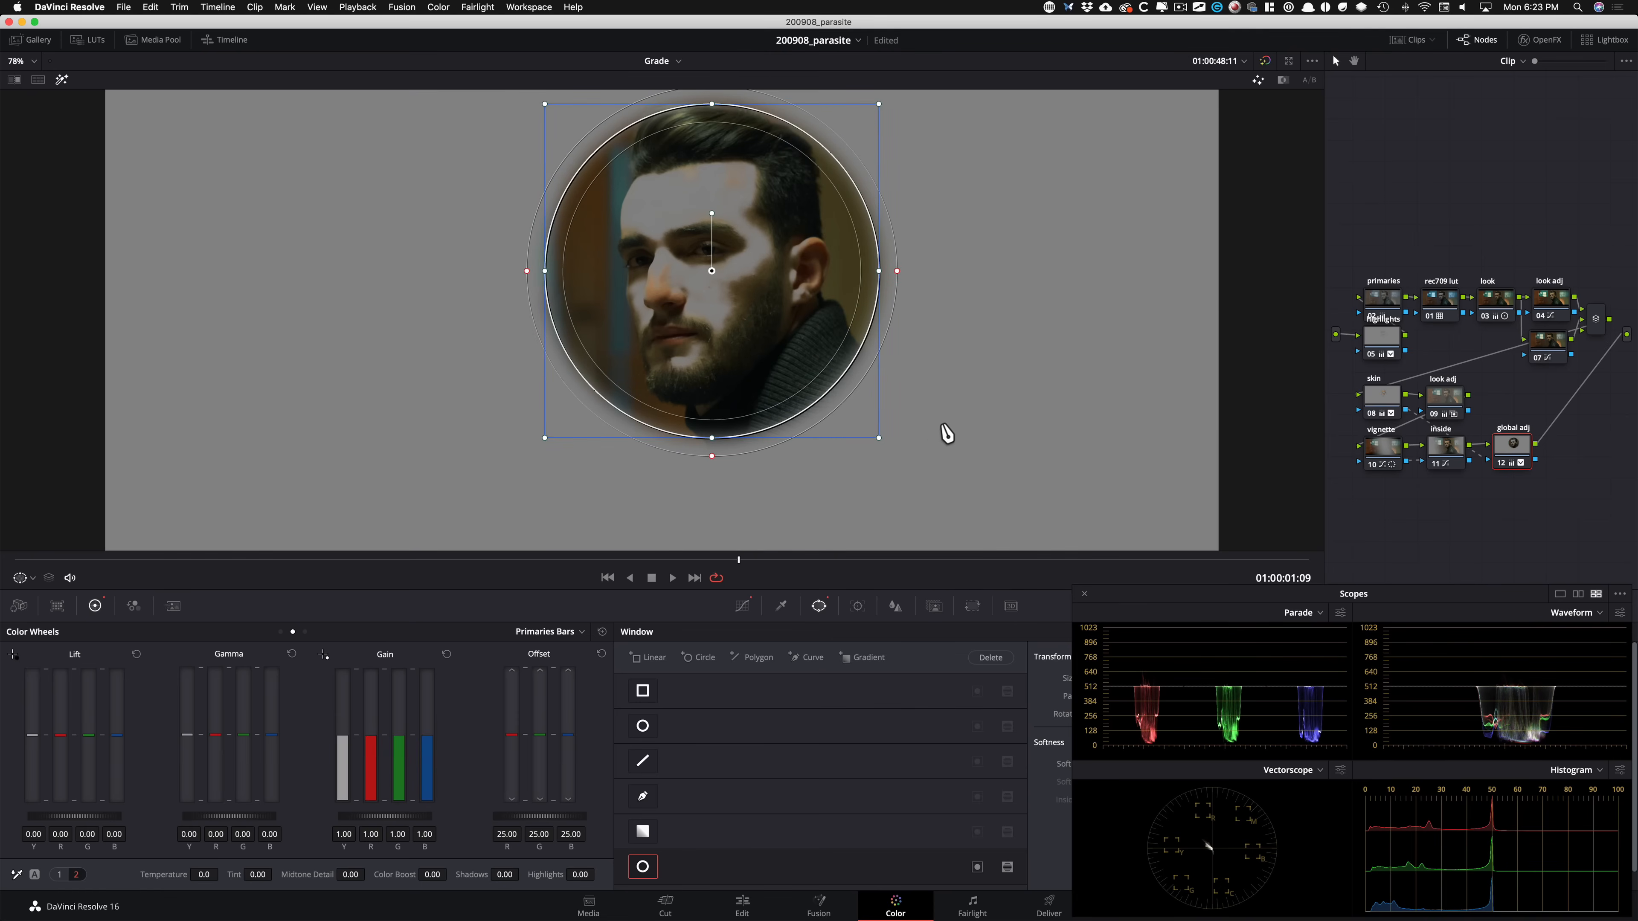
key("shift+i")
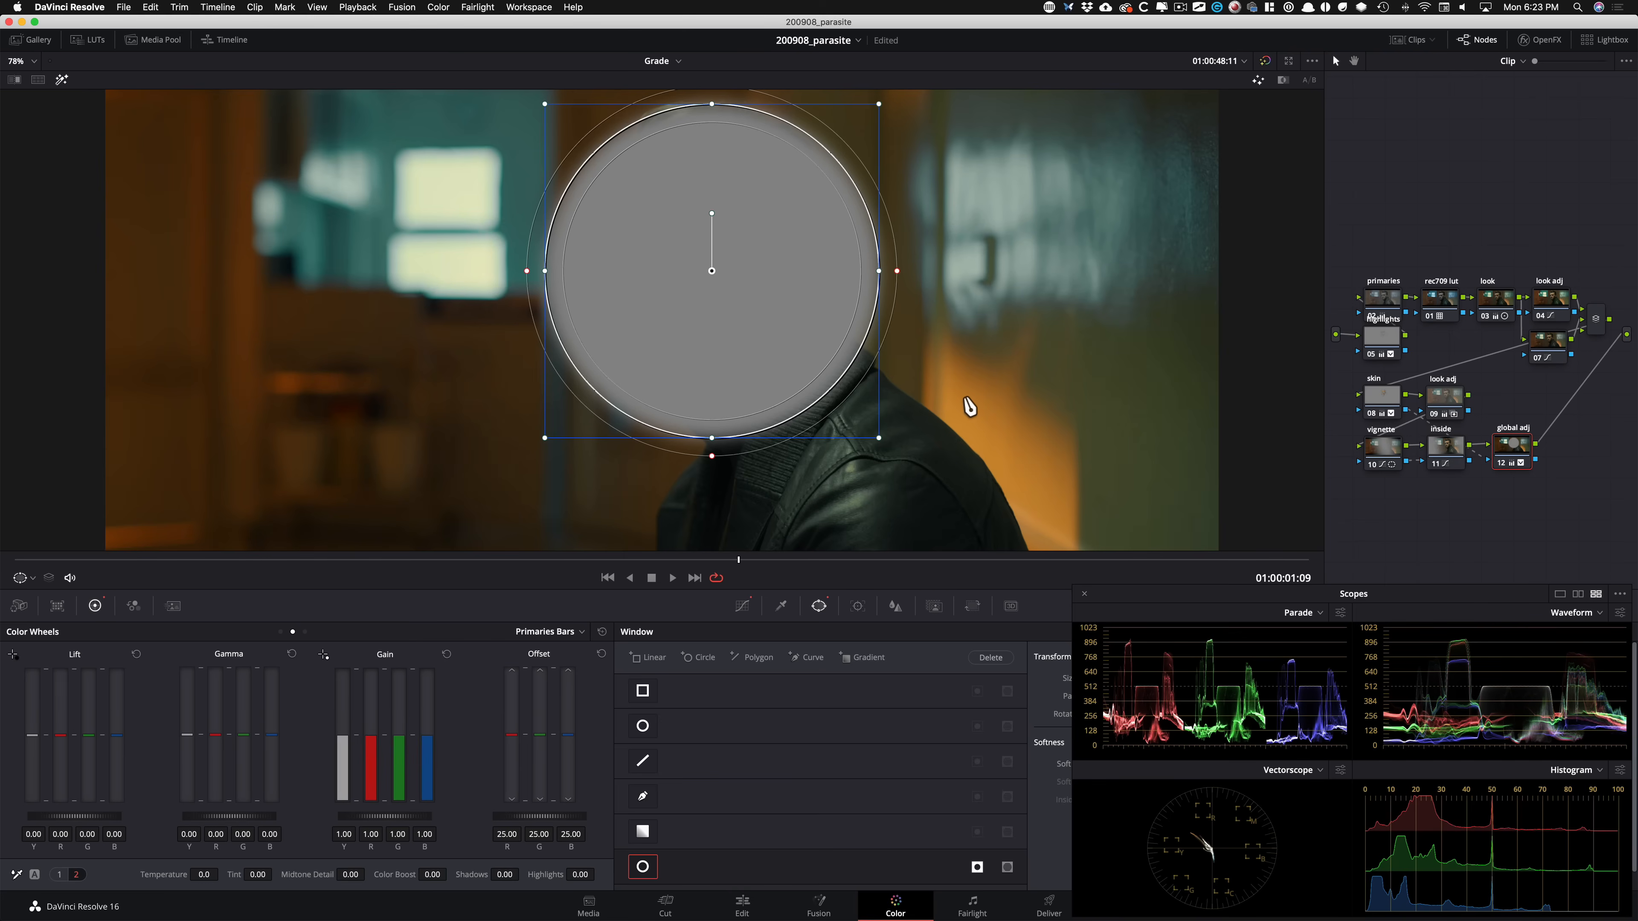
Reshape the circular window into a soft-edged oval around the head and tilt it slightly to match the face.
scroll(965, 398, "down", 5)
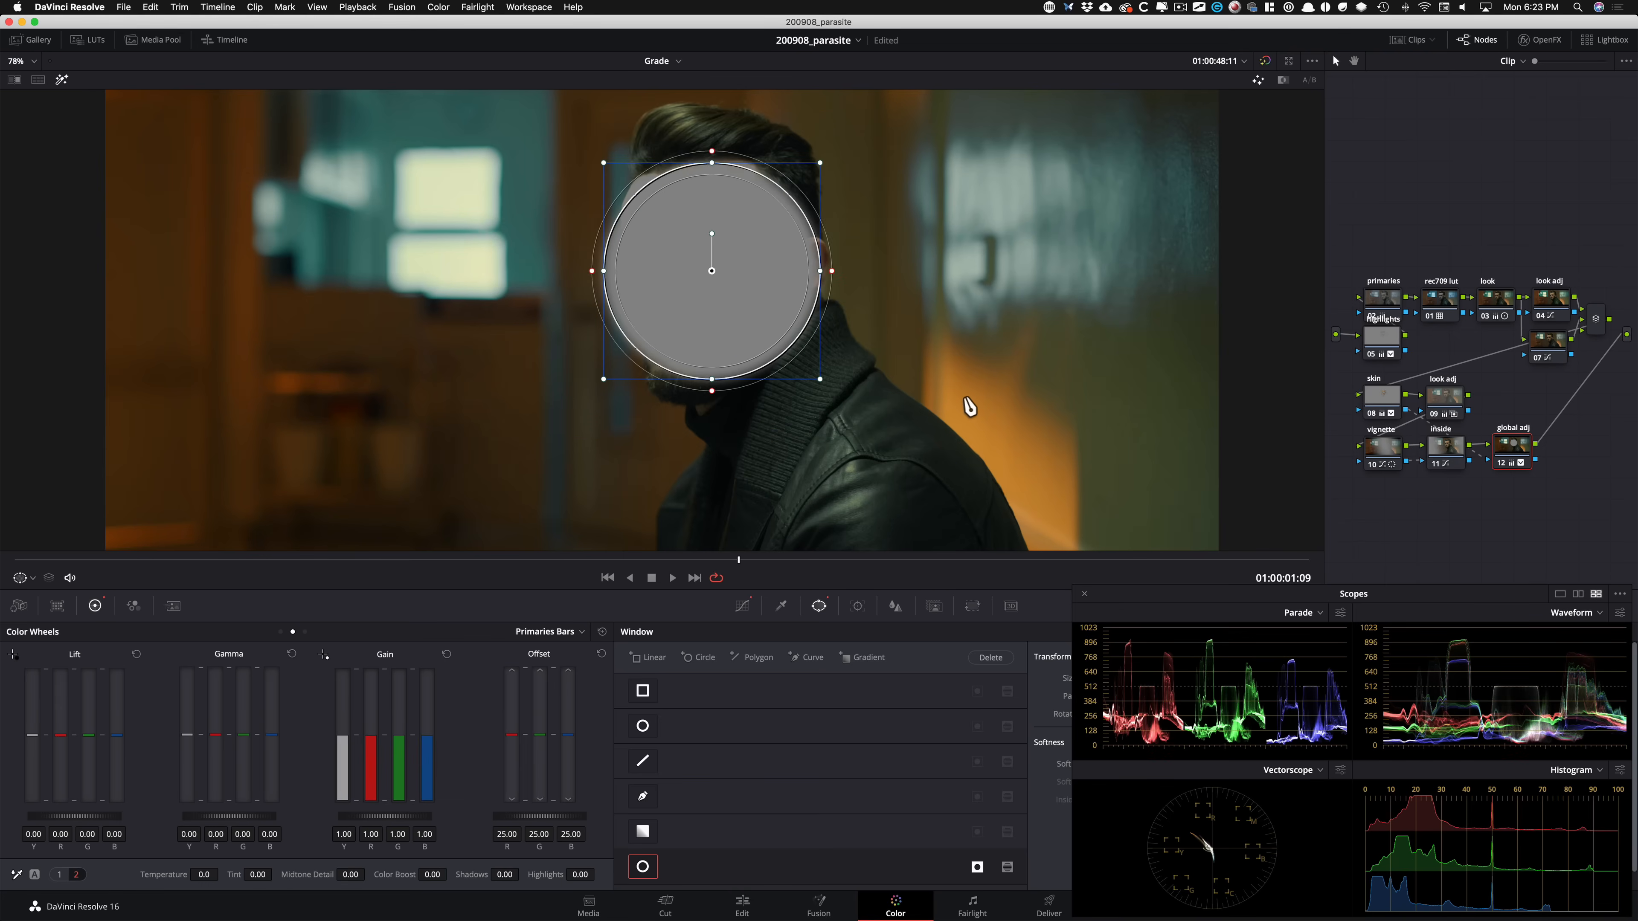
scroll(964, 399, "up", 3)
scroll(965, 399, "down", 6)
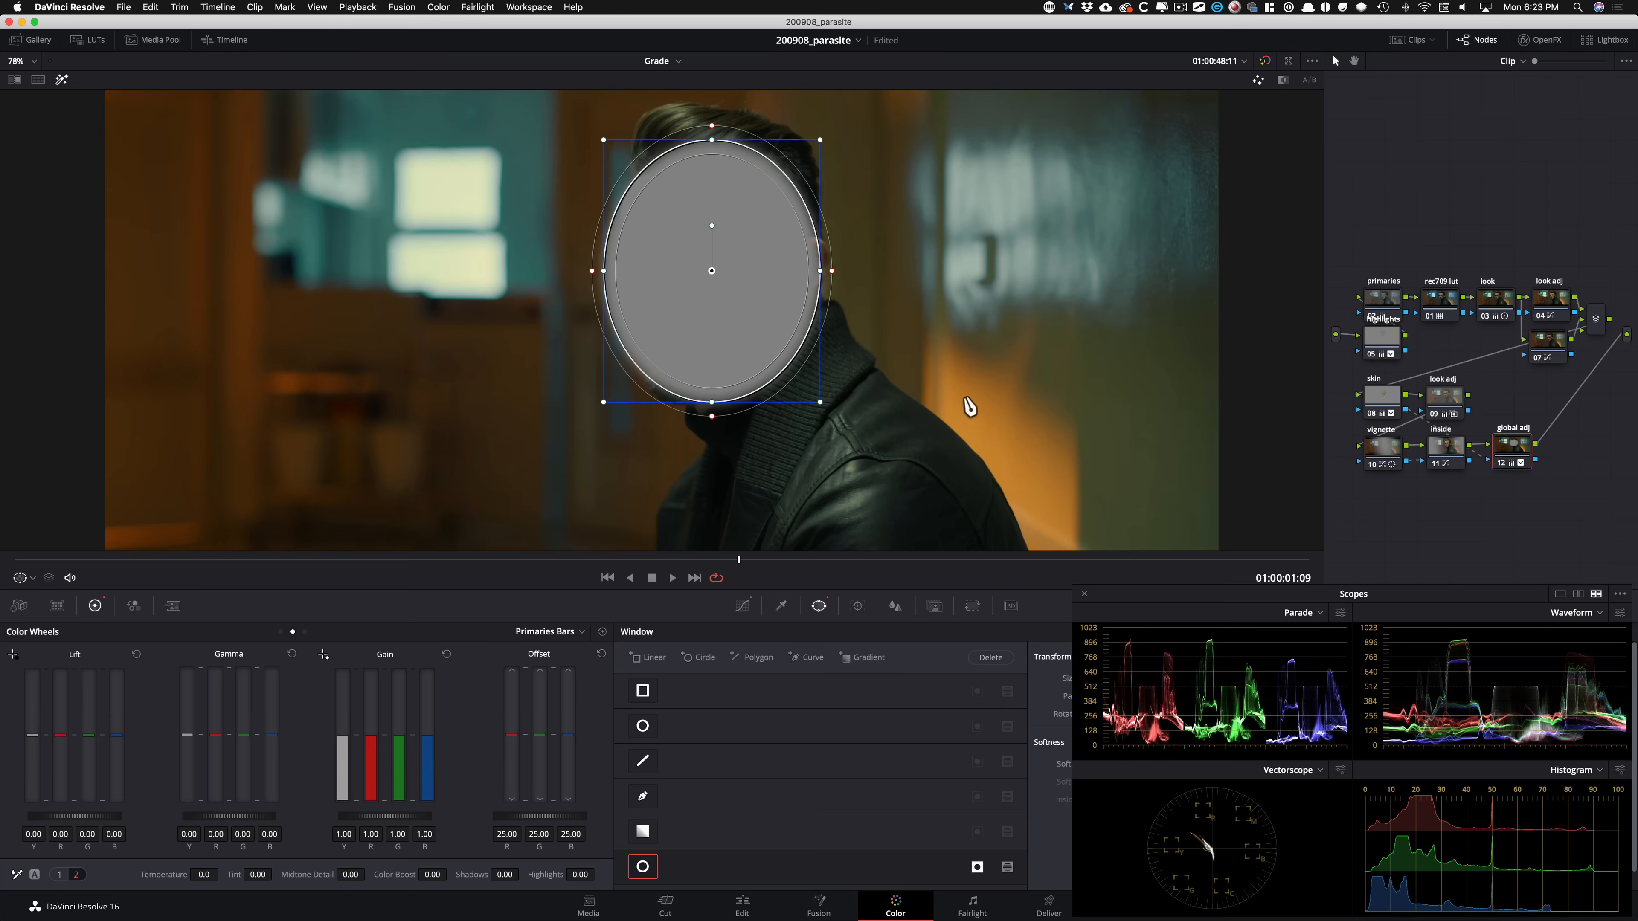
scroll(969, 405, "up", 4)
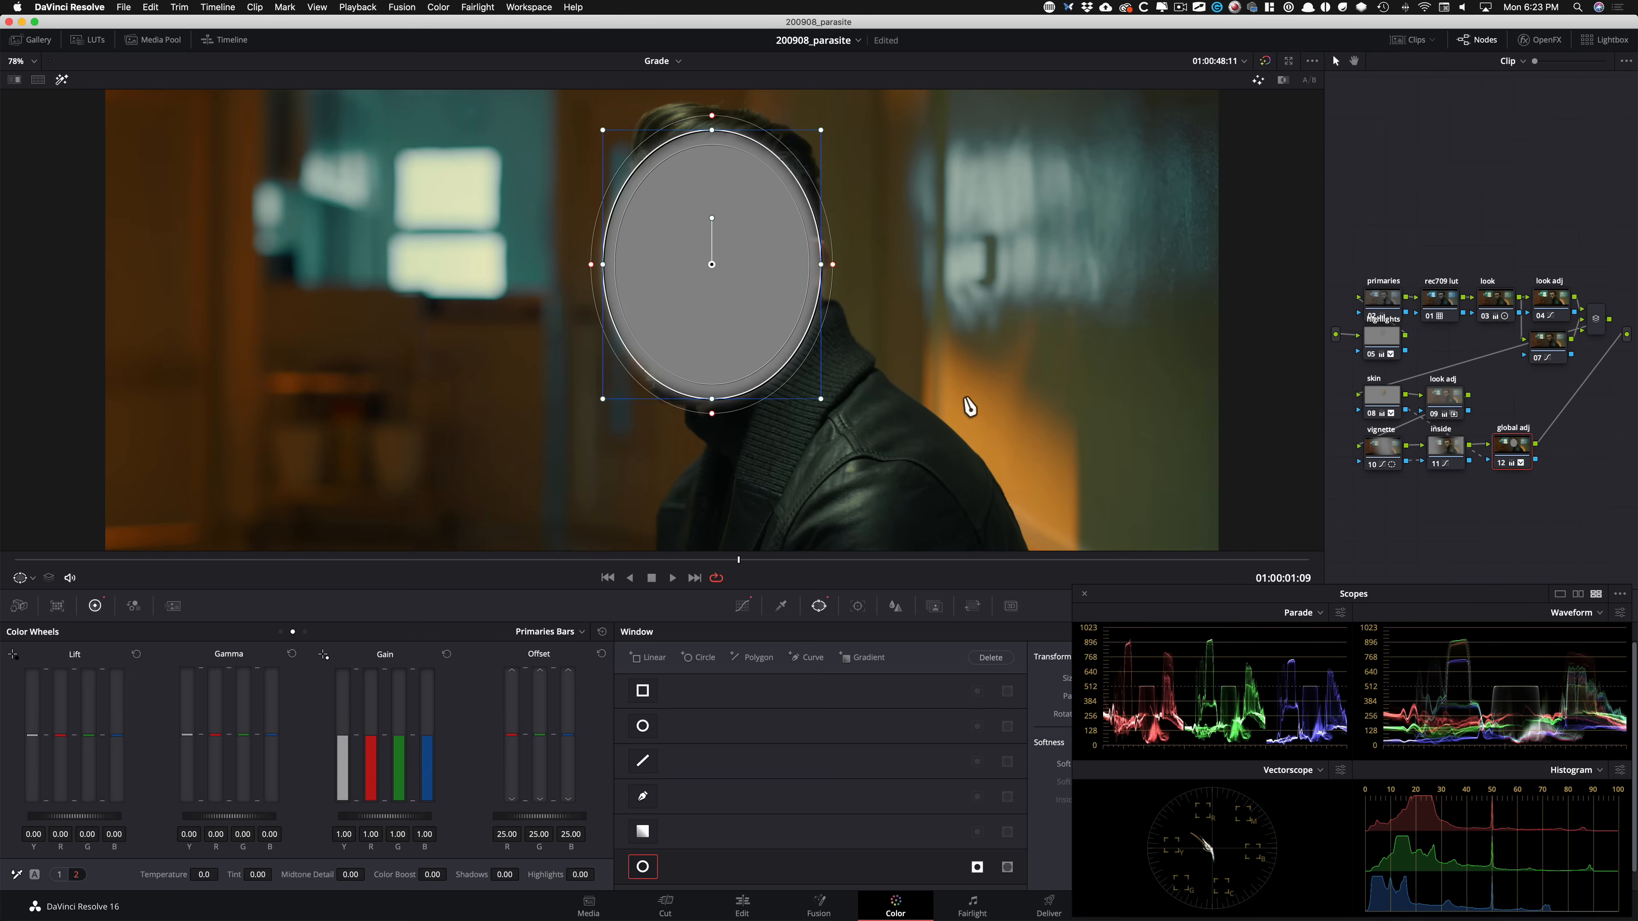
scroll(968, 406, "down", 1)
scroll(969, 405, "up", 5)
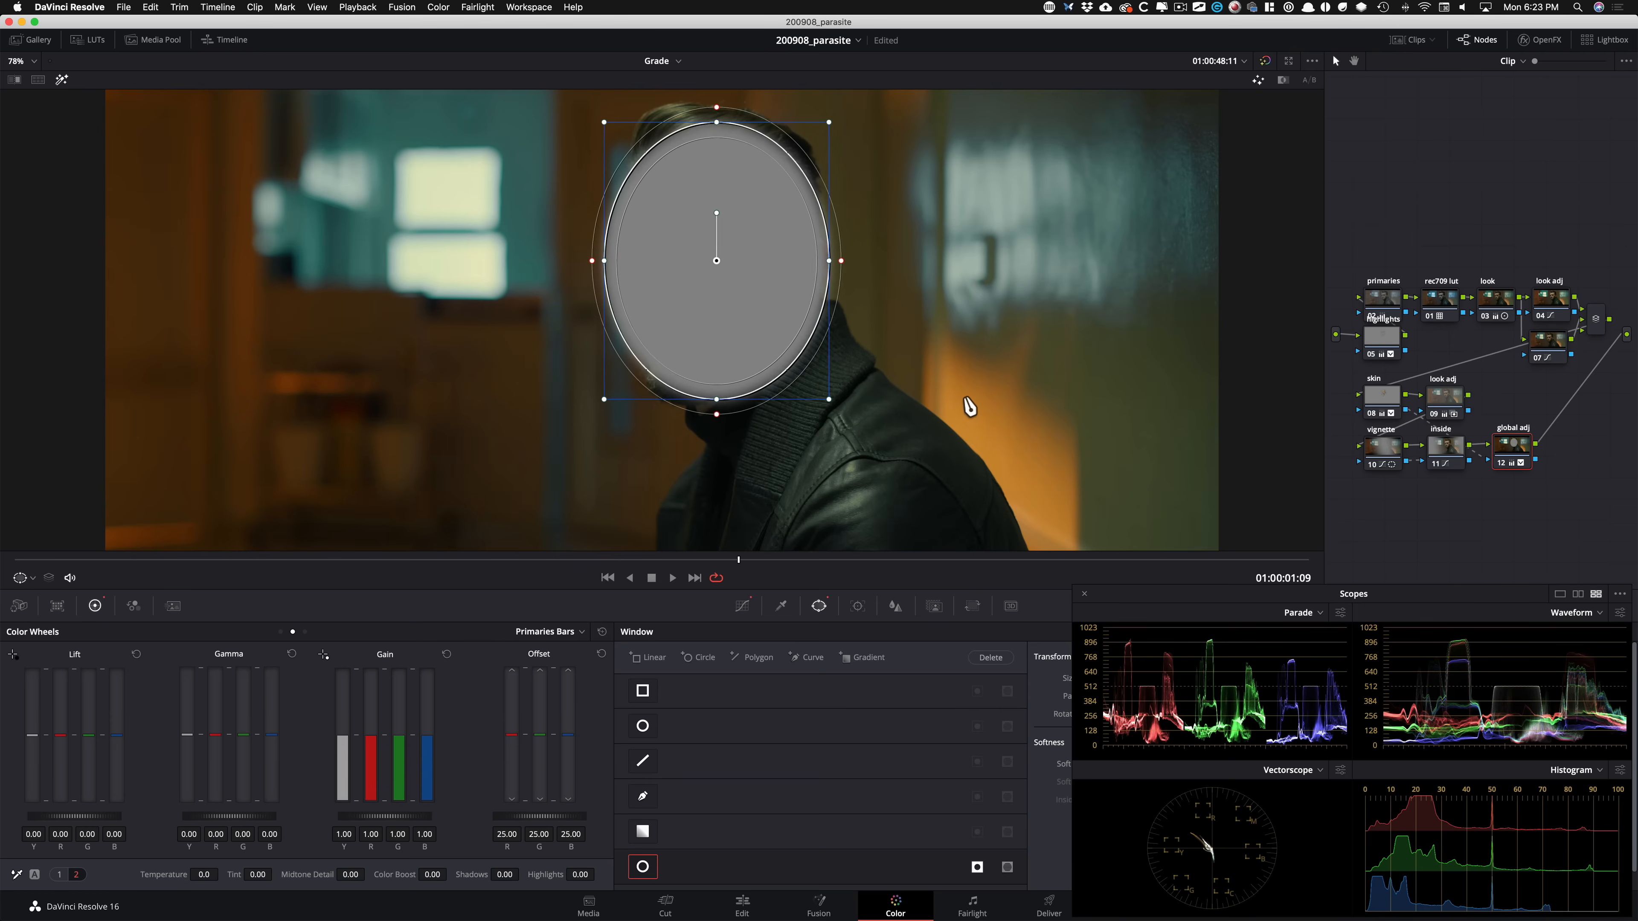
scroll(969, 405, "up", 3)
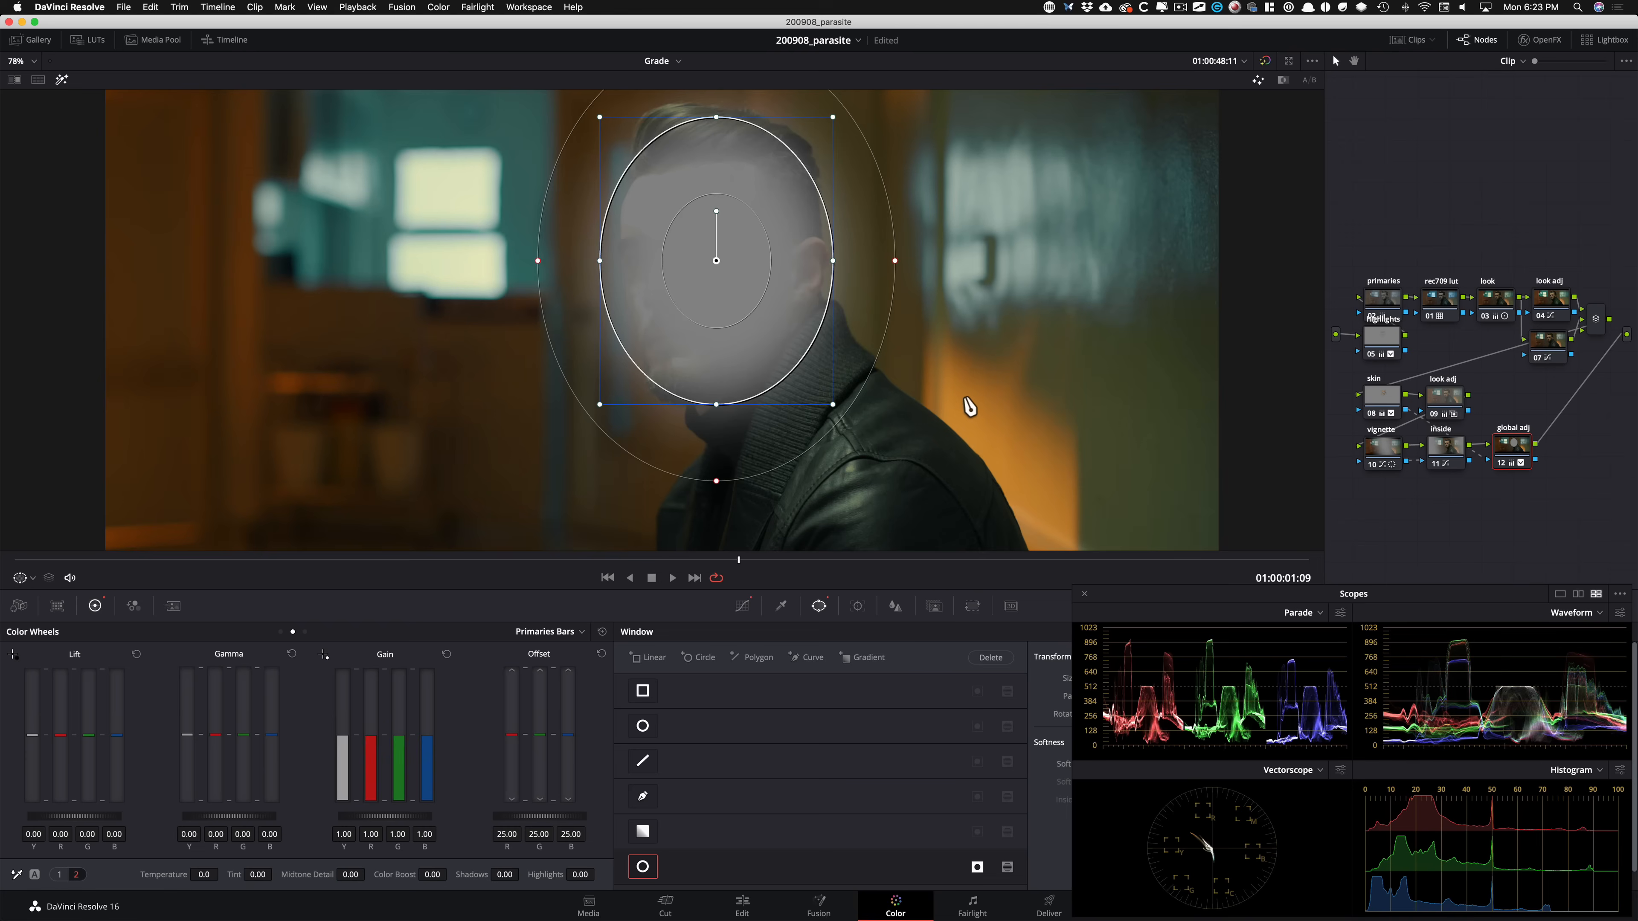
scroll(969, 405, "down", 3)
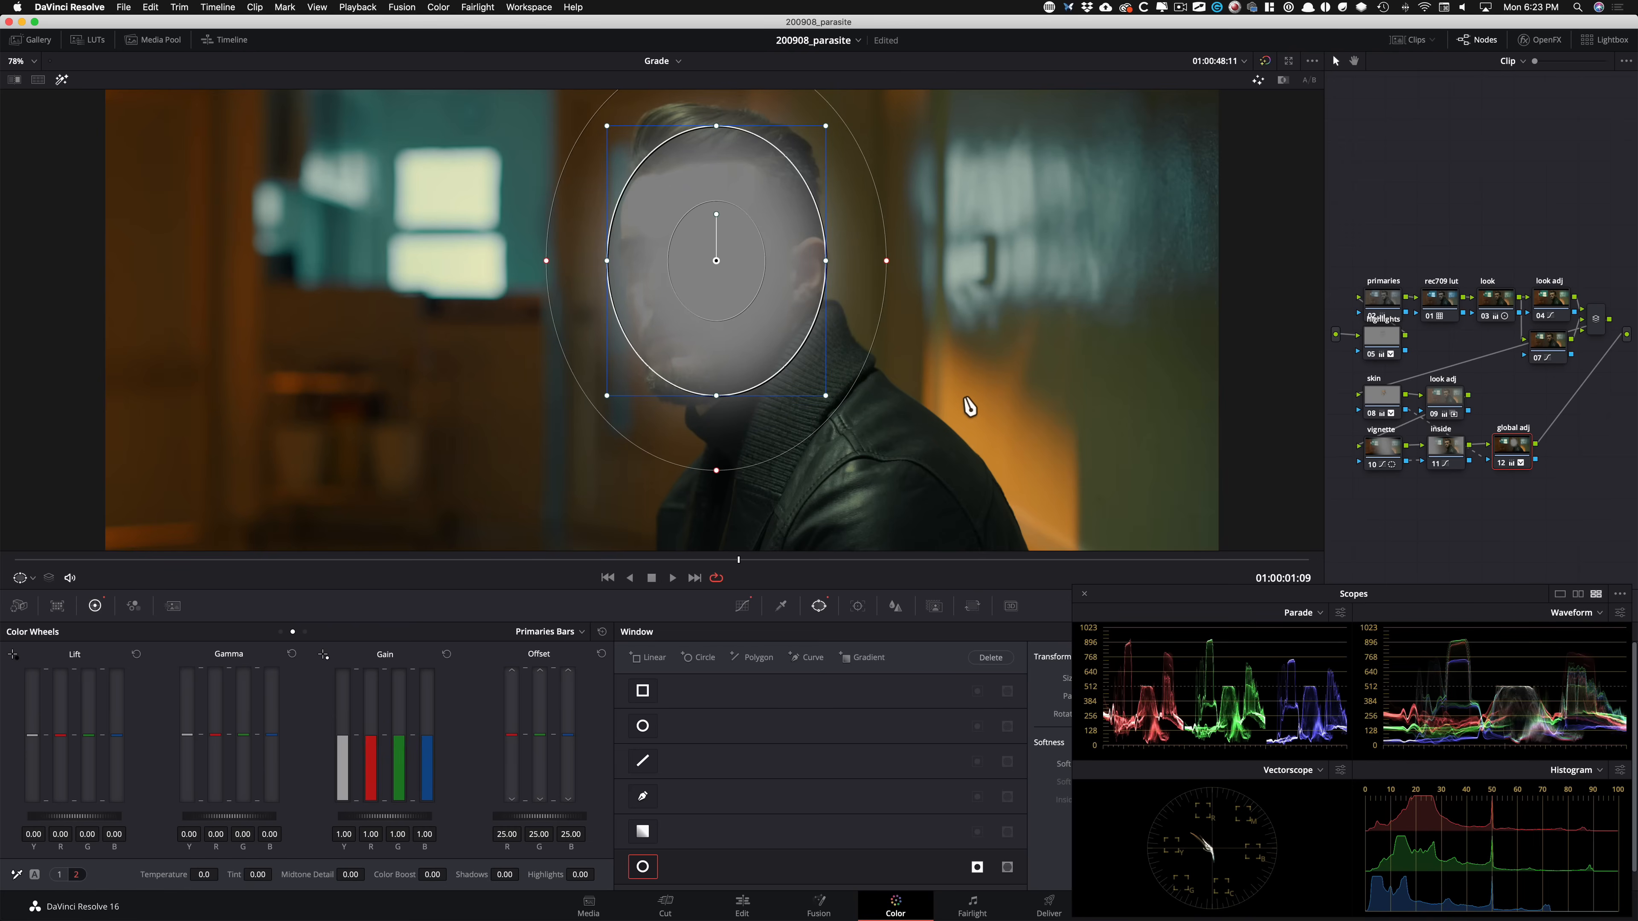
scroll(969, 405, "up", 3)
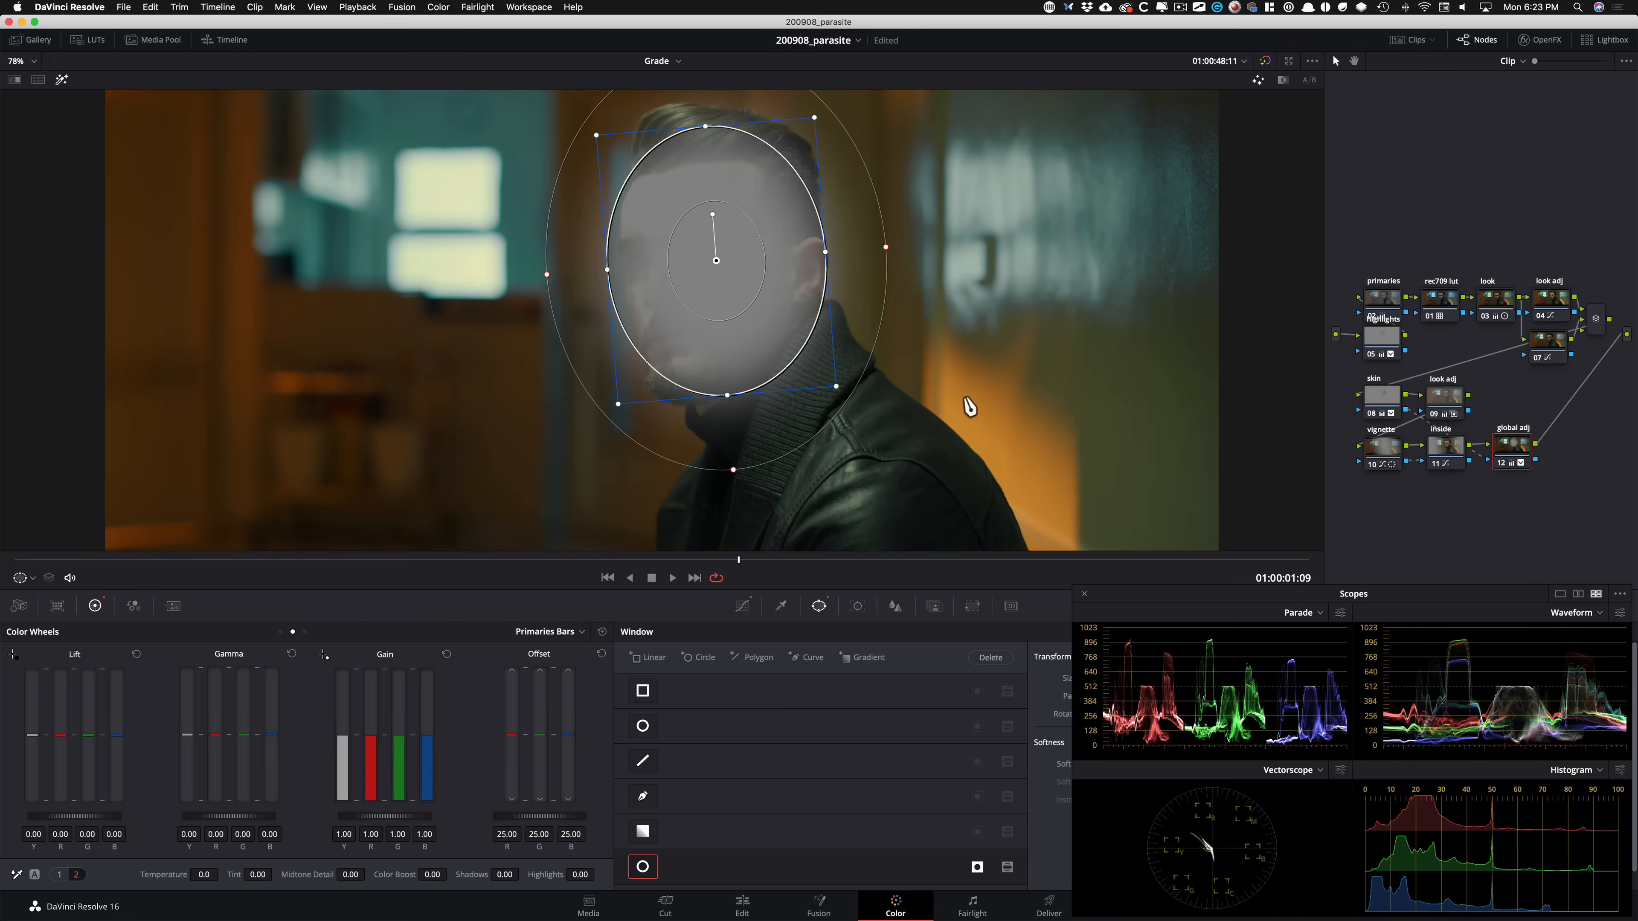
Track the face window forward and backward through the whole clip.
key("super+t")
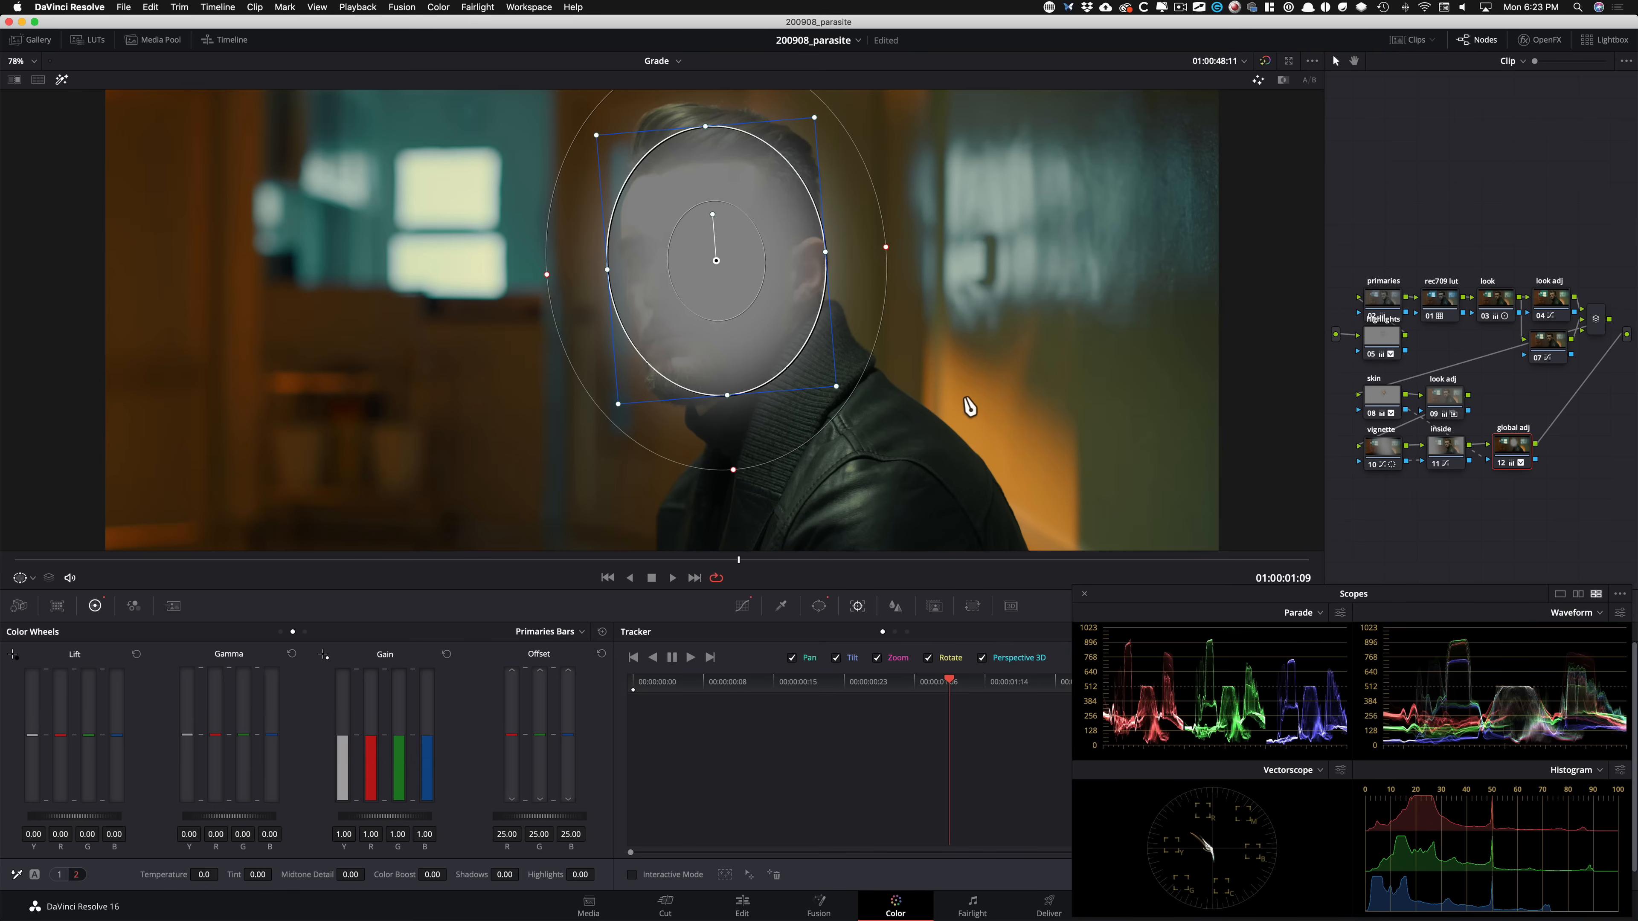
key("super+t")
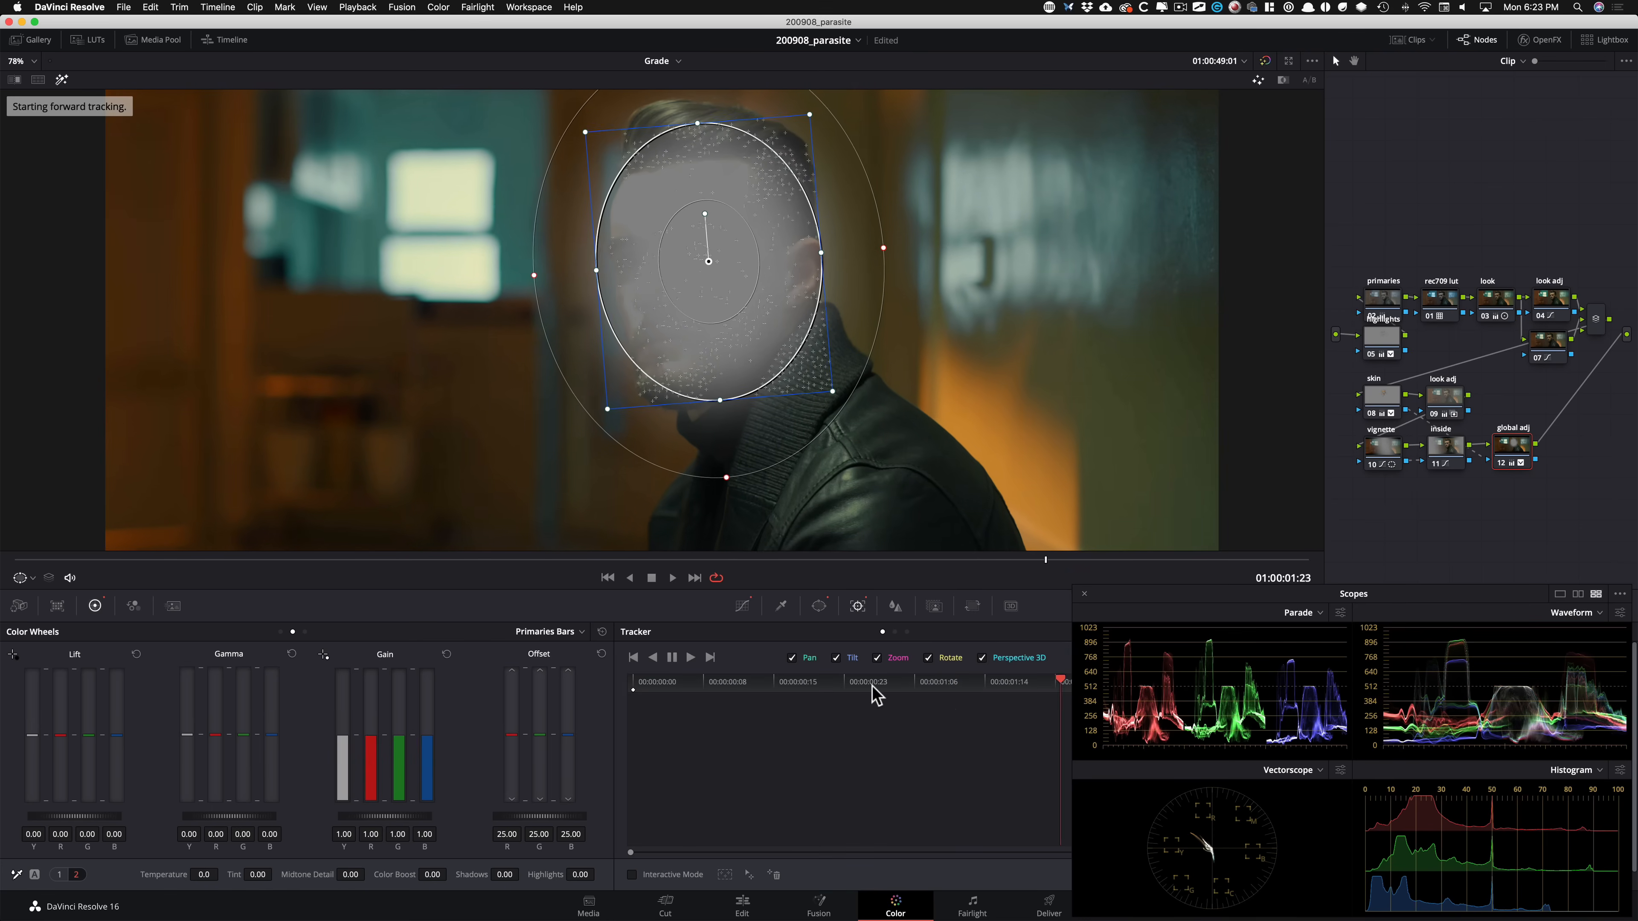
key("alt+t")
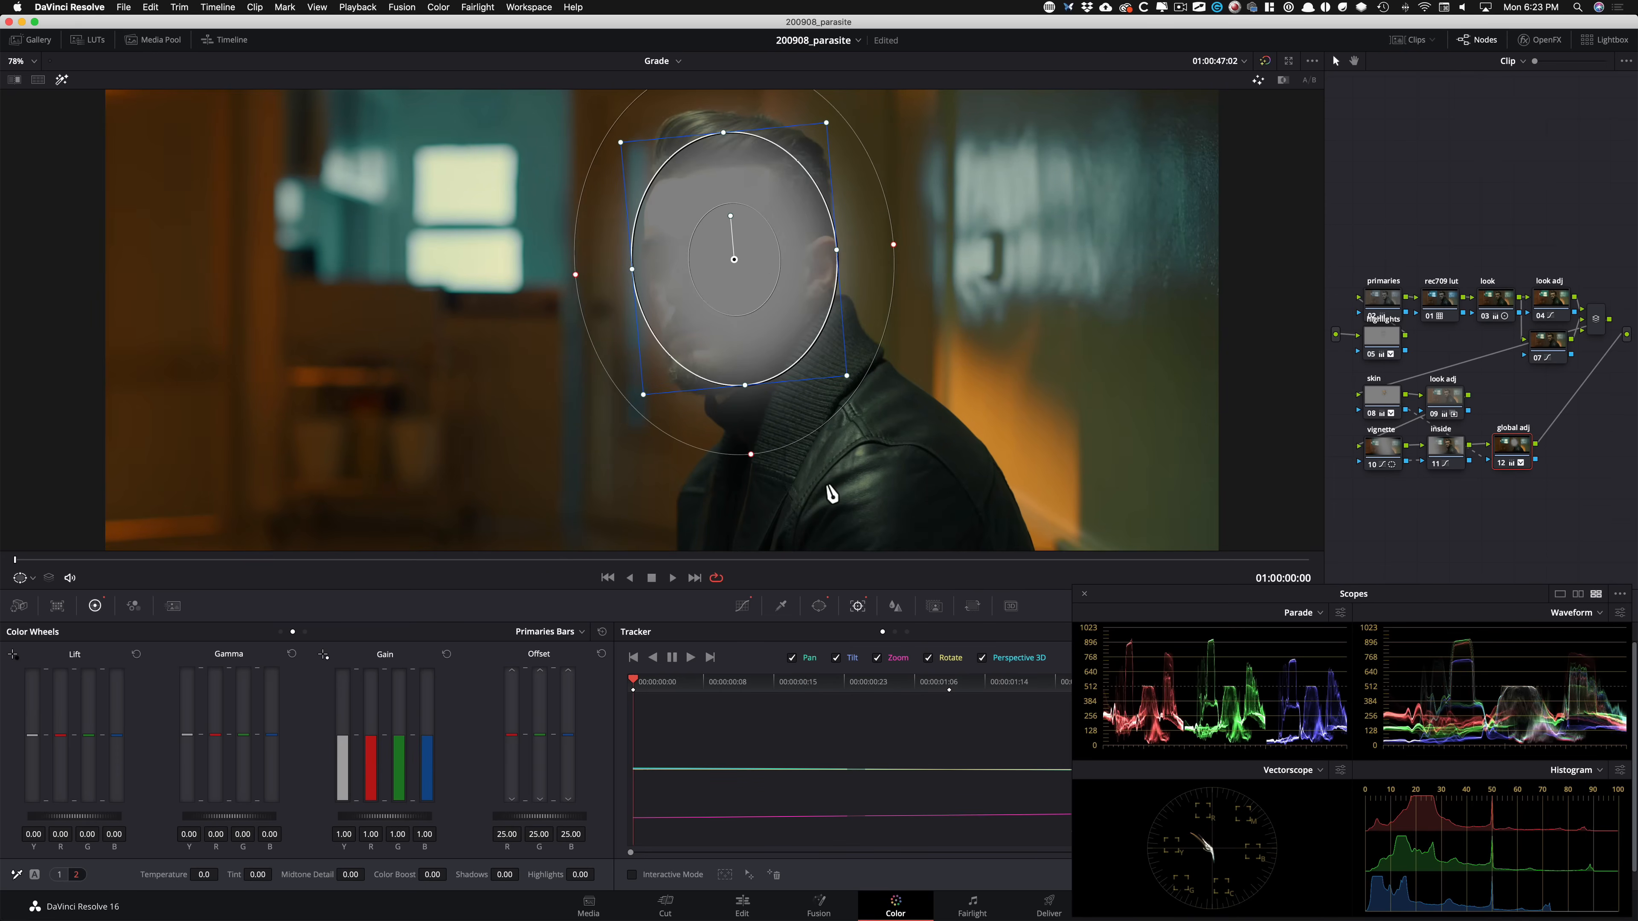
Turn off the highlight and compare the global adj node off and on with the face window applied.
key("shift+h")
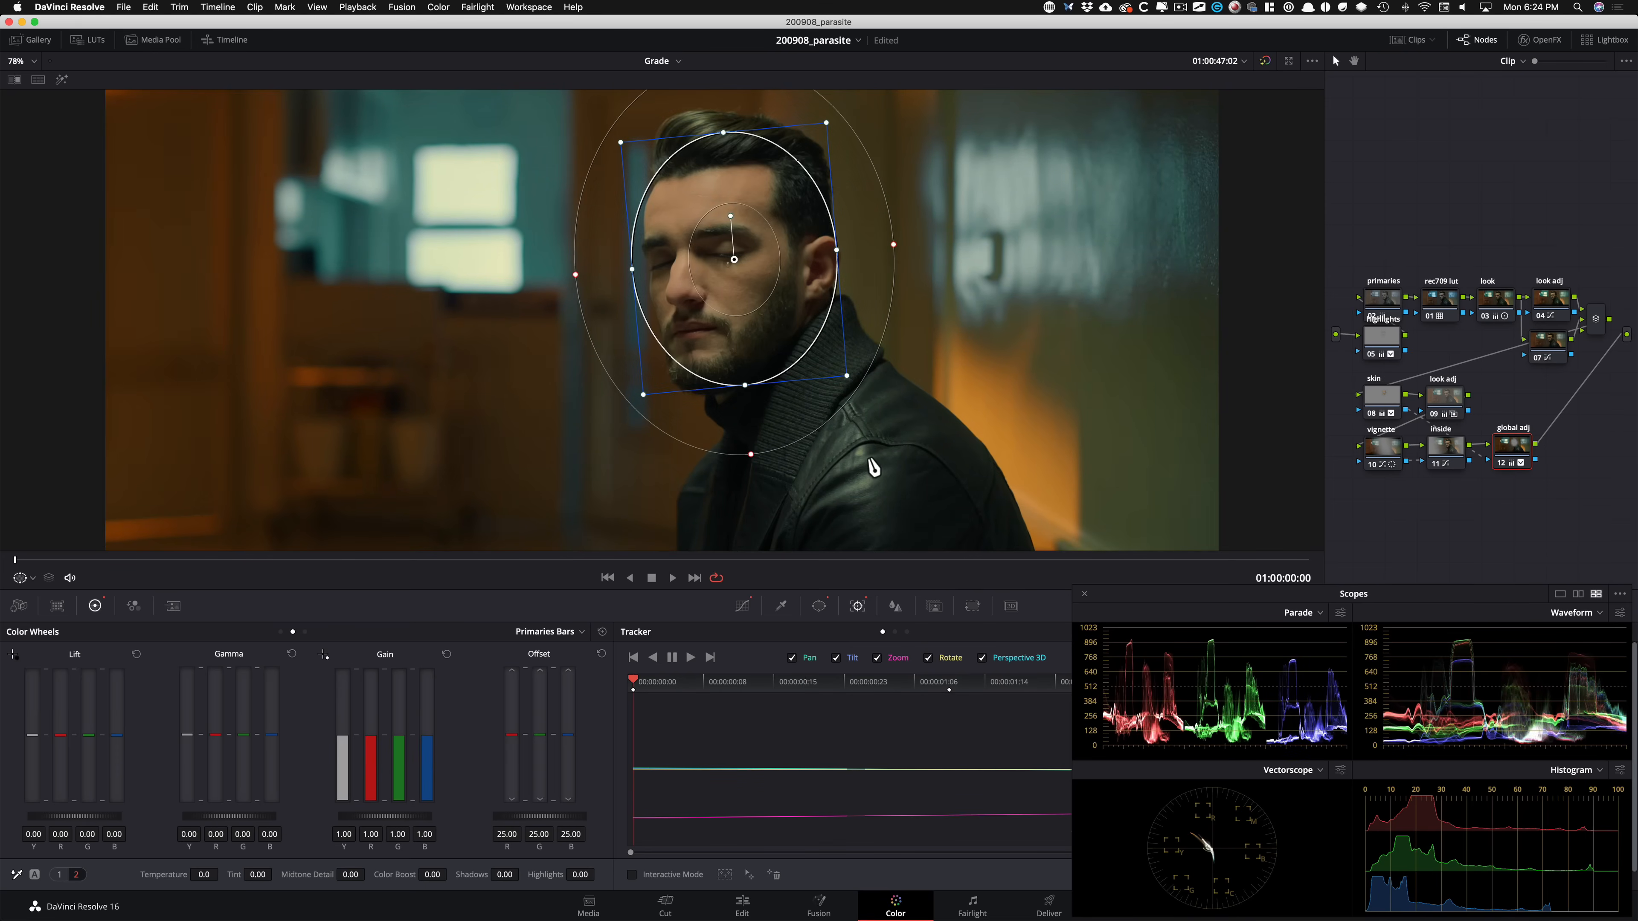
key("super+d")
key("super+d")
key("super+d")
key("super+d")
key("super+d")
key("super+d")
key("super+d")
key("super+d")
key("super+d")
key("super+d")
key("super+d")
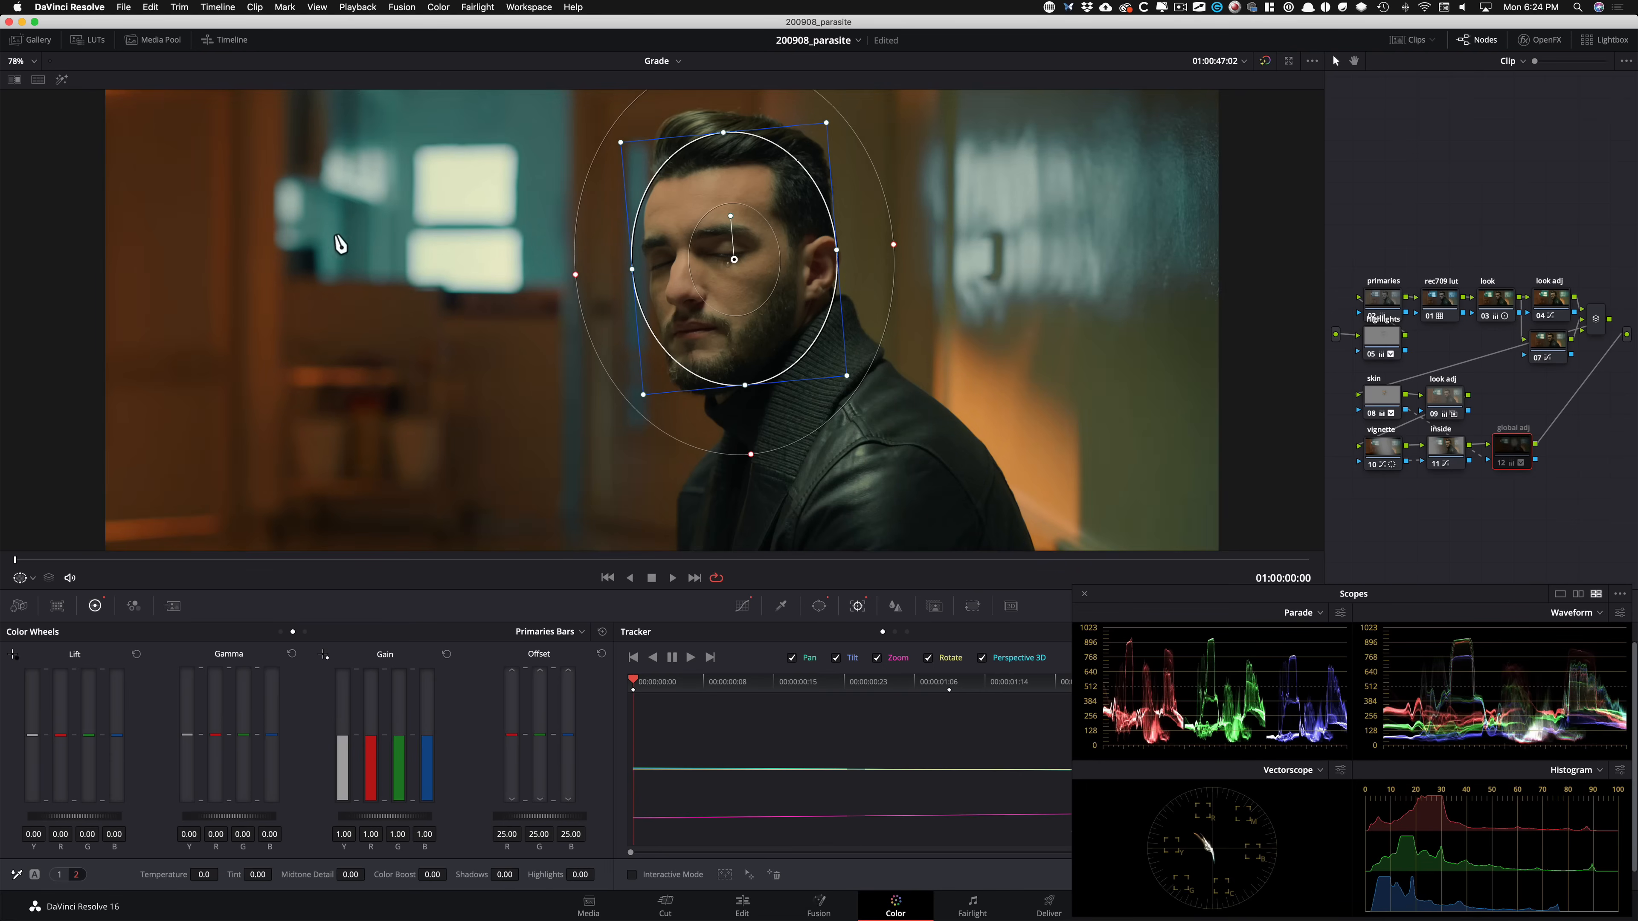
Recheck the global adj node off and on, leave it enabled, and play the clip from the start.
key("super+d")
key("super+d")
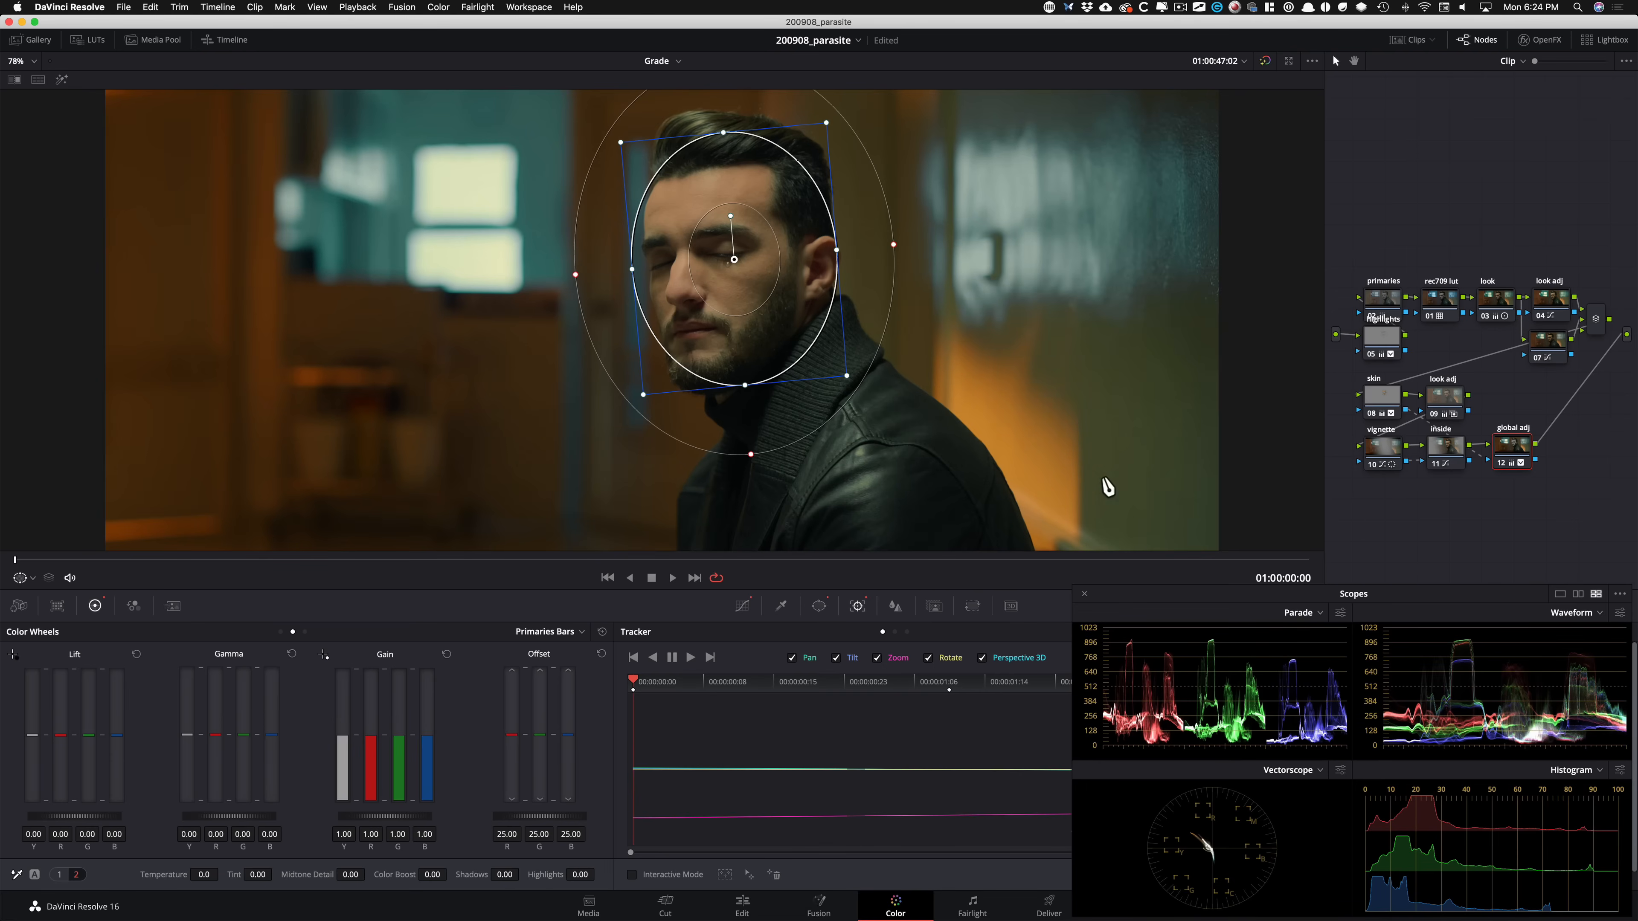
key("space")
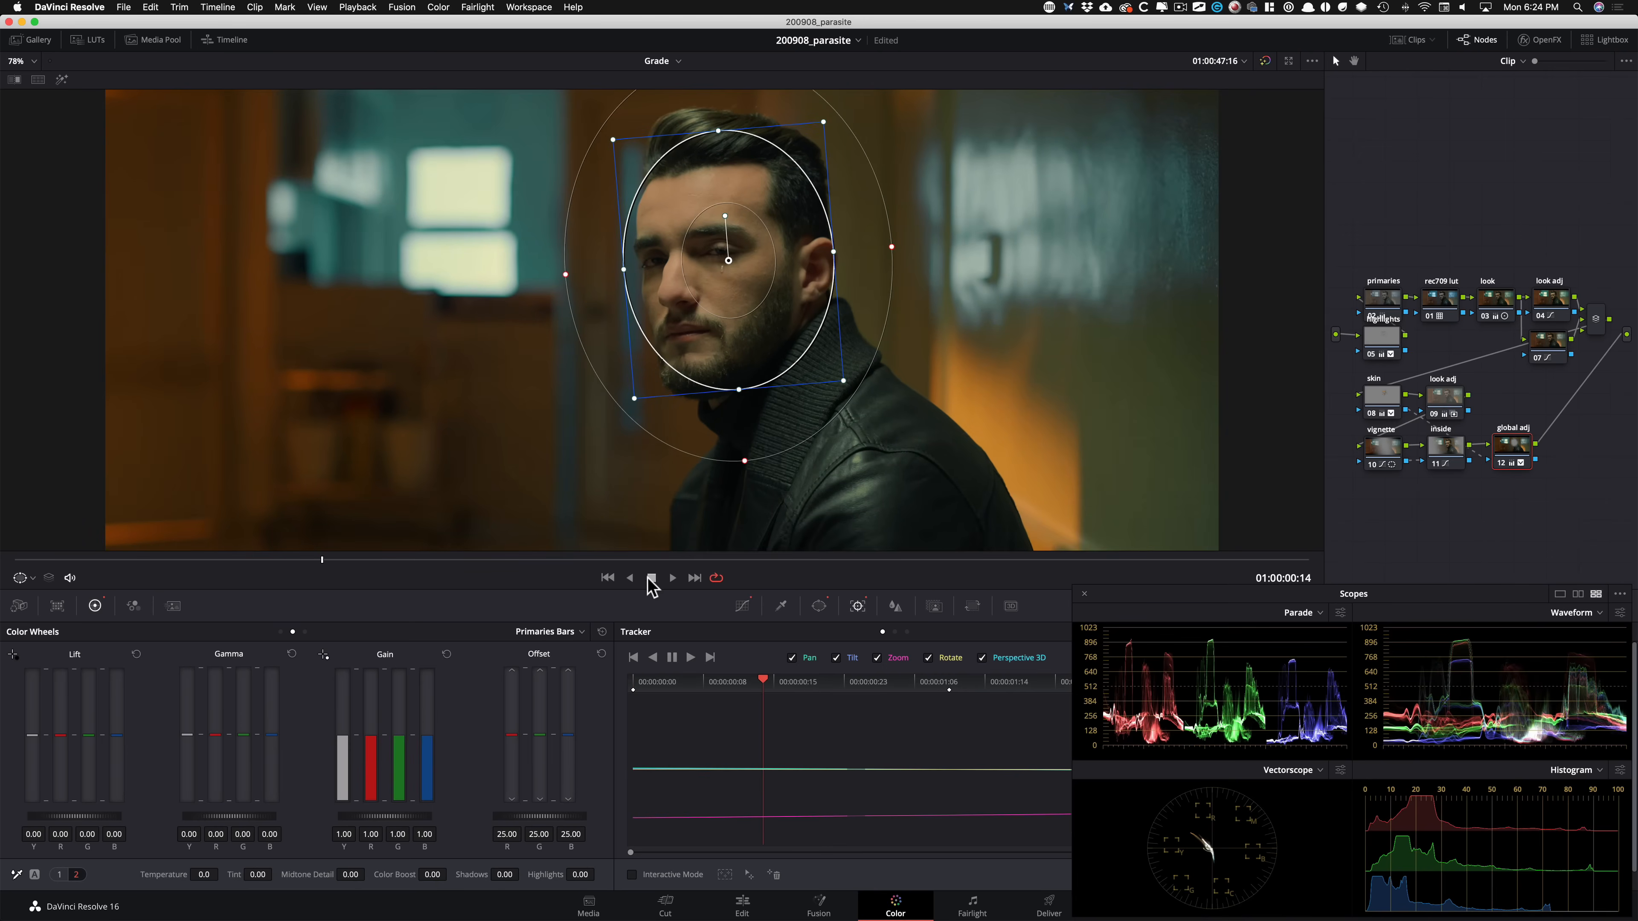
Wipe the Parasite reference still against the graded clip beside the man's face and play the clip alongside it.
key("super+w")
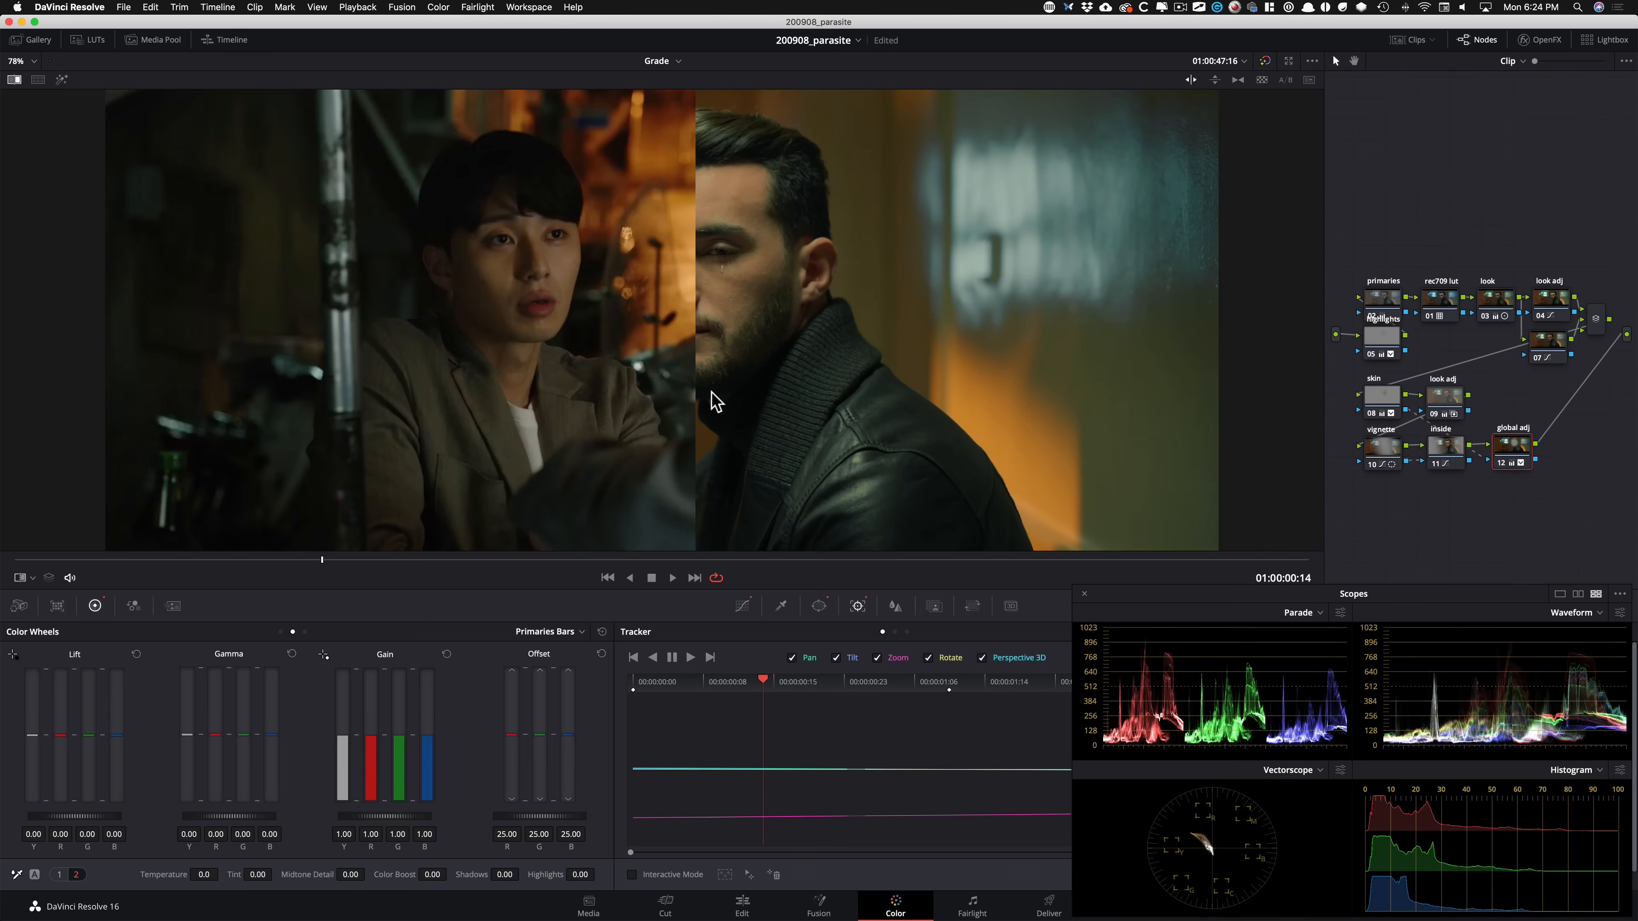
left_click_drag(737, 382, 664, 548)
key("space")
key("space")
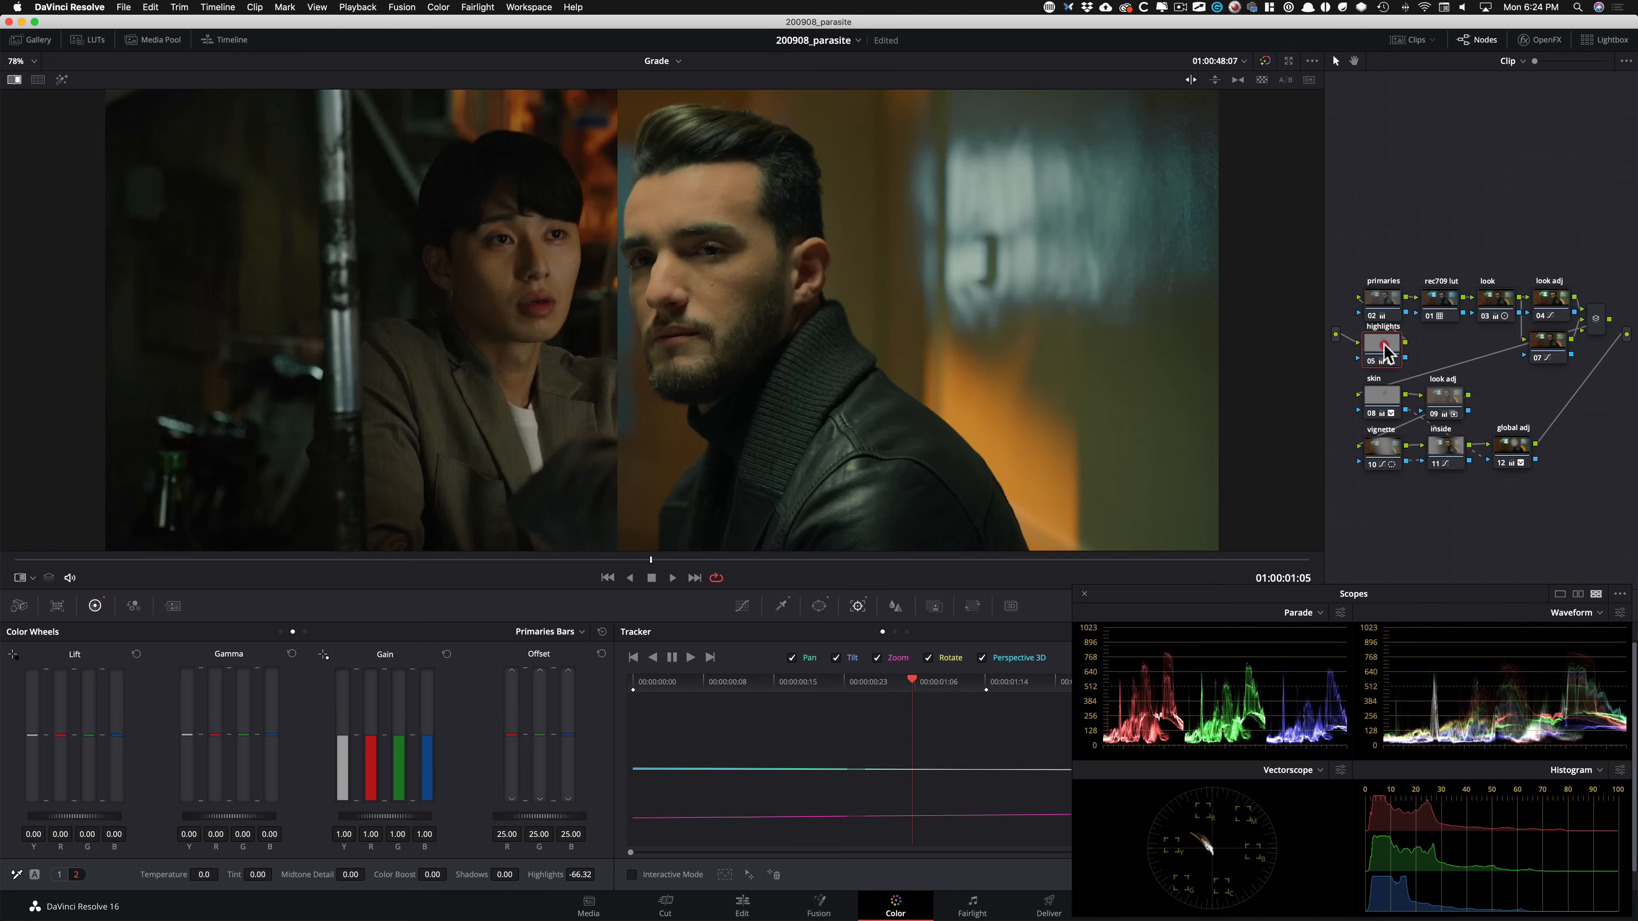
On the highlights node, lower the highlights to -82.92 and compare the node off and on.
left_click_drag(1386, 344, 1386, 354)
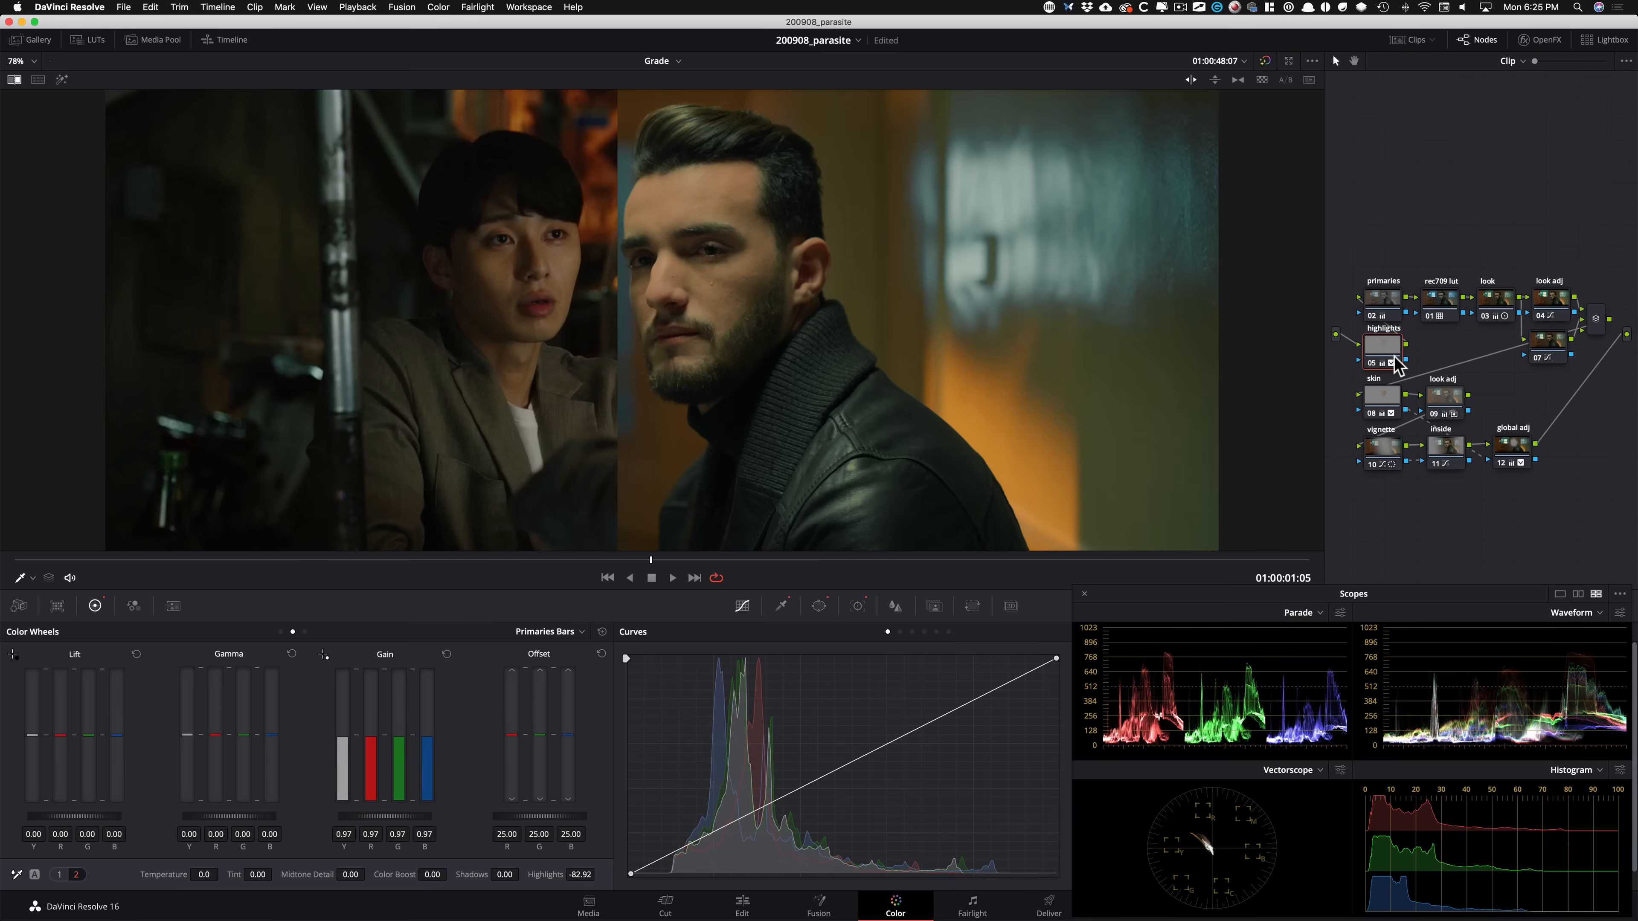
key("super+d")
key("super+d")
key("super+d")
key("super+d")
Scrub through the clip against the wiped reference still and shift the wipe to compare the background tones.
left_click(831, 559)
left_click_drag(831, 553, 596, 561)
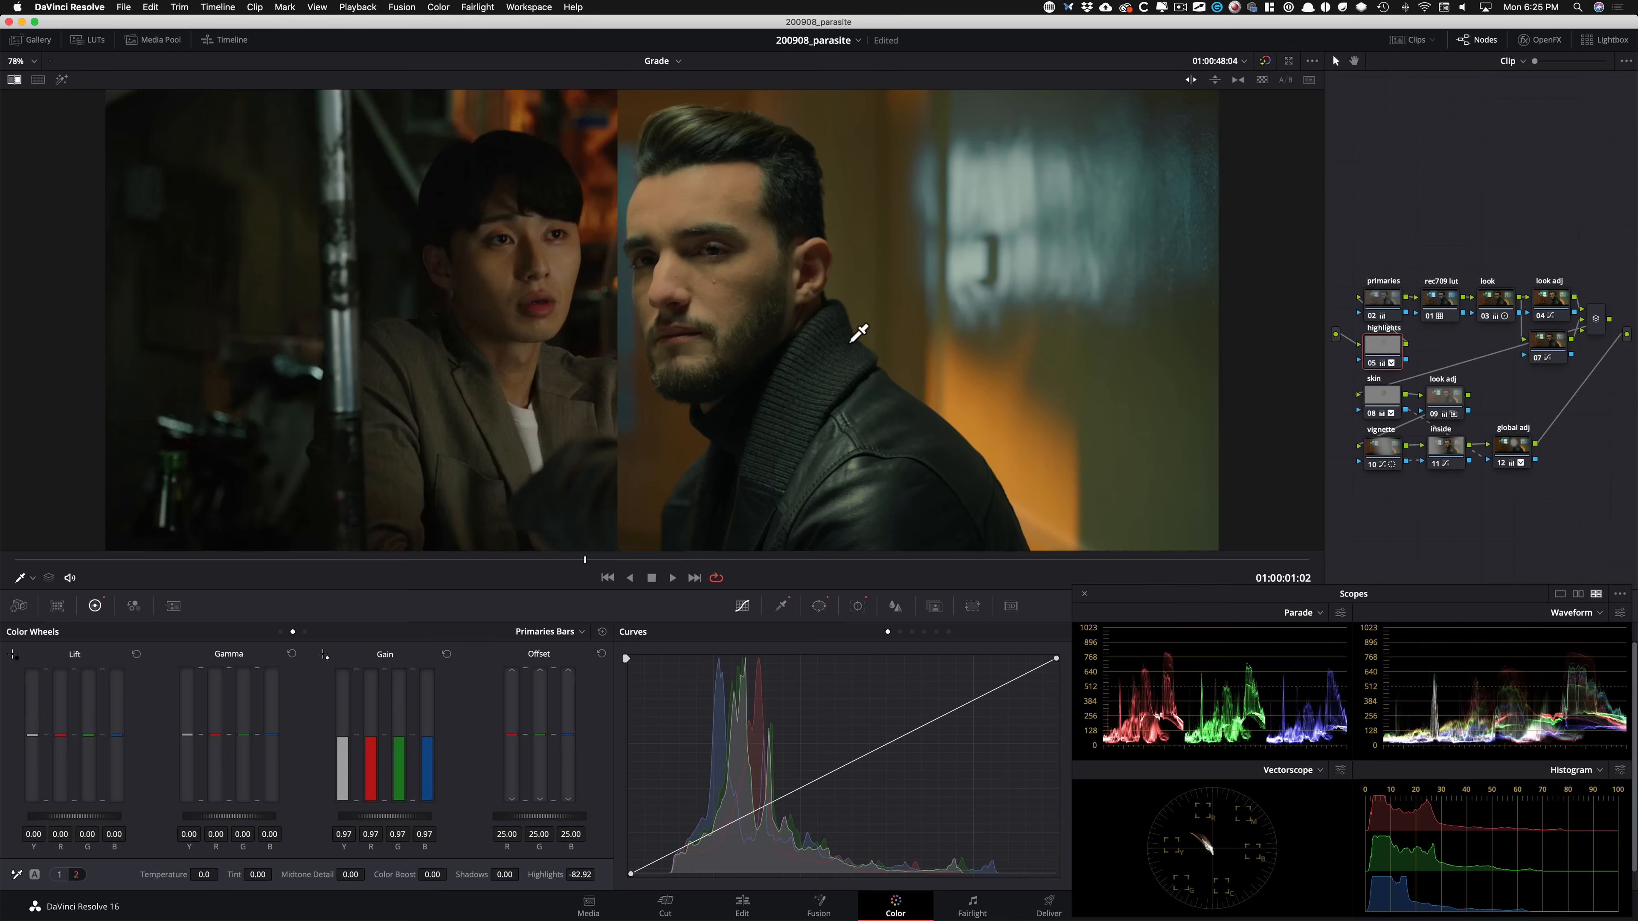
left_click_drag(1122, 497, 979, 447)
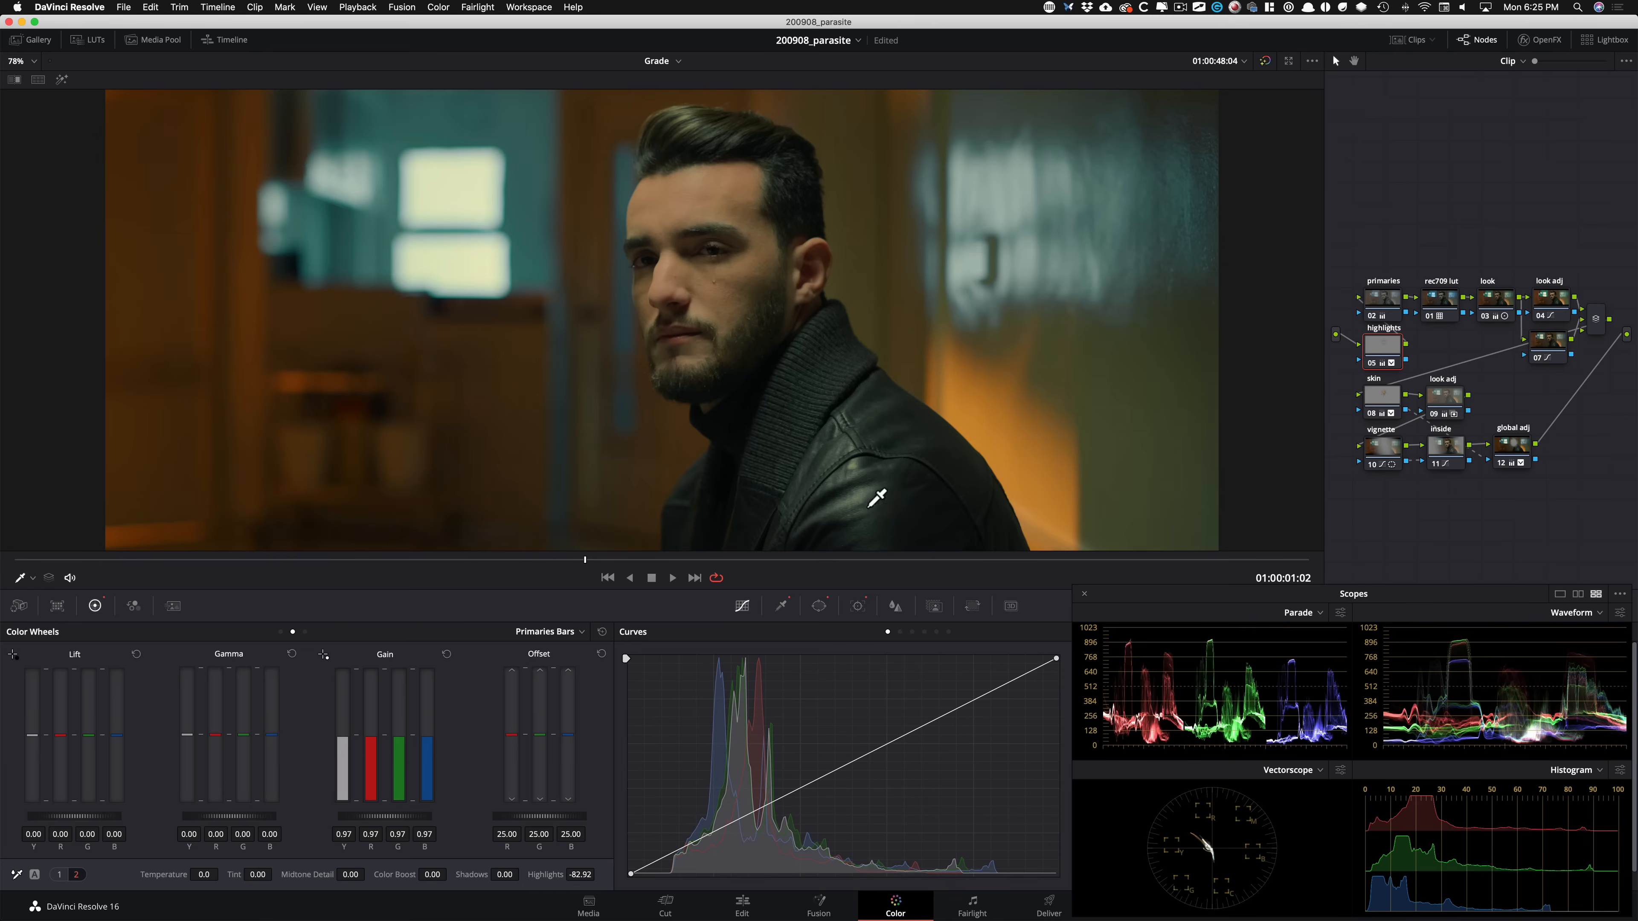
View the graded clip side by side with the selected still, scrub through it, and select the global adj node.
left_click(38, 80)
left_click_drag(438, 558, 1068, 550)
left_click(1512, 445)
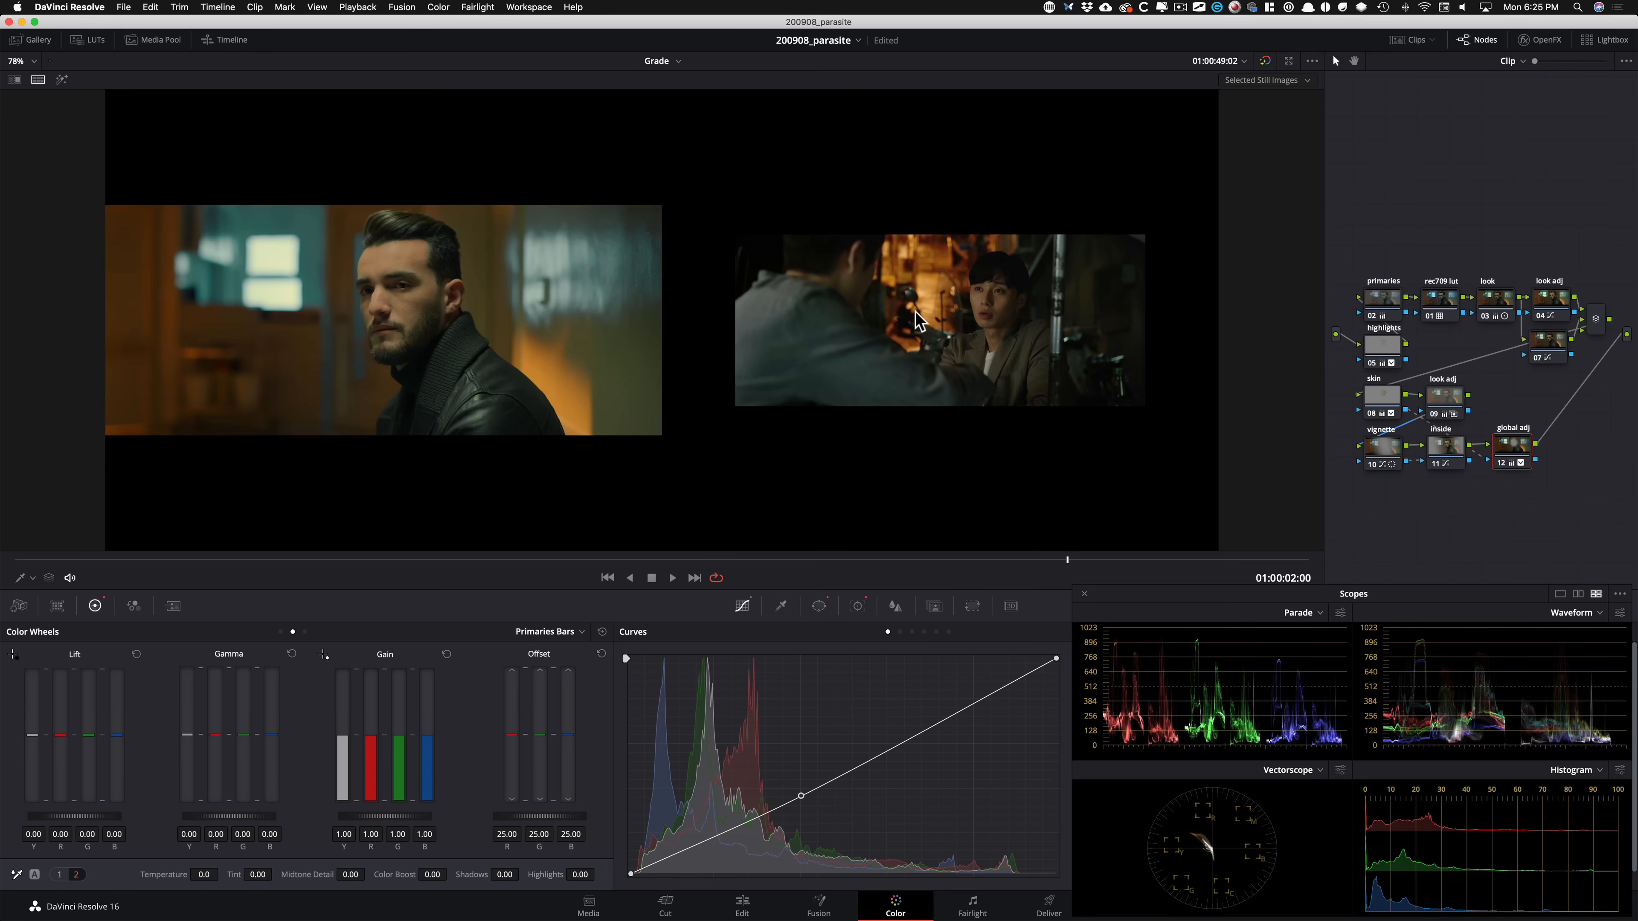
key("alt+2")
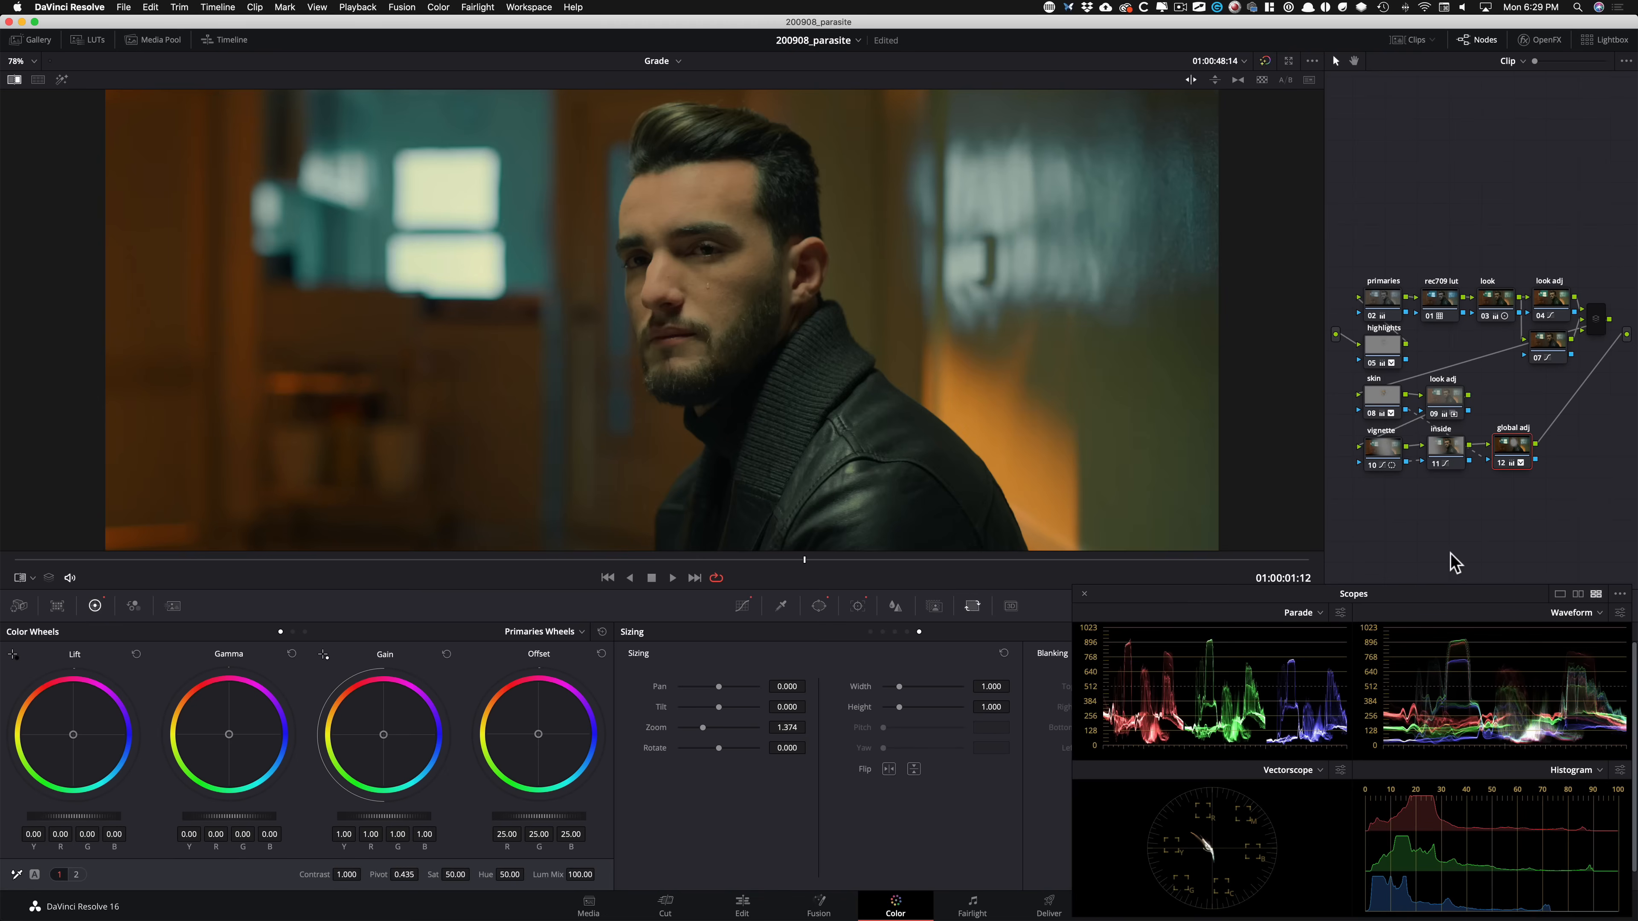
Switch repeatedly between the full-frame reference still and the graded clip to compare skin tone, contrast and color.
key("super+w")
key("super+w")
key("super+w")
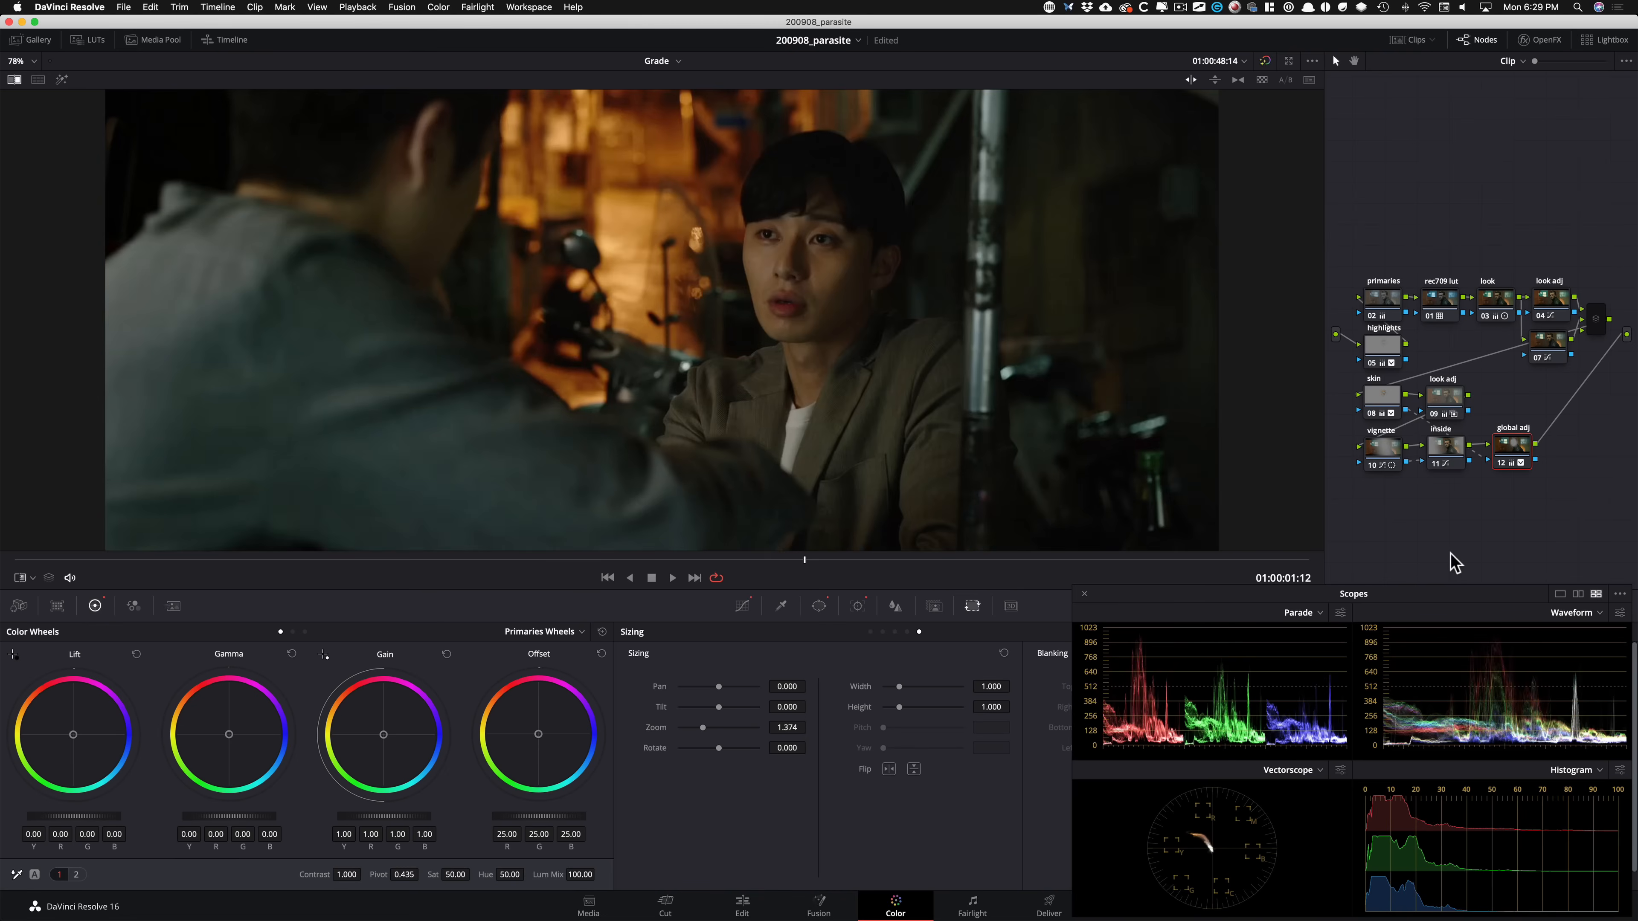
key("super+w")
key("super+w")
key("super+w")
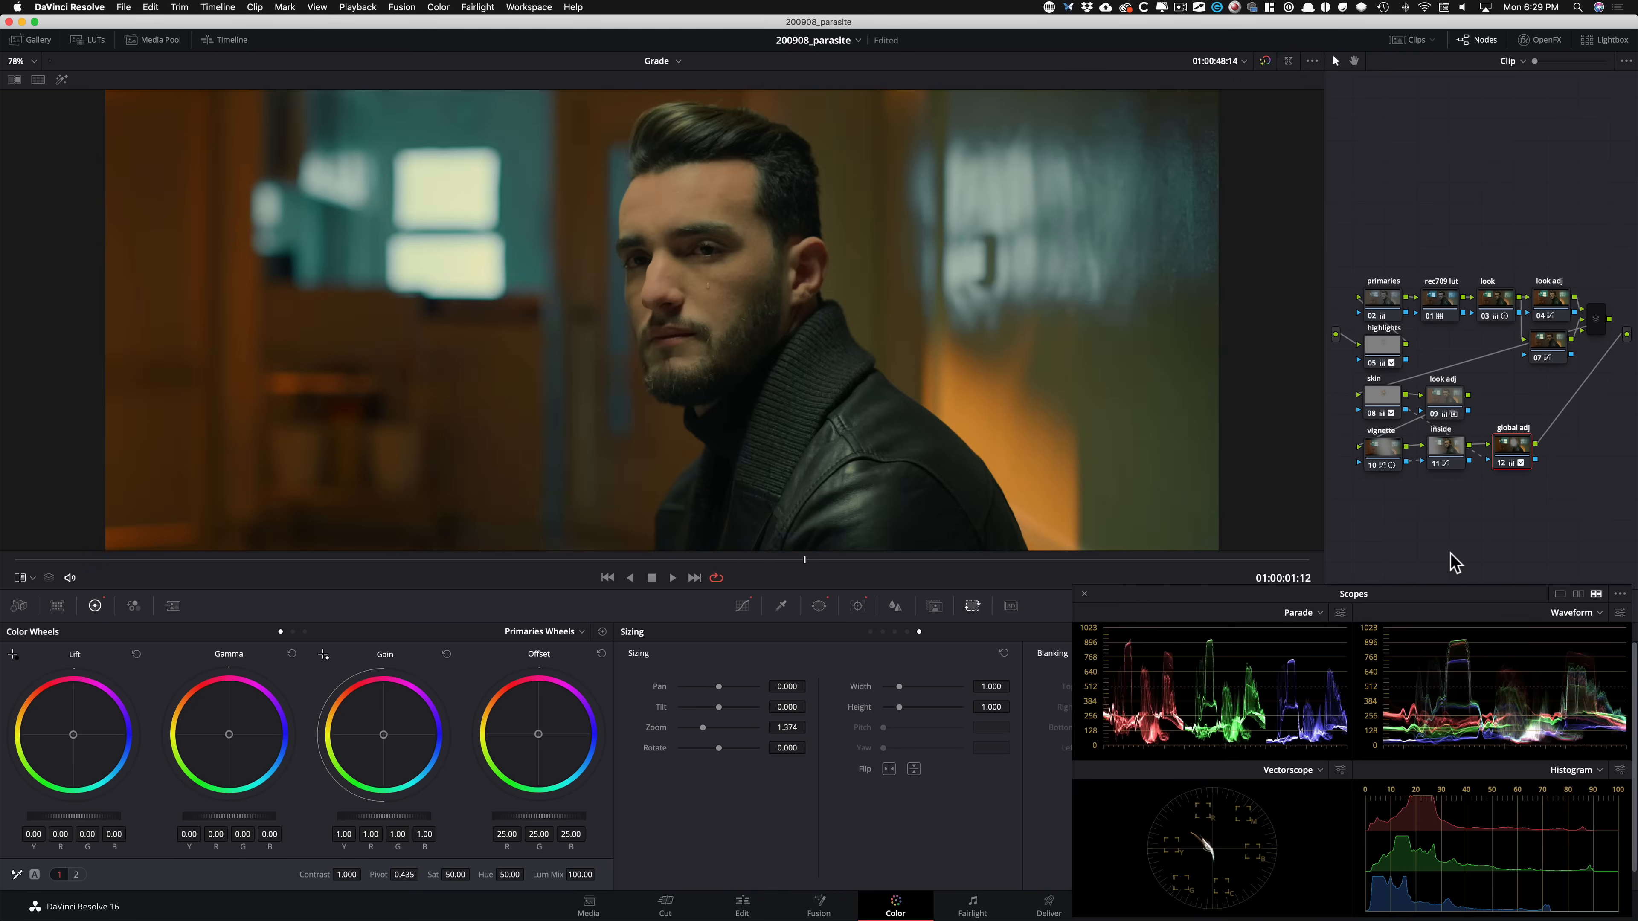
key("super+w")
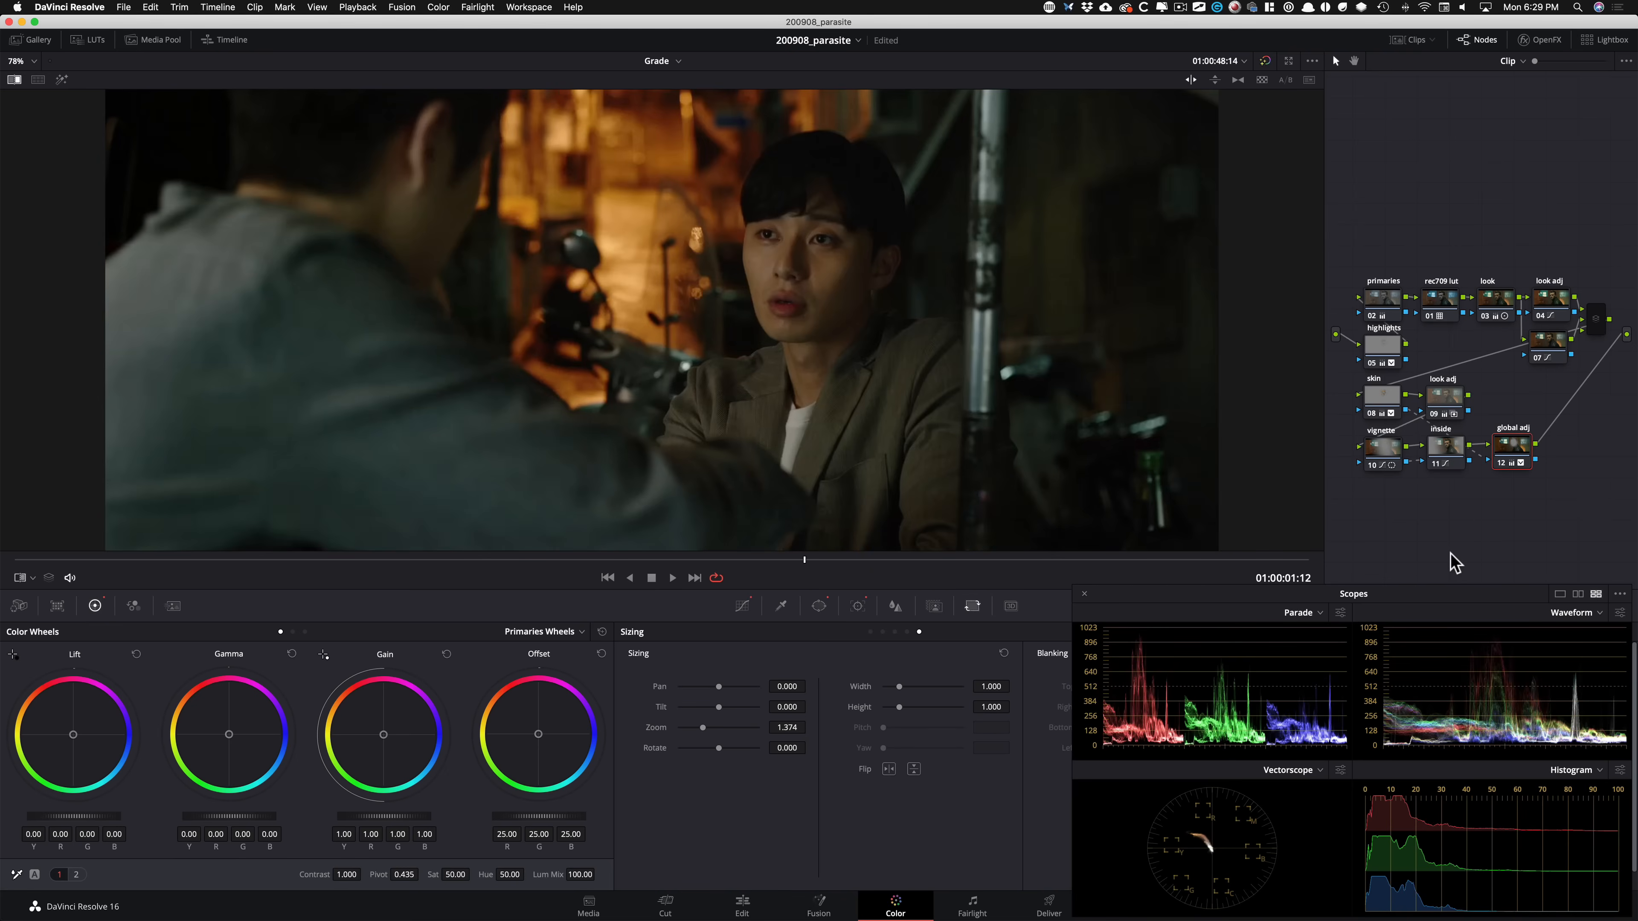
key("super+w")
key("super+w")
key("super+w")
key("super+w")
key("super+w")
key("super+w")
key("super+w")
key("super+w")
key("super+w")
key("super+w")
key("super+w")
key("super+w")
key("super+w")
key("super+w")
key("super+w")
key("super+w")
key("super+w")
On the skin node, set saturation to 62.90 and rebalance gamma and gain, with red gain at 1.01, checking against the reference still.
left_click(1383, 399)
left_click_drag(1378, 397, 1382, 395)
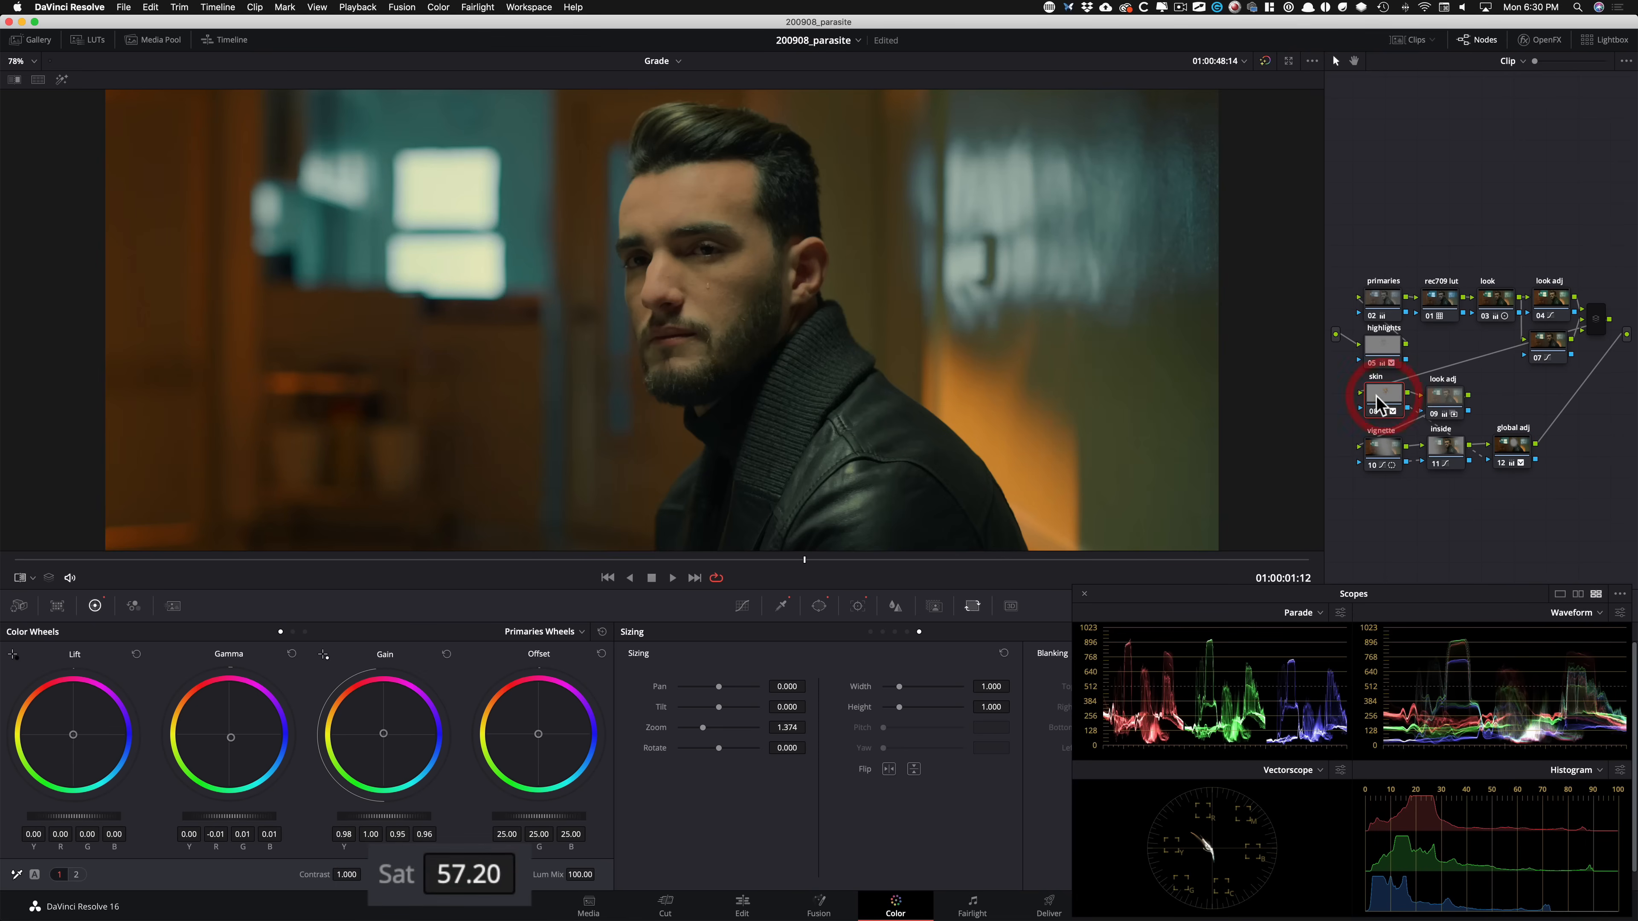
key("super+w")
key("super+w")
key("super+w")
key("super+w")
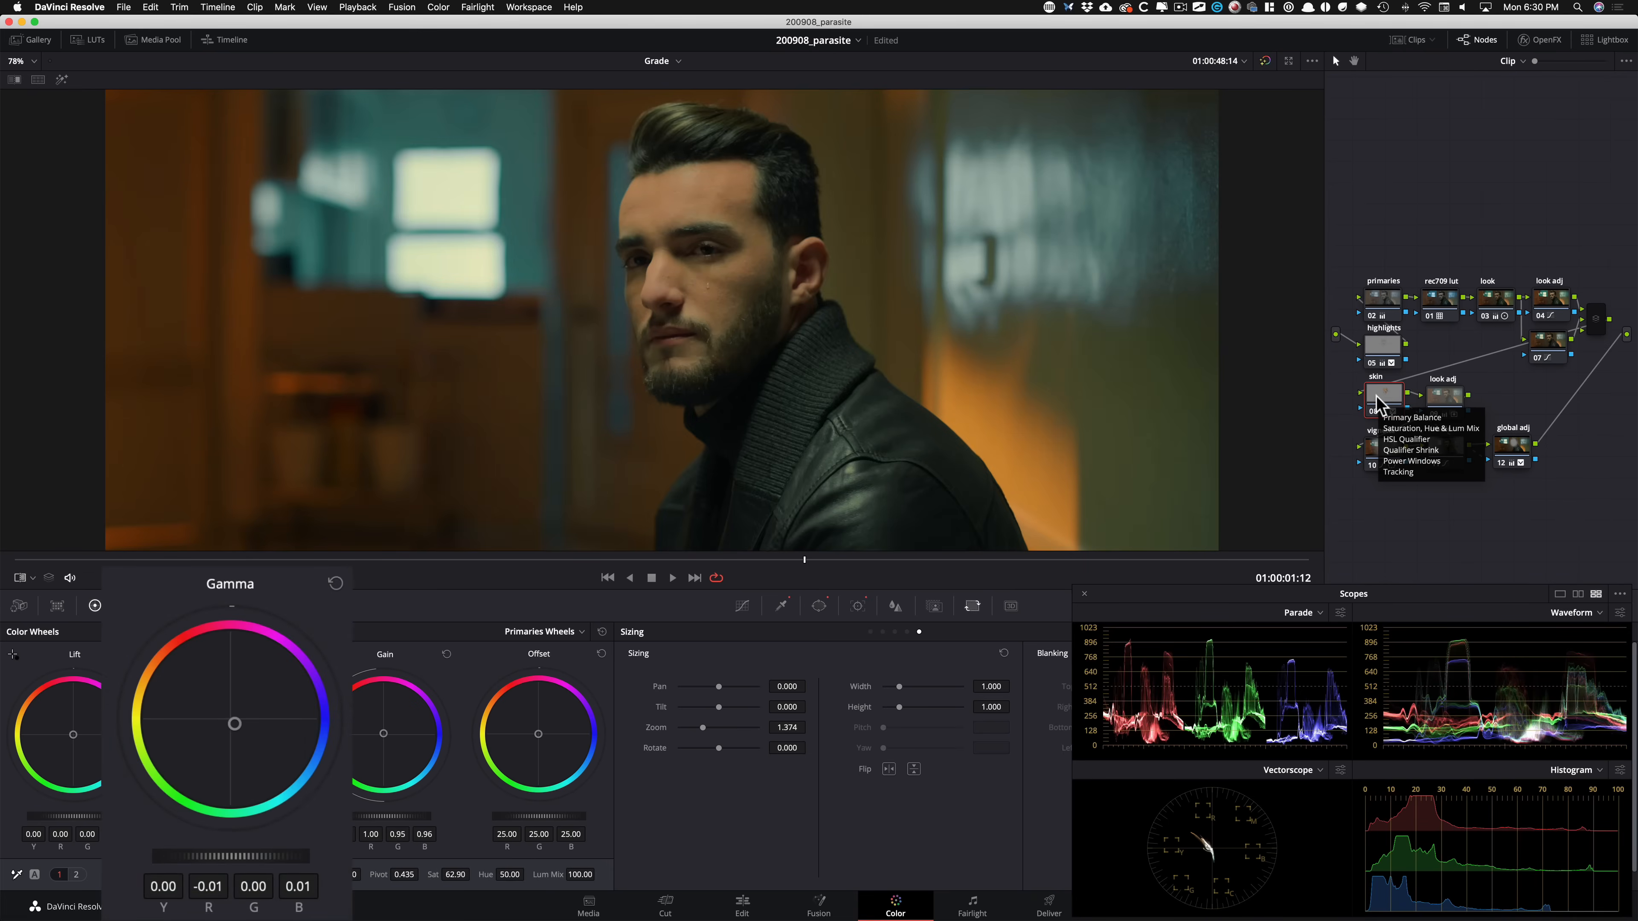
key("super+w")
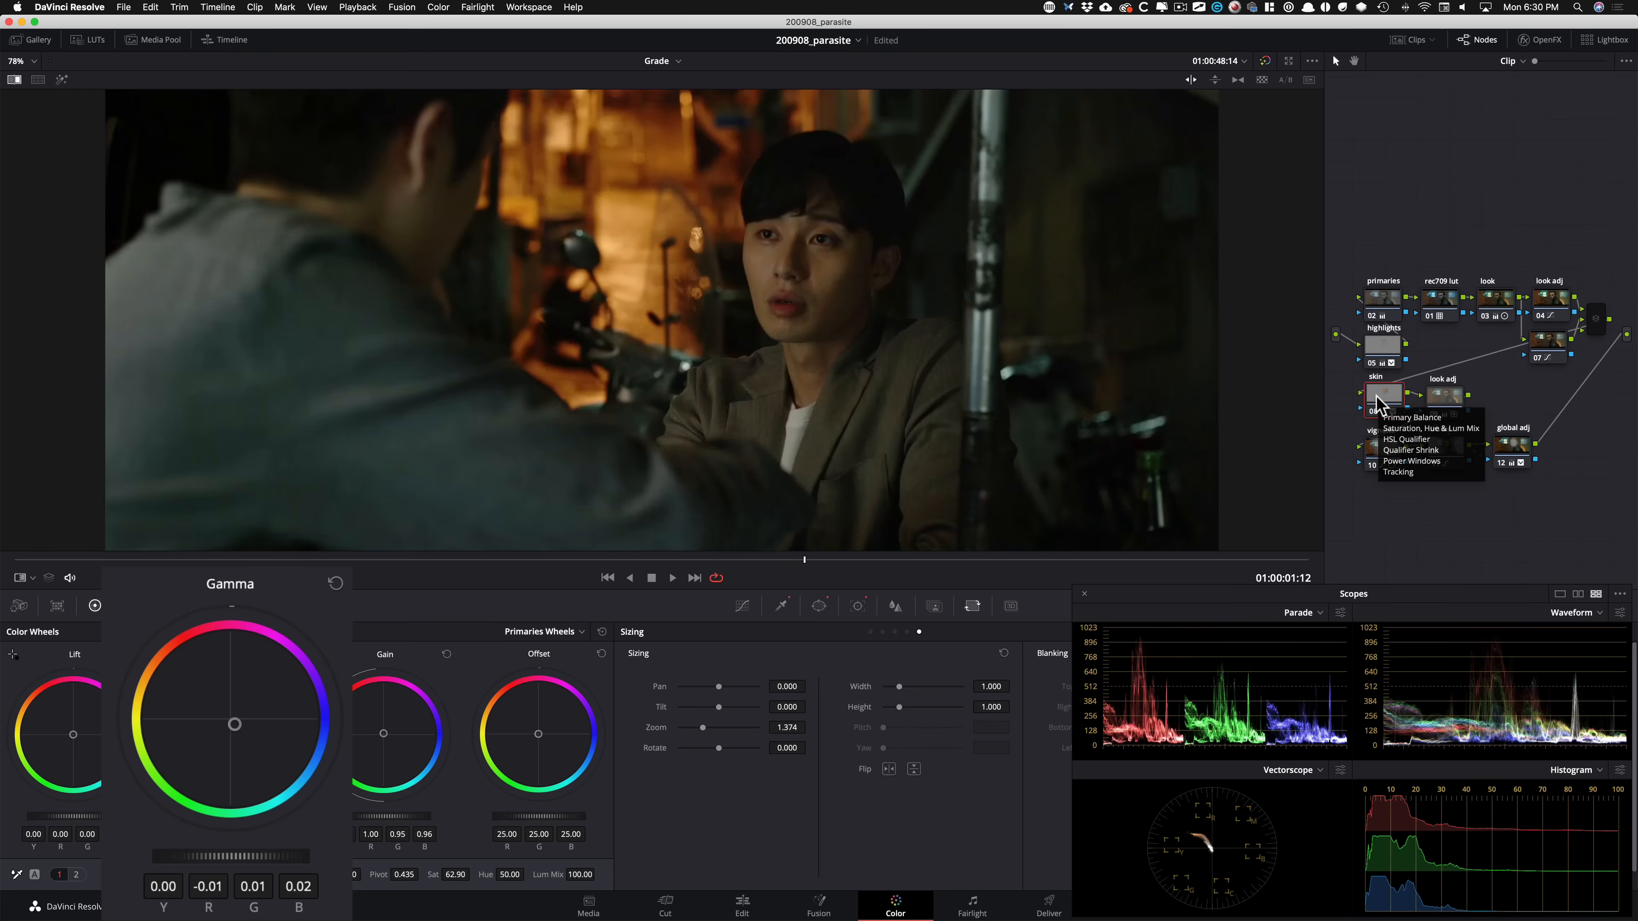
key("super+w")
key("super+w")
key("super+w")
key("super+w")
key("super+w")
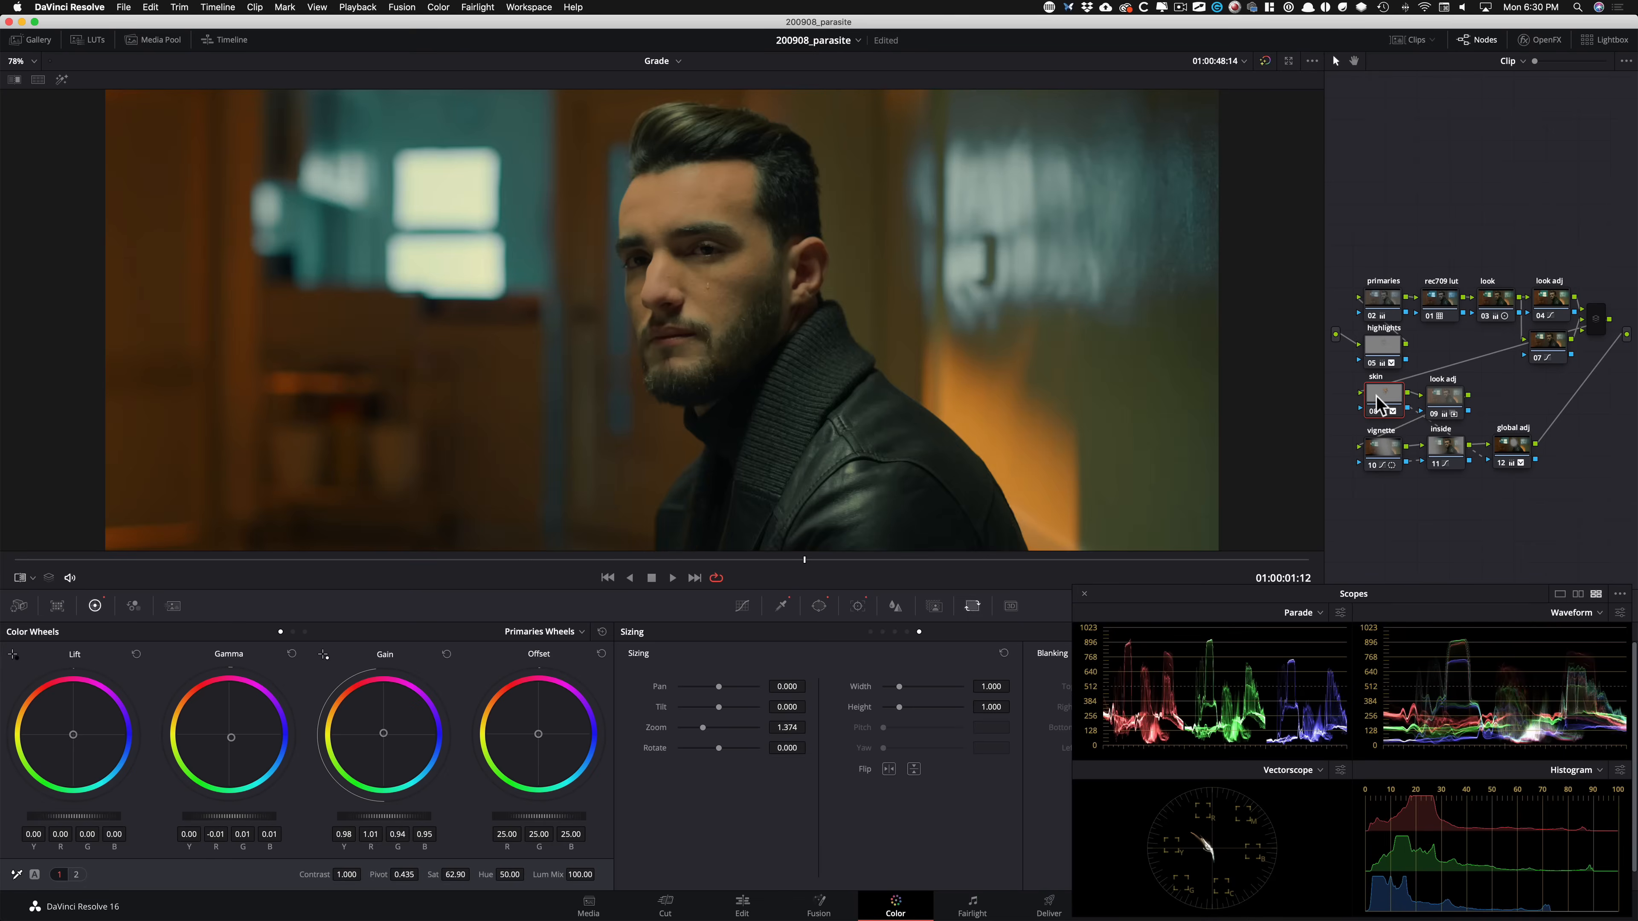
key("super+w")
key("super+w")
Move the vignette, inside and global adj nodes down and shift look adj sideways to make room beside the skin node.
left_click_drag(1378, 403, 1576, 516)
left_click_drag(1503, 441, 1513, 477)
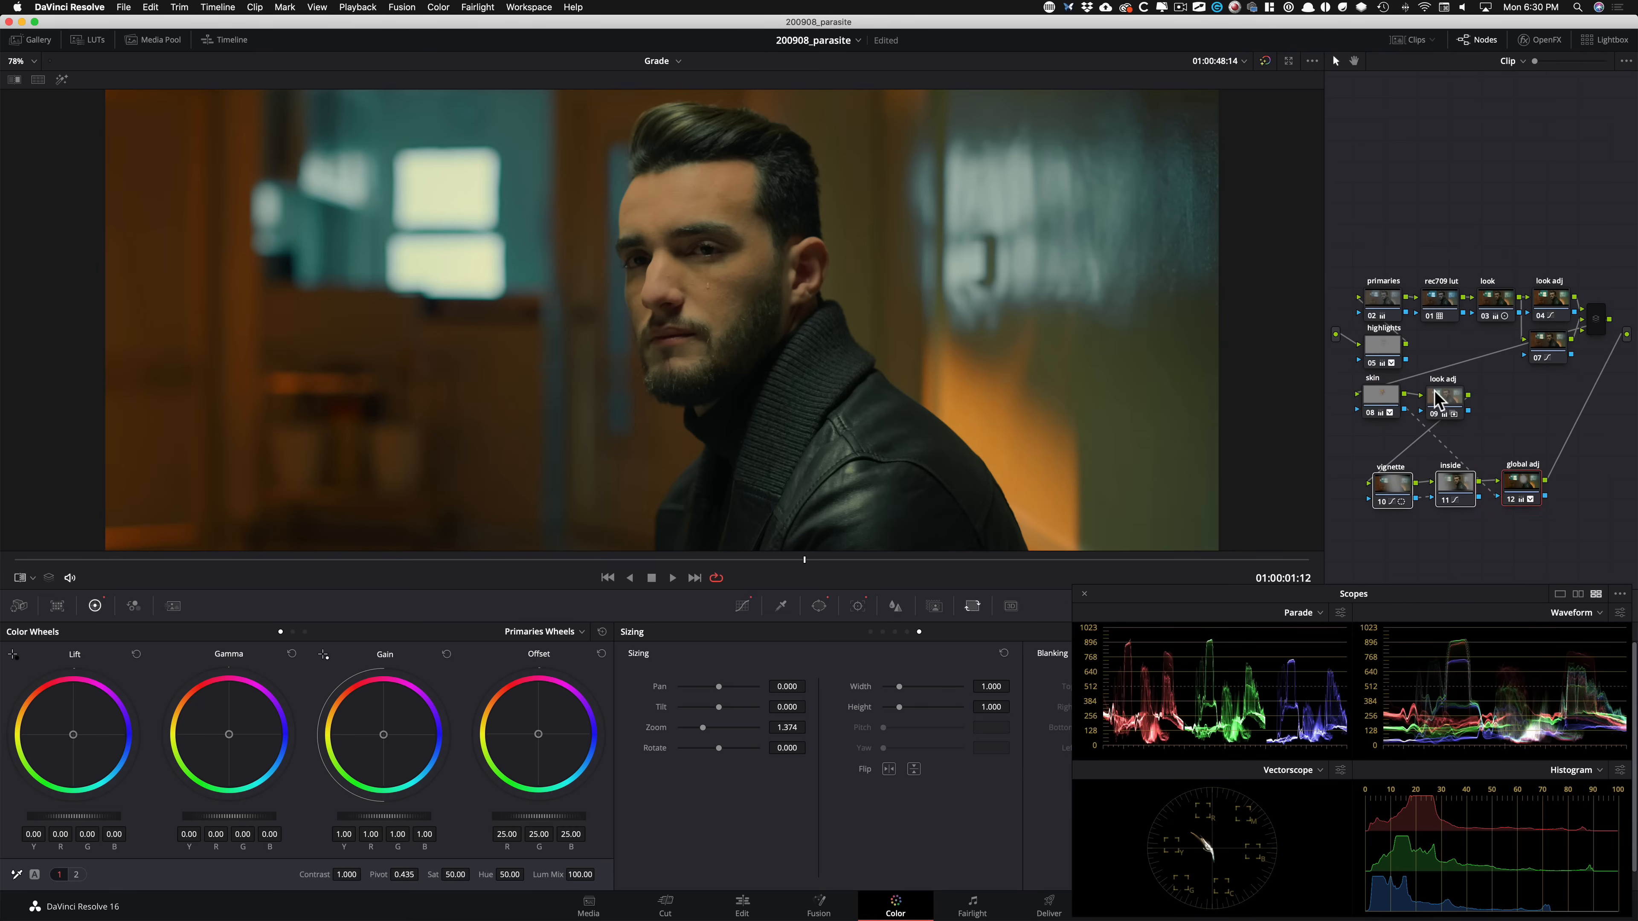
left_click_drag(1433, 390, 1464, 389)
Add a layer node beneath the skin node and place its layer mixer between the skin and look adj nodes.
left_click(1377, 393)
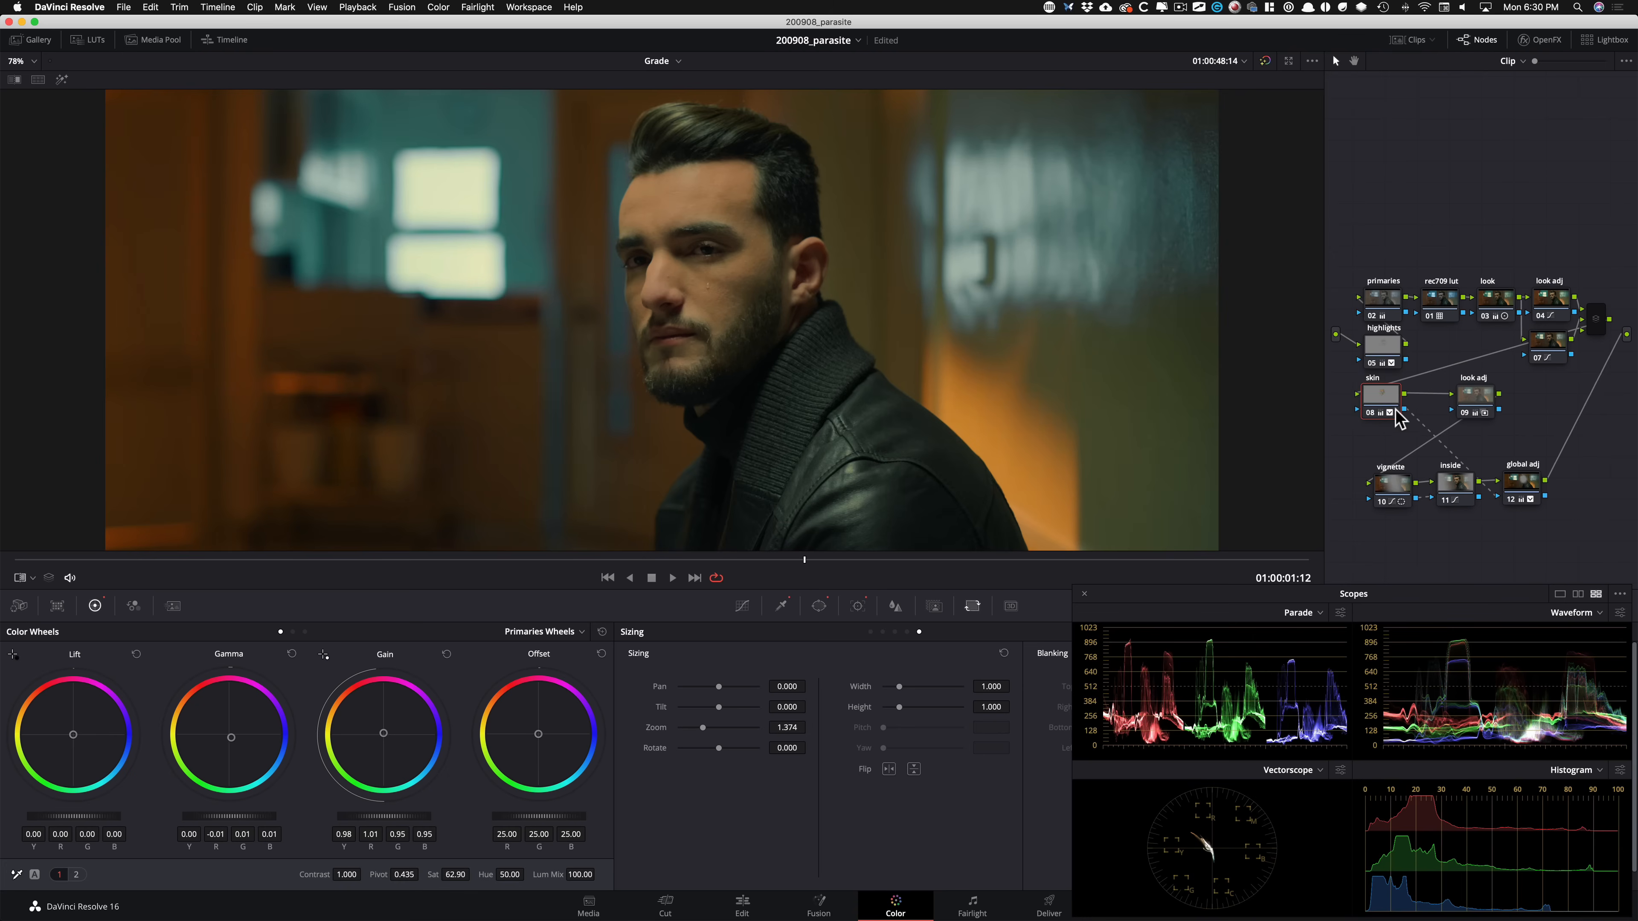
key("alt+p")
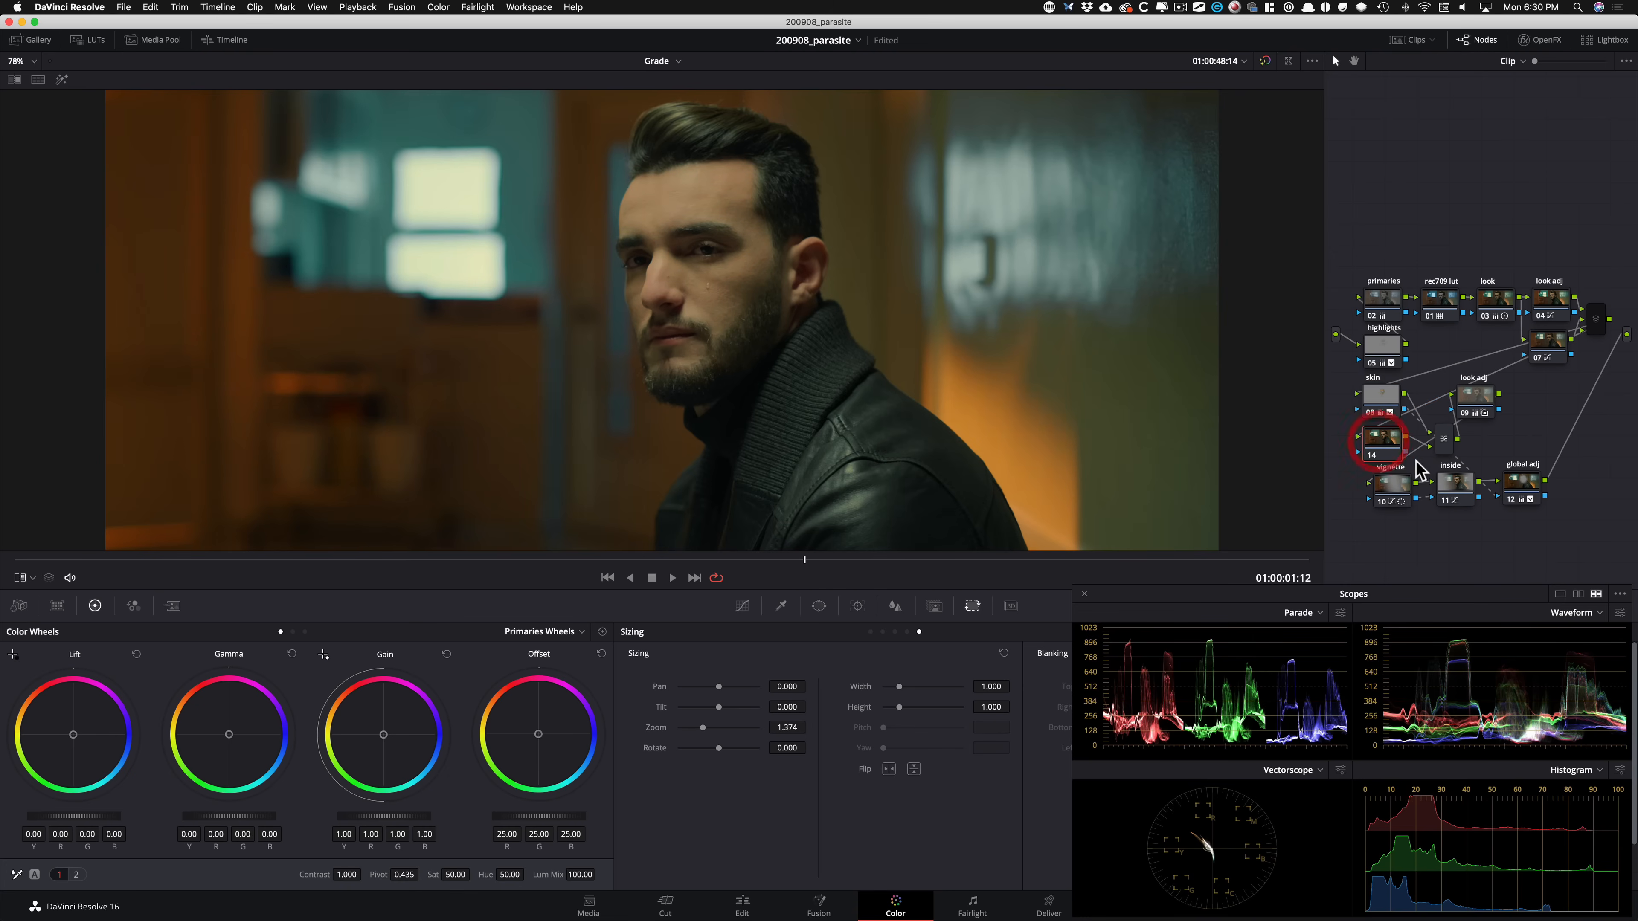
left_click_drag(1437, 437, 1418, 415)
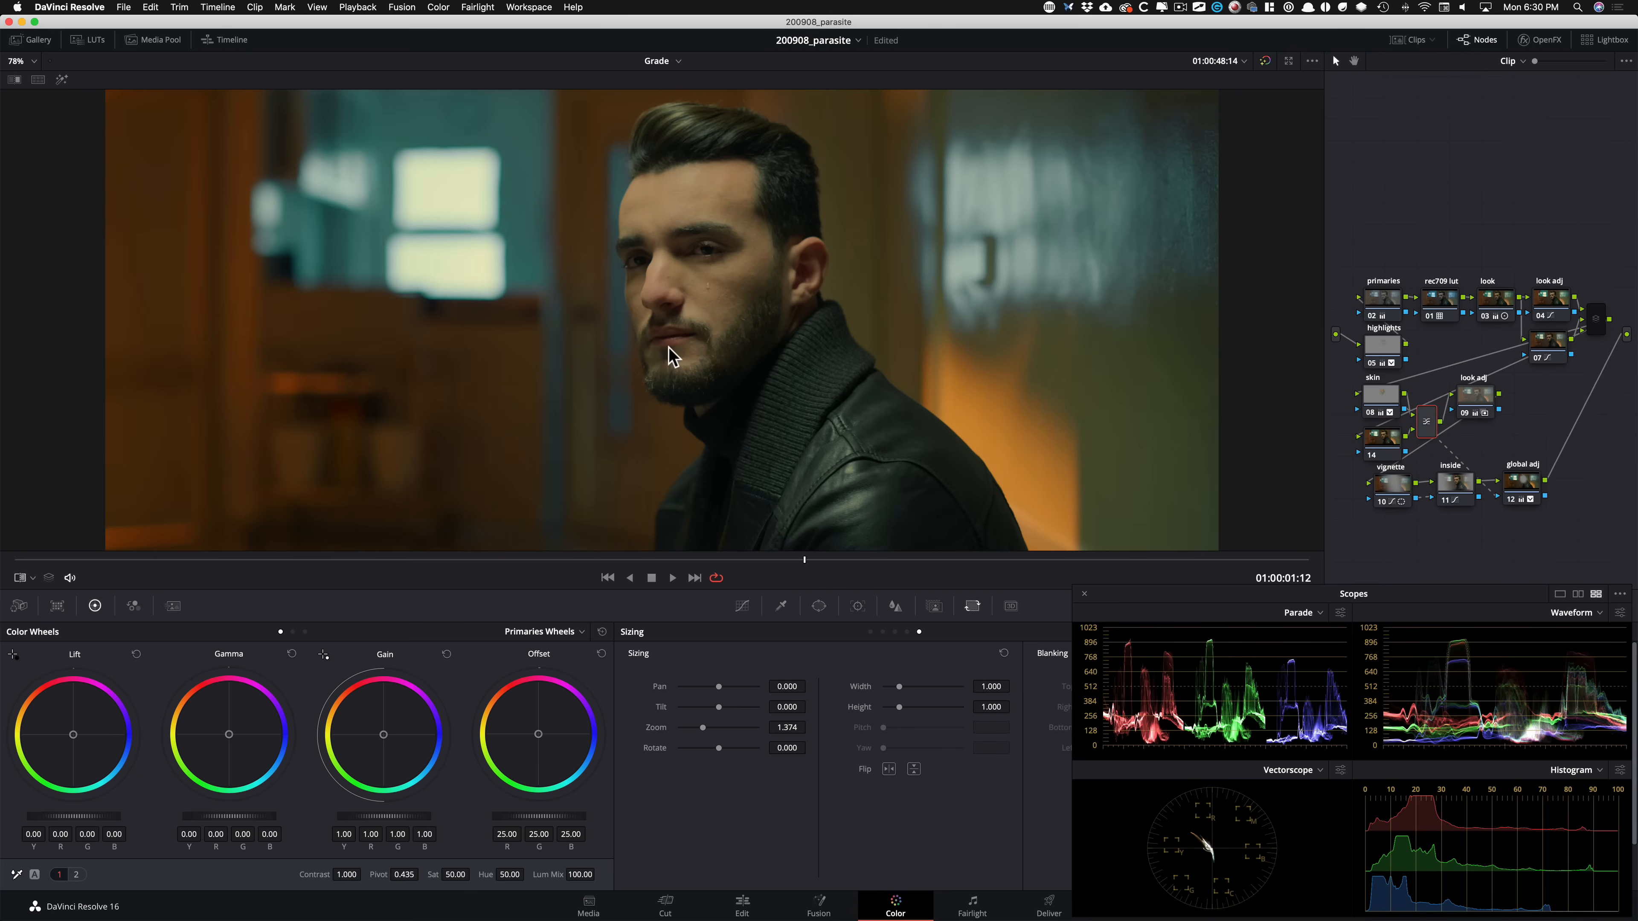
Qualify the man's lips on the new node, highlight the key and refine it to hue center 34.8 and width 4.6.
key("shift+semicolon")
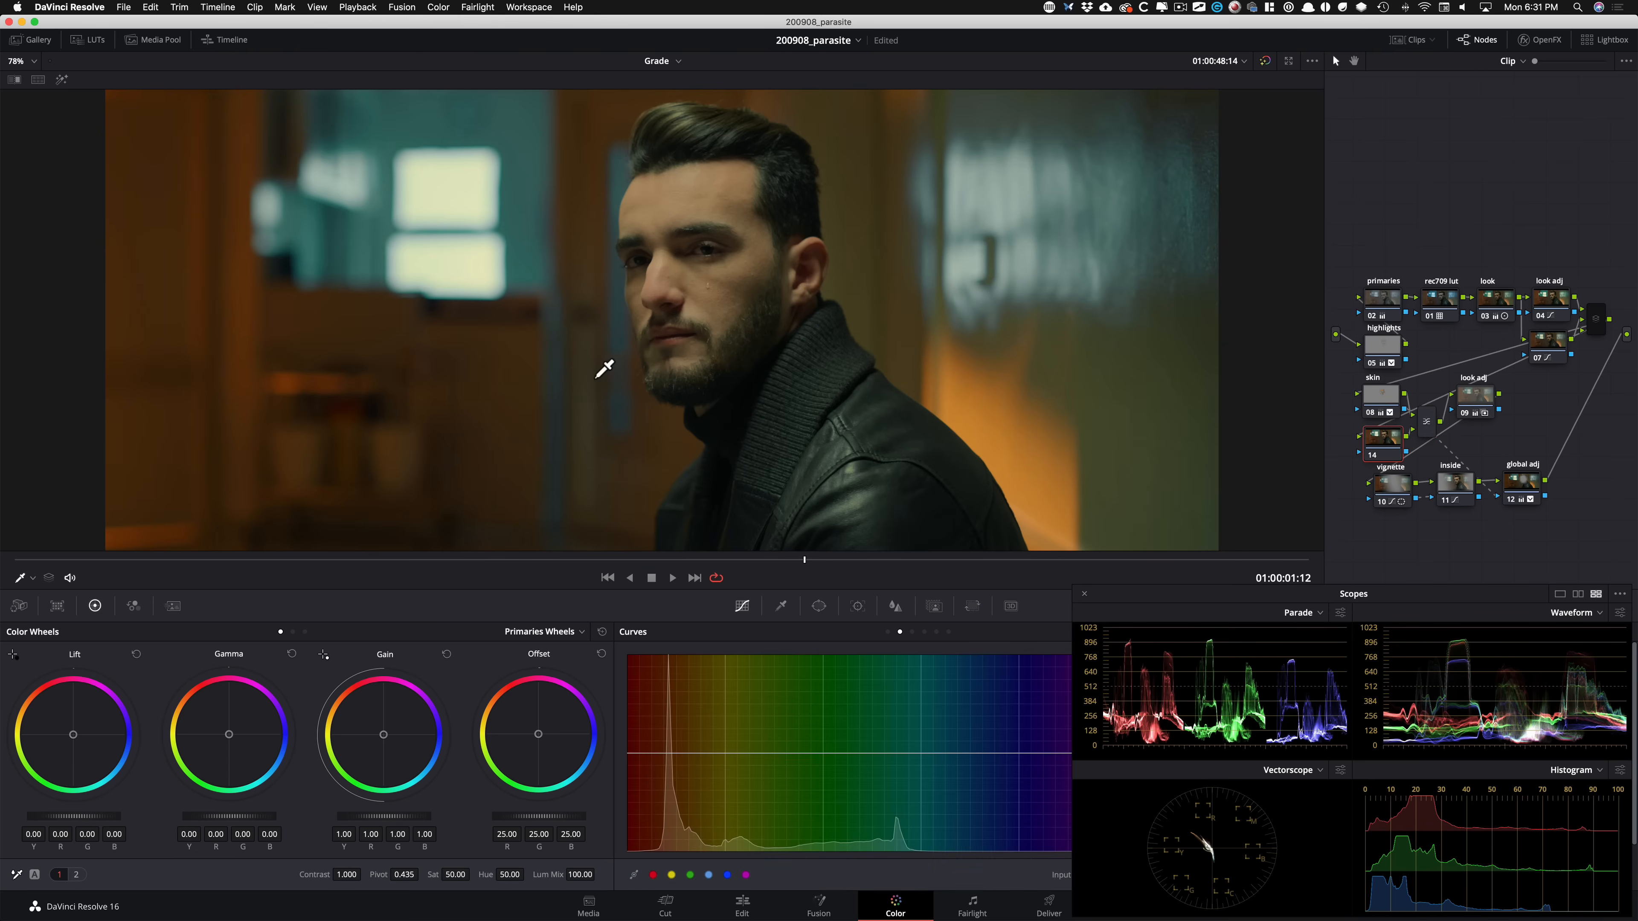
left_click(668, 338)
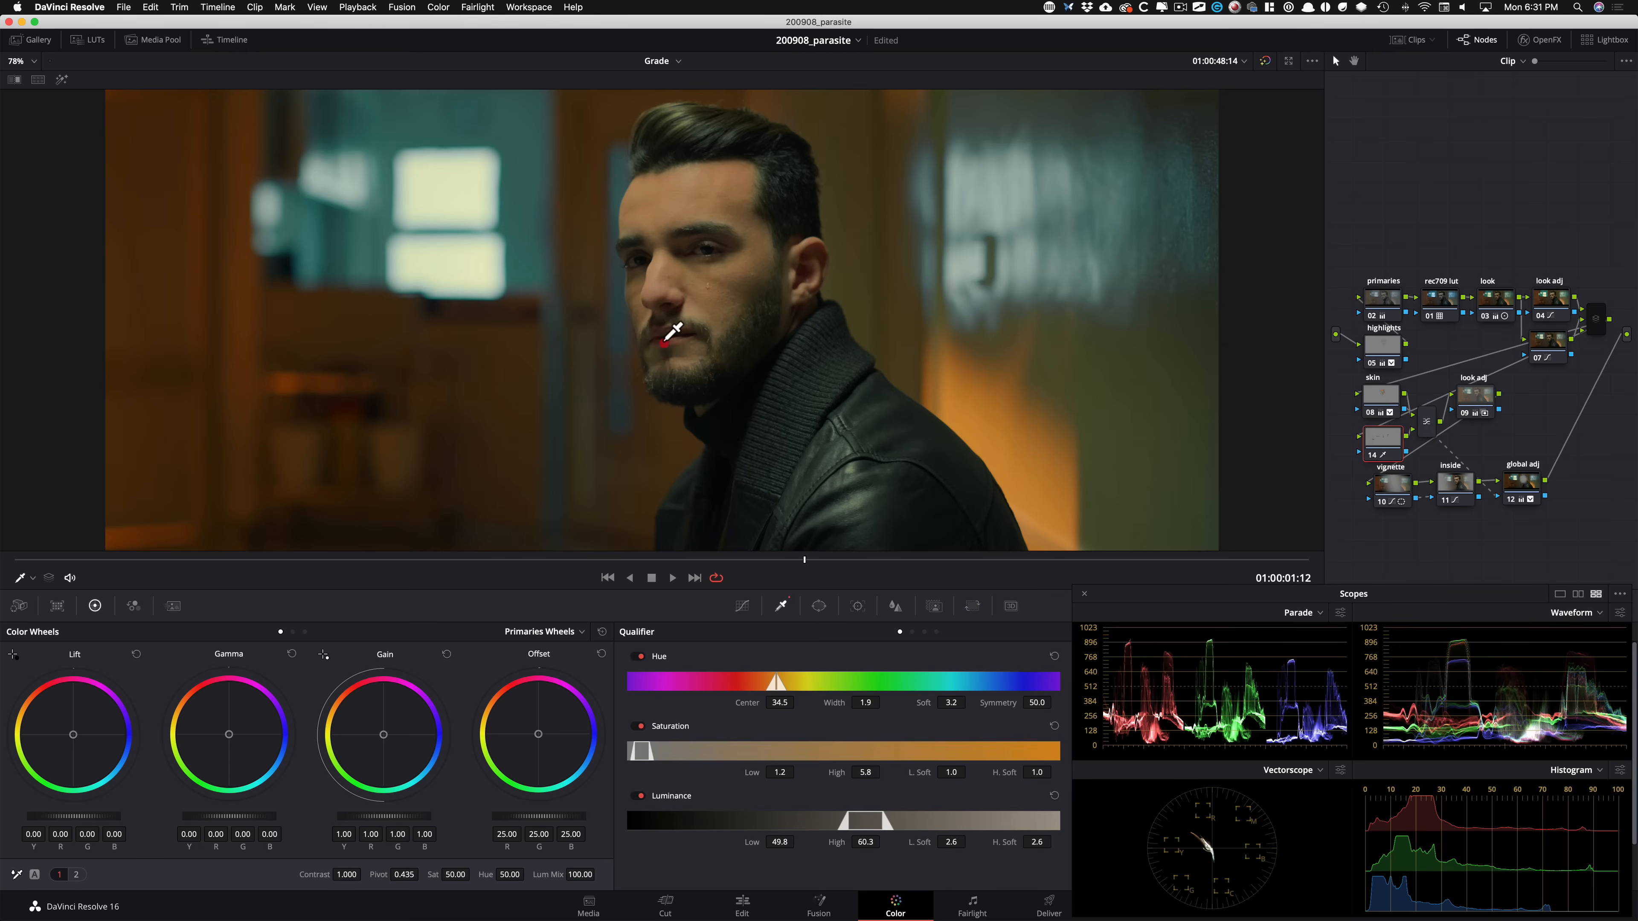
key("shift+h")
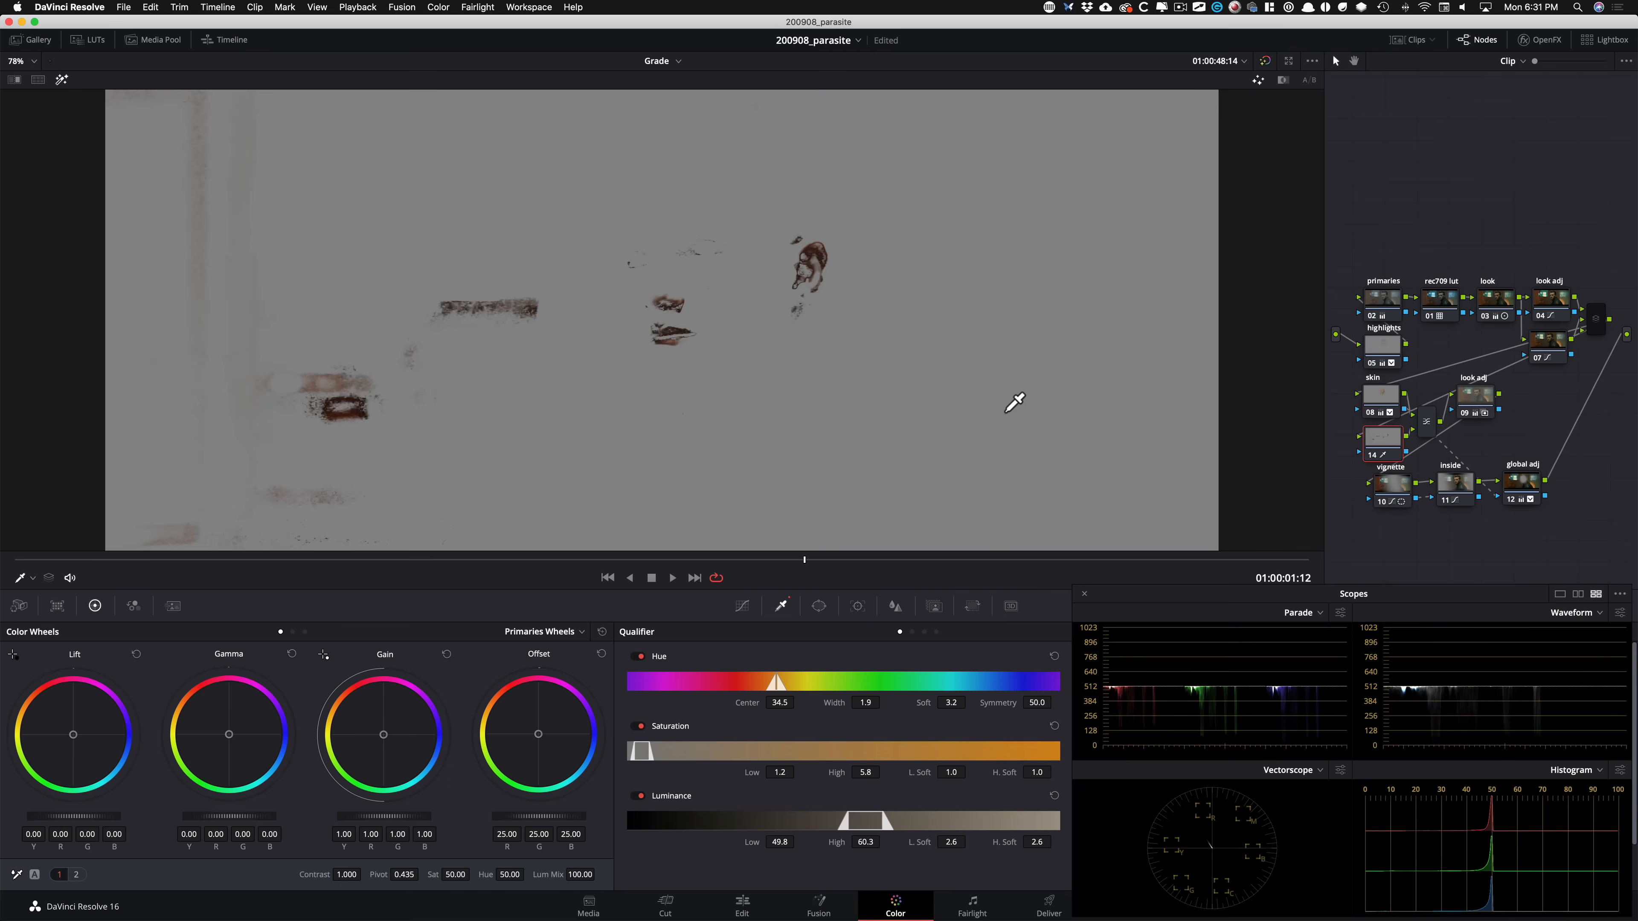
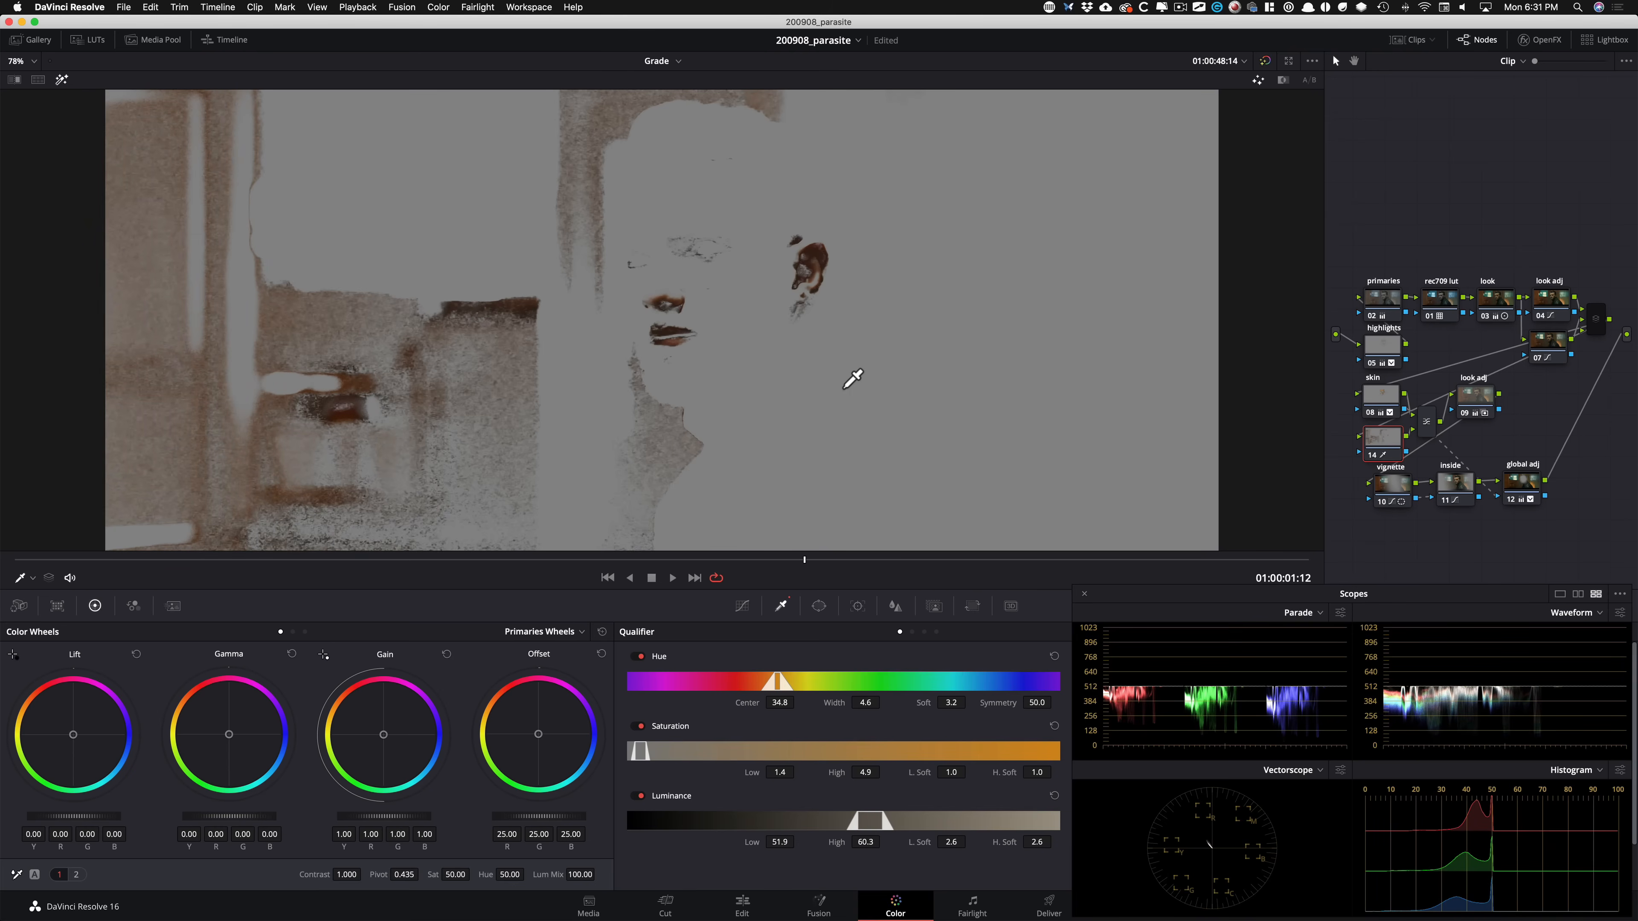
left_click(853, 379, "shift")
Draw a closed six-point curve window around the lips to isolate them from the background and adjust its edge softness.
key("alt+shift+w")
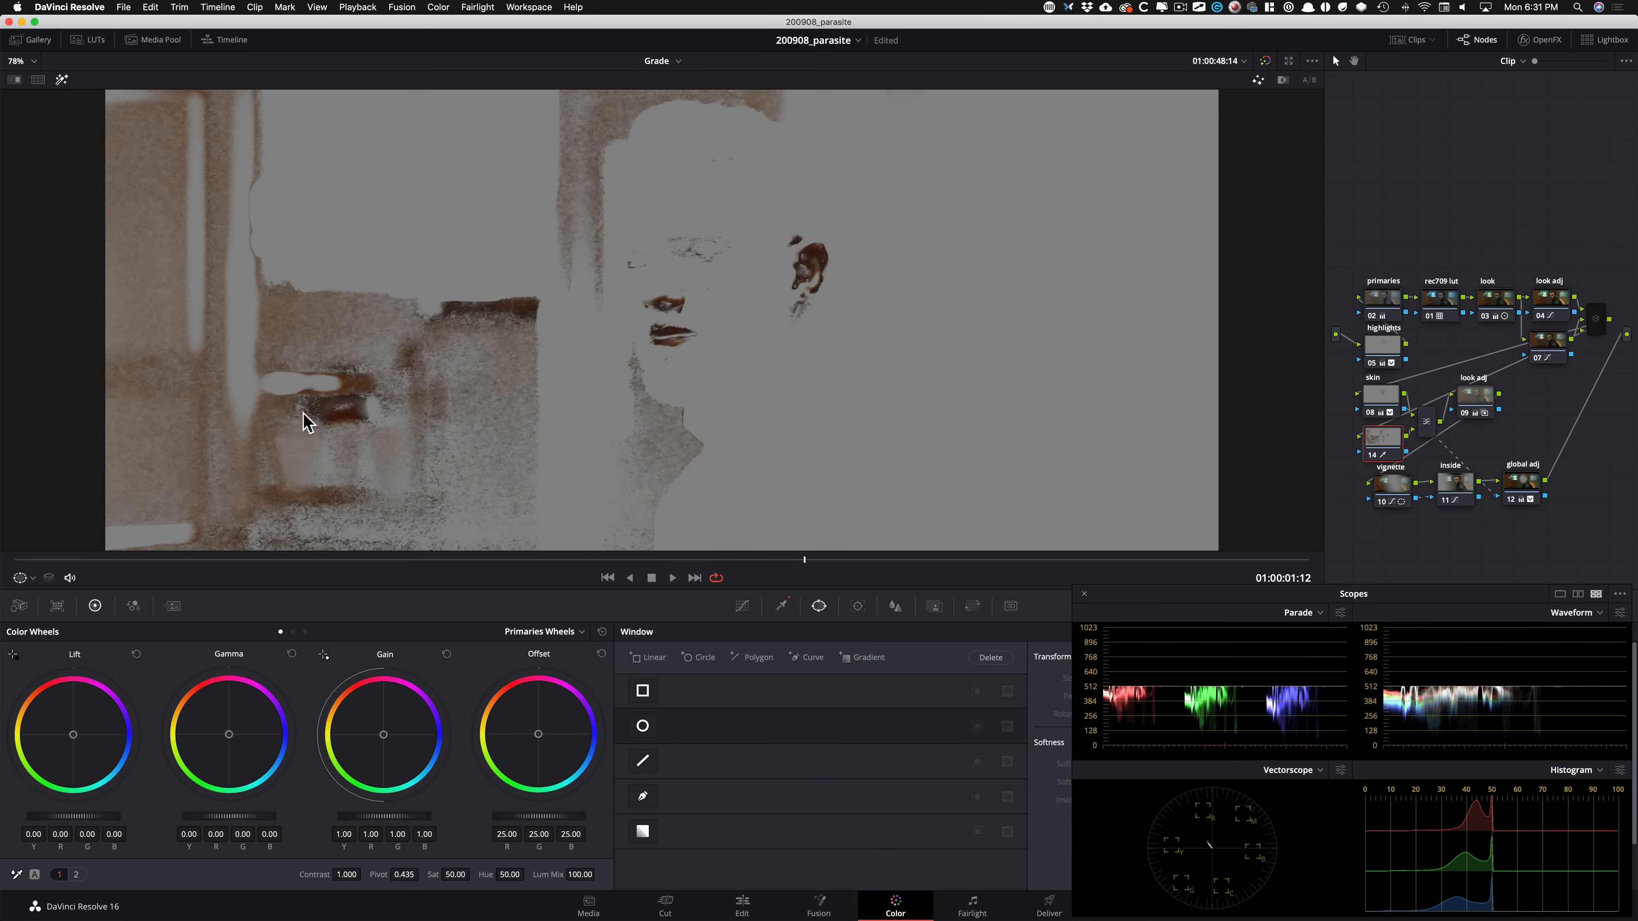
left_click(806, 657)
left_click(705, 325)
left_click(657, 317)
left_click(637, 325)
left_click(642, 346)
left_click(666, 354)
left_click(699, 350)
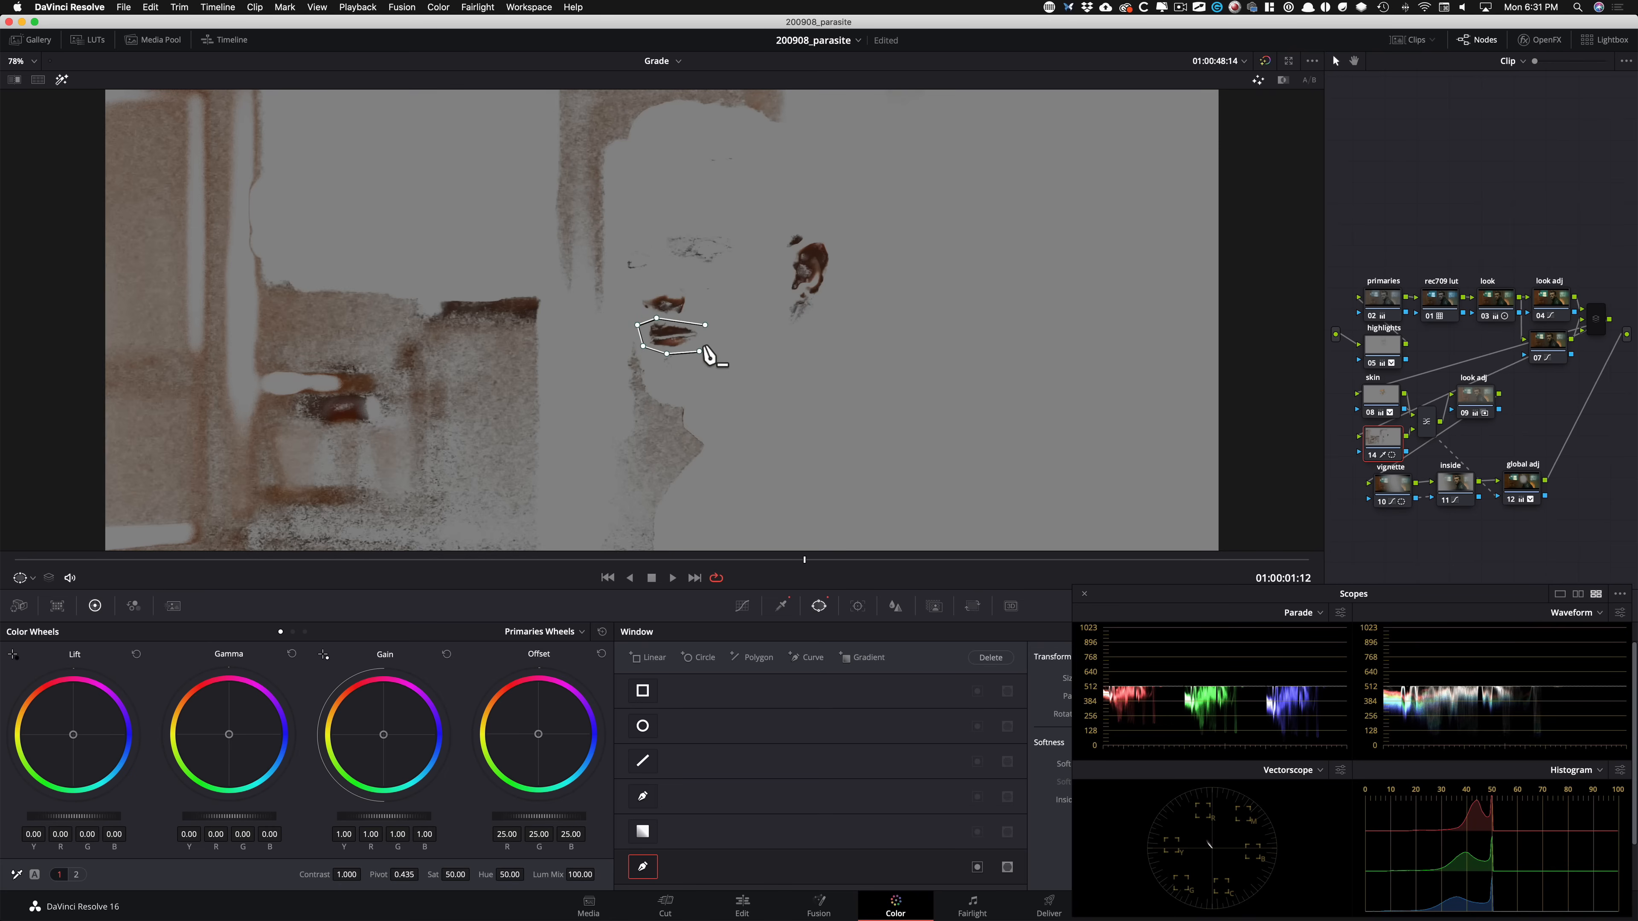
left_click(704, 324)
left_click_drag(1166, 601, 1058, 252)
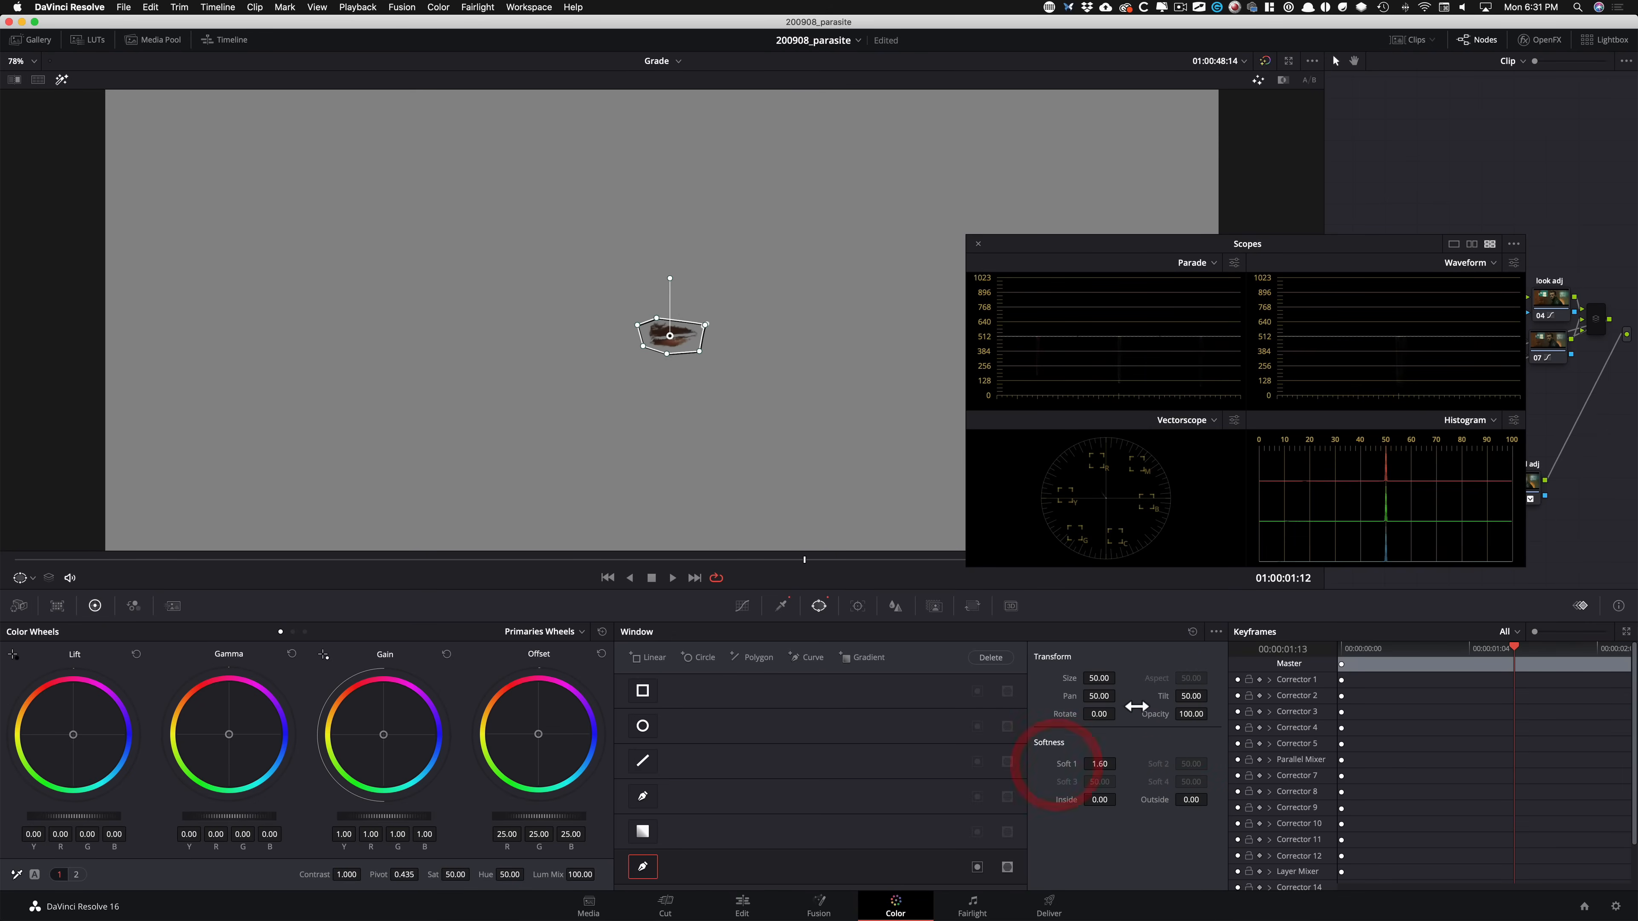
Track the lip window forward and backward through the whole clip, turn off the highlight and move the scopes back off the viewer.
key("alt+t")
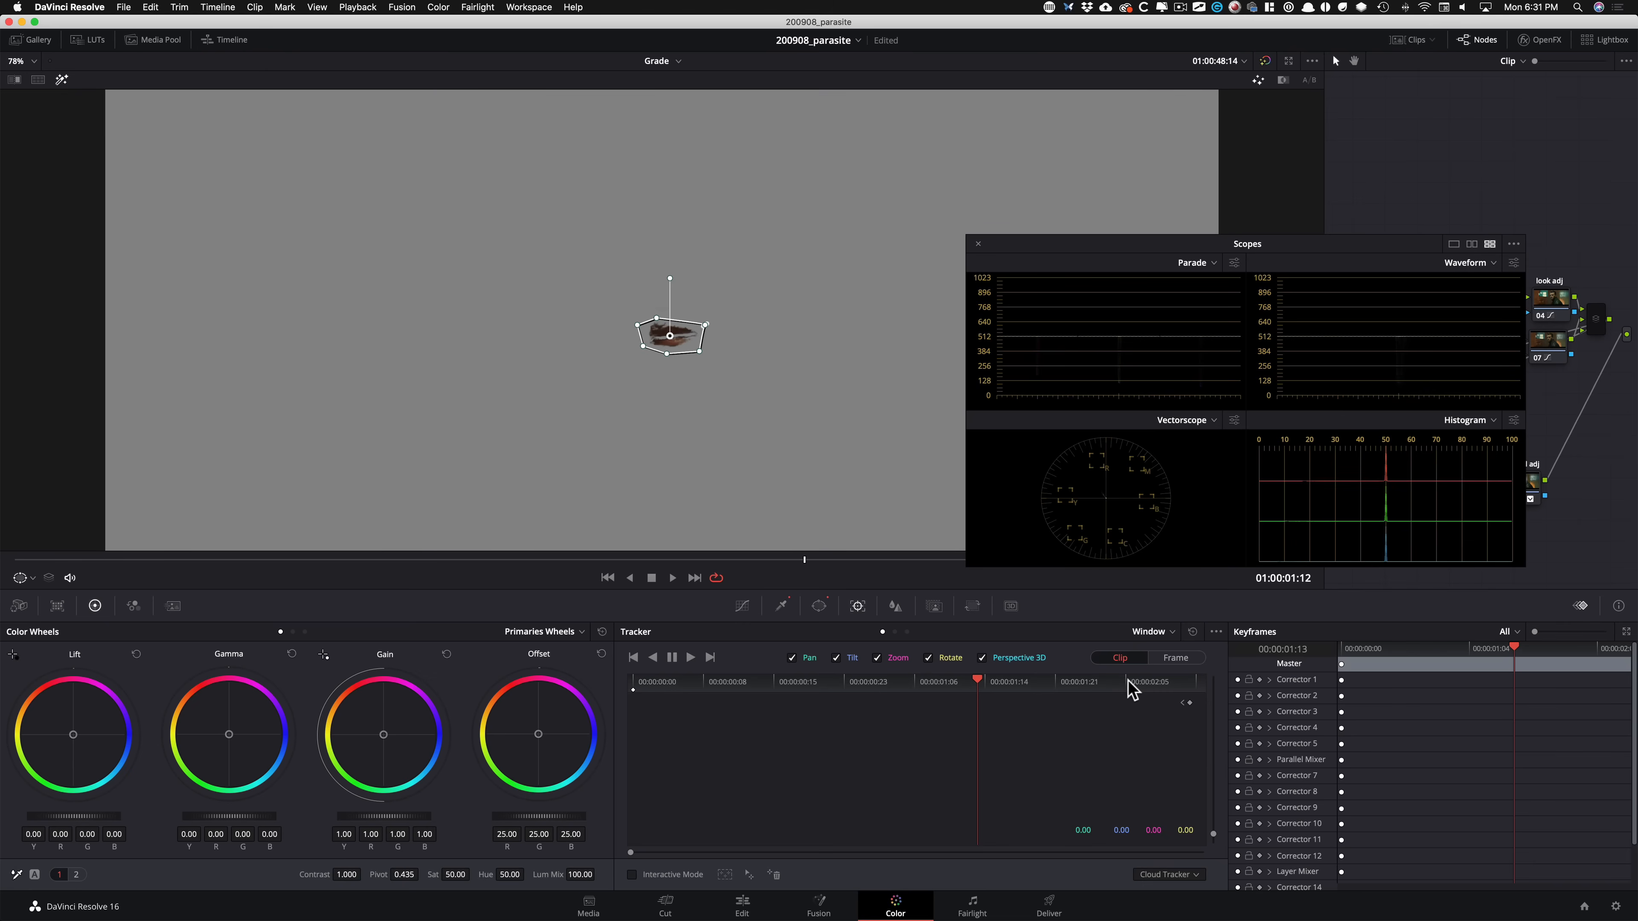
key("ctrl+t")
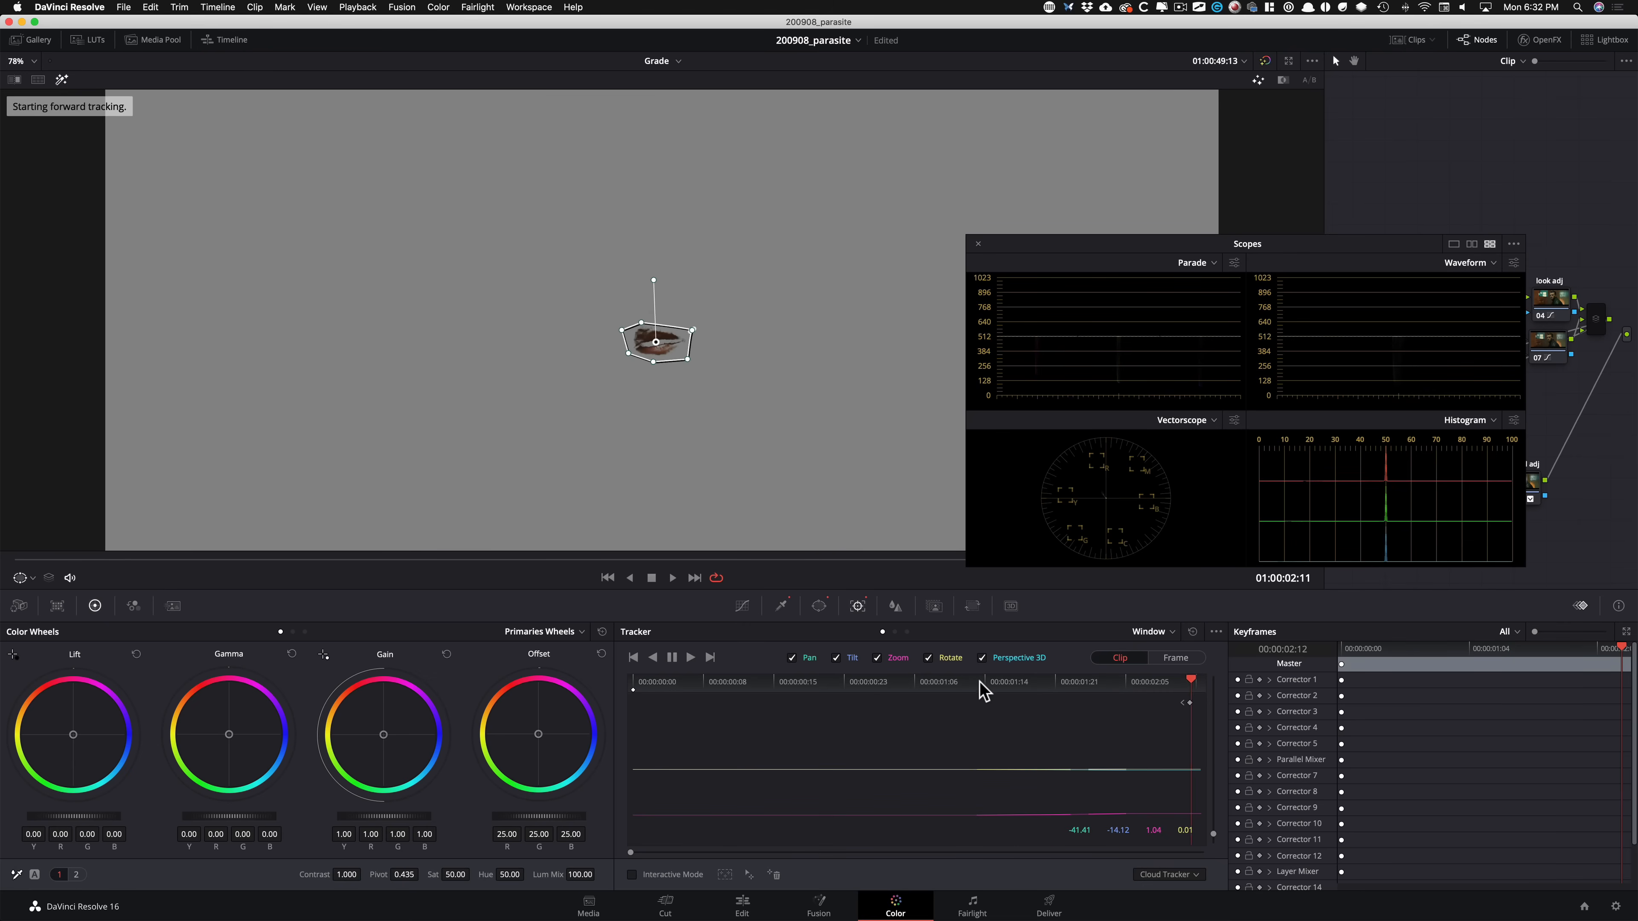
key("alt+t")
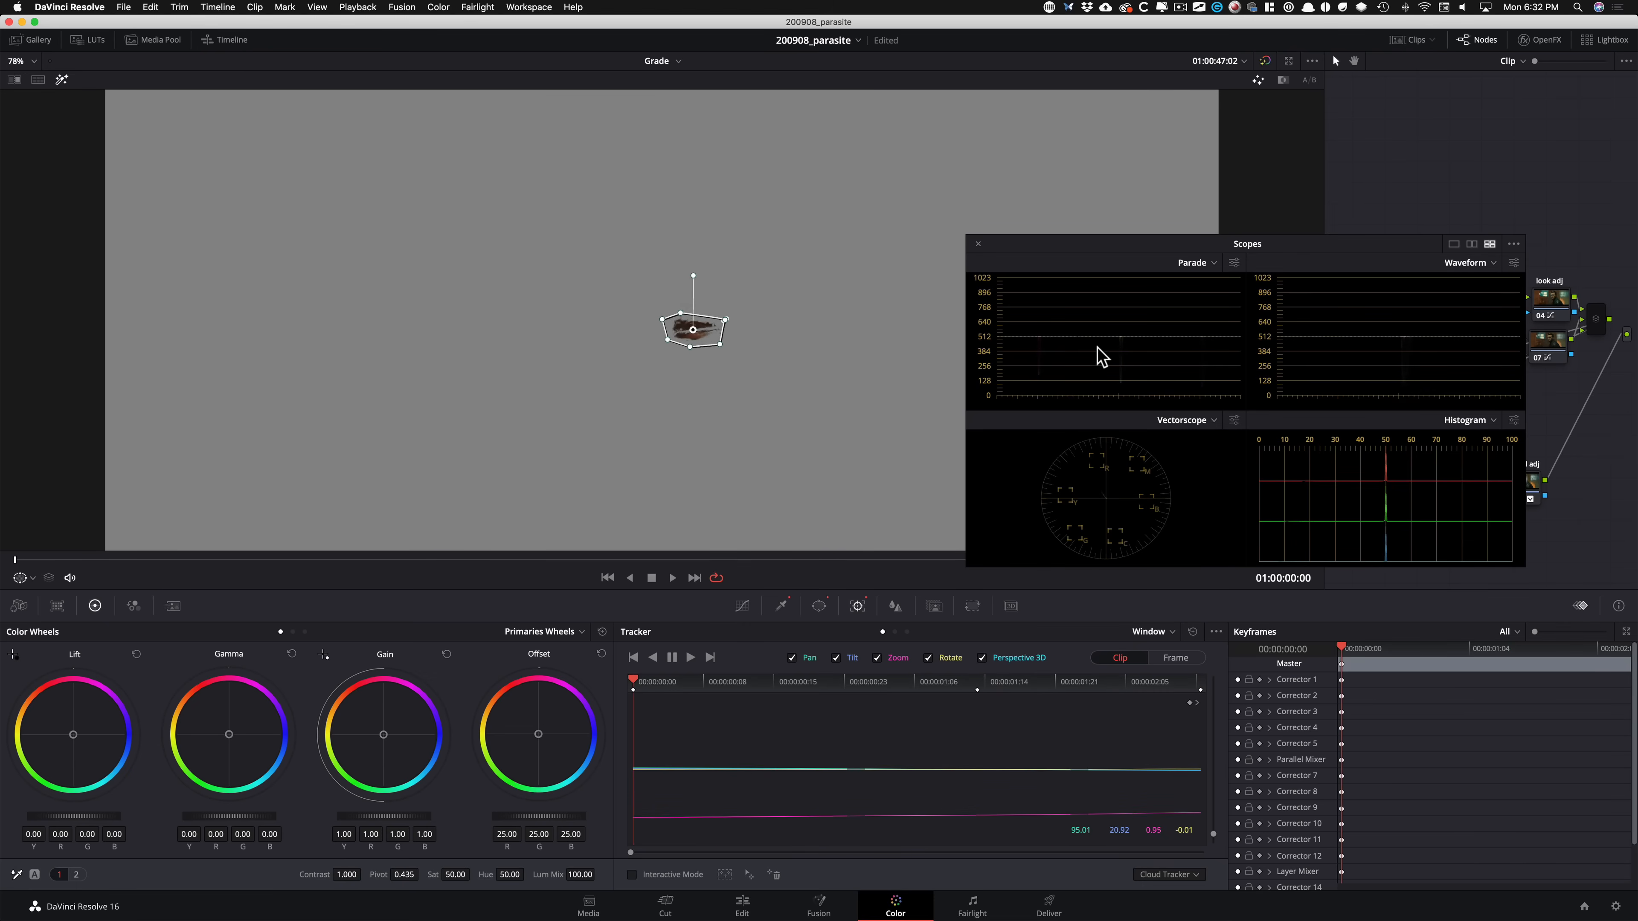
key("shift+h")
left_click_drag(1075, 245, 1125, 423)
left_click_drag(1125, 514, 1188, 600)
Set the lips node's saturation to 54.12 and blue gamma to -0.01, comparing the node off and on against the reference still.
left_click_drag(570, 561, 1188, 579)
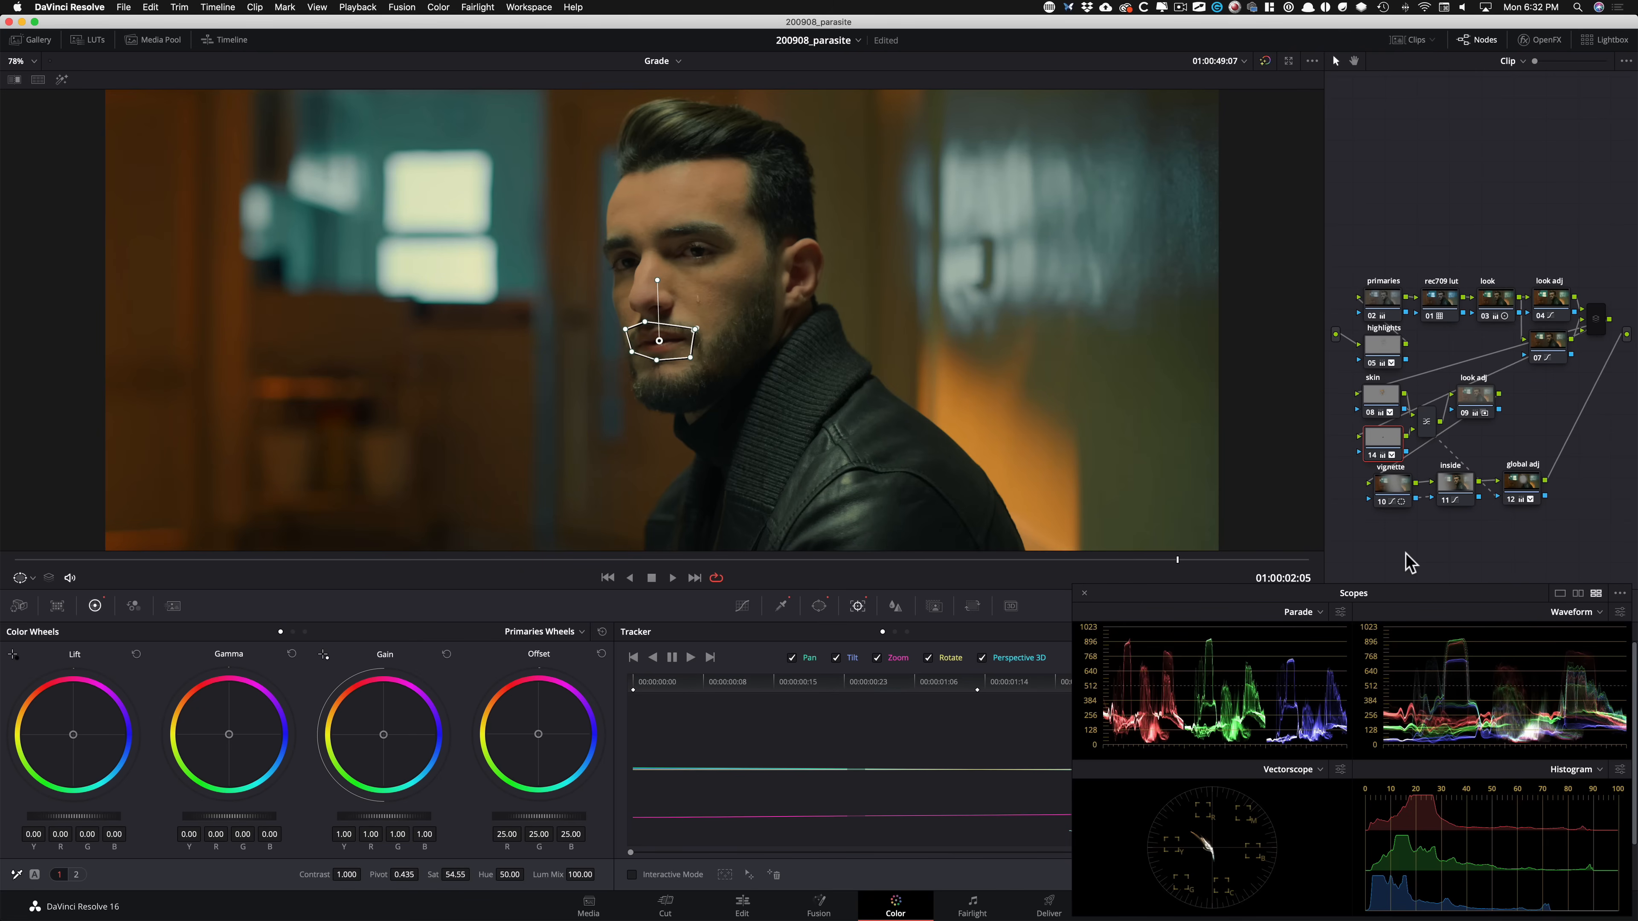
key("super+w")
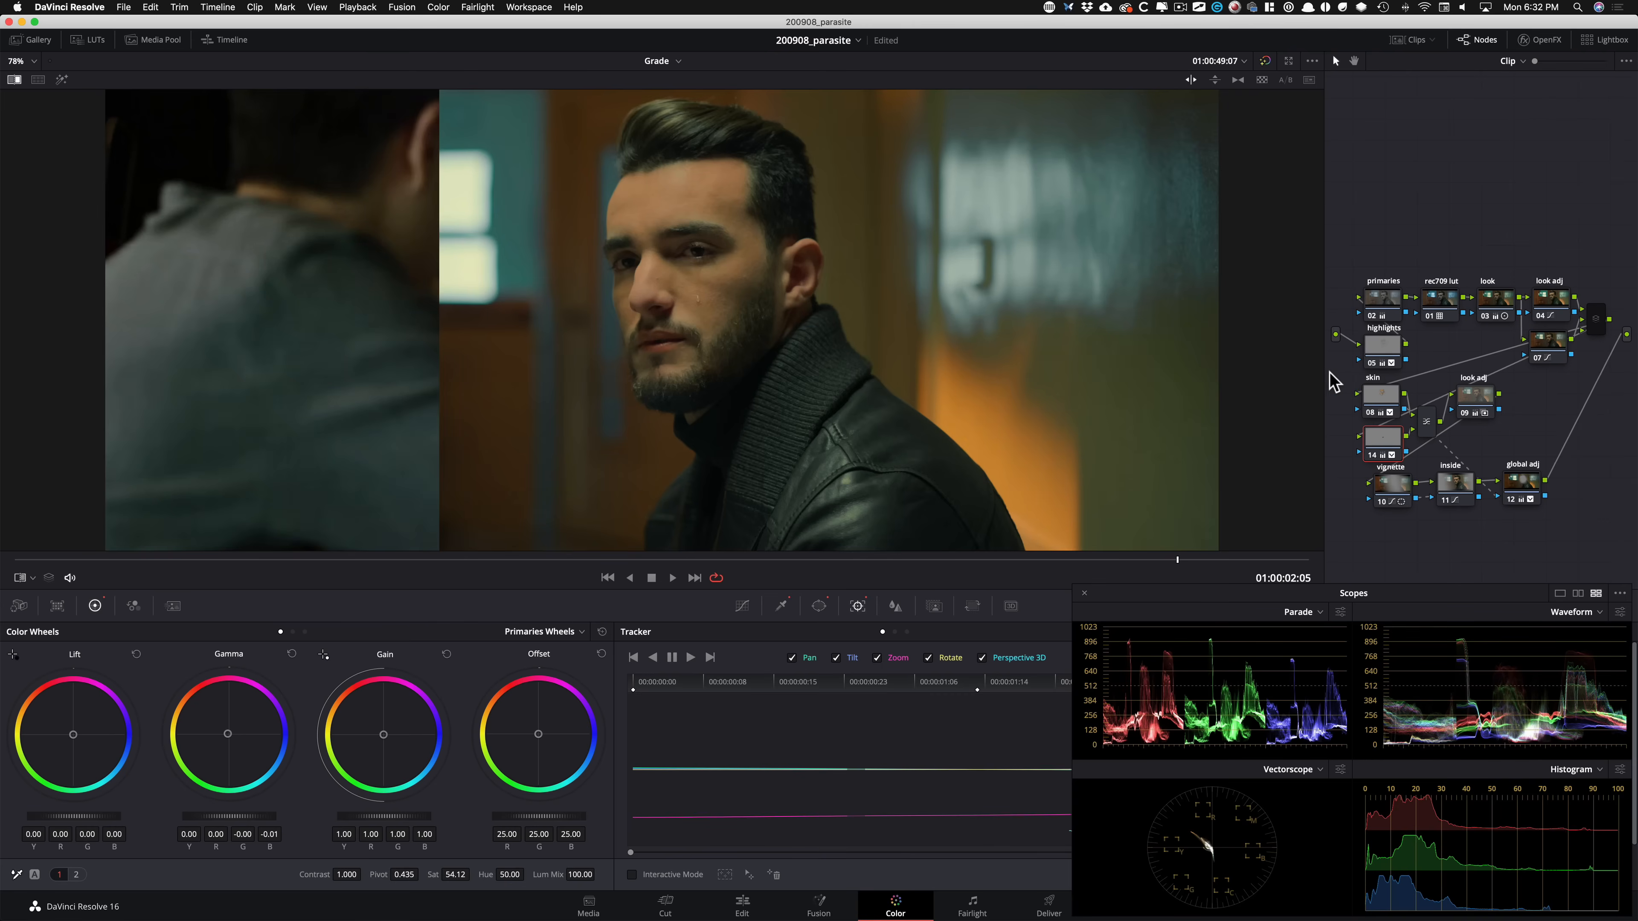
key("super+d")
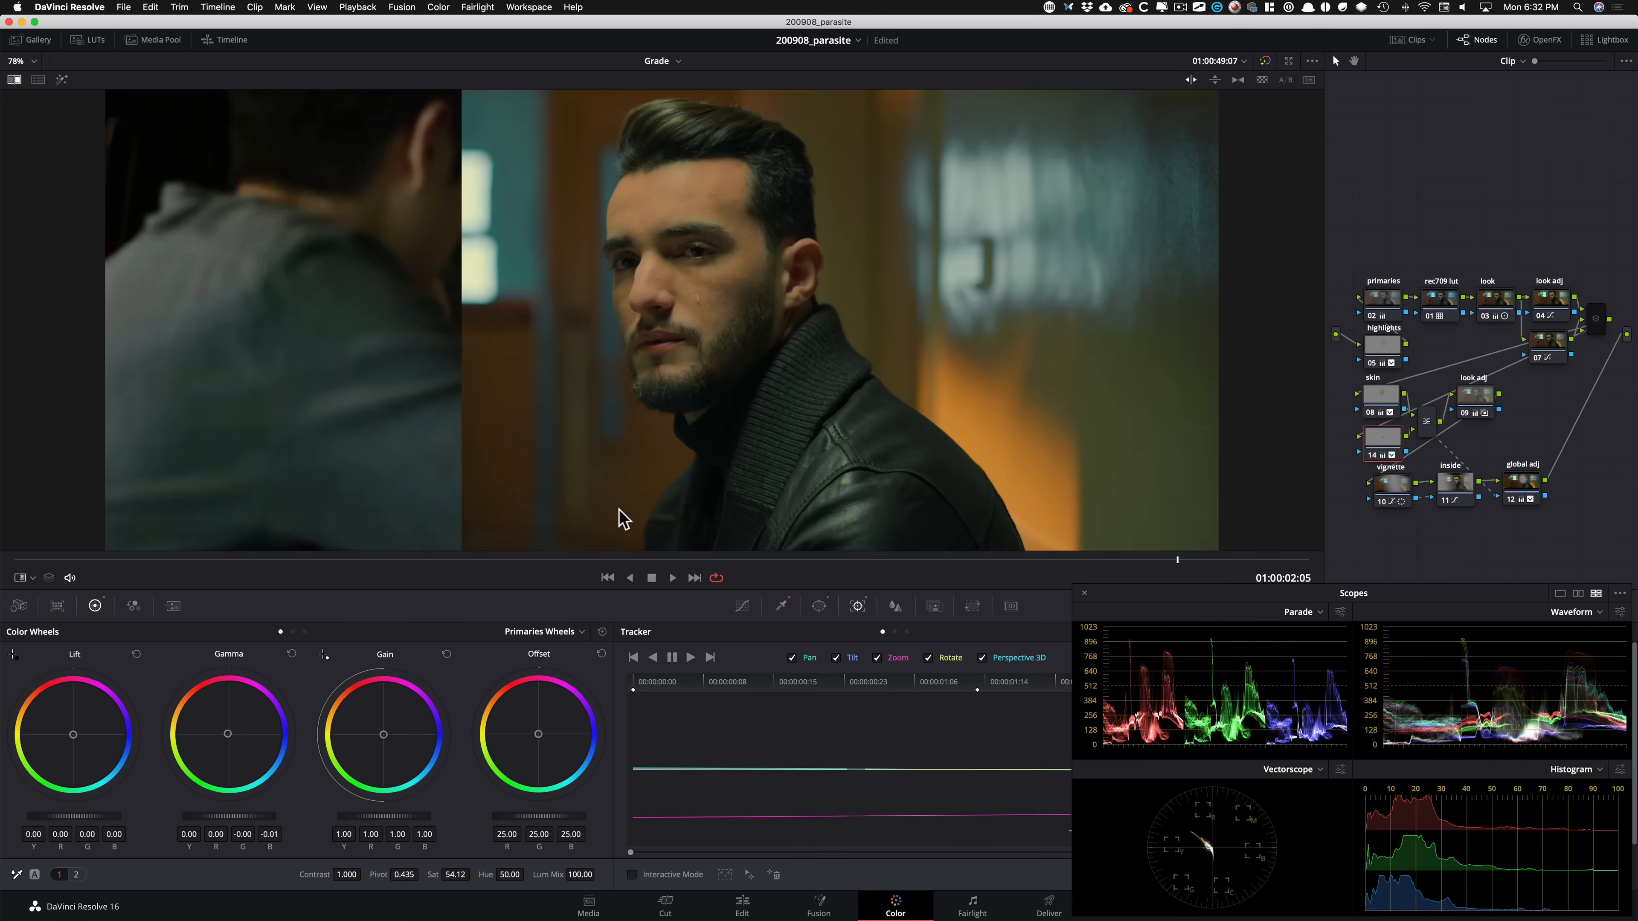
key("super+d")
key("super+d")
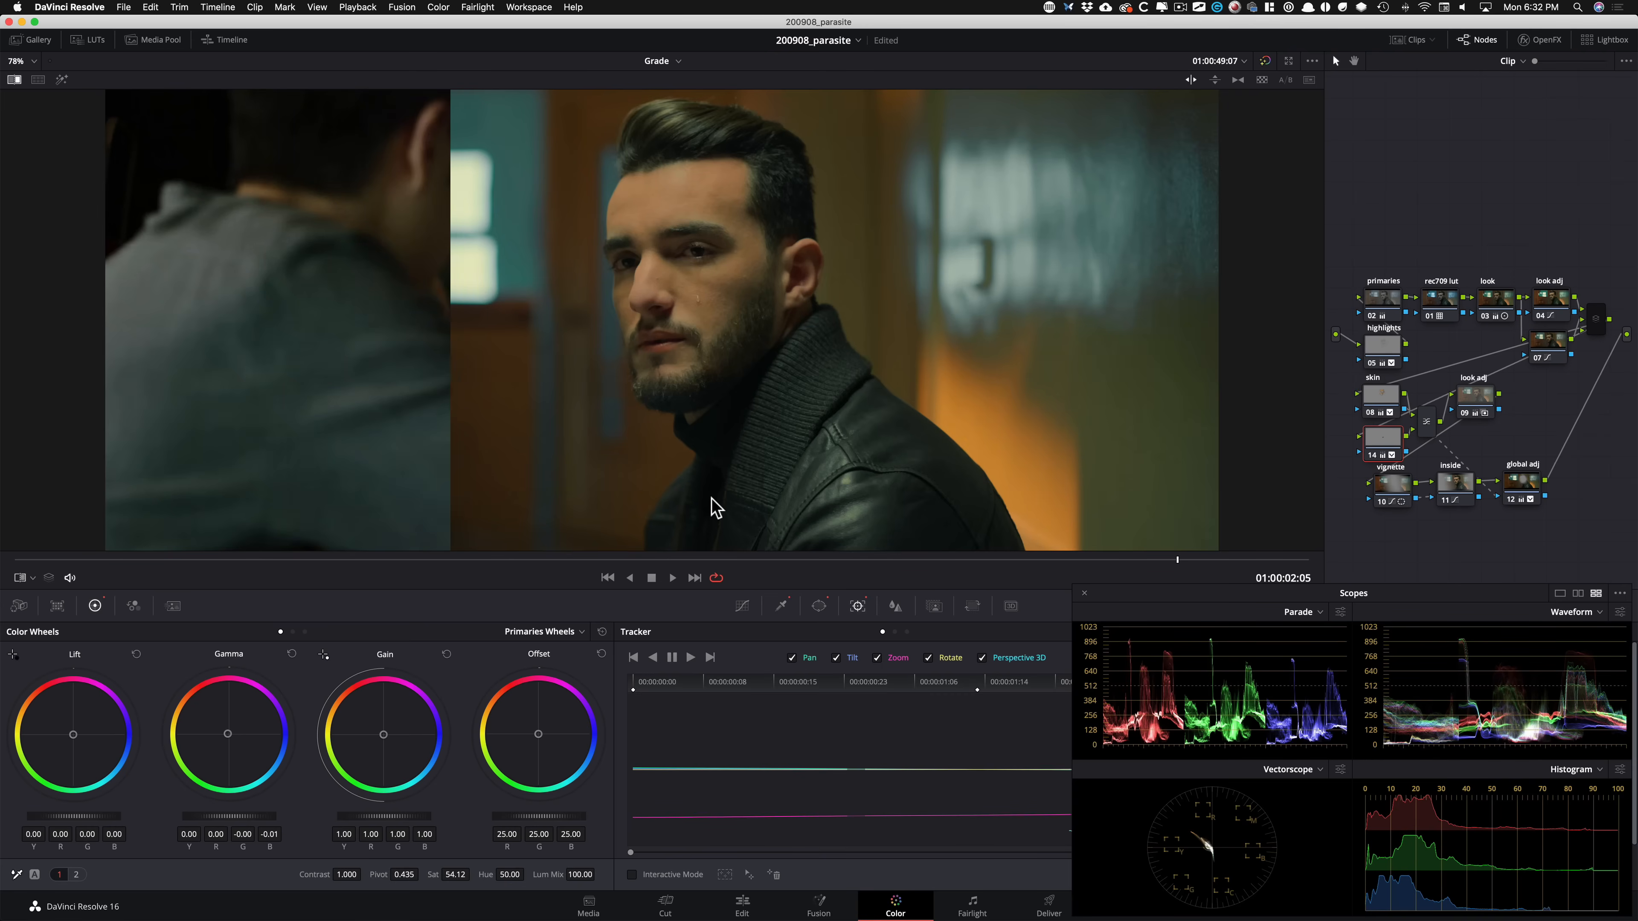
key("super+w")
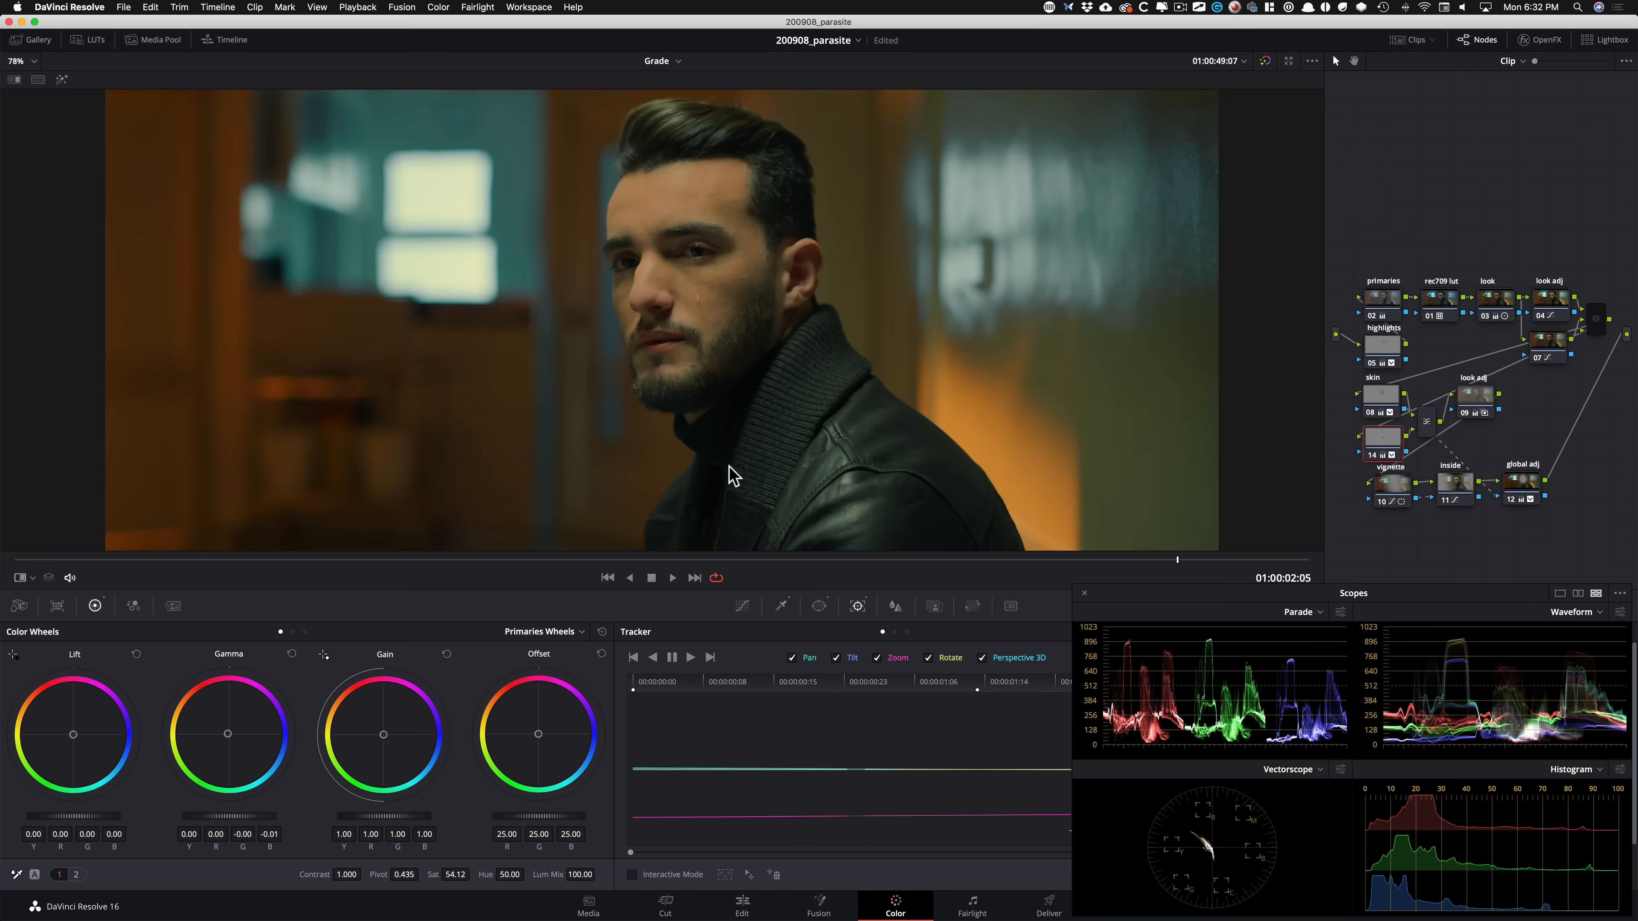
Scrub back and forth through the clip to check that the lip correction holds across frames.
left_click_drag(516, 558, 1088, 561)
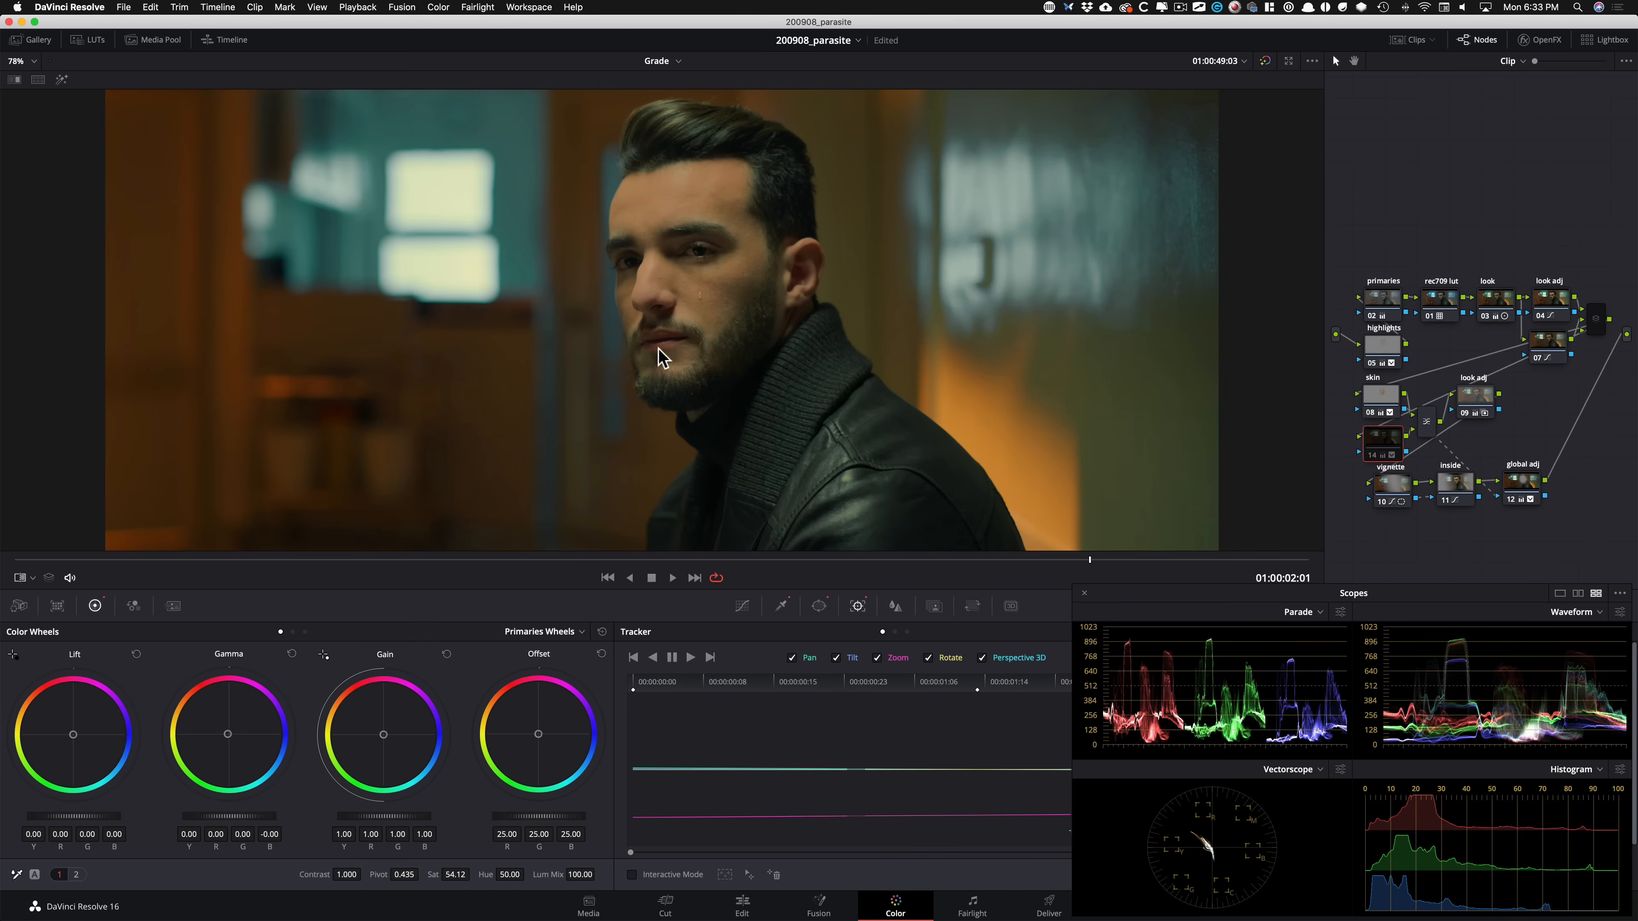
key("shift+Left")
key("shift+Right")
key("Right")
left_click_drag(769, 558, 1104, 574)
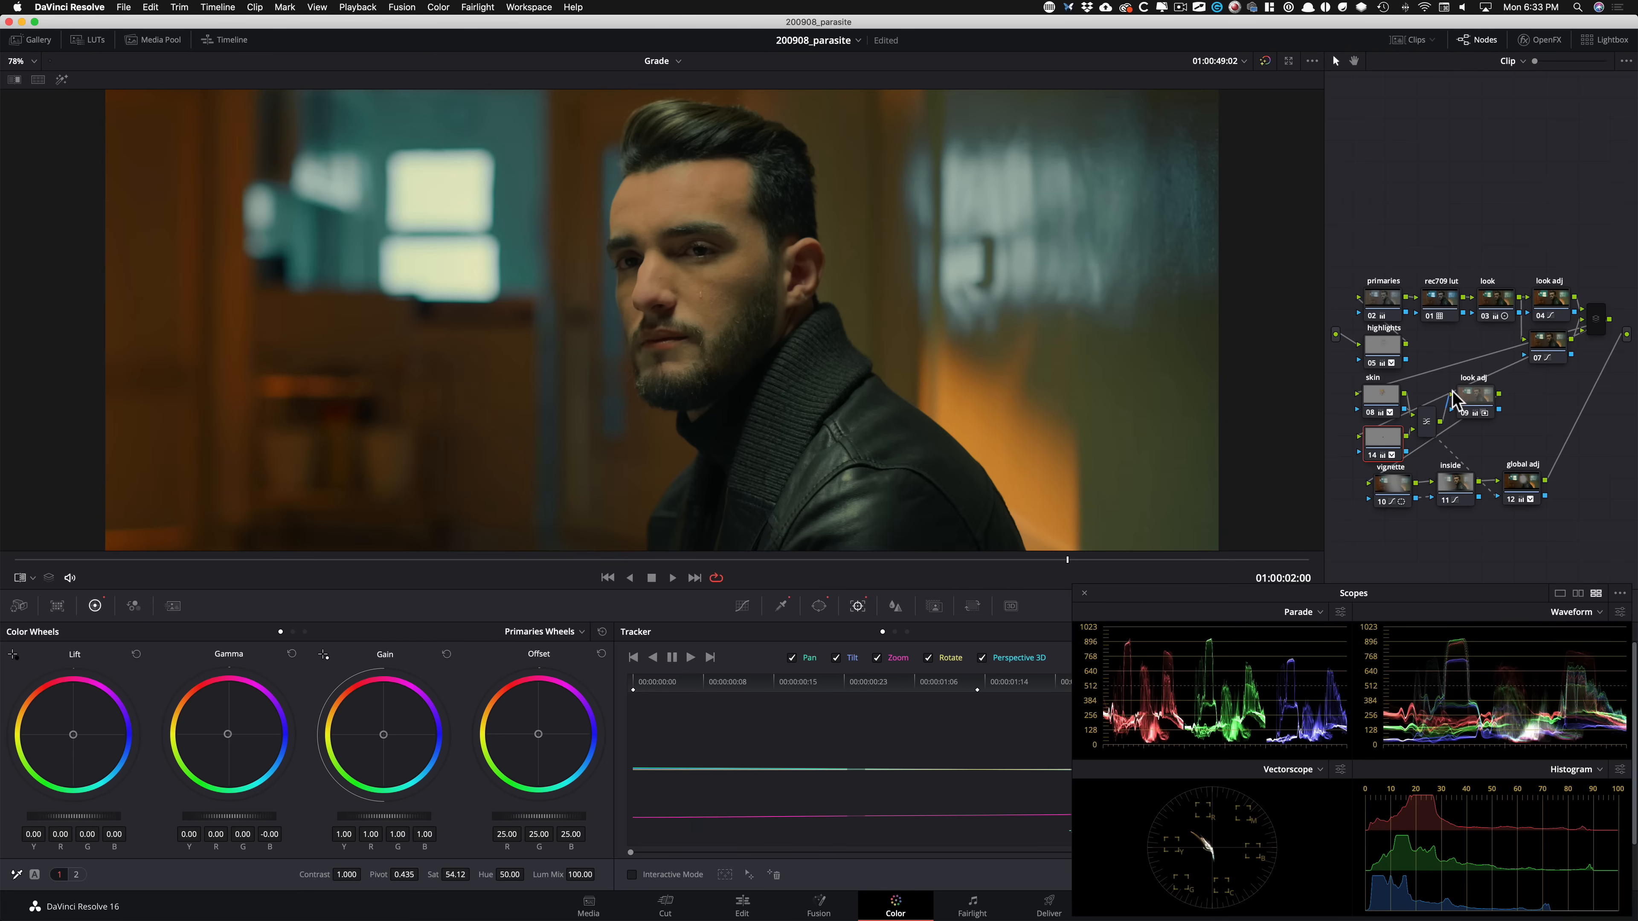
Compare the graded clip with the Parasite reference still using the wipe, reviewing the skin, global adj and inside nodes.
key("super+w")
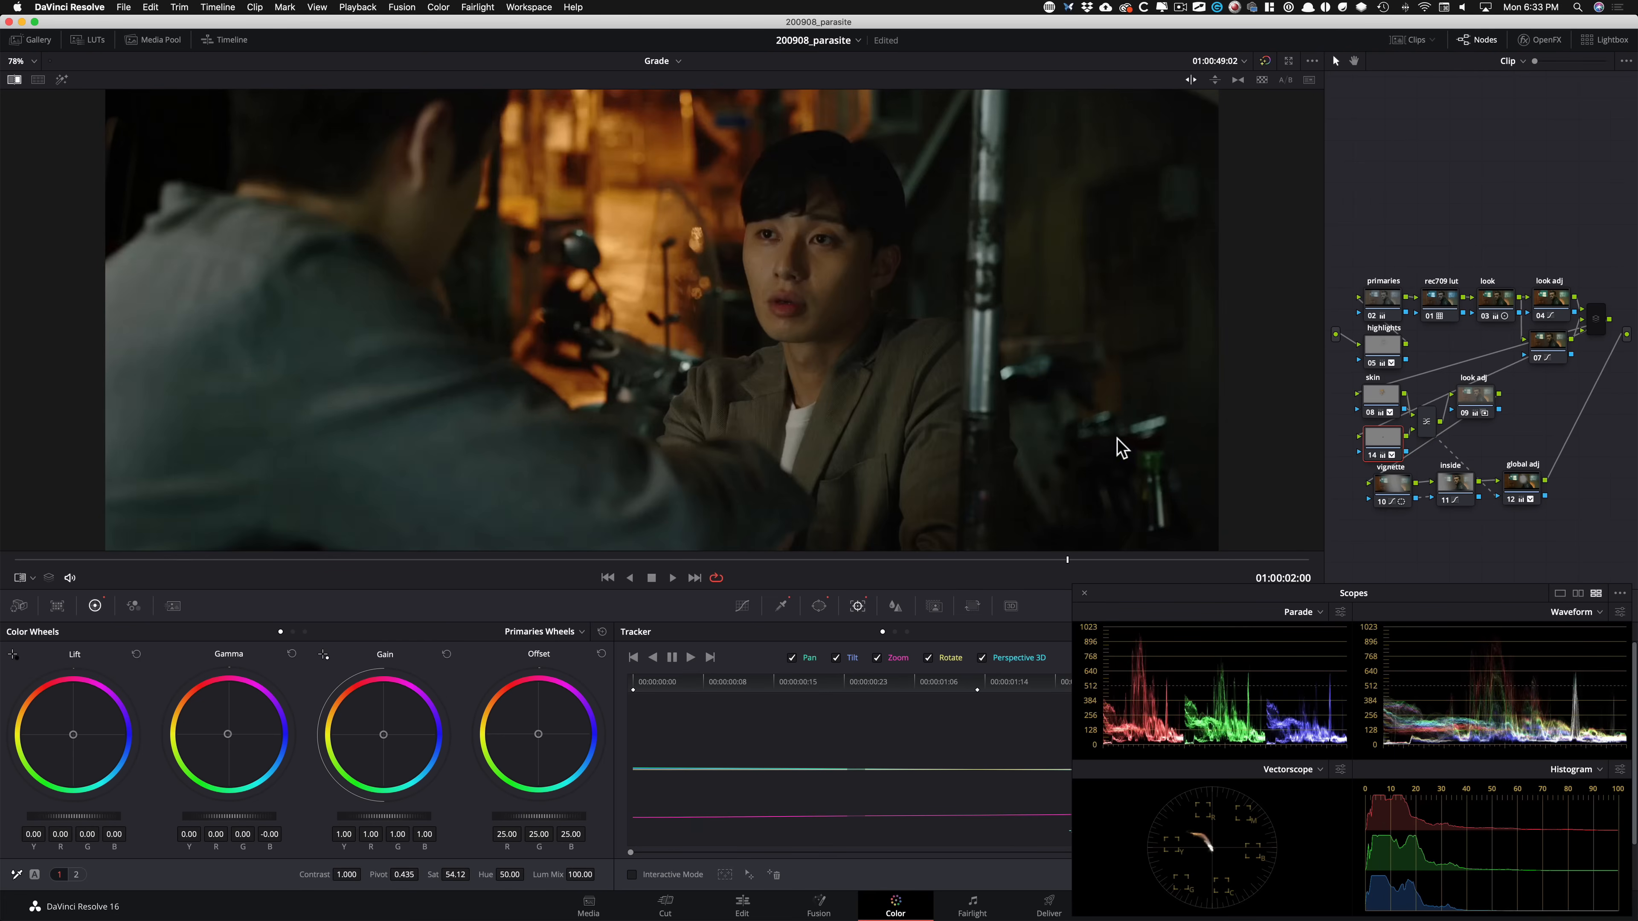
key("super+w")
key("super+w")
key("super+w")
key("super+w")
key("super+w")
key("super+w")
key("super+w")
left_click(1382, 405)
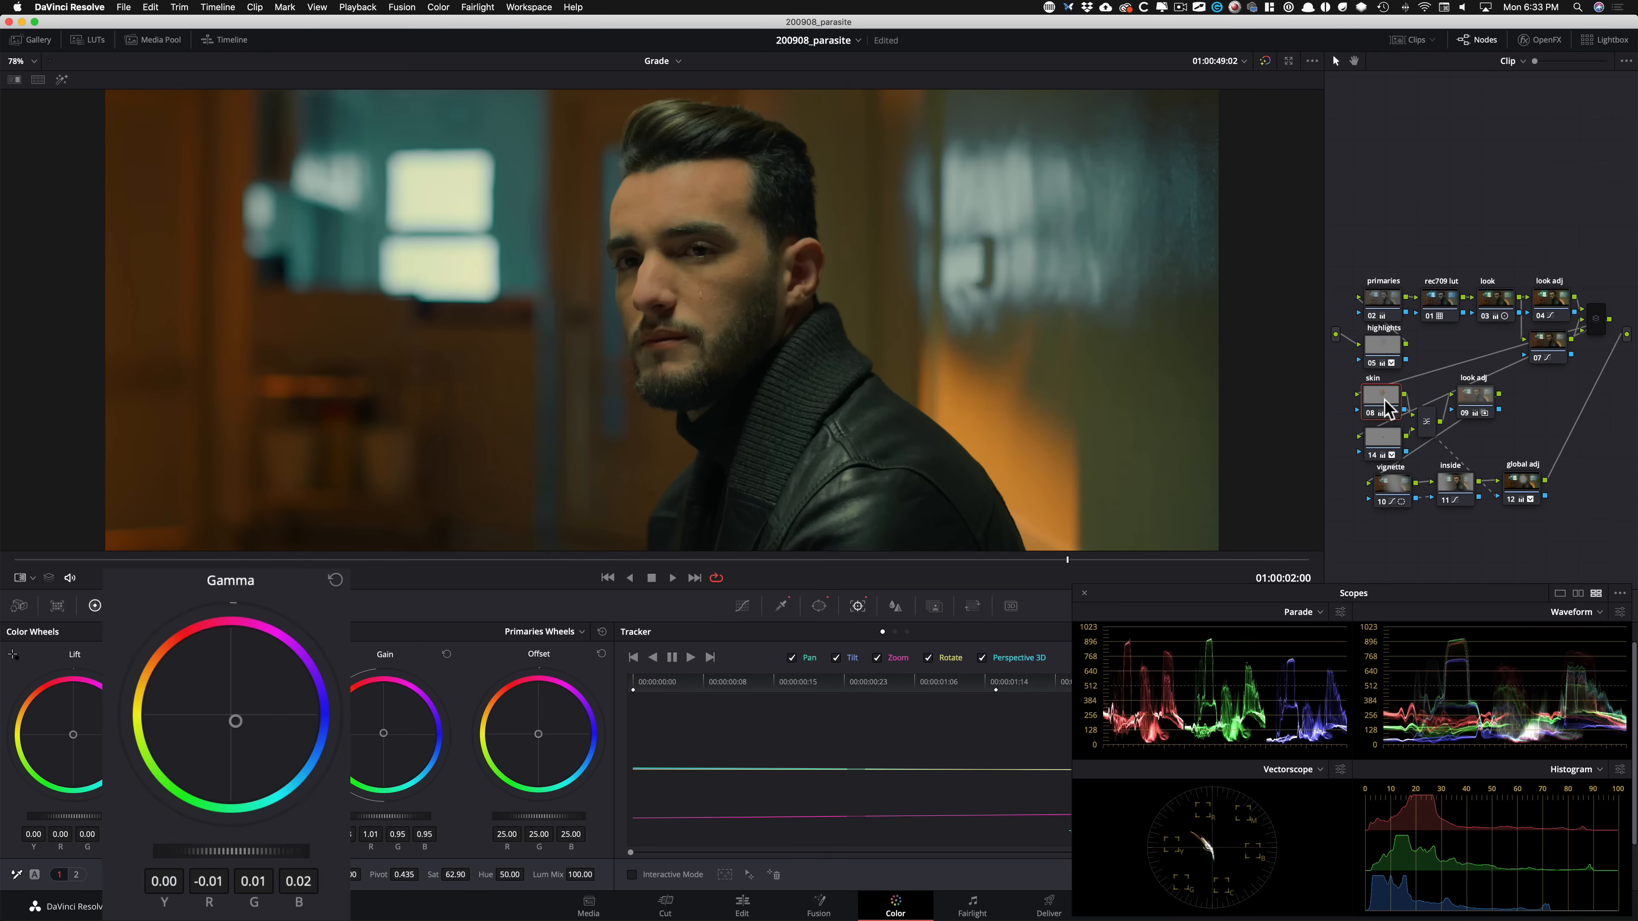
key("super+w")
key("super+w")
key("super+w")
key("super+w")
left_click(1535, 478)
key("super+w")
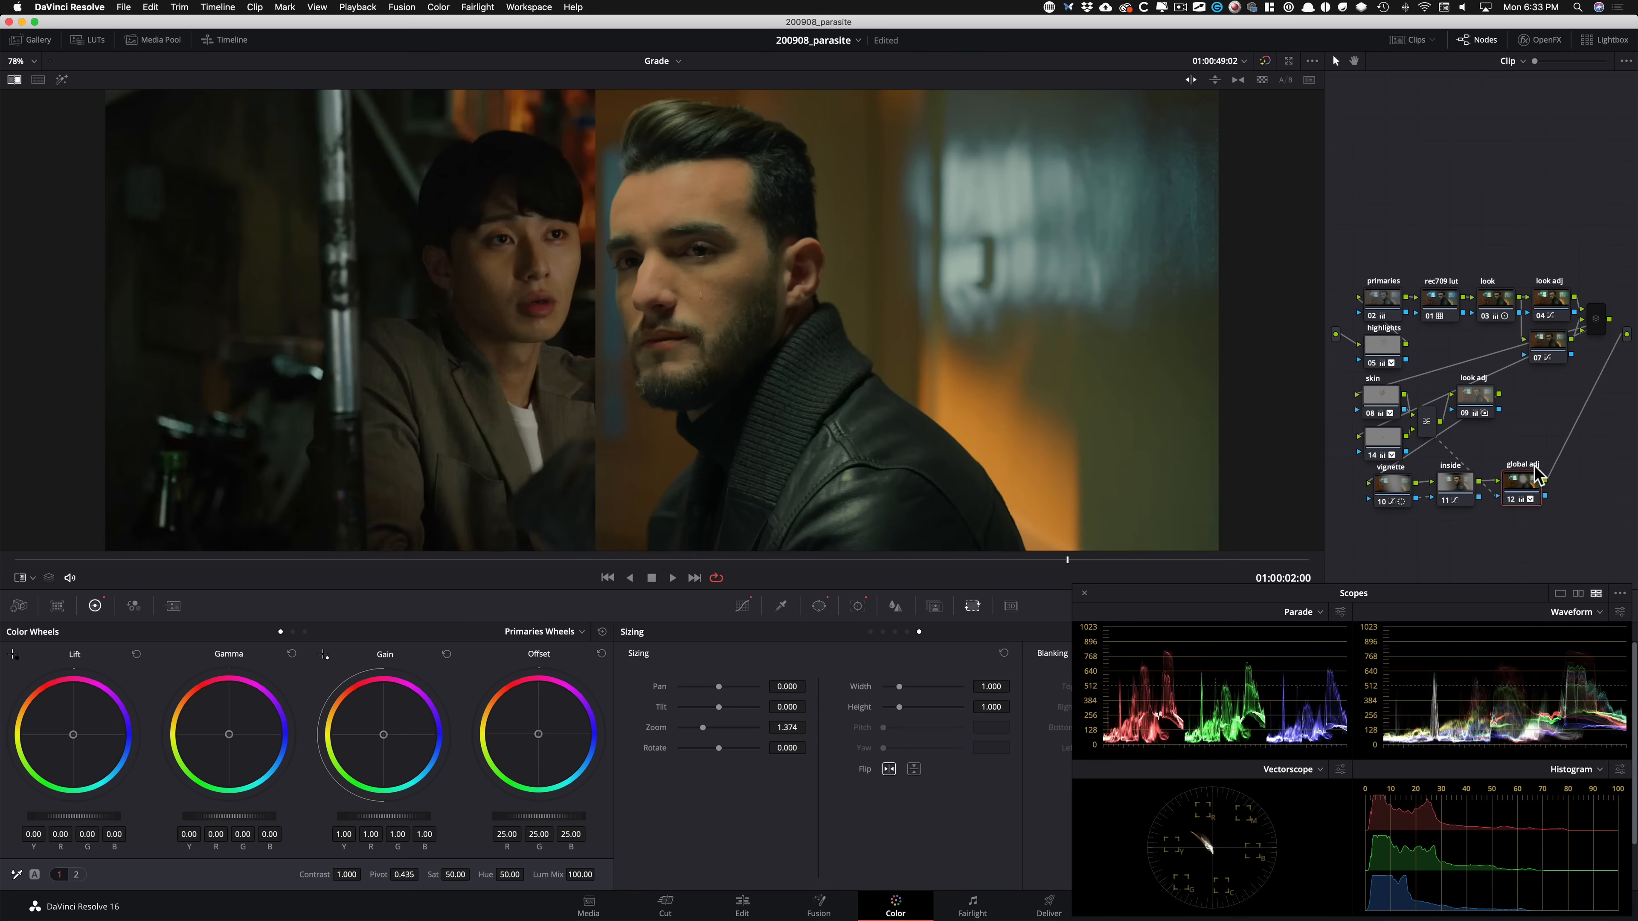
left_click(1454, 484)
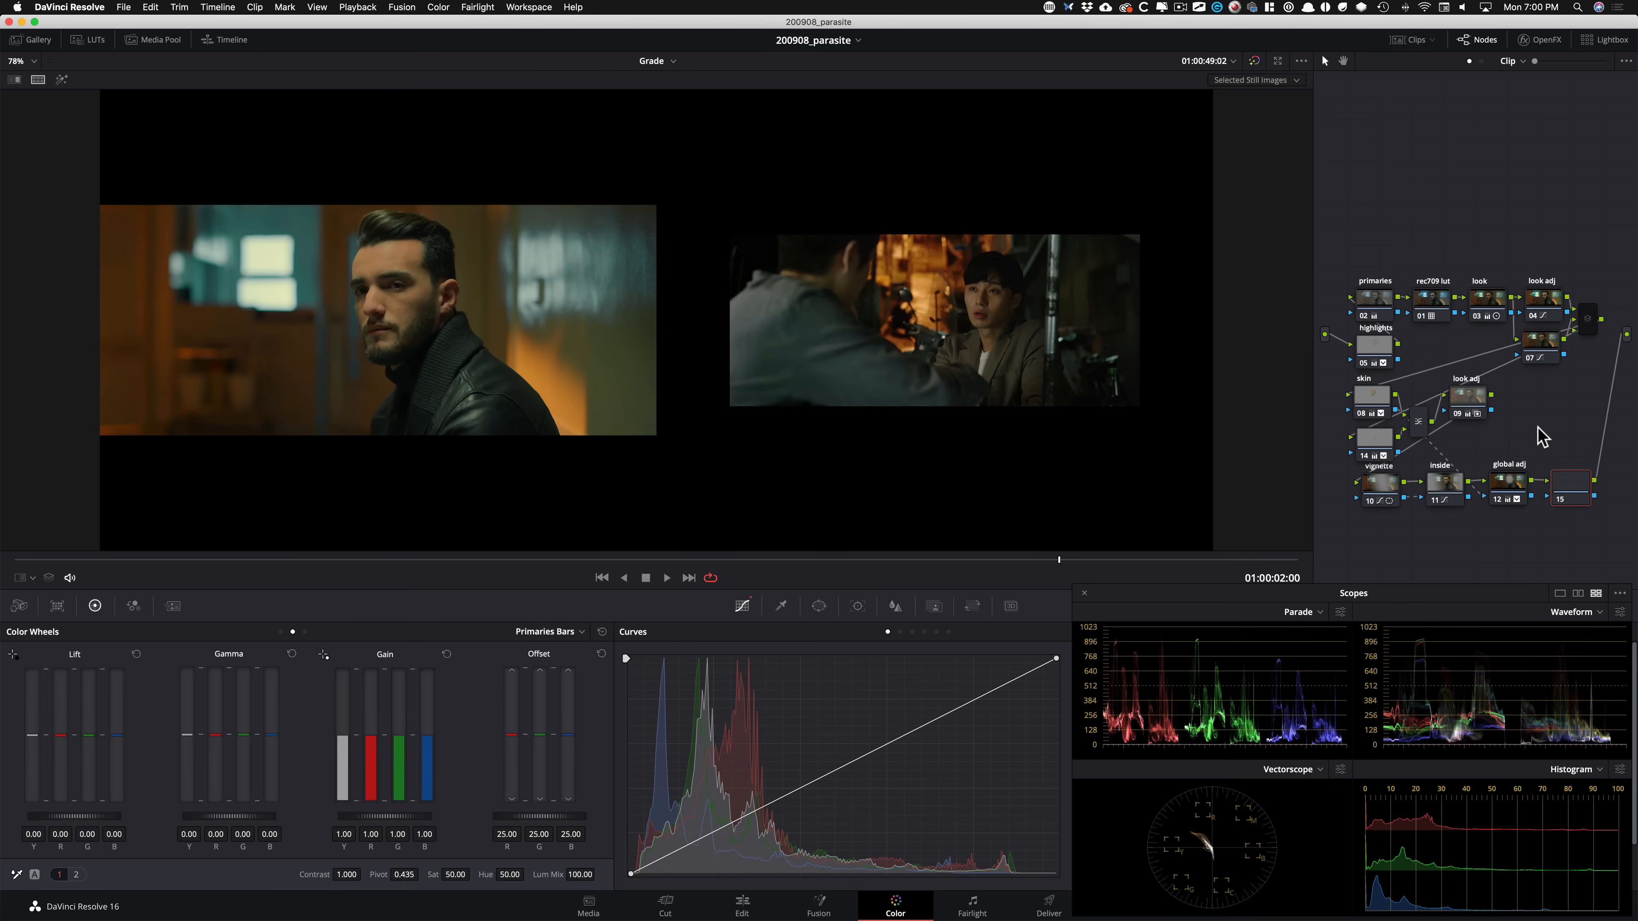
Label the new node after global adj "glow" and apply the ResolveFX Glow effect to it.
left_click(1523, 466)
key("alt+s")
type("glow")
key("Return")
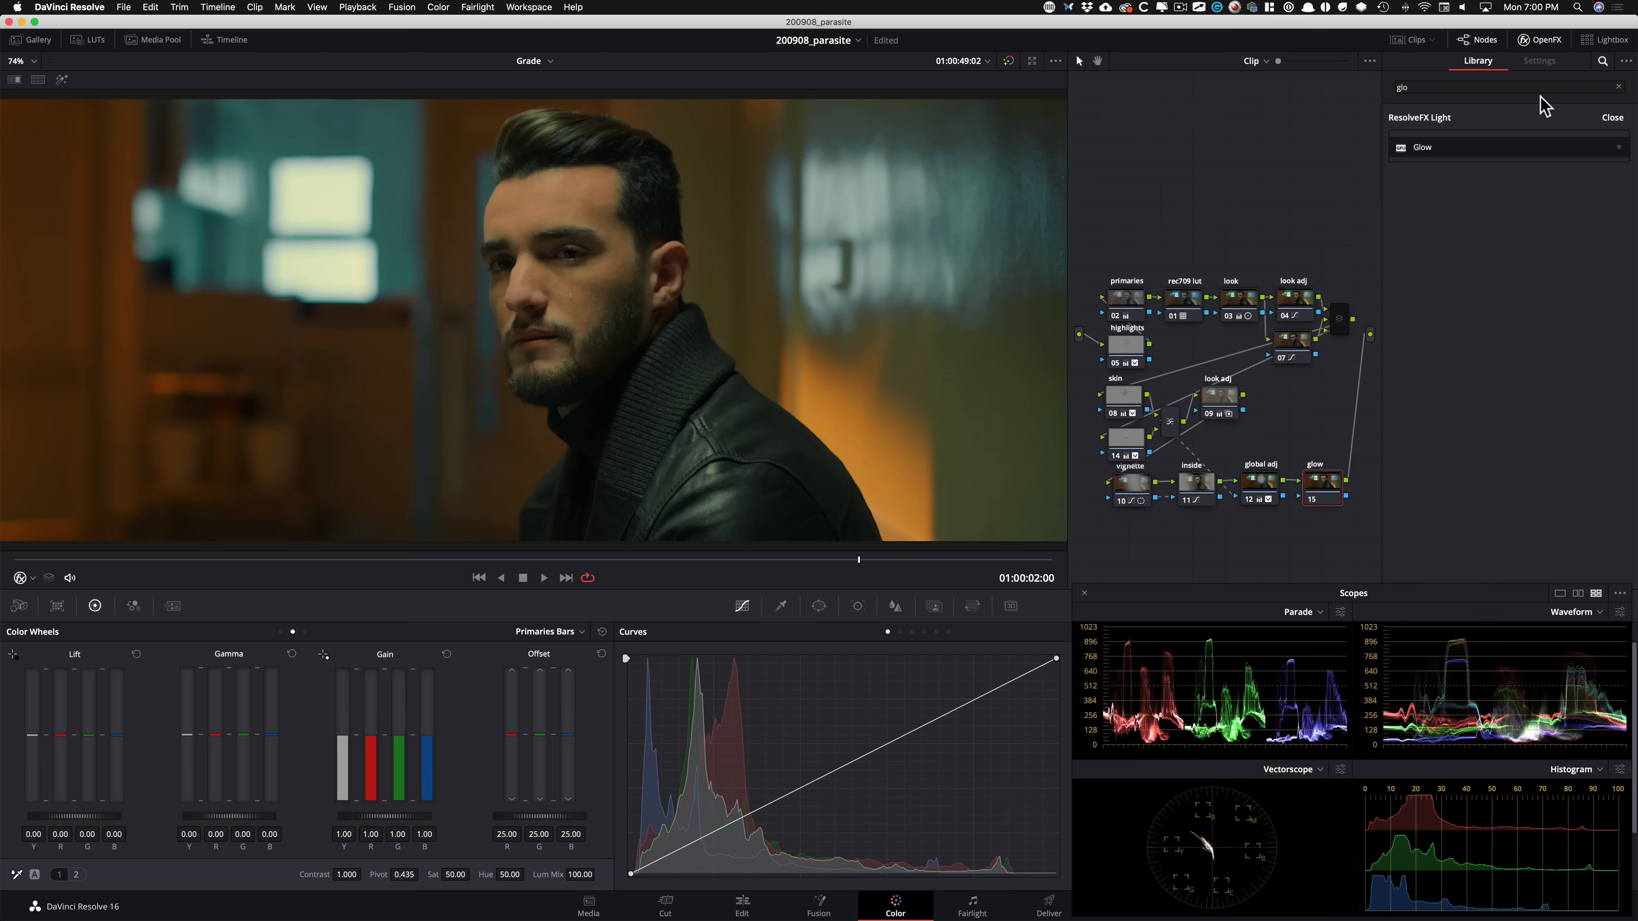
left_click_drag(1416, 161, 1315, 493)
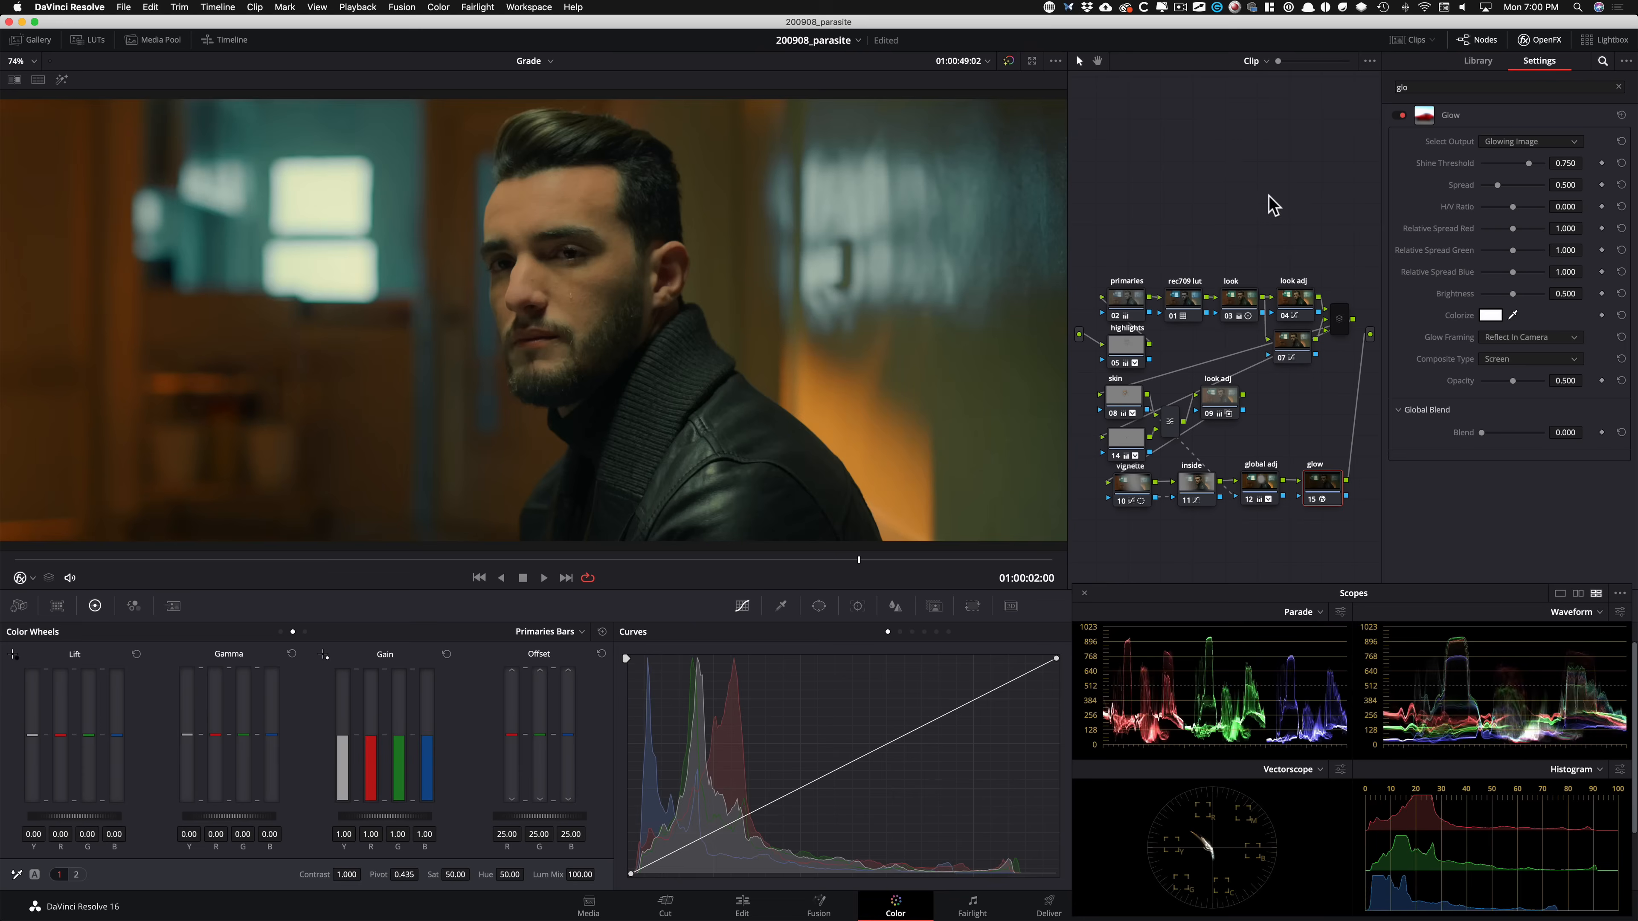
Set the glow's composite type to Softlight, shine threshold to 0.000 and spread to 1.582, checking against the reference still.
key("Down")
key("Down")
key("Down")
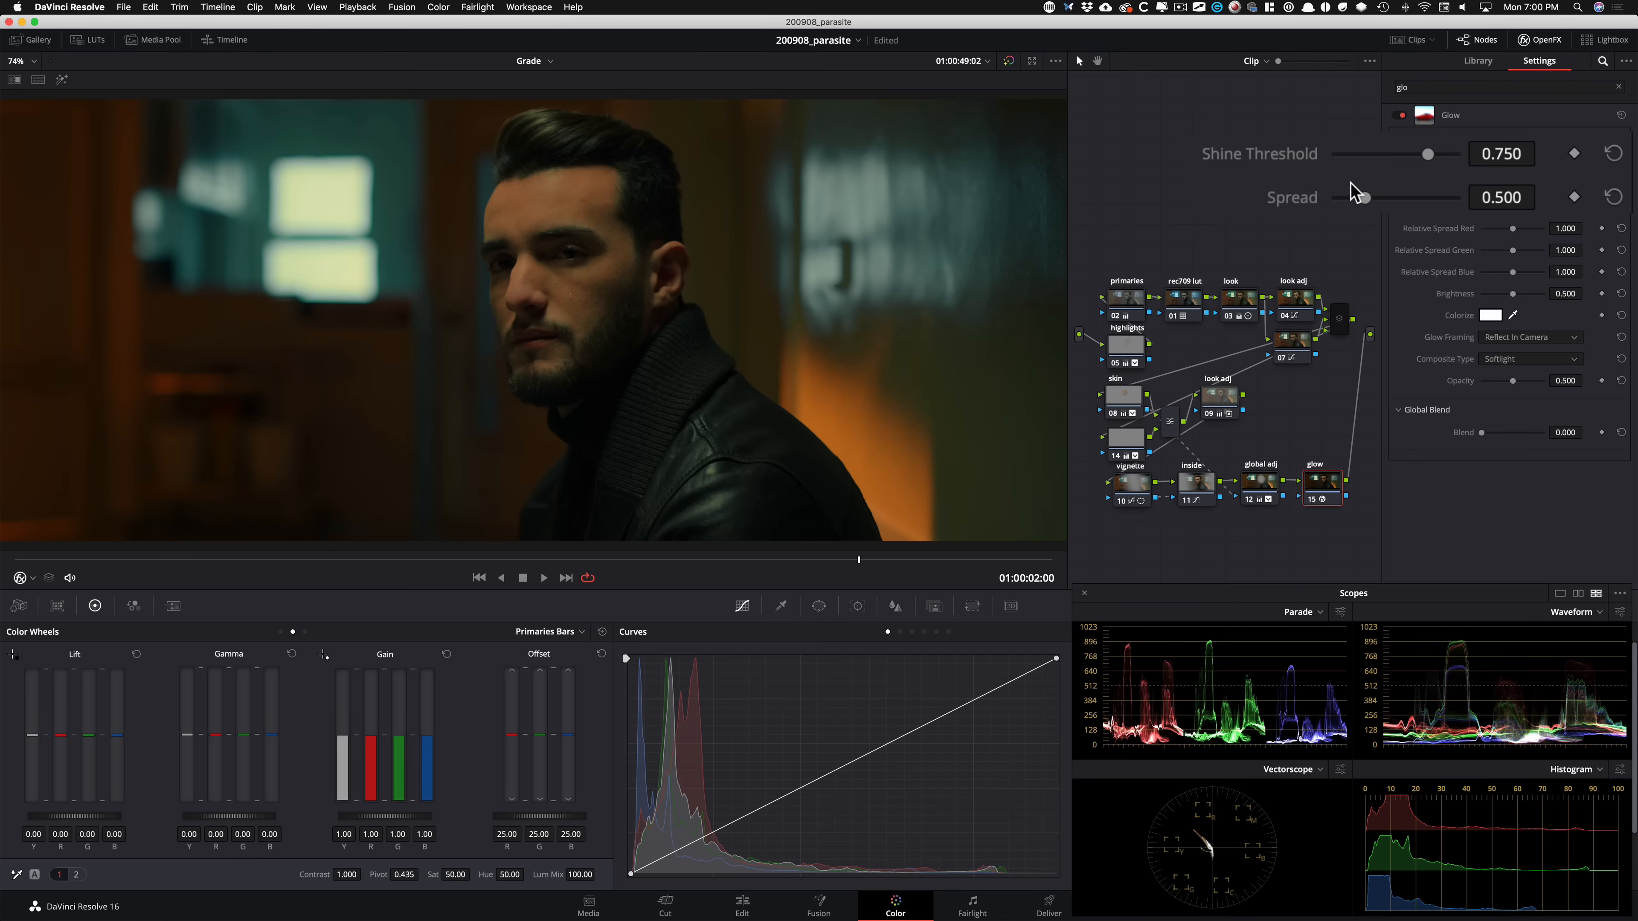
left_click_drag(1345, 180, 1332, 187)
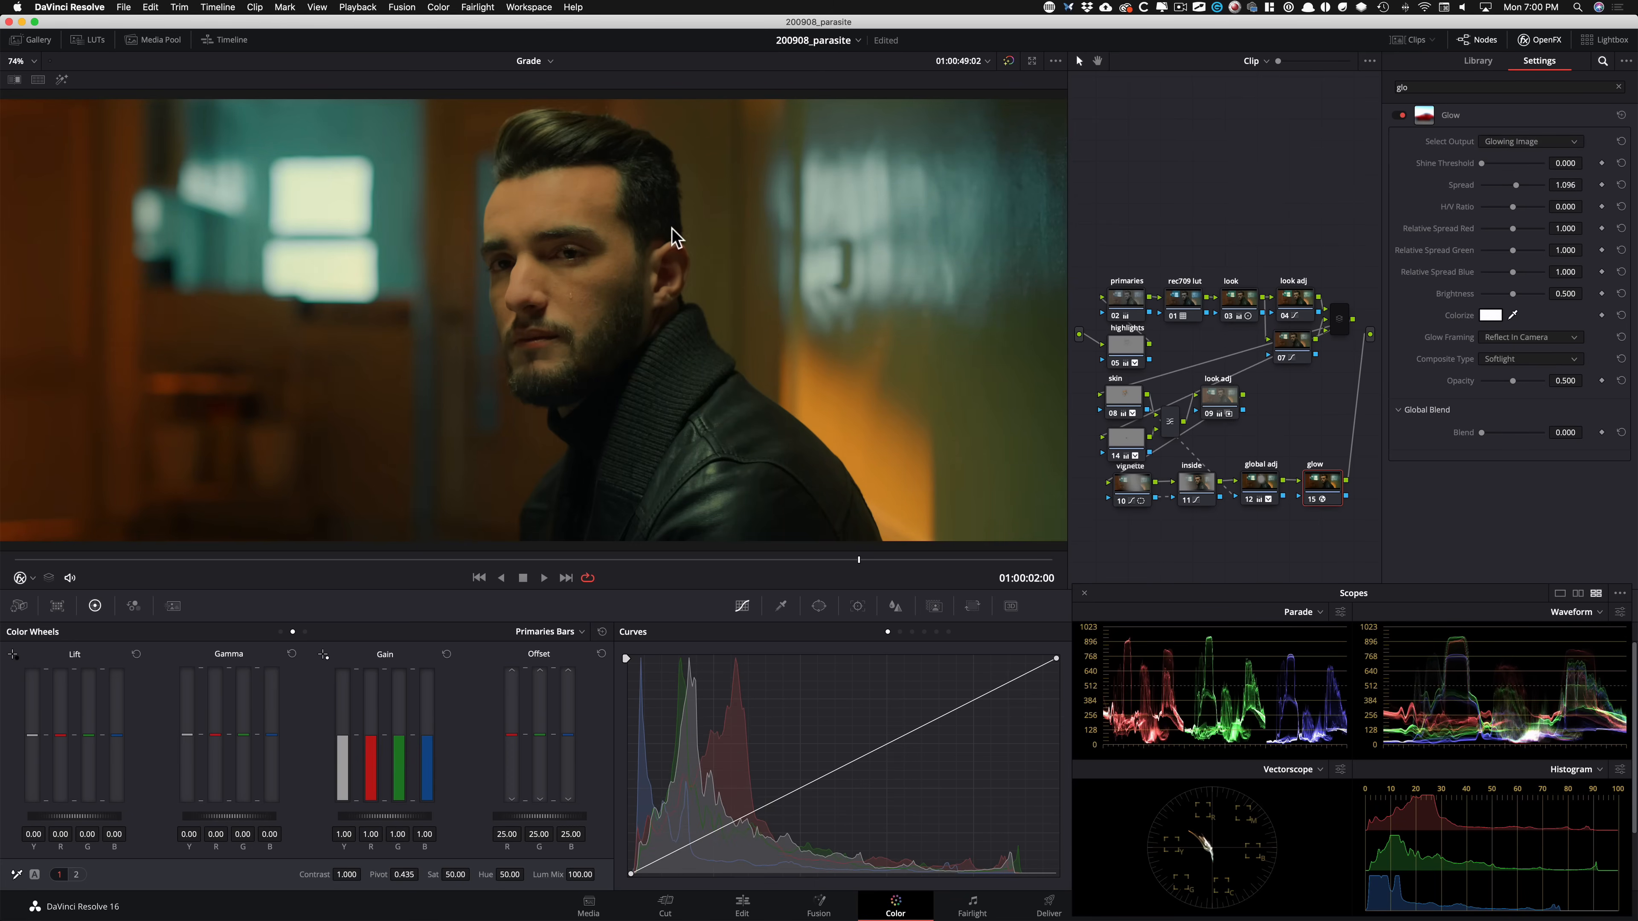
key("ctrl+w")
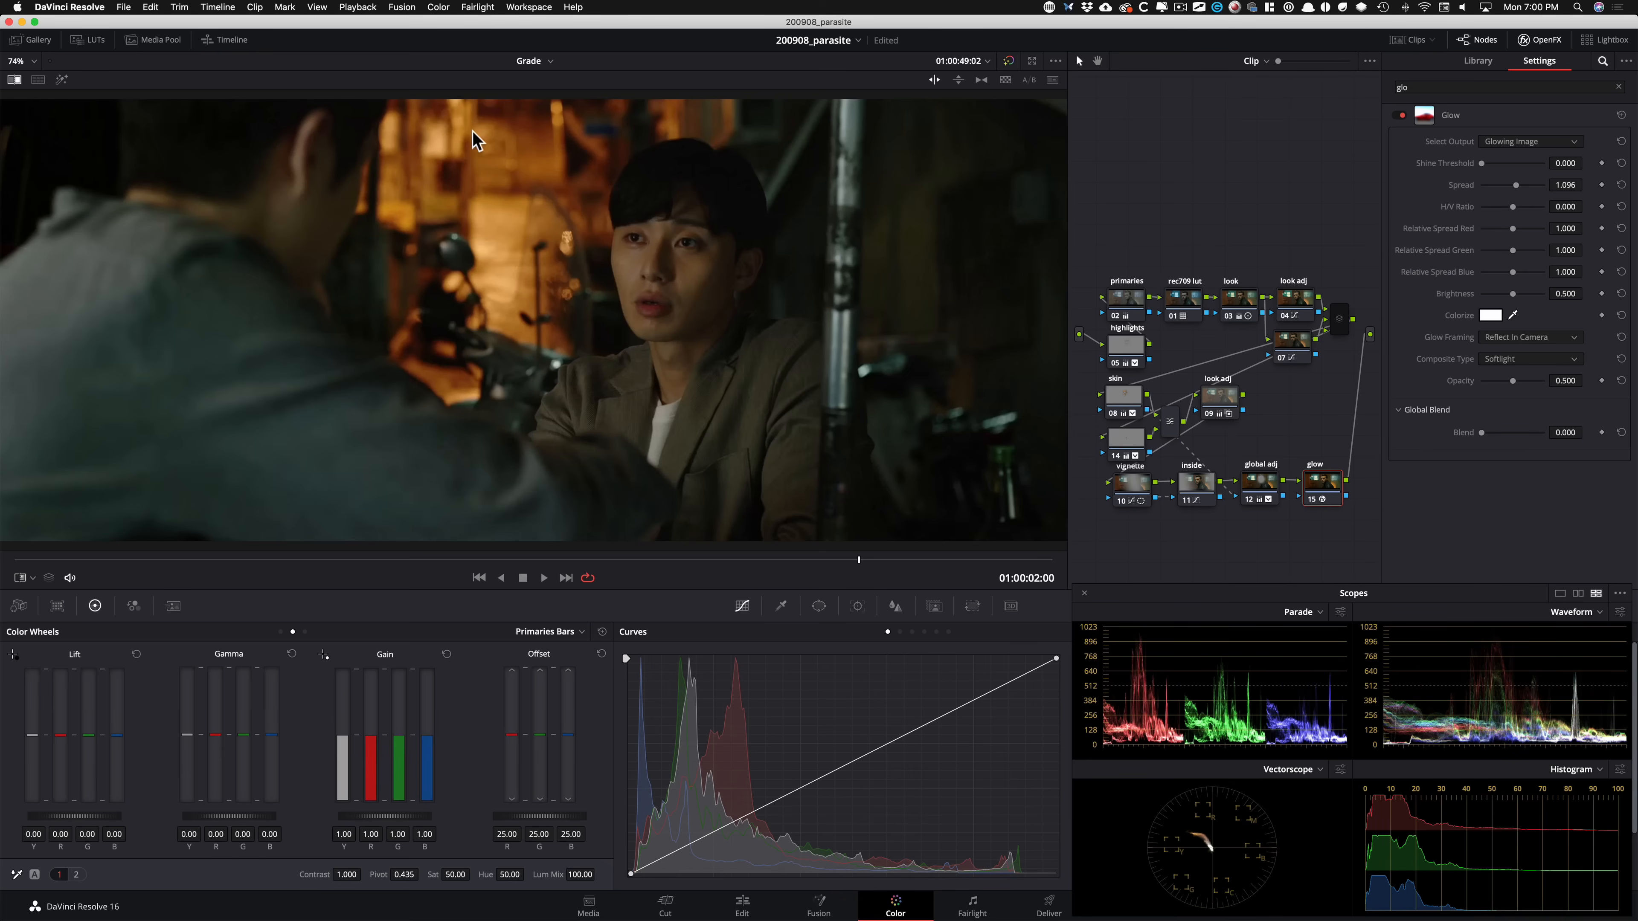
key("ctrl+w")
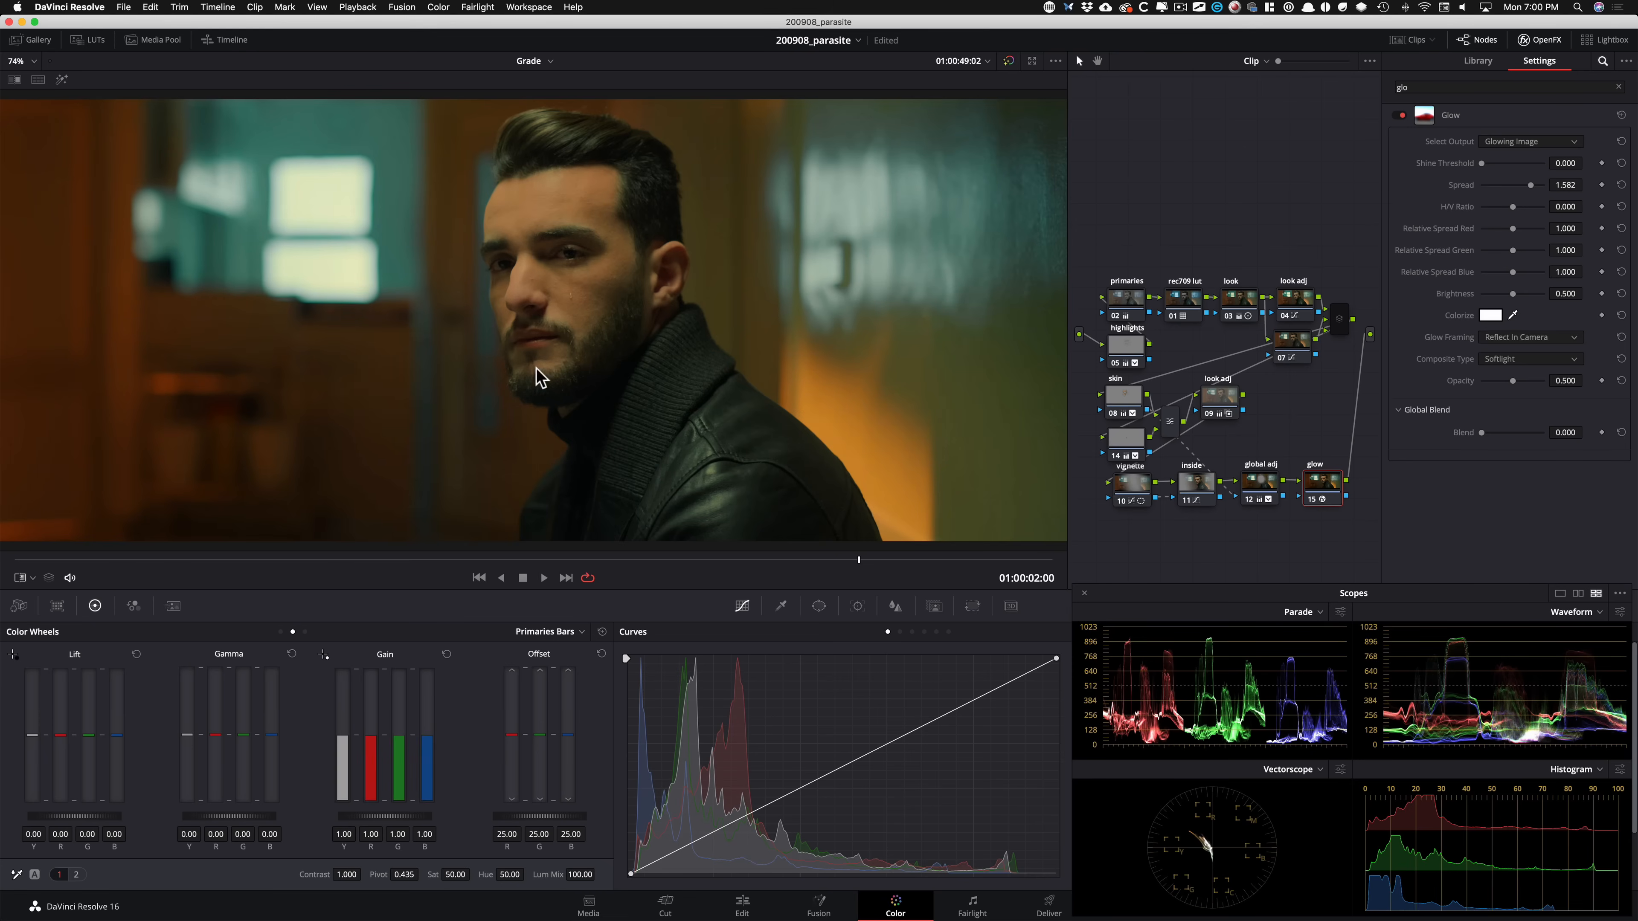
Compare the image with the glow node off and on, and set the glow's global blend to 0.403.
key("ctrl+d")
key("ctrl+d")
key("ctrl+d")
key("ctrl+d")
key("ctrl+d")
key("ctrl+d")
key("ctrl+d")
key("ctrl+d")
key("ctrl+d")
key("ctrl+d")
key("ctrl+d")
key("ctrl+d")
key("ctrl+d")
key("ctrl+d")
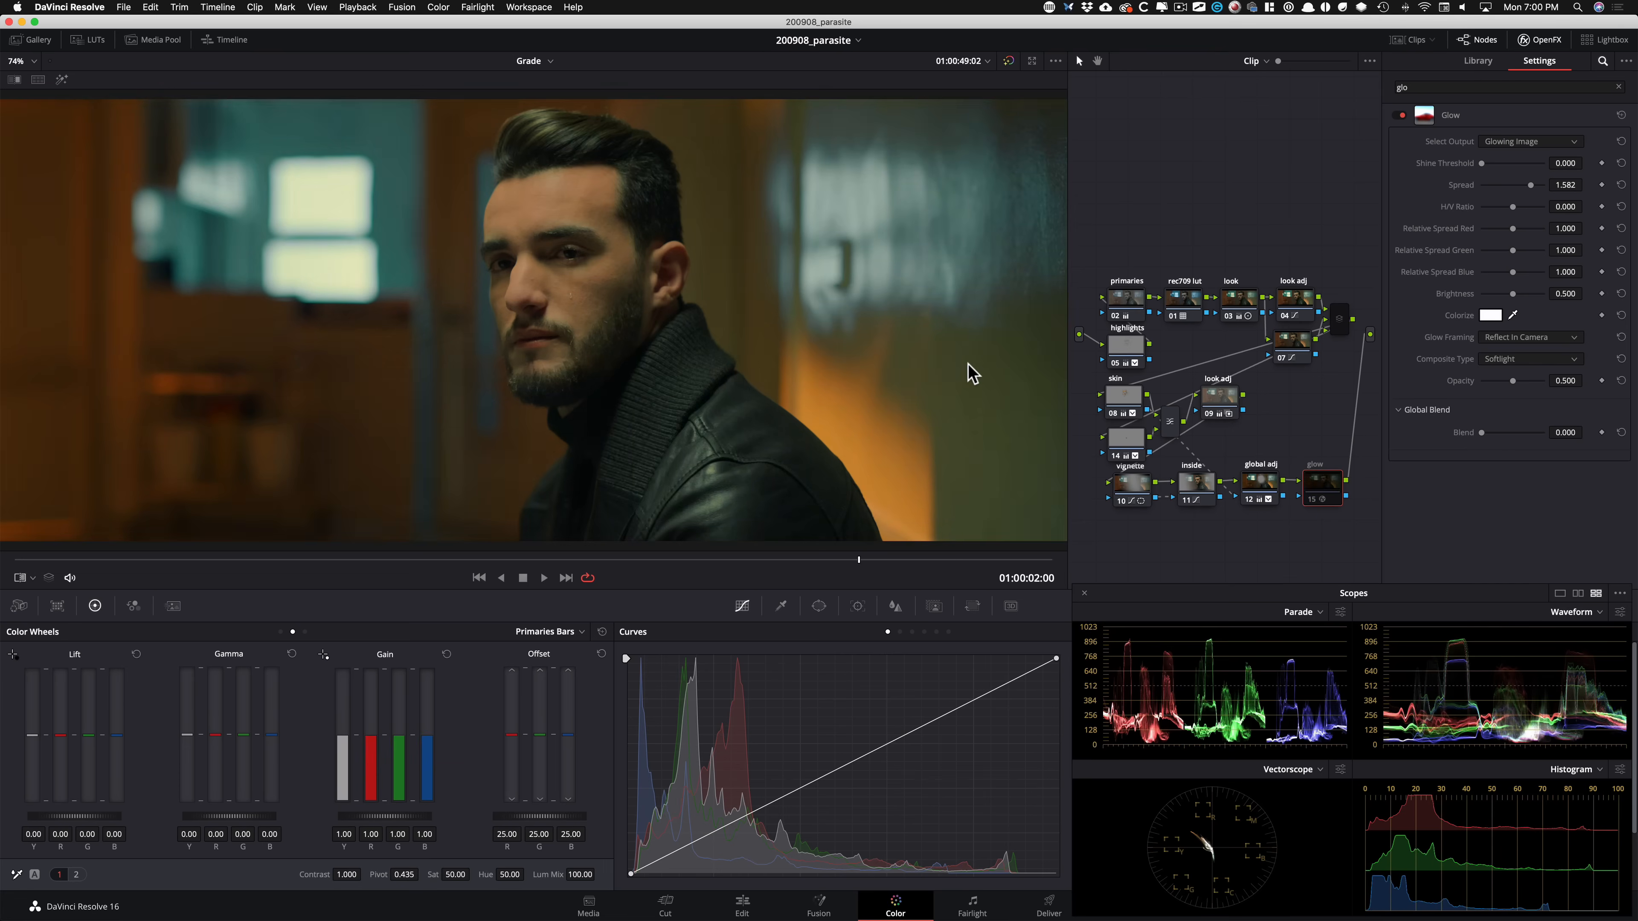
key("ctrl+d")
key("ctrl+d")
key("ctrl+d")
key("ctrl+d")
key("ctrl+d")
key("ctrl+d")
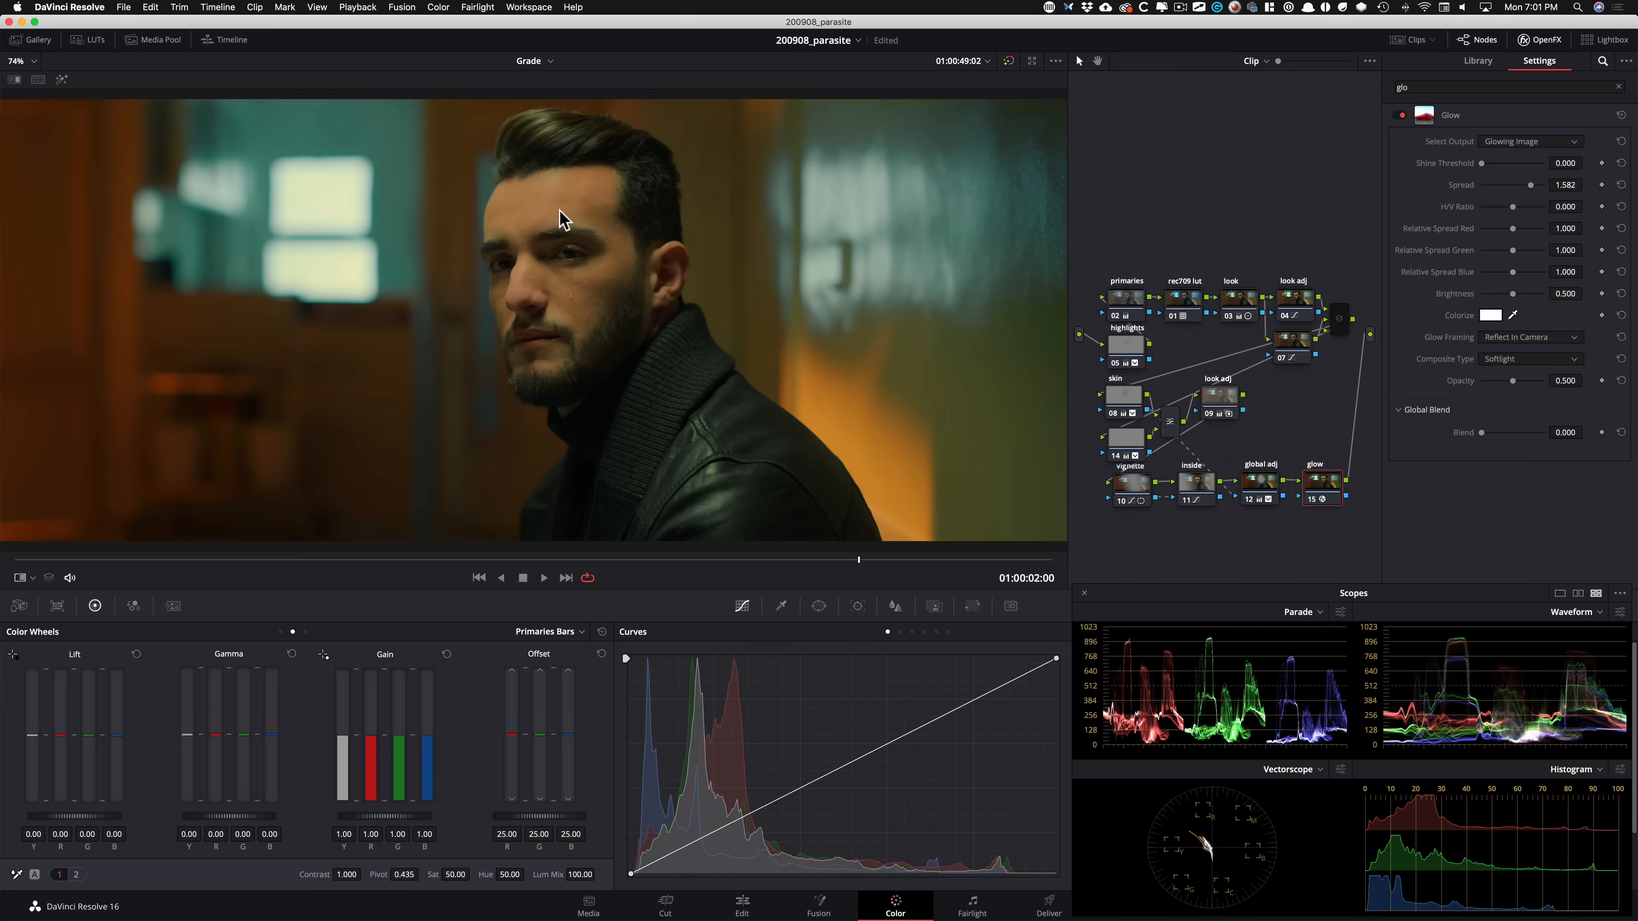
key("ctrl+d")
key("ctrl+d")
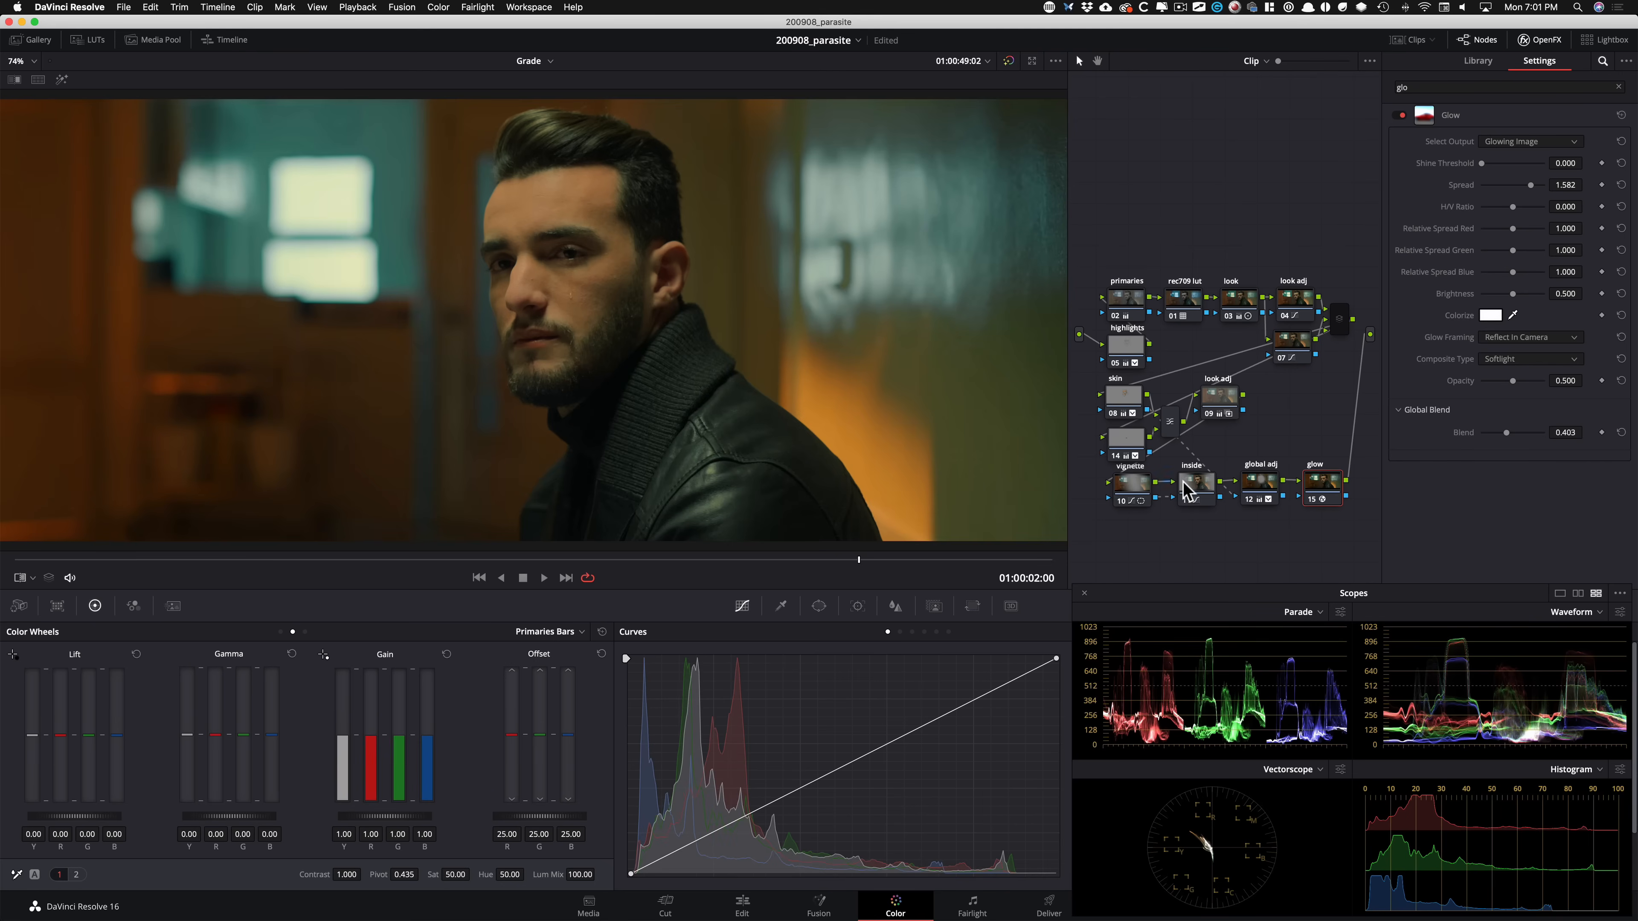
Add a serial node after glow, label it "grain" and place it below the vignette node.
key("alt+s")
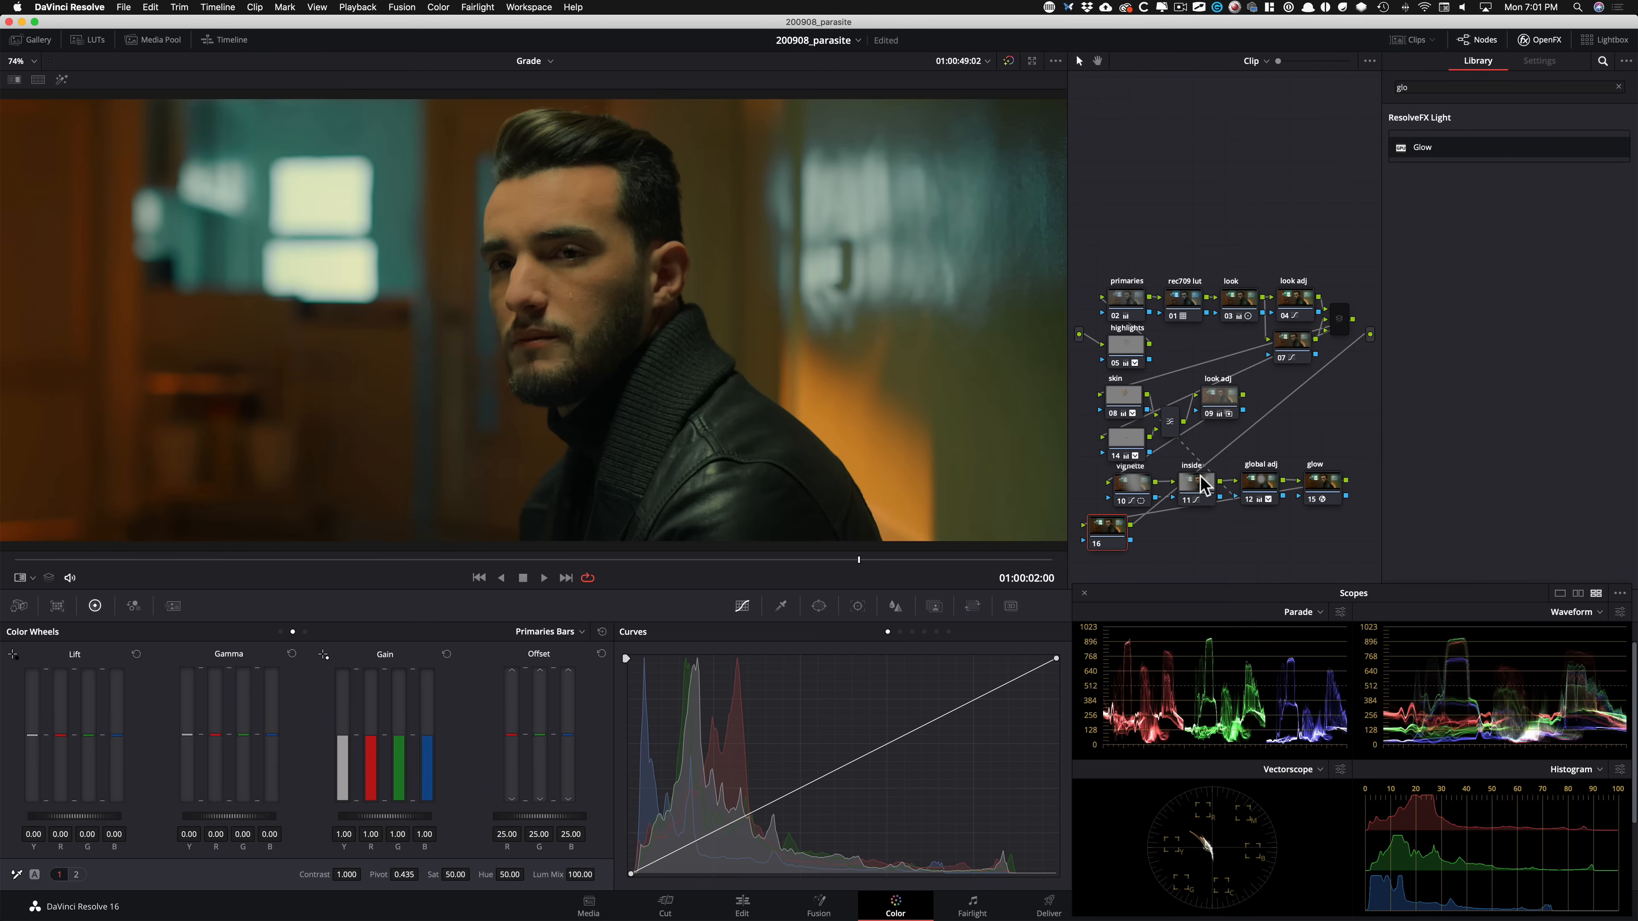
key("Tab")
type("gr")
key("Return")
left_click_drag(1109, 542, 1144, 552)
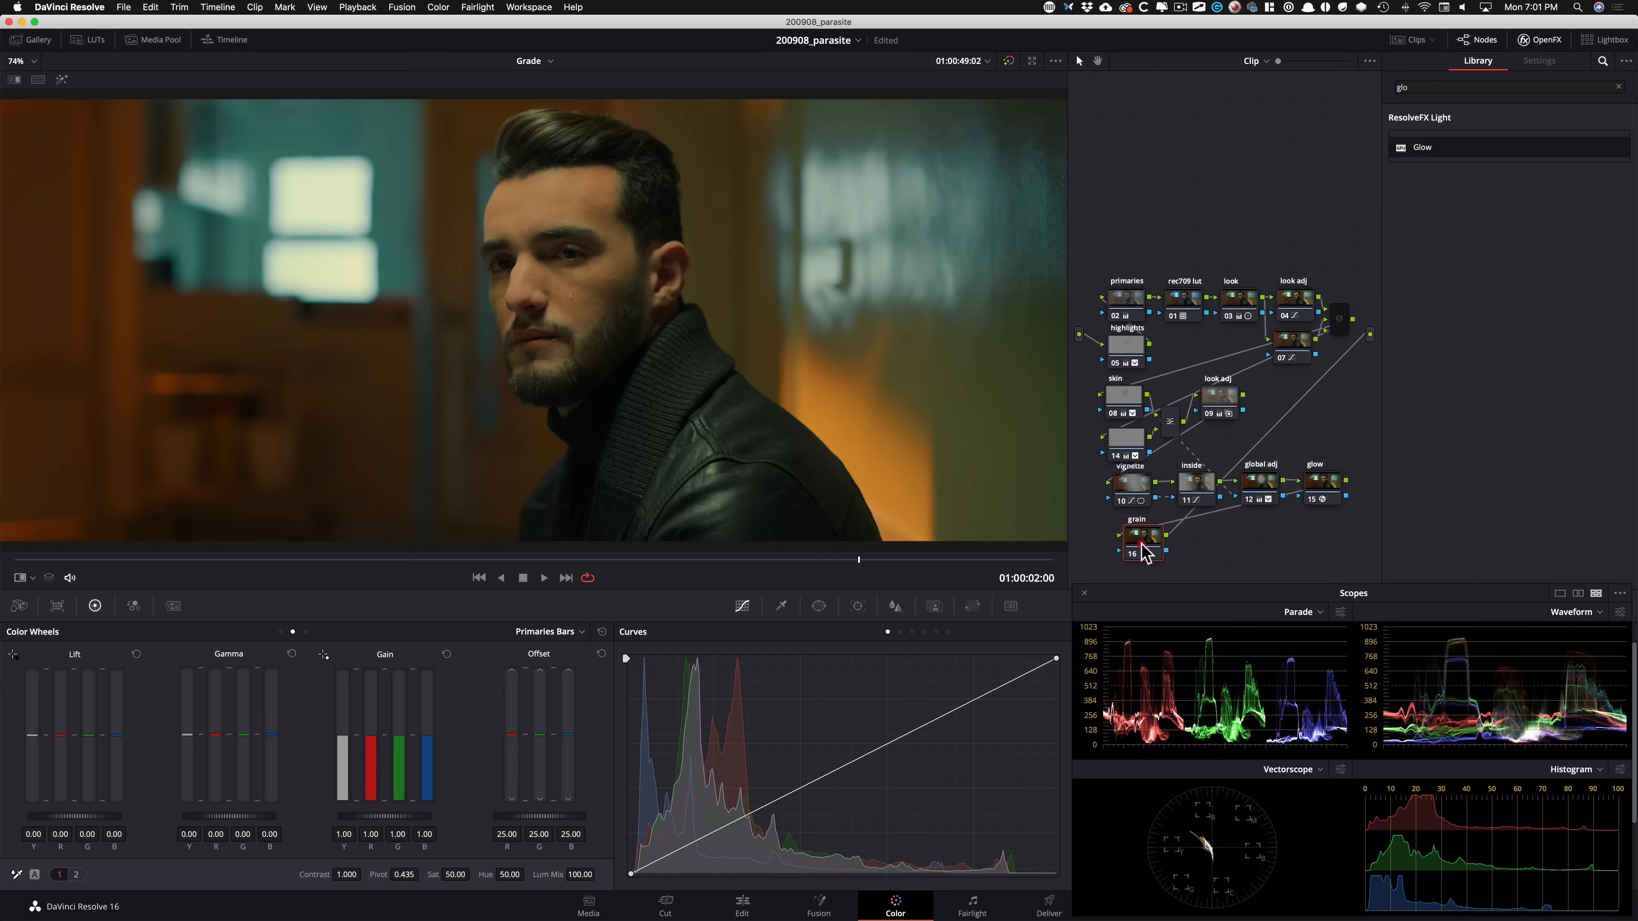
Apply the Film Grain effect to the grain node and choose the 35mm 400T preset.
key("super+v")
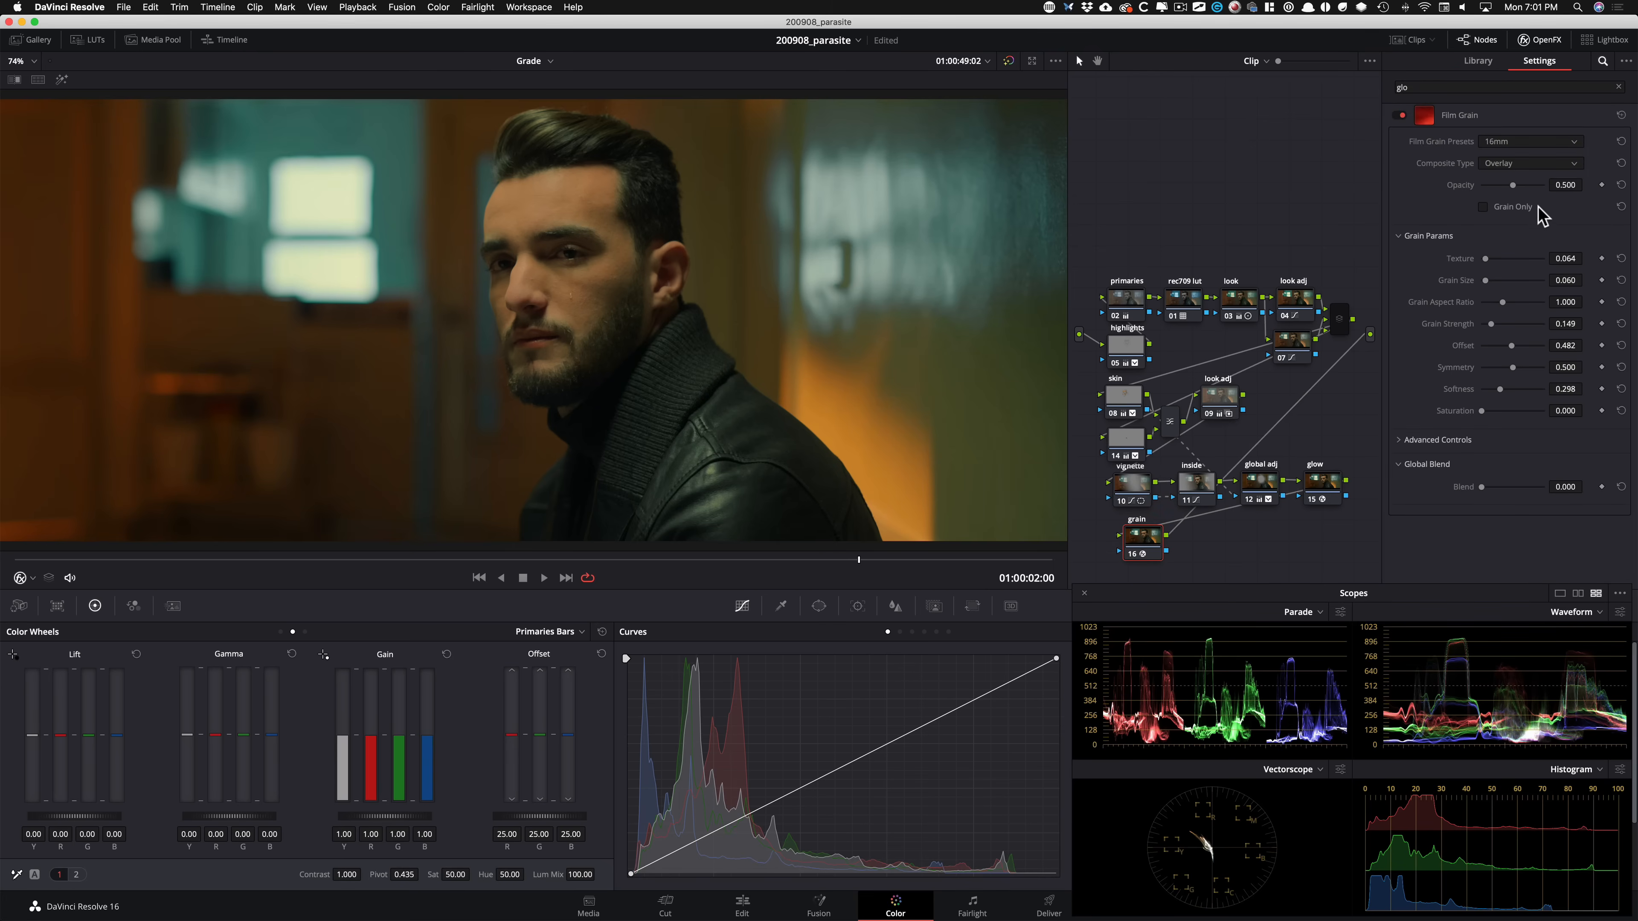
key("Down")
key("Down")
key("Down")
key("Down")
key("Down")
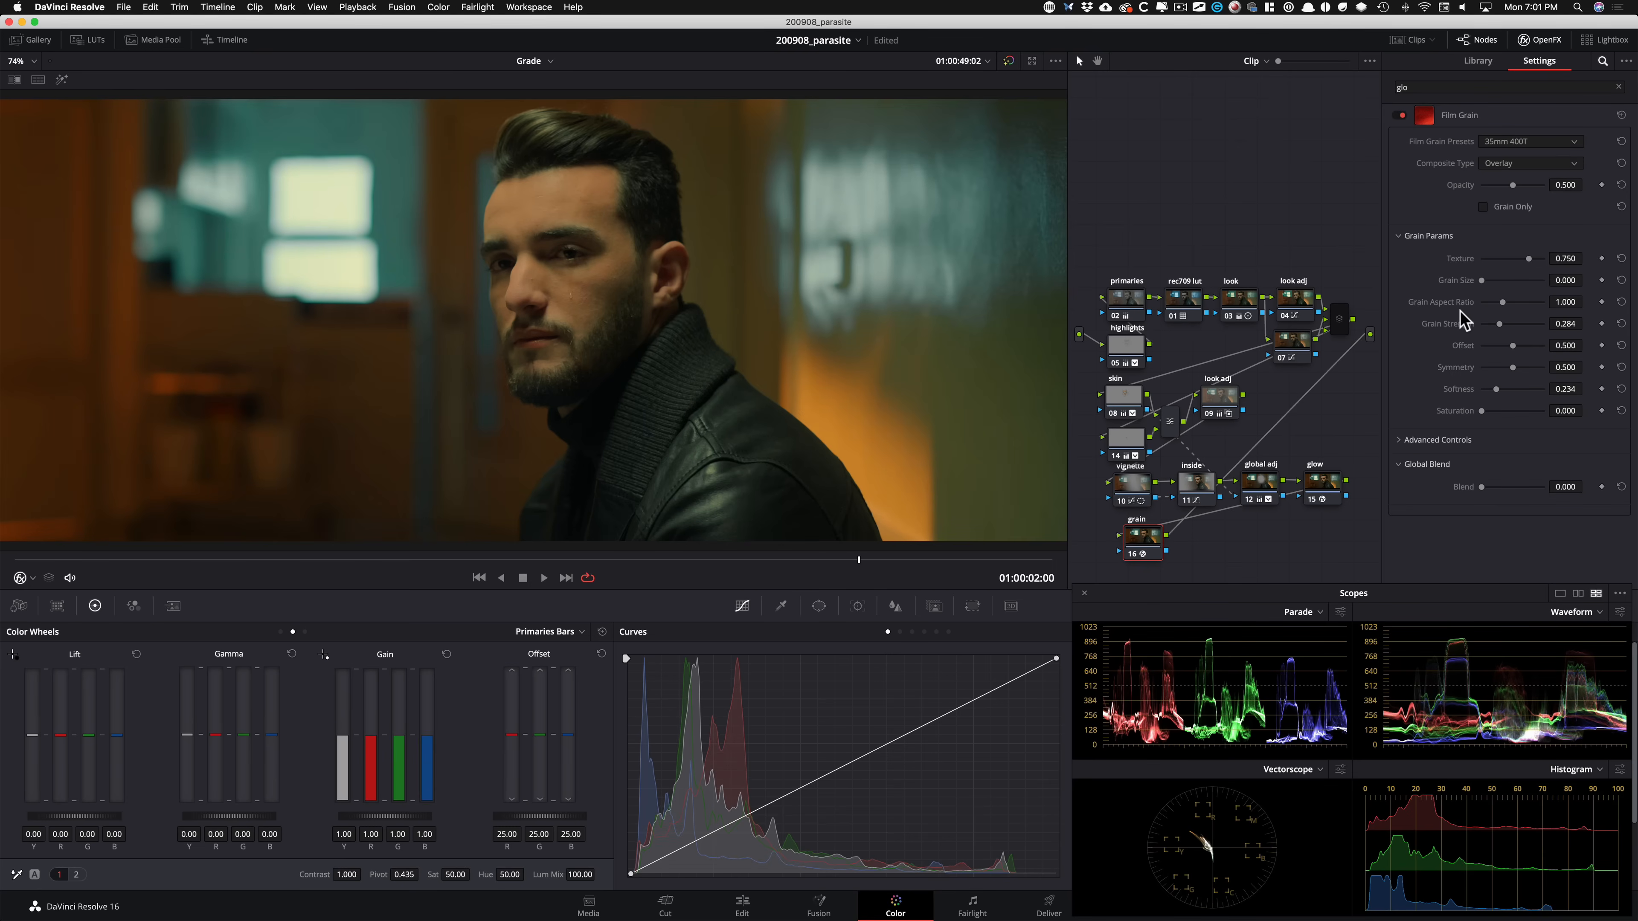
Compare the clip's grain with the reference still close up, and set grain size to 0.347 and grain strength to 0.582.
key("super+w")
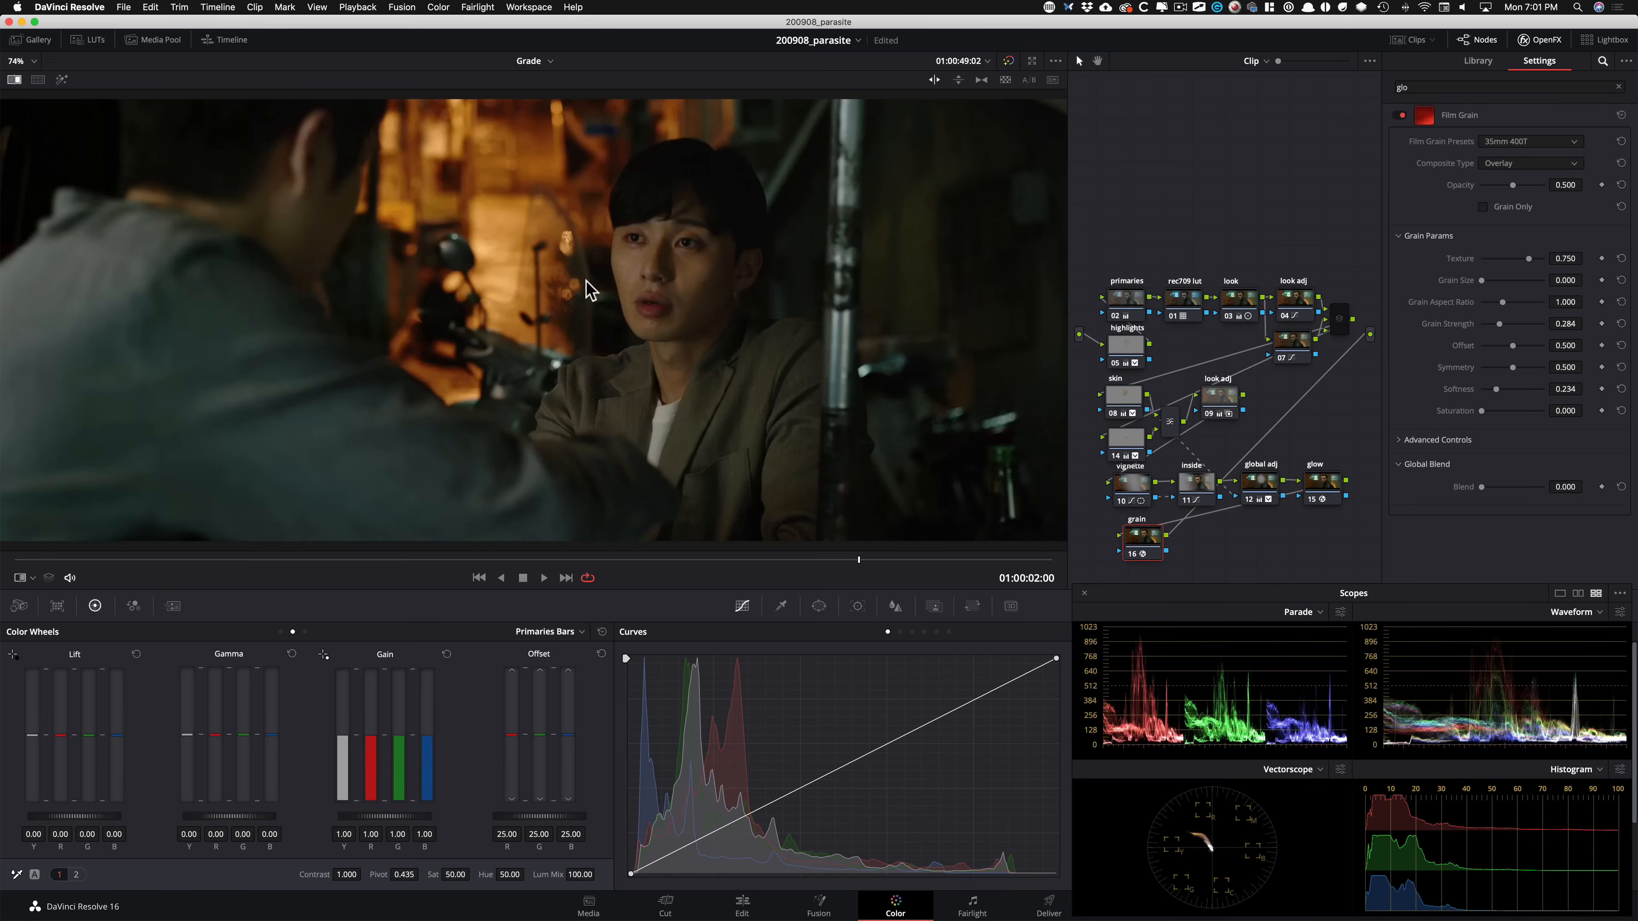
key("super+equal")
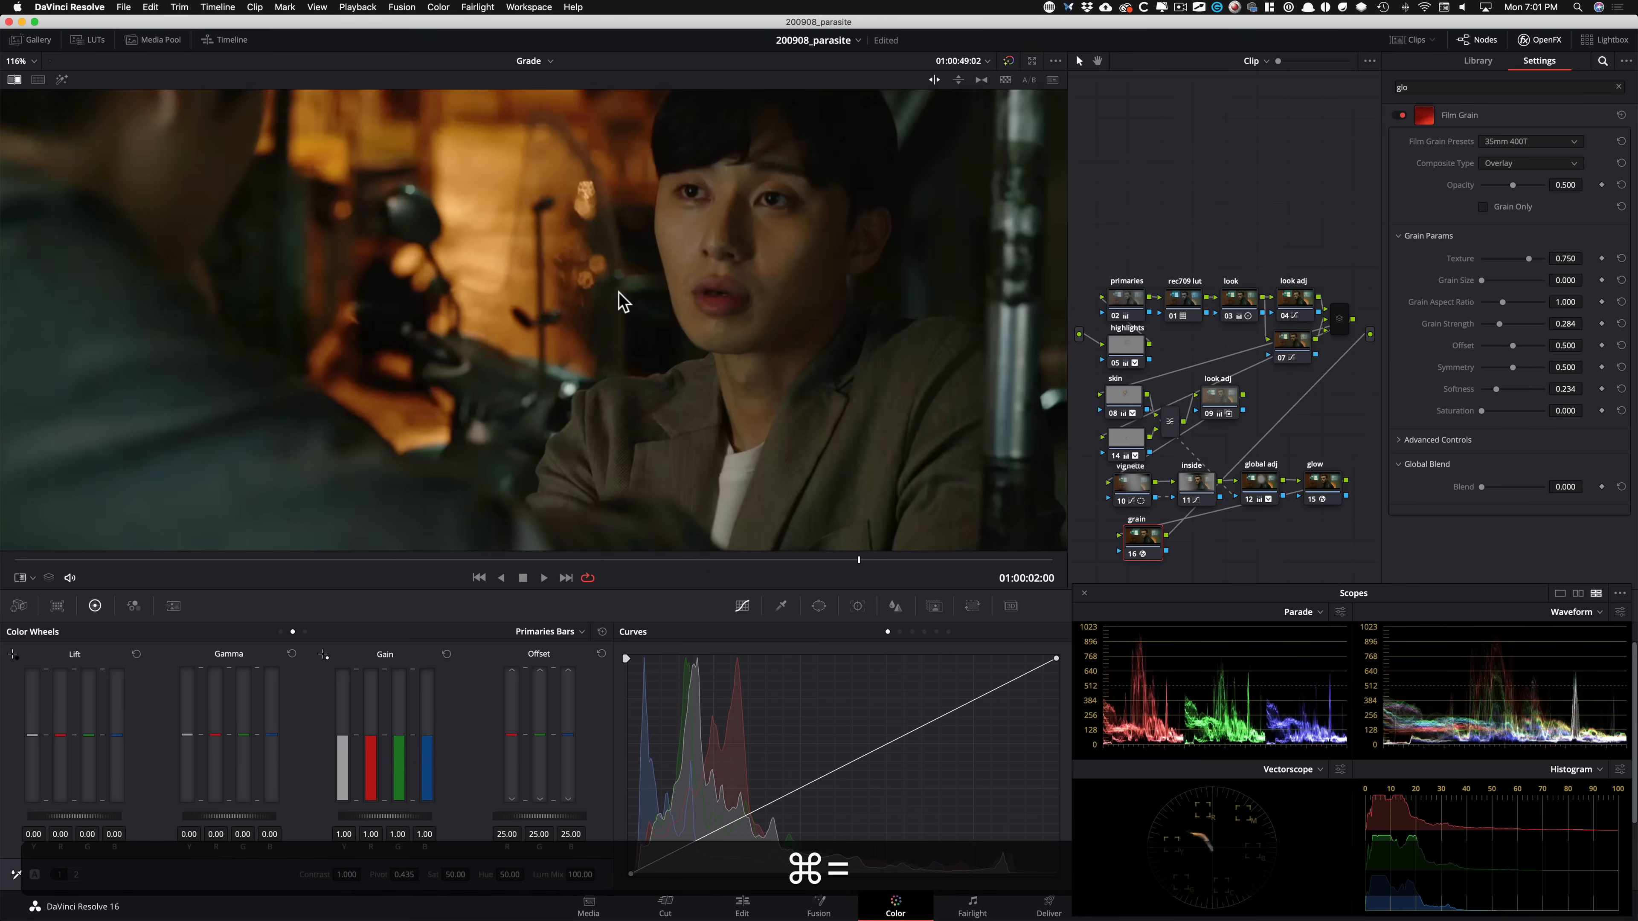
left_click_drag(685, 270, 320, 535)
left_click_drag(431, 318, 487, 533)
left_click_drag(585, 376, 584, 450)
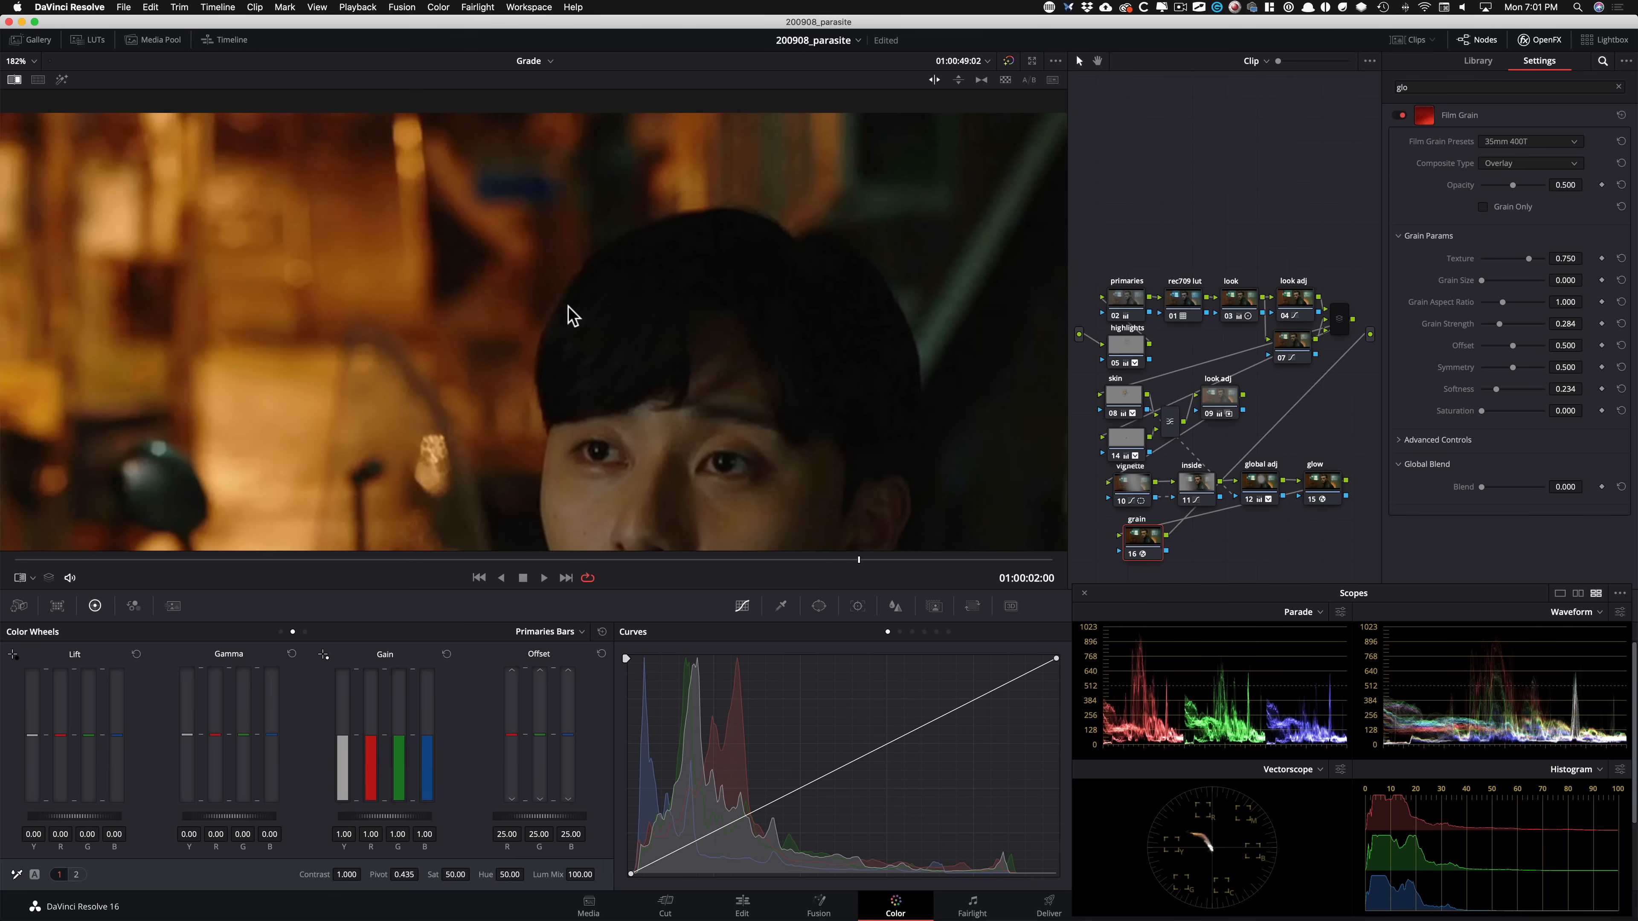
key("super+w")
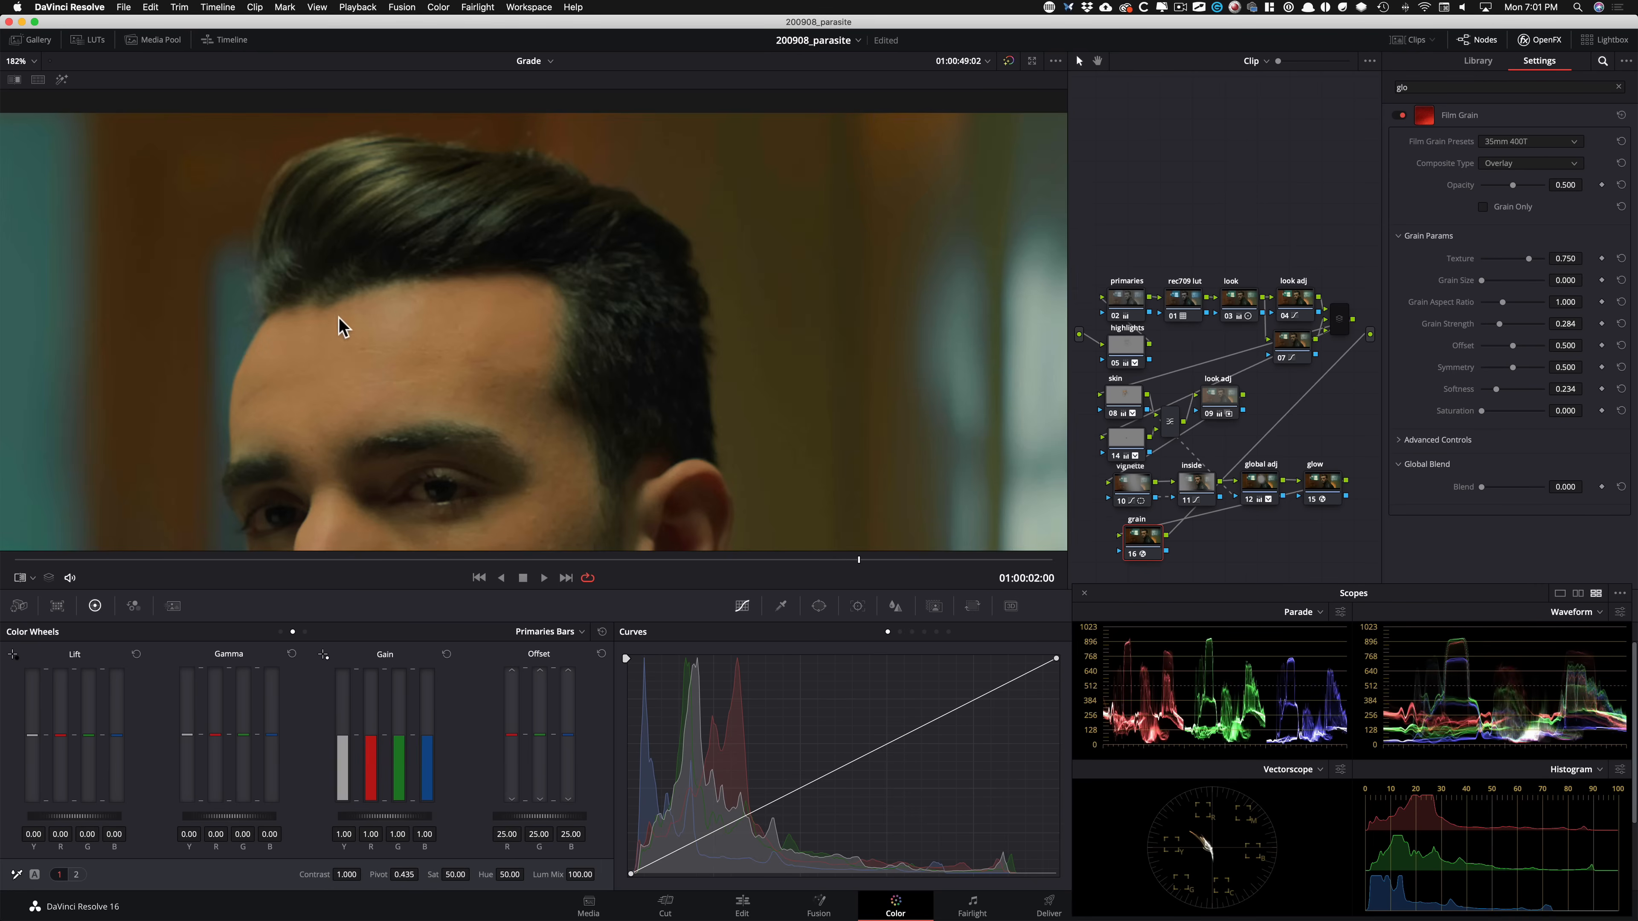
scroll(342, 325, "left", 5)
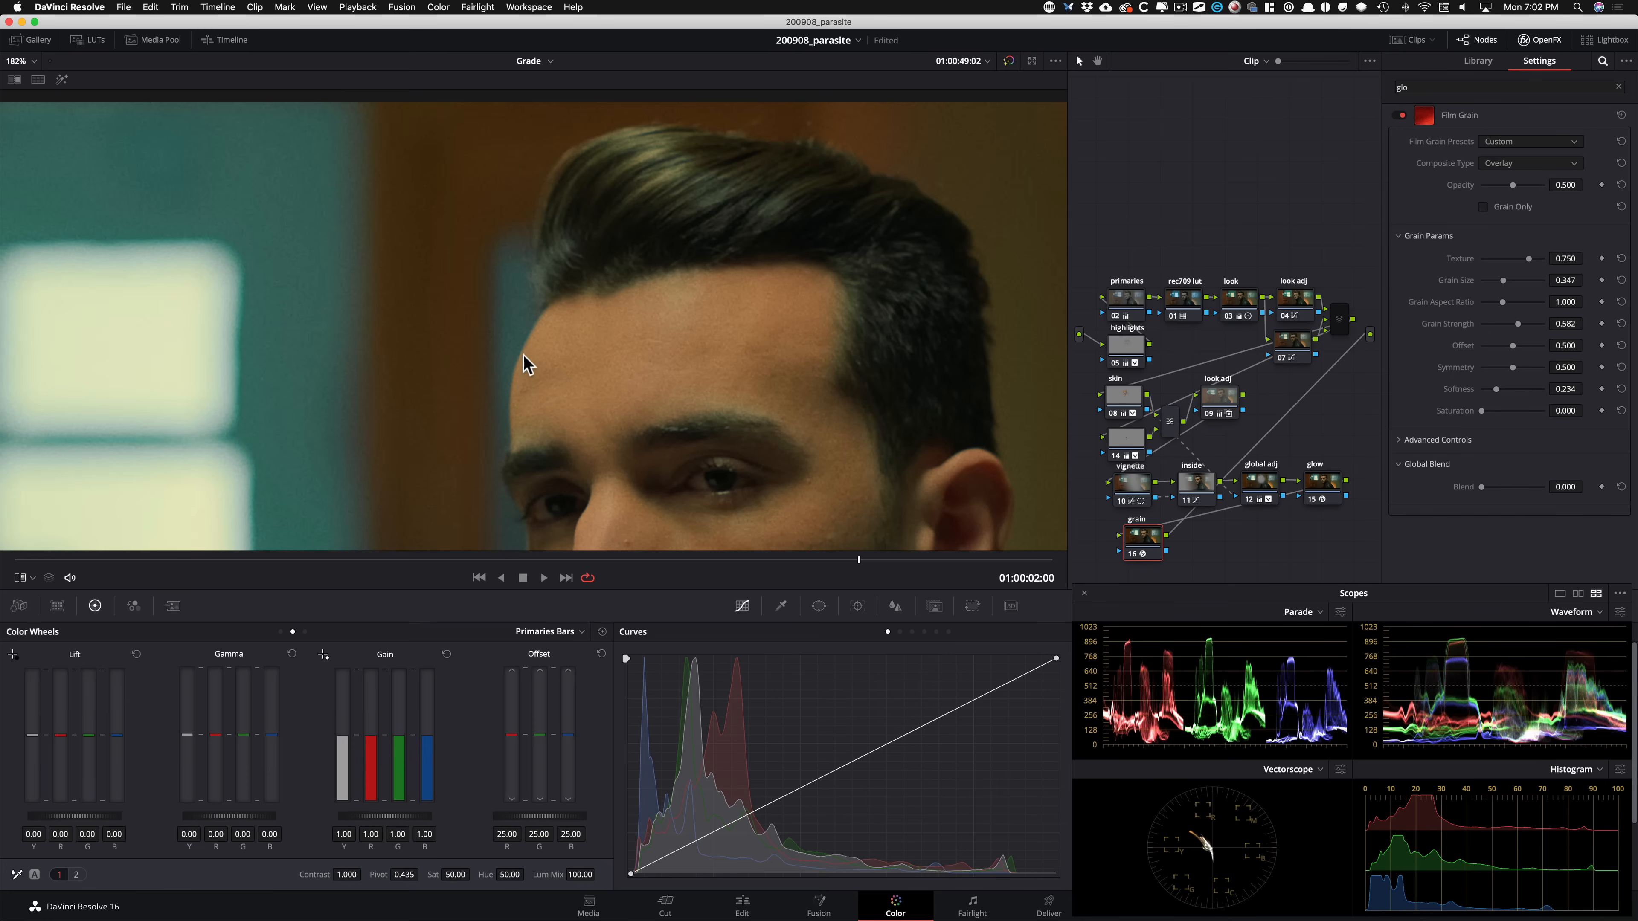
Set the grain strength to 0.474 while comparing with the reference still, and check the grain on the man's forehead.
key("super+w")
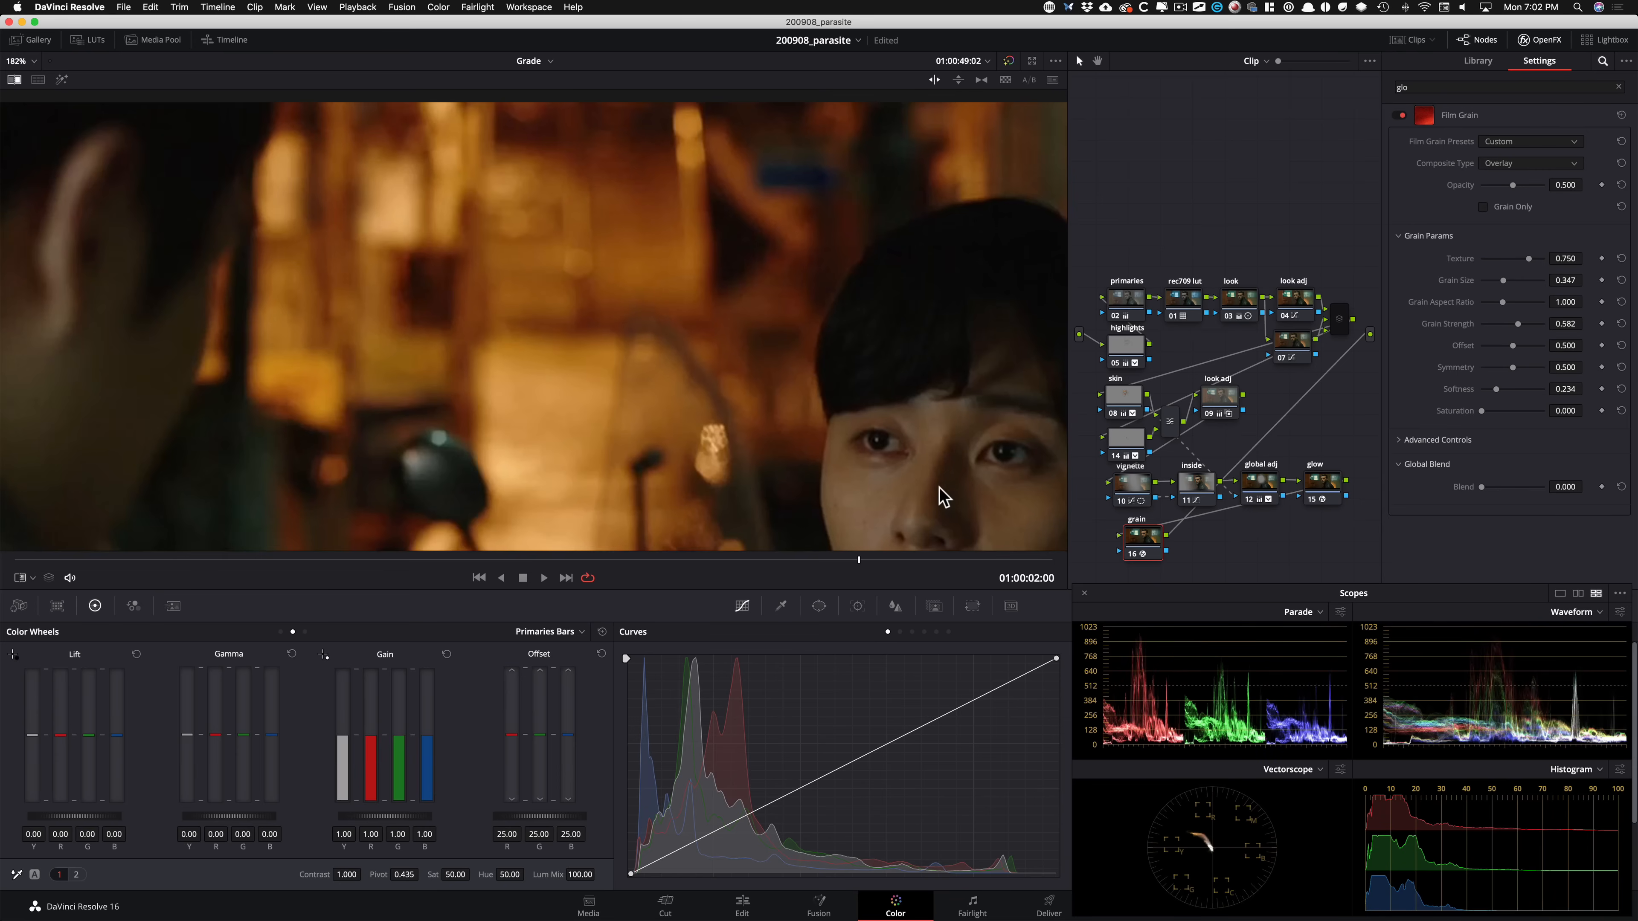
left_click_drag(922, 442, 748, 319)
key("super+w")
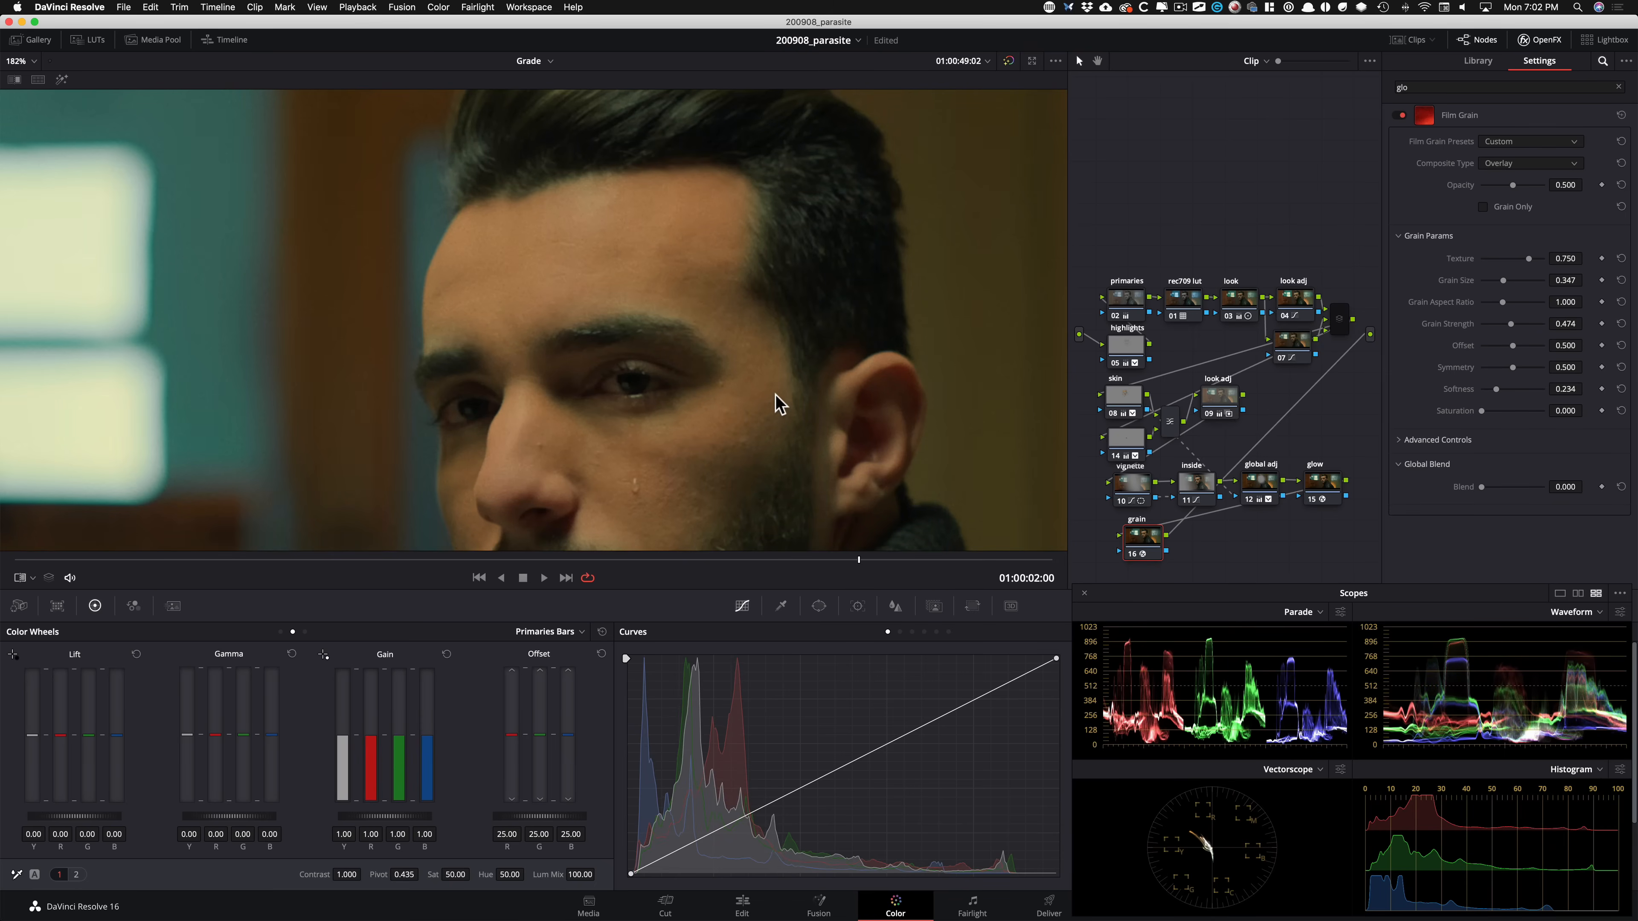
left_click_drag(339, 381, 426, 422)
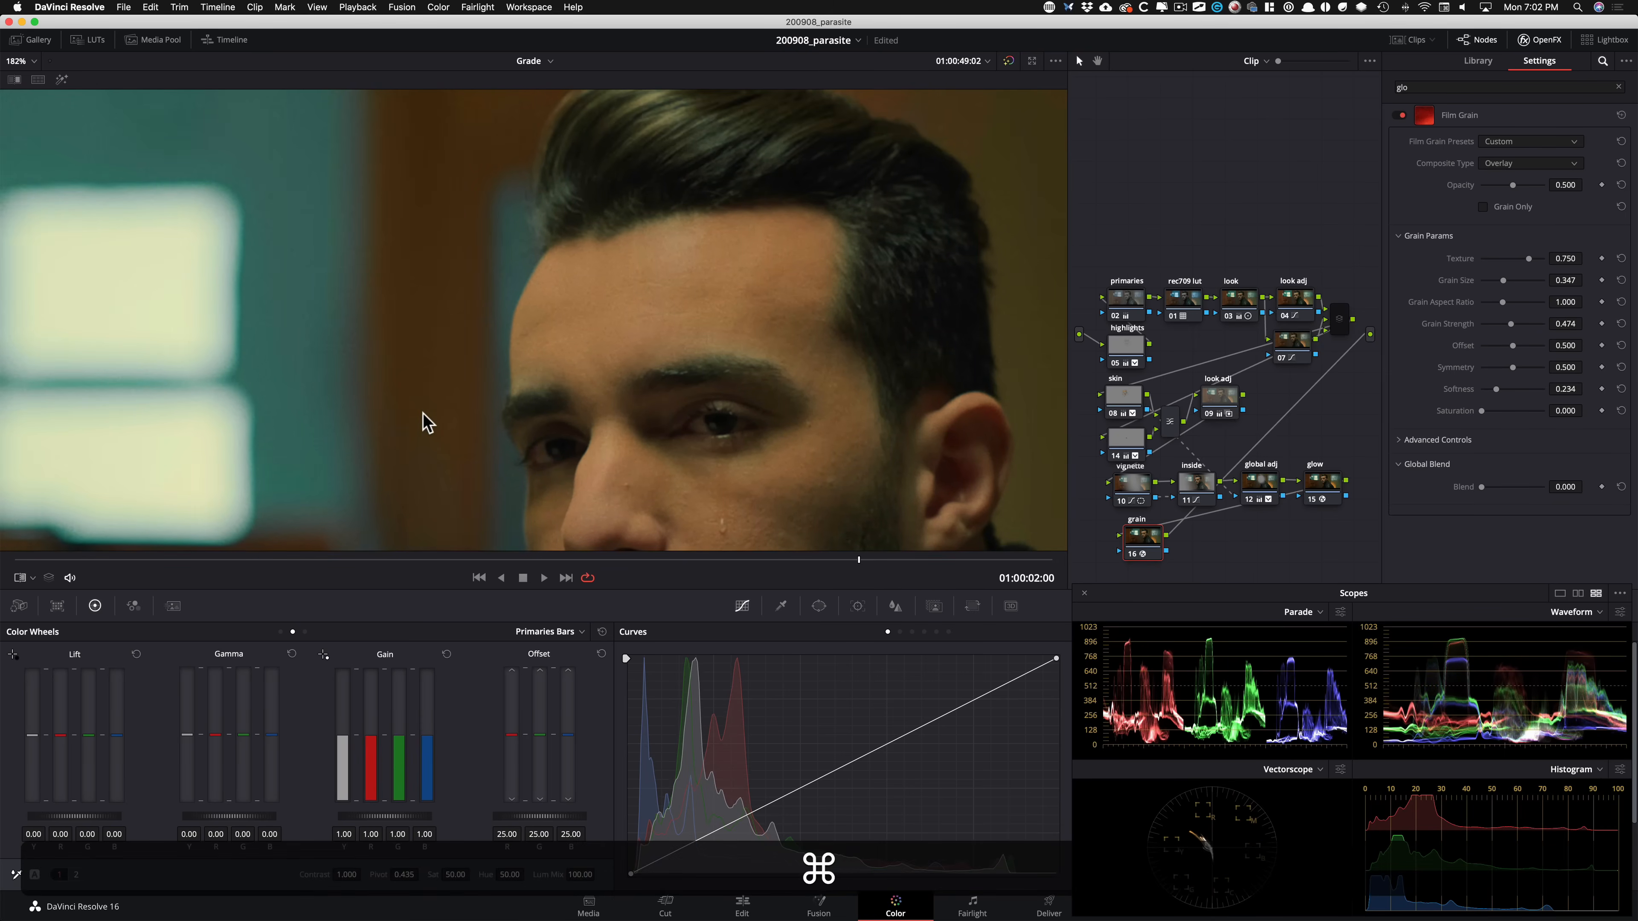
key("super+equal")
key("super+equal")
left_click_drag(540, 391, 634, 431)
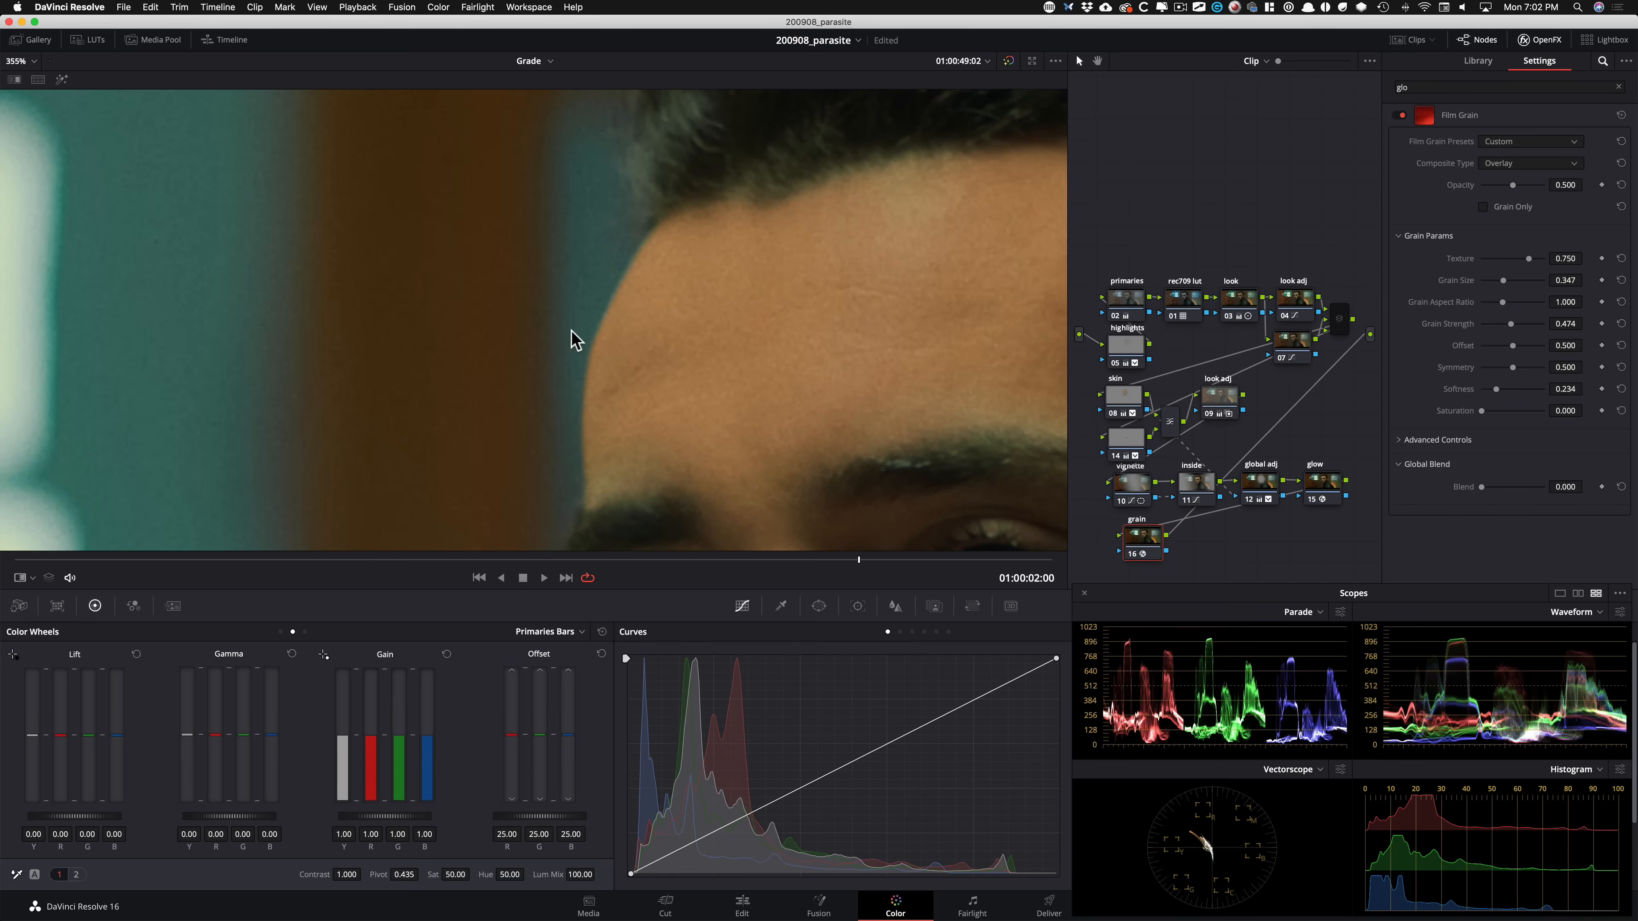
key("shift+z")
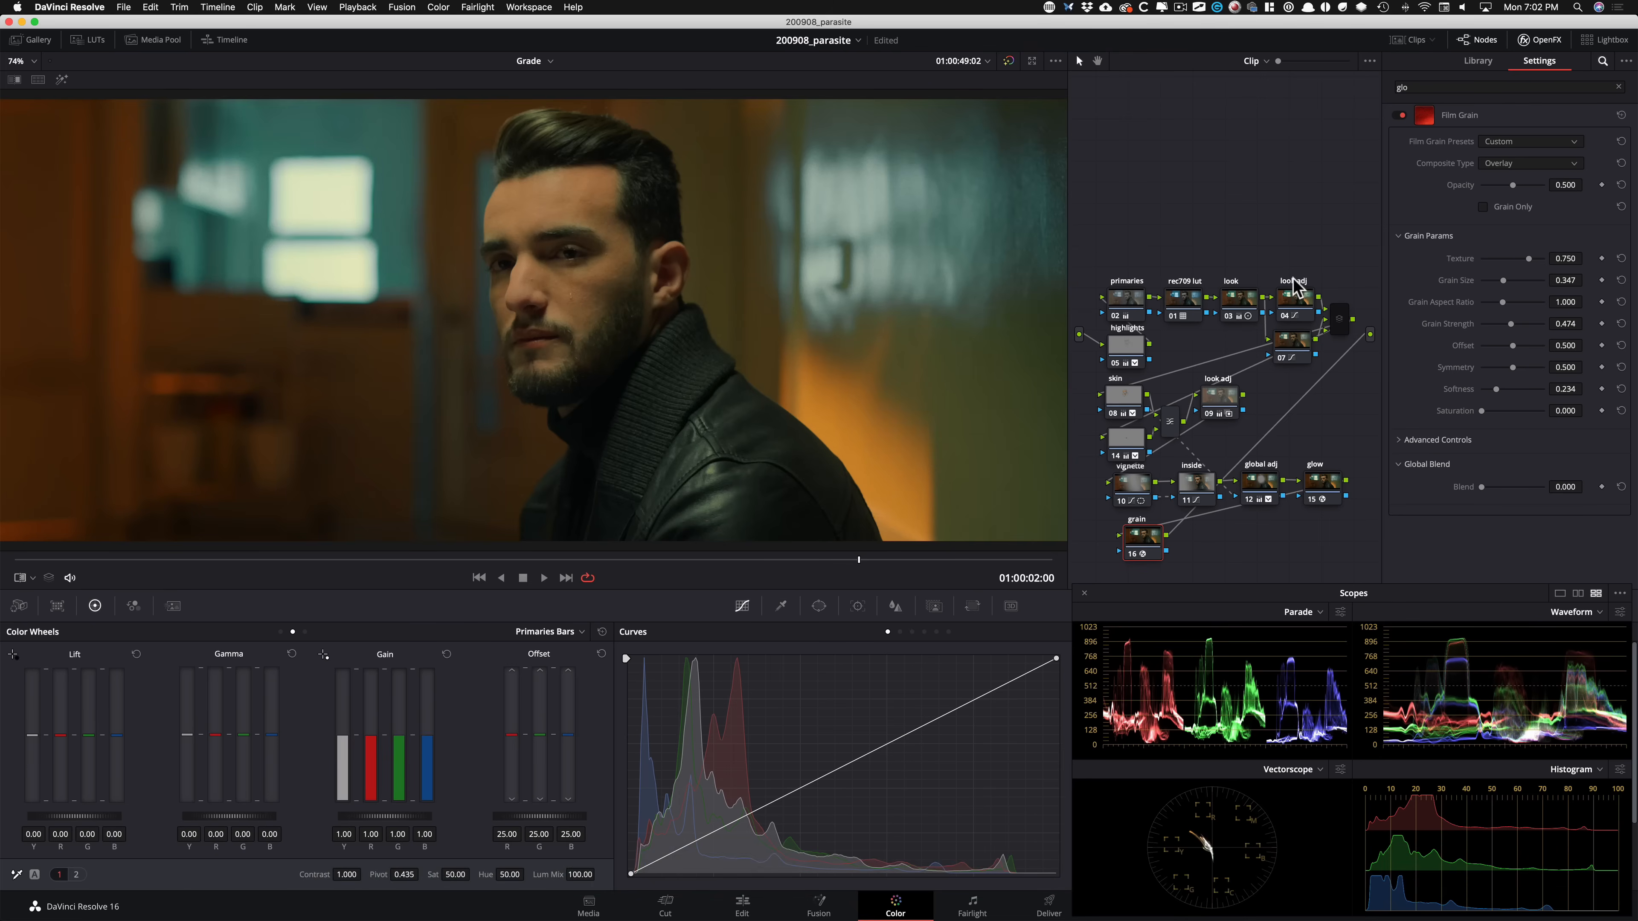
Compare the finished grade with the reference still by wipe and side by side, and nudge the grain node into line.
key("super+w")
key("super+w")
key("super+w")
key("super+w")
key("super+w")
key("super+w")
key("super+w")
left_click(38, 79)
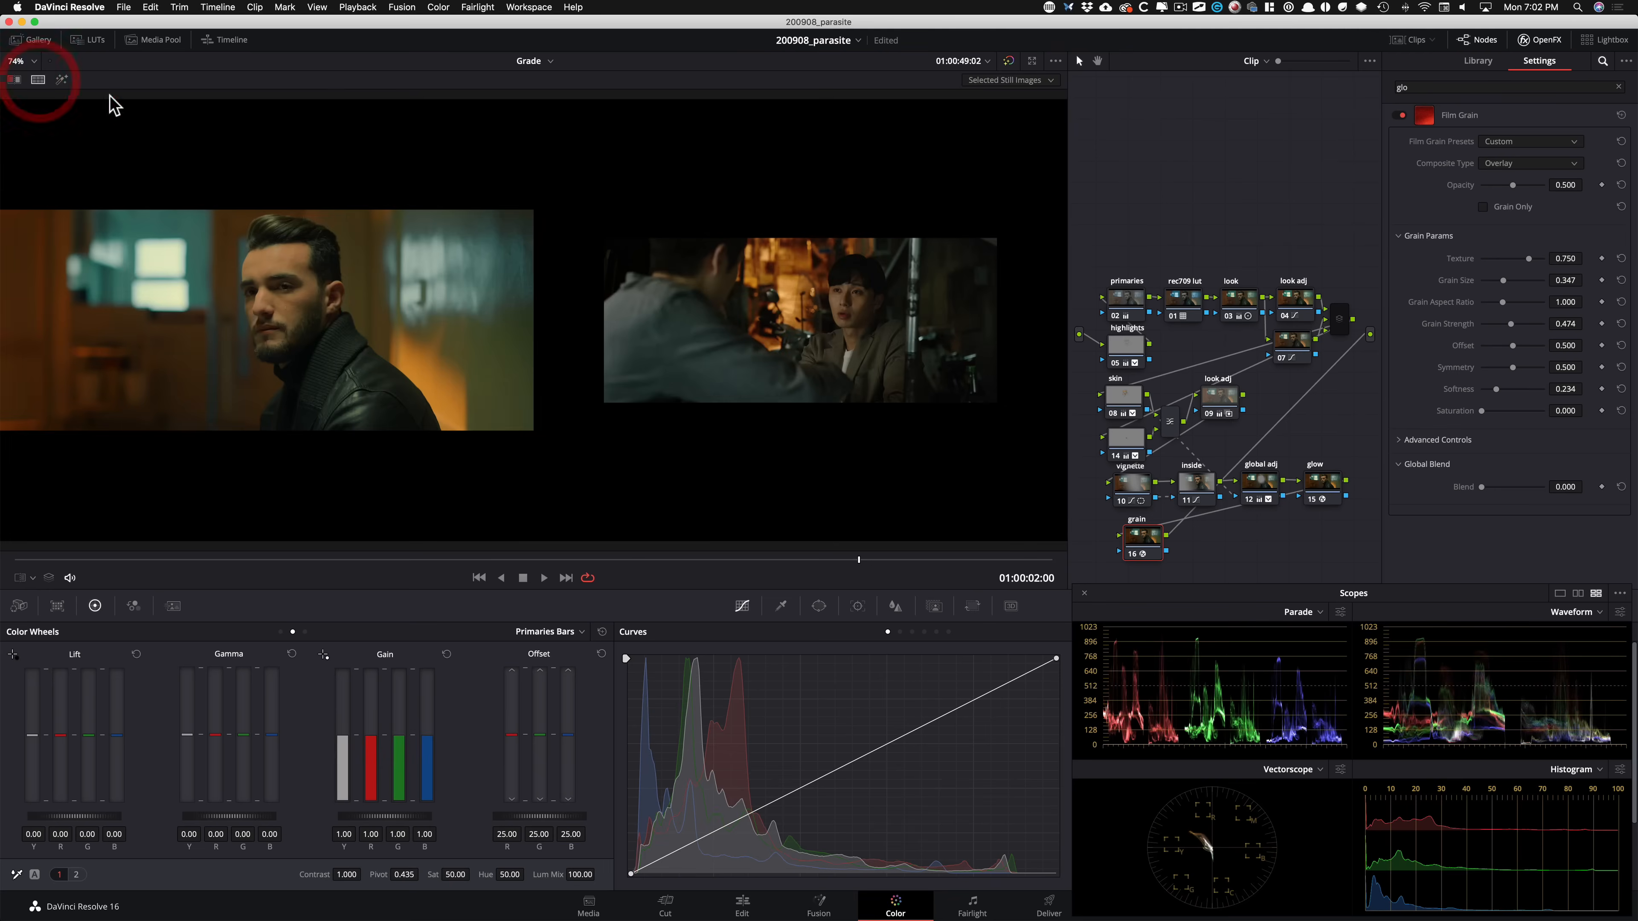
left_click_drag(1144, 543, 1135, 540)
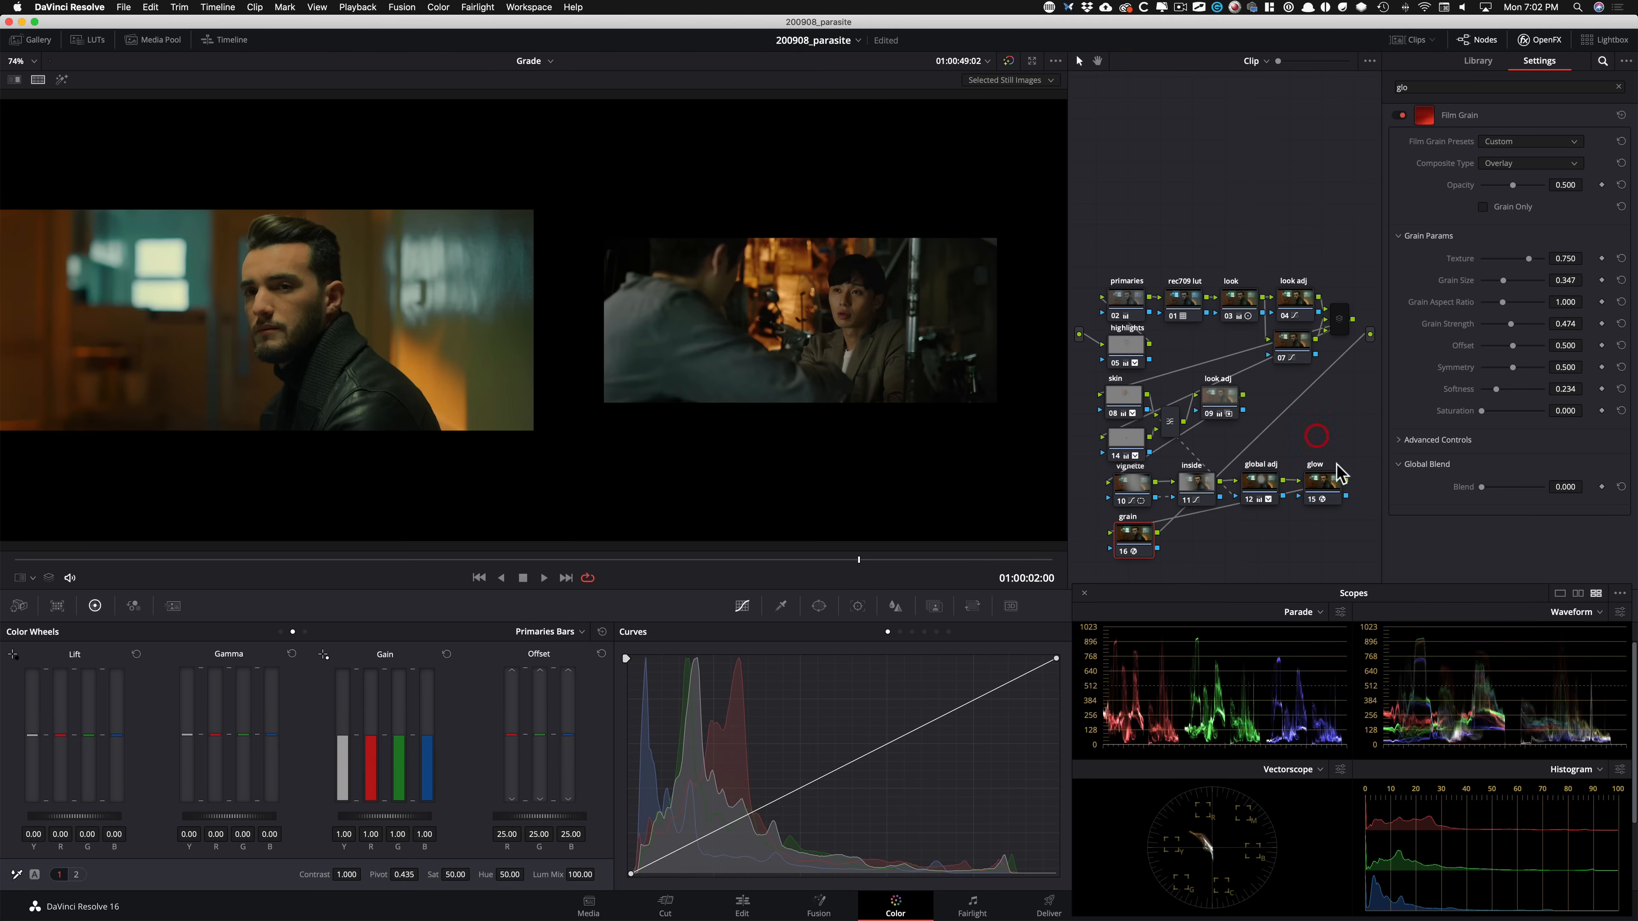
Refine the skin node against the reference wipe with gain at Y 0.93, R 0.95, G 0.89, B 0.90 and saturation 56.53, toggling it to compare.
left_click(1127, 403)
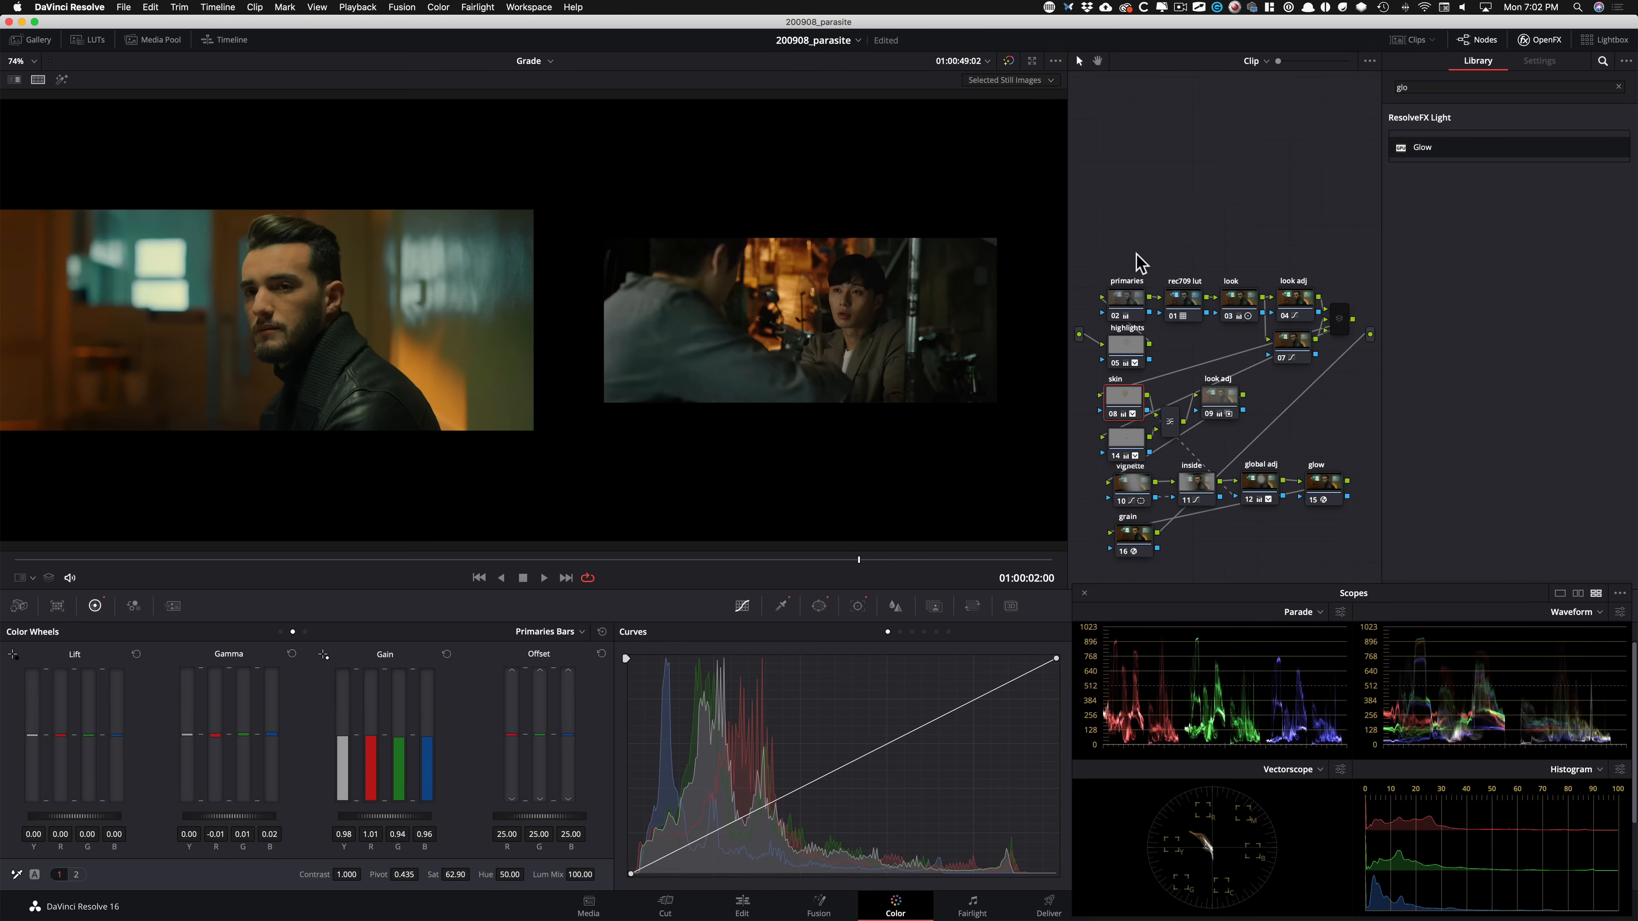
key("super+alt+w")
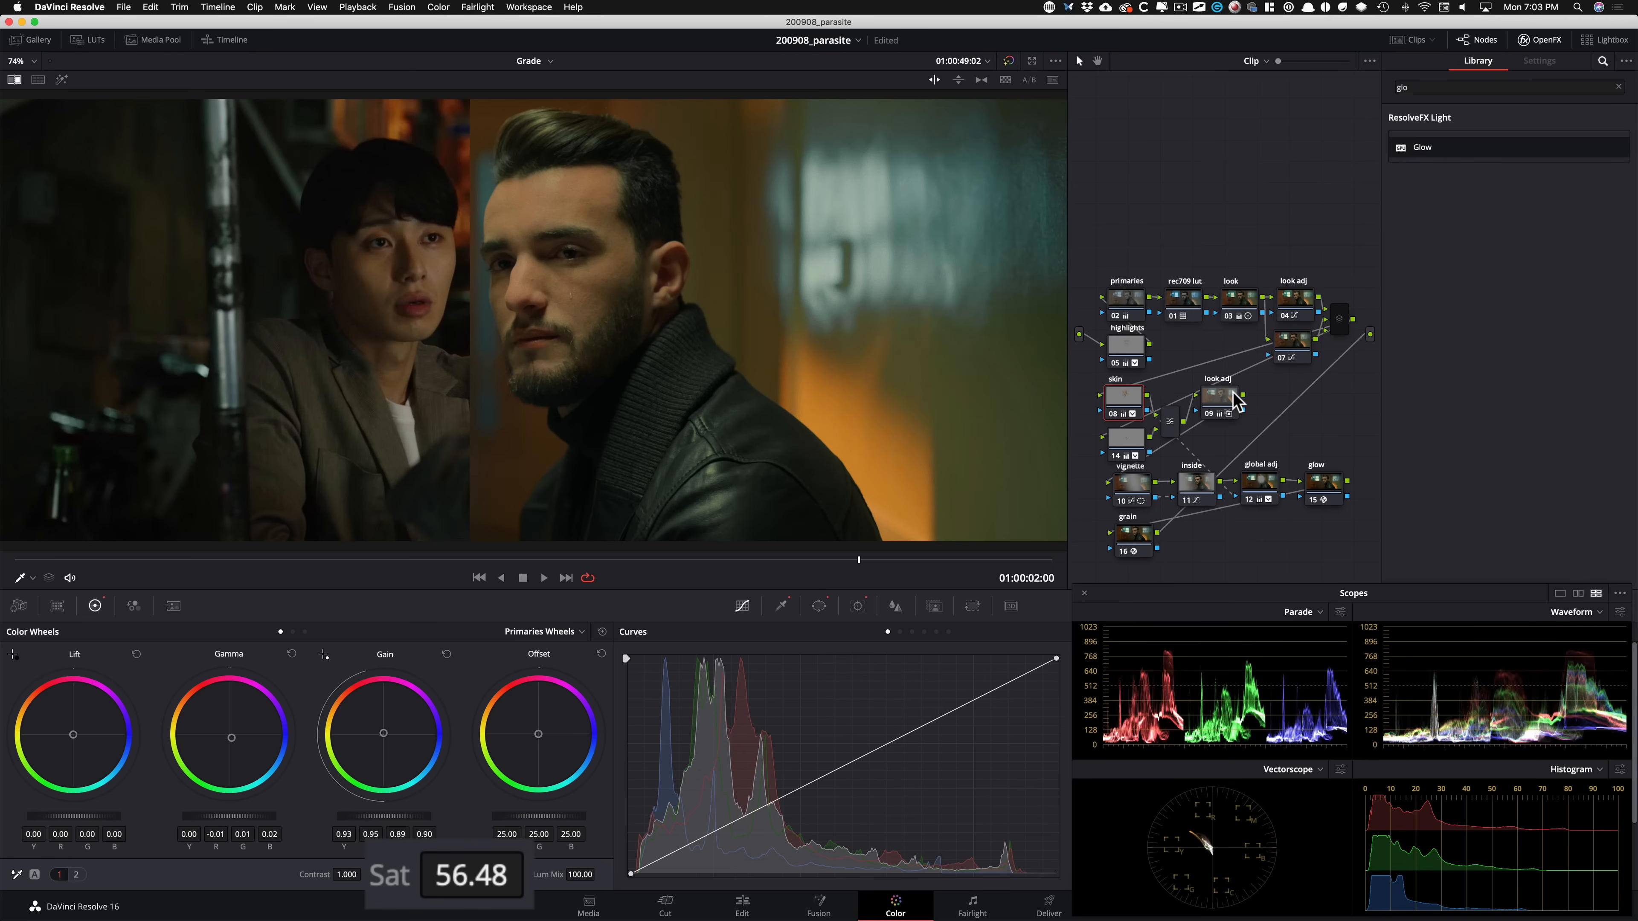
key("super+d")
key("super+d")
key("super+d")
key("super+d")
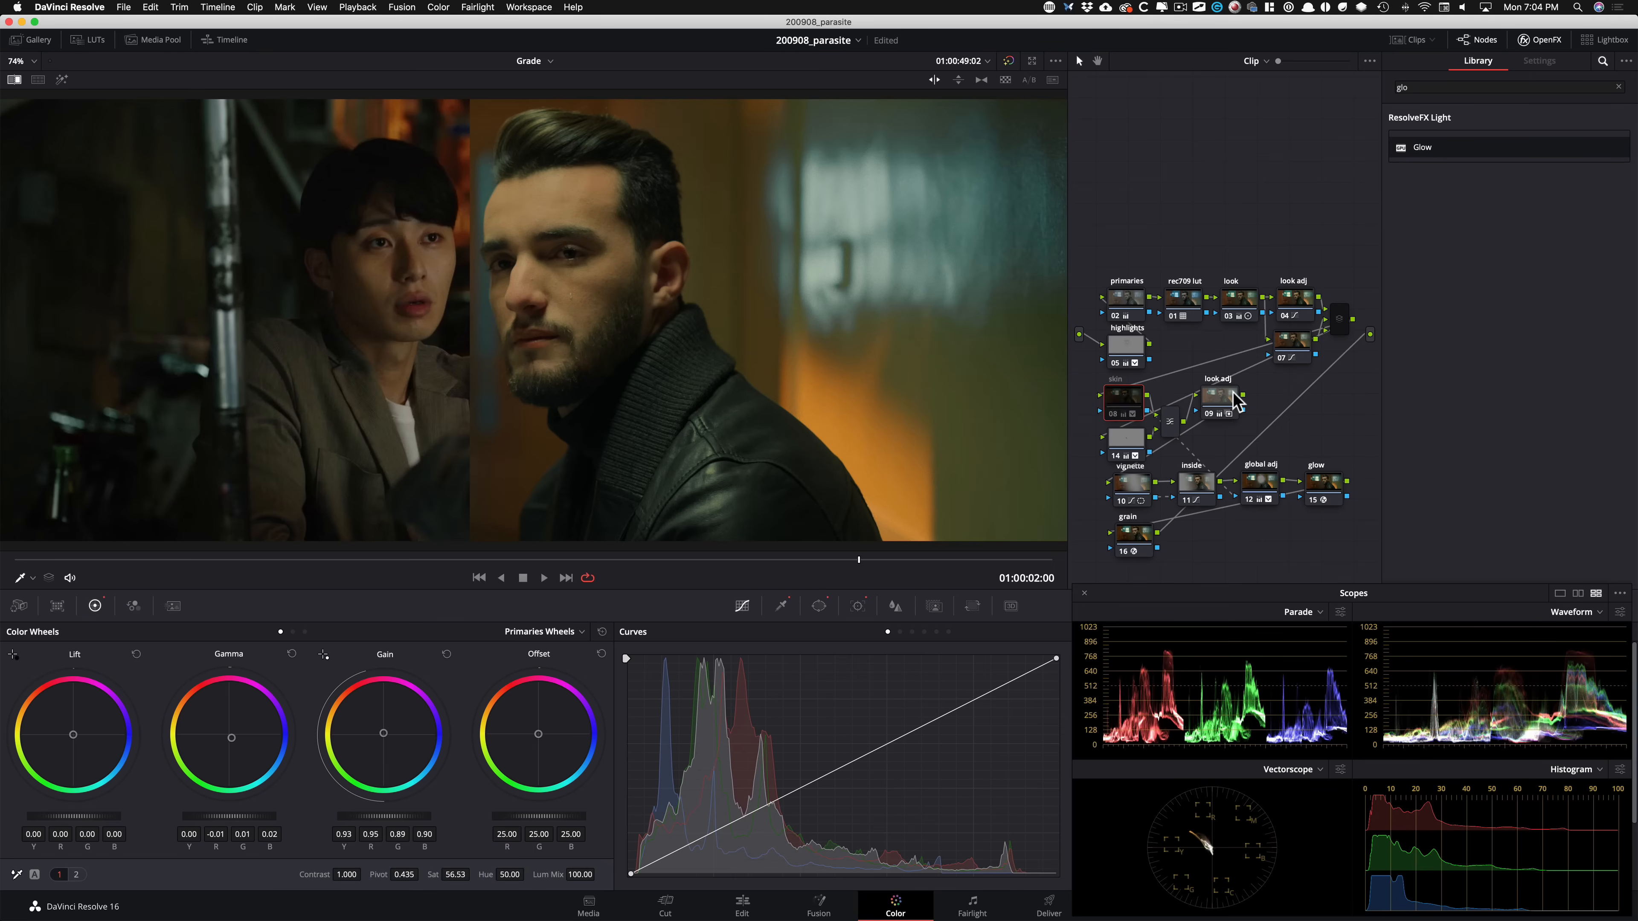
key("super+d")
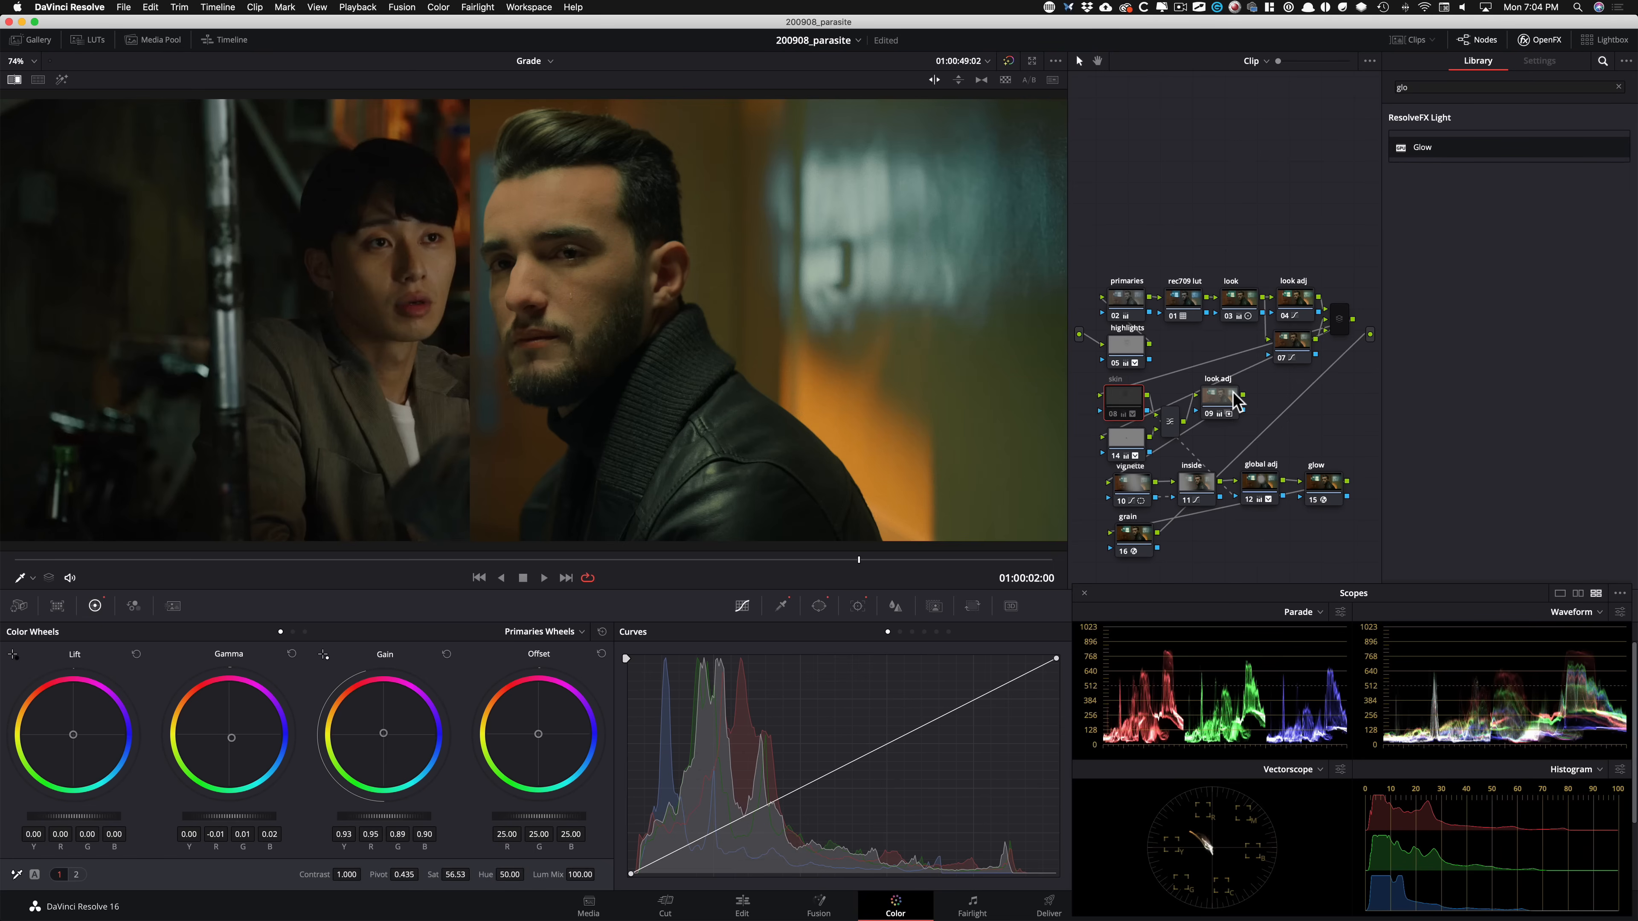
key("super+d")
Compare the refined skin tone with the reference still by moving the wipe, and show the two side by side.
left_click_drag(742, 426, 1161, 355)
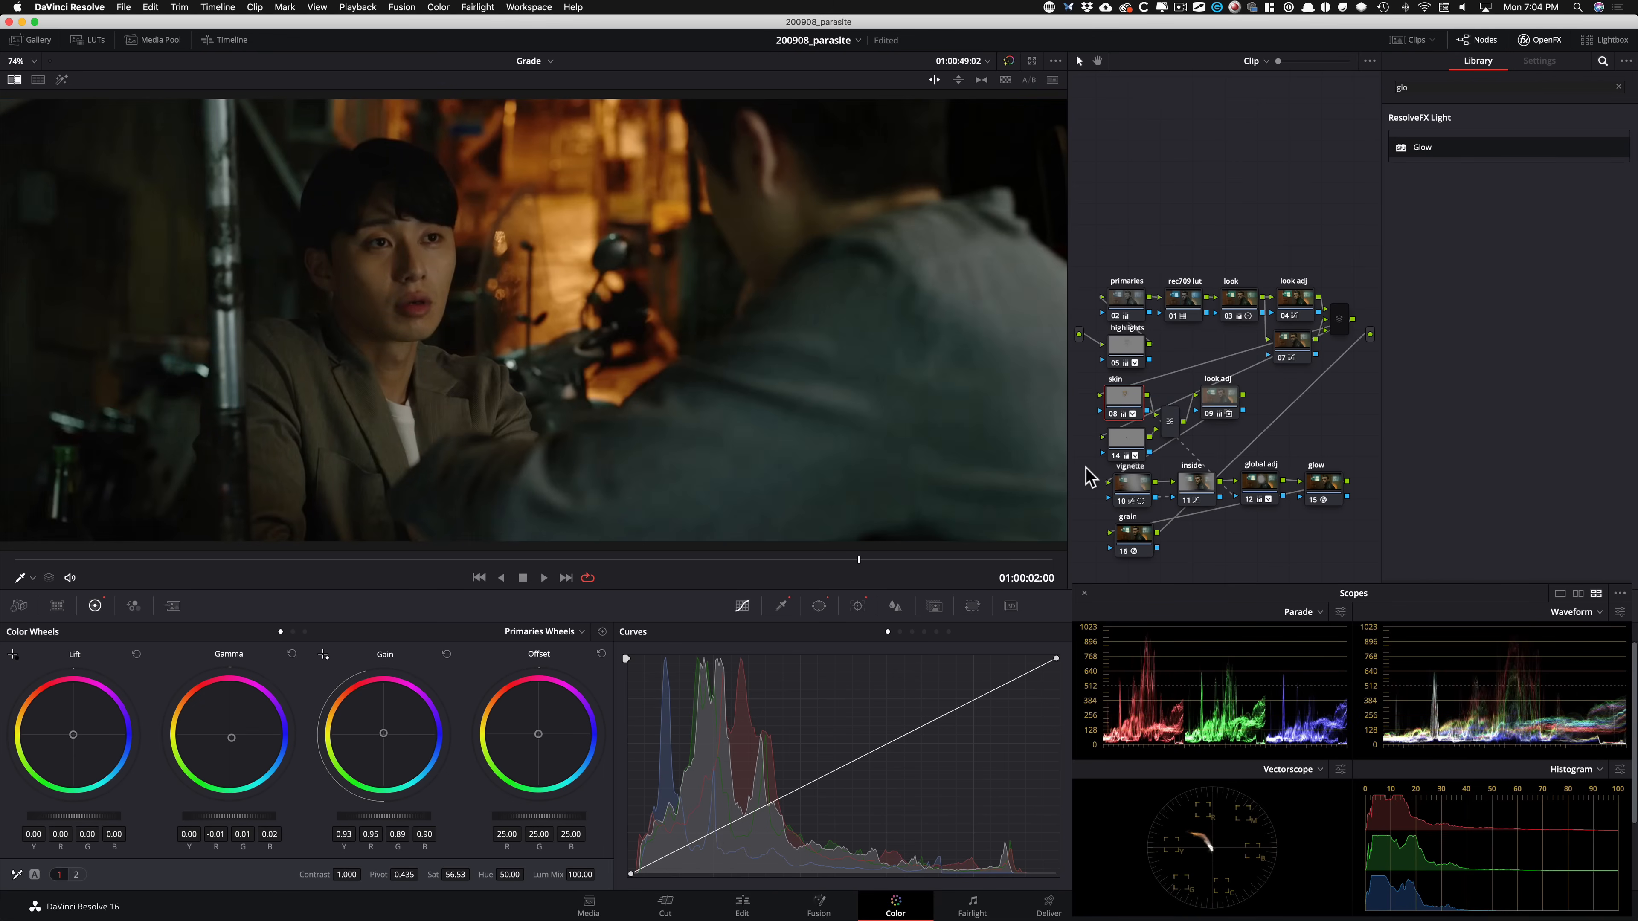
key("alt+shift+z")
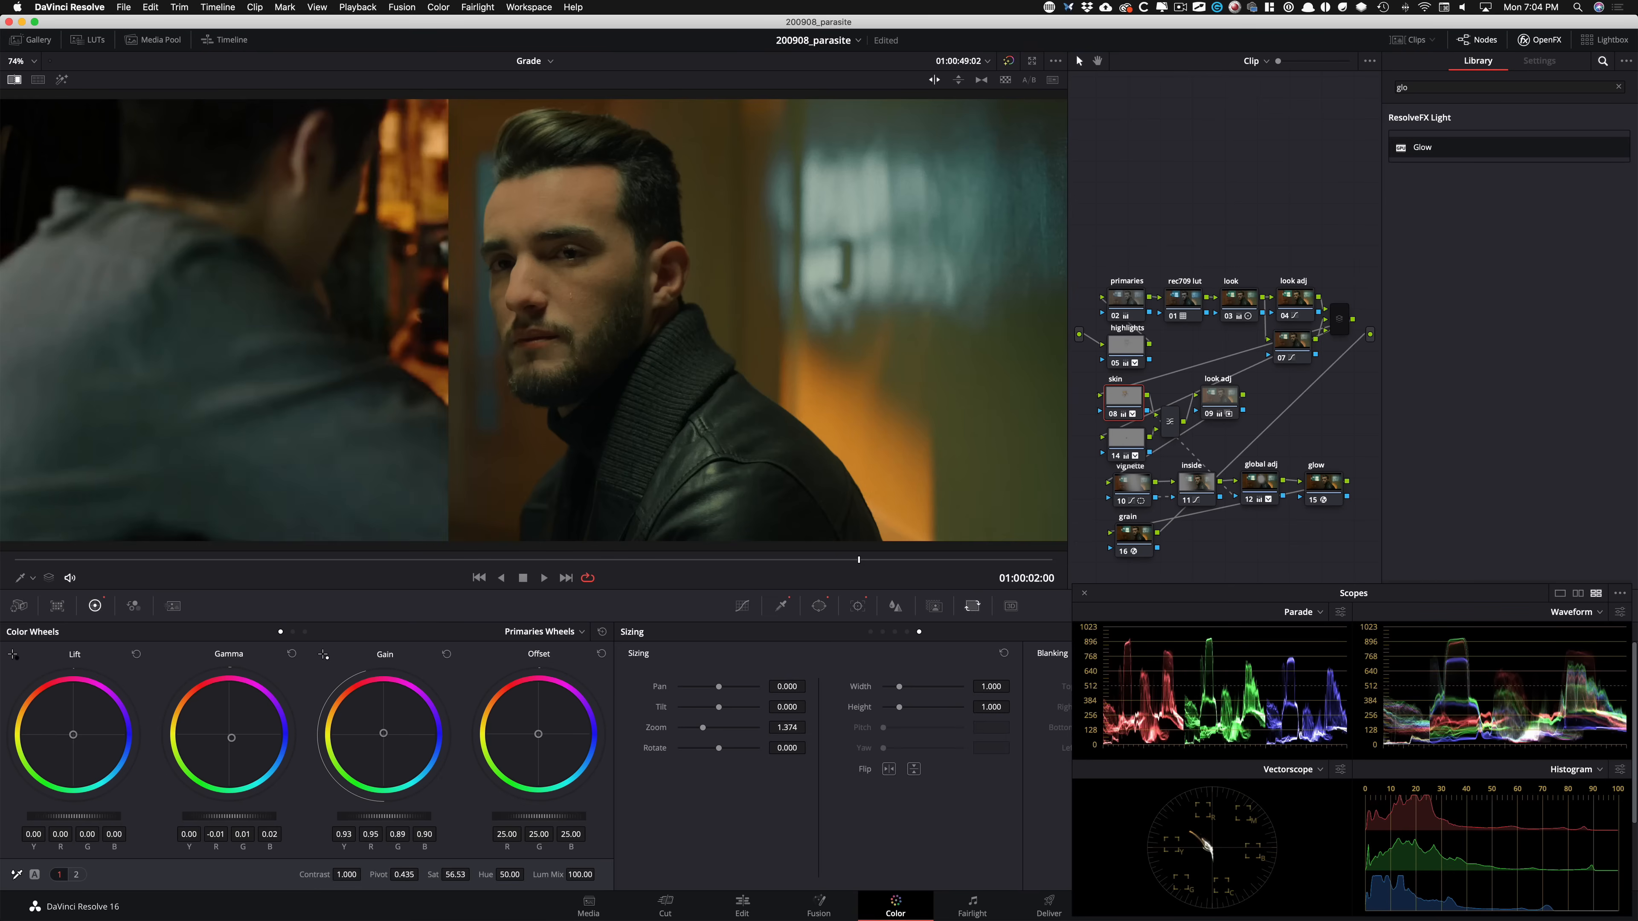
left_click(38, 81)
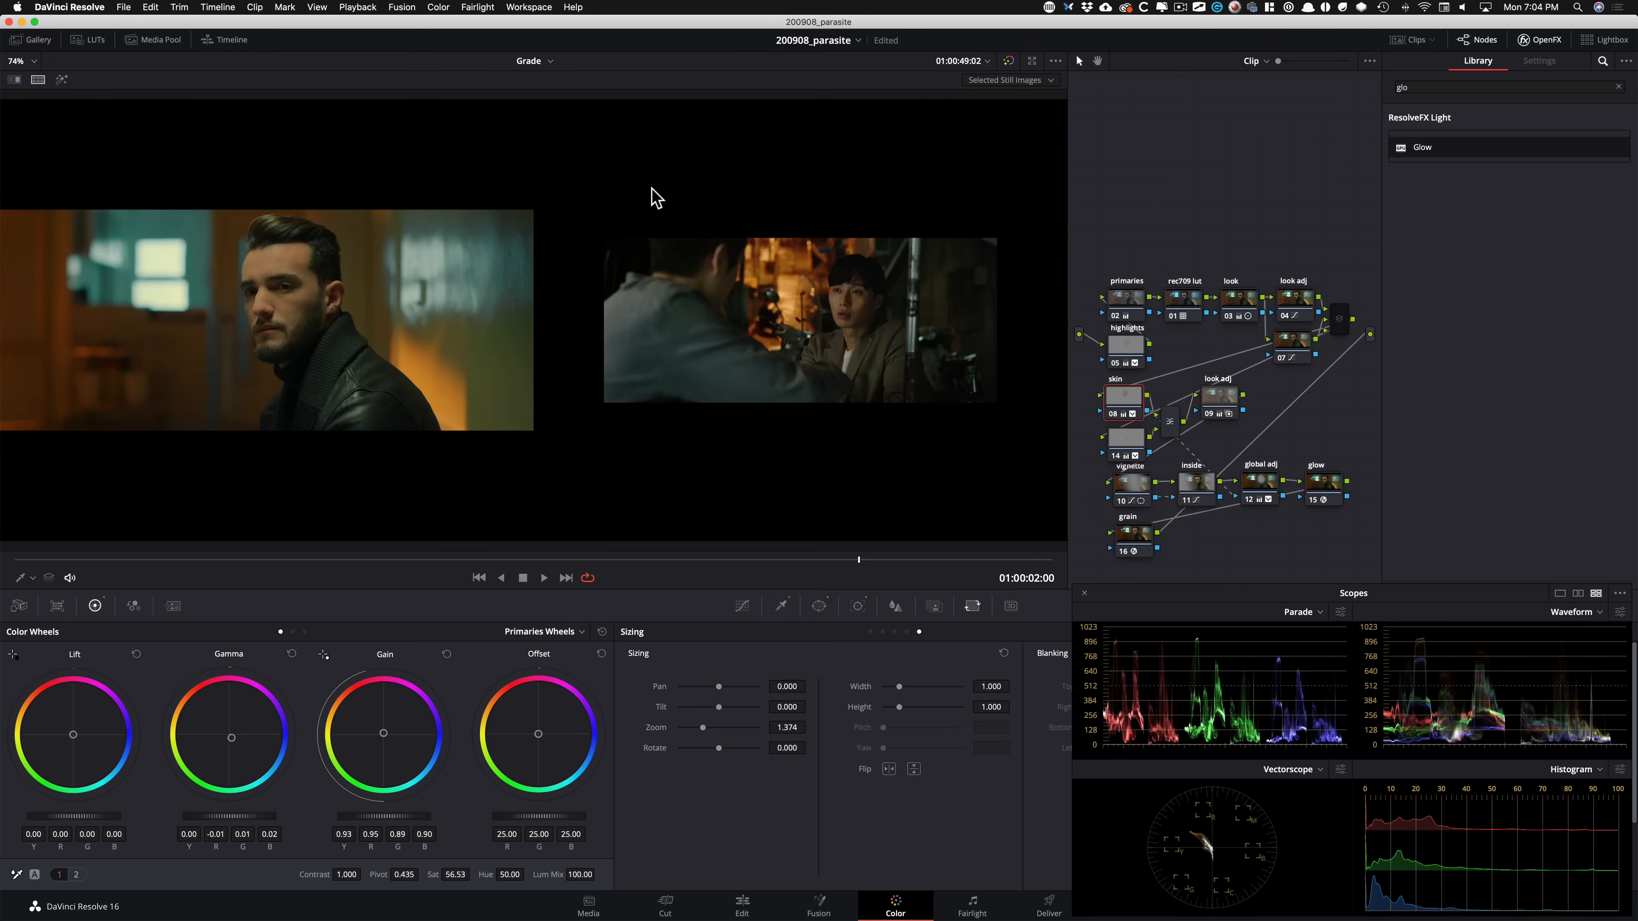
Disable all grade nodes to show the ungraded log clip, hide the effects library and enlarge the viewer.
left_click_drag(1120, 242, 1364, 554)
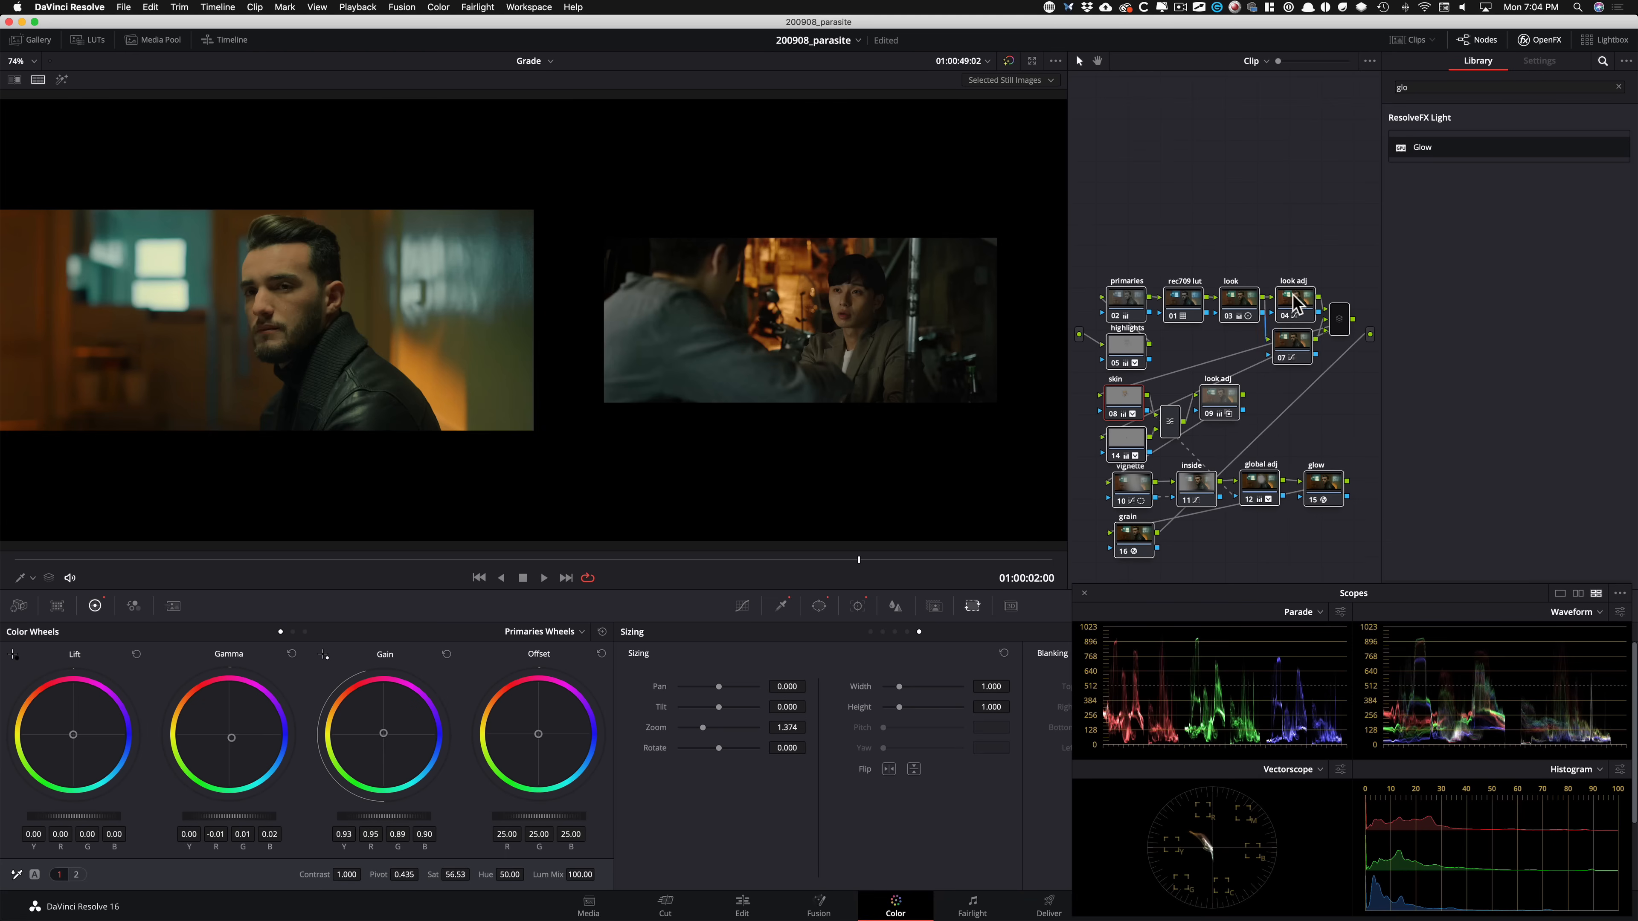
key("ctrl+d")
left_click(1540, 40)
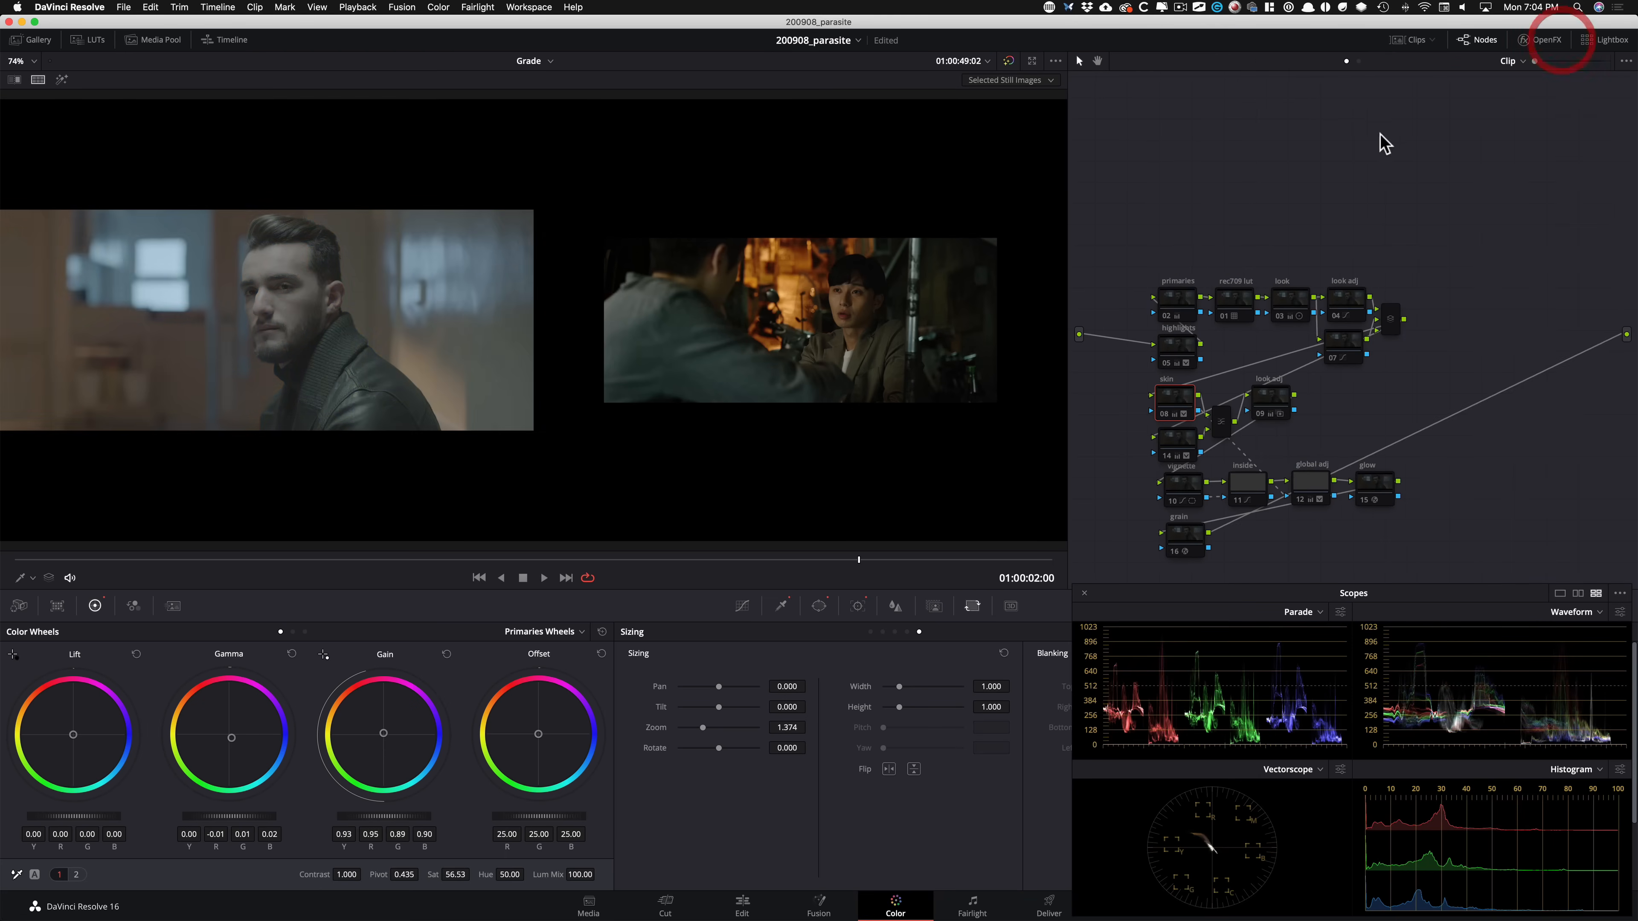
left_click_drag(1068, 182, 1413, 145)
key("super+equal")
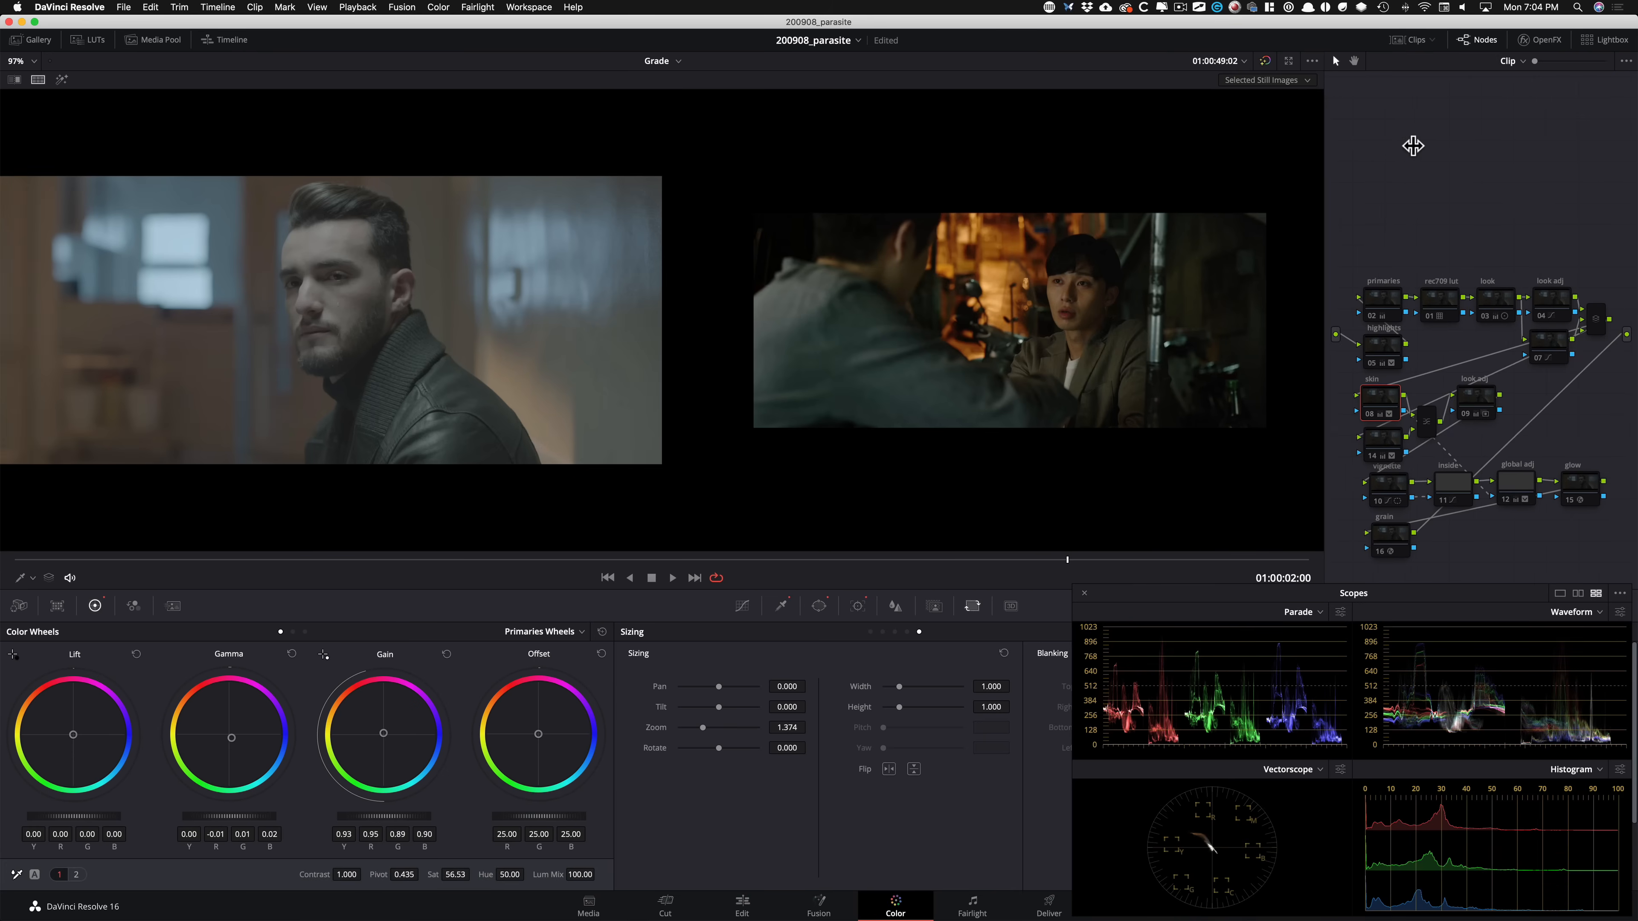
Re-enable the rec709 lut and primaries nodes one after the other to review the base grade.
left_click(1391, 244)
left_click(1438, 301)
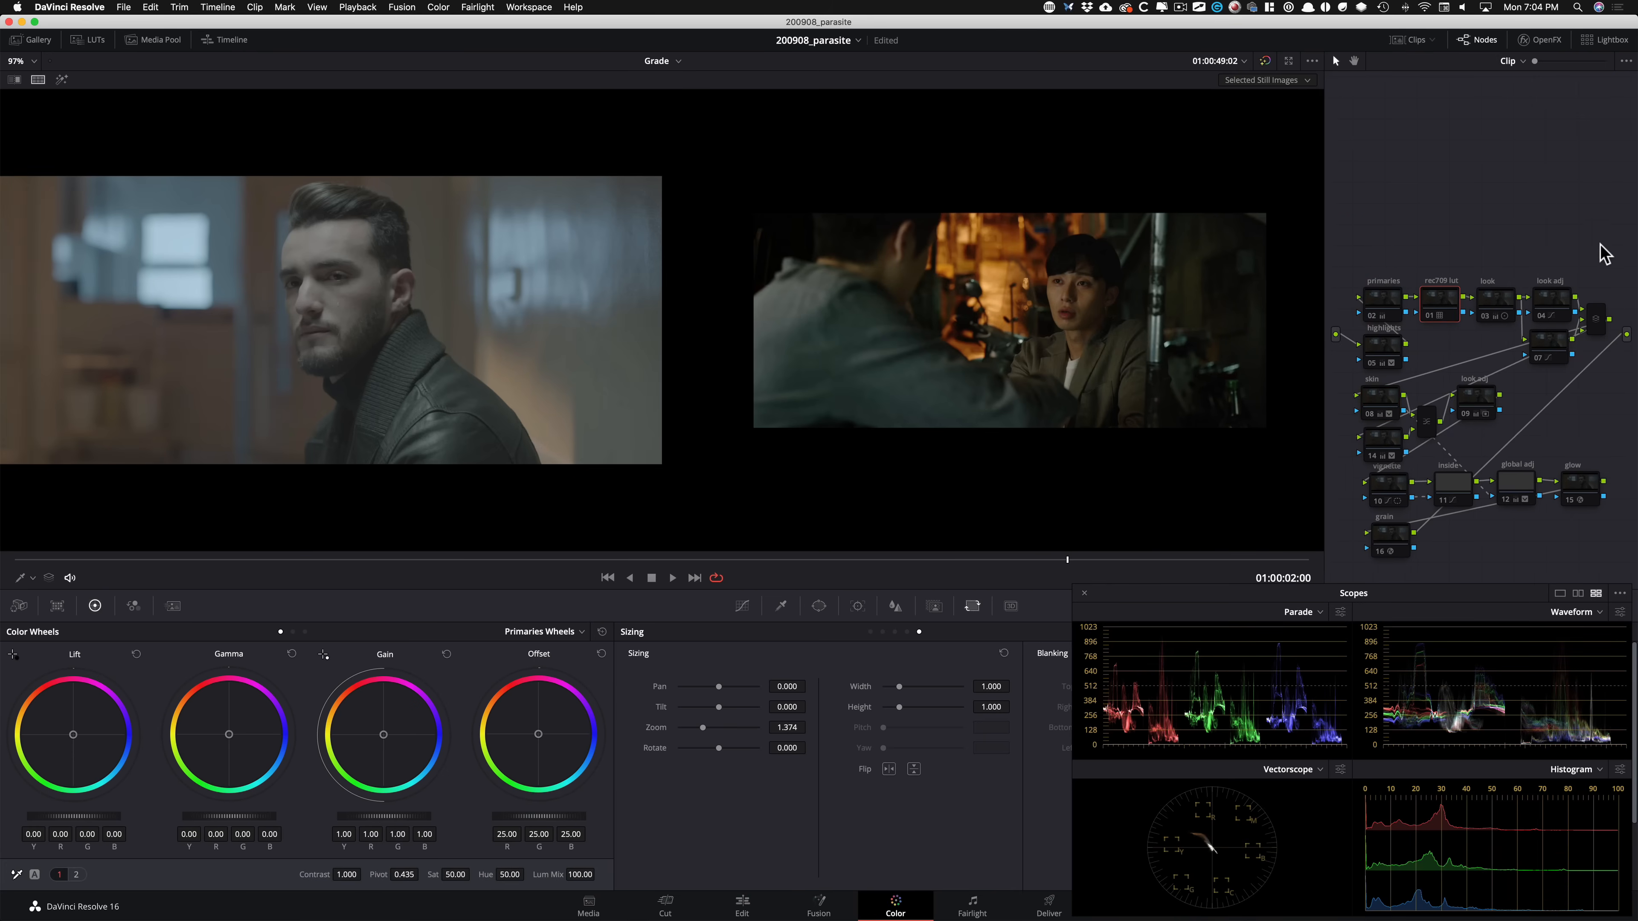
key("ctrl+d")
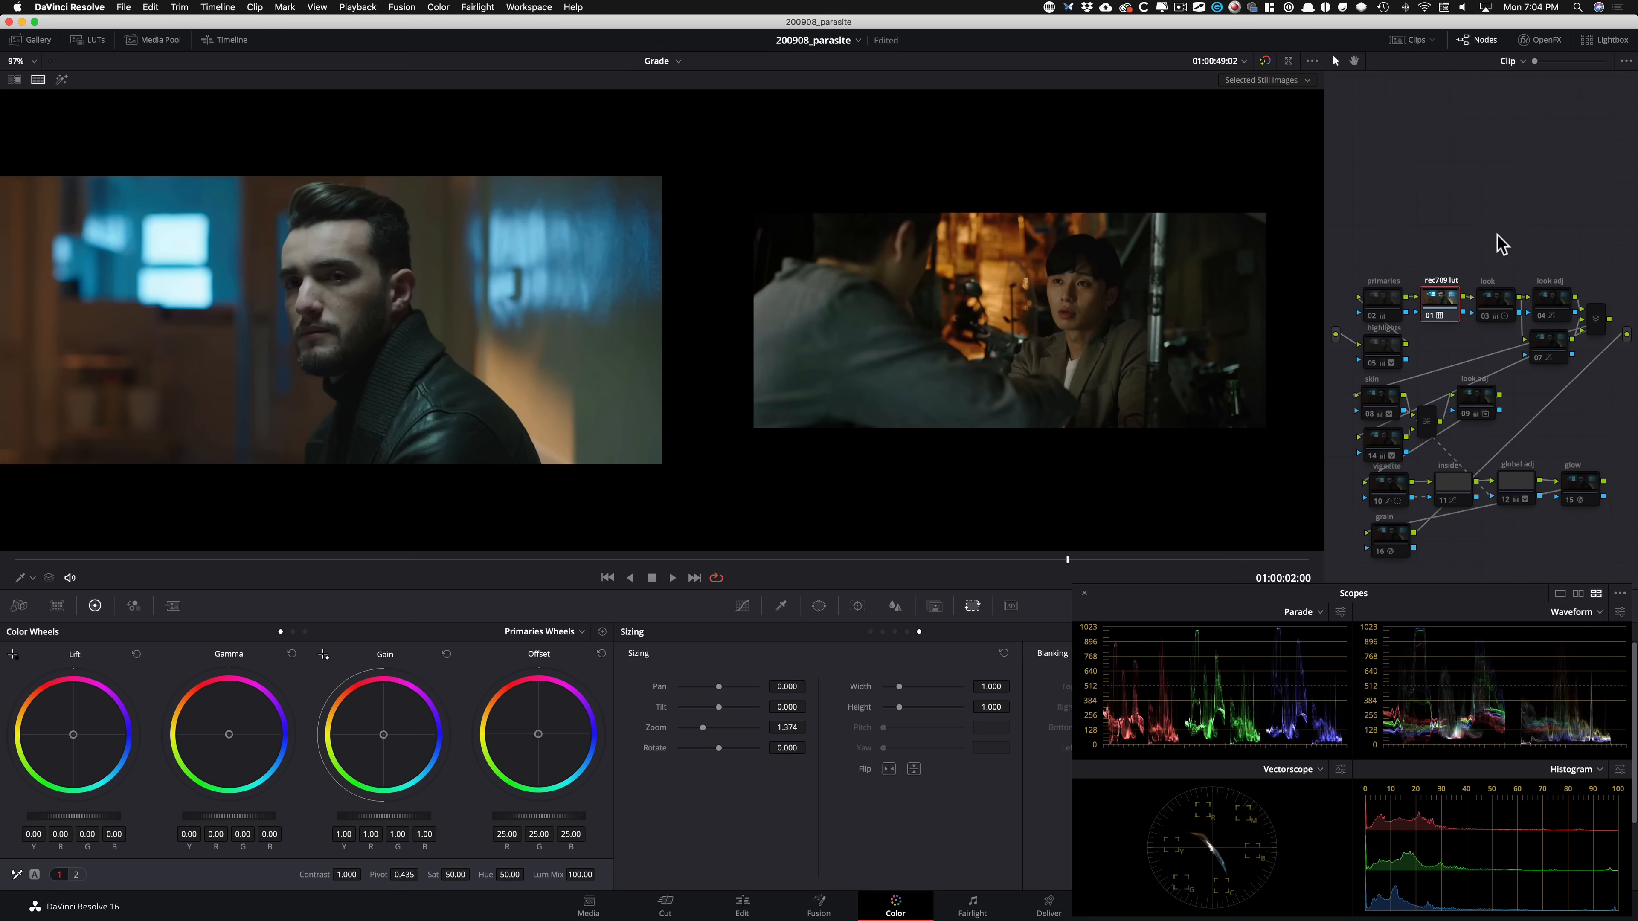
left_click(1376, 303)
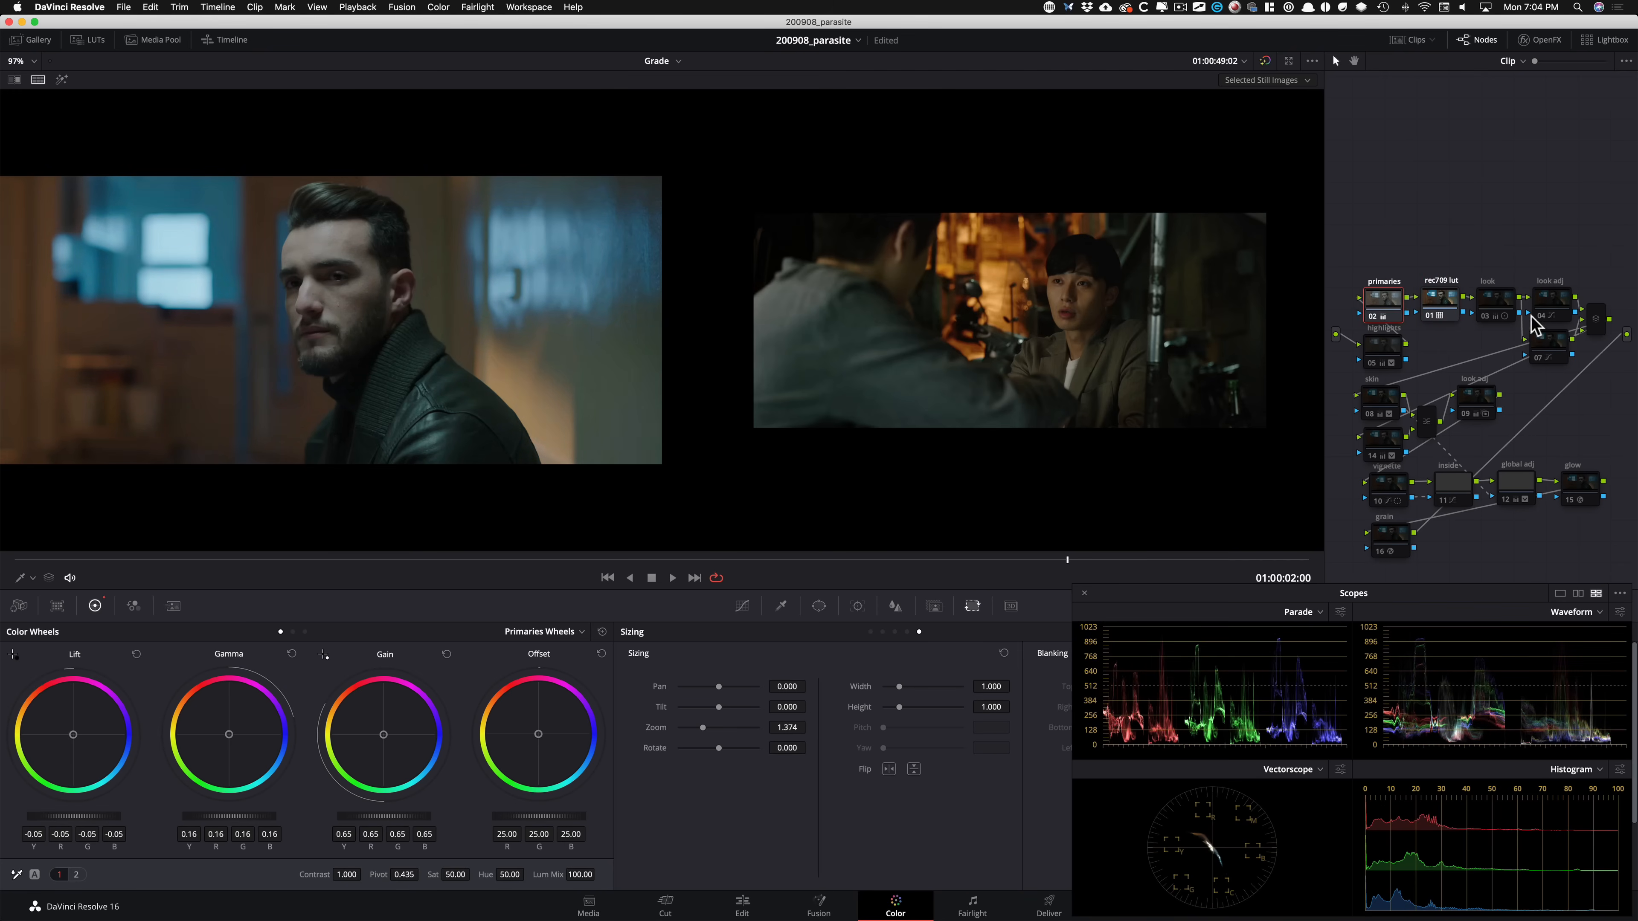
Re-enable the look node, look adj node 04 and node 07 in turn, checking the look adj node's custom curve.
left_click(1485, 303)
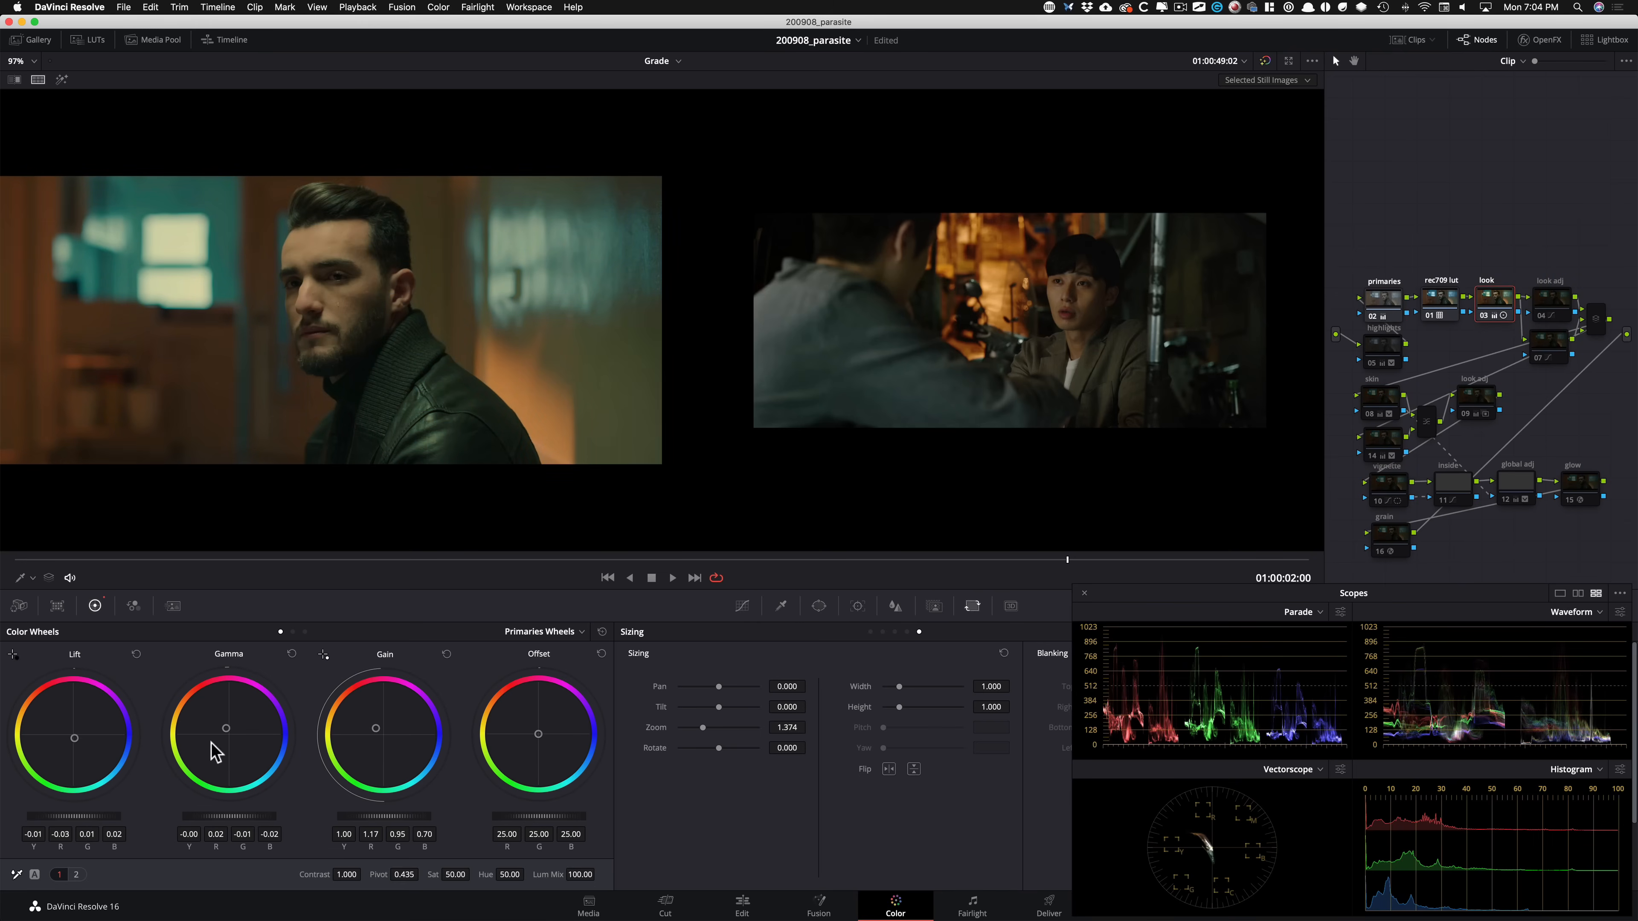
left_click(1552, 302)
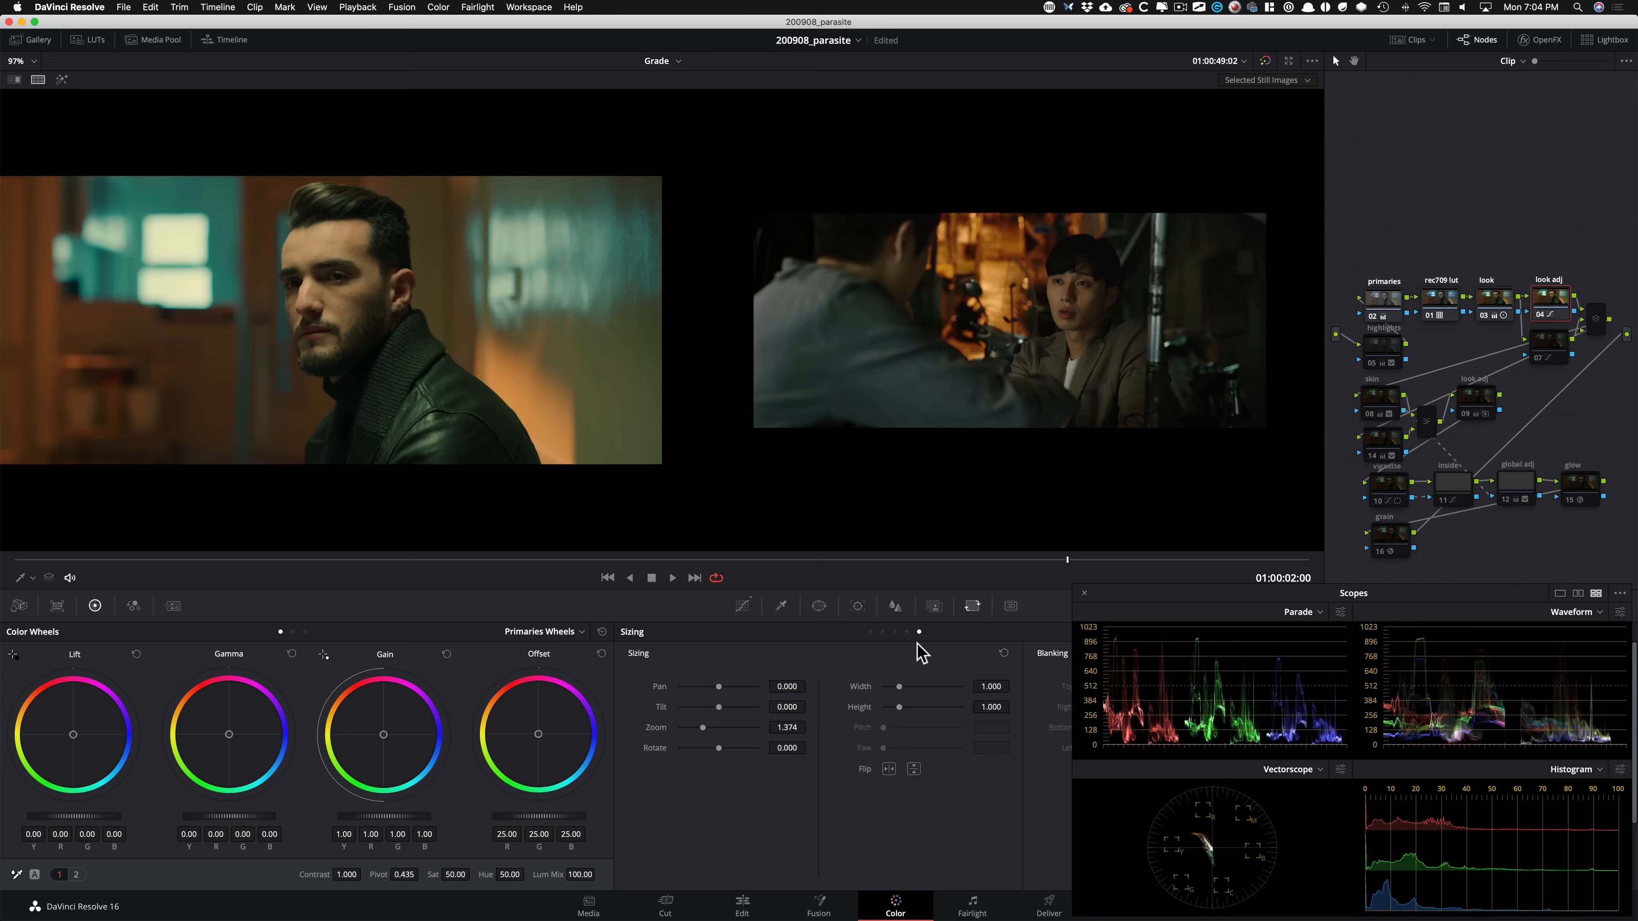
left_click(742, 607)
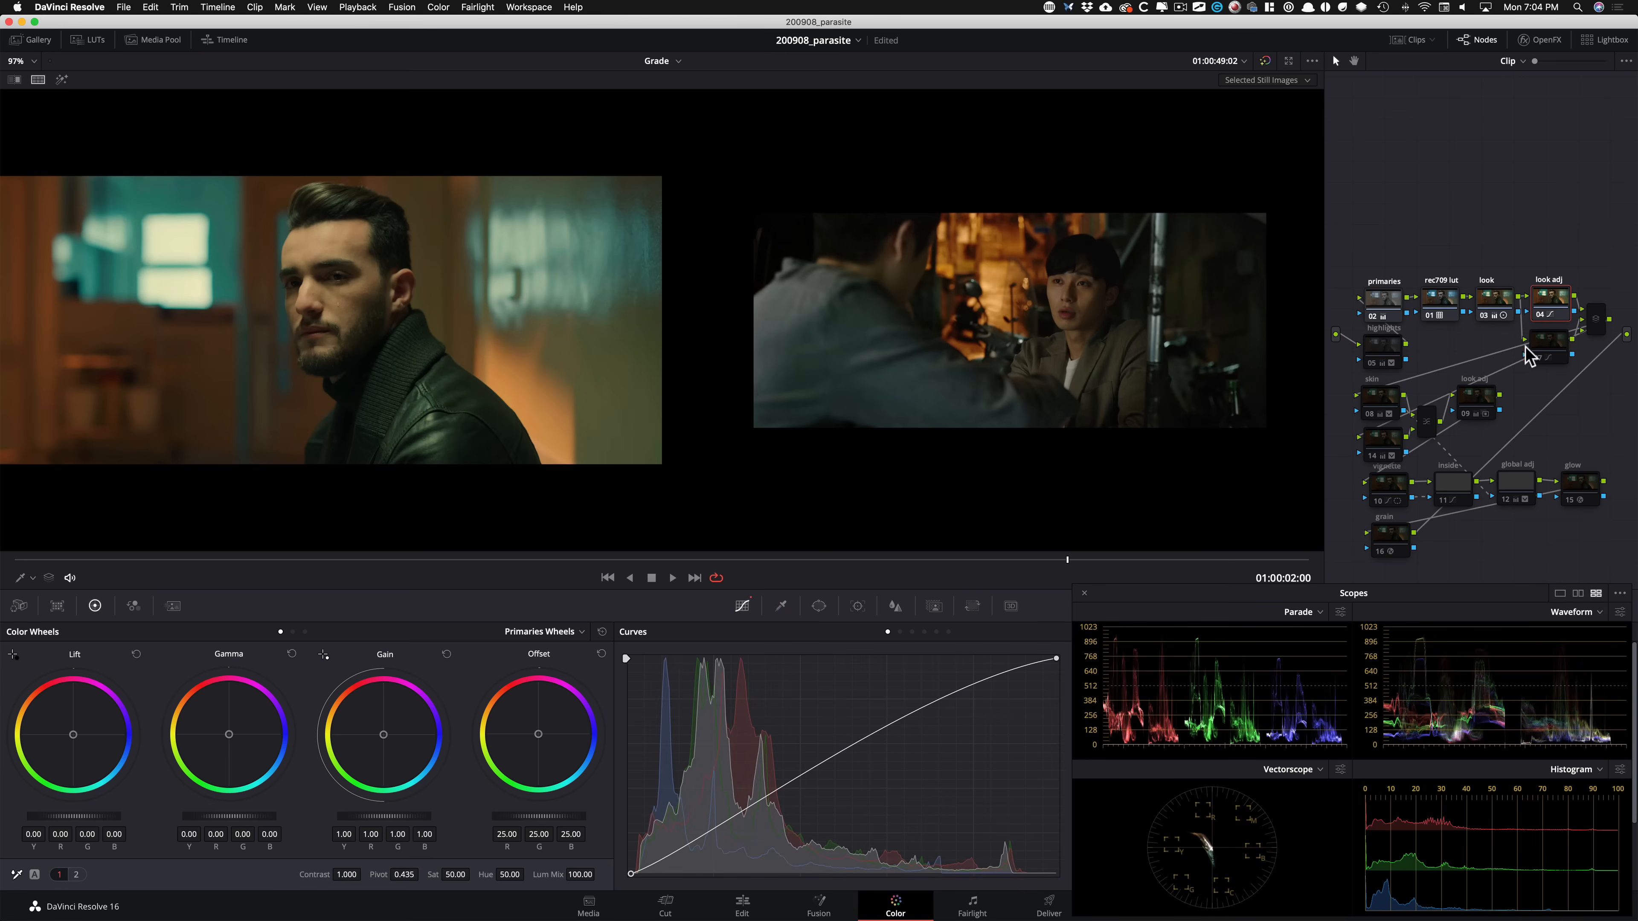
left_click(1541, 345)
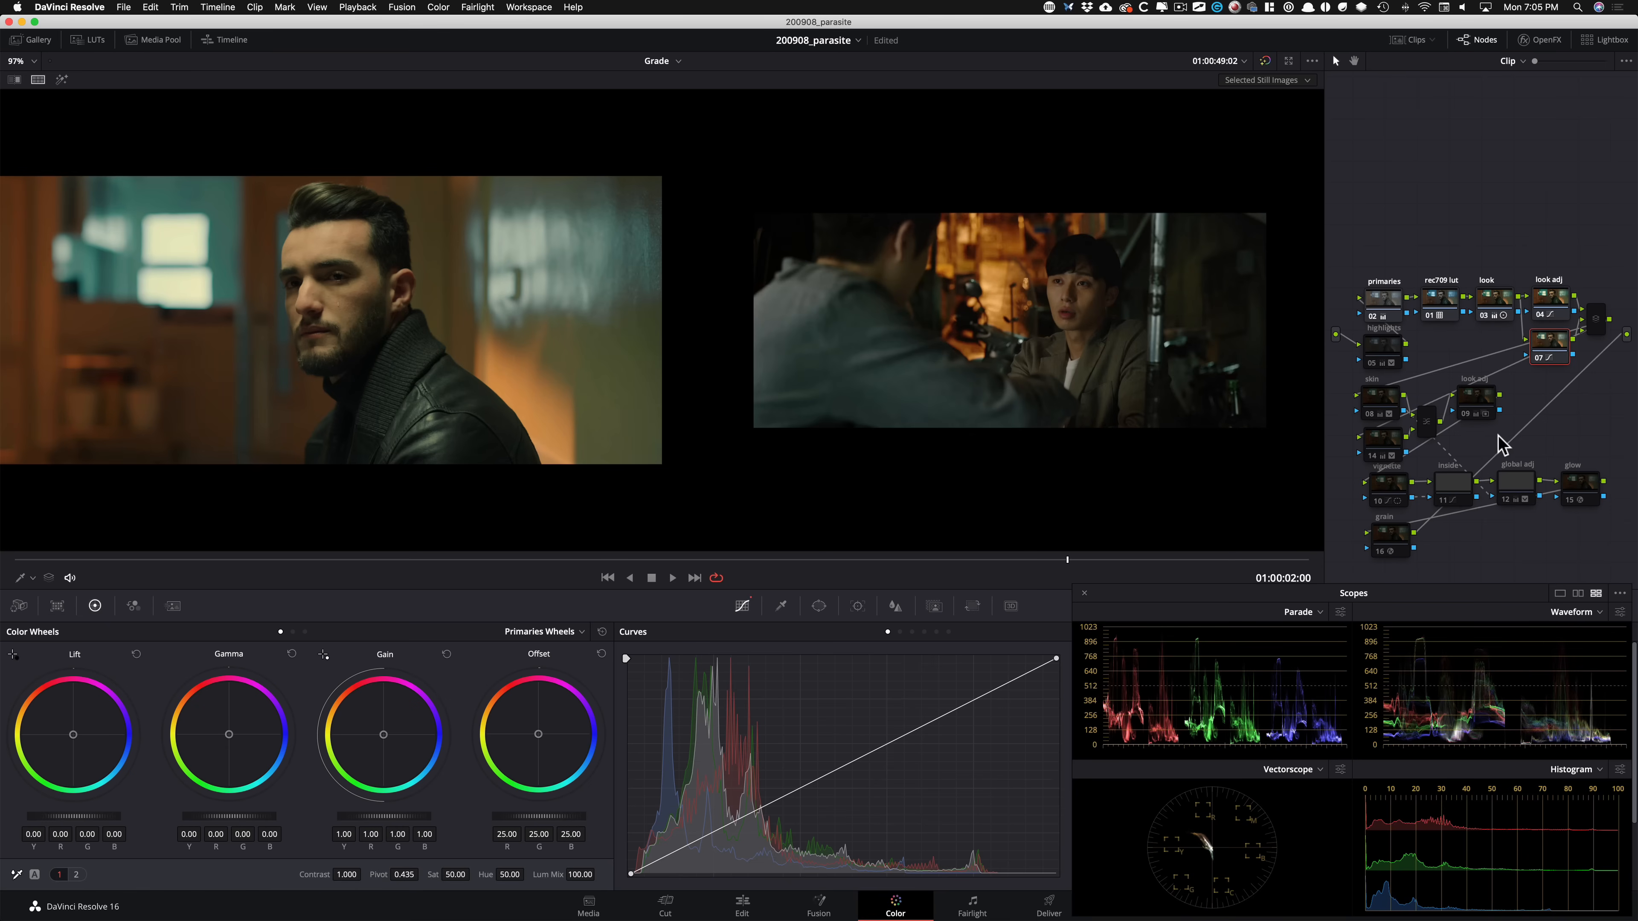
Re-enable the highlights node and toggle it repeatedly to review its effect on the clip's bright areas.
left_click(1379, 348)
key("super+d")
key("super+d")
key("super+d")
key("super+d")
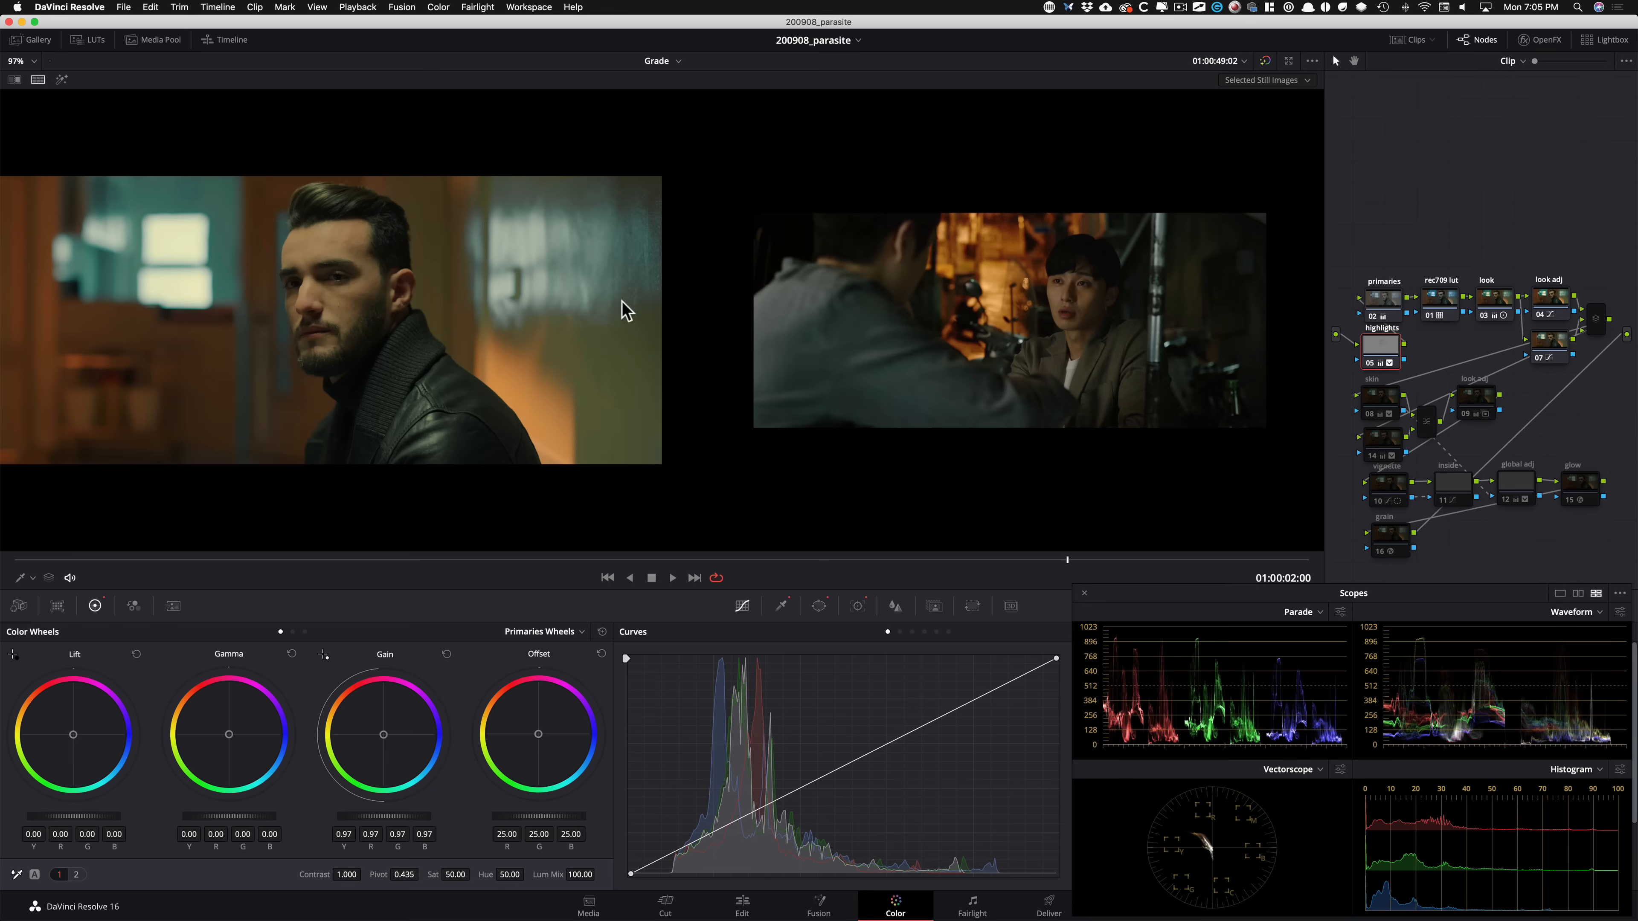
key("super+d")
key("super+d")
key("super+d")
key("super+d")
Re-enable the skin node and toggle it repeatedly to review its effect on the man's face.
left_click(1389, 399)
key("super+d")
key("super+d")
key("super+d")
key("super+d")
key("super+d")
key("super+d")
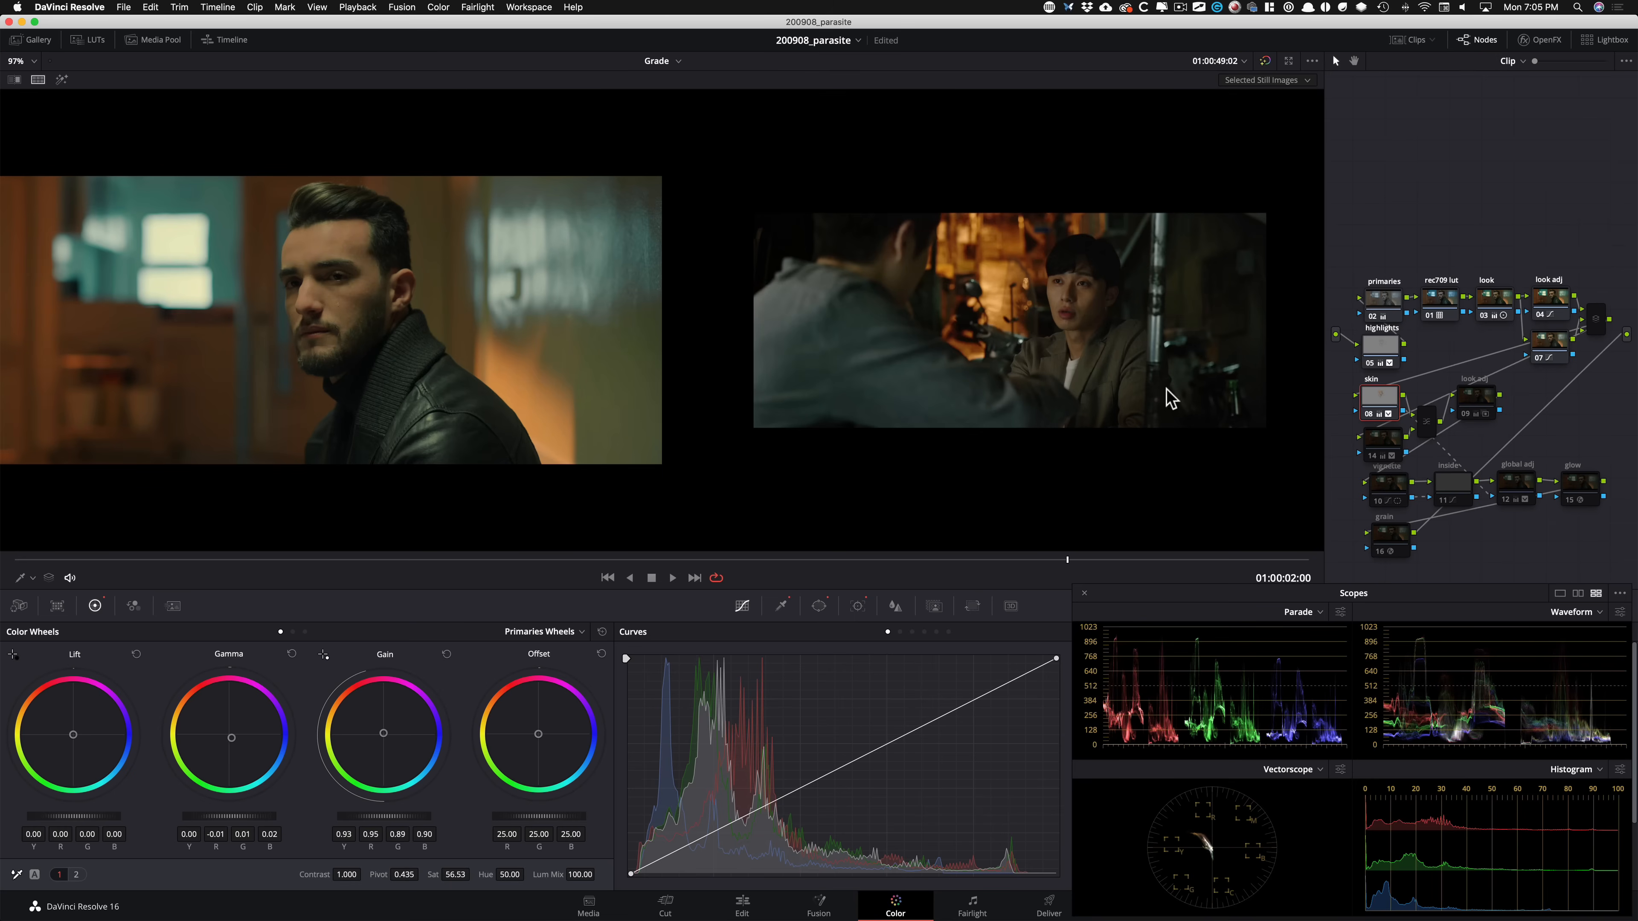
Re-enable node 14 beneath the skin node and toggle it to review the lip correction.
left_click(1379, 455)
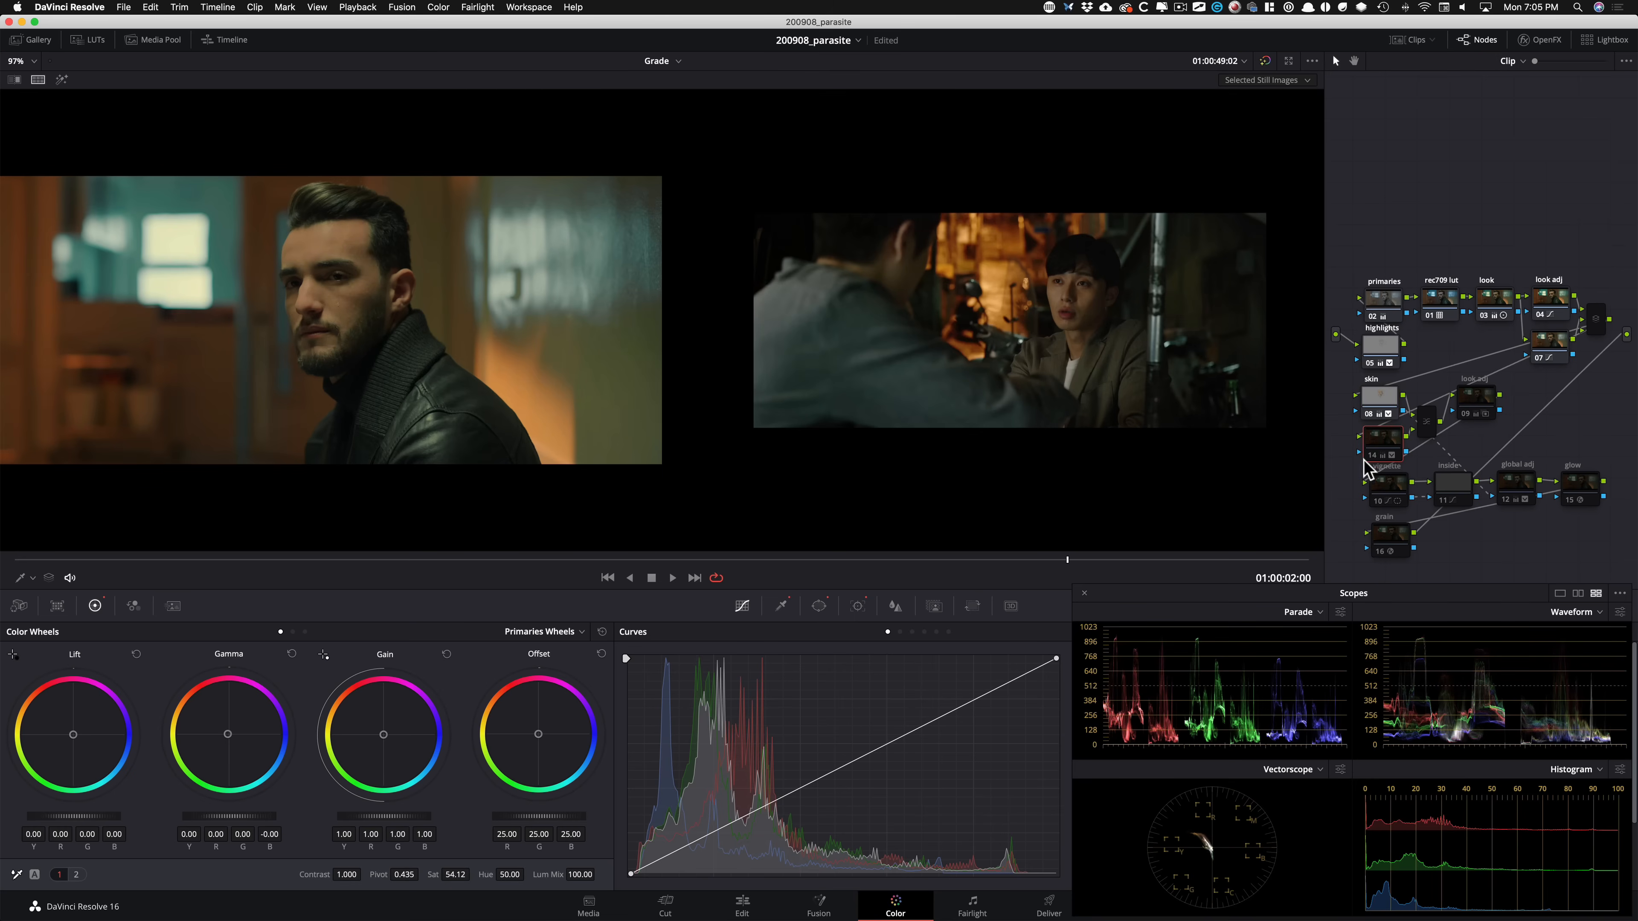
key("super+d")
key("super+d")
key("super+d")
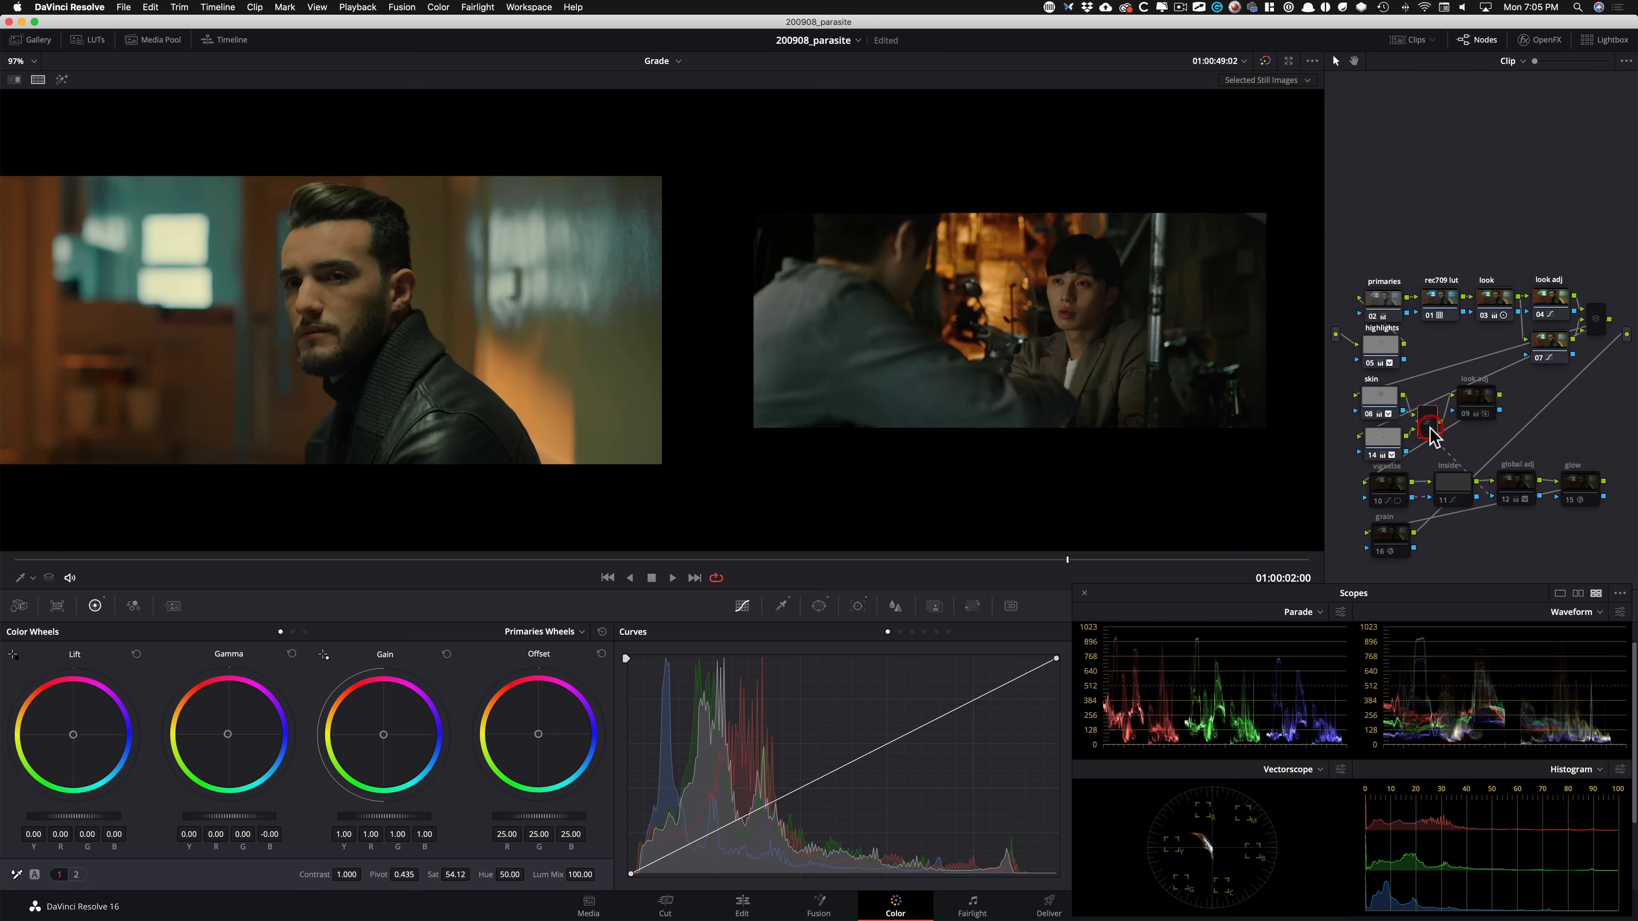
Label node 14 as lips.
left_click(1384, 443)
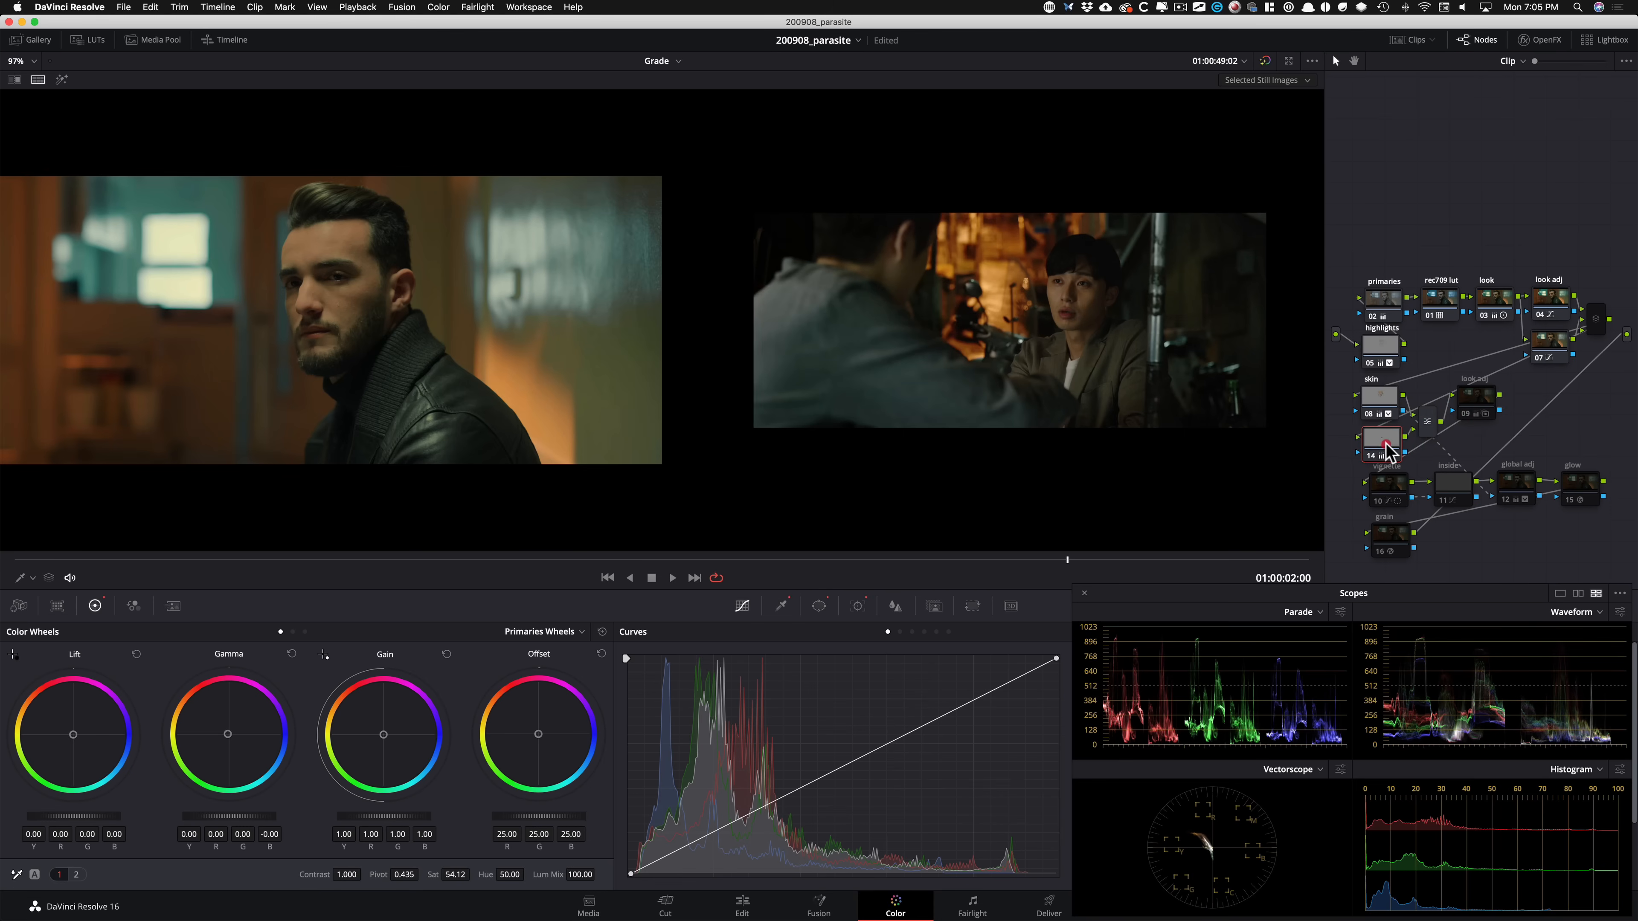
key("Tab")
type("mo")
key("BackSpace")
type("lips")
key("Return")
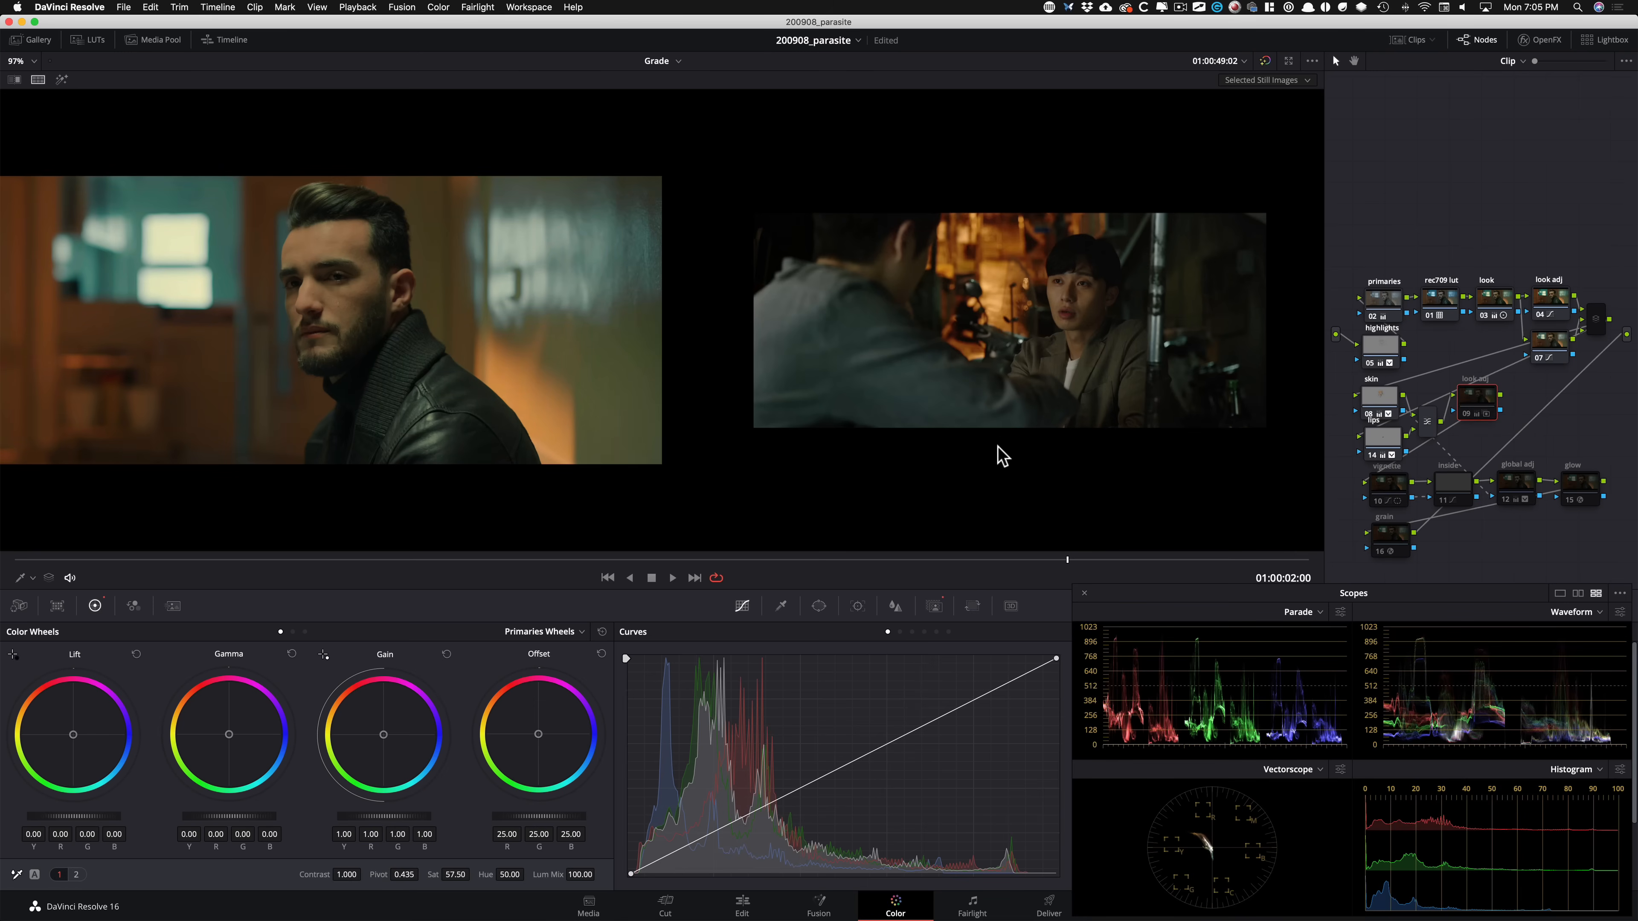
Re-enable look adj node 09 and the vignette, inside and global adj nodes in turn.
left_click(1381, 489)
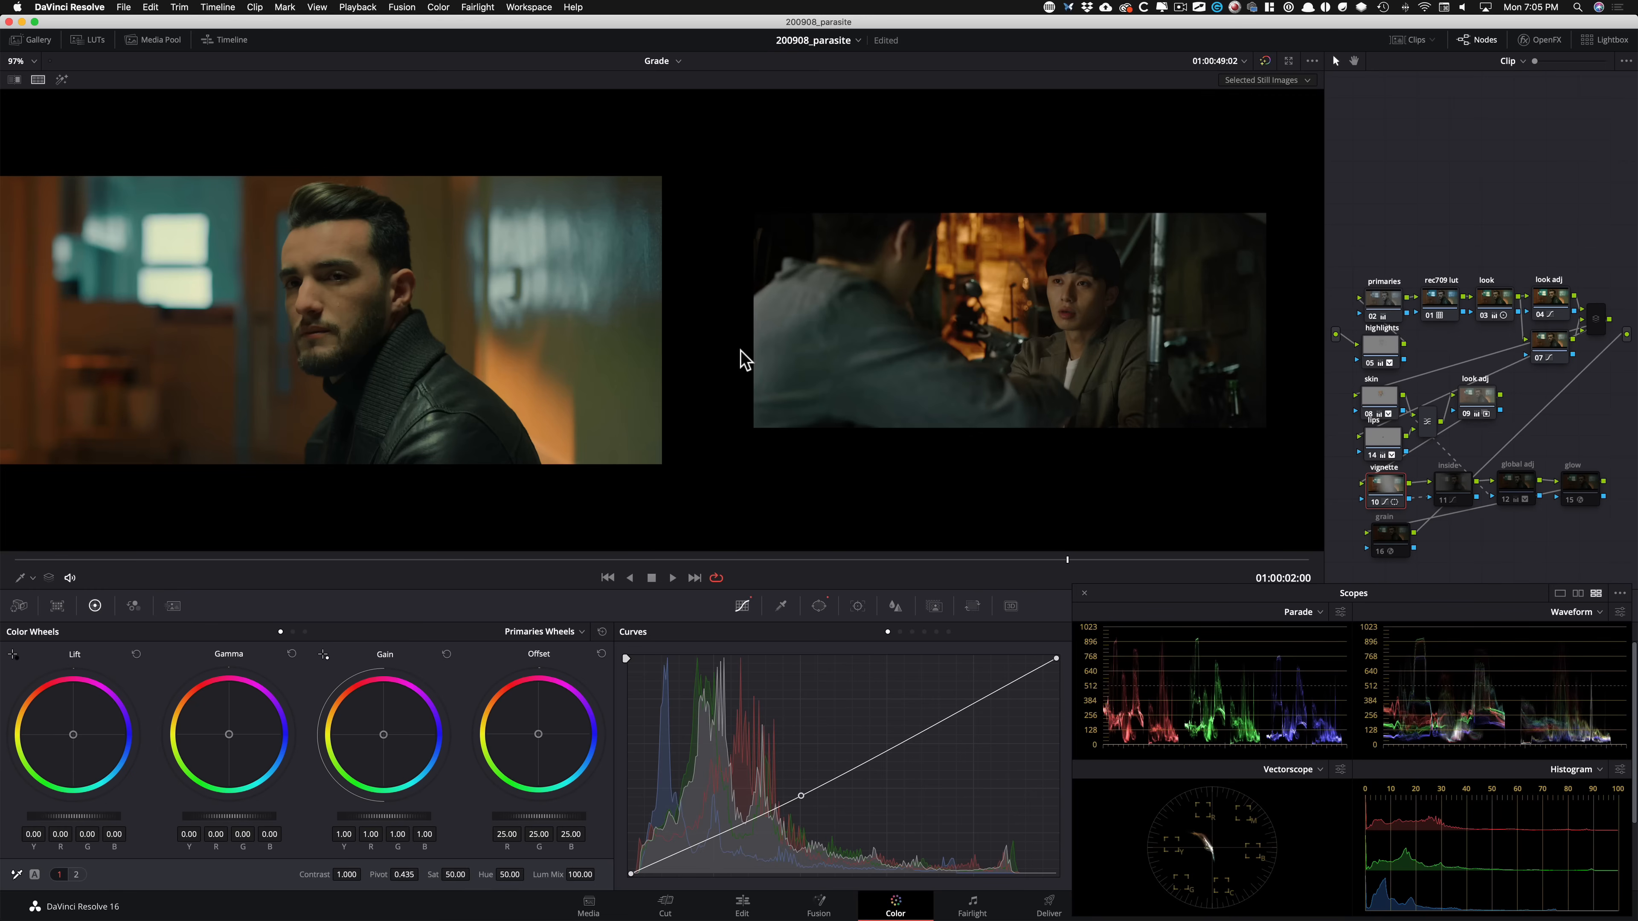
left_click(1439, 482)
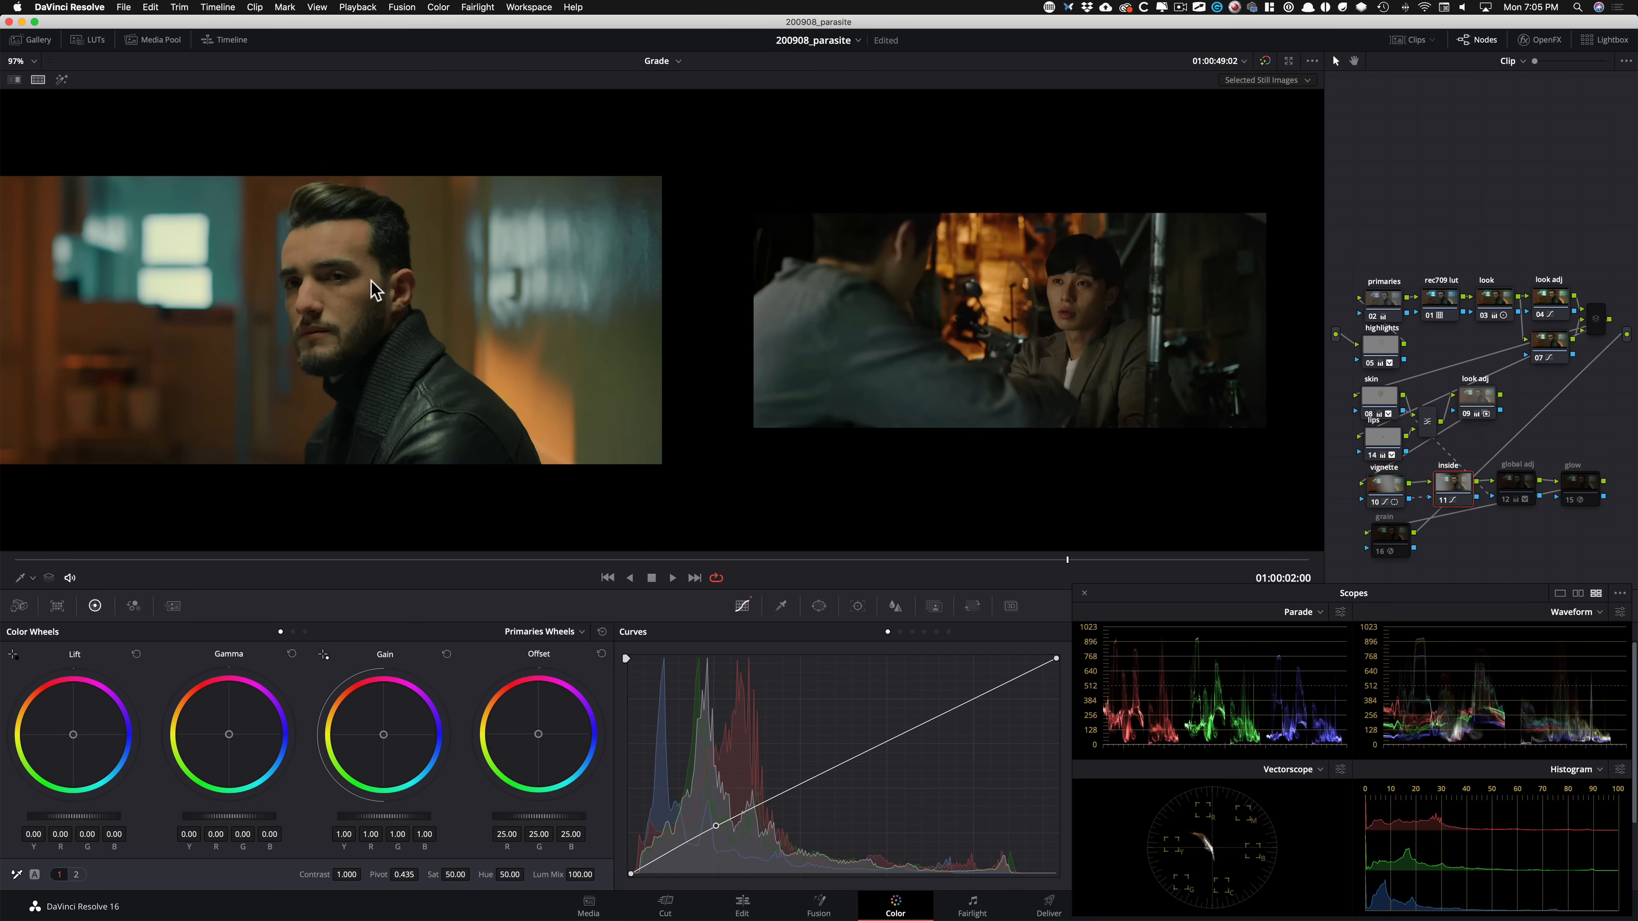
left_click(1511, 484)
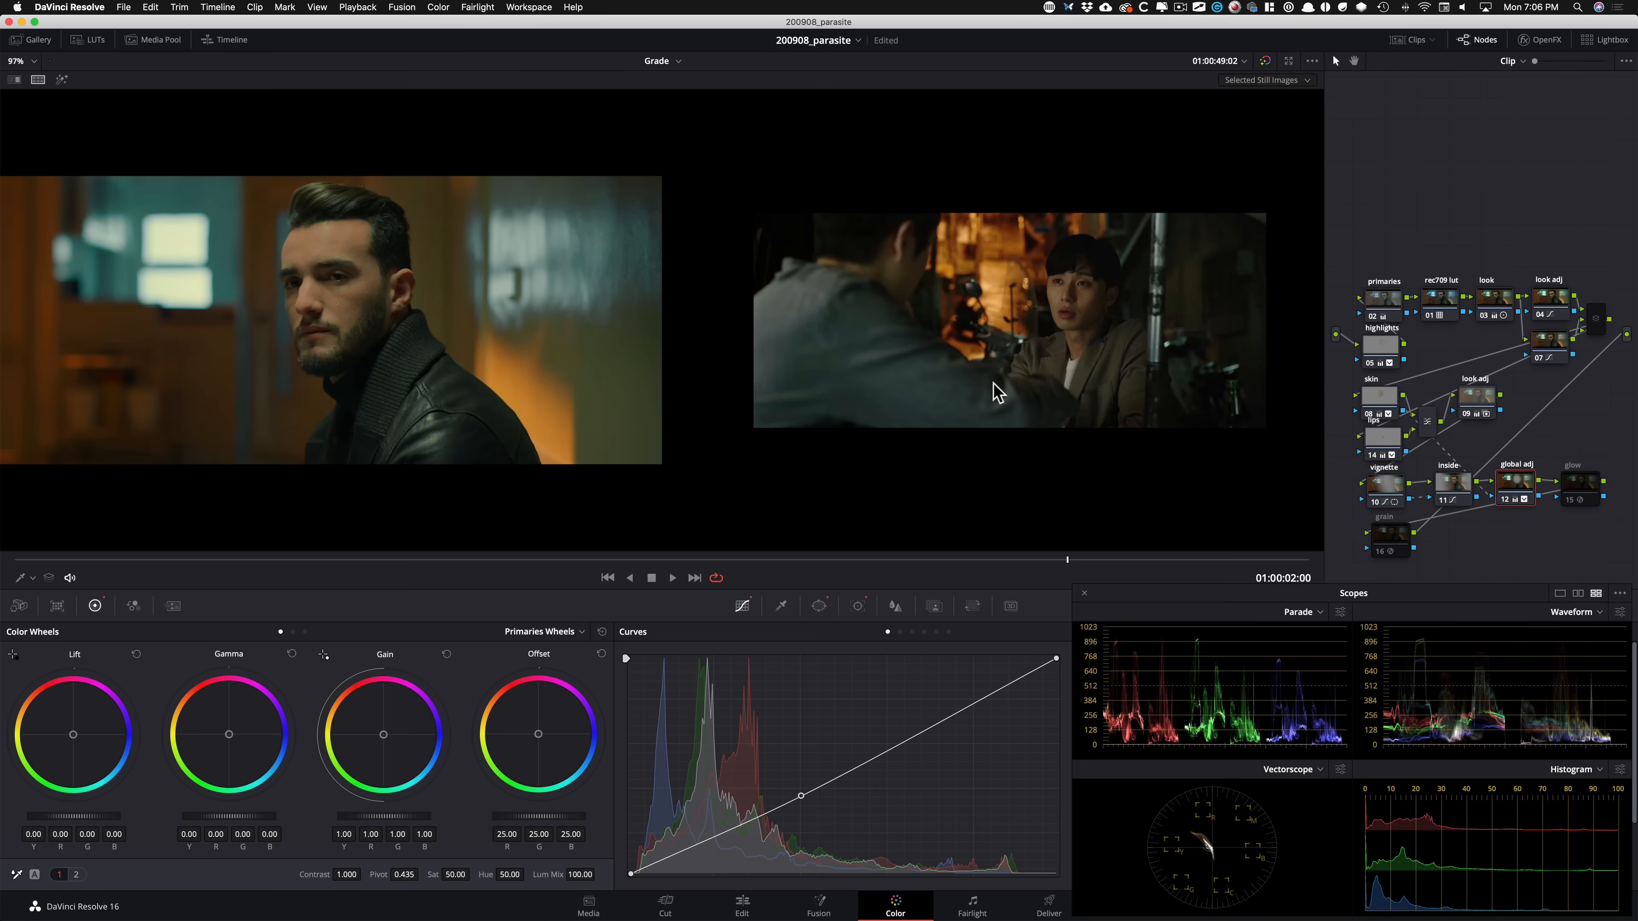
Re-enable the glow node and toggle it repeatedly to review its effect around the highlights.
left_click(1579, 490)
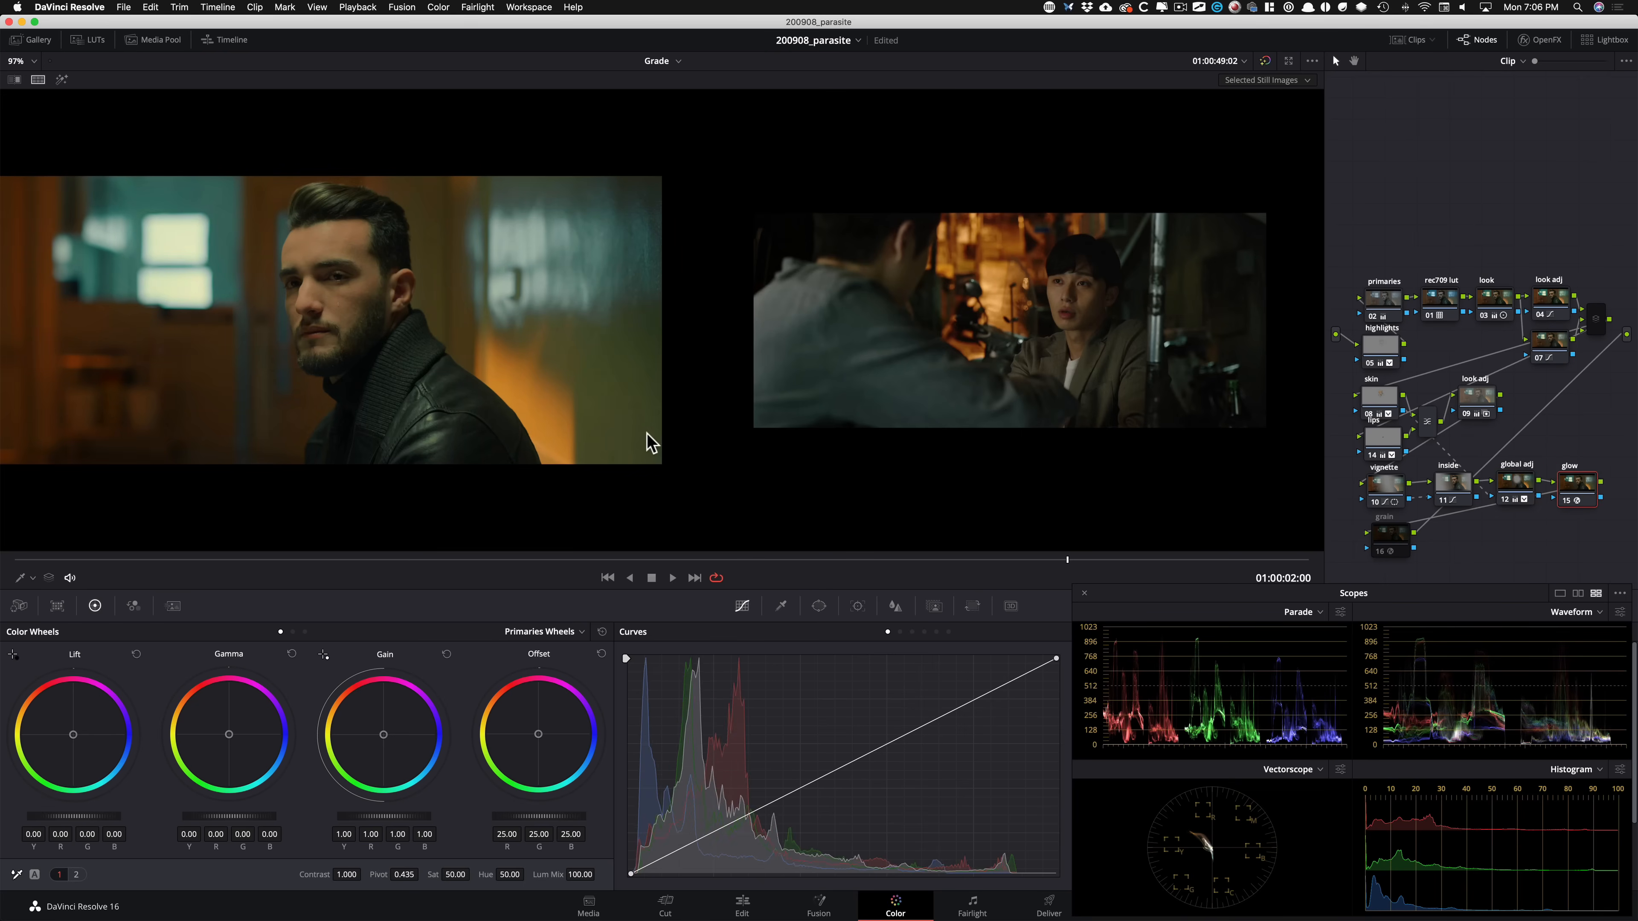
key("ctrl+d")
key("super+d")
key("super+d")
key("super+d")
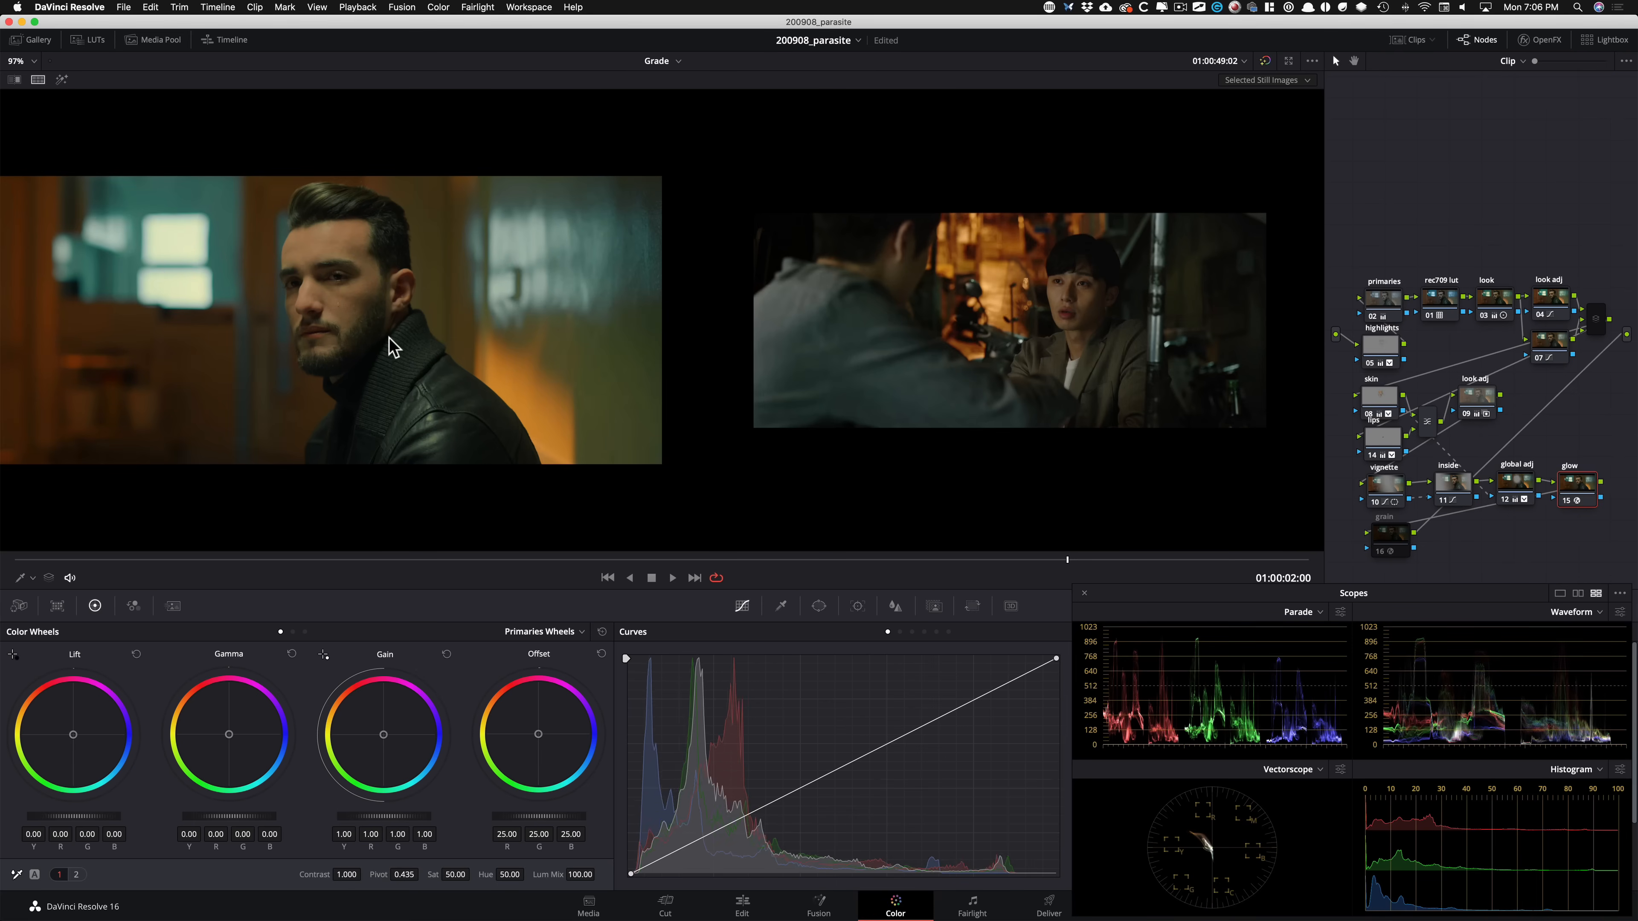
key("super+d")
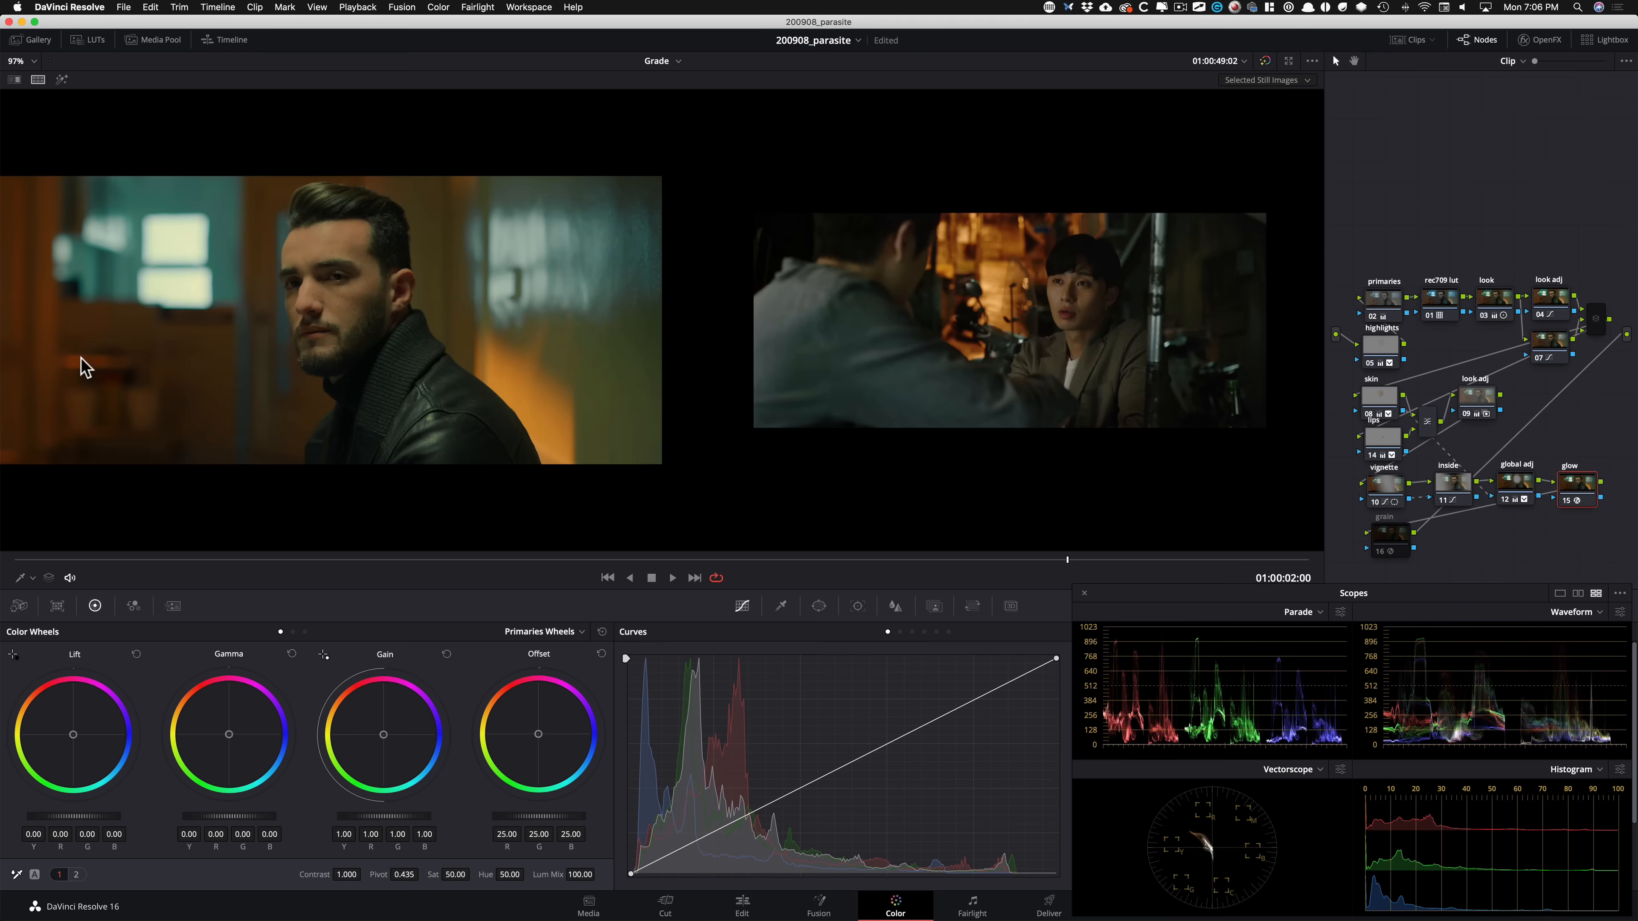
Re-enable the grain node and the layer mixer that combines the look nodes.
left_click(1398, 540)
key("super+d")
left_click(1599, 322)
key("super+d")
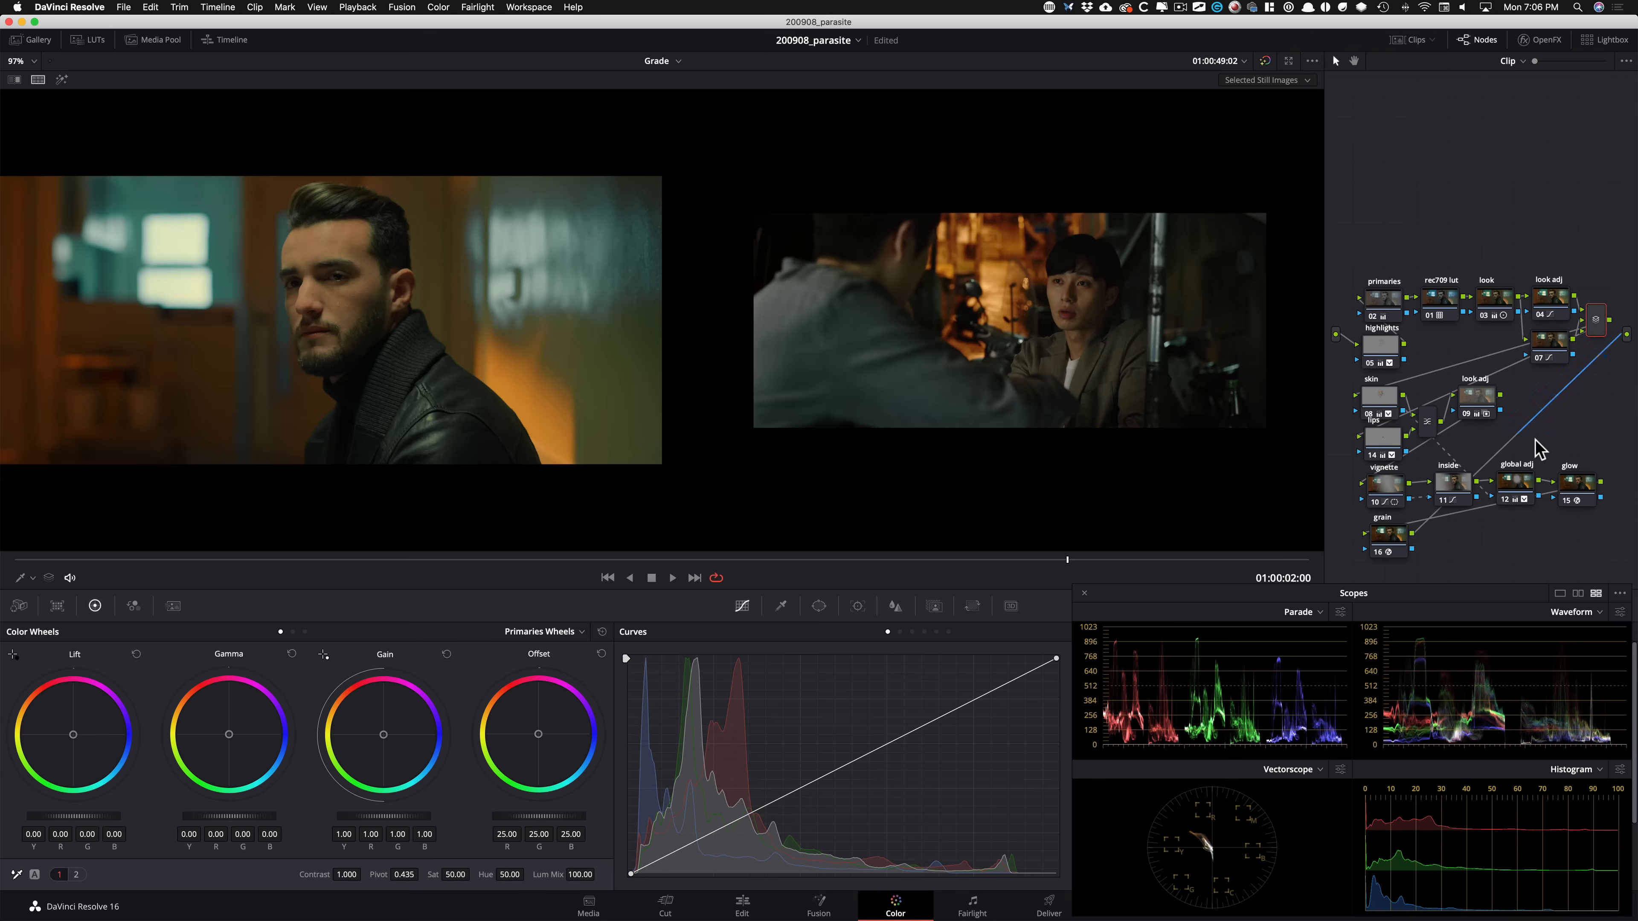
Review look adj node 09's temperature and tint, and compare the finished grade with the reference still full-frame by switching the wipe on and off.
left_click(1480, 399)
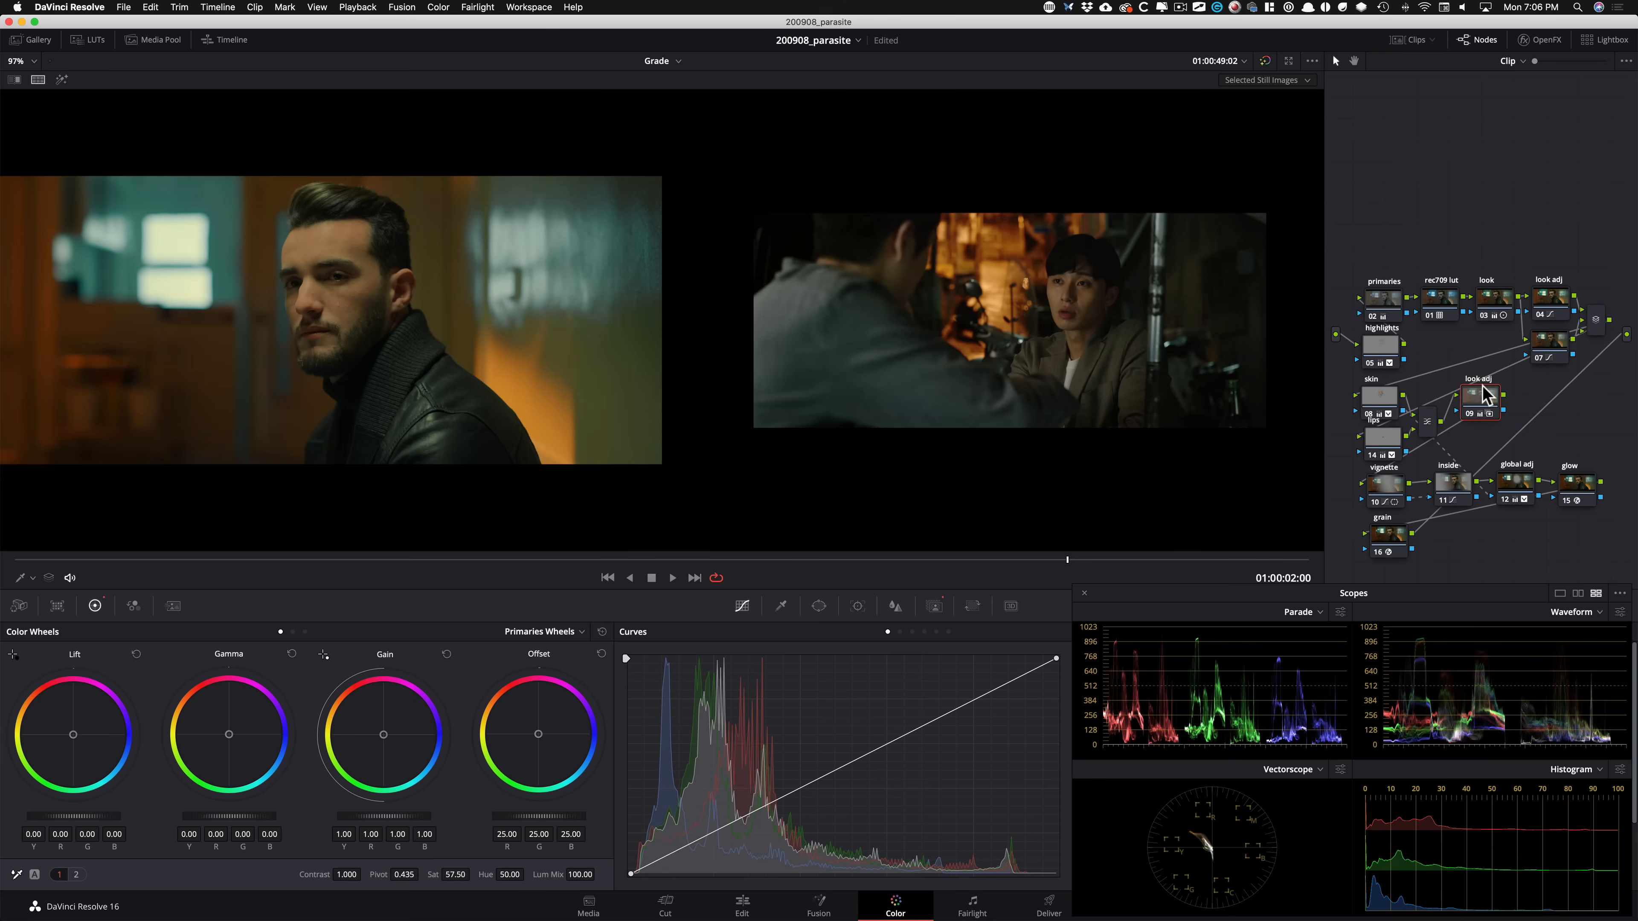
mouse_move(1483, 395)
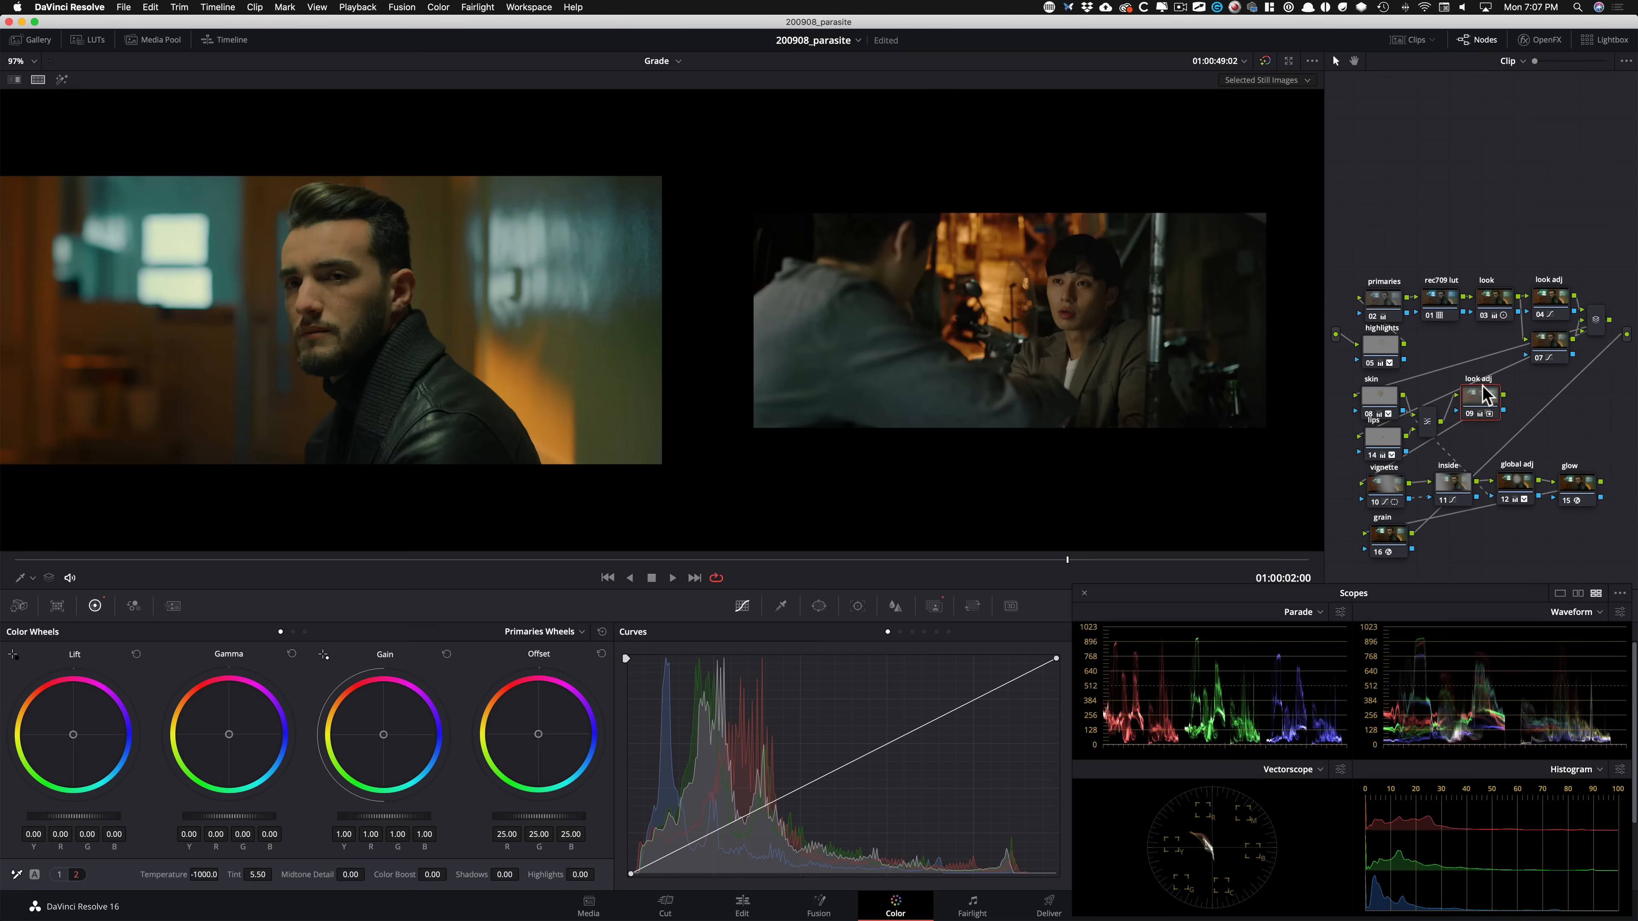
key("super+w")
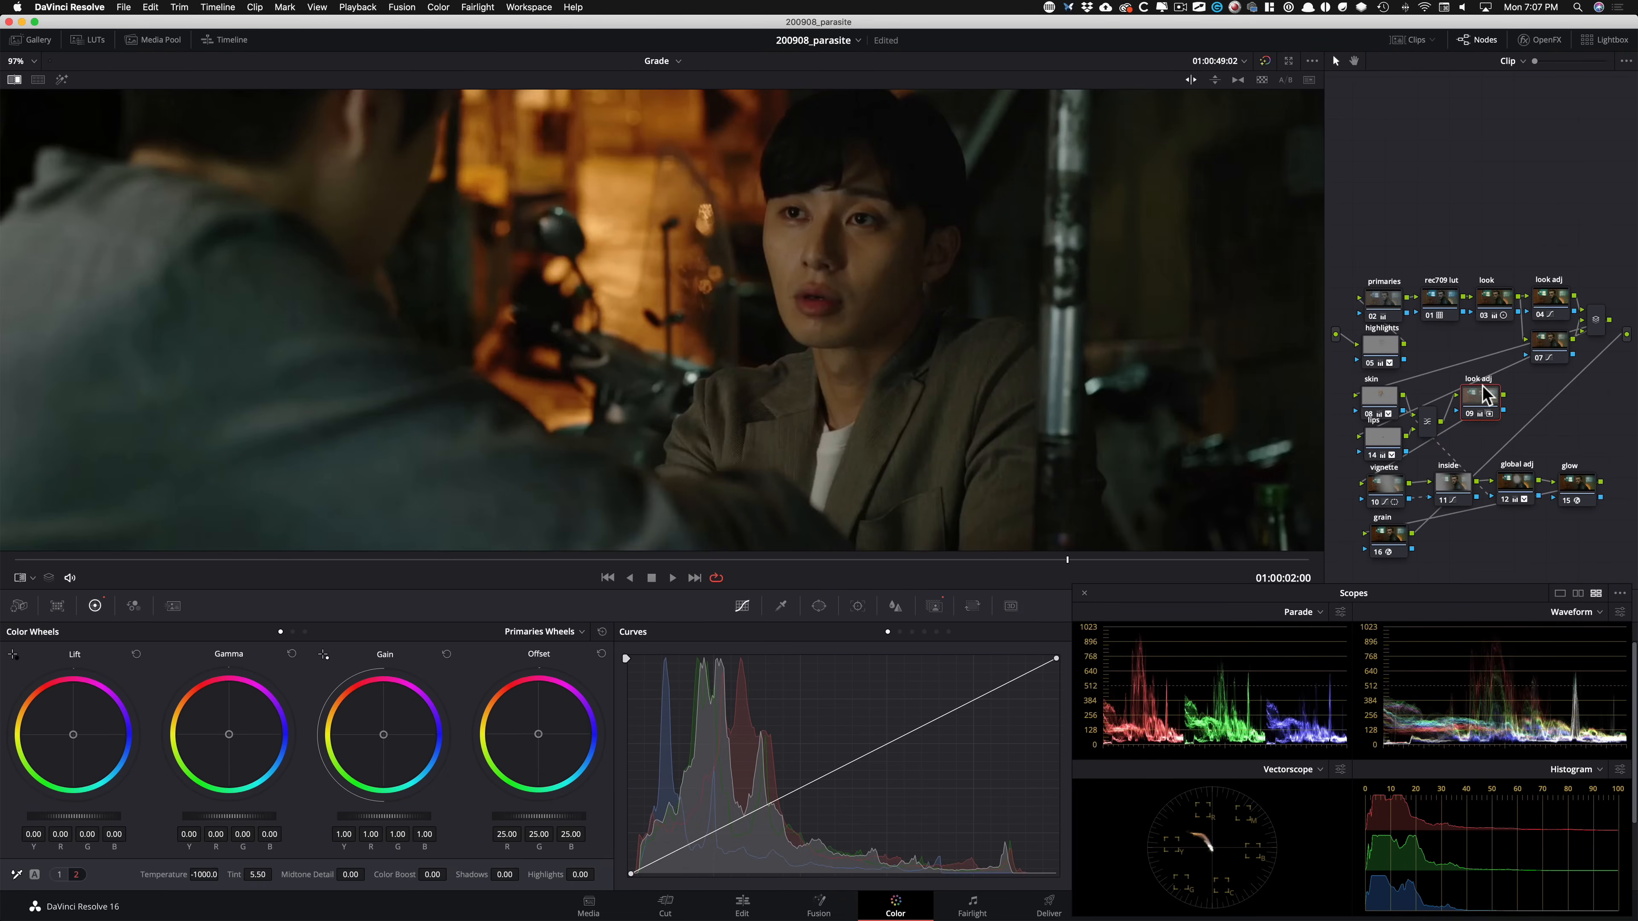
key("shift+z")
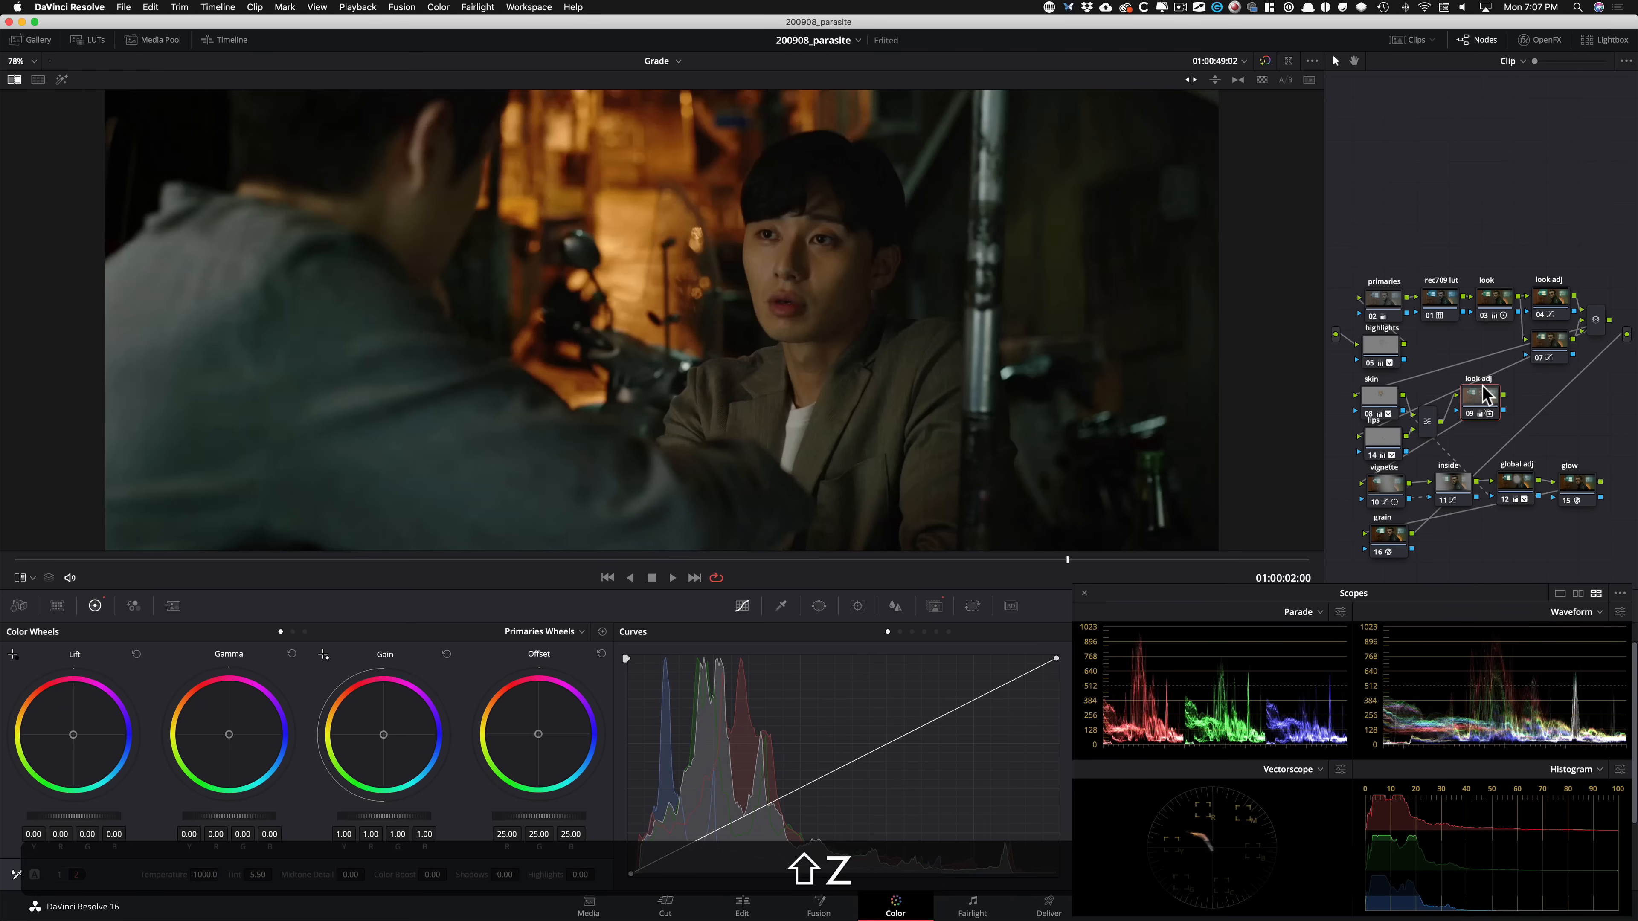
key("super+w")
key("super+w")
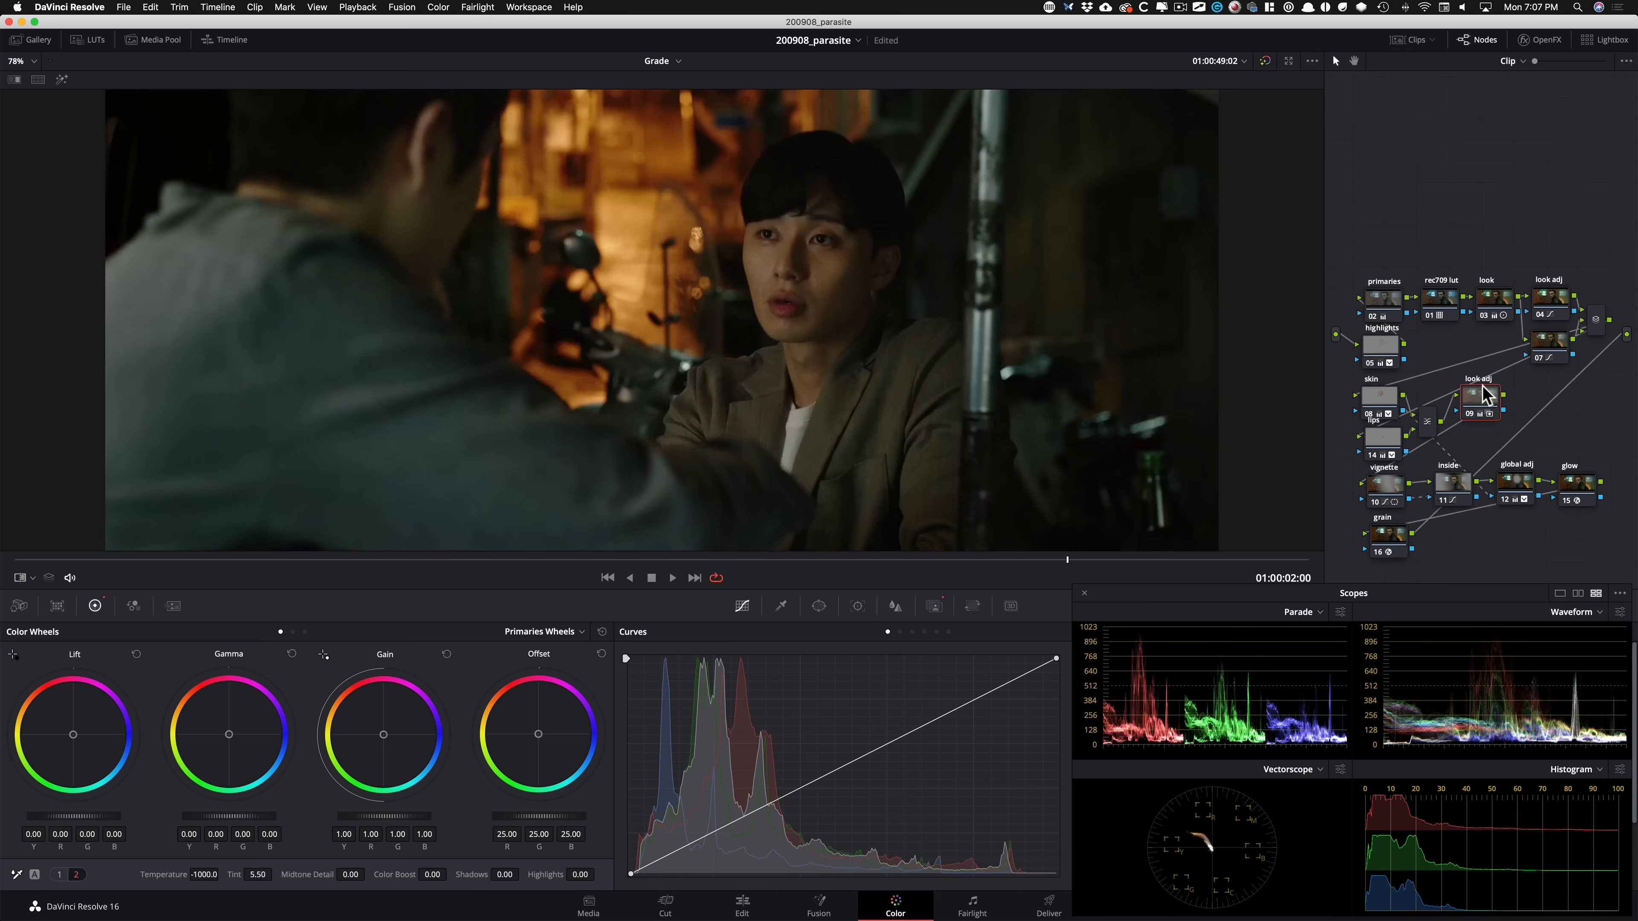
key("super+w")
key("super+w")
key("super+w")
key("super+w")
key("super+w")
key("super+w")
key("super+w")
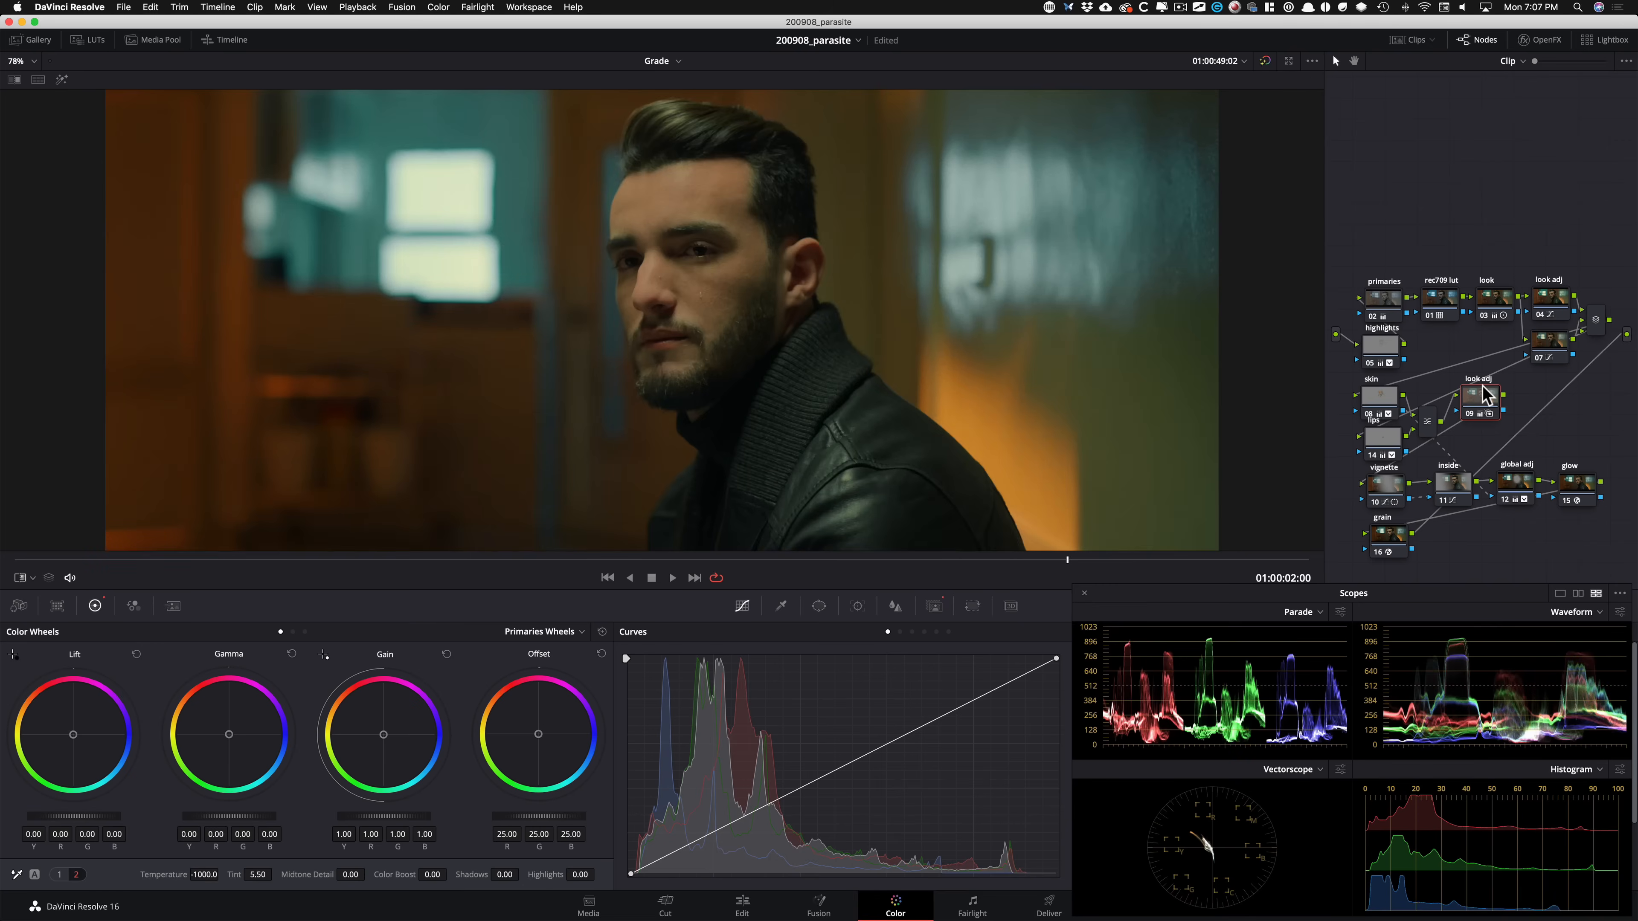